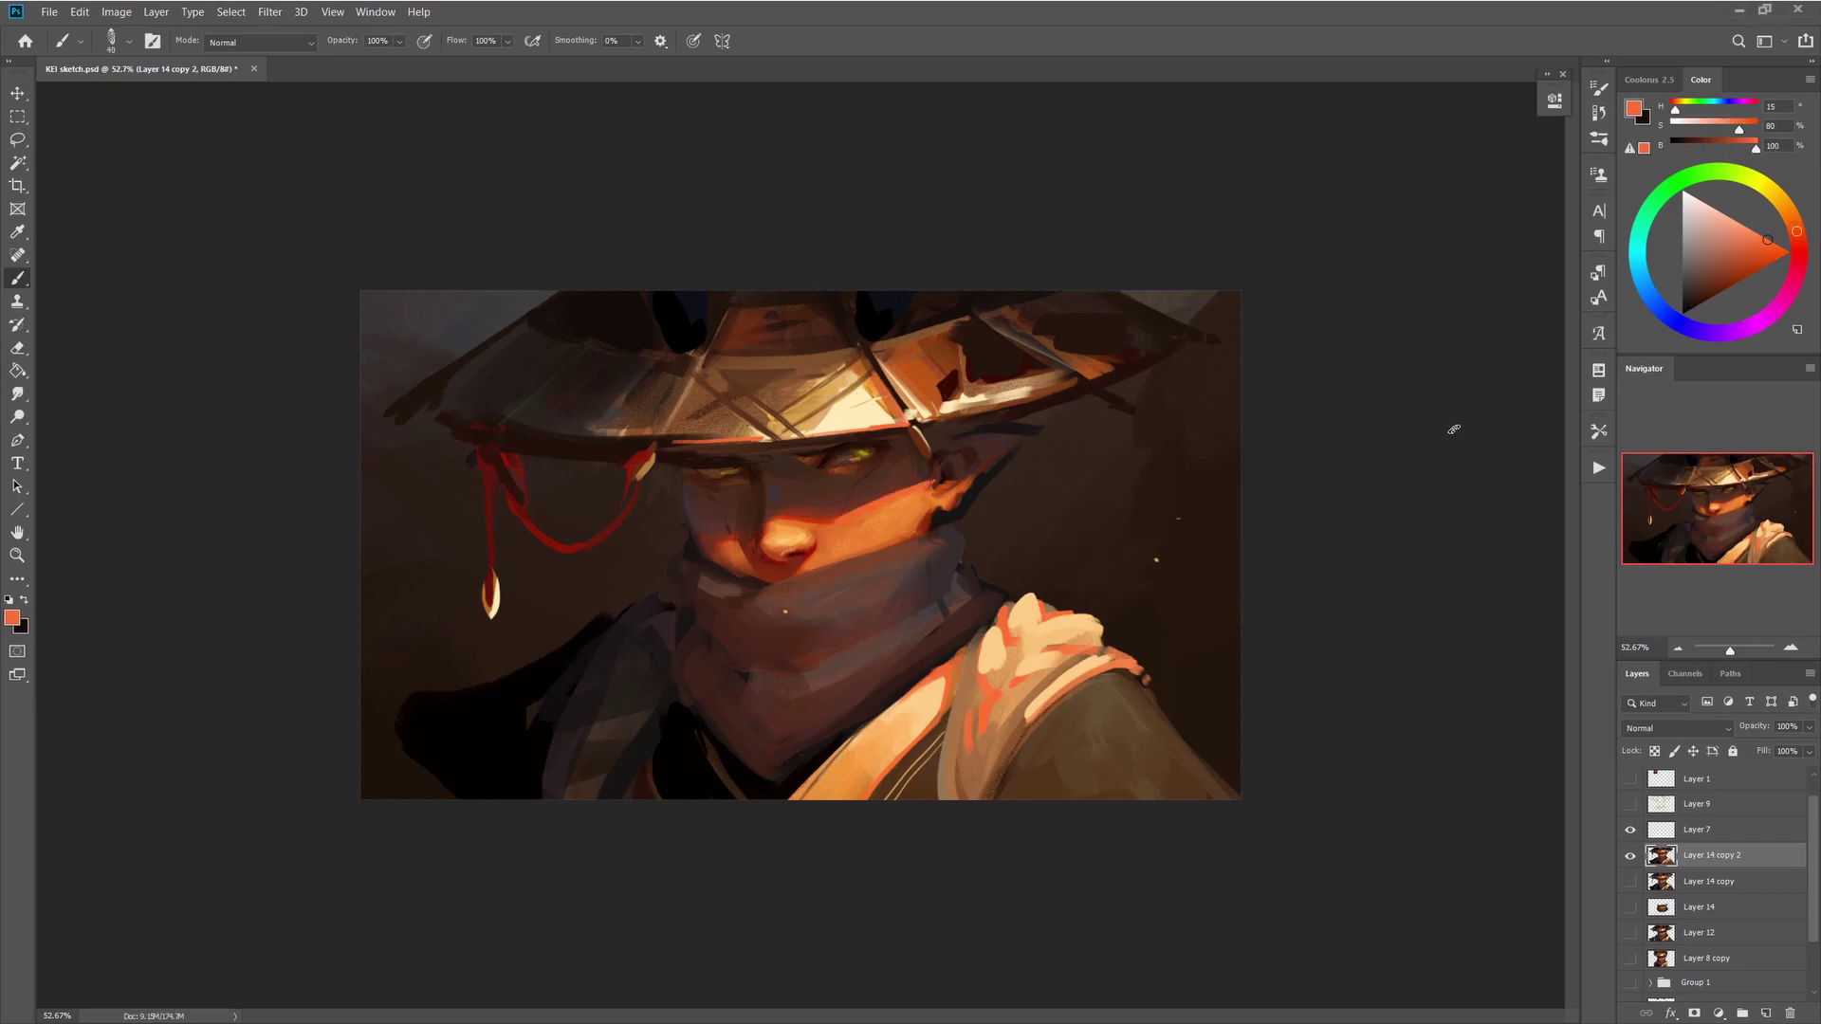
# - Repaint the scarf's folds and its outer edge near the lit shoulder with sampled dark reddish-brown tones
pyautogui.keyDown('alt'); pyautogui.click(626, 493); pyautogui.keyUp('alt')
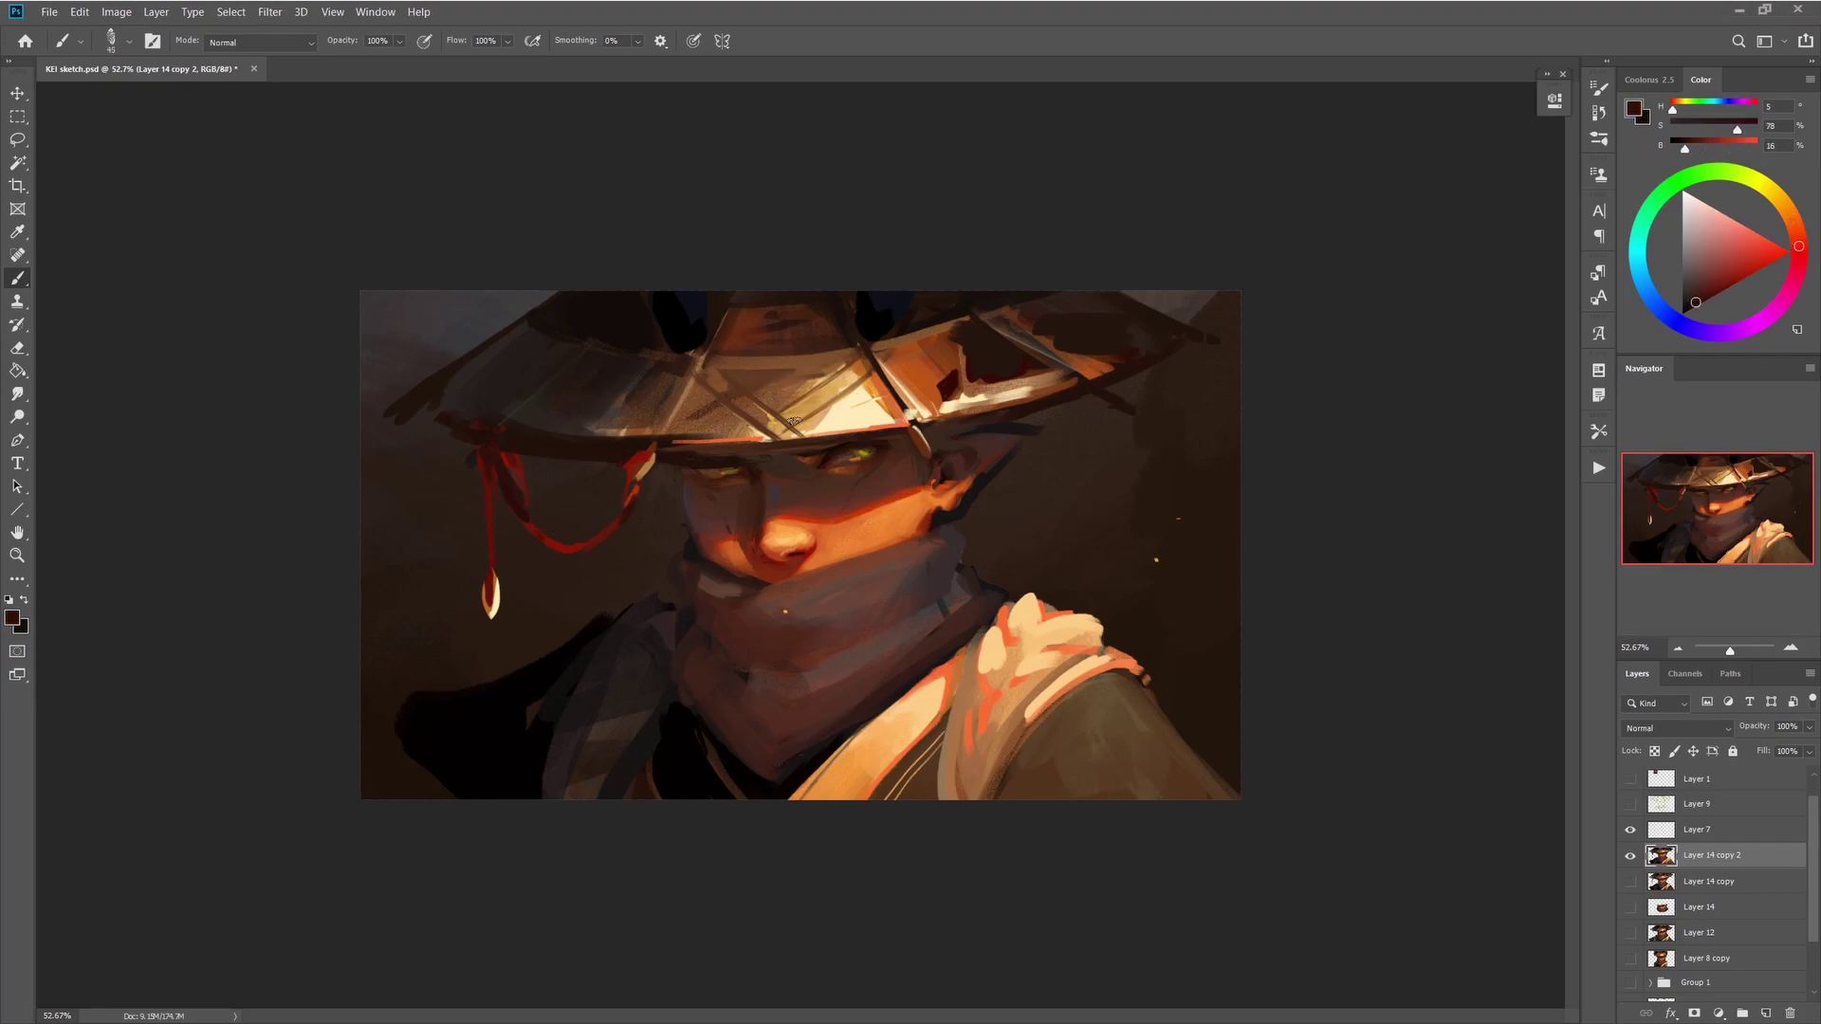
pyautogui.press('F2')
pyautogui.press('F2')
pyautogui.keyDown('alt'); pyautogui.click(945, 549); pyautogui.keyUp('alt')
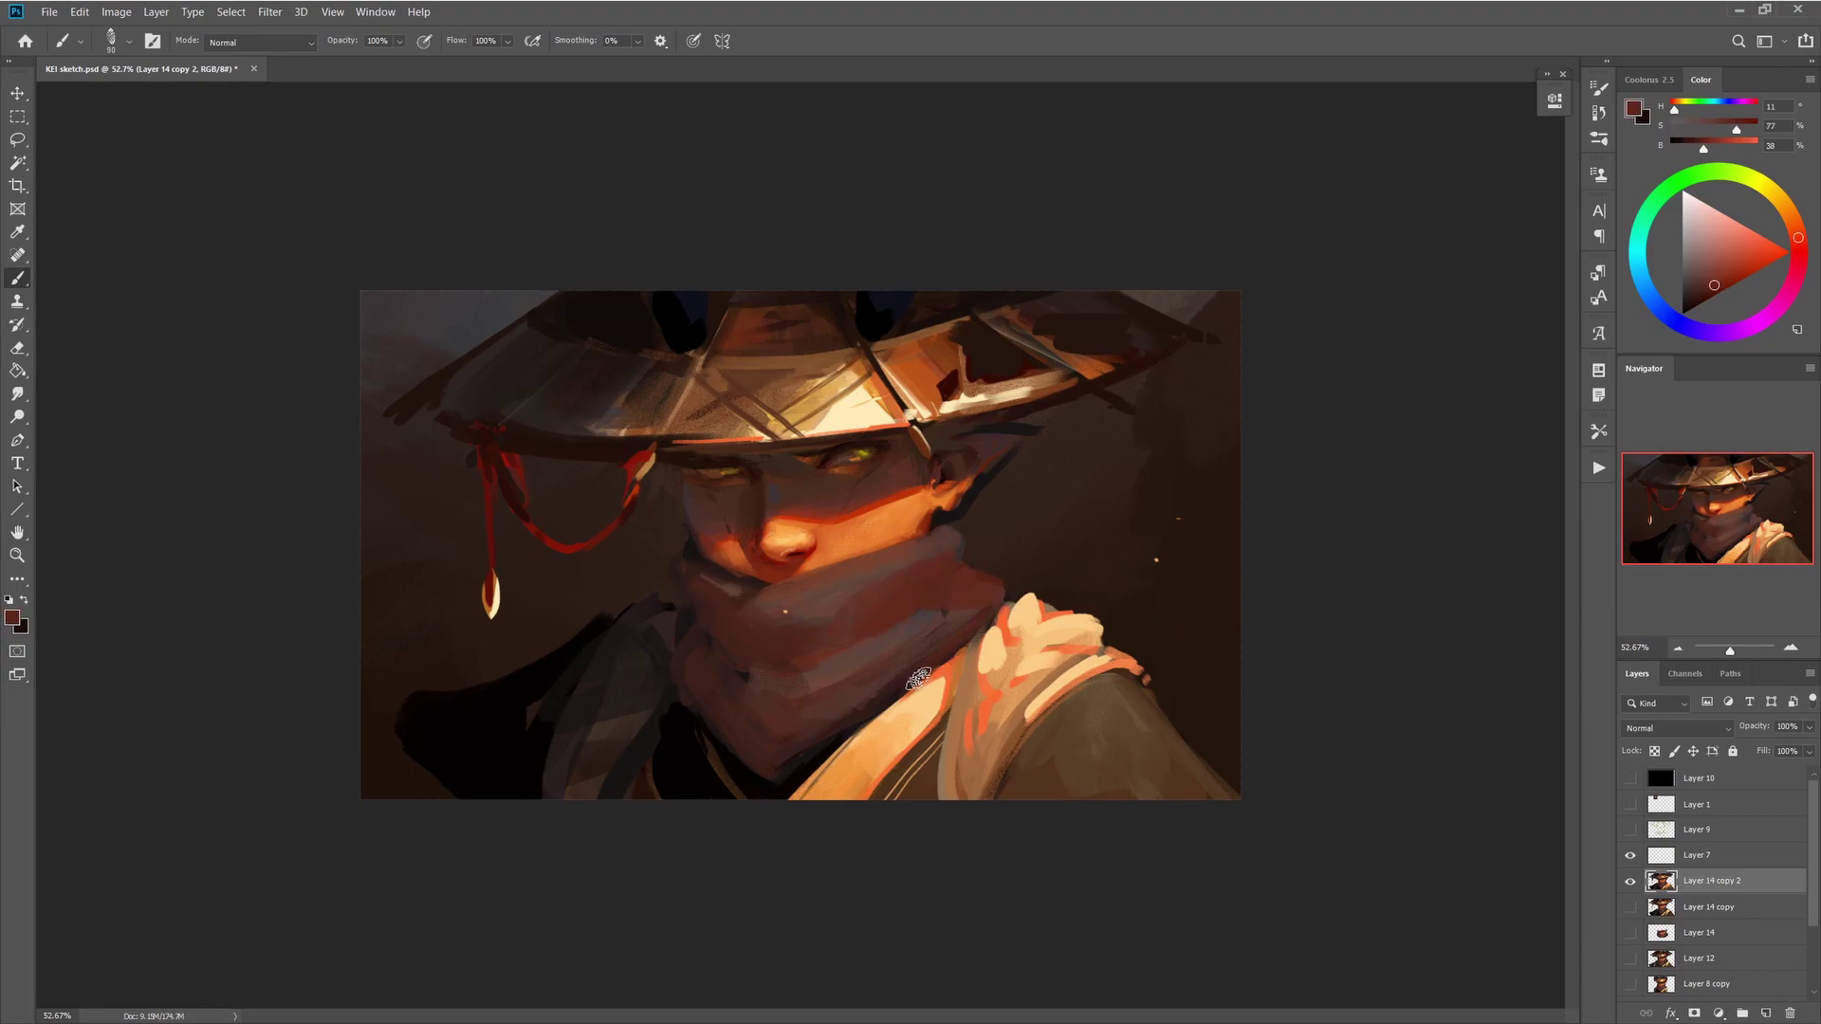
# - Reshape the dark shoulder on the painting's left side with near-black color sampled from the garment
pyautogui.keyDown('alt'); pyautogui.click(496, 654); pyautogui.keyUp('alt')
pyautogui.moveTo(498, 685); pyautogui.dragTo(412, 729)
pyautogui.press(']')
pyautogui.press(']')
pyautogui.press(']')
pyautogui.press(']')
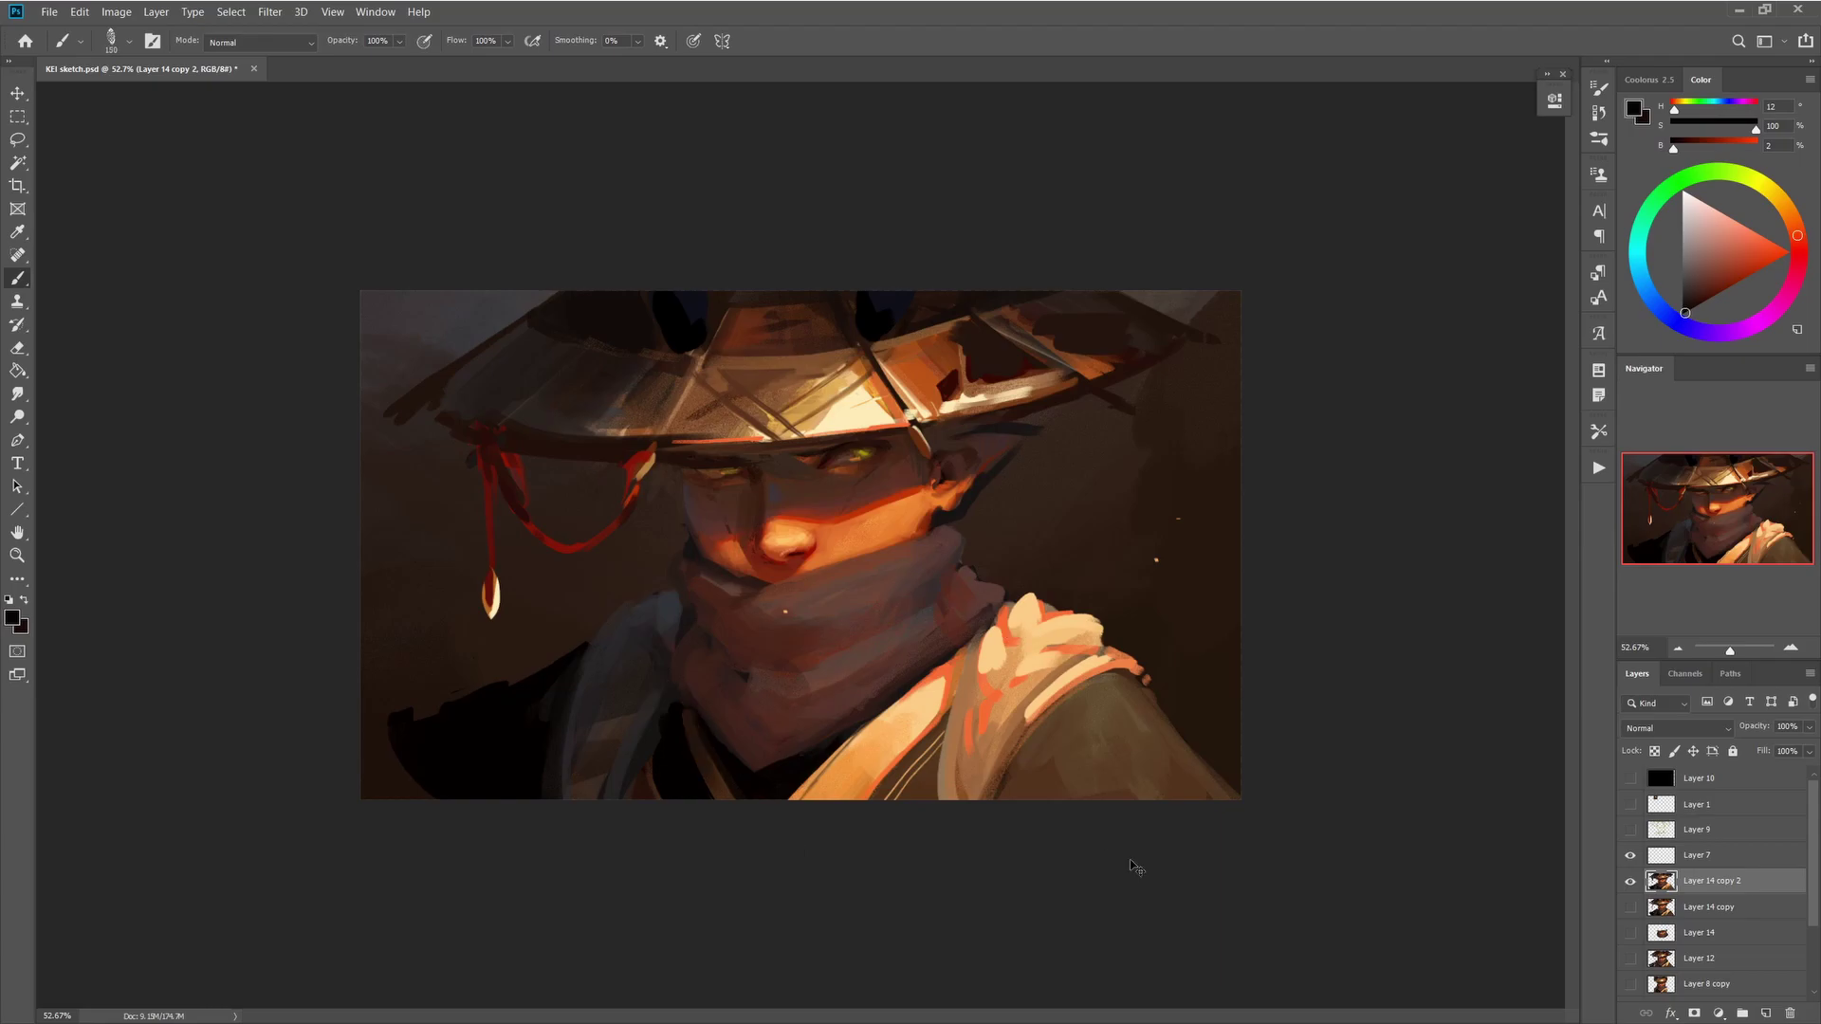
# - Switch to the background layer Layer 13 copy and darken the background behind the hat's upper edges
pyautogui.press('i')
pyautogui.hotkey('alt', ',')
pyautogui.hotkey('ctrl', 't')
pyautogui.press('Return')
pyautogui.press('b')
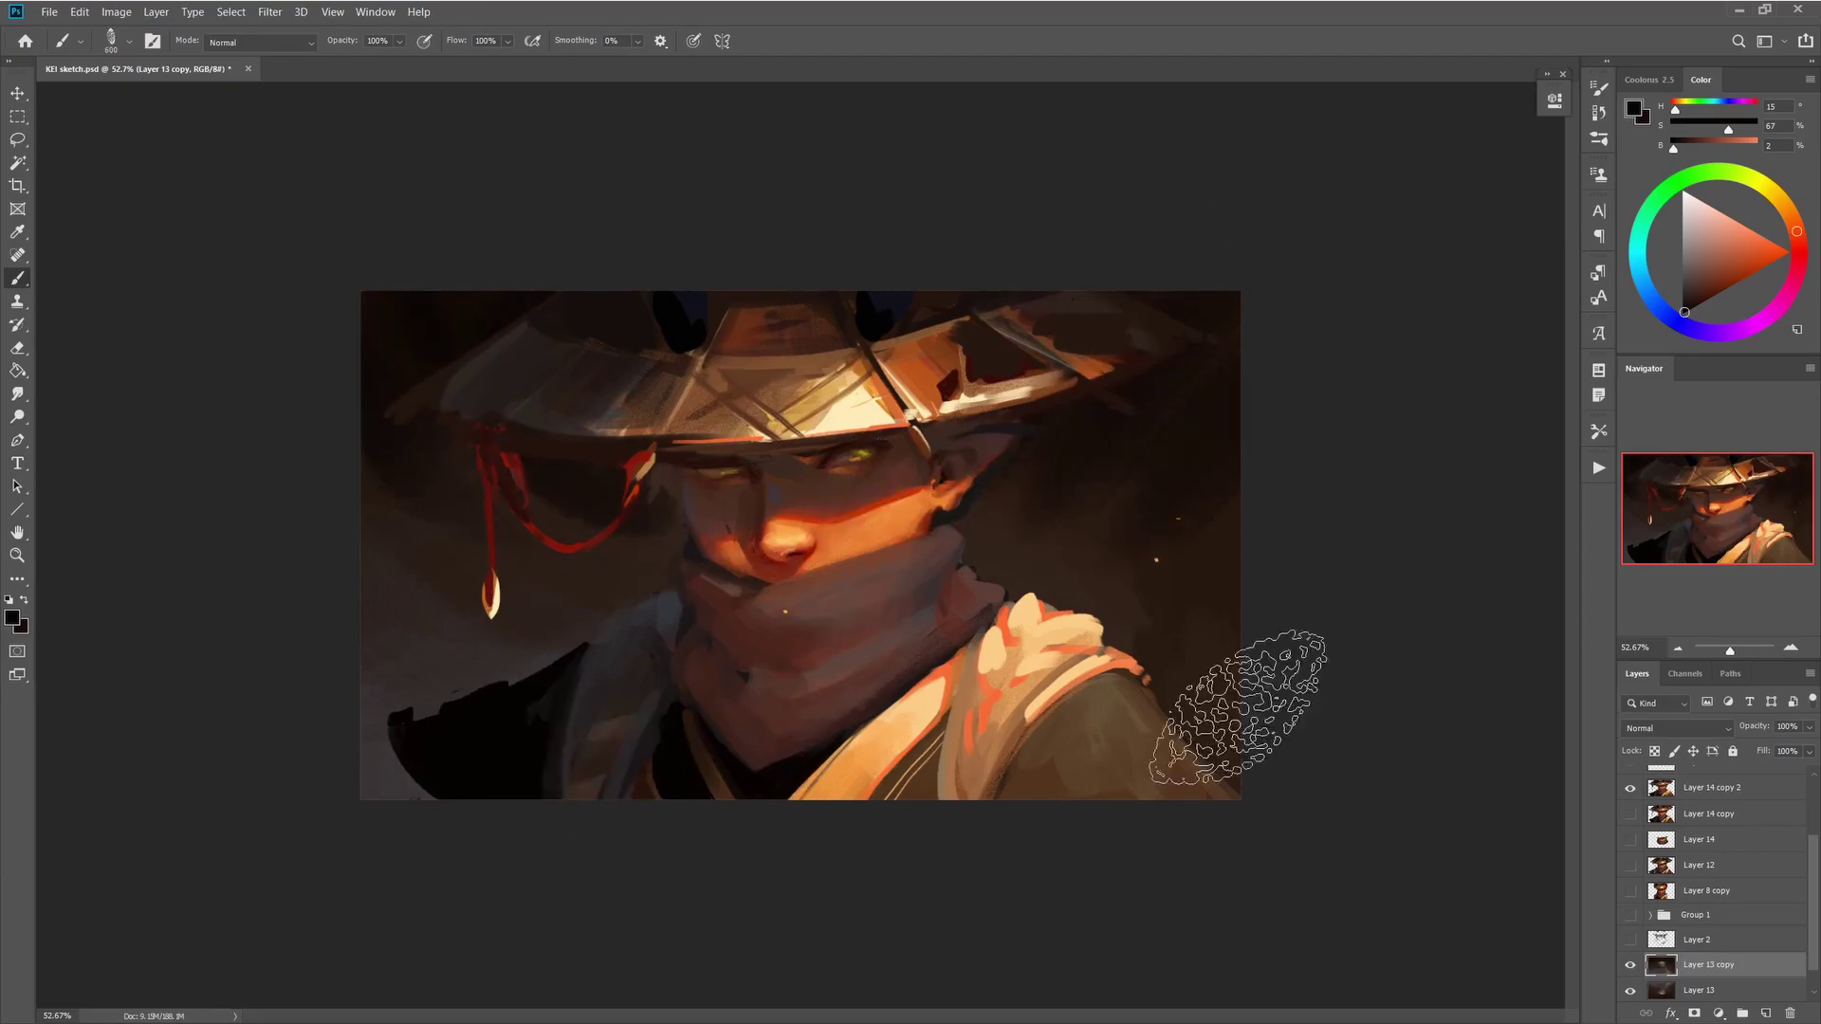
# - Blend the background beside the figure with a sampled dark brown and a 500 px textured brush
pyautogui.keyDown('alt'); pyautogui.click(1245, 488); pyautogui.keyUp('alt')
pyautogui.press('[')
pyautogui.press('[')
pyautogui.press('[')
pyautogui.press('[')
pyautogui.press('[')
pyautogui.press('[')
pyautogui.press('[')
pyautogui.press('[')
pyautogui.press('[')
pyautogui.press('[')
pyautogui.press('[')
pyautogui.press('[')
pyautogui.press('[')
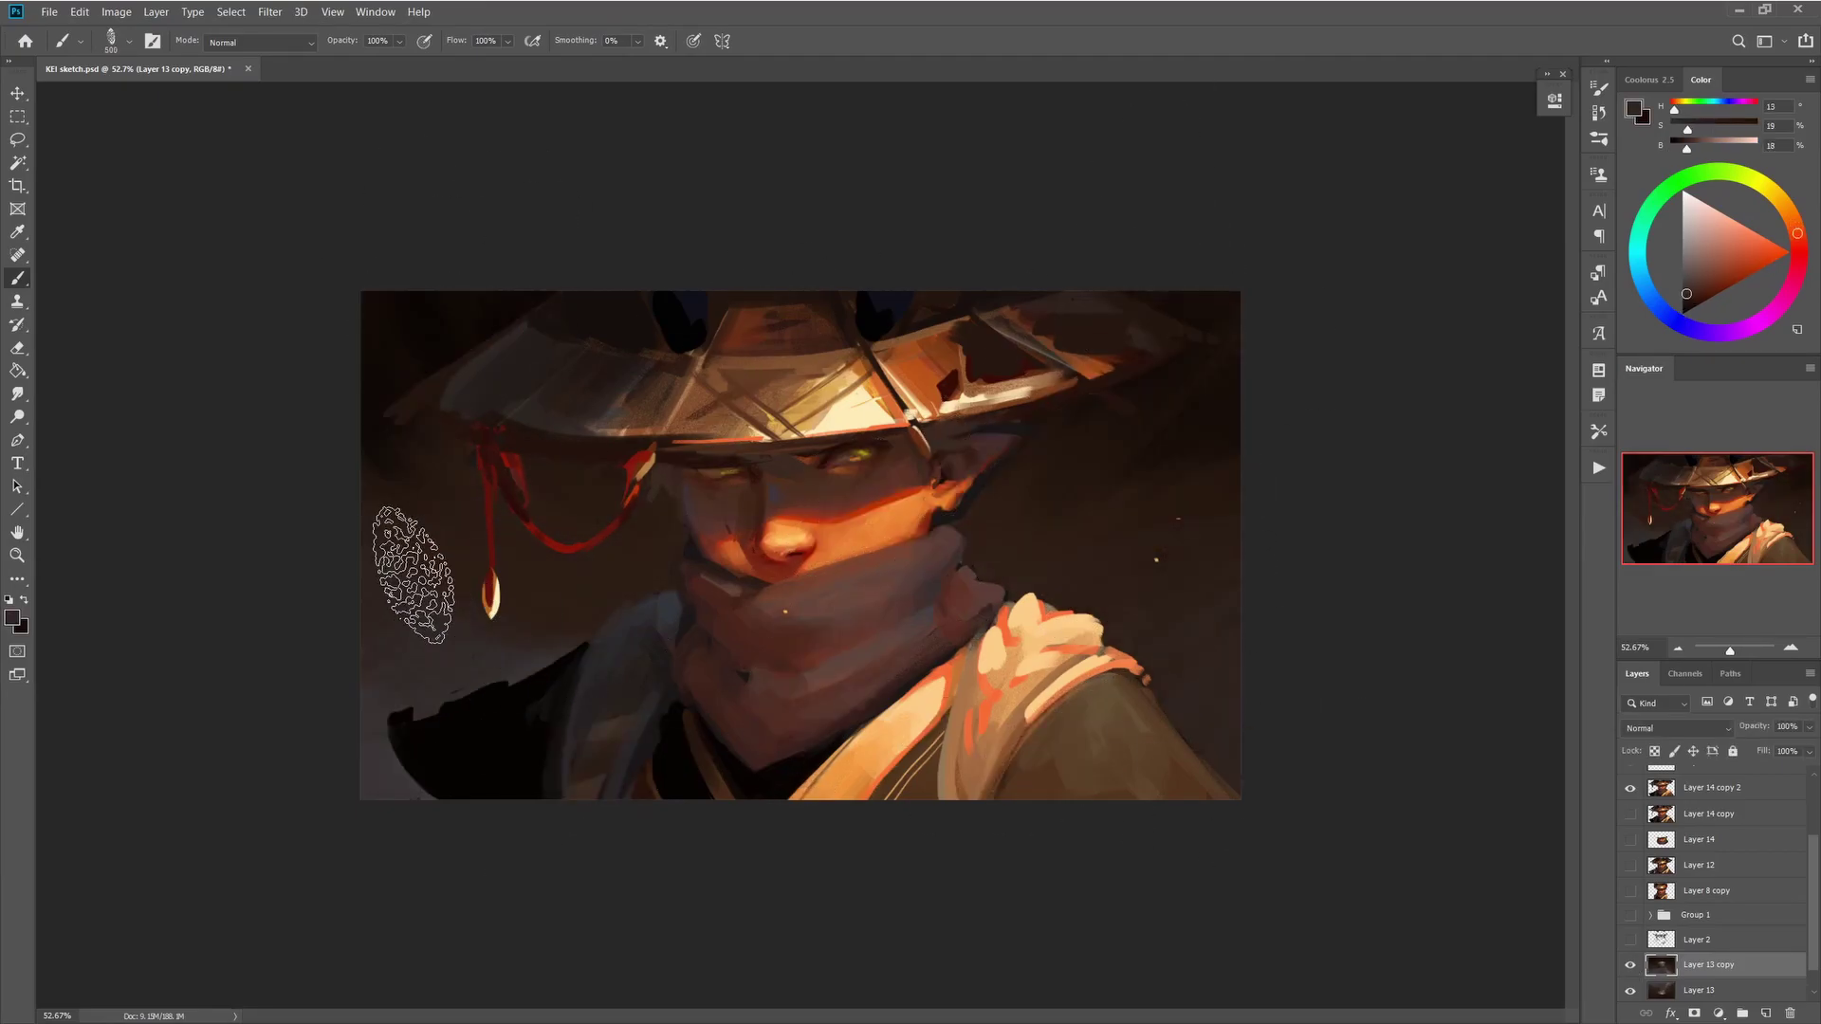
# - Stamp a rust-red seal signature on a new layer above Layer 13 copy, beside the lit shoulder
pyautogui.keyDown('alt'); pyautogui.click(946, 474); pyautogui.keyUp('alt')
pyautogui.press('[')
pyautogui.press('[')
pyautogui.press('[')
pyautogui.press('[')
pyautogui.press('[')
pyautogui.press('[')
pyautogui.press('[')
pyautogui.press('[')
pyautogui.press('[')
pyautogui.press('[')
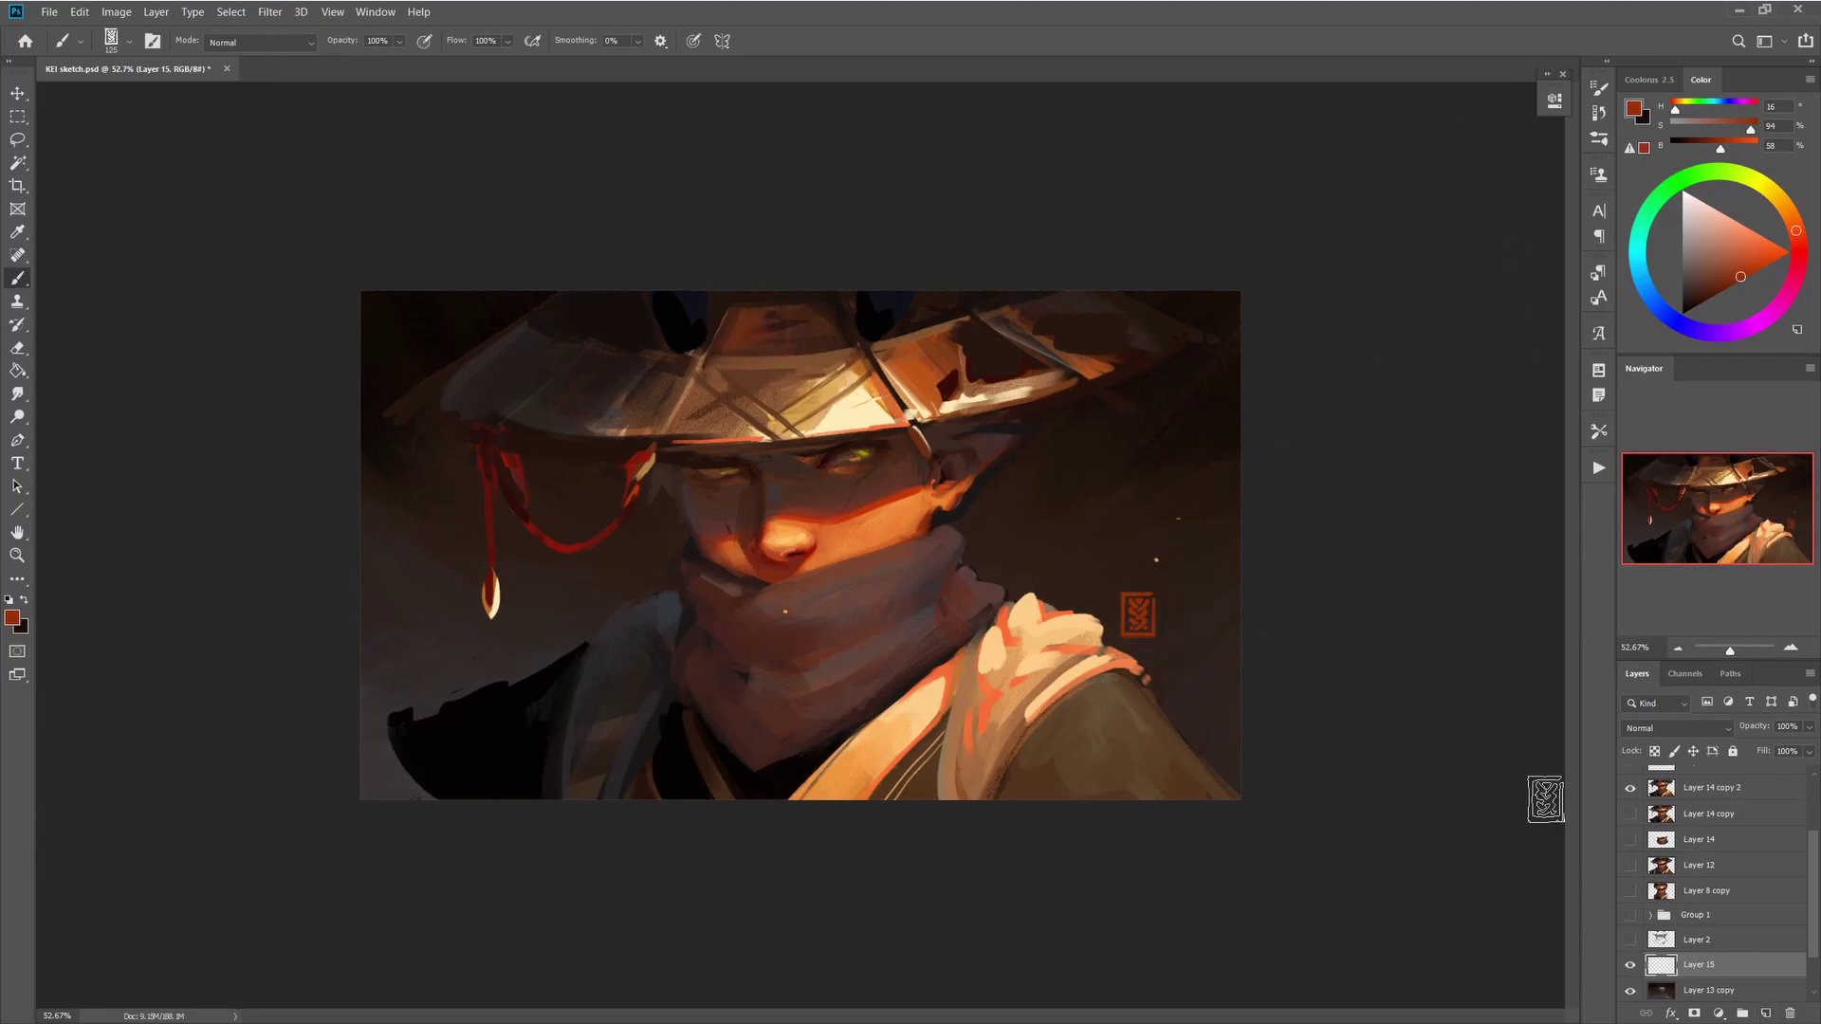
pyautogui.press(']')
pyautogui.press(']')
pyautogui.press(']')
pyautogui.press(']')
pyautogui.press(']')
pyautogui.press(']')
pyautogui.press(']')
pyautogui.press(']')
pyautogui.press(']')
pyautogui.press(']')
pyautogui.keyDown('alt'); pyautogui.click(667, 688); pyautogui.keyUp('alt')
pyautogui.moveTo(493, 664); pyautogui.dragTo(726, 681)
pyautogui.hotkey('ctrl', 'z')
pyautogui.hotkey('ctrl', 'z')
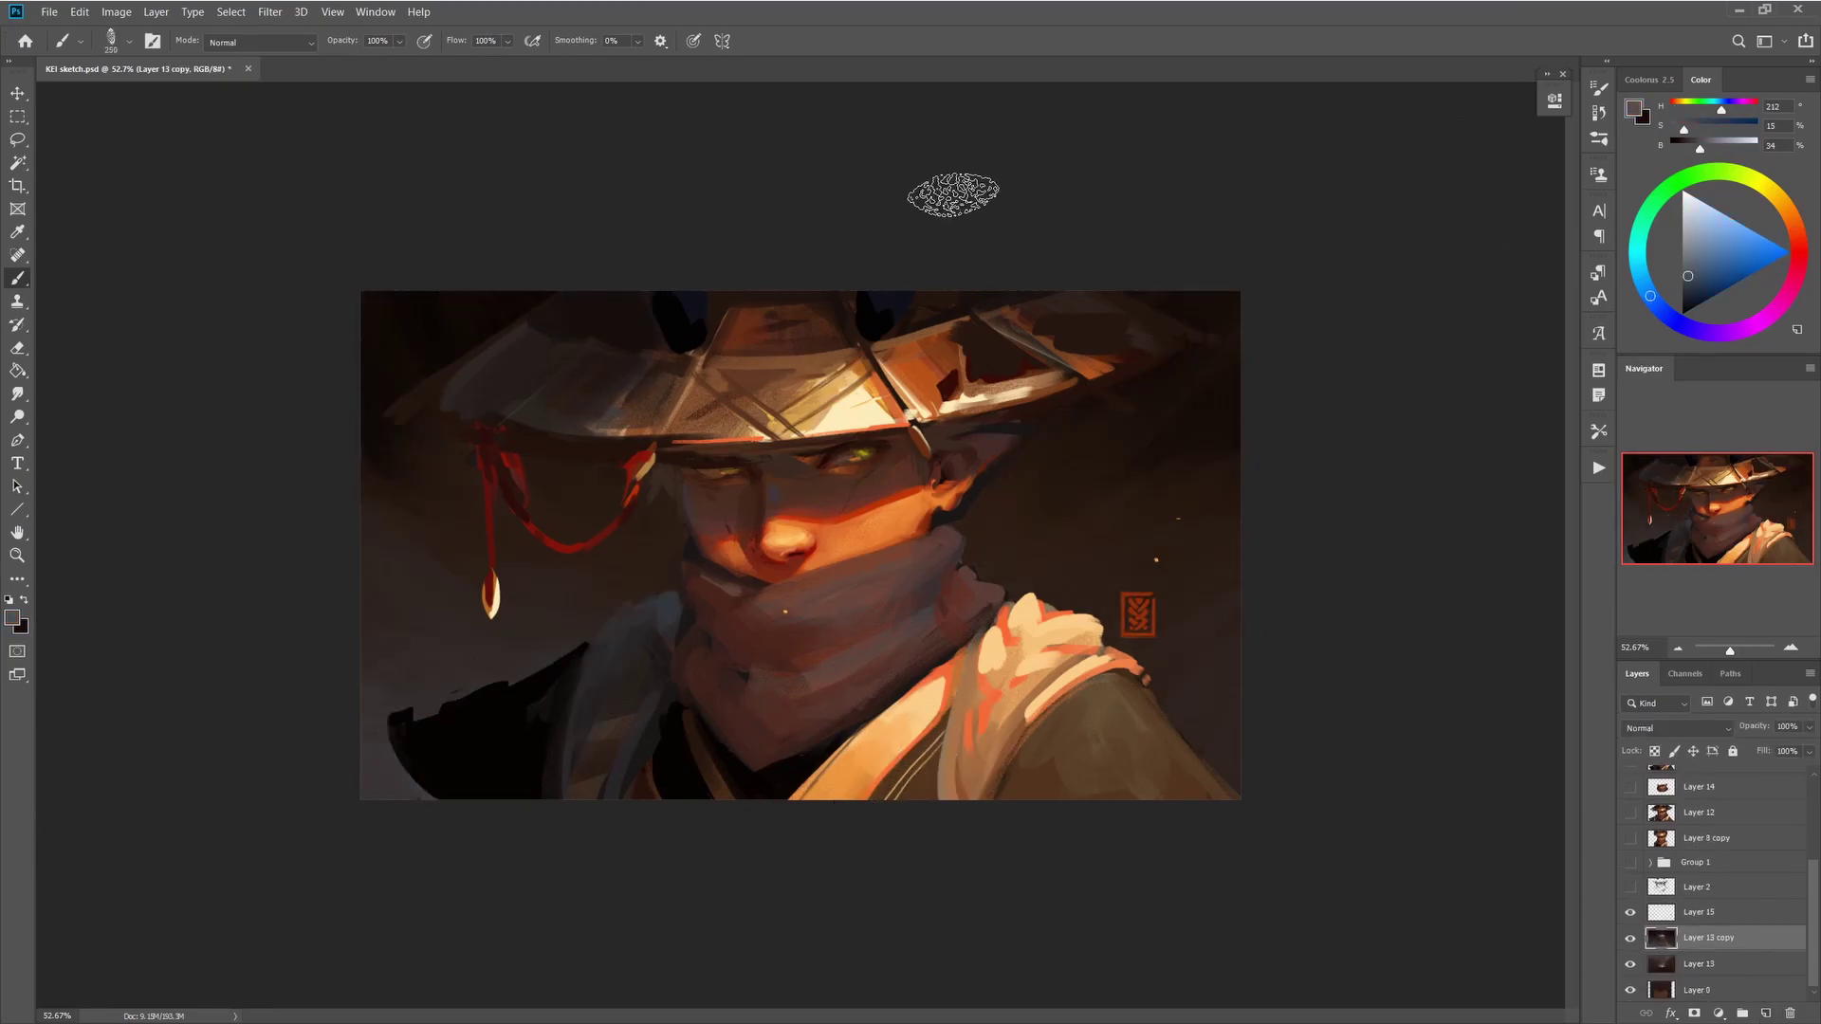
# - Extend the near-black shoulder silhouette toward the canvas edge on Layer 14 copy 2
pyautogui.keyDown('alt'); pyautogui.click(528, 731); pyautogui.keyUp('alt')
pyautogui.press('[')
pyautogui.press('[')
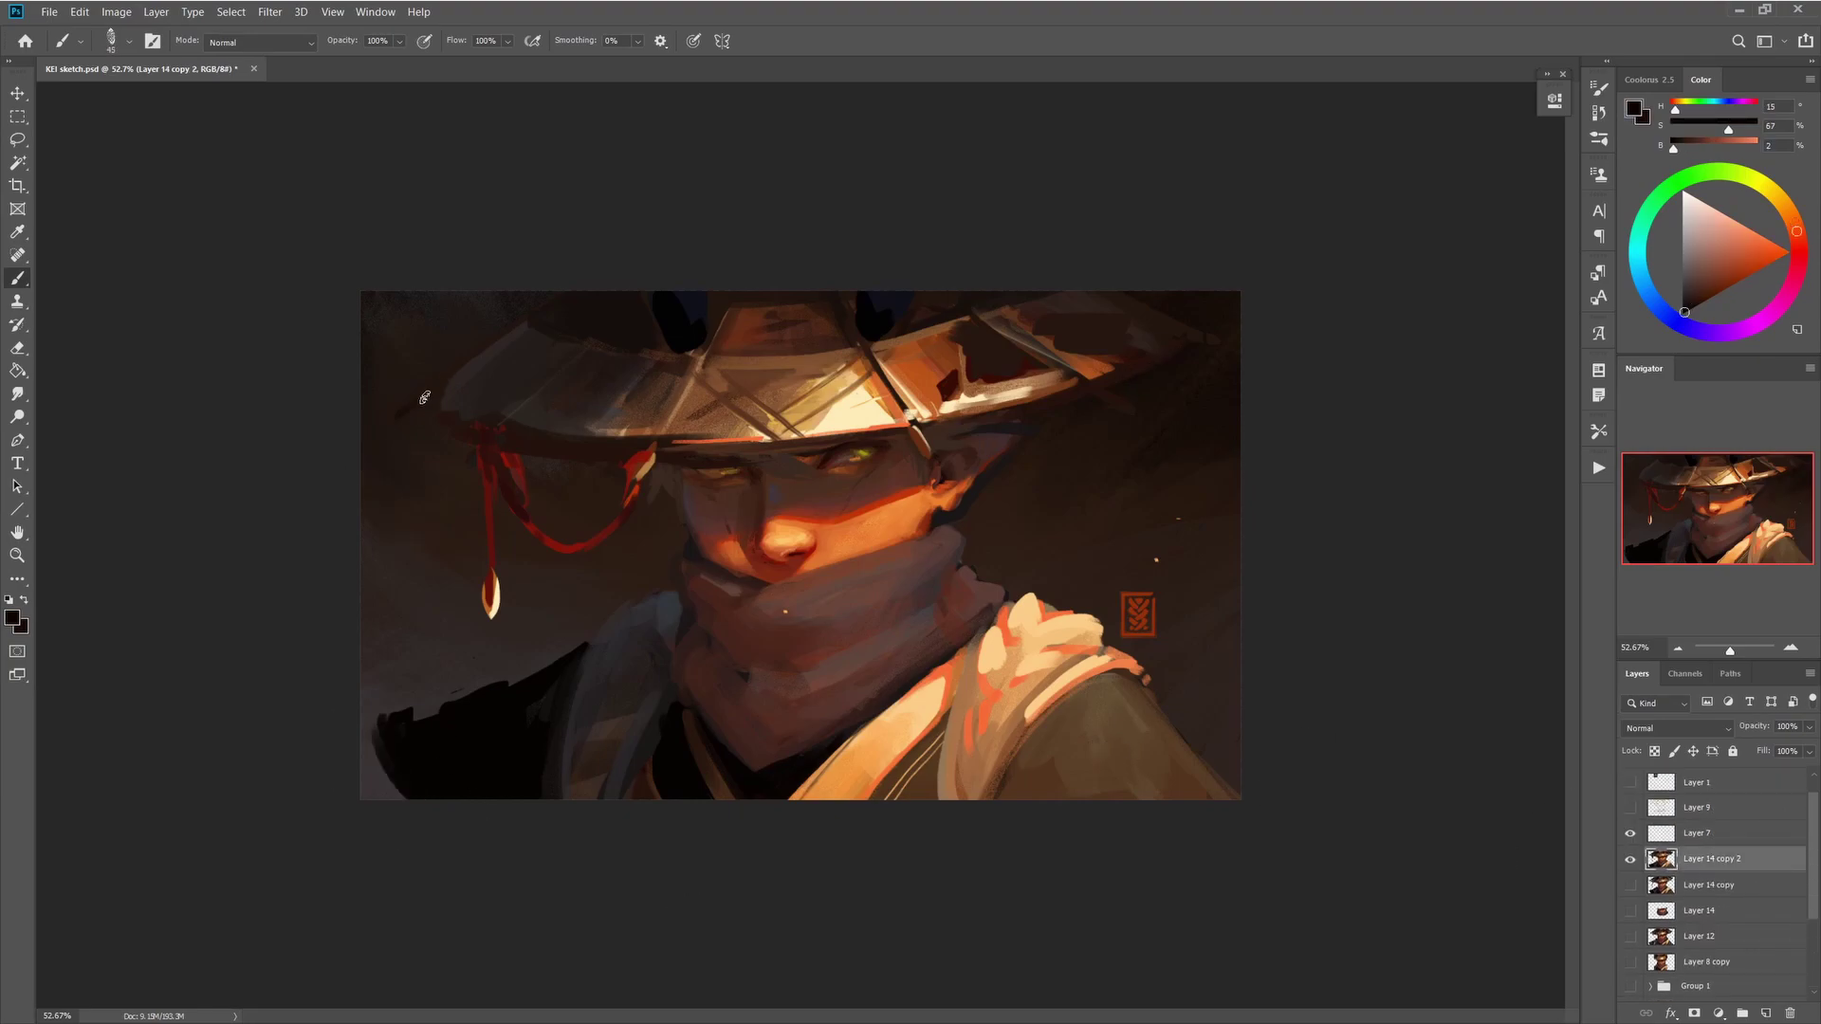
# - Refine the hat brim's lower edge with ochre and orange tones sampled from the lit straw
pyautogui.keyDown('alt'); pyautogui.click(768, 445); pyautogui.keyUp('alt')
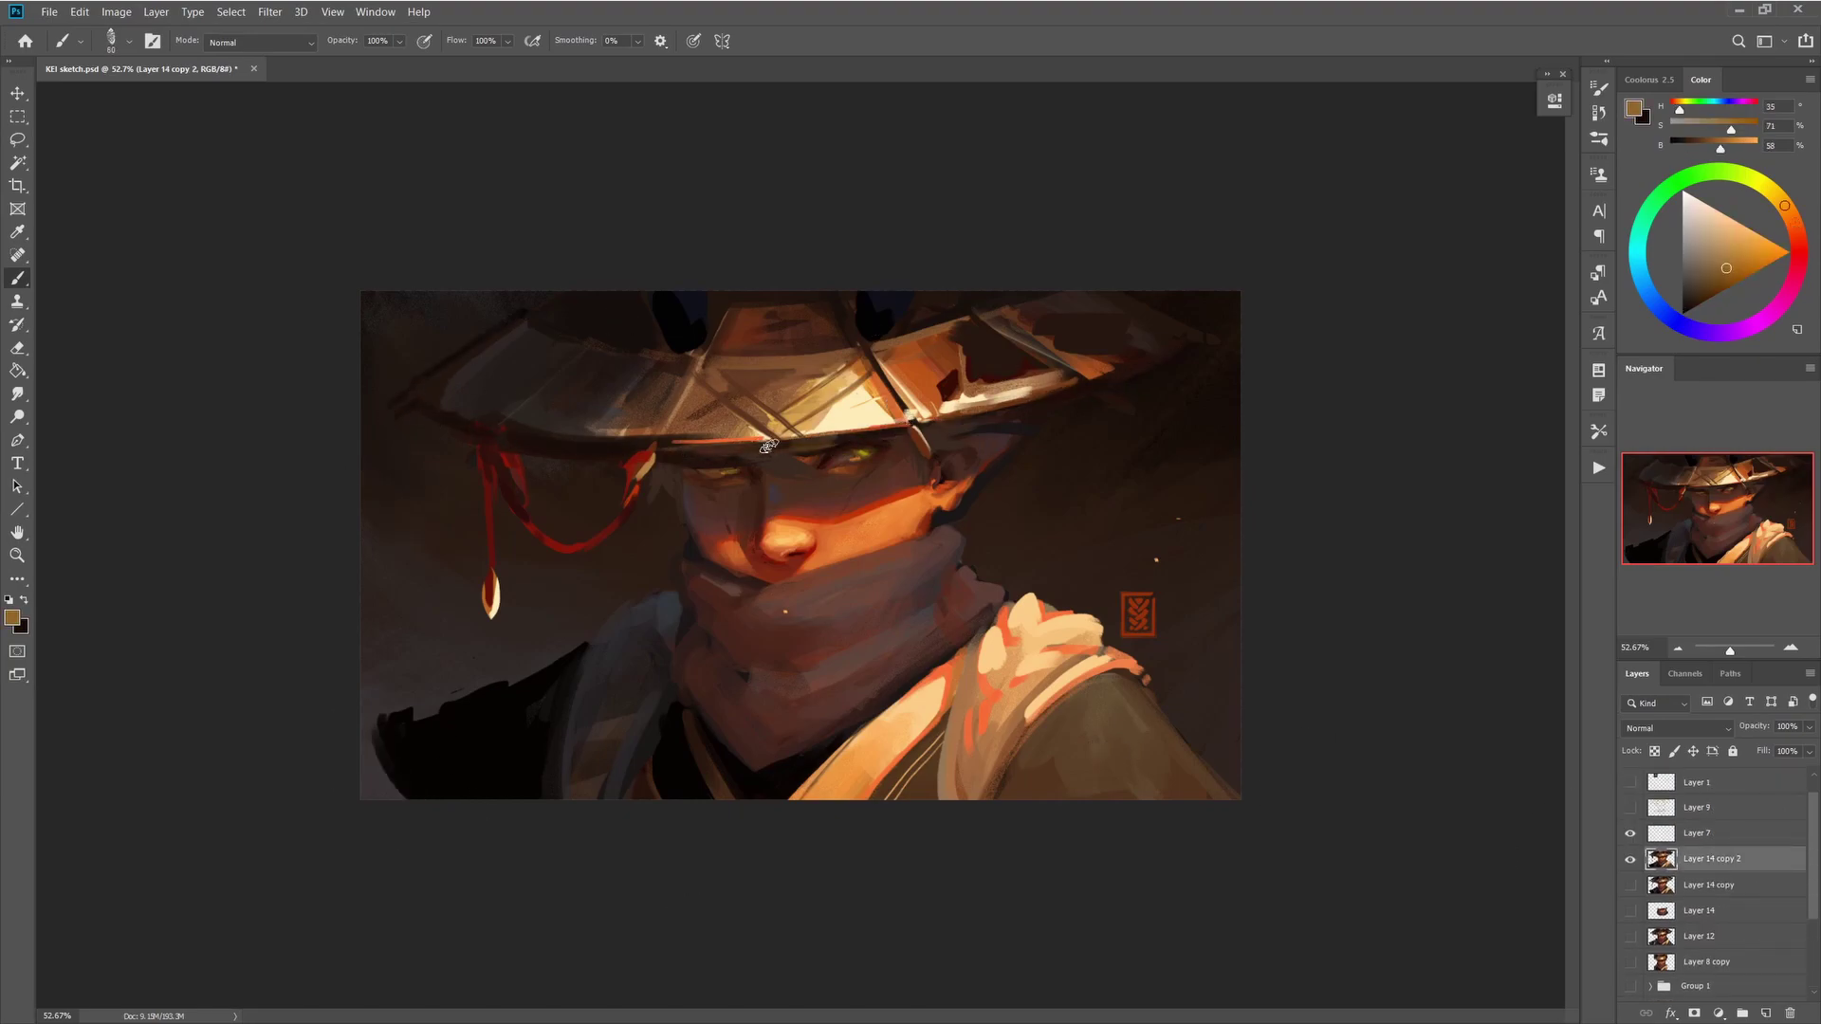
pyautogui.keyDown('alt'); pyautogui.click(825, 434); pyautogui.keyUp('alt')
pyautogui.press(']')
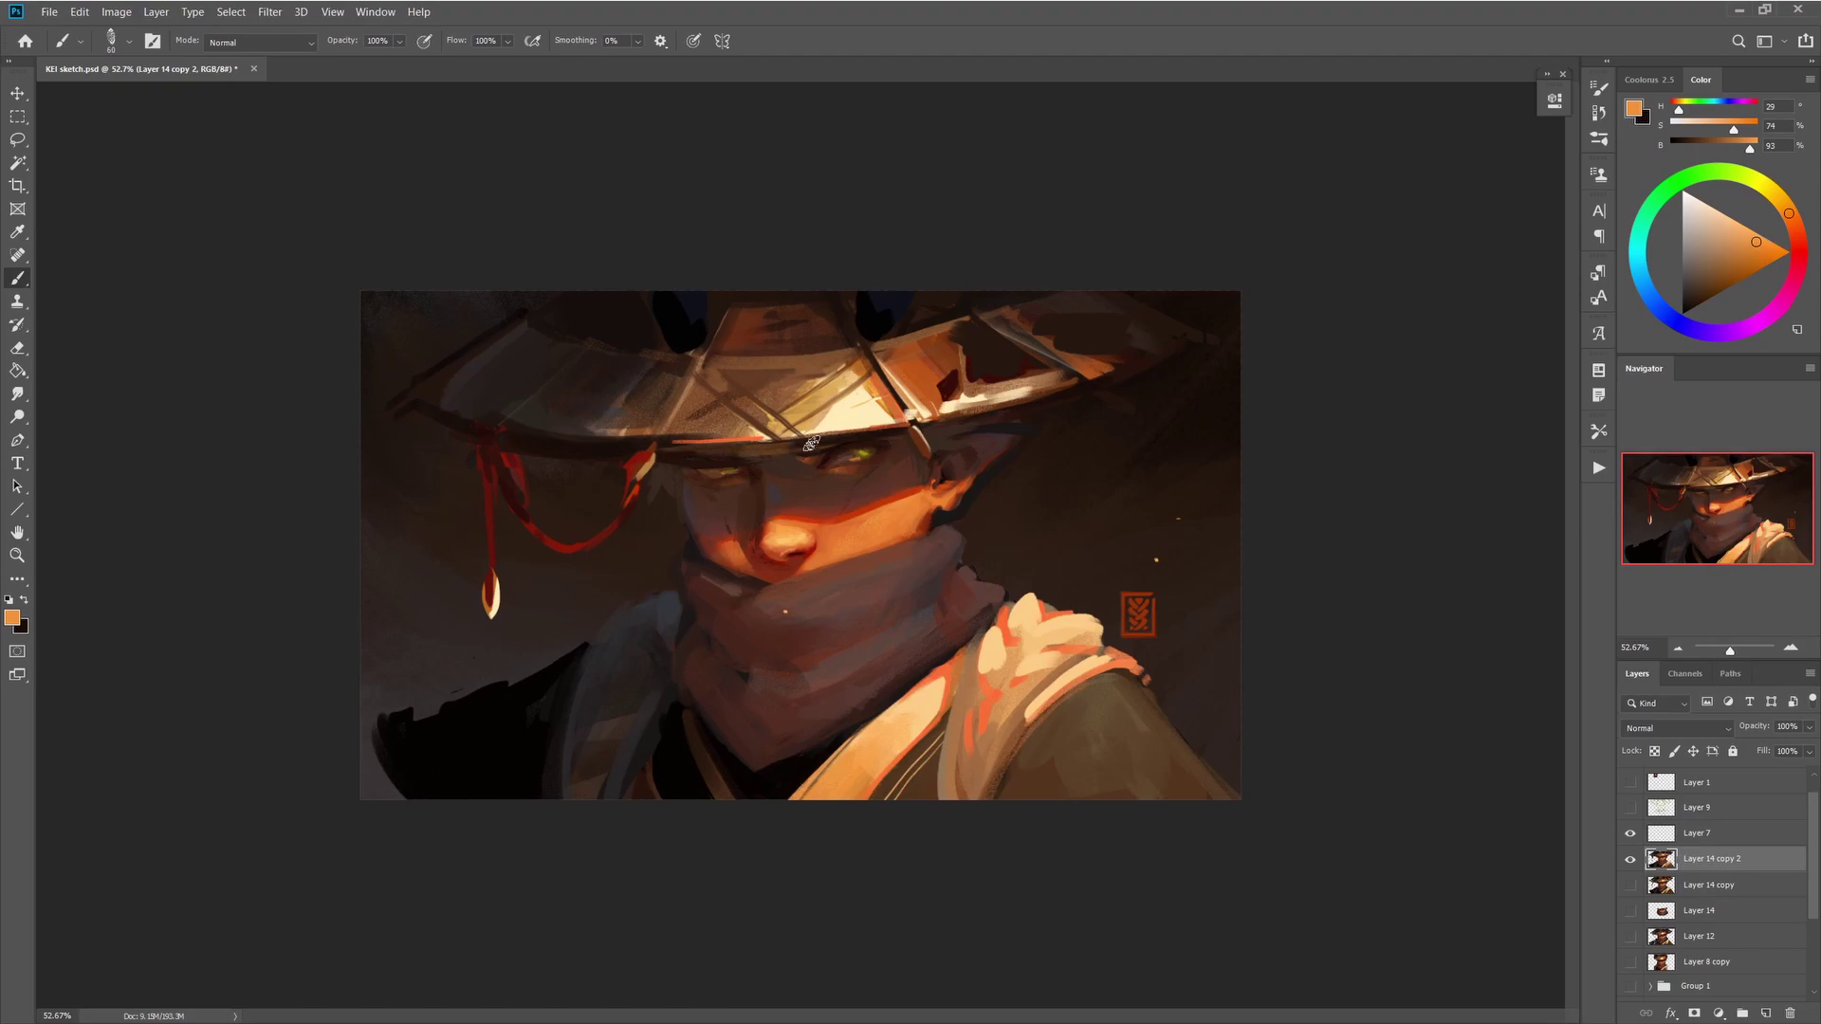
pyautogui.press('d')
pyautogui.press(']')
pyautogui.press(']')
pyautogui.press(']')
pyautogui.press(']')
pyautogui.press(']')
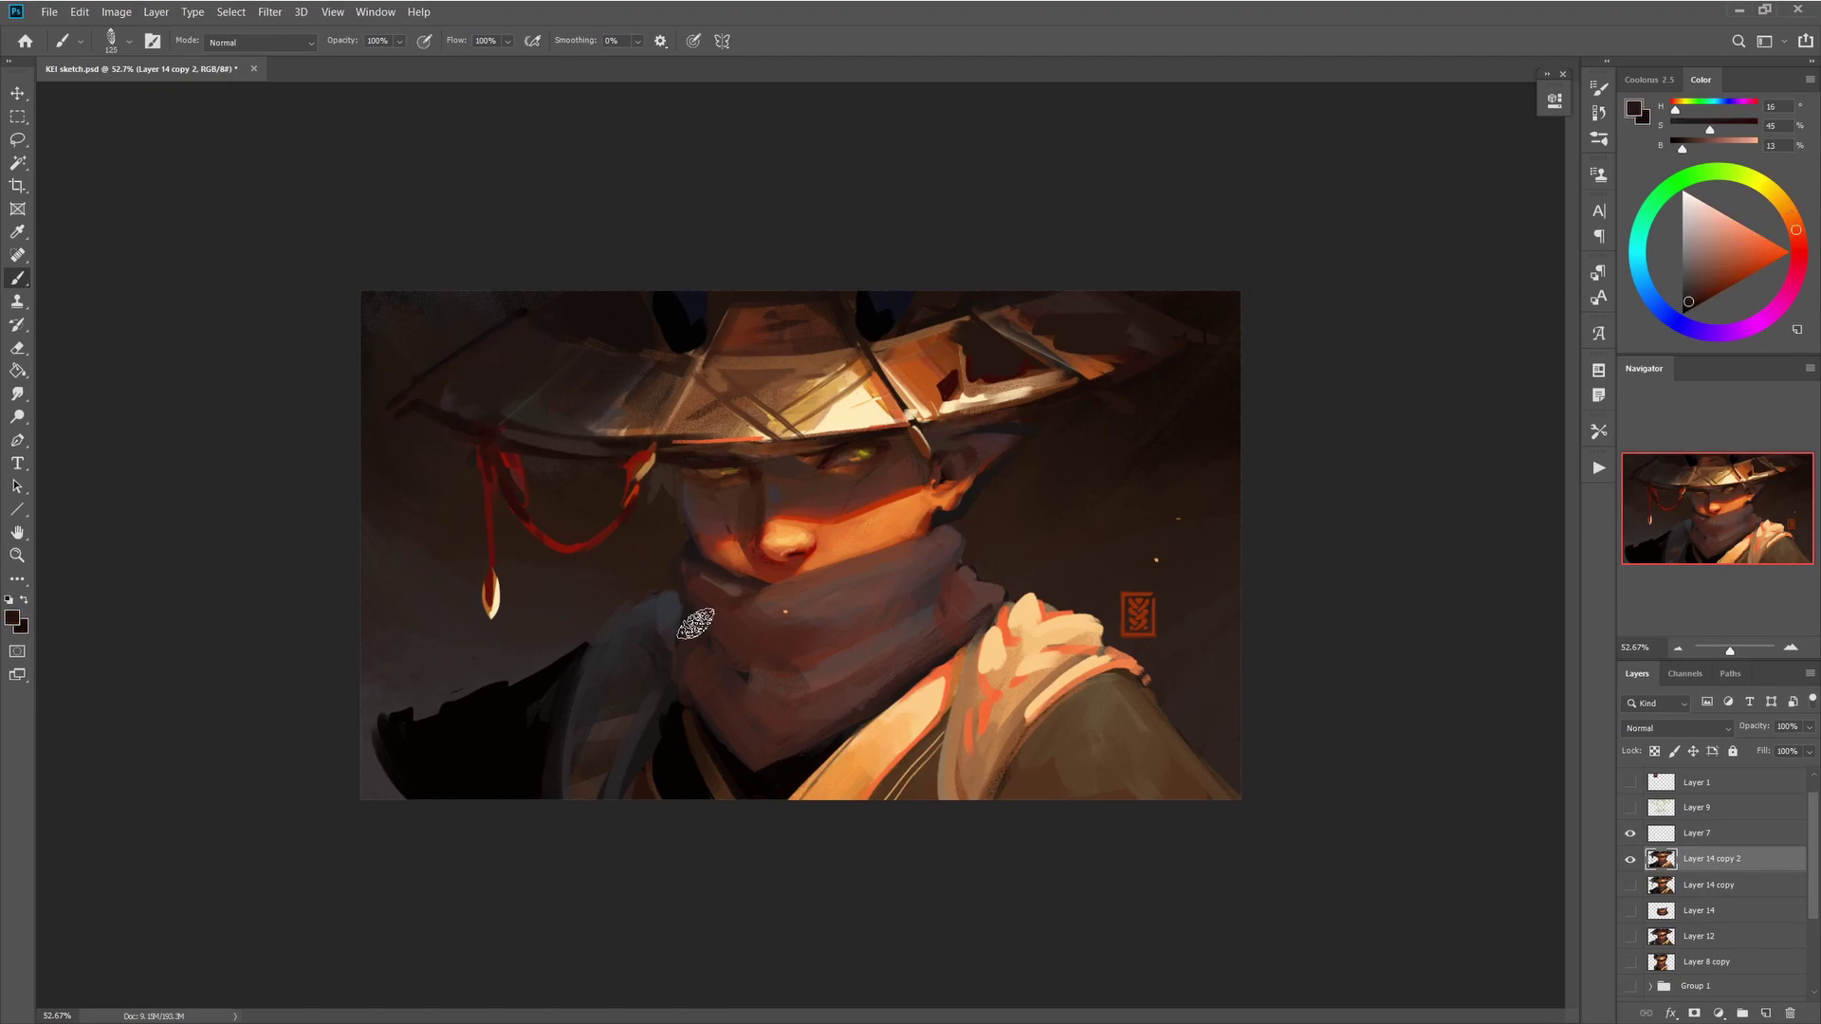
pyautogui.moveTo(569, 332); pyautogui.dragTo(455, 399)
pyautogui.hotkey('ctrl', 'z')
# - Shape the ends of the hat brim using a smaller brush and a sampled dark grey-brown
pyautogui.press('[')
pyautogui.press('[')
pyautogui.press('[')
pyautogui.press('[')
pyautogui.press('[')
pyautogui.press('[')
pyautogui.press('[')
pyautogui.press('[')
pyautogui.keyDown('alt'); pyautogui.click(448, 384); pyautogui.keyUp('alt')
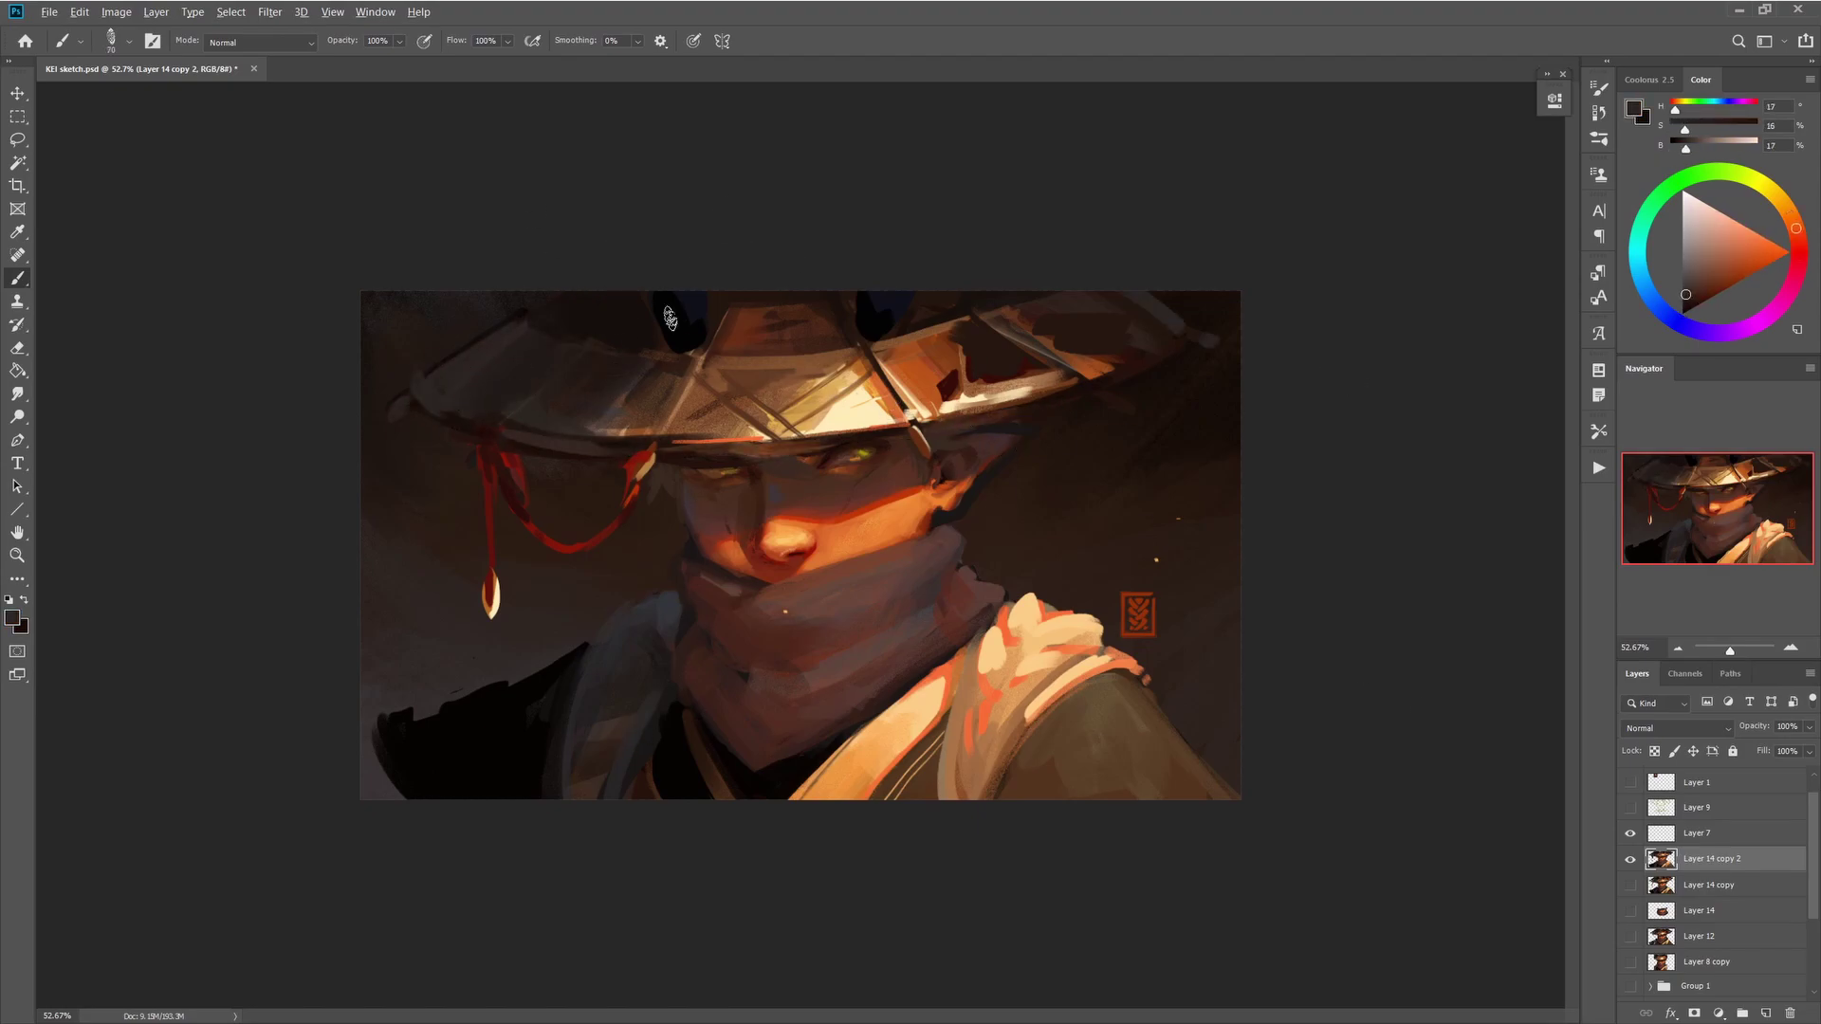
# - Trim the two dark horns on the hat into curved shapes with sampled straw-orange and brown tones
pyautogui.keyDown('alt'); pyautogui.click(914, 313); pyautogui.keyUp('alt')
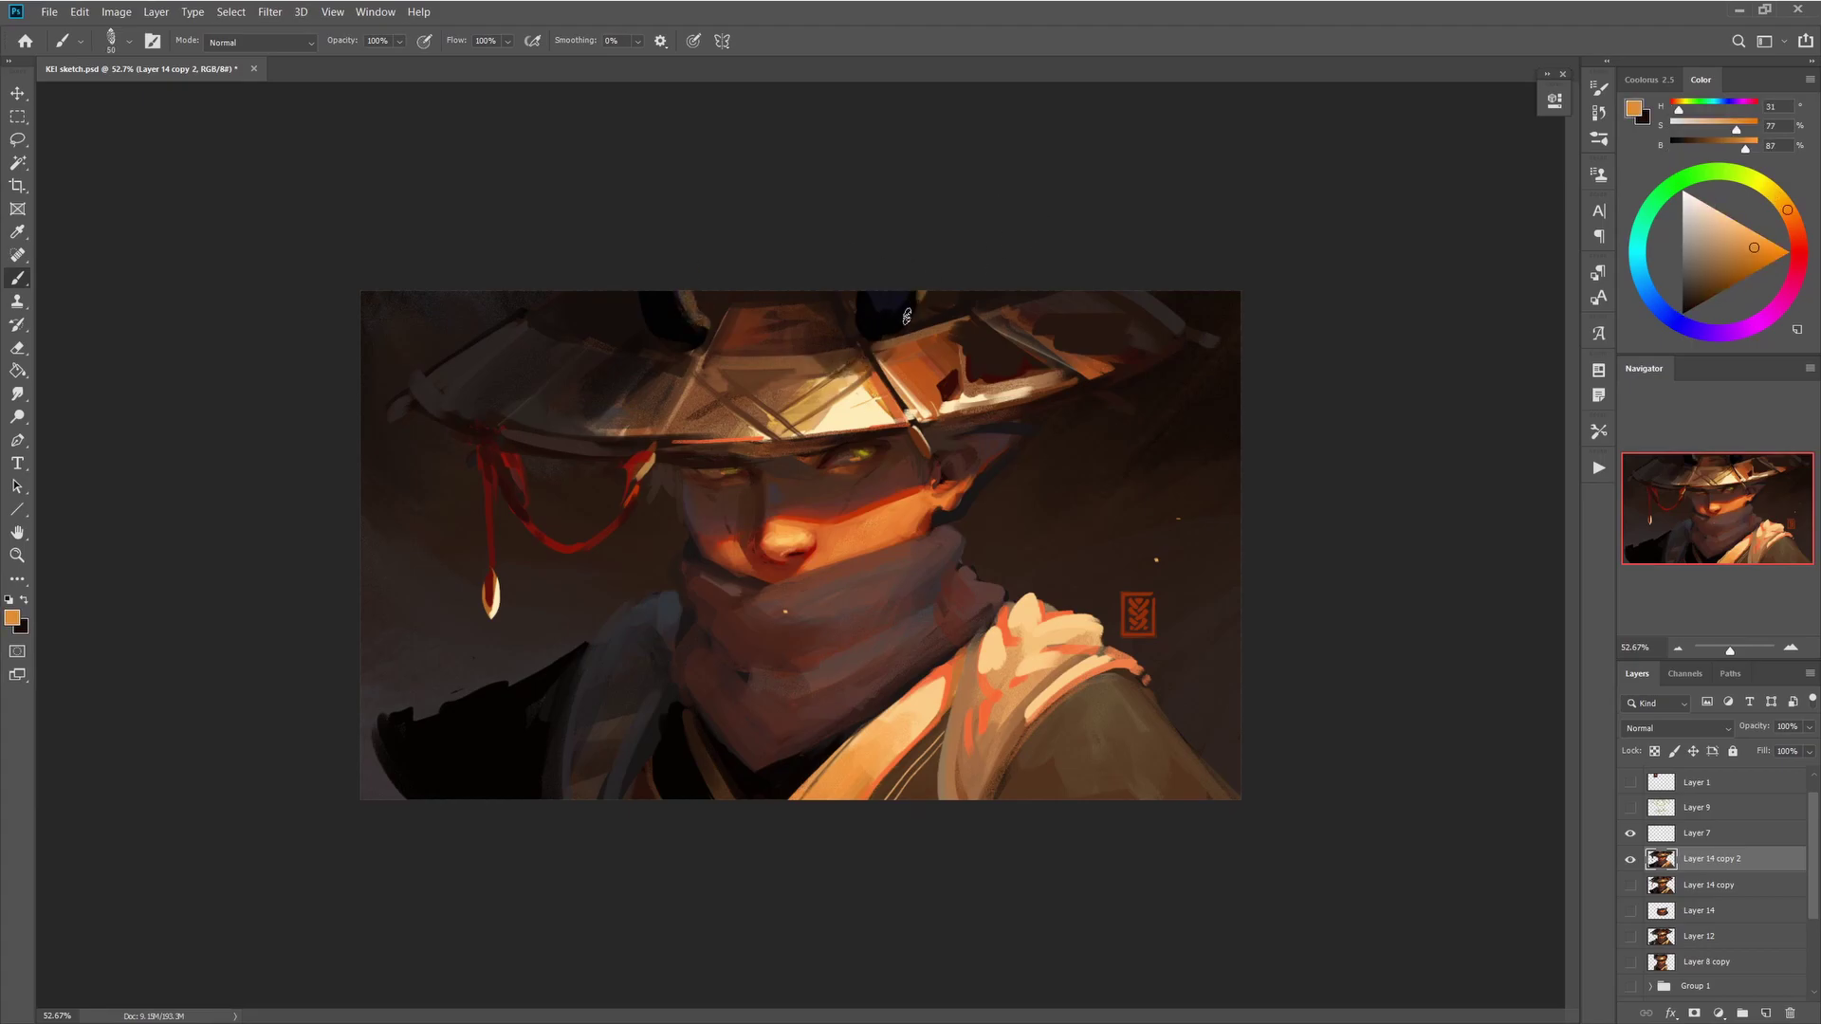
pyautogui.keyDown('alt'); pyautogui.click(857, 304); pyautogui.keyUp('alt')
pyautogui.press('[')
pyautogui.press('[')
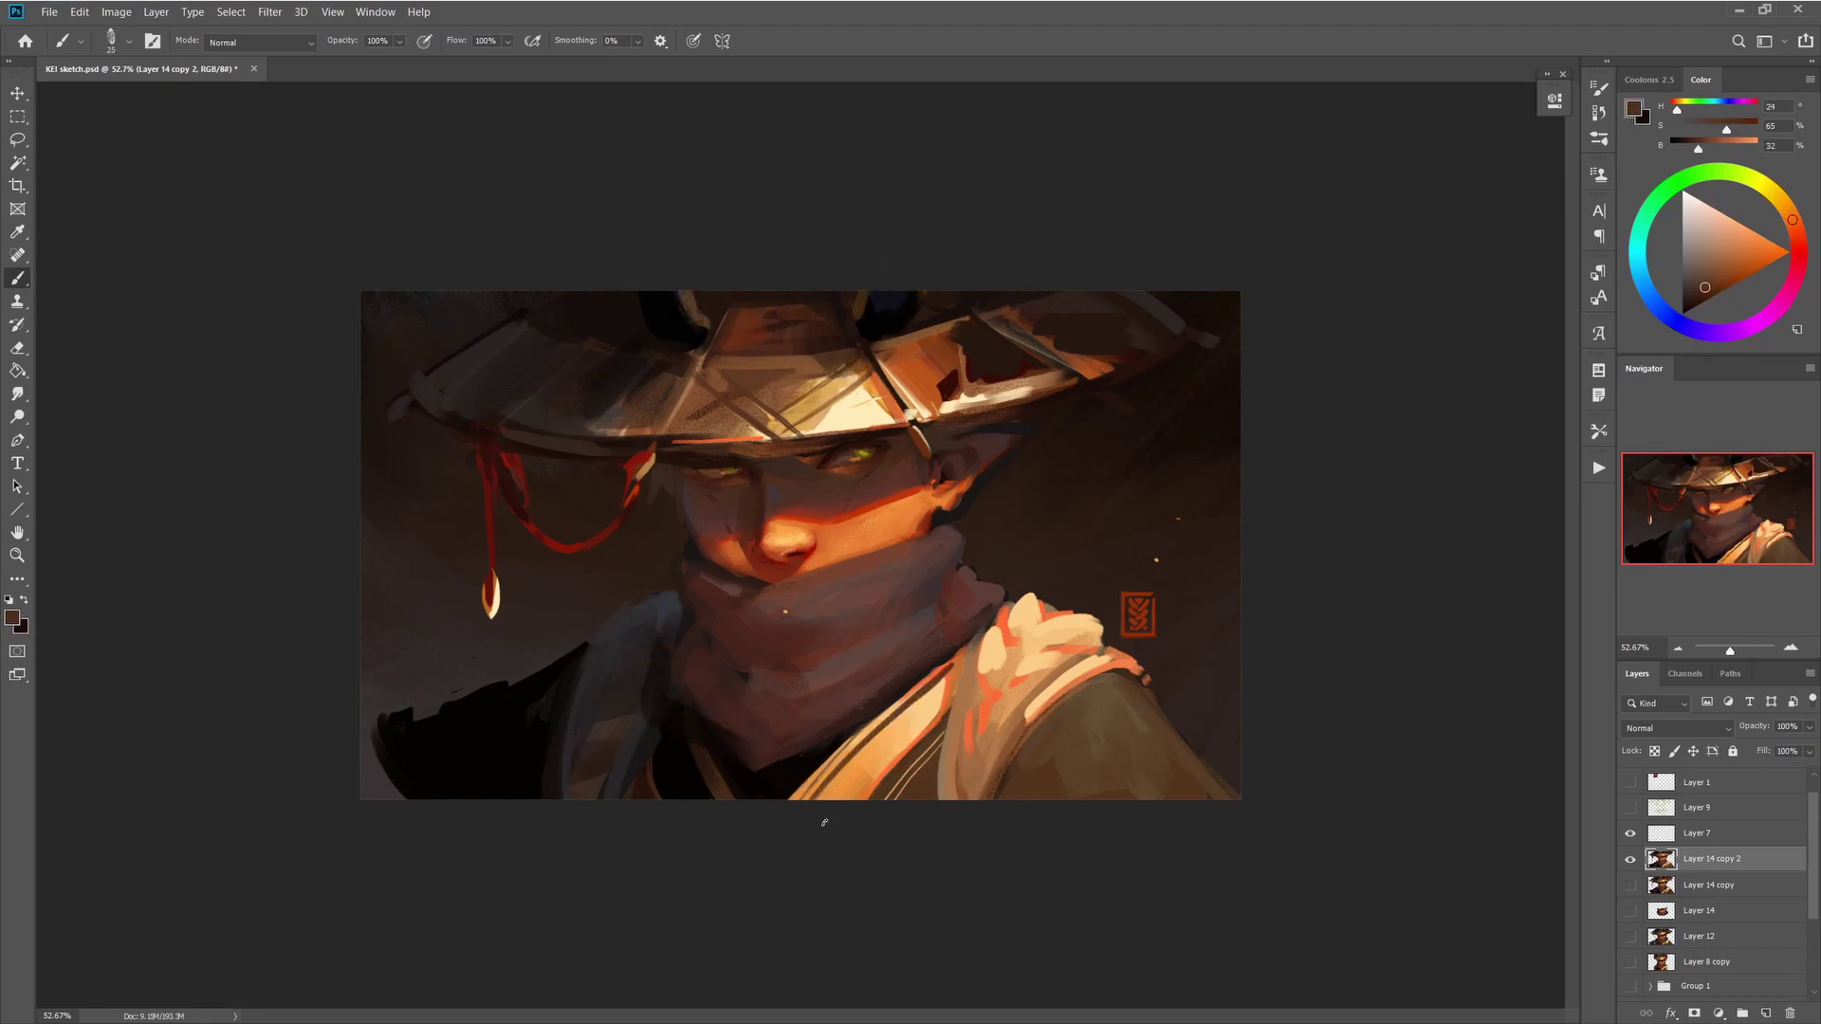
# - Paint near-black shadow over the shaded shoulder cloth and tighten the garment edges with a larger brush
pyautogui.press(']')
pyautogui.press(']')
pyautogui.press(']')
pyautogui.press(']')
pyautogui.press(']')
pyautogui.press(']')
pyautogui.press(']')
pyautogui.keyDown('alt'); pyautogui.click(1148, 716); pyautogui.keyUp('alt')
pyautogui.moveTo(616, 616); pyautogui.dragTo(568, 773)
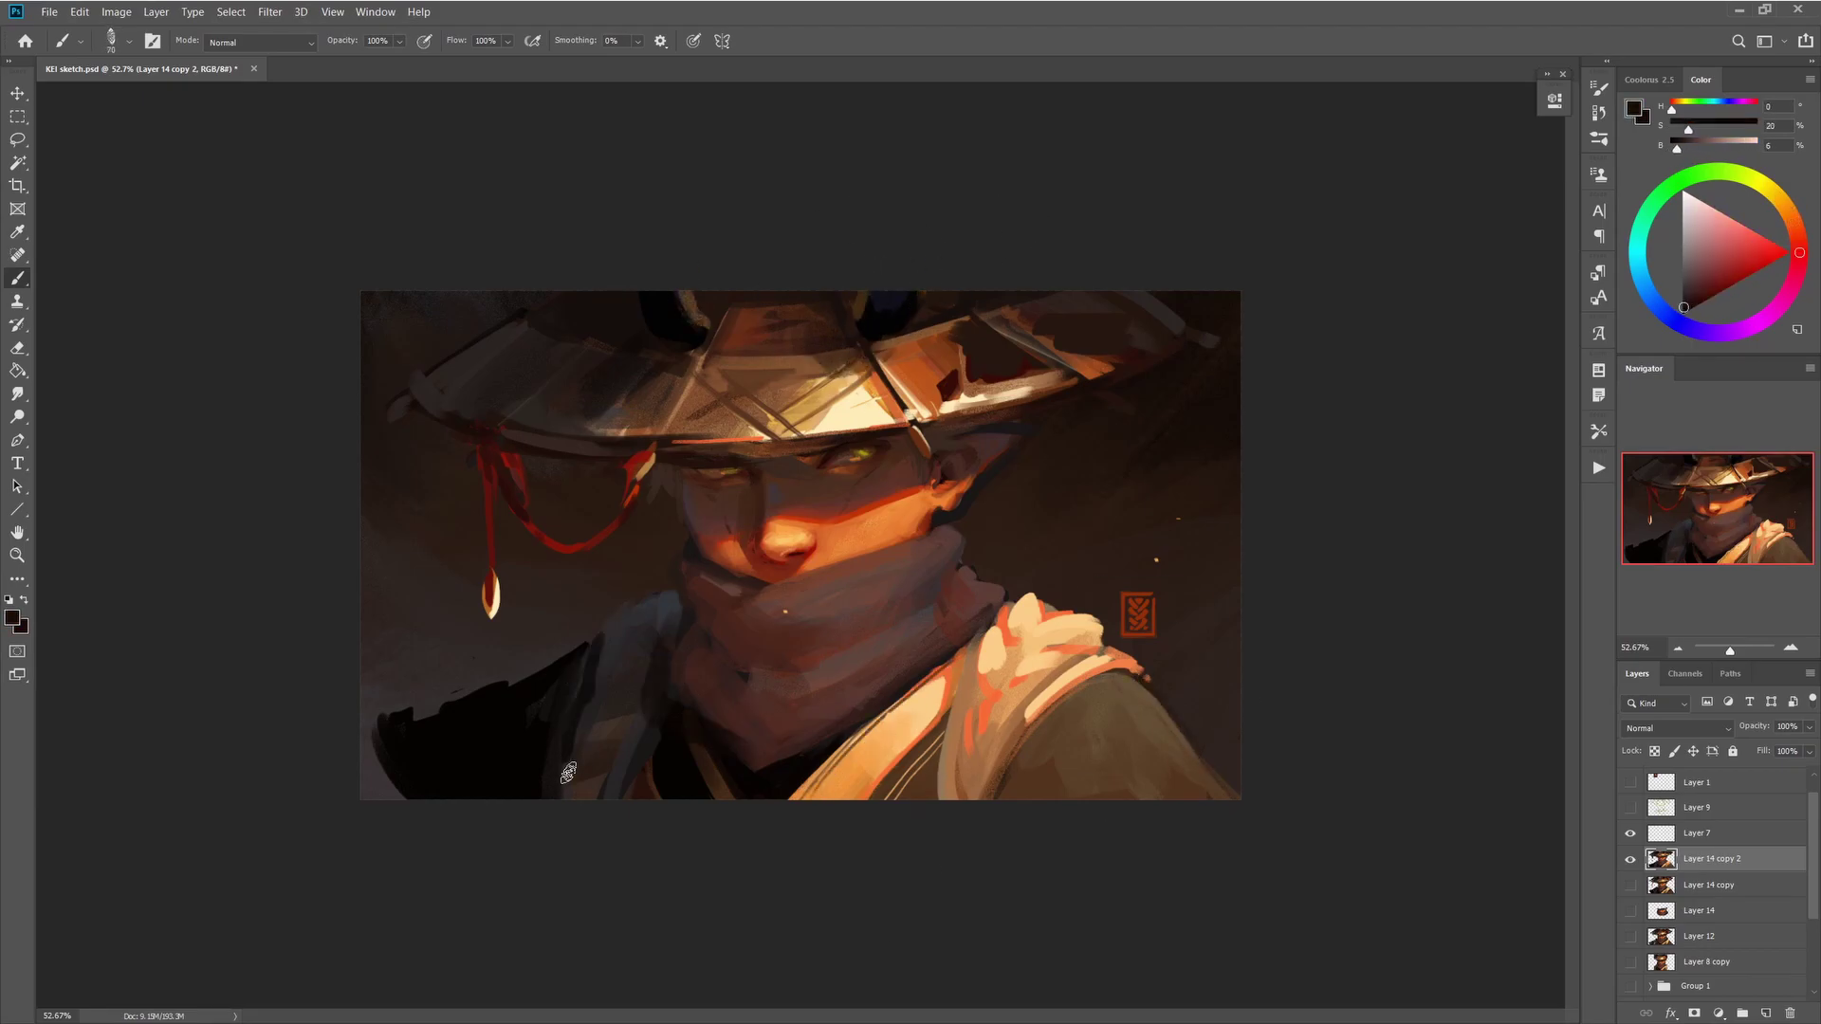
# - Paint coral and cream cloth folds on the shaded shoulder with colors sampled from the lit shoulder cloth
pyautogui.press(']')
pyautogui.keyDown('alt'); pyautogui.click(997, 778); pyautogui.keyUp('alt')
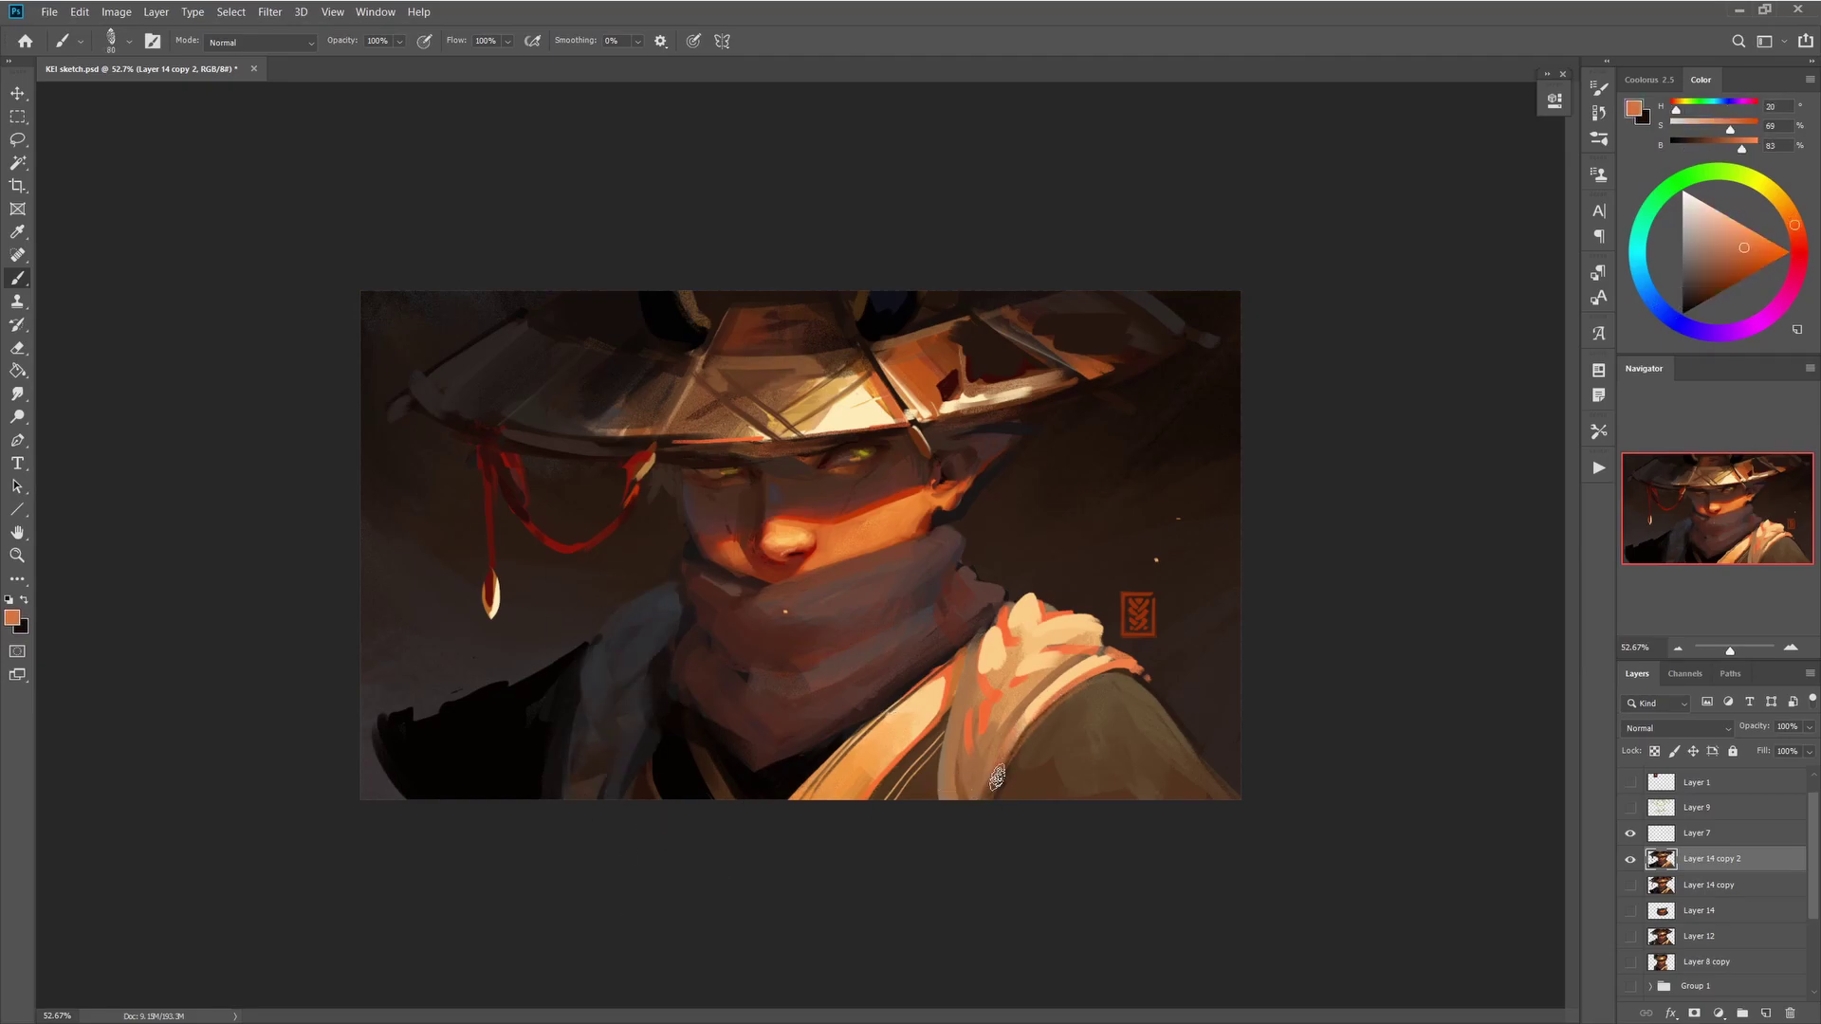
pyautogui.press(']')
pyautogui.press(']')
pyautogui.keyDown('alt'); pyautogui.click(1015, 665); pyautogui.keyUp('alt')
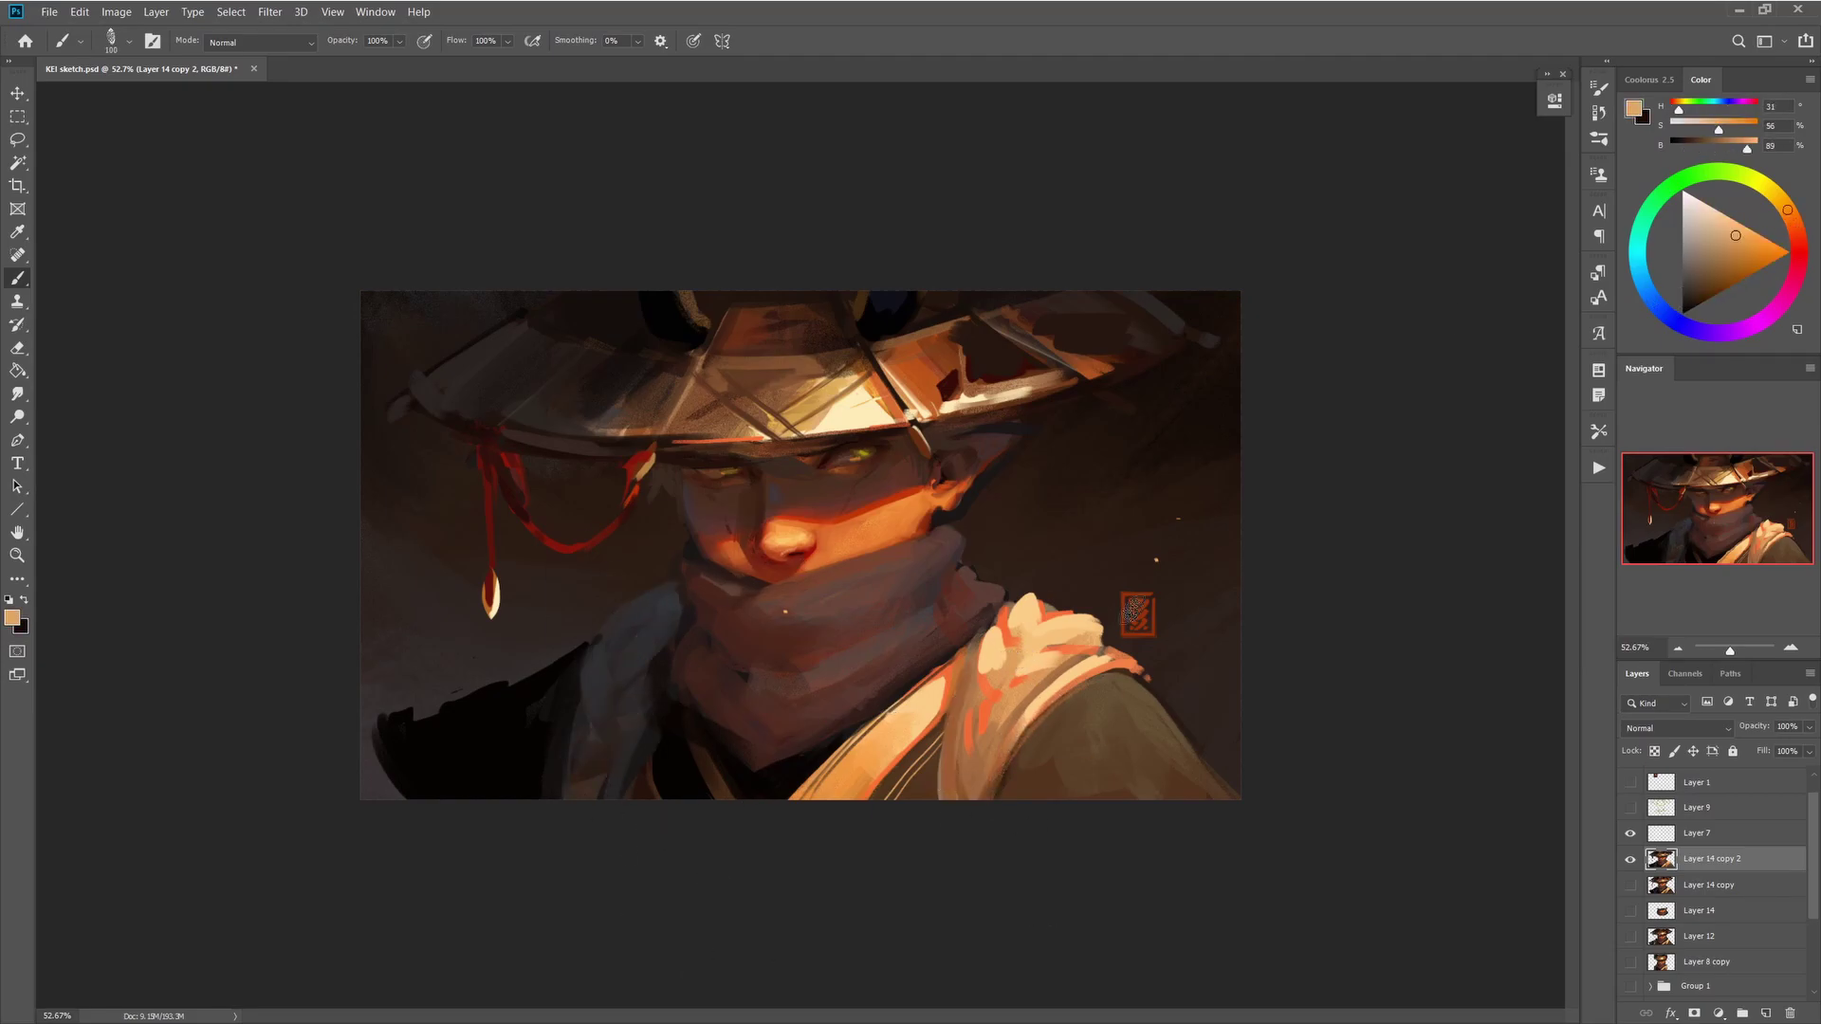
pyautogui.moveTo(607, 697)
pyautogui.mouseDown()
pyautogui.moveTo(626, 773)
pyautogui.moveTo(597, 791)
pyautogui.mouseUp()
pyautogui.keyDown('alt'); pyautogui.click(617, 692); pyautogui.keyUp('alt')
# - Try orange light strokes on the scarf's lower and upper folds
pyautogui.moveTo(683, 697); pyautogui.dragTo(773, 756)
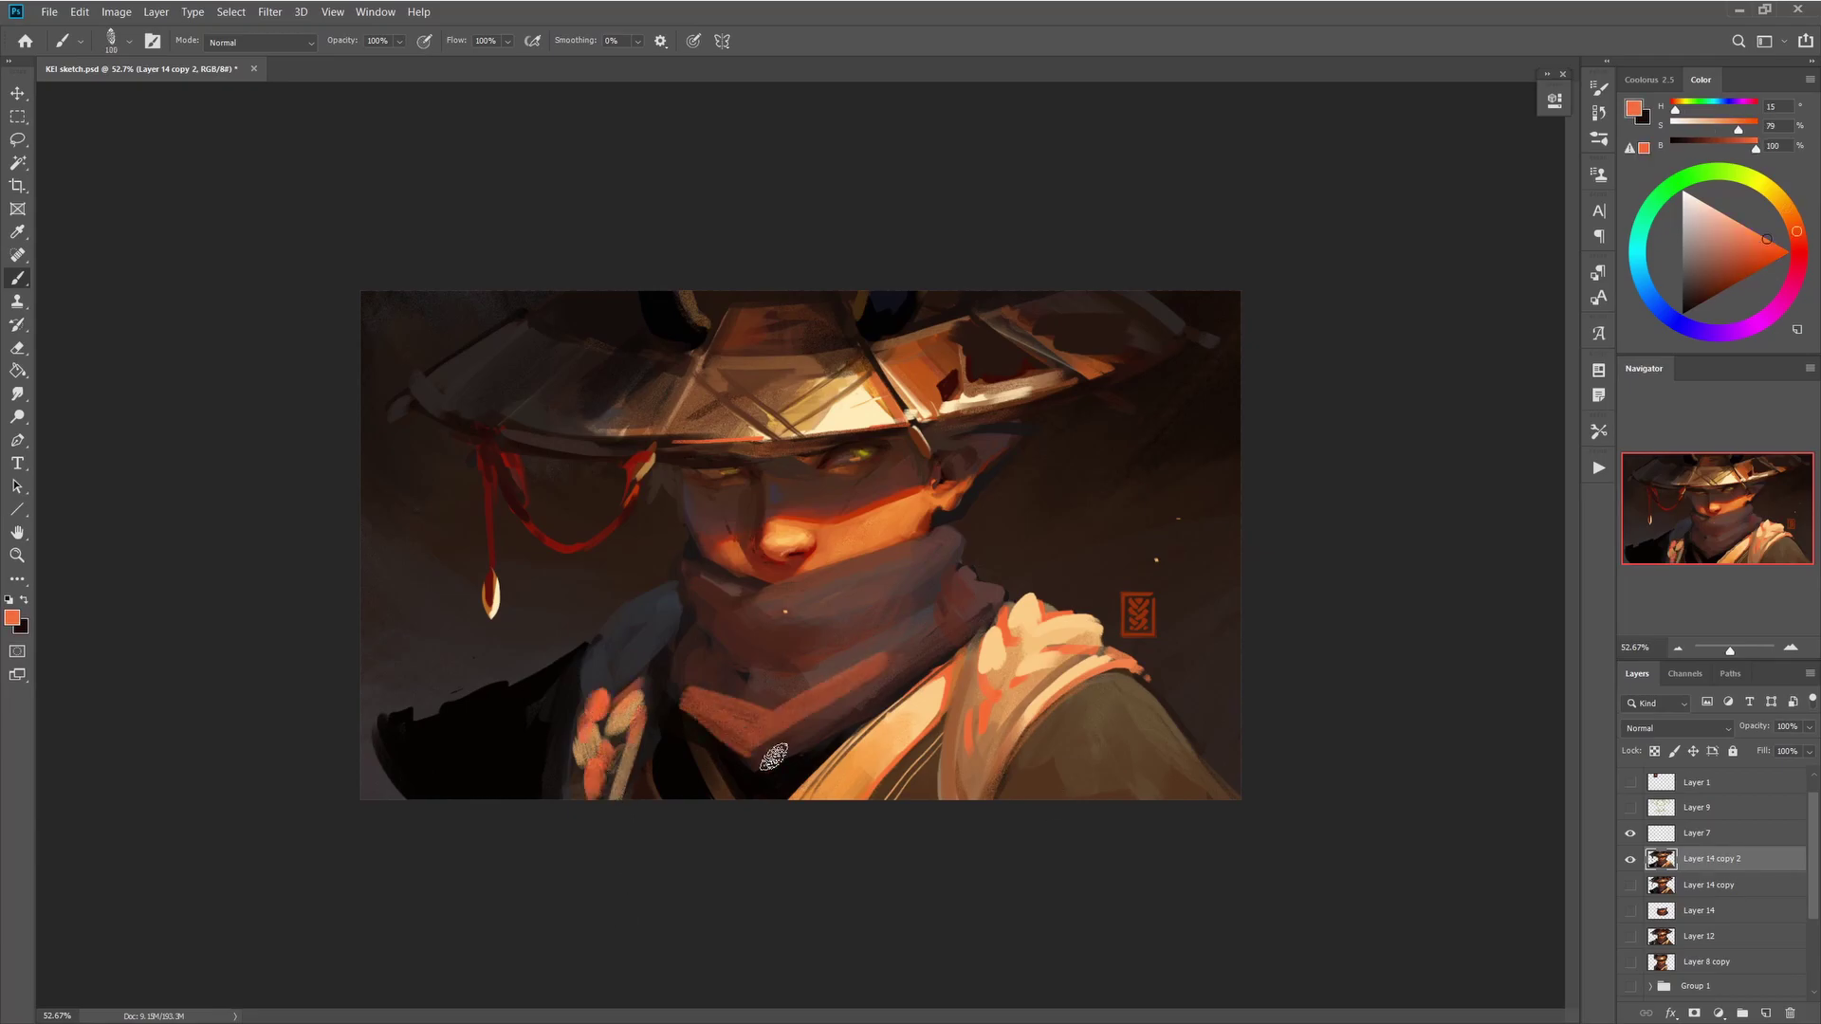
pyautogui.hotkey('ctrl', 'z')
pyautogui.keyDown('alt'); pyautogui.click(877, 678); pyautogui.keyUp('alt')
pyautogui.press('[')
pyautogui.press('[')
pyautogui.press('[')
pyautogui.press('[')
pyautogui.press('[')
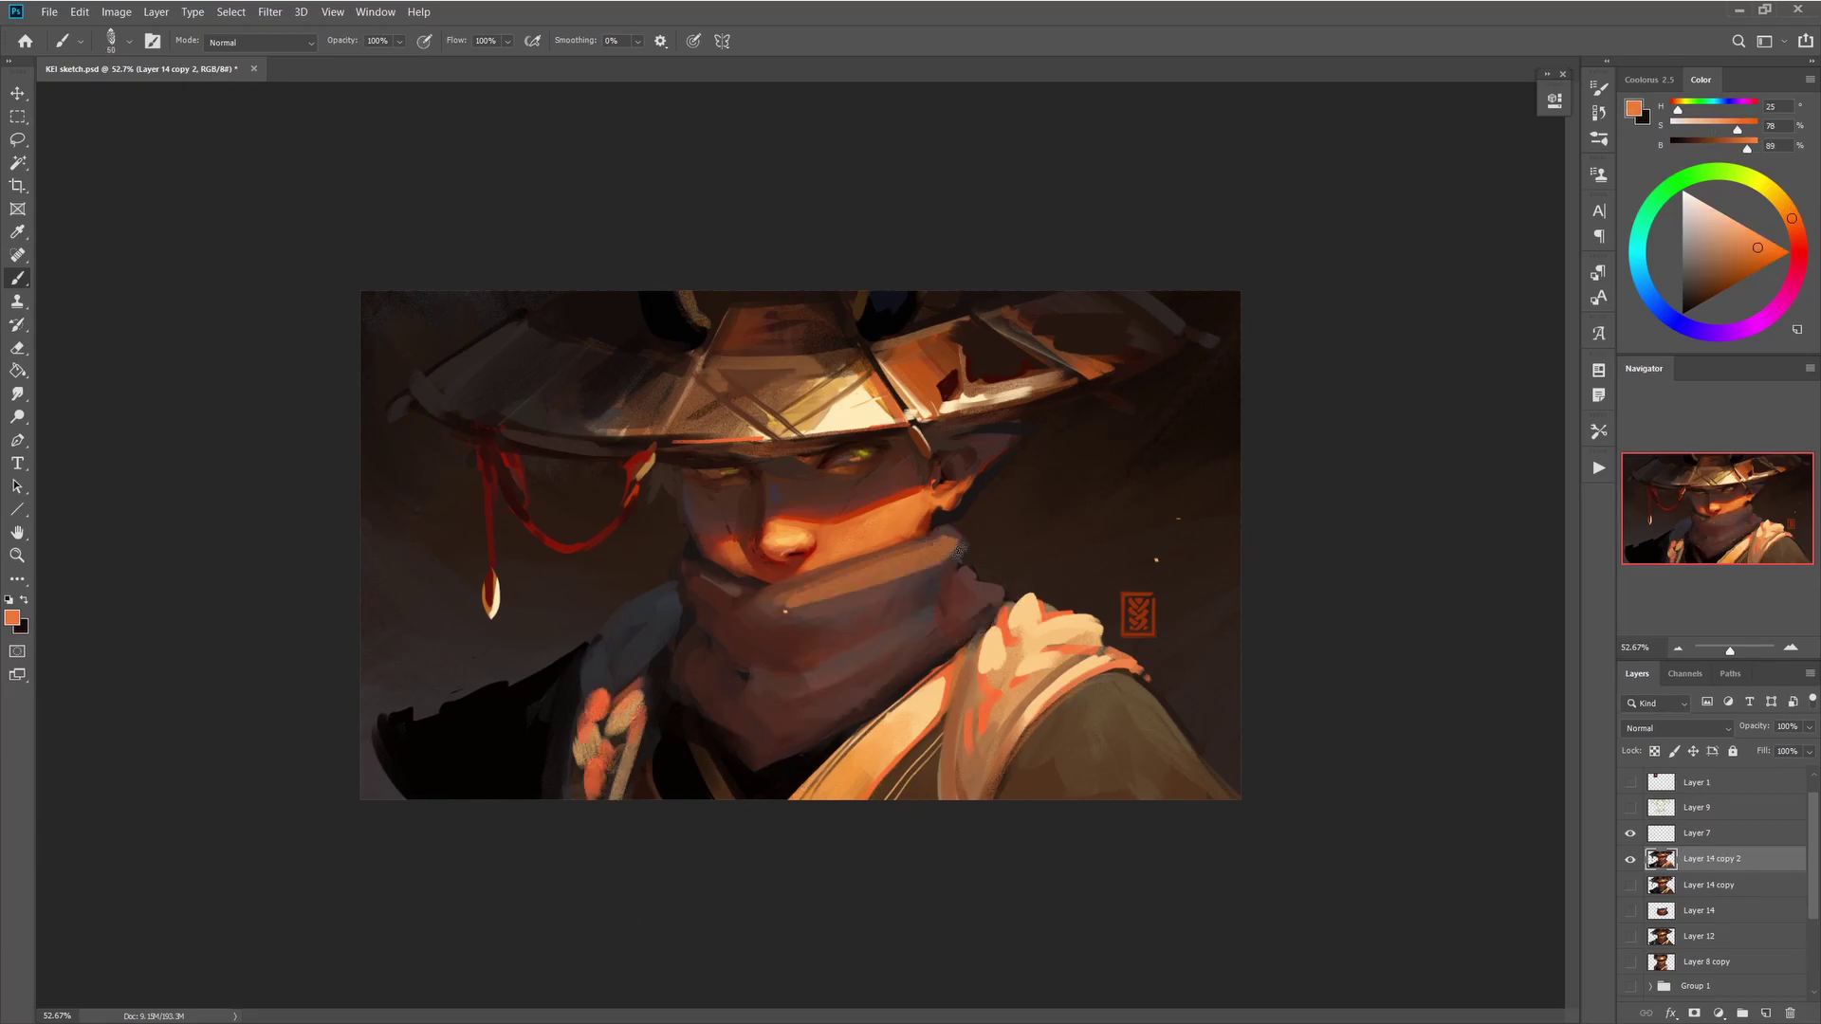
# - Glaze warm orange light over the scarf on a new layer, undo the last stroke and return to Layer 14 copy 2
pyautogui.press(']')
pyautogui.press(']')
pyautogui.press(']')
pyautogui.press(']')
pyautogui.press(']')
pyautogui.press(']')
pyautogui.hotkey('ctrl', 'shift', 'alt', 'n')
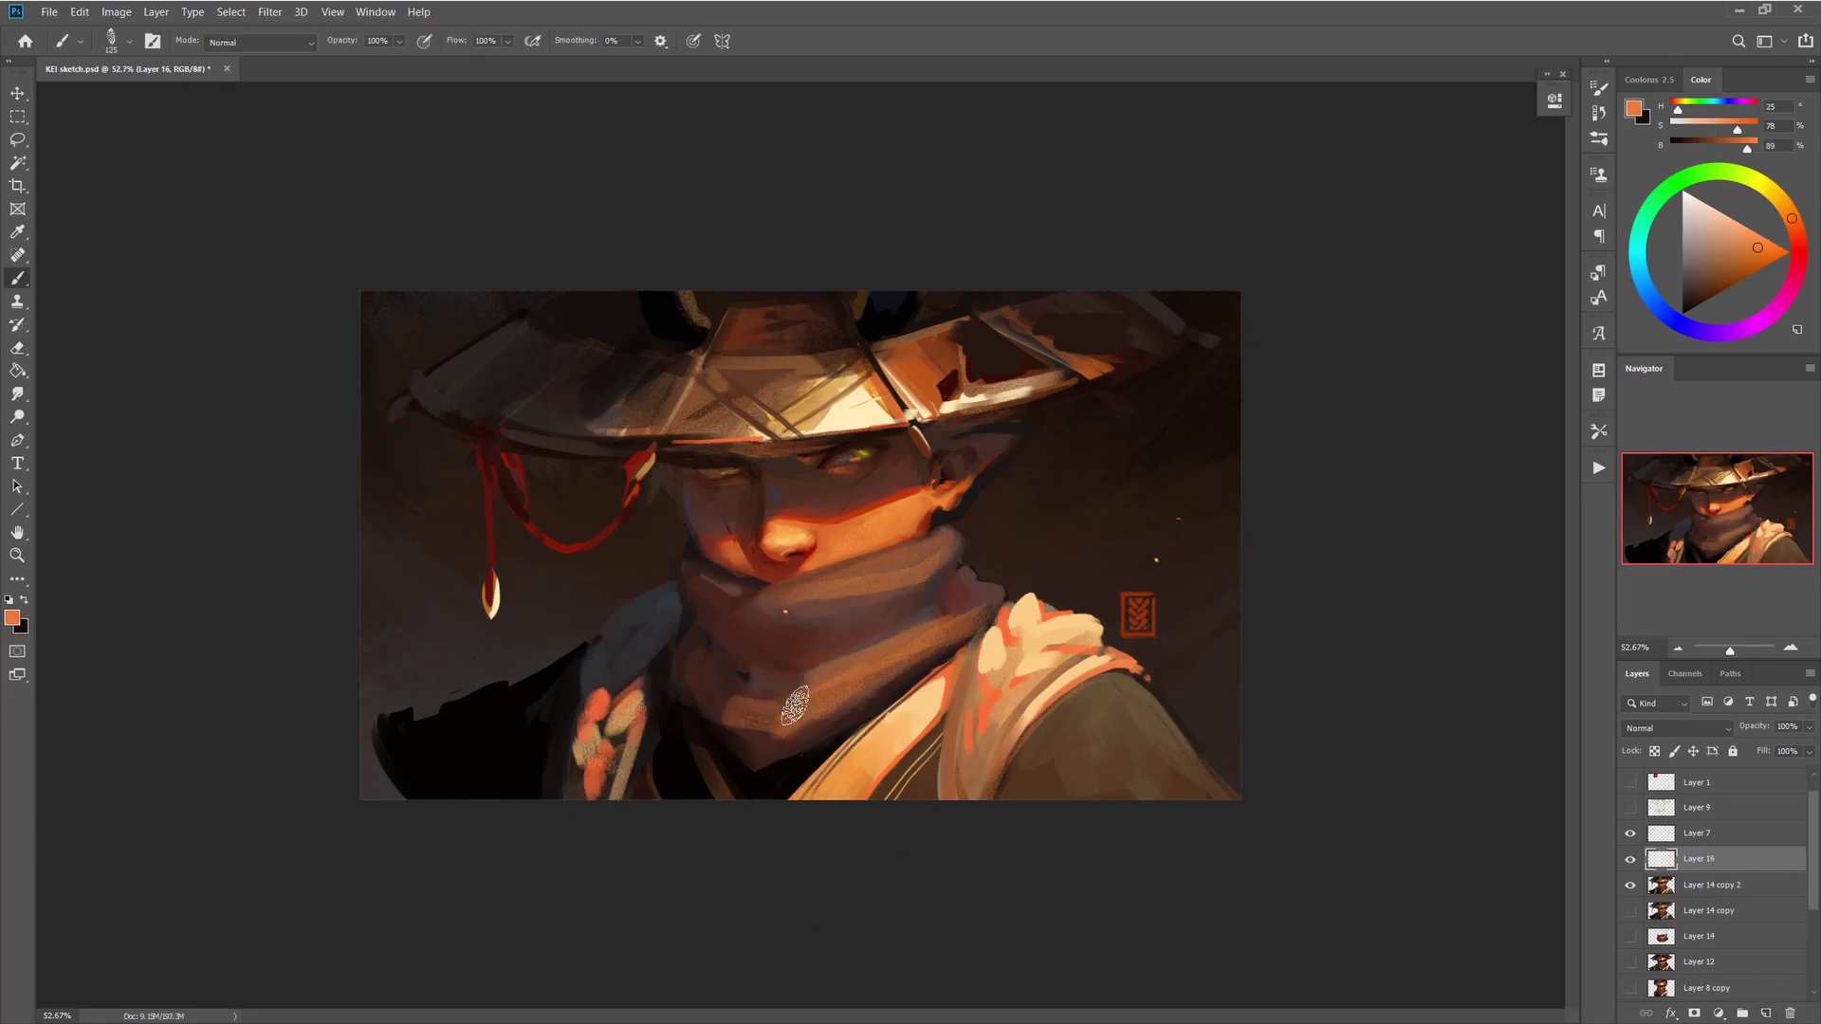
pyautogui.press(']')
pyautogui.moveTo(795, 705)
pyautogui.mouseDown()
pyautogui.moveTo(841, 745)
pyautogui.moveTo(1034, 579)
pyautogui.mouseUp()
pyautogui.scroll(1, 1814, 793)
pyautogui.hotkey('ctrl', 'z')
pyautogui.press('[')
pyautogui.hotkey('alt', '[')
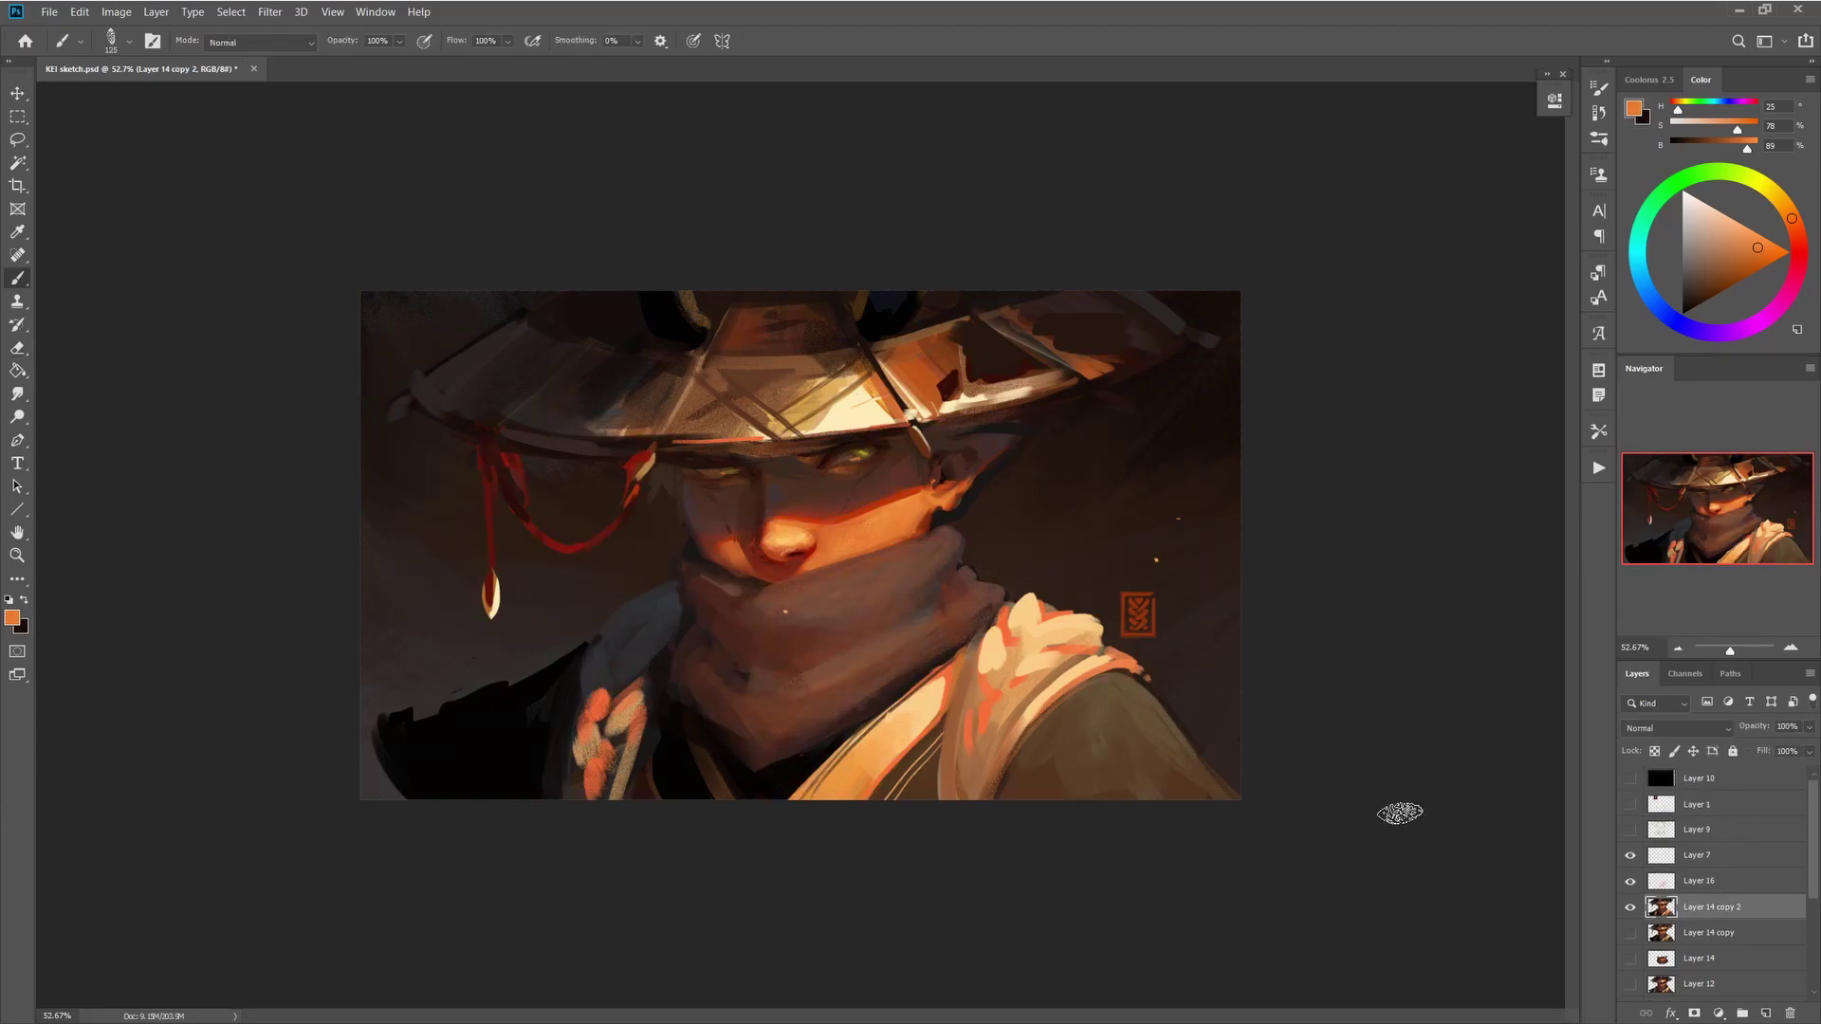
# - Refine the red cord and pendant hanging from the hat with a smaller brush and a sampled dark red
pyautogui.press('[')
pyautogui.press('[')
pyautogui.press('[')
pyautogui.press('[')
pyautogui.press('[')
pyautogui.keyDown('alt'); pyautogui.click(486, 527); pyautogui.keyUp('alt')
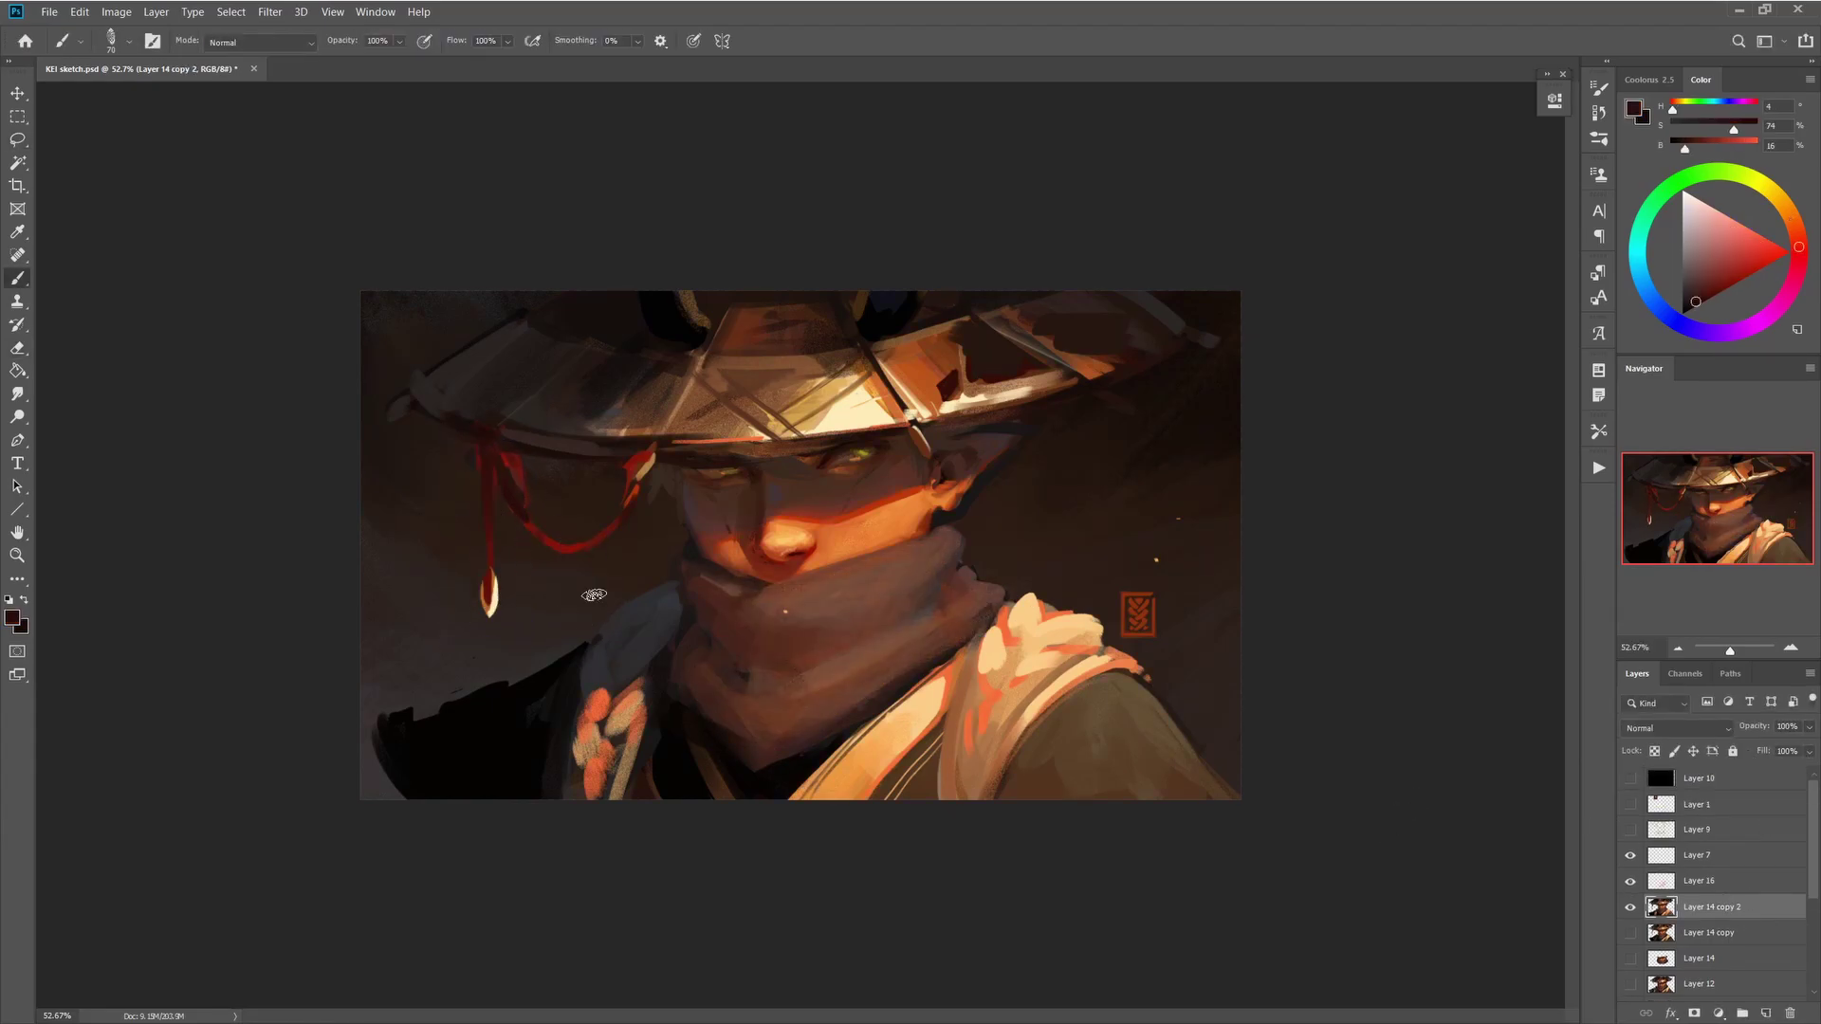
# - Repaint the torn holes and nearby brim on the hat's lit side with dark red and dark blue tones
pyautogui.keyDown('alt'); pyautogui.click(1016, 372); pyautogui.keyUp('alt')
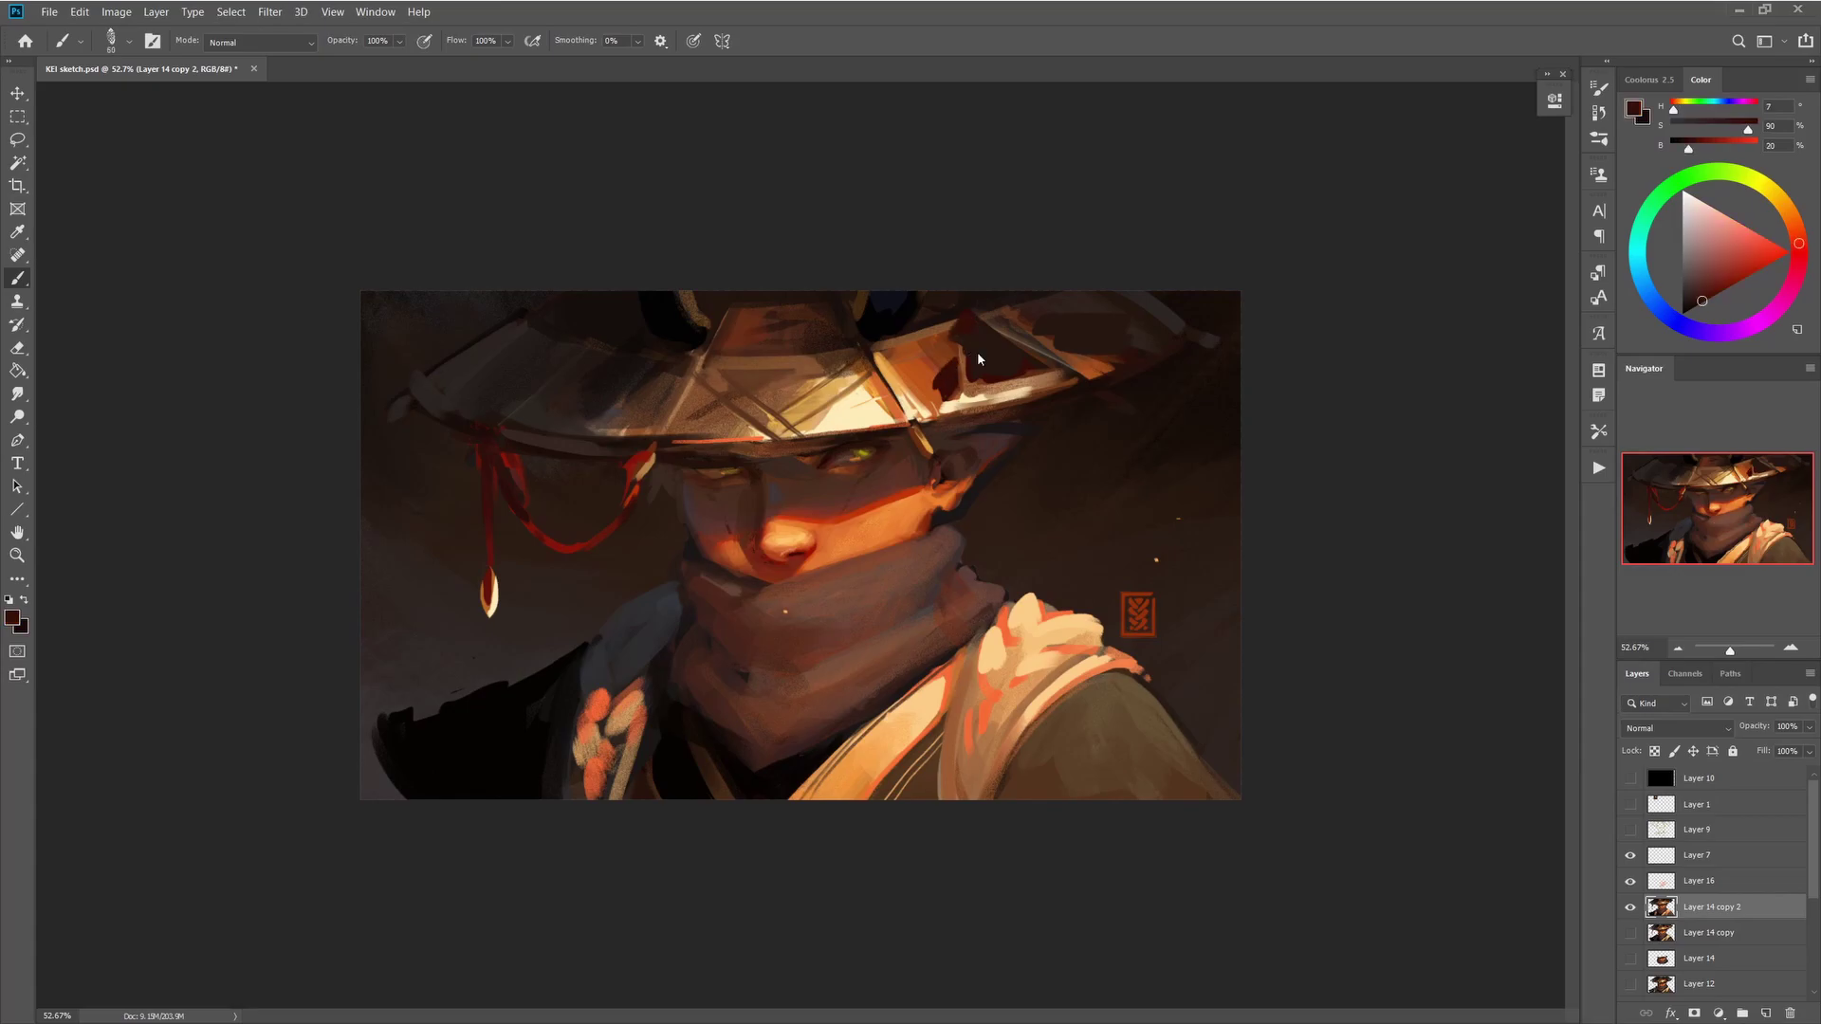
pyautogui.keyDown('alt'); pyautogui.click(1224, 313); pyautogui.keyUp('alt')
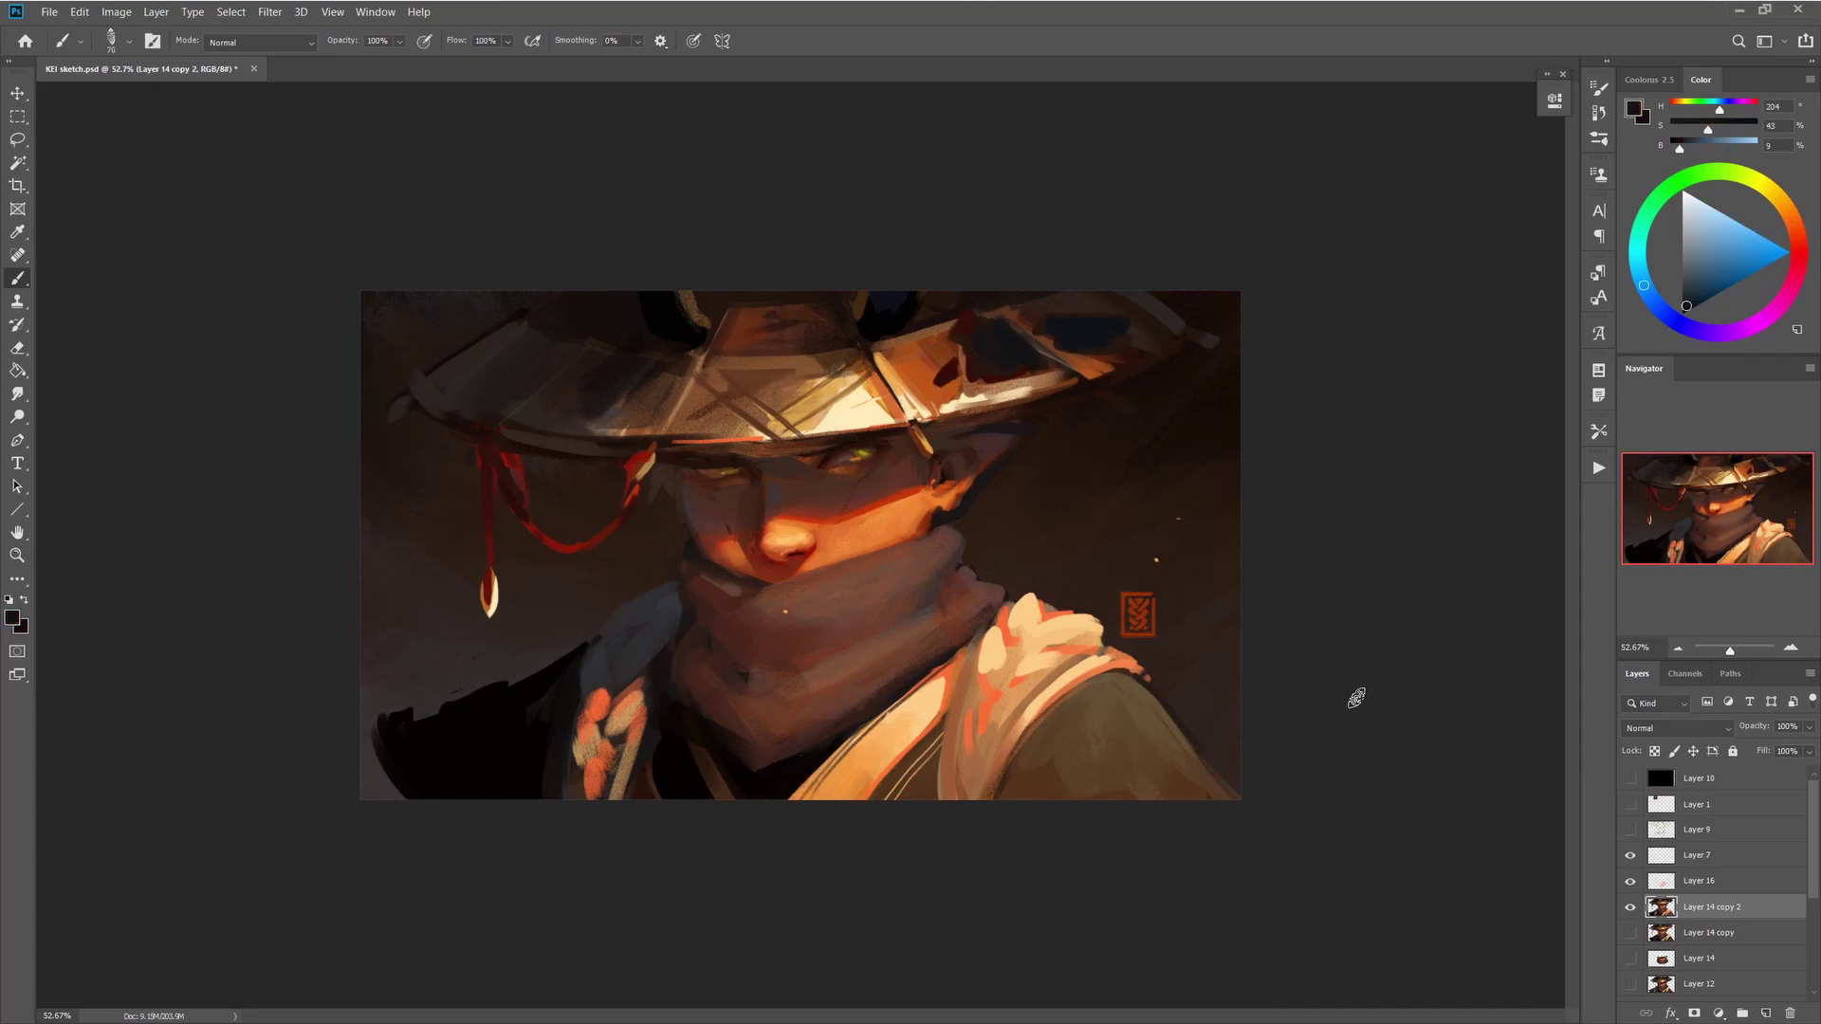
pyautogui.keyDown('alt'); pyautogui.click(964, 384); pyautogui.keyUp('alt')
# - Paint a dark brown shadow over the hat's crown and the shaded shoulder on a new layer above Layer 14 copy 2
pyautogui.hotkey('ctrl', 'shift', 'alt', 'n')
pyautogui.keyDown('alt'); pyautogui.click(928, 301); pyautogui.keyUp('alt')
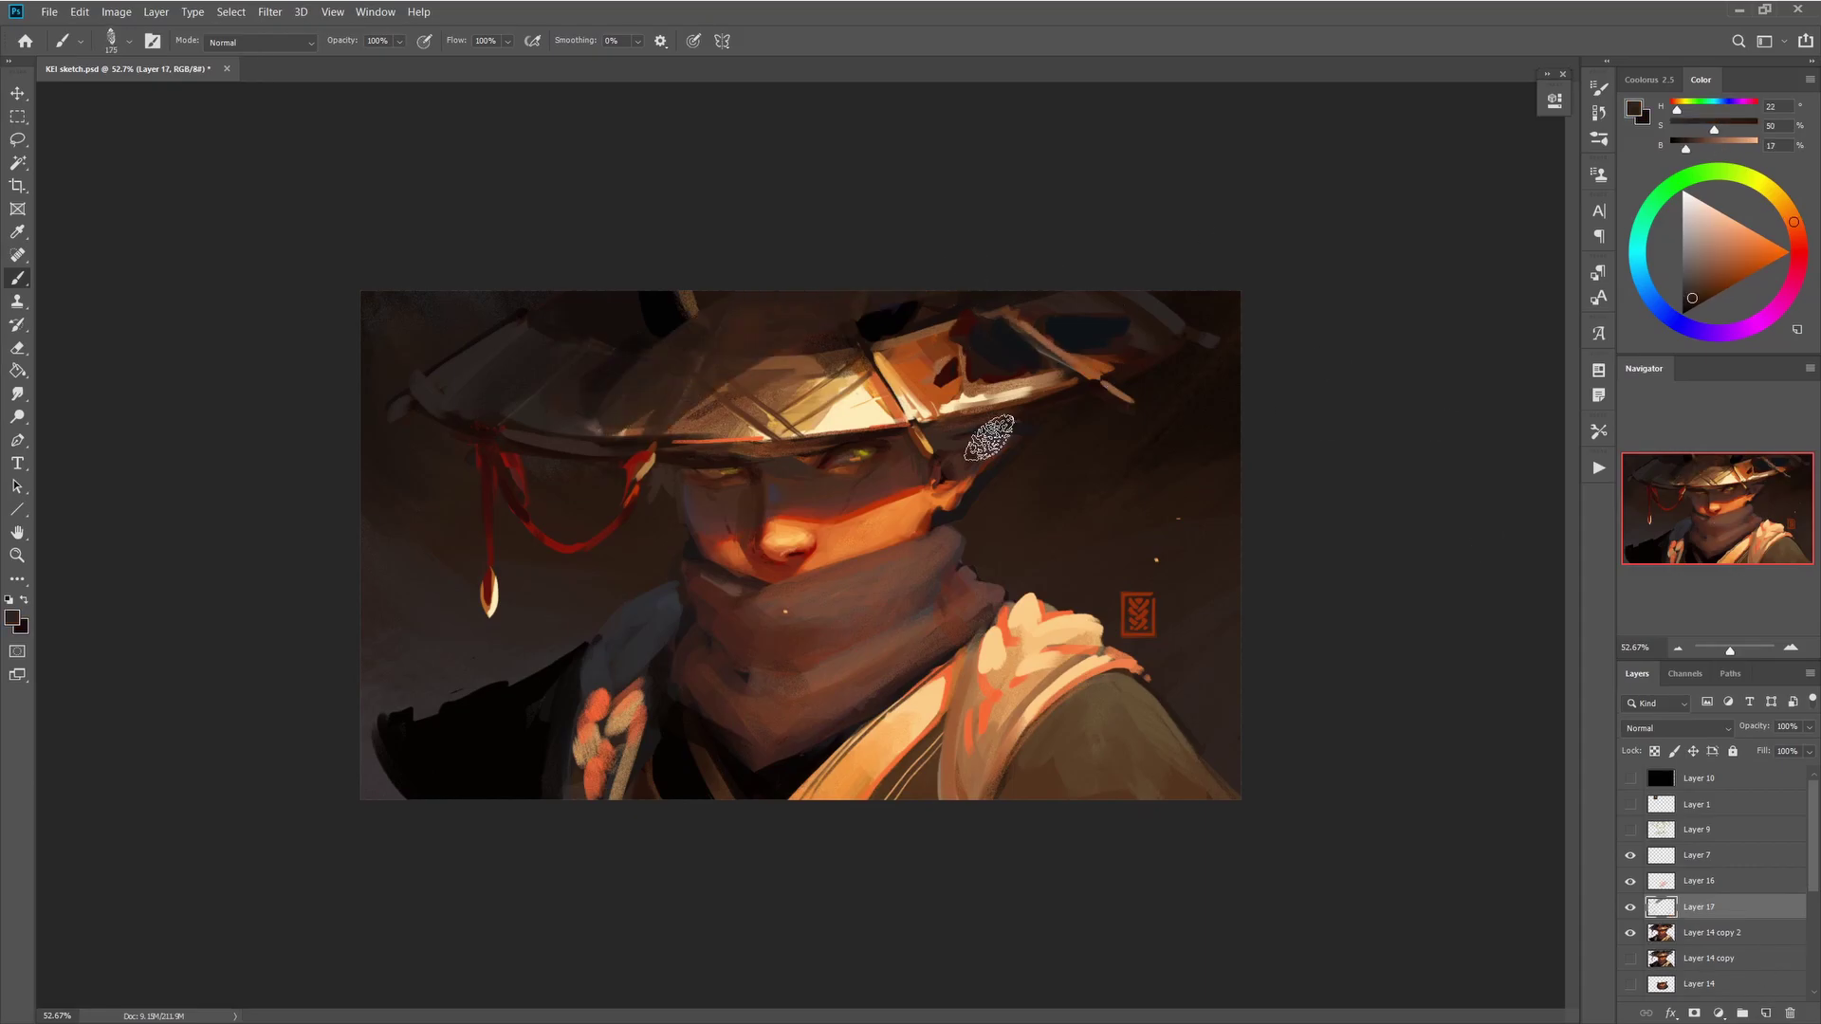
pyautogui.press('[')
pyautogui.press('[')
pyautogui.press('[')
pyautogui.press('[')
pyautogui.press('[')
pyautogui.press('[')
pyautogui.press('[')
pyautogui.press('[')
pyautogui.press('[')
pyautogui.press('[')
pyautogui.moveTo(645, 698); pyautogui.dragTo(583, 763)
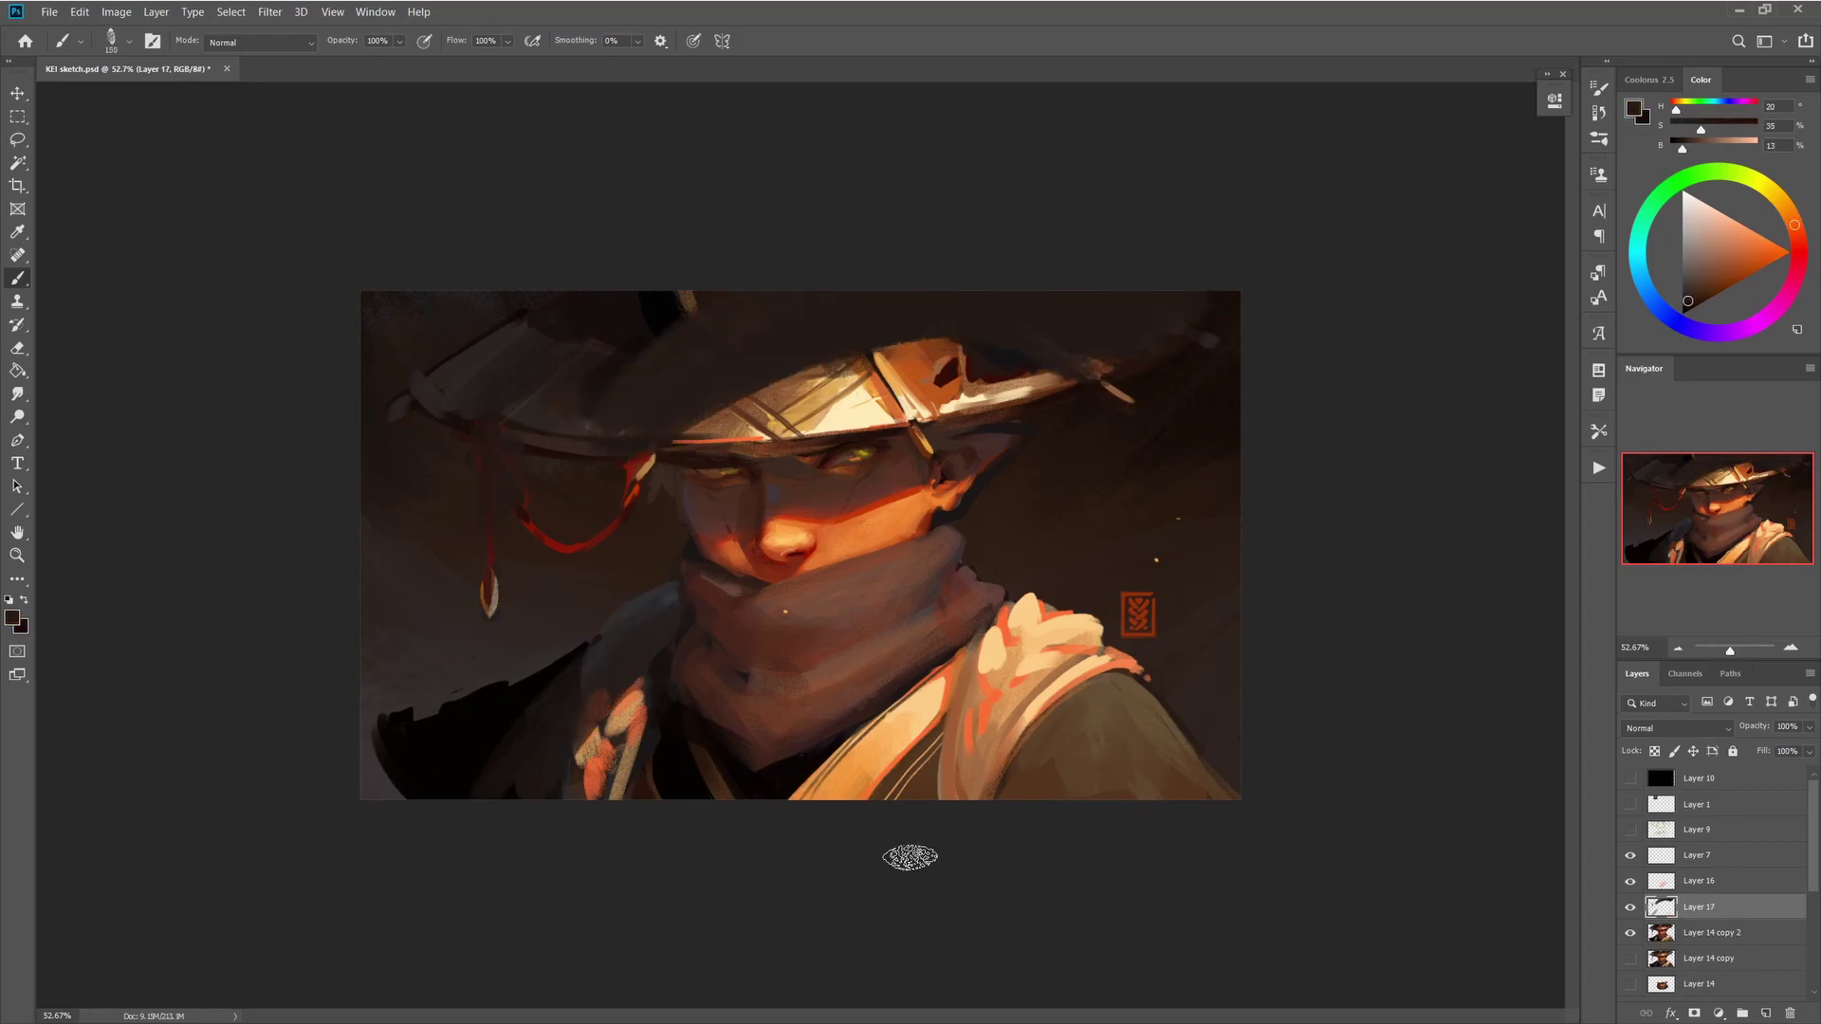
# - Test blend modes such as Vivid Light on the shadow layer and merge it into Layer 14 copy 3
pyautogui.scroll(-2, 1674, 728)
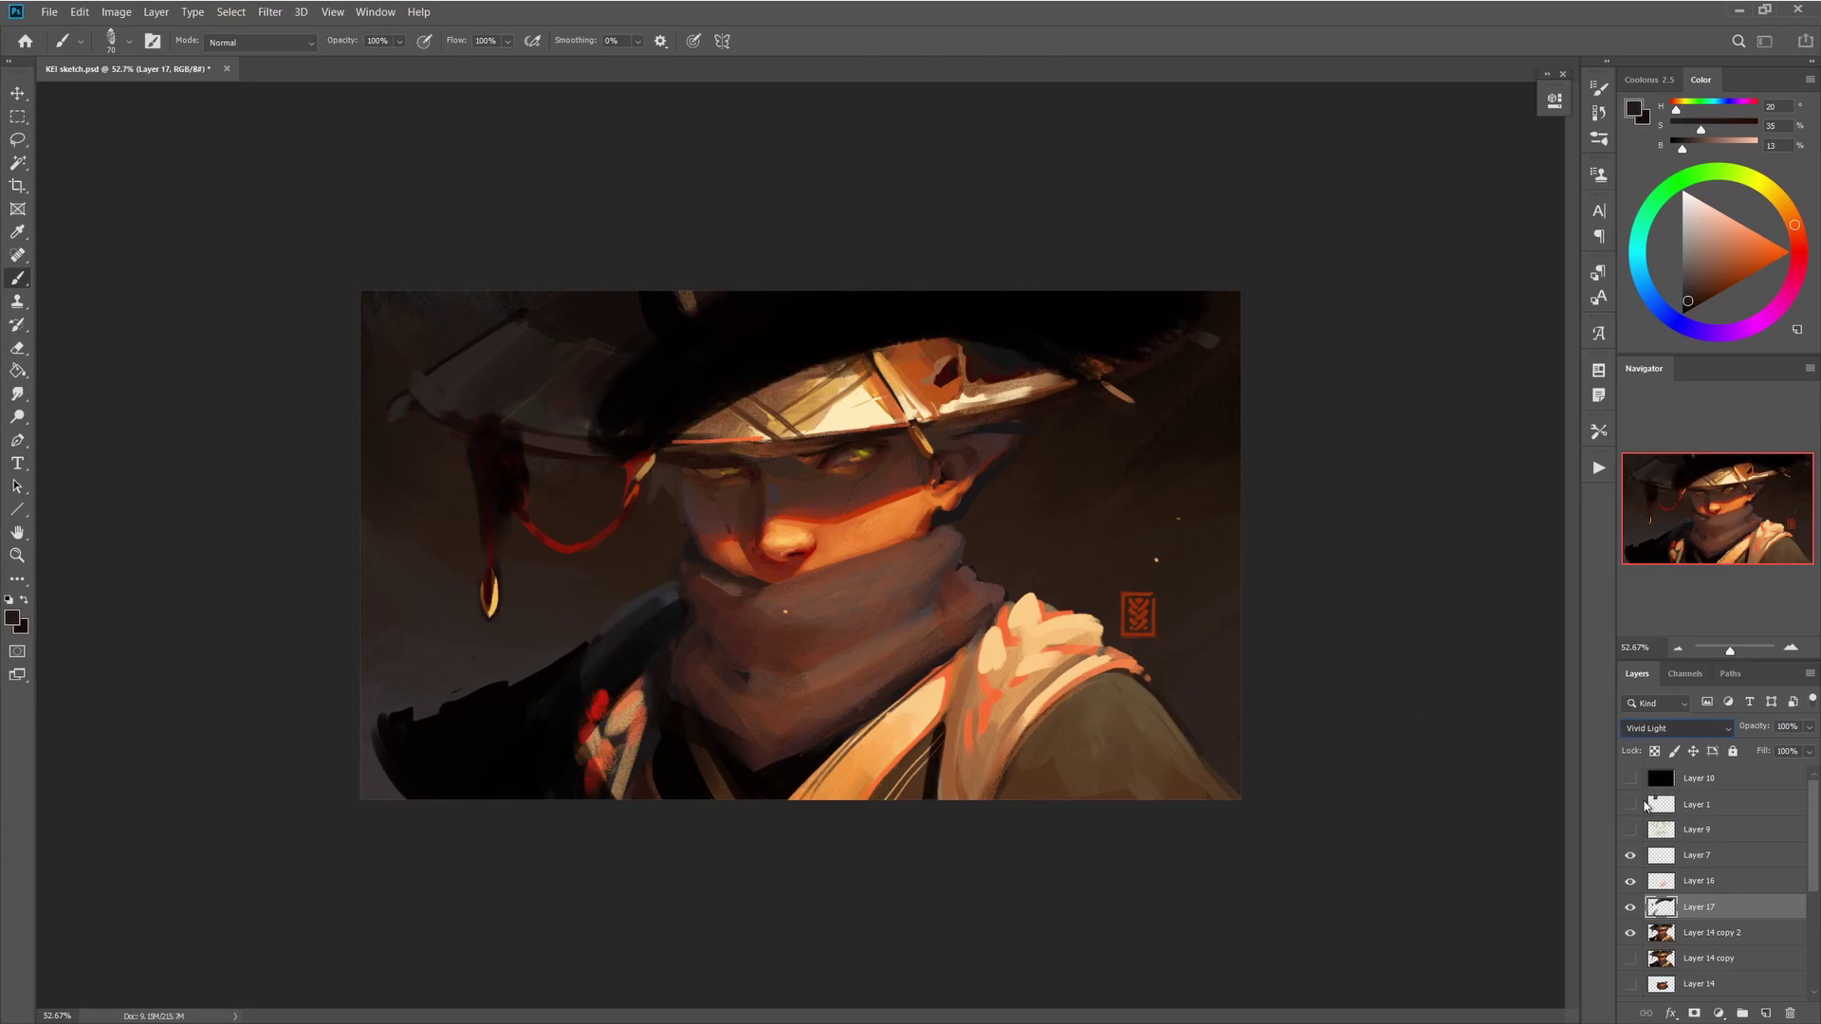
pyautogui.press('i')
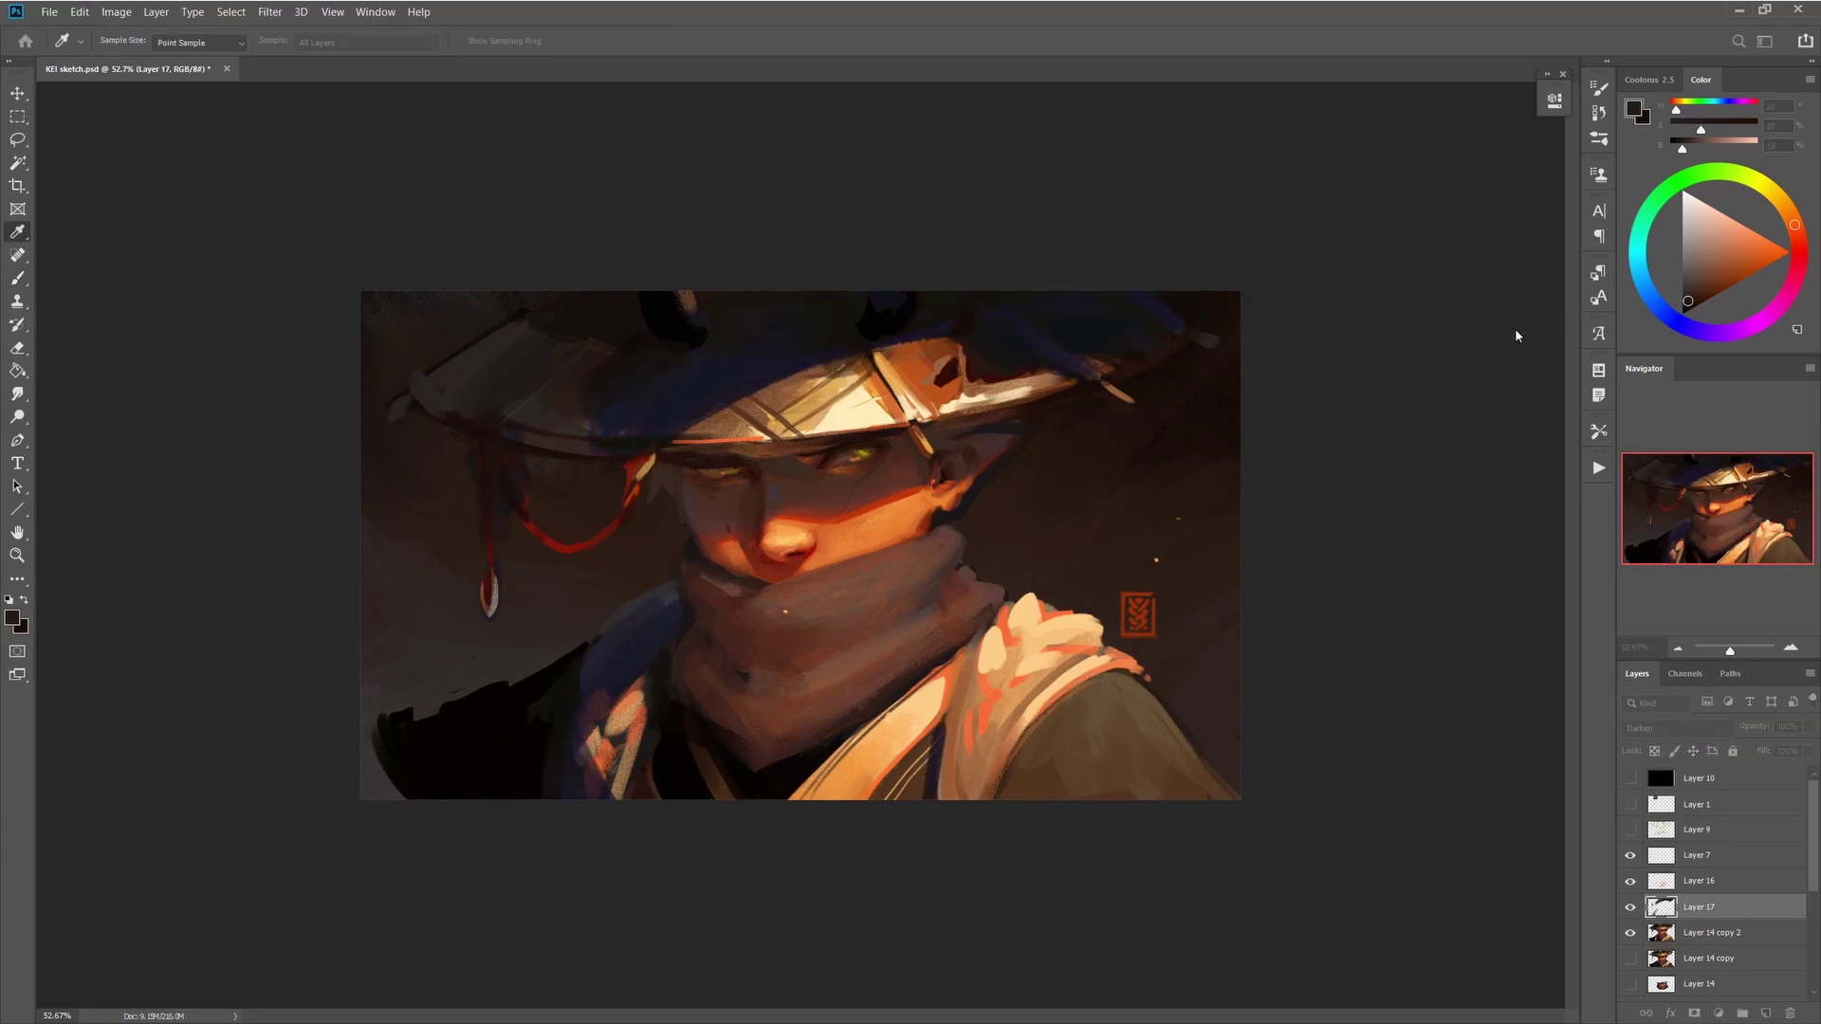
pyautogui.press('b')
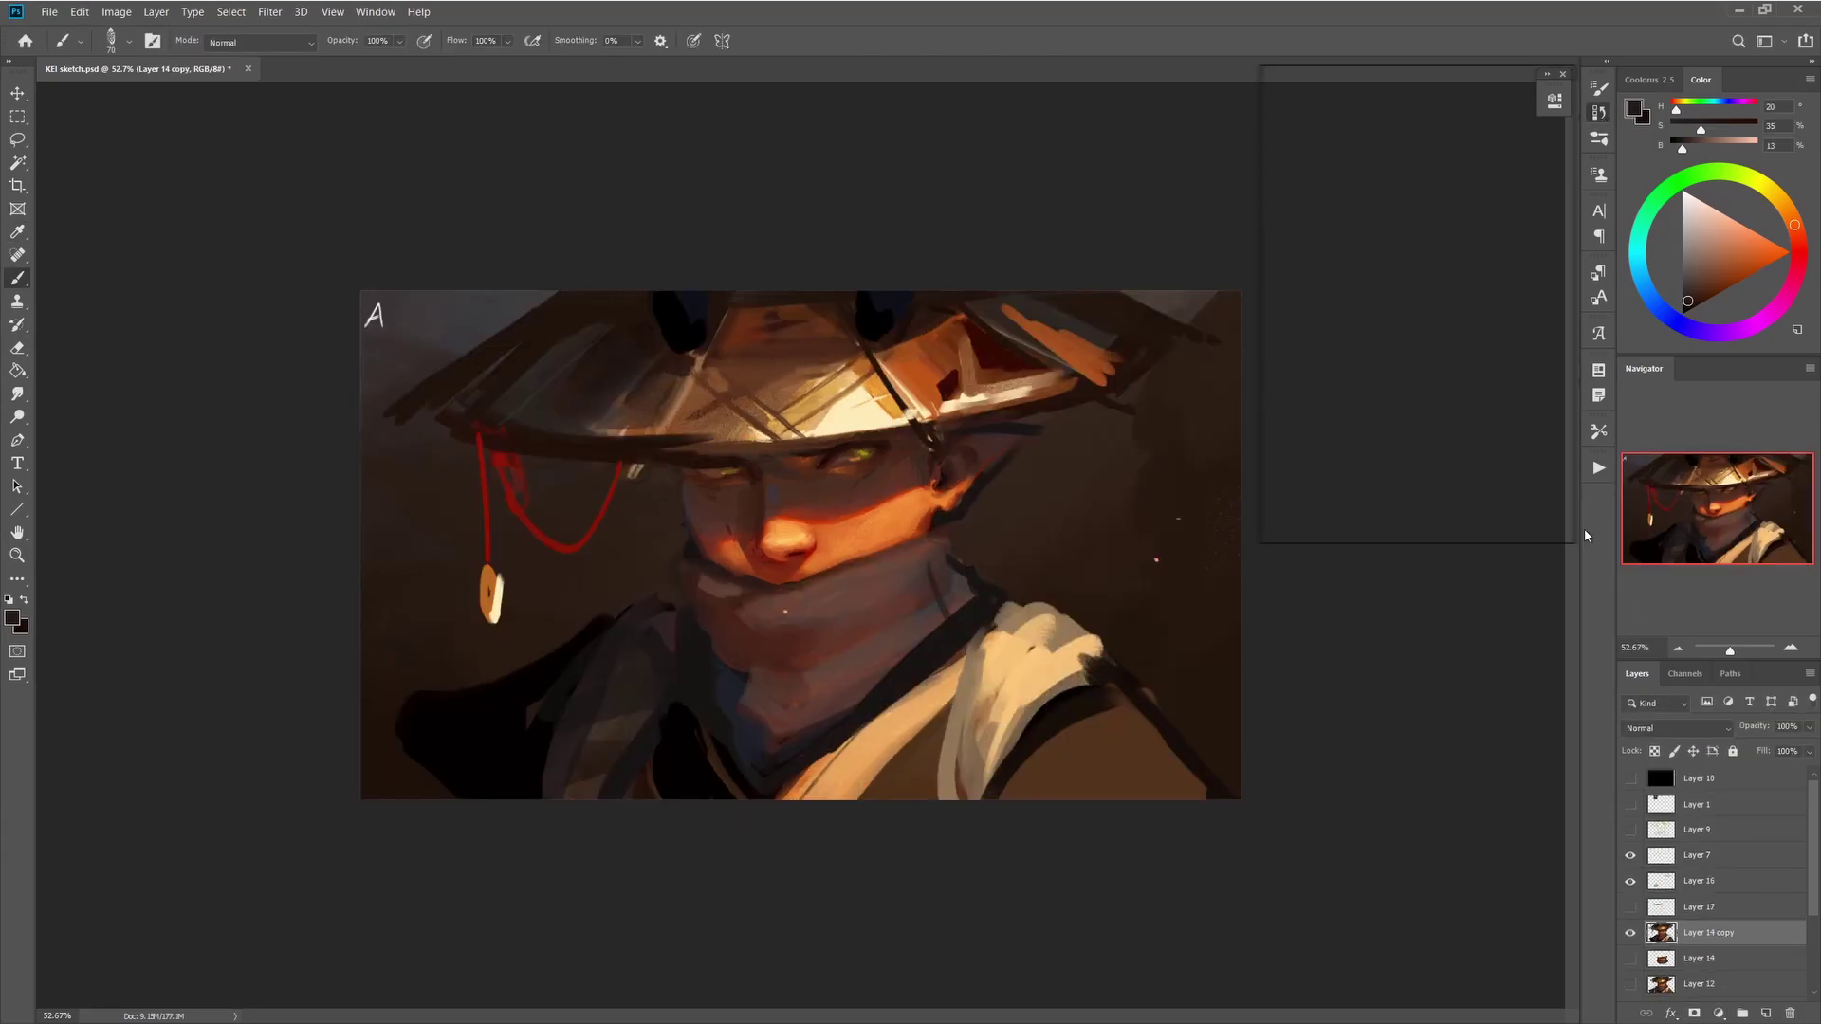
pyautogui.hotkey('ctrl', 'e')
pyautogui.scroll(1, 801, 545)
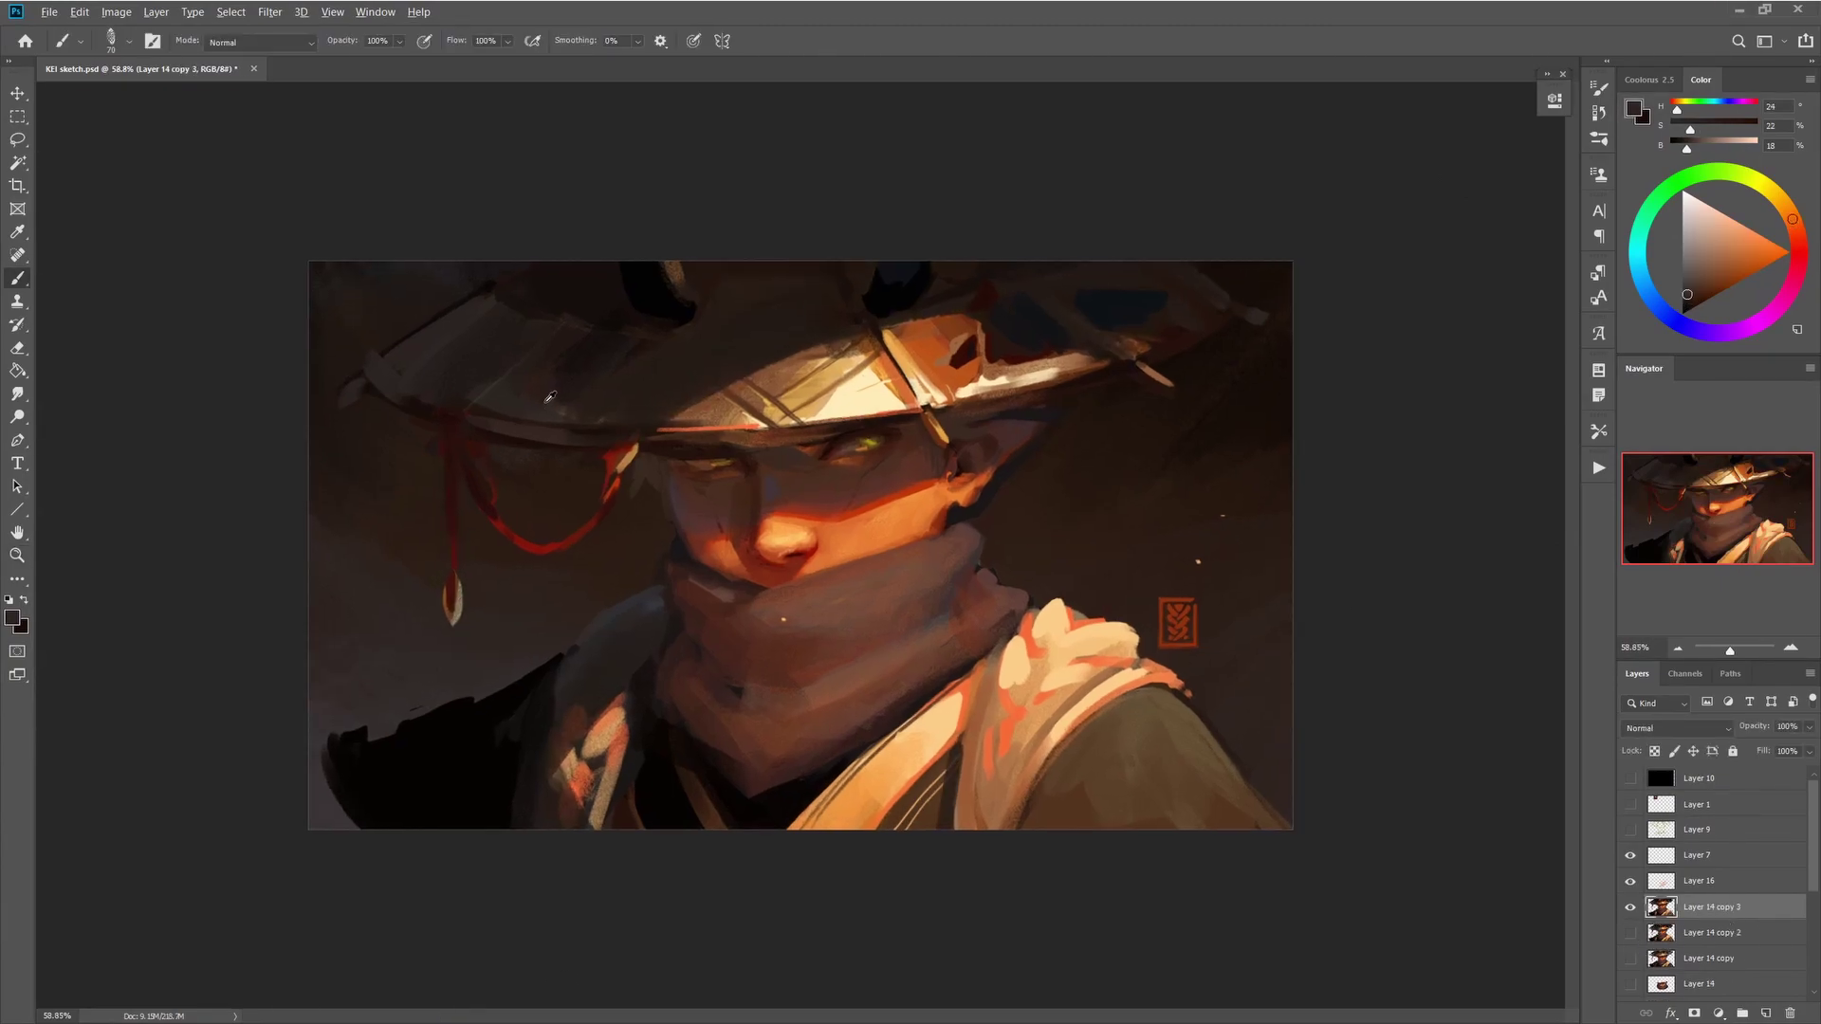
# - Refine the hat's center seam, torn hole and lit brim with sampled cream and brown tones using small brushes
pyautogui.keyDown('alt'); pyautogui.click(507, 393); pyautogui.keyUp('alt')
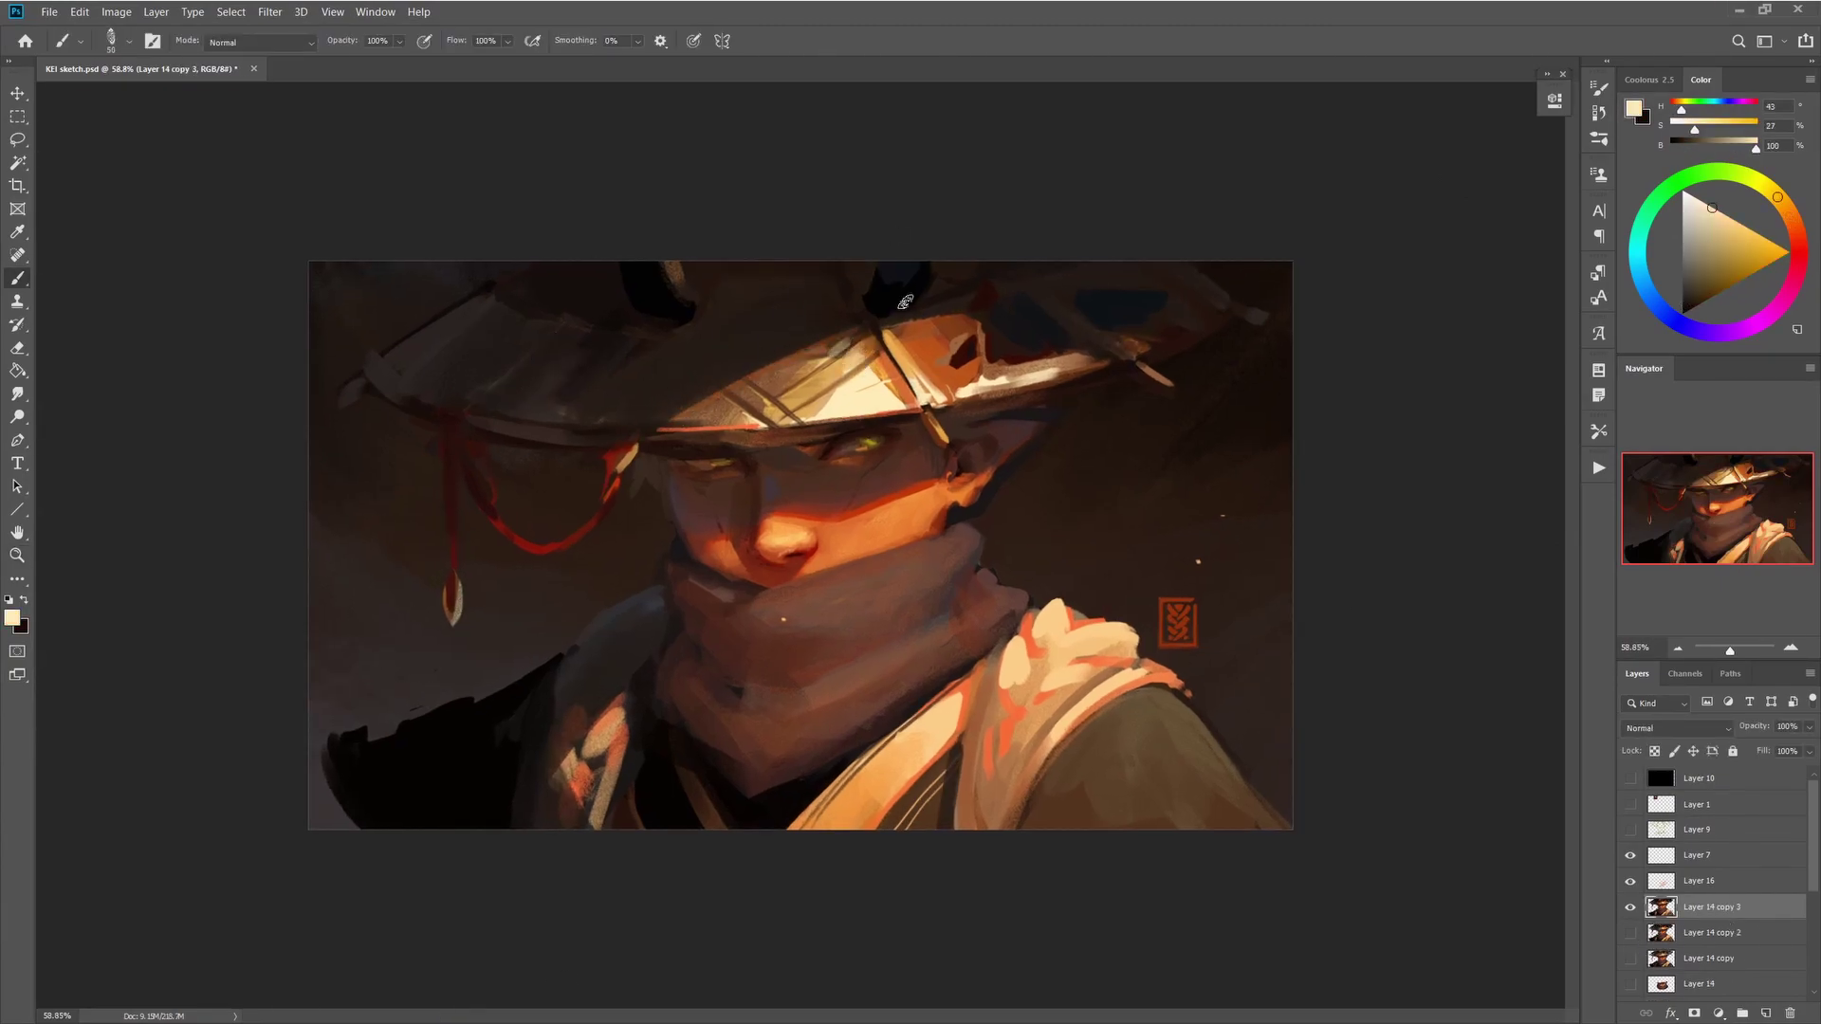
pyautogui.keyDown('alt'); pyautogui.click(874, 346); pyautogui.keyUp('alt')
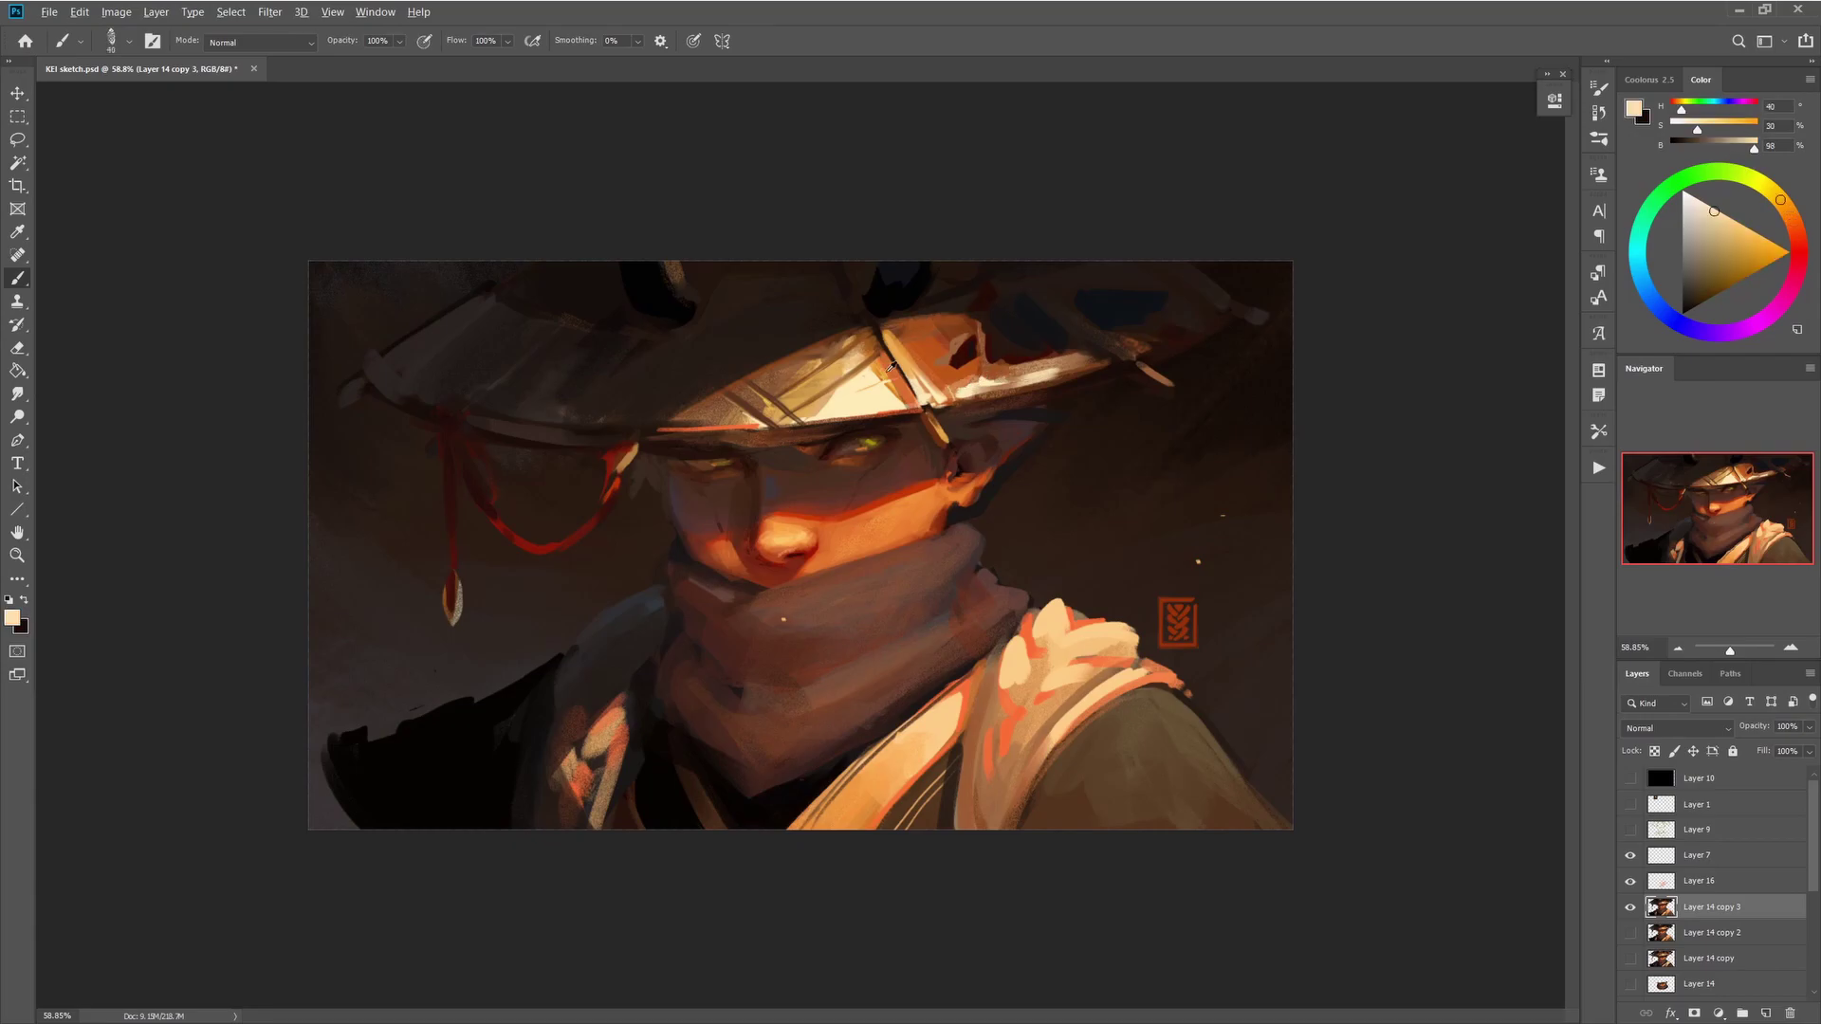
pyautogui.keyDown('alt'); pyautogui.click(1095, 367); pyautogui.keyUp('alt')
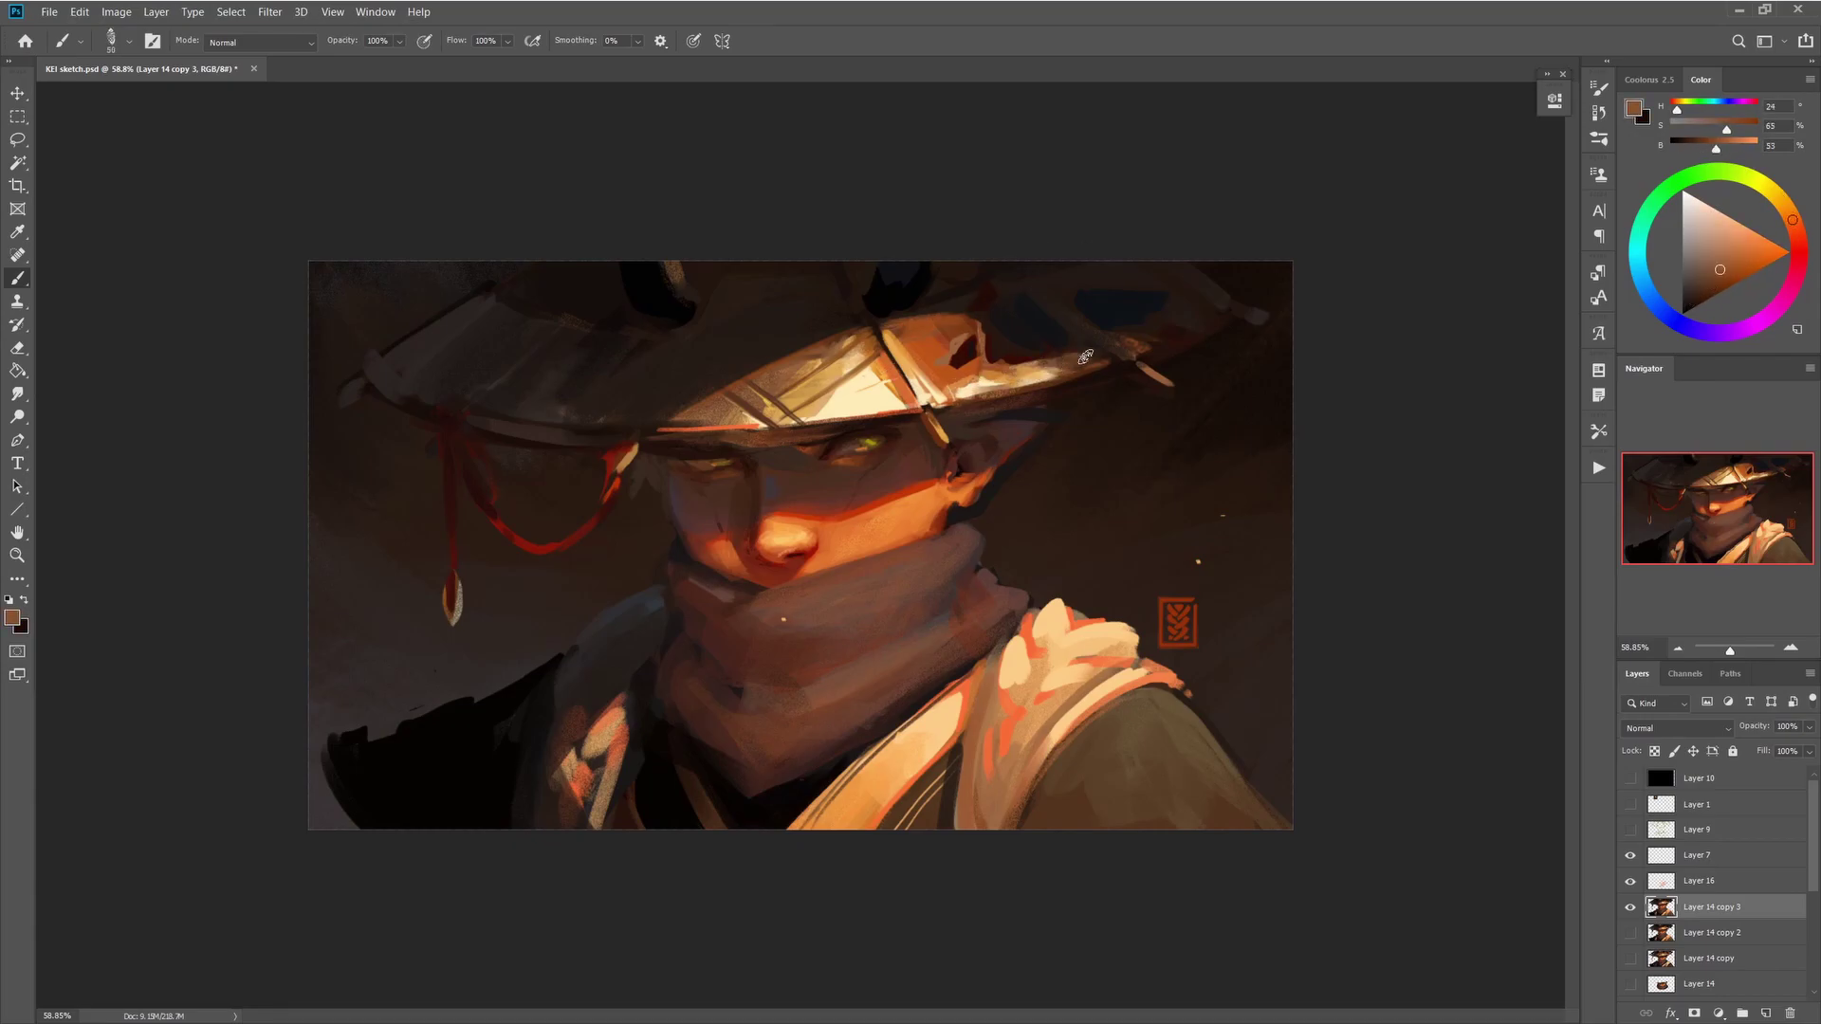
pyautogui.keyDown('alt'); pyautogui.click(1019, 347); pyautogui.keyUp('alt')
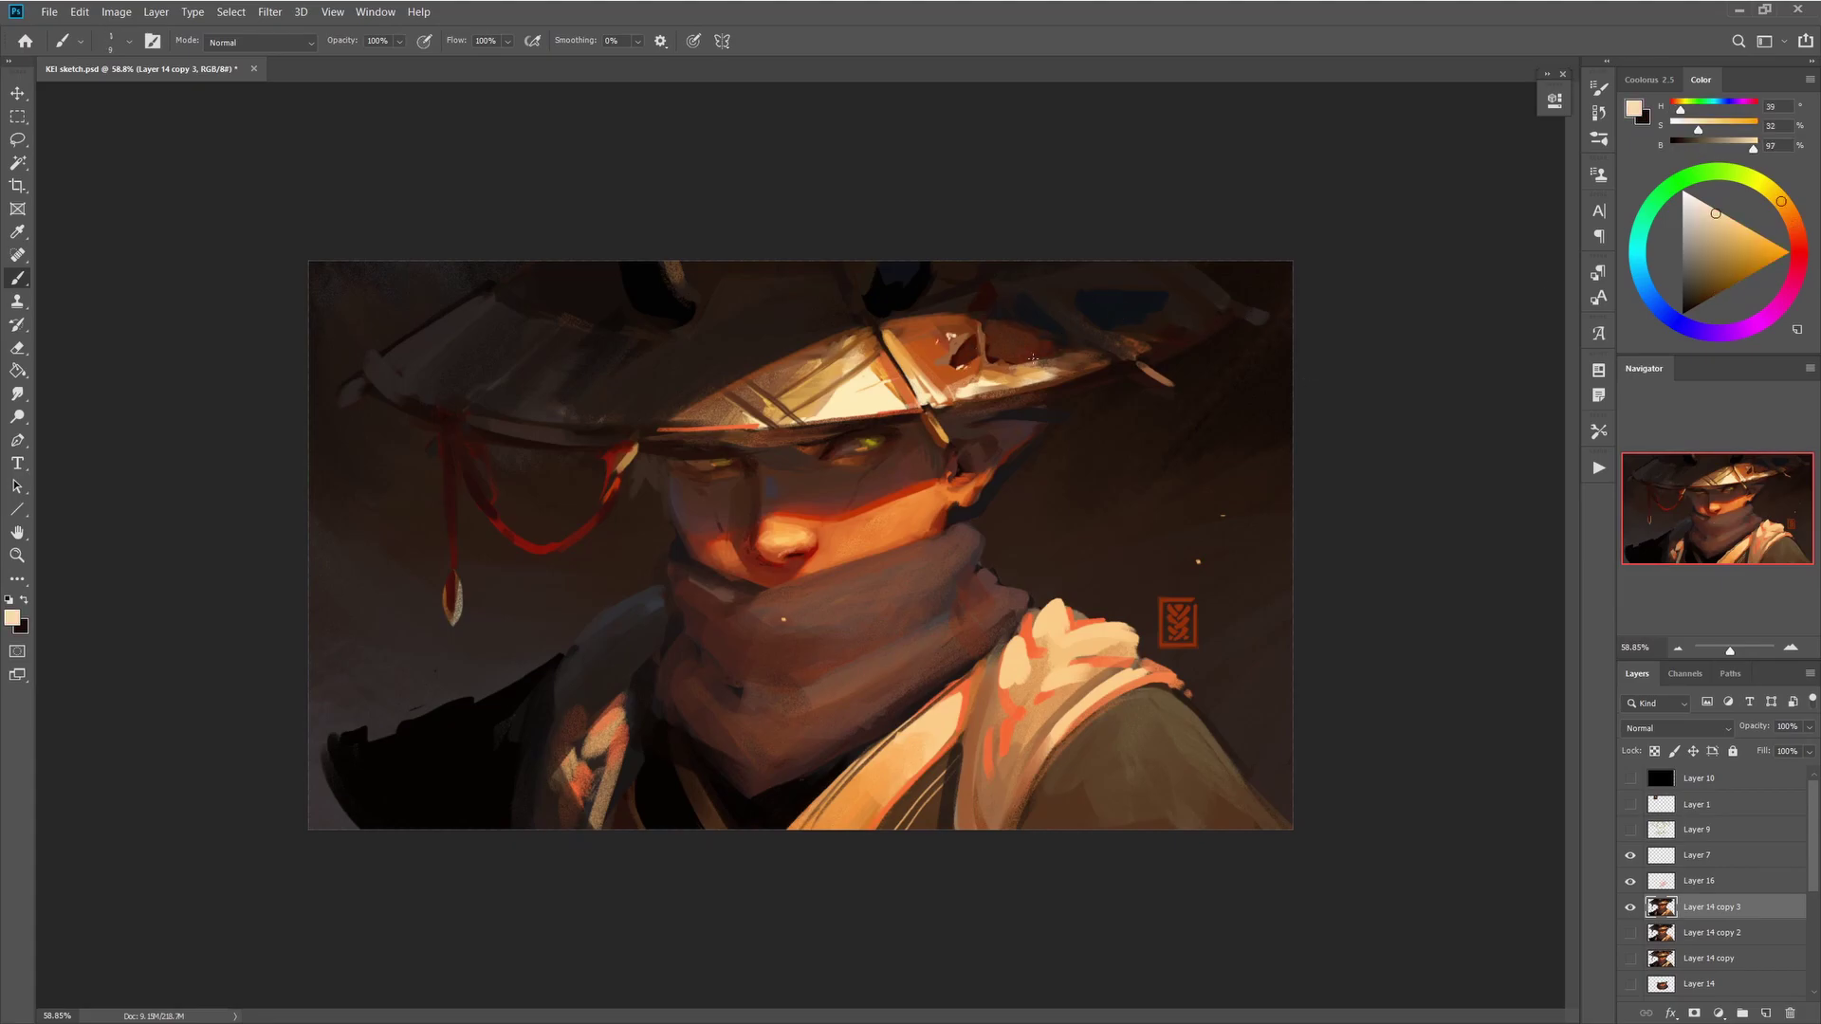
# - Sharpen the scarf's shaded edge with sampled dark brown and repaint the braided cloth on the lit shoulder with peach strokes
pyautogui.keyDown('alt'); pyautogui.click(998, 572); pyautogui.keyUp('alt')
pyautogui.keyDown('alt'); pyautogui.click(671, 556); pyautogui.keyUp('alt')
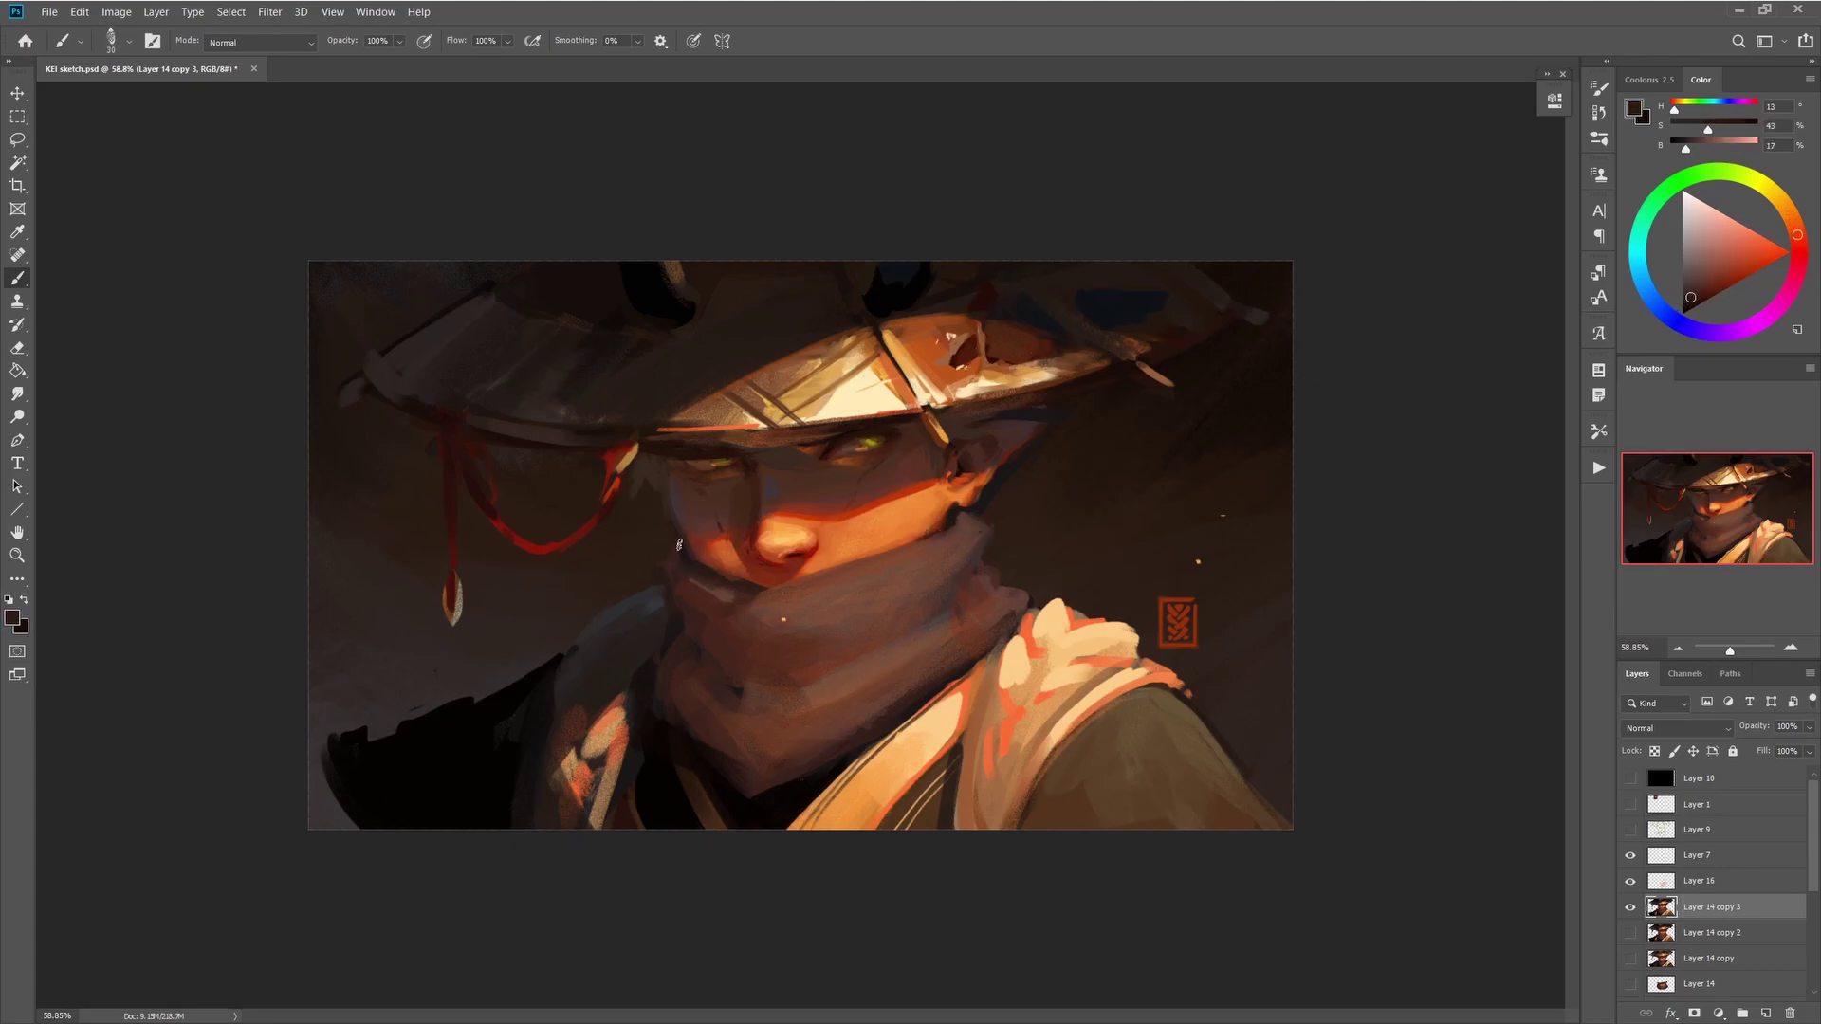
pyautogui.keyDown('alt'); pyautogui.click(633, 453); pyautogui.keyUp('alt')
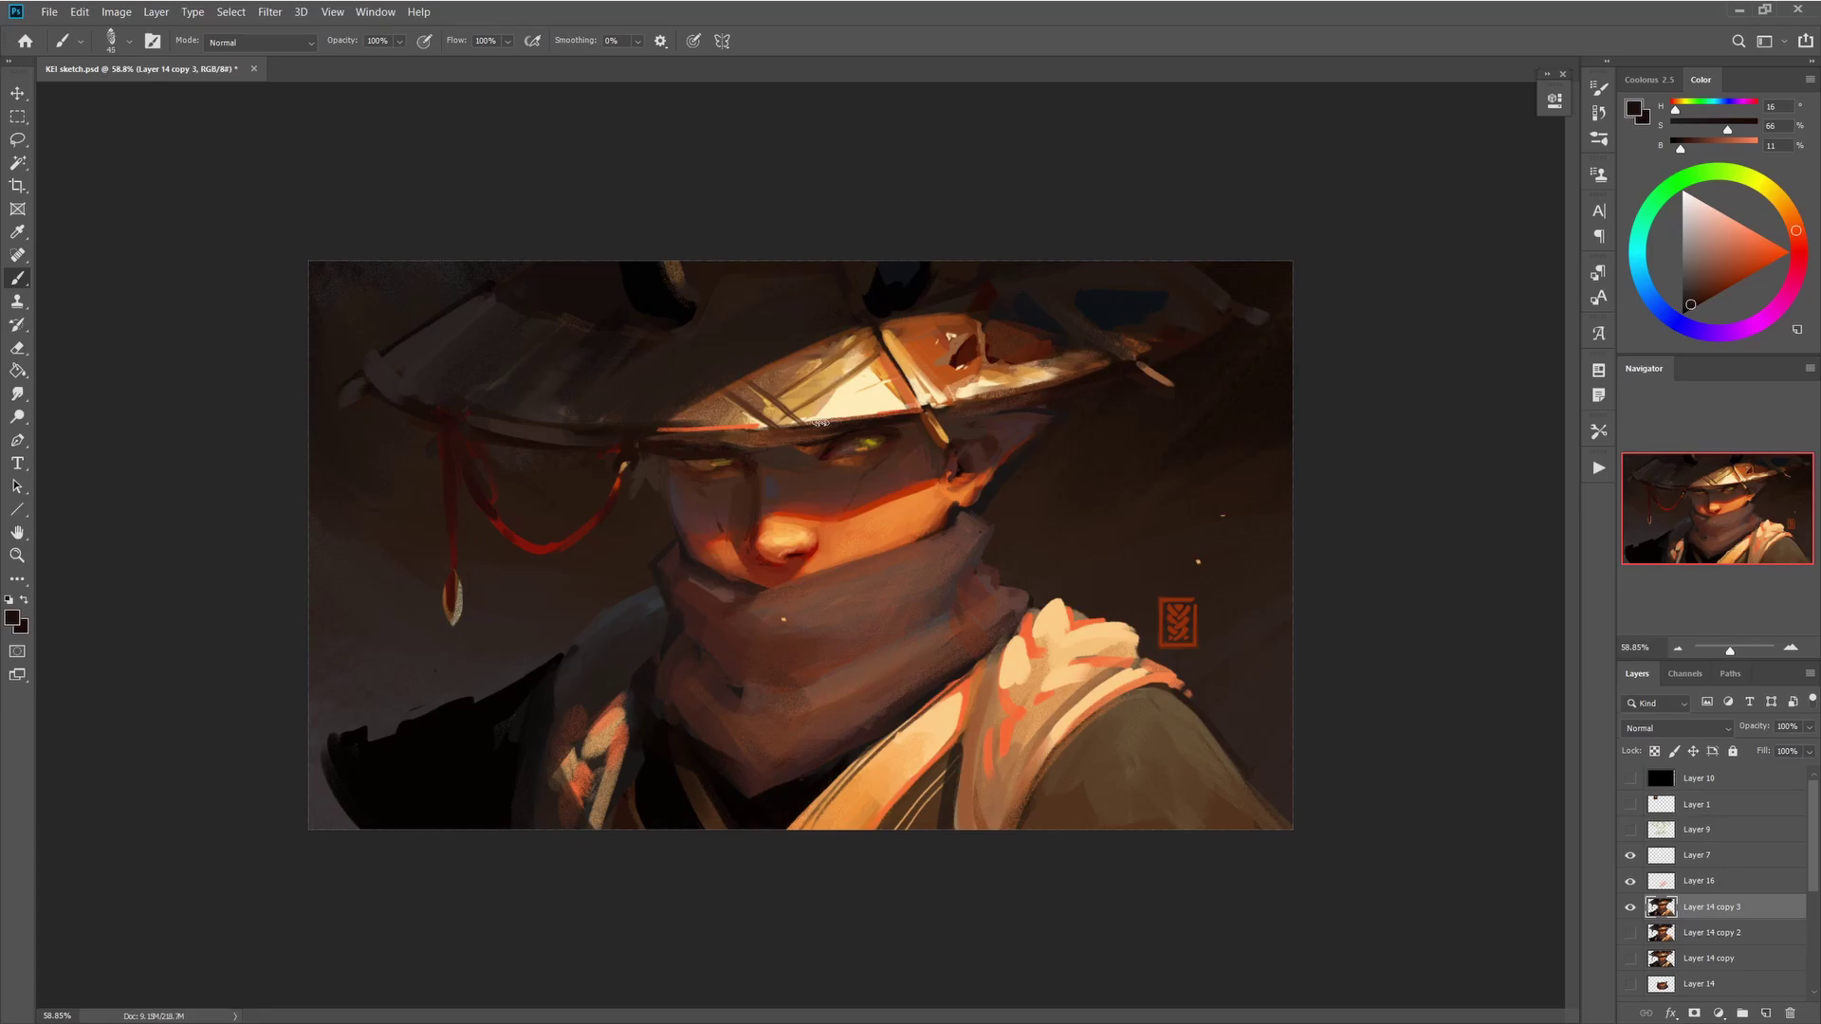
pyautogui.keyDown('alt'); pyautogui.click(1041, 621); pyautogui.keyUp('alt')
pyautogui.keyDown('alt'); pyautogui.click(1034, 668); pyautogui.keyUp('alt')
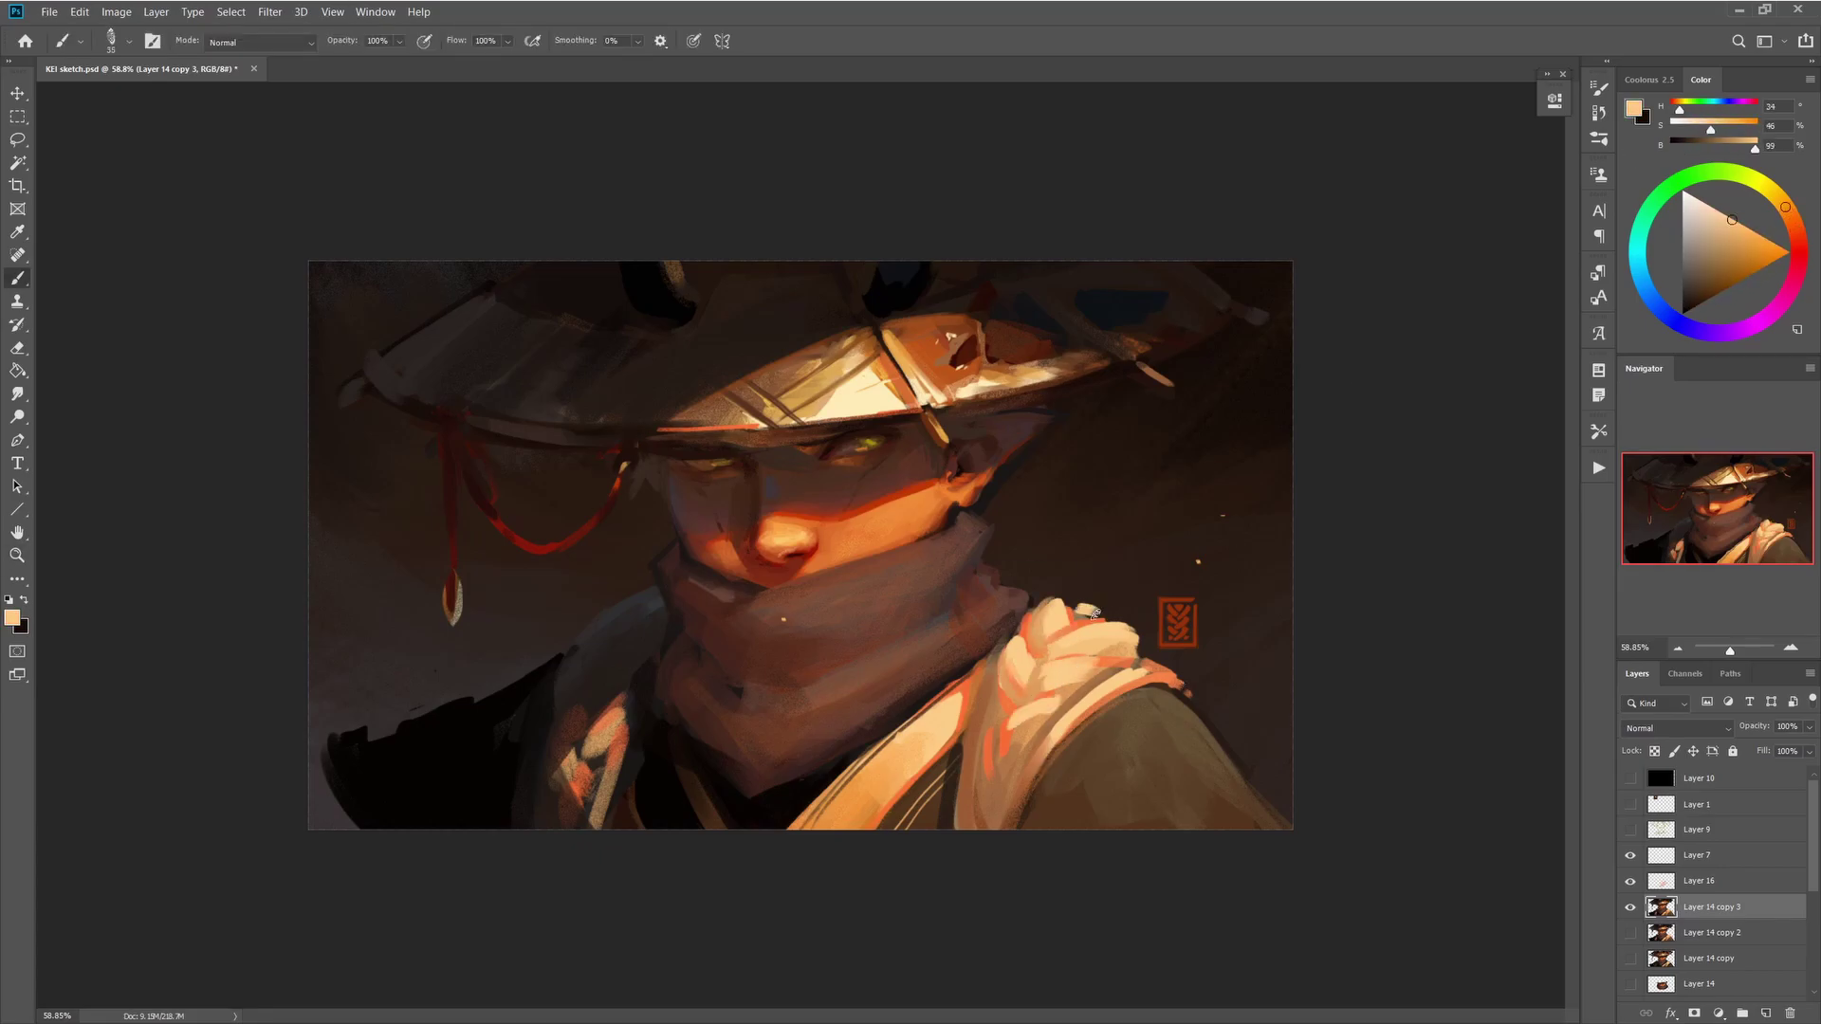
# - Refine the eyes and the hat's edge and peg above the ear with sampled dark brown and cream tones
pyautogui.keyDown('alt'); pyautogui.click(656, 441); pyautogui.keyUp('alt')
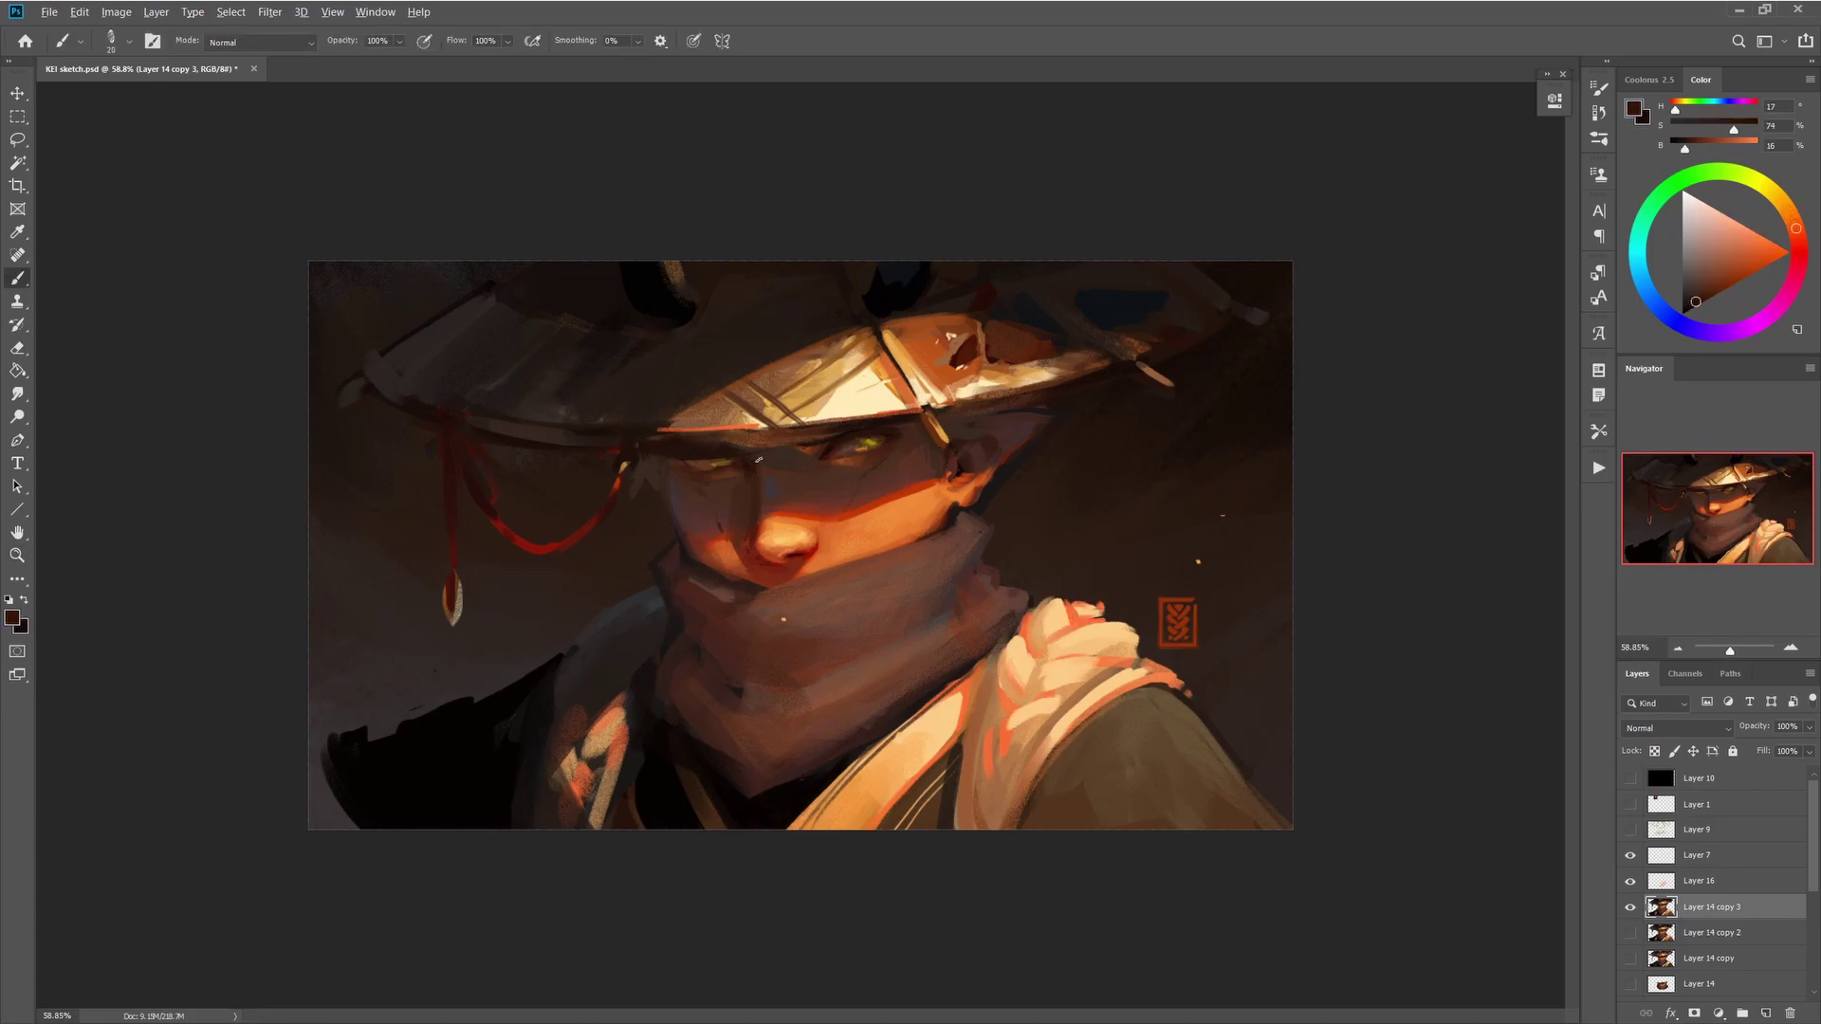
pyautogui.keyDown('alt'); pyautogui.click(913, 421); pyautogui.keyUp('alt')
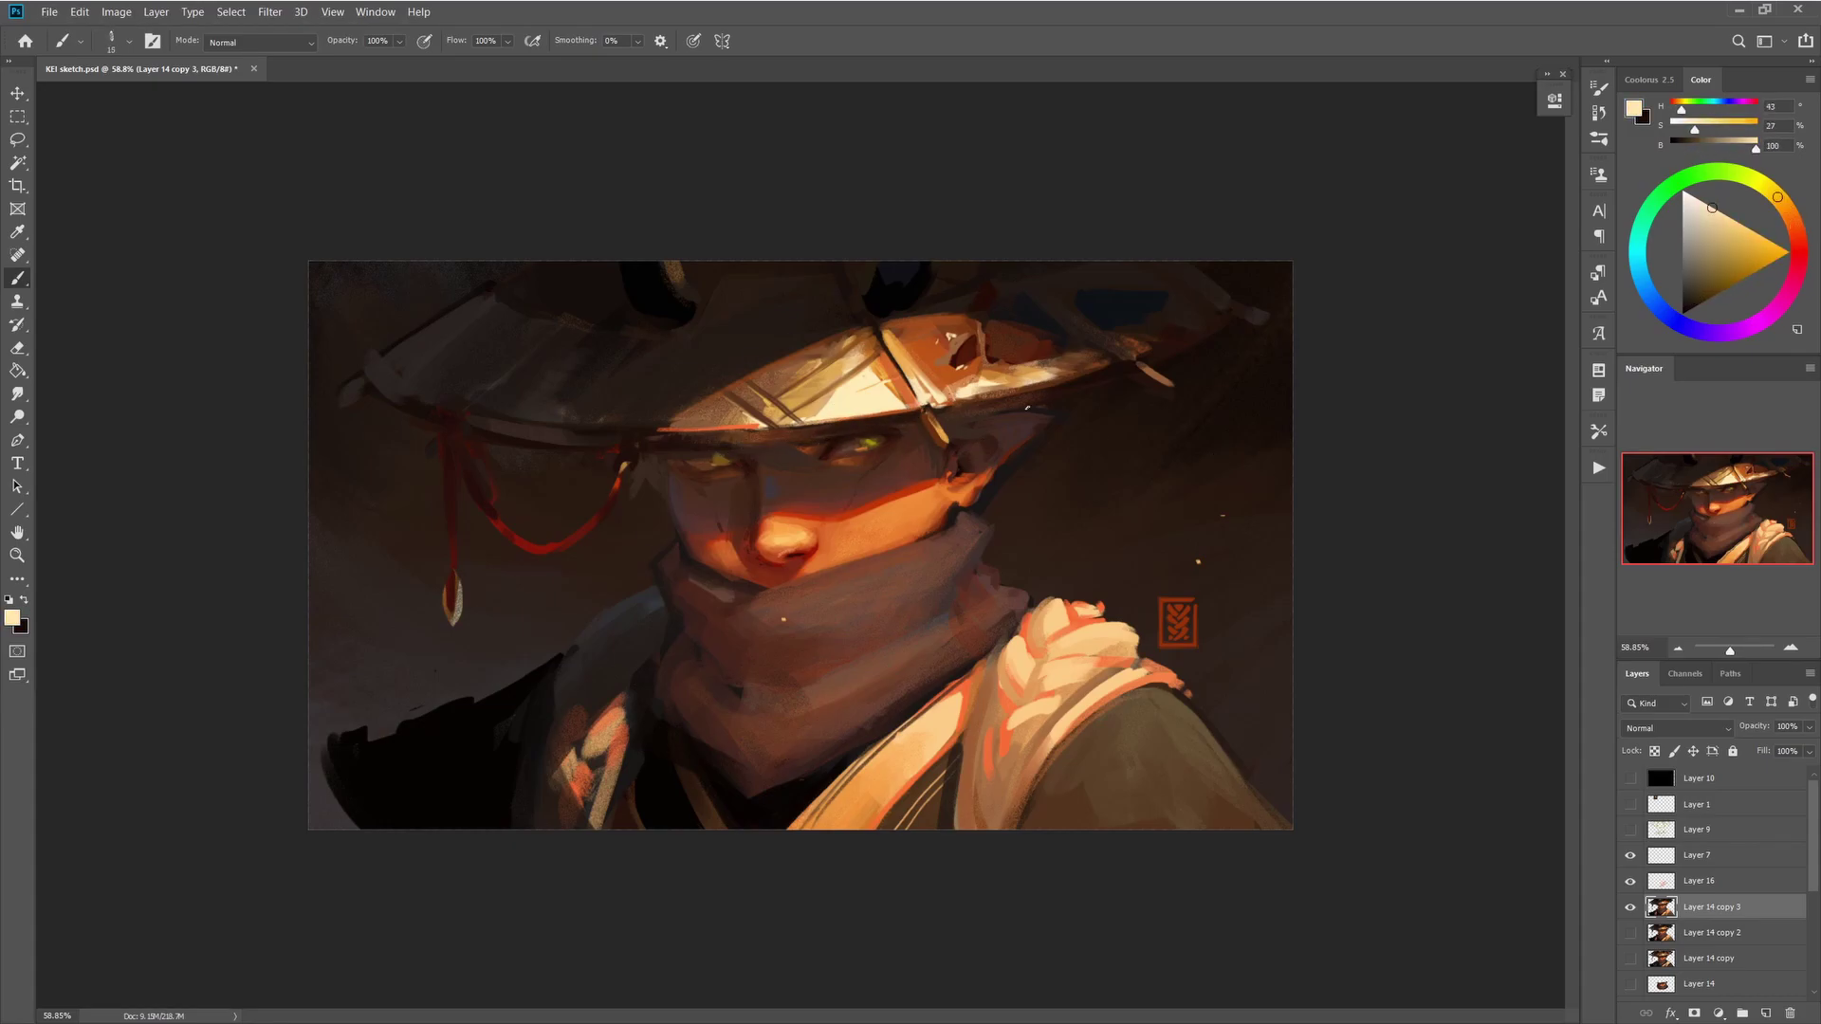
pyautogui.keyDown('alt'); pyautogui.click(931, 442); pyautogui.keyUp('alt')
pyautogui.keyDown('alt'); pyautogui.click(917, 413); pyautogui.keyUp('alt')
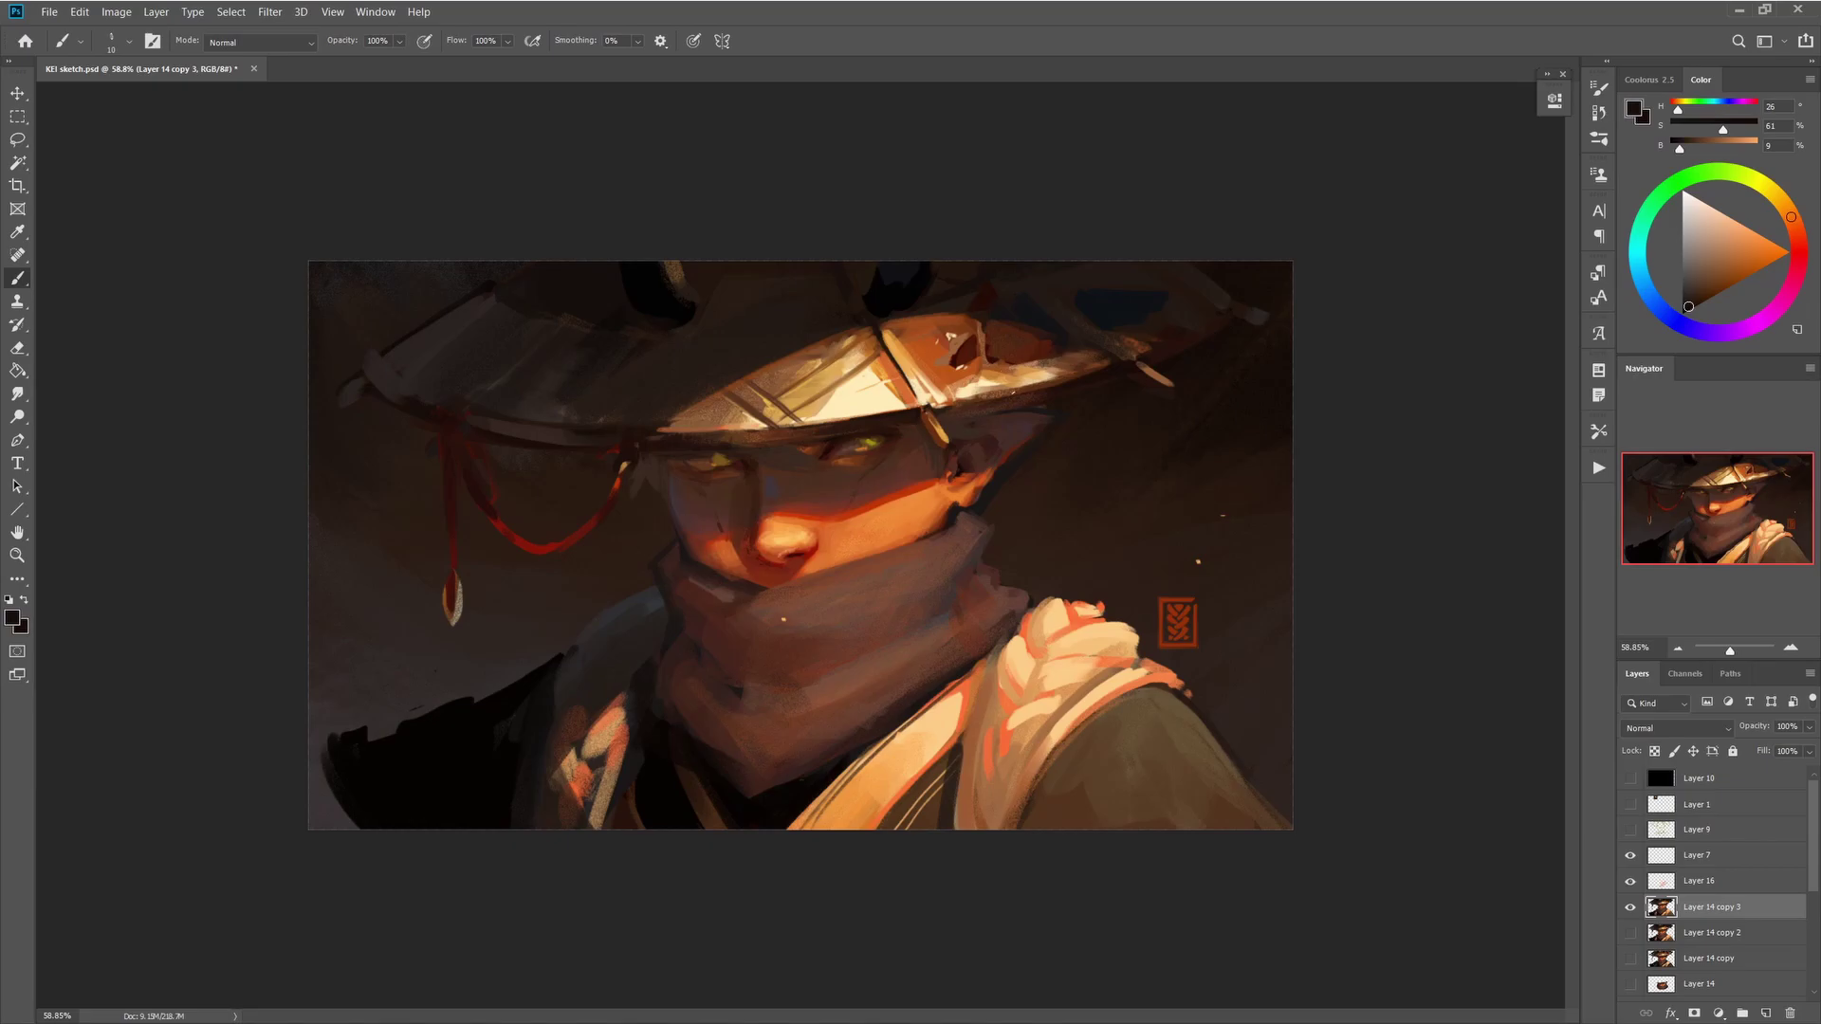
pyautogui.keyDown('alt'); pyautogui.click(947, 410); pyautogui.keyUp('alt')
# - Blend the face shadow, cheek light and ear with sampled brown and orange skin tones
pyautogui.scroll(2, 948, 424)
pyautogui.keyDown('alt'); pyautogui.click(949, 424); pyautogui.keyUp('alt')
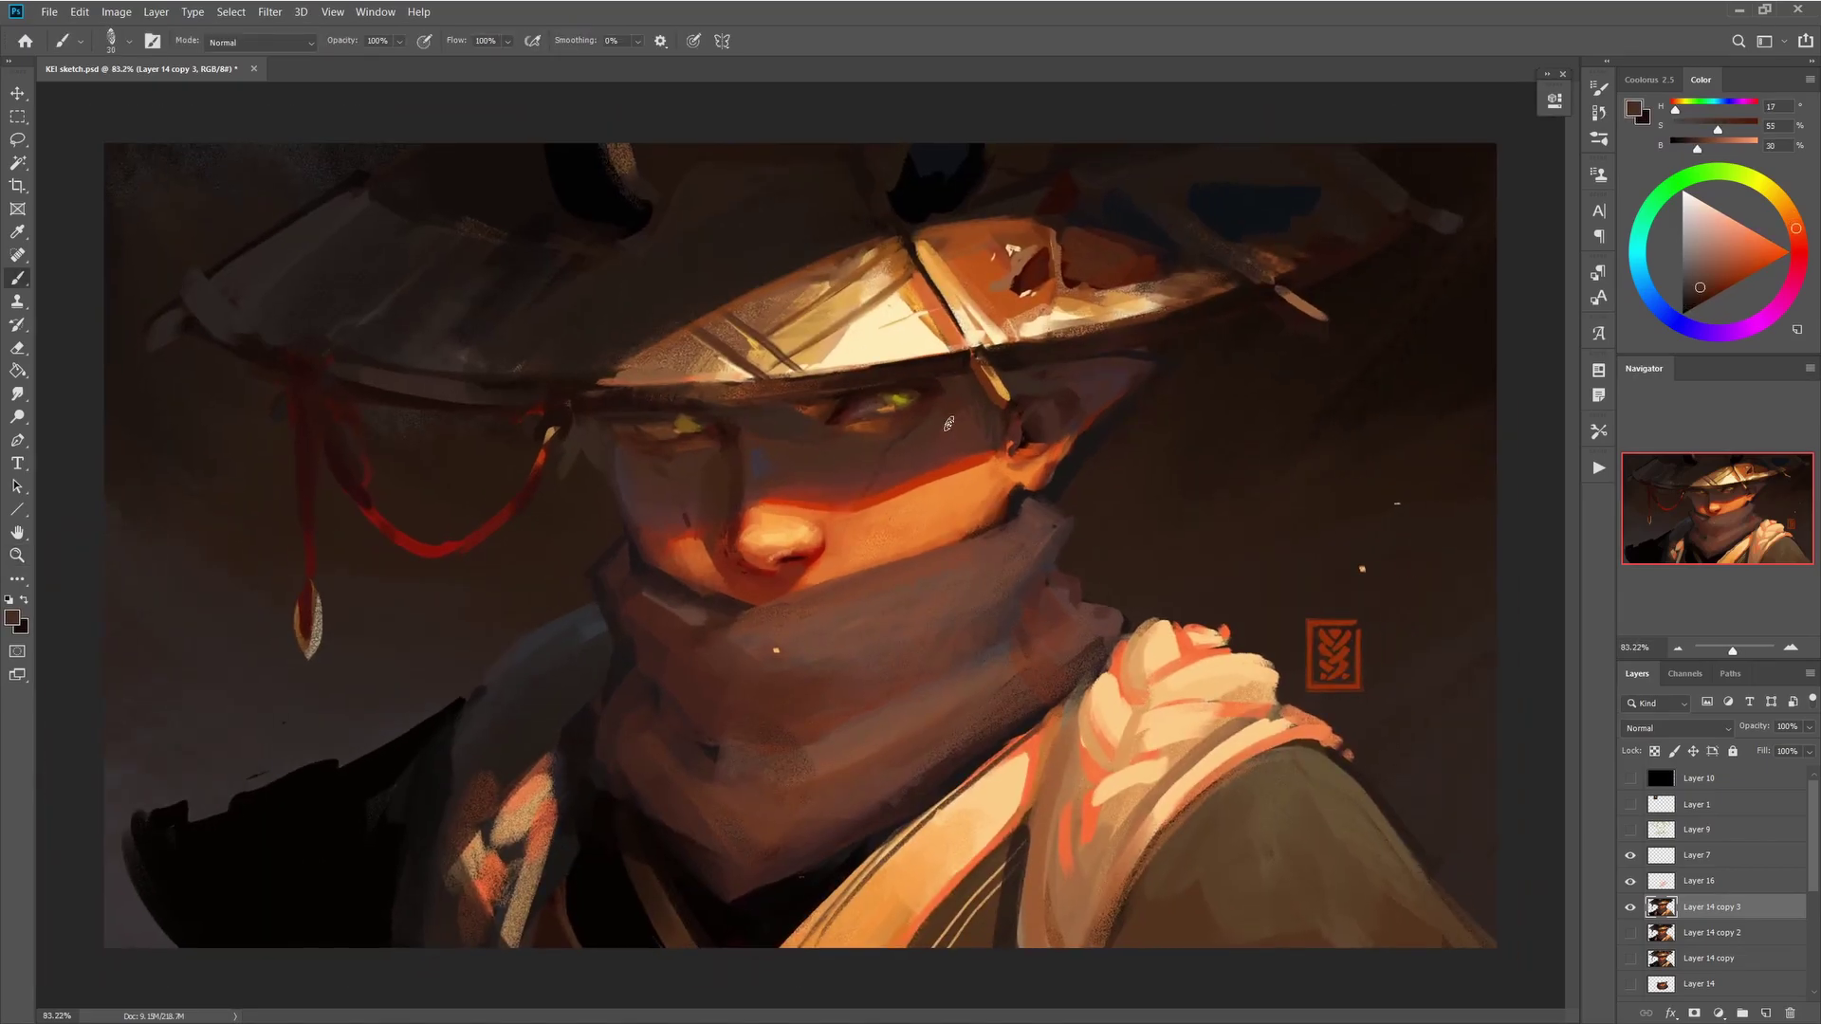
pyautogui.keyDown('alt'); pyautogui.click(884, 494); pyautogui.keyUp('alt')
pyautogui.keyDown('alt'); pyautogui.click(796, 481); pyautogui.keyUp('alt')
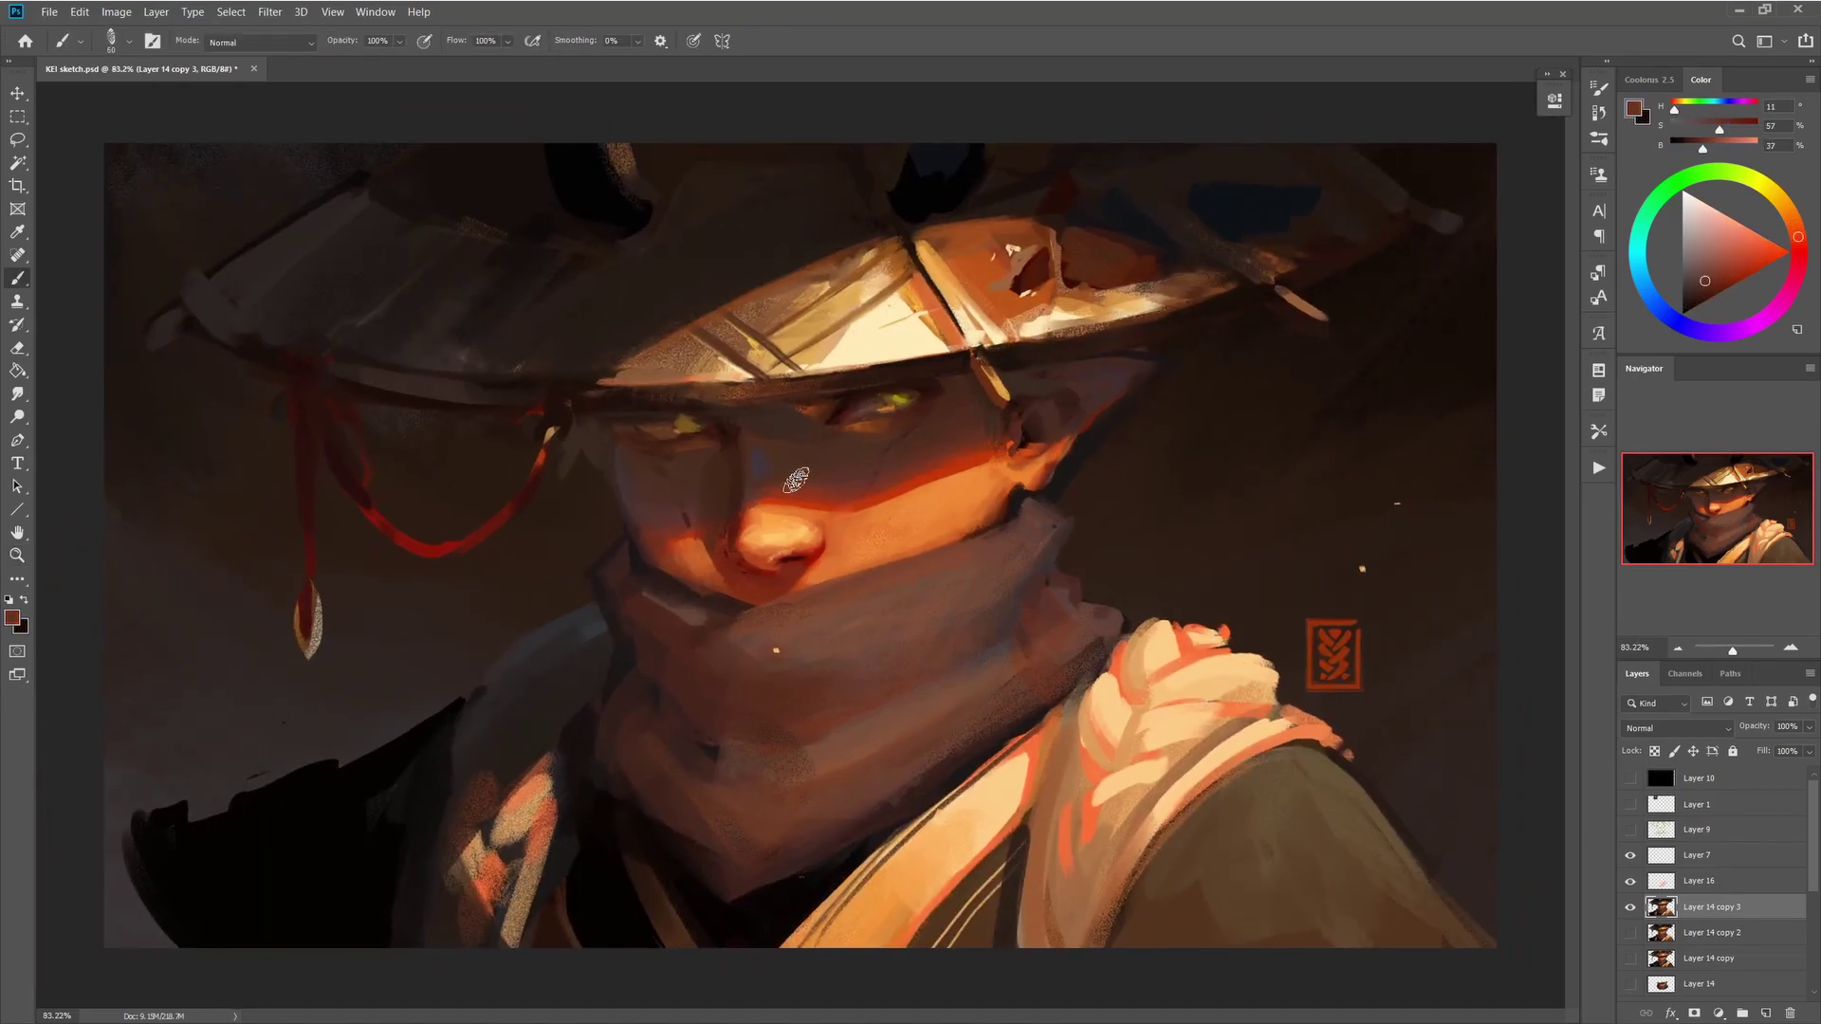
pyautogui.keyDown('alt'); pyautogui.click(1038, 474); pyautogui.keyUp('alt')
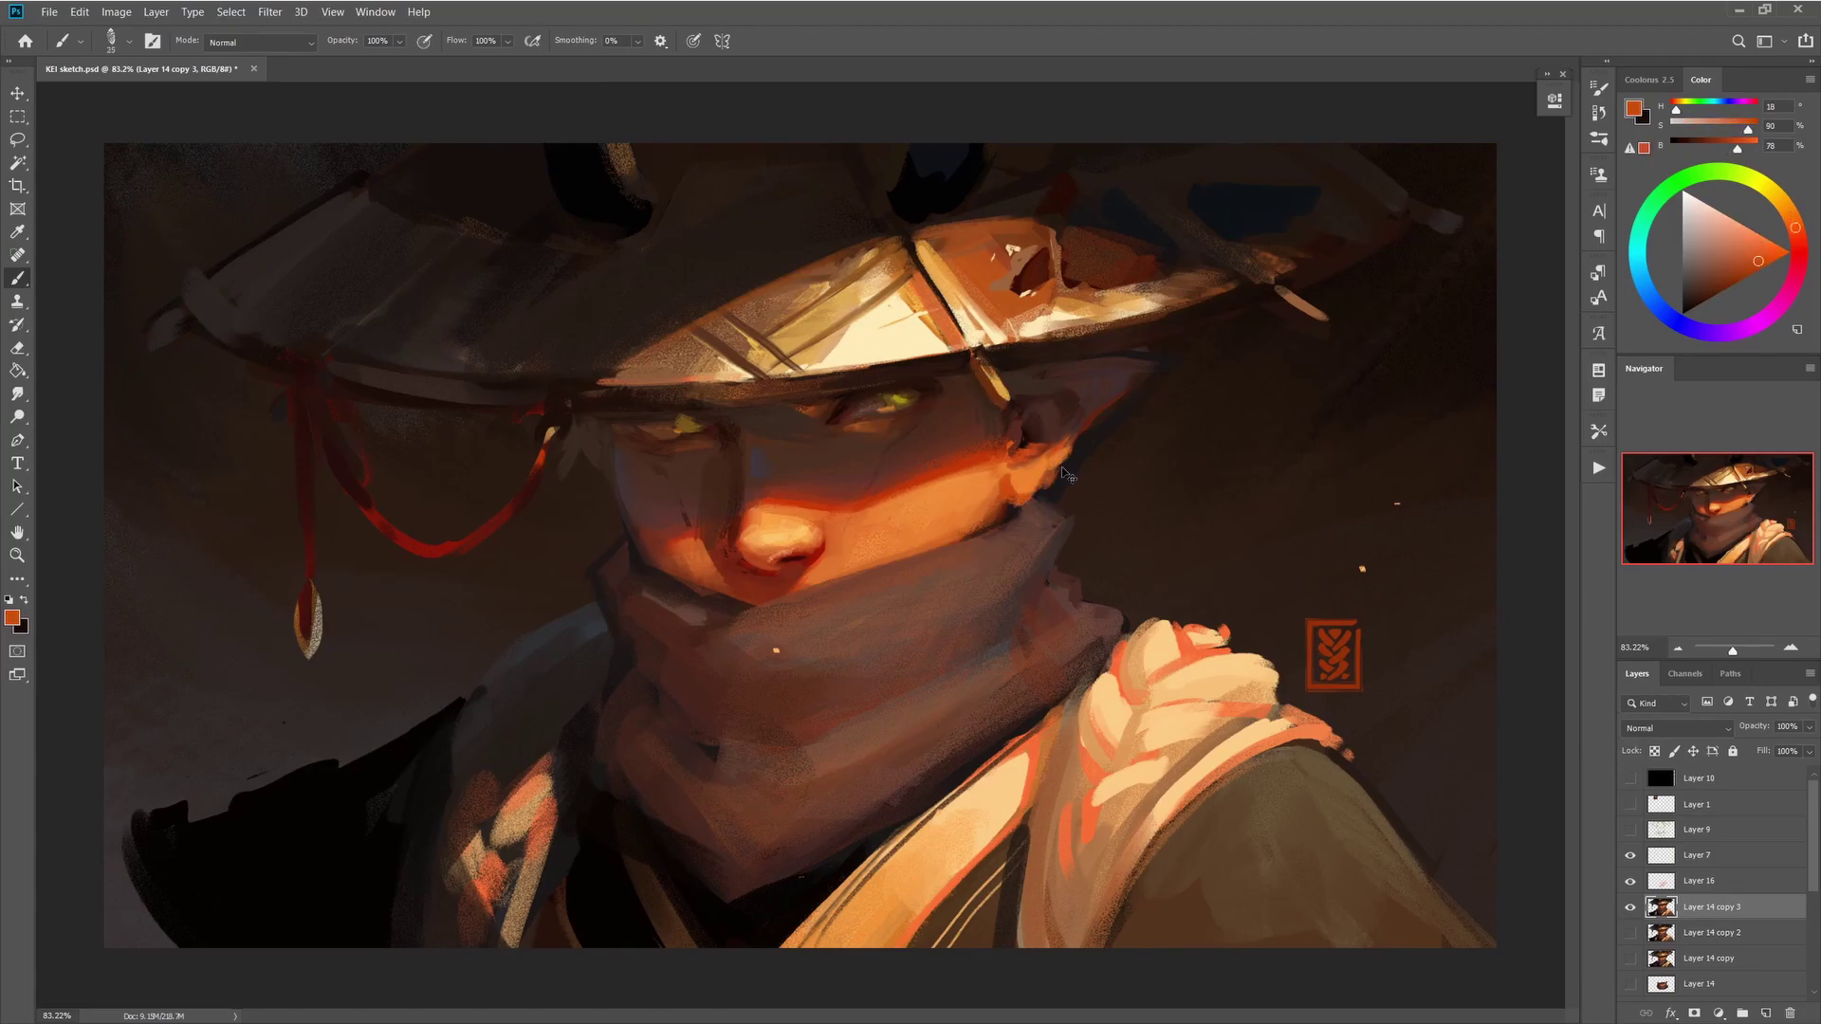
pyautogui.keyDown('alt'); pyautogui.click(1034, 385); pyautogui.keyUp('alt')
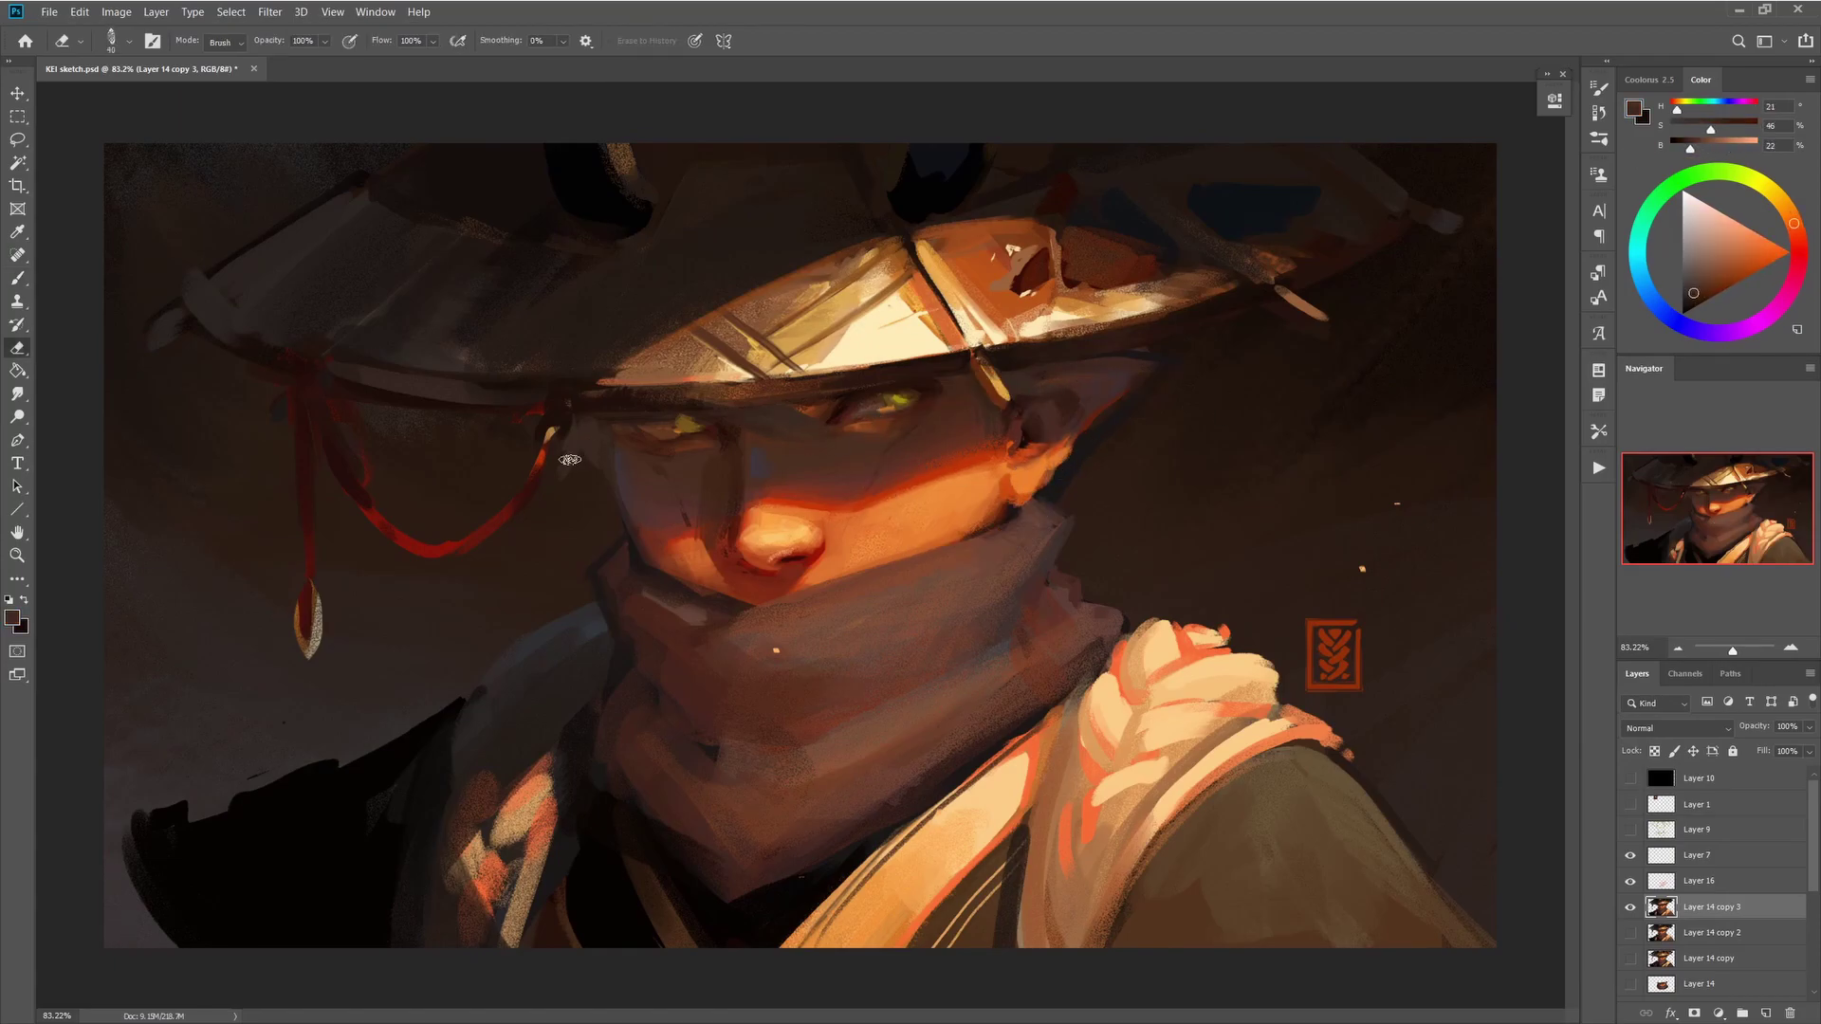
# - Touch up the eyes with sampled olive and dark brown tones and flip the canvas horizontally
pyautogui.press('[')
pyautogui.keyDown('alt'); pyautogui.click(912, 391); pyautogui.keyUp('alt')
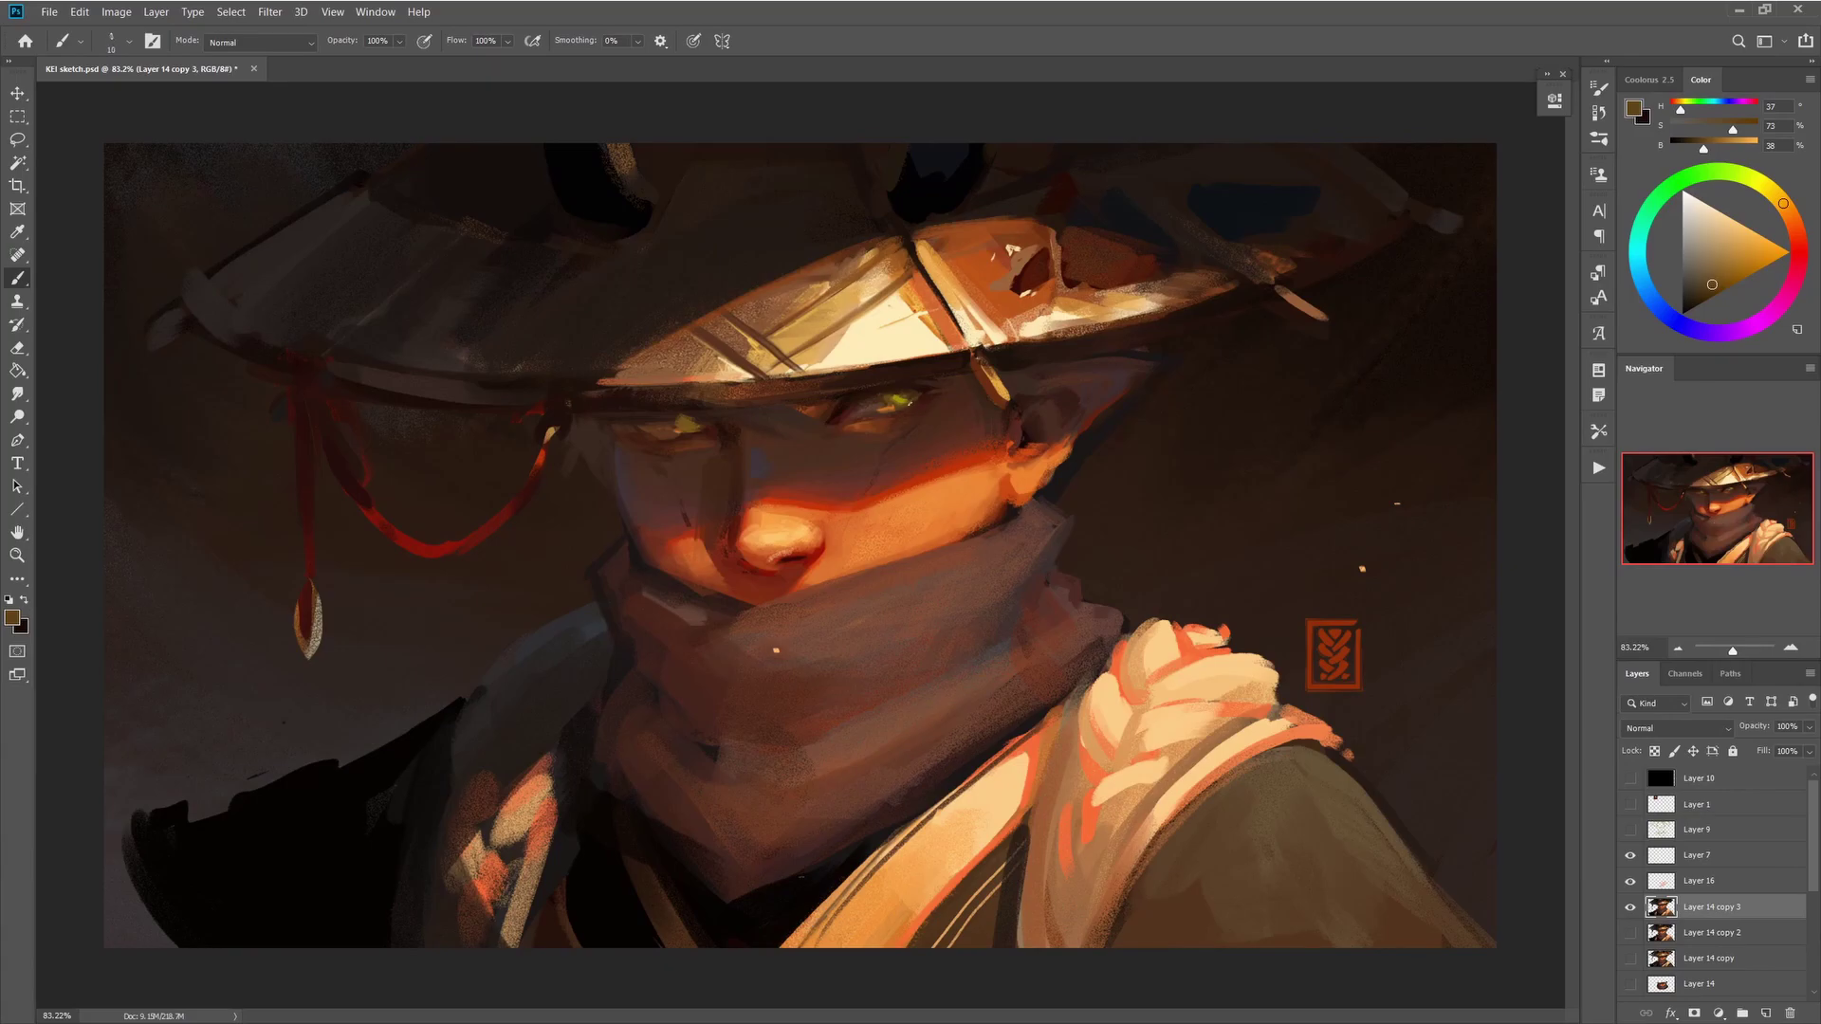
pyautogui.press('h')
pyautogui.press(']')
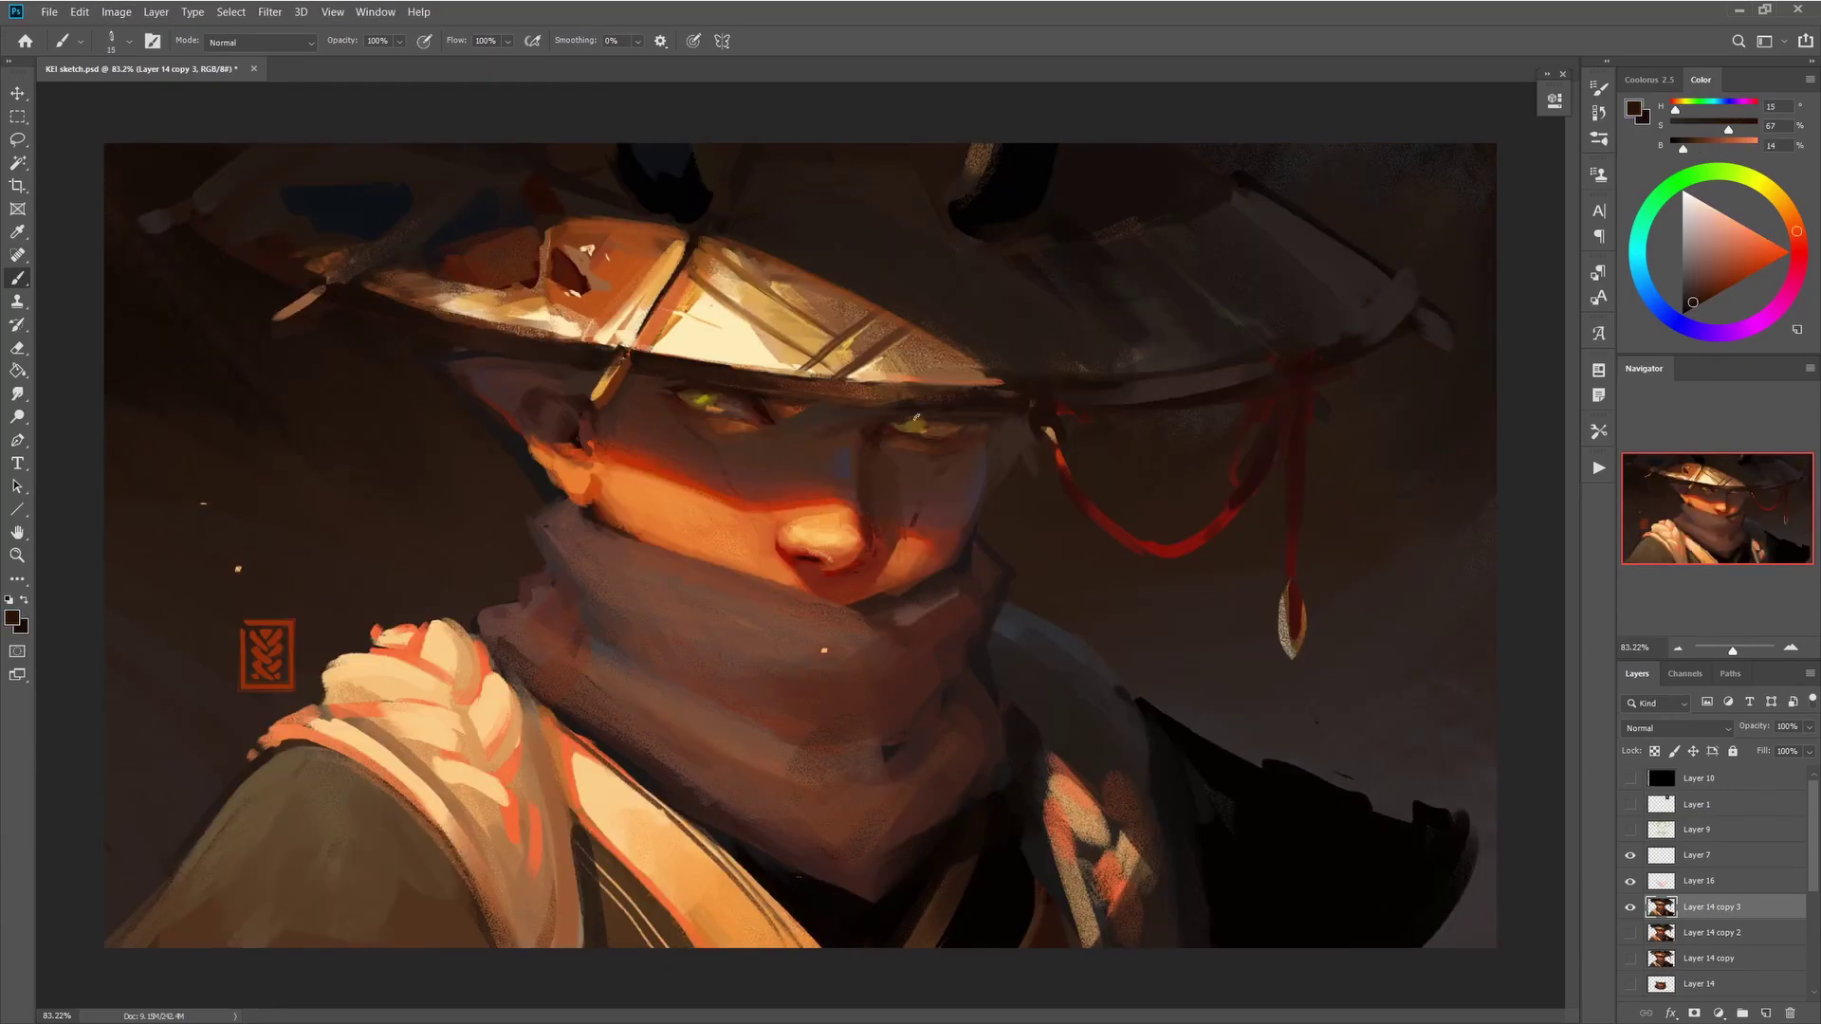
pyautogui.scroll(-2, 886, 445)
pyautogui.keyDown('alt'); pyautogui.click(887, 445); pyautogui.keyUp('alt')
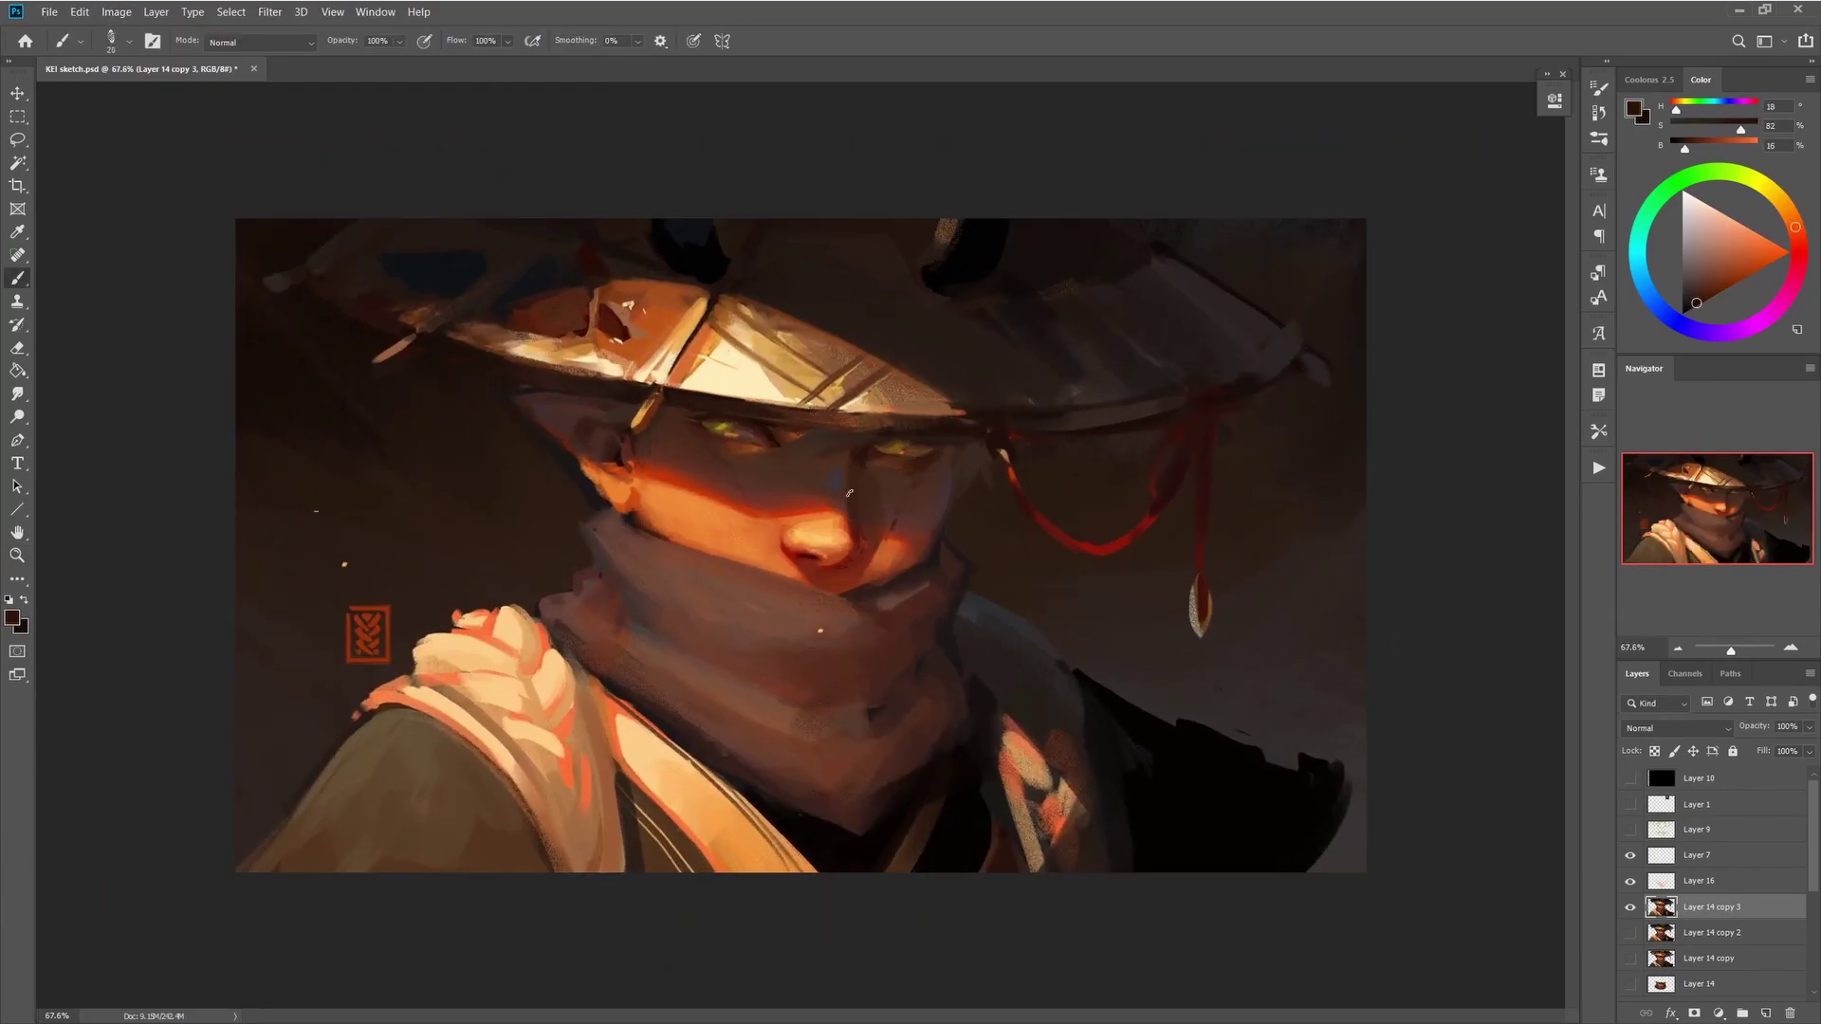
# - Rework the shadow edge on the hat's lit brim above the shaded eye with sampled tones and varied brush sizes
pyautogui.press(']')
pyautogui.press(']')
pyautogui.press(']')
pyautogui.press(']')
pyautogui.press(']')
pyautogui.press(']')
pyautogui.press(']')
pyautogui.keyDown('alt'); pyautogui.click(970, 384); pyautogui.keyUp('alt')
pyautogui.keyDown('alt'); pyautogui.click(967, 391); pyautogui.keyUp('alt')
pyautogui.press('[')
pyautogui.press('[')
pyautogui.press('[')
pyautogui.press('[')
pyautogui.click(1631, 831)
# - Repaint the braid and cloth on the shaded shoulder and clean the hat's brim tips with sampled muted browns
pyautogui.keyDown('alt'); pyautogui.click(958, 446); pyautogui.keyUp('alt')
pyautogui.press(']')
pyautogui.press(']')
pyautogui.keyDown('alt'); pyautogui.click(1073, 754); pyautogui.keyUp('alt')
pyautogui.press('e')
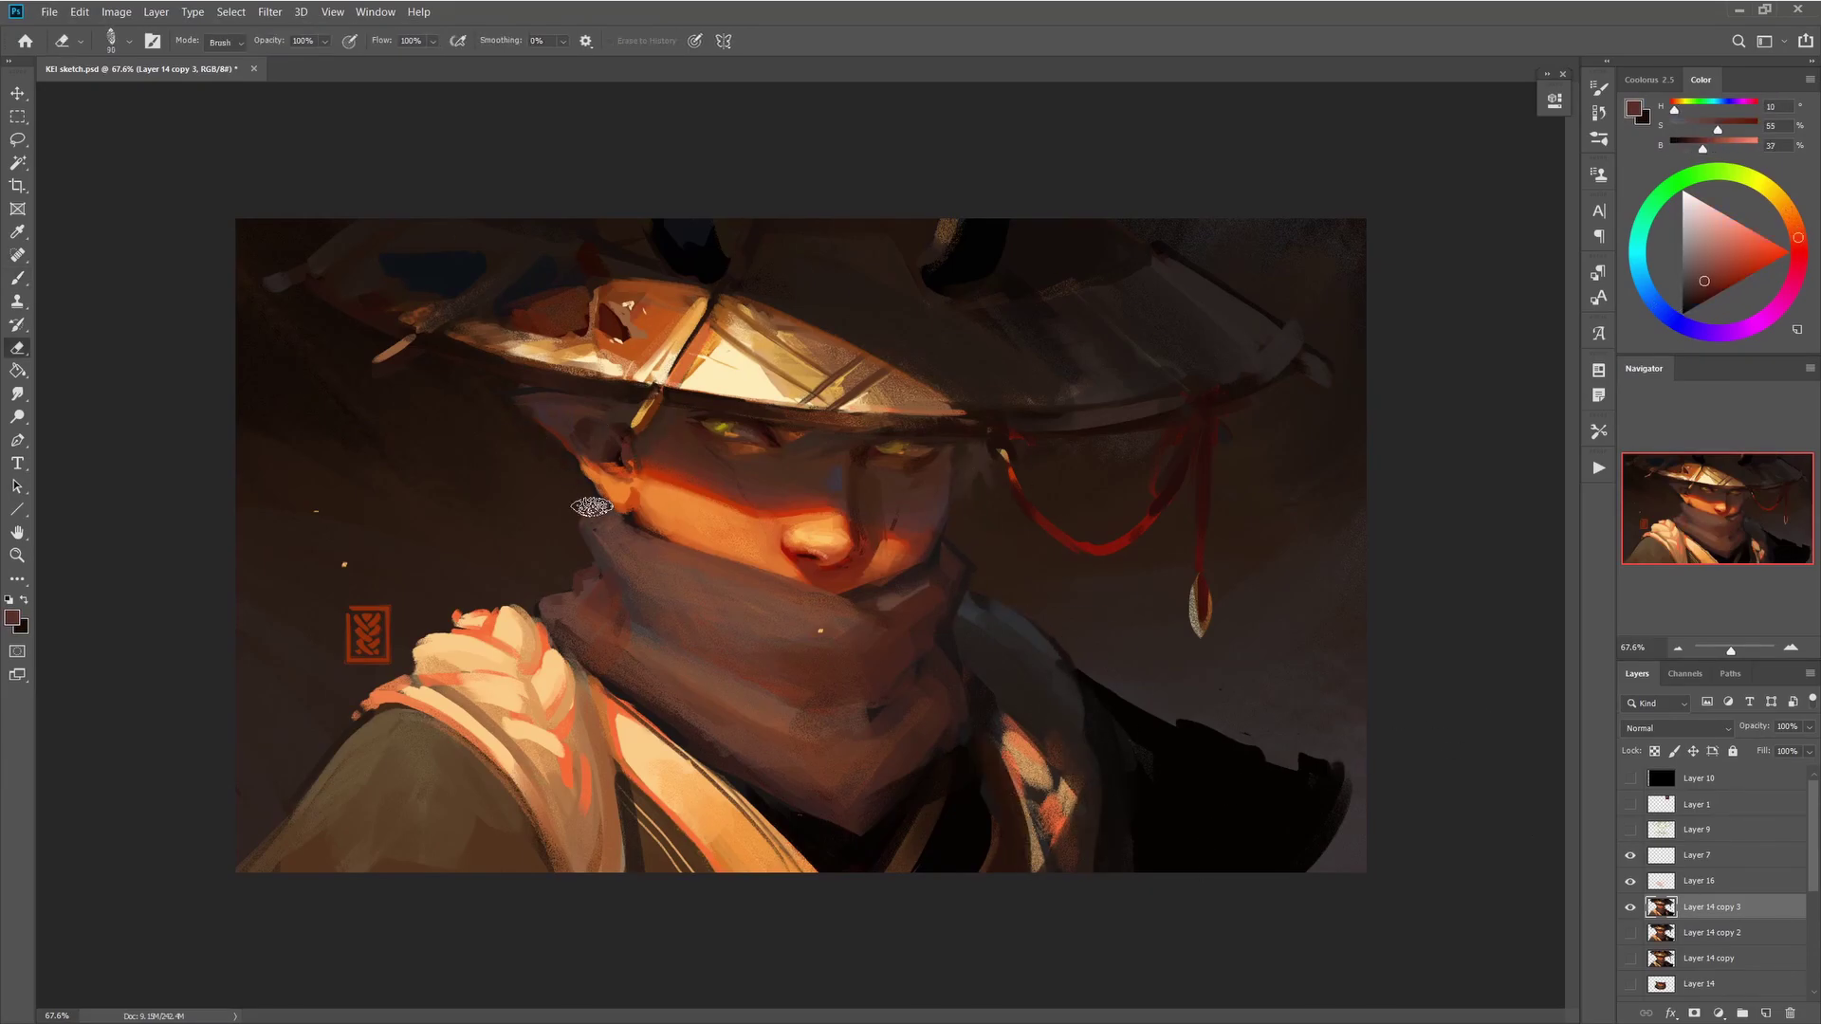
pyautogui.press('b')
pyautogui.keyDown('alt'); pyautogui.click(882, 626); pyautogui.keyUp('alt')
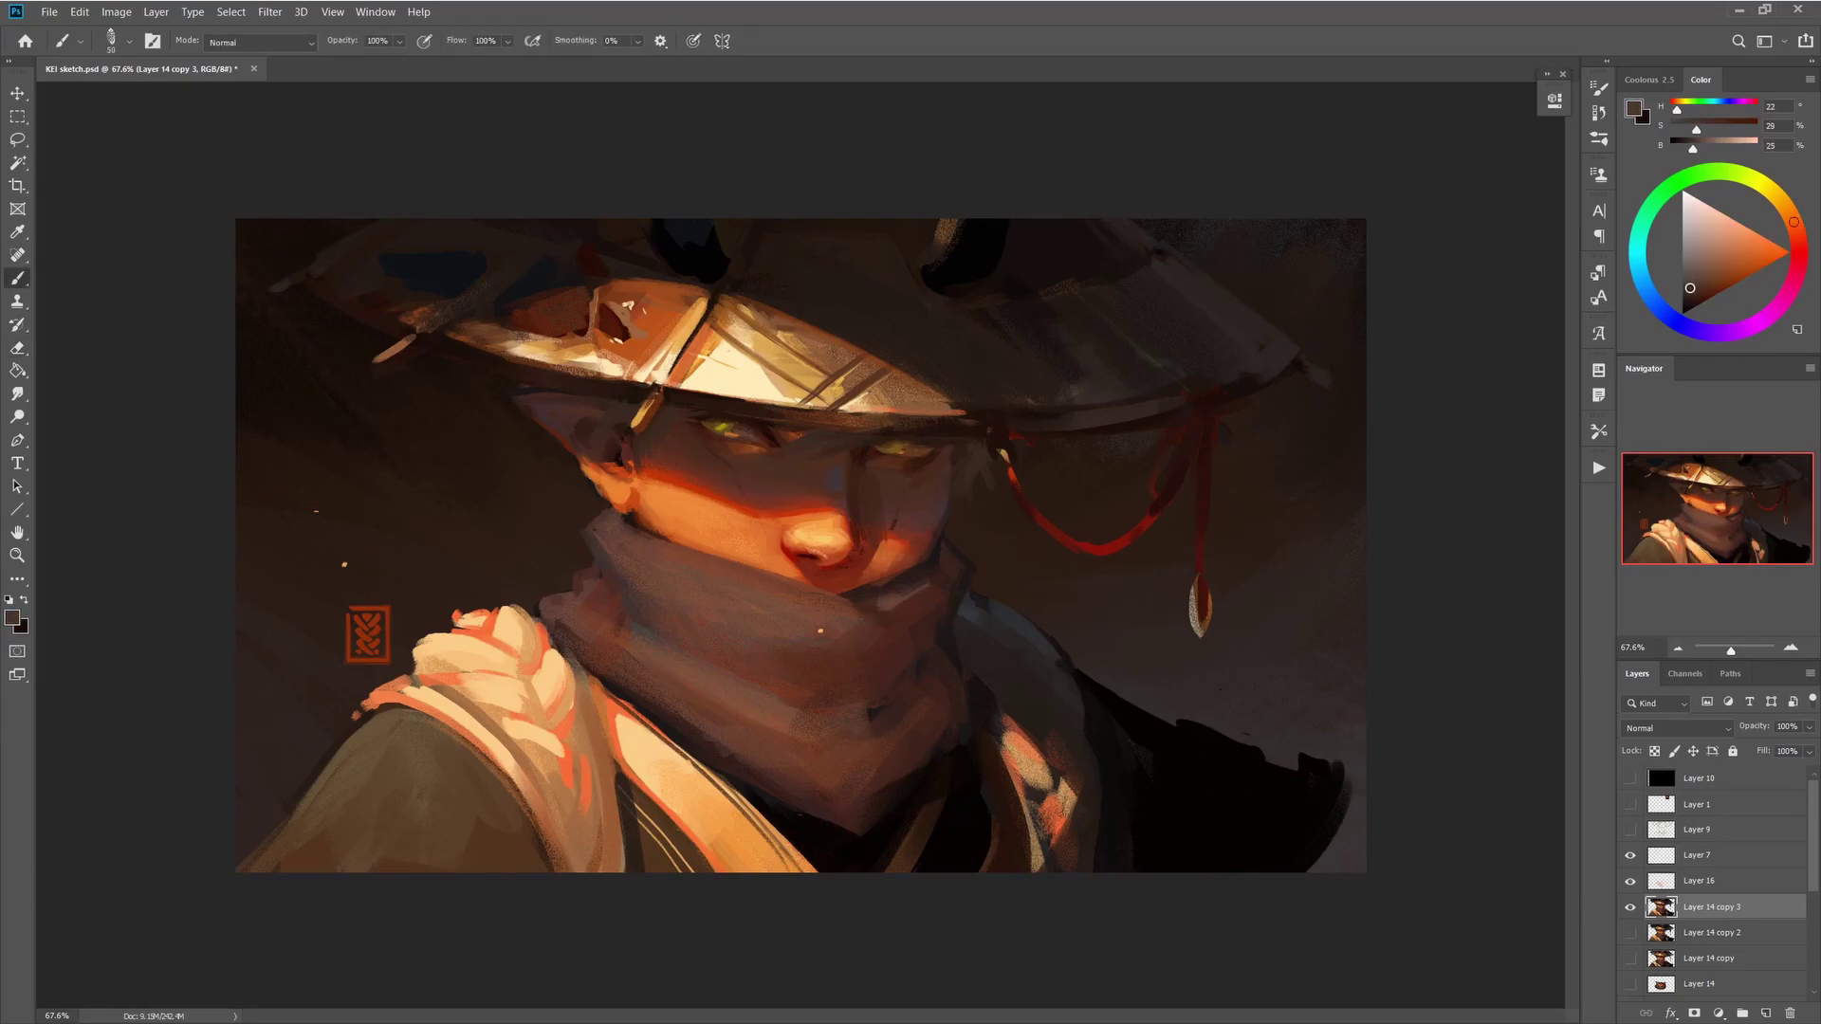
# - Paint dark grey folds over the shaded shoulder and black sleeve and trim the sleeve's outer edge
pyautogui.keyDown('alt'); pyautogui.click(1224, 759); pyautogui.keyUp('alt')
pyautogui.press(']')
pyautogui.press(']')
pyautogui.moveTo(977, 607)
pyautogui.mouseDown()
pyautogui.moveTo(1081, 702)
pyautogui.moveTo(1181, 756)
pyautogui.mouseUp()
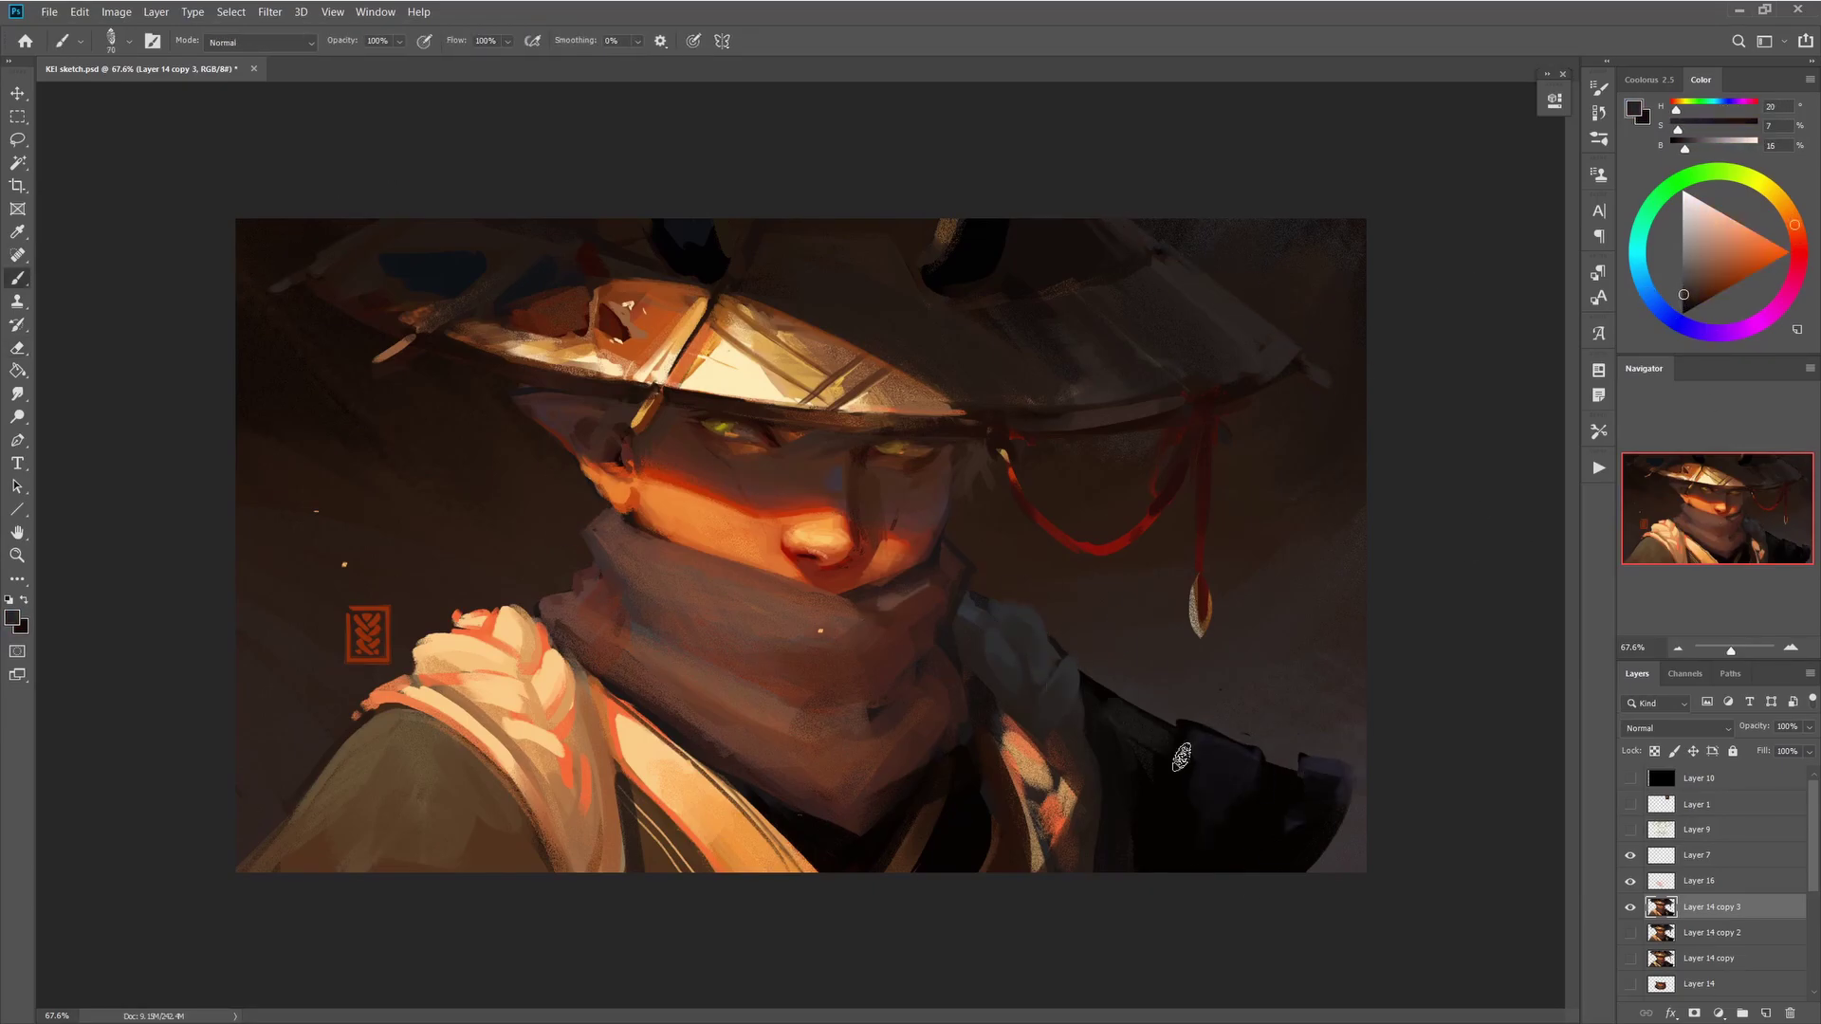
pyautogui.press('[')
pyautogui.press('[')
pyautogui.keyDown('alt'); pyautogui.click(313, 787); pyautogui.keyUp('alt')
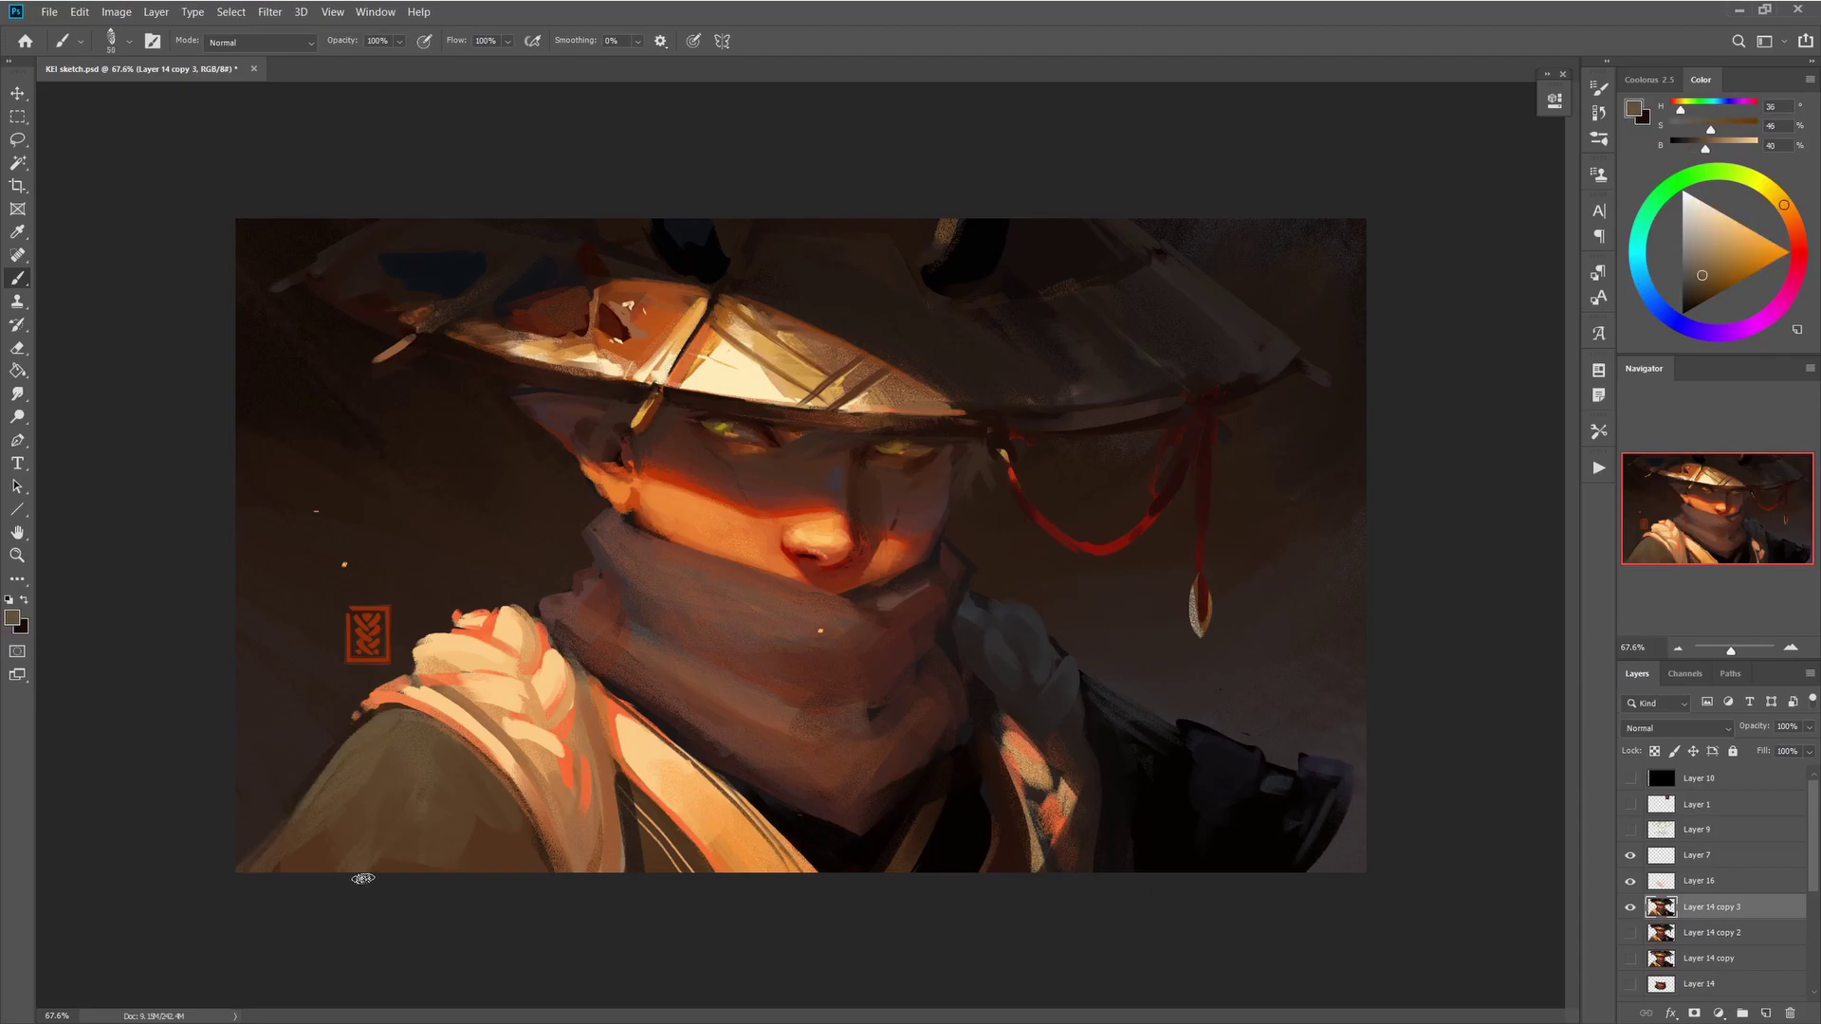
pyautogui.press('[')
pyautogui.press('[')
pyautogui.press('[')
# - Repaint the hanging cord in deep red and reshape its pendant with tan and brown tones
pyautogui.keyDown('alt'); pyautogui.click(920, 564); pyautogui.keyUp('alt')
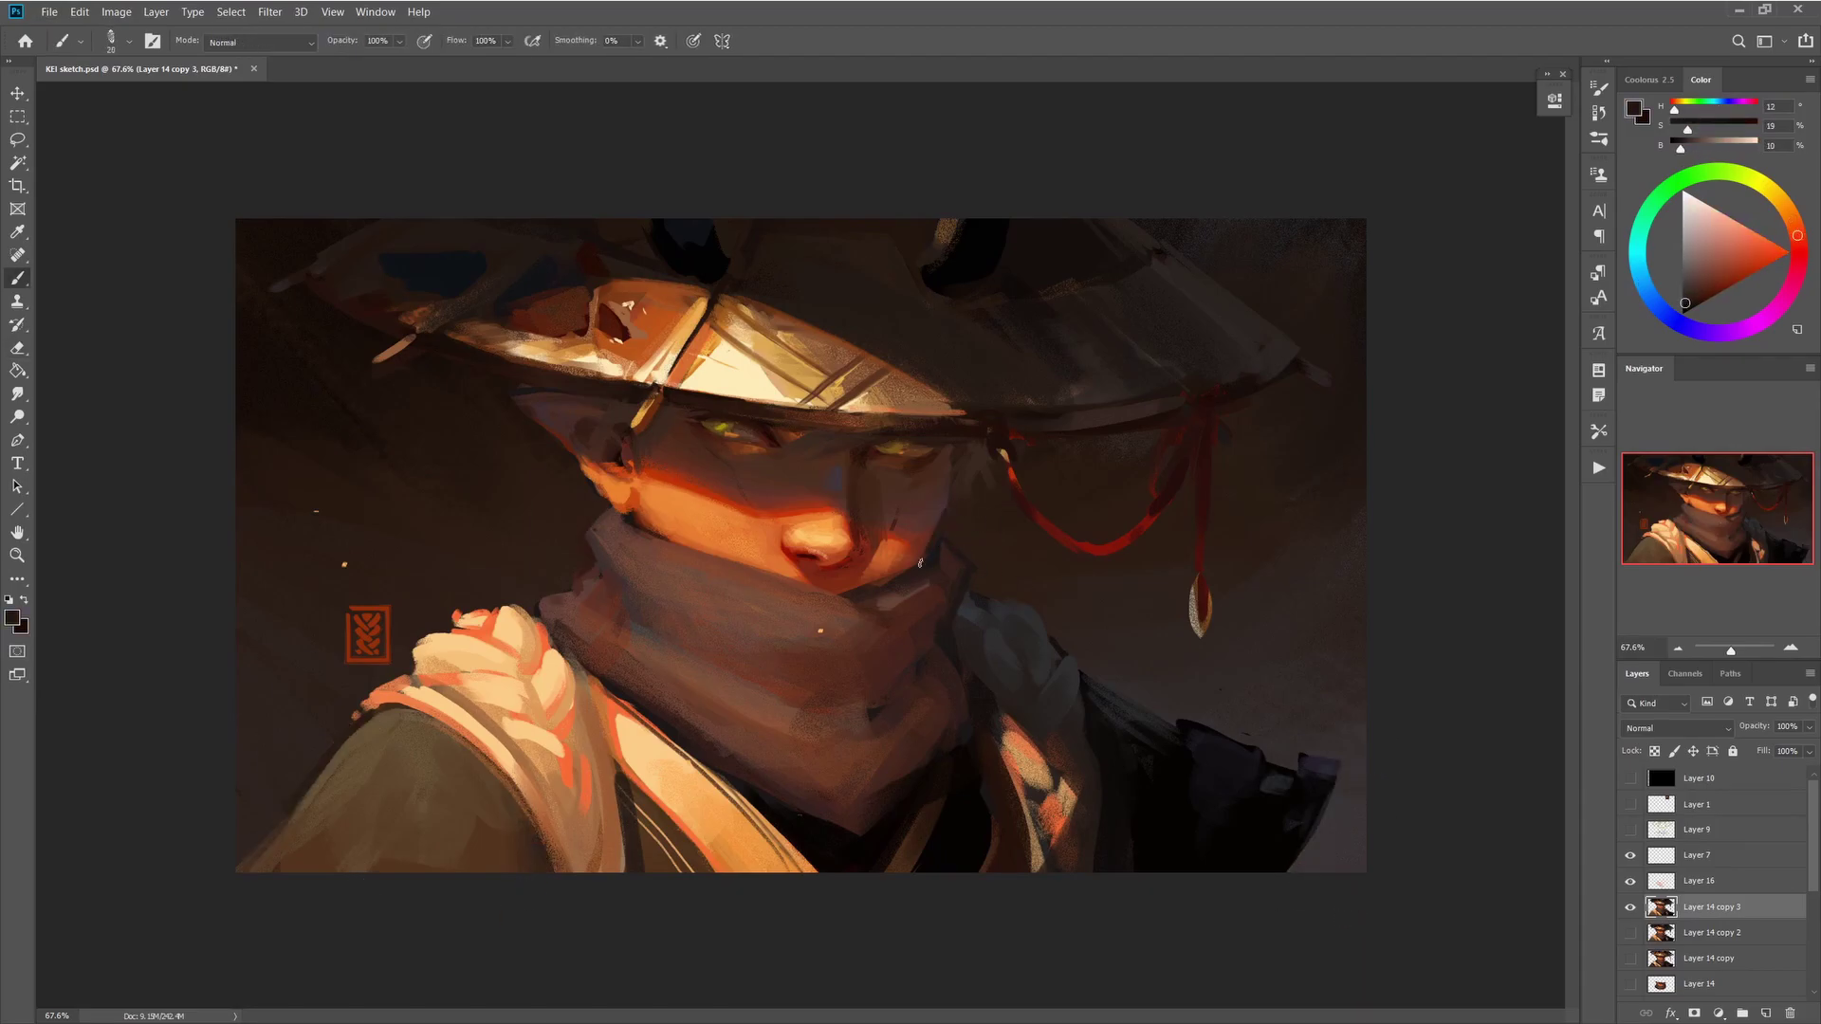
pyautogui.press('[')
pyautogui.click(1754, 256)
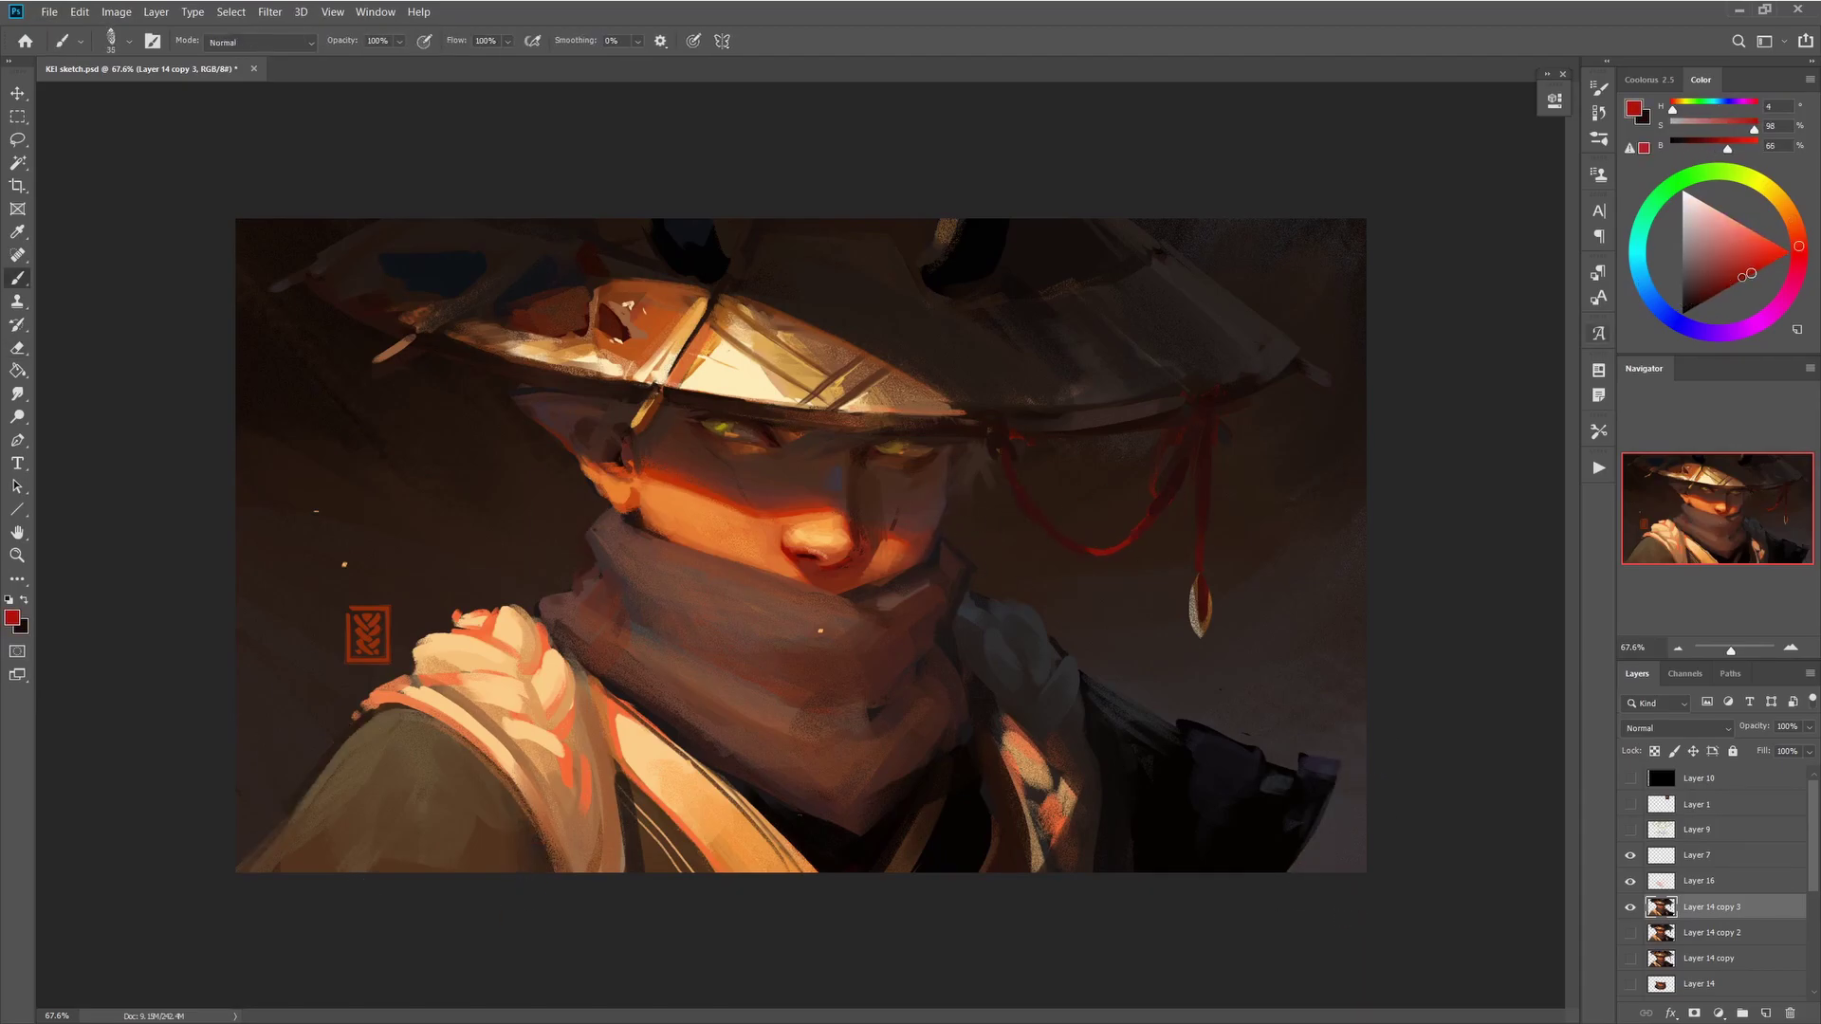
pyautogui.moveTo(1200, 532); pyautogui.dragTo(1201, 577)
pyautogui.moveTo(1795, 228); pyautogui.dragTo(1788, 211)
pyautogui.press(']')
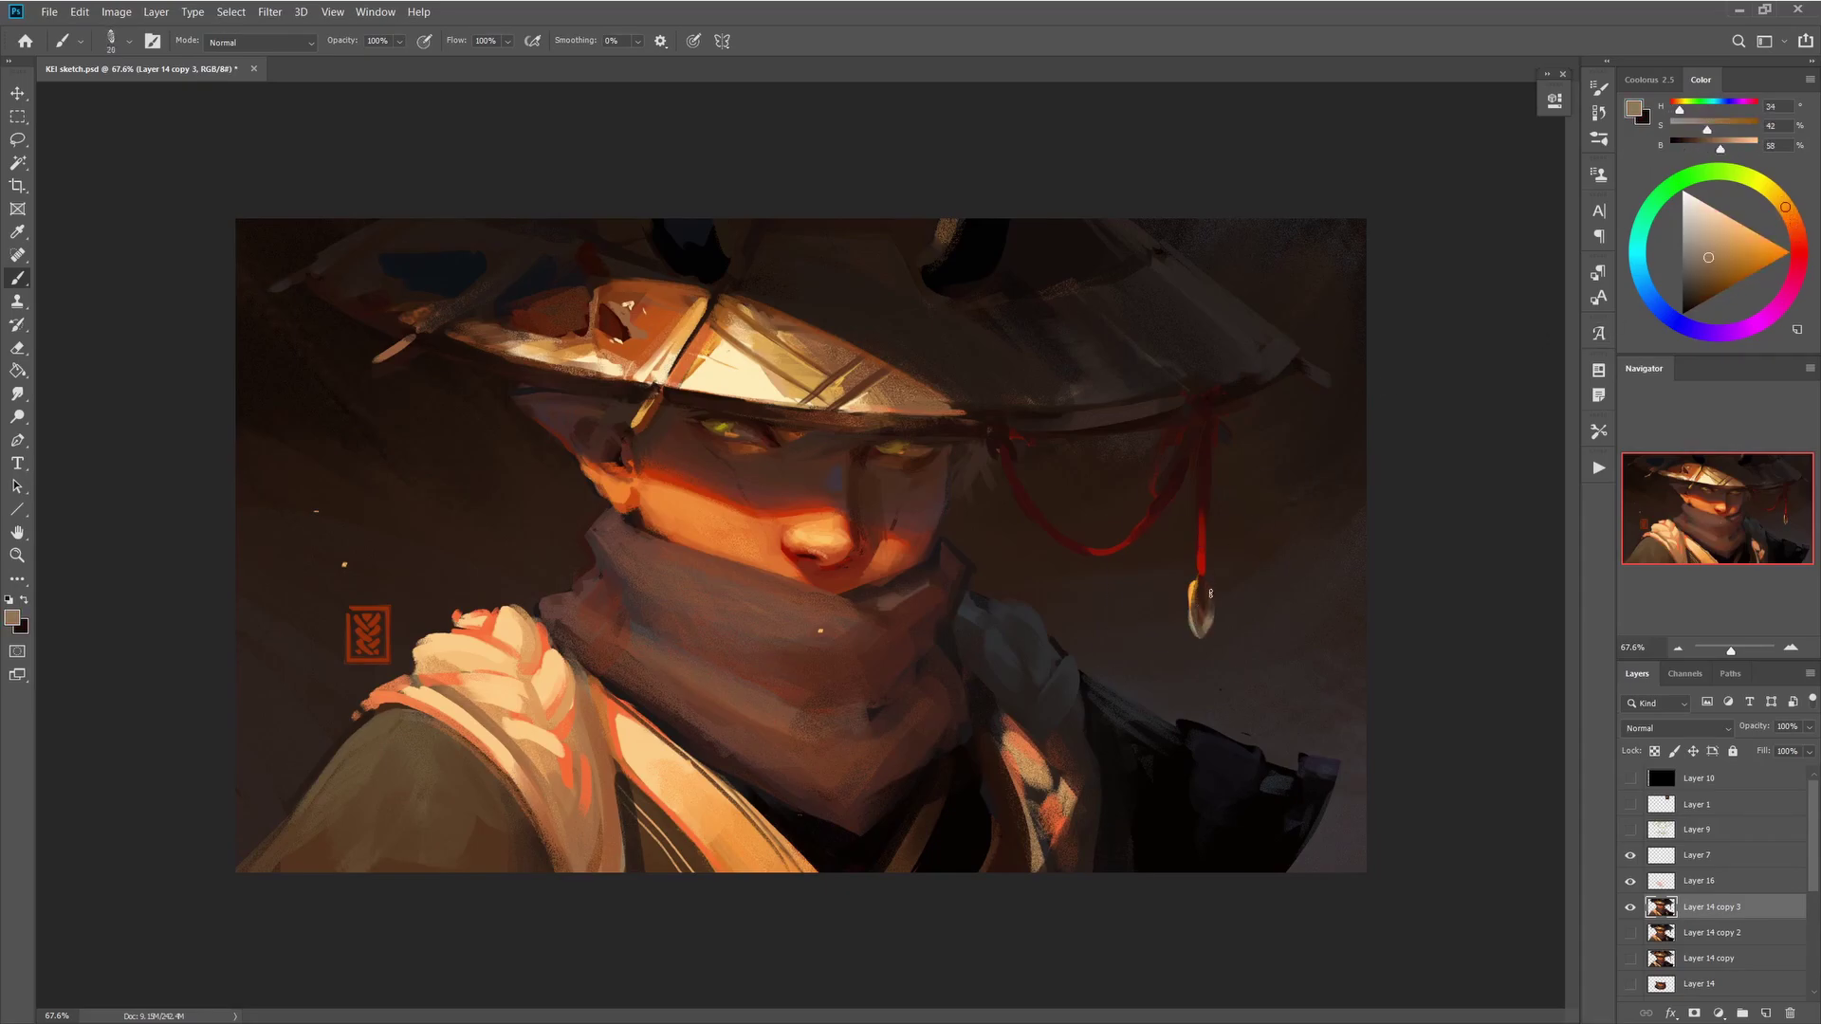
pyautogui.keyDown('alt'); pyautogui.click(1236, 624); pyautogui.keyUp('alt')
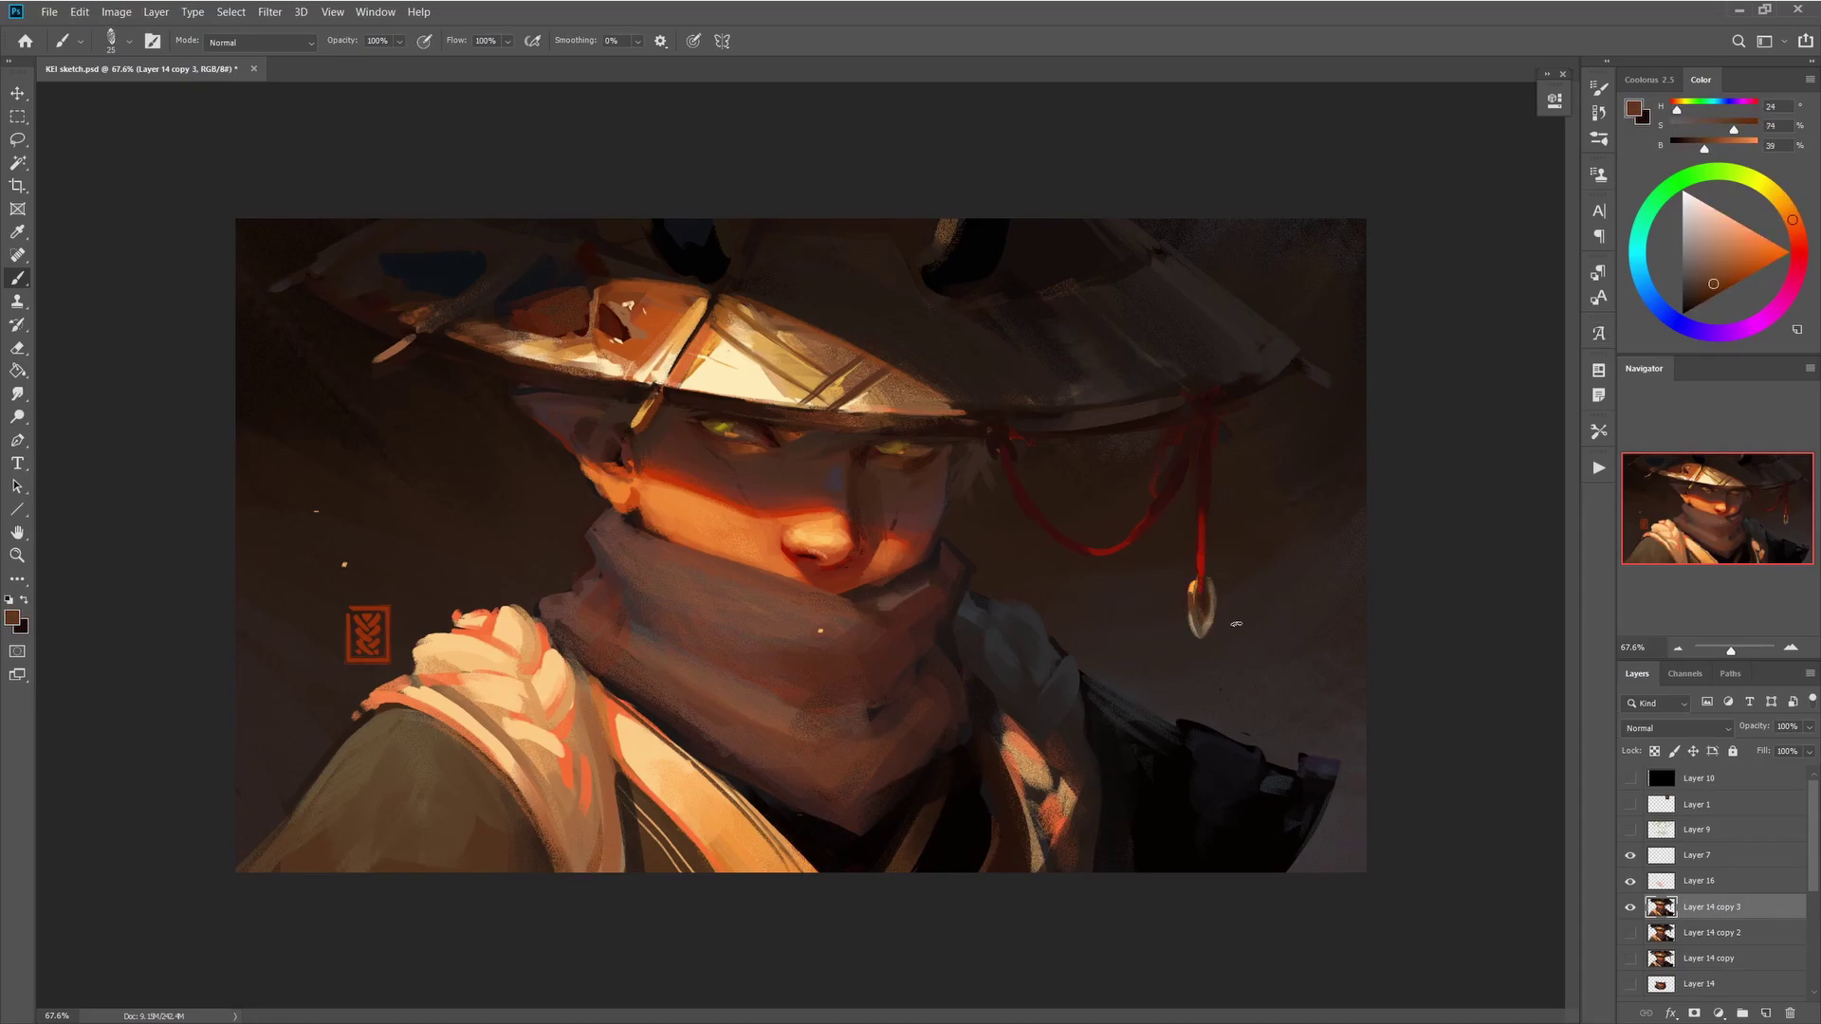
# - Darken the seams across the hat's lit brim with near-black brown and flip the canvas back horizontally
pyautogui.keyDown('alt'); pyautogui.click(894, 335); pyautogui.keyUp('alt')
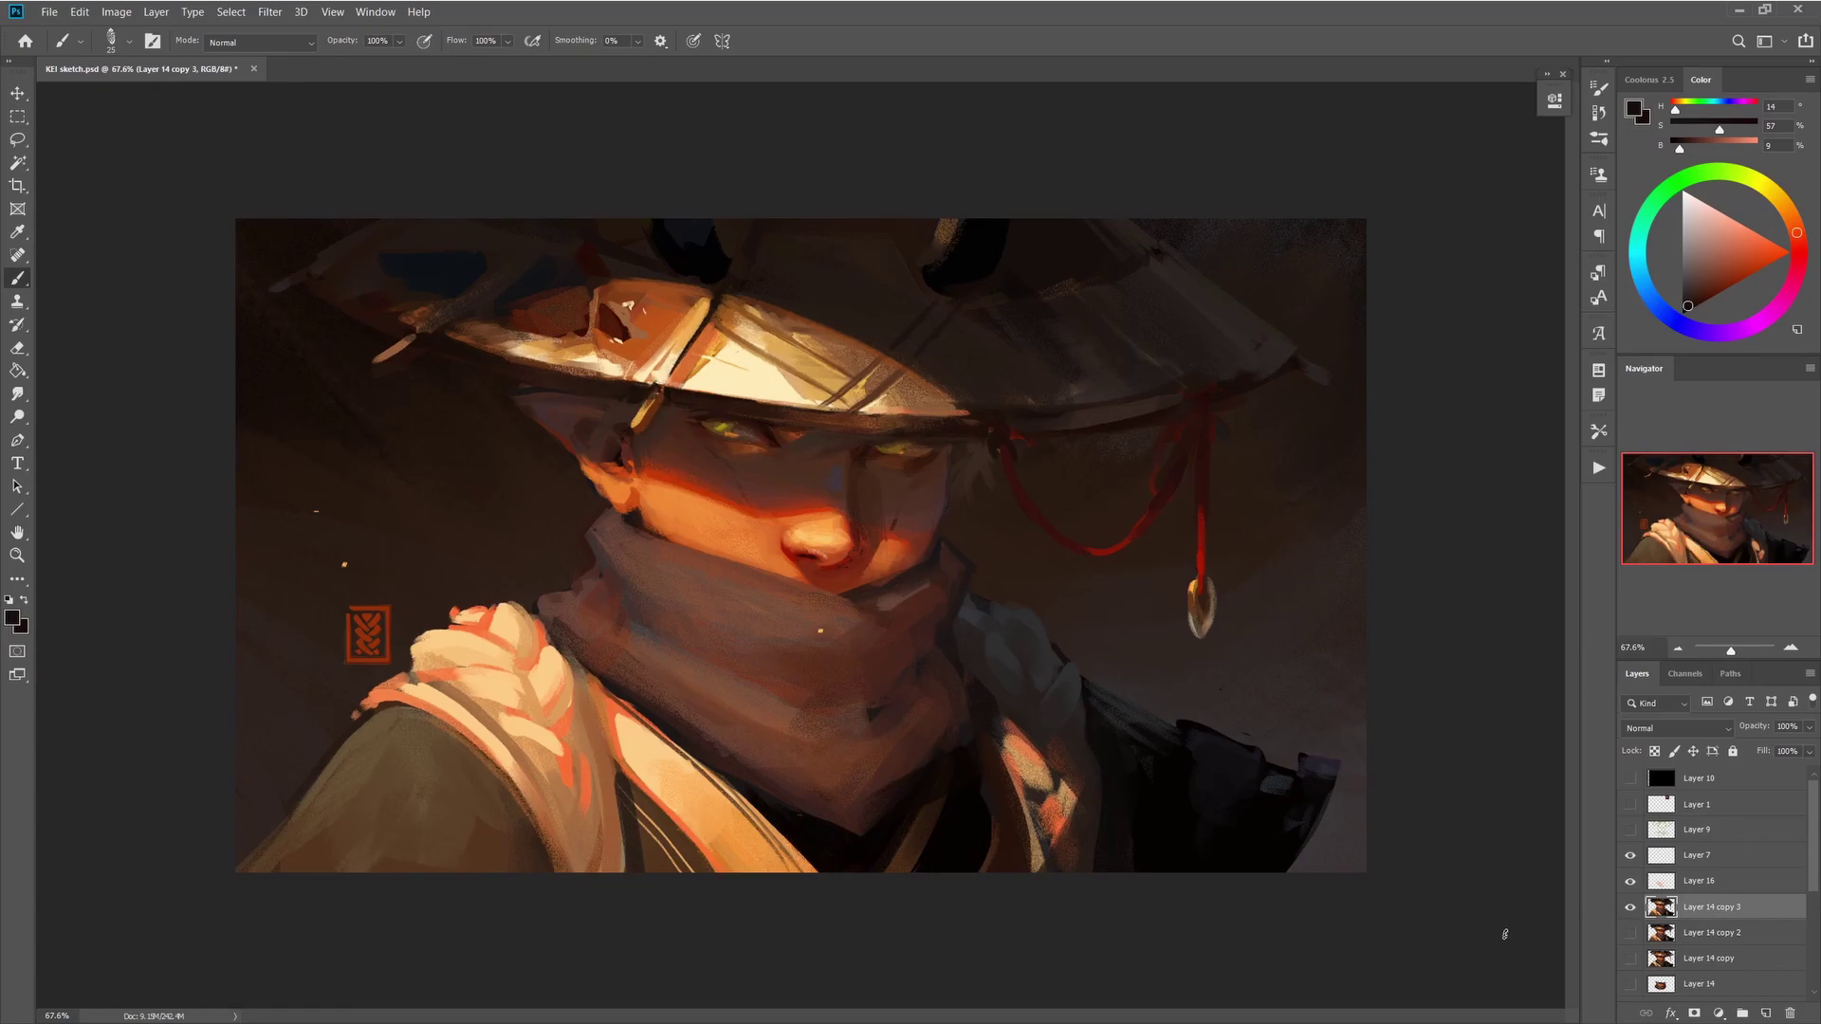
pyautogui.press('h')
pyautogui.keyDown('alt'); pyautogui.click(1297, 791); pyautogui.keyUp('alt')
pyautogui.press('z')
pyautogui.moveTo(1403, 748)
pyautogui.mouseDown()
pyautogui.moveTo(1359, 748)
pyautogui.moveTo(1420, 748)
pyautogui.mouseUp()
pyautogui.press('b')
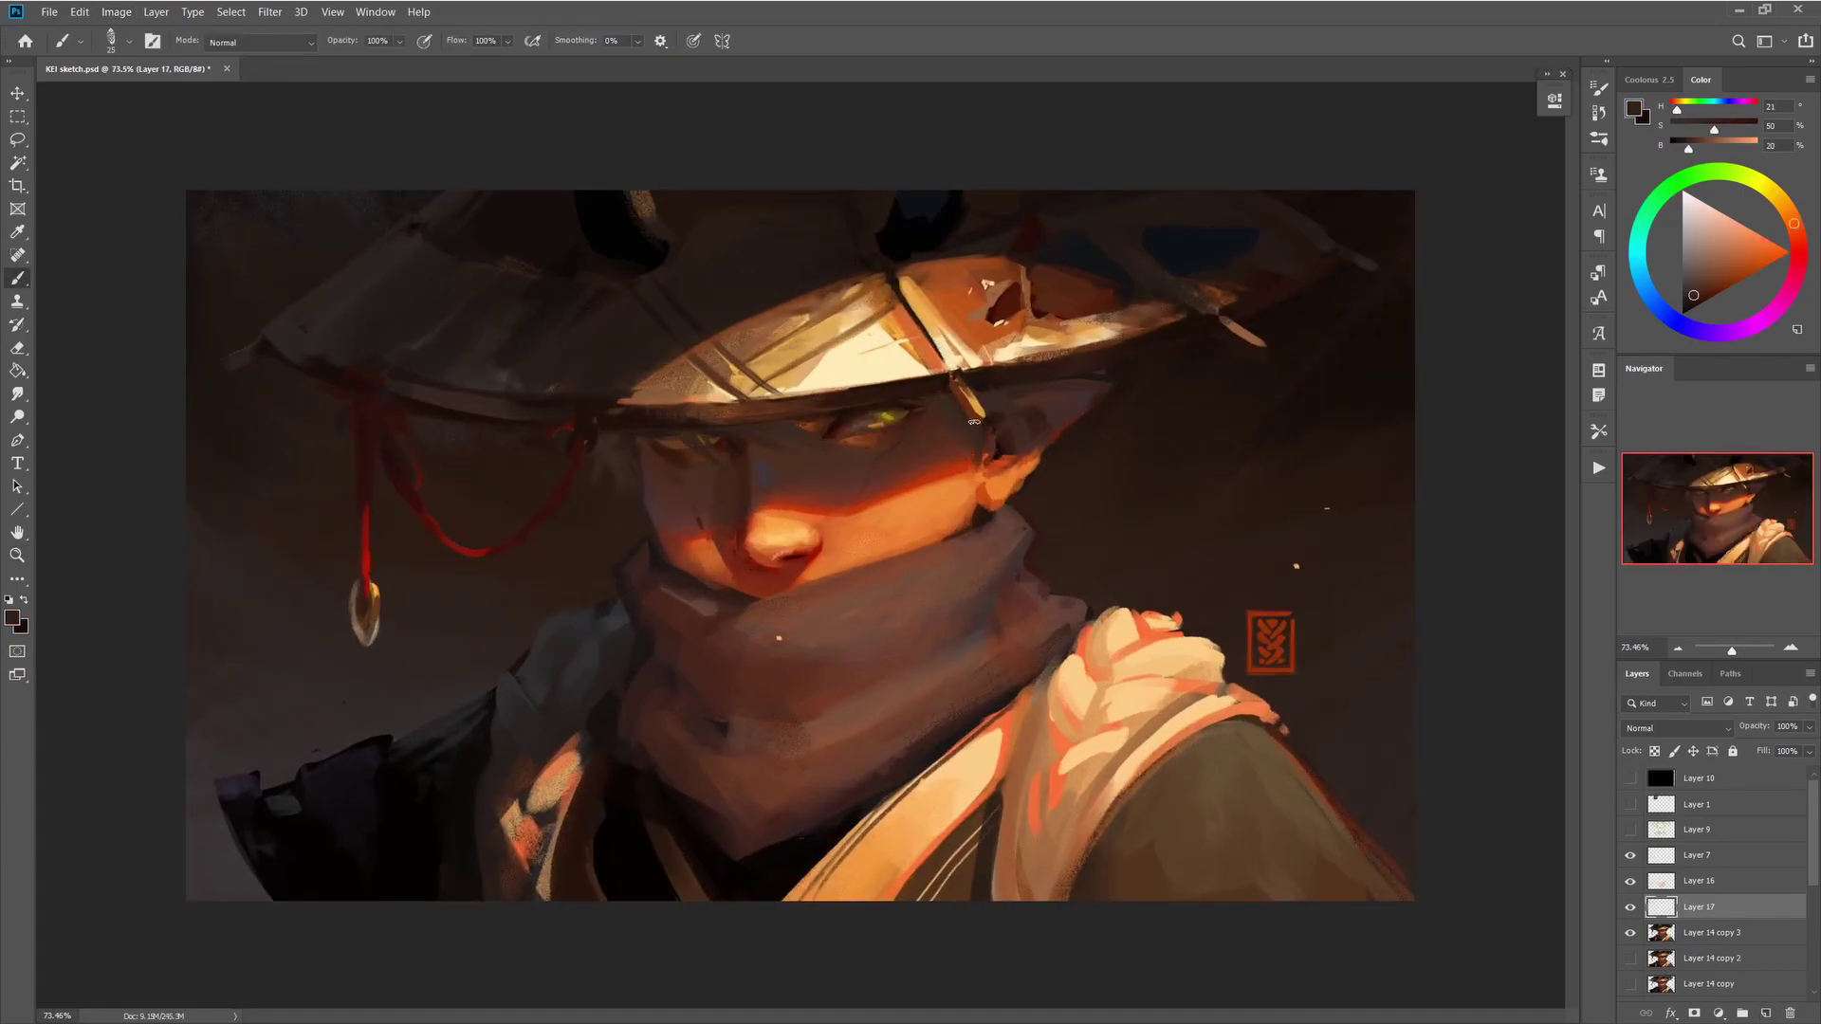
# - Add a new layer above Layer 14 copy 3 and paint a warm reddish rim along the lit sleeve's outer edge
pyautogui.click(1769, 1015)
pyautogui.keyDown('alt'); pyautogui.click(1035, 405); pyautogui.keyUp('alt')
pyautogui.keyDown('alt'); pyautogui.click(1087, 590); pyautogui.keyUp('alt')
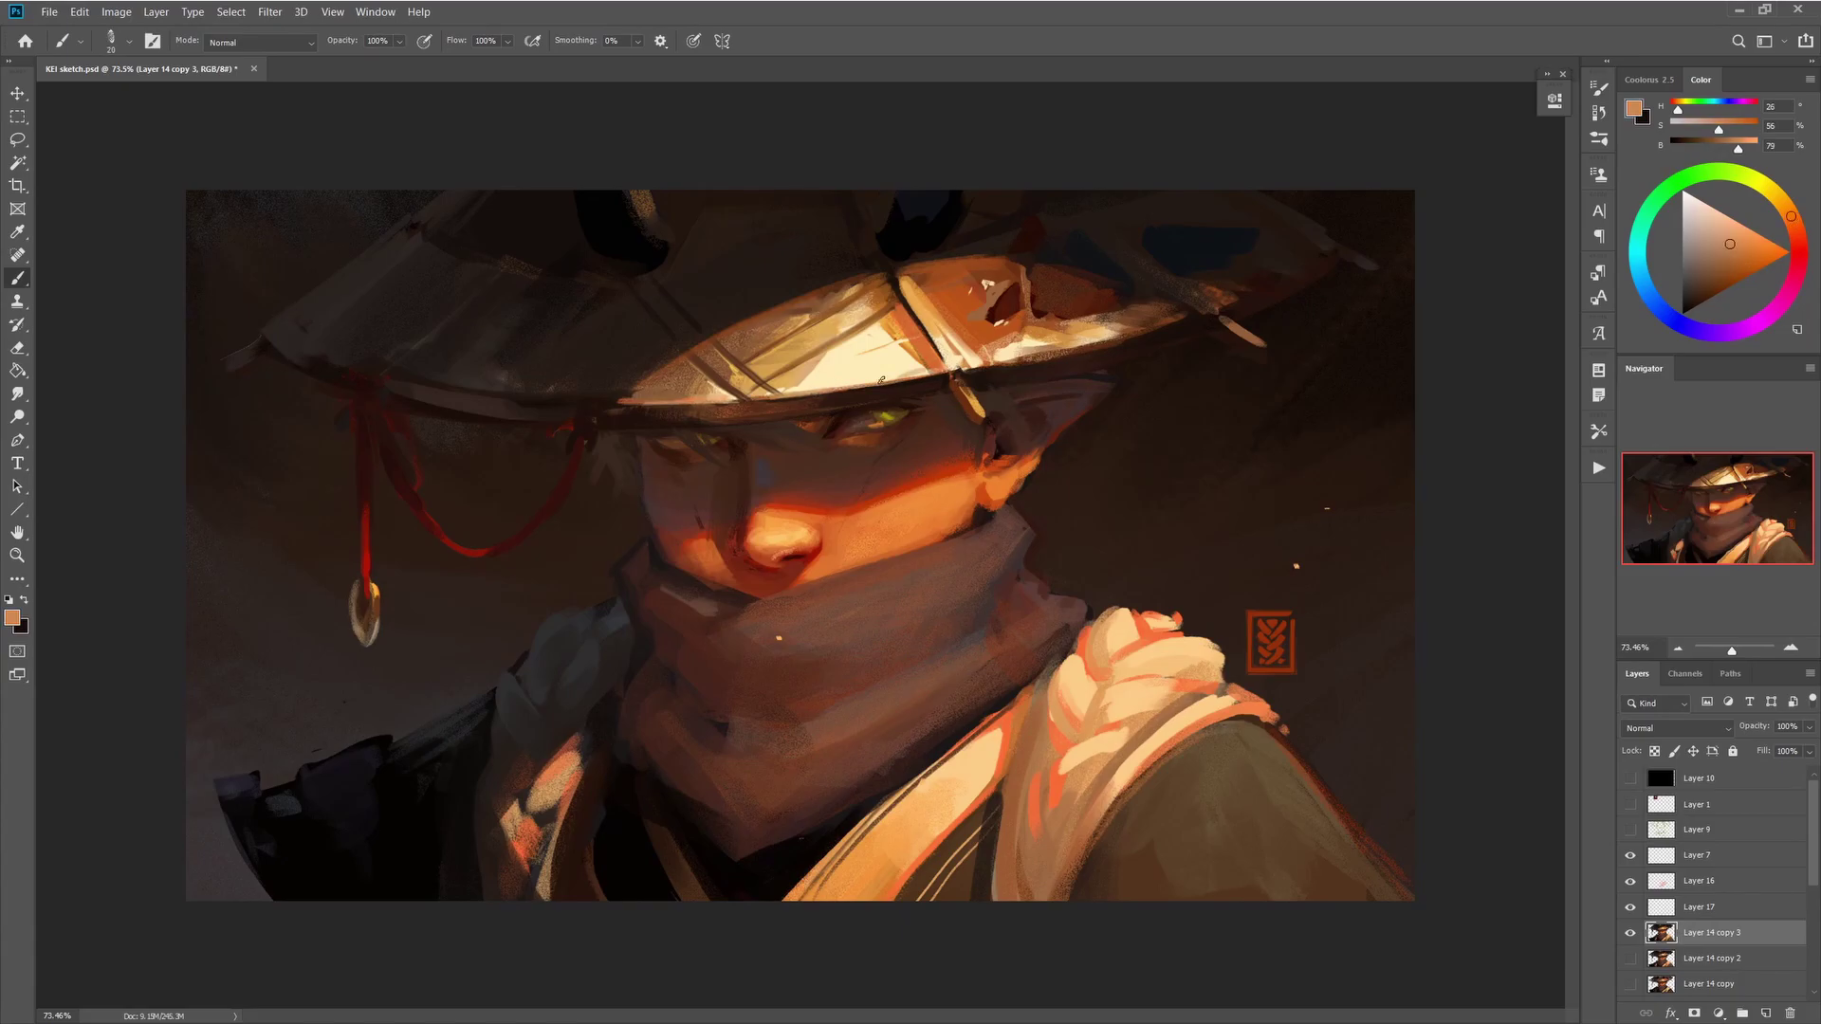
# - Darken the hat's crown, horns and blue patches with sampled near-black browns using progressively larger brushes
pyautogui.keyDown('alt'); pyautogui.click(881, 380); pyautogui.keyUp('alt')
pyautogui.press(']')
pyautogui.press(']')
pyautogui.press(']')
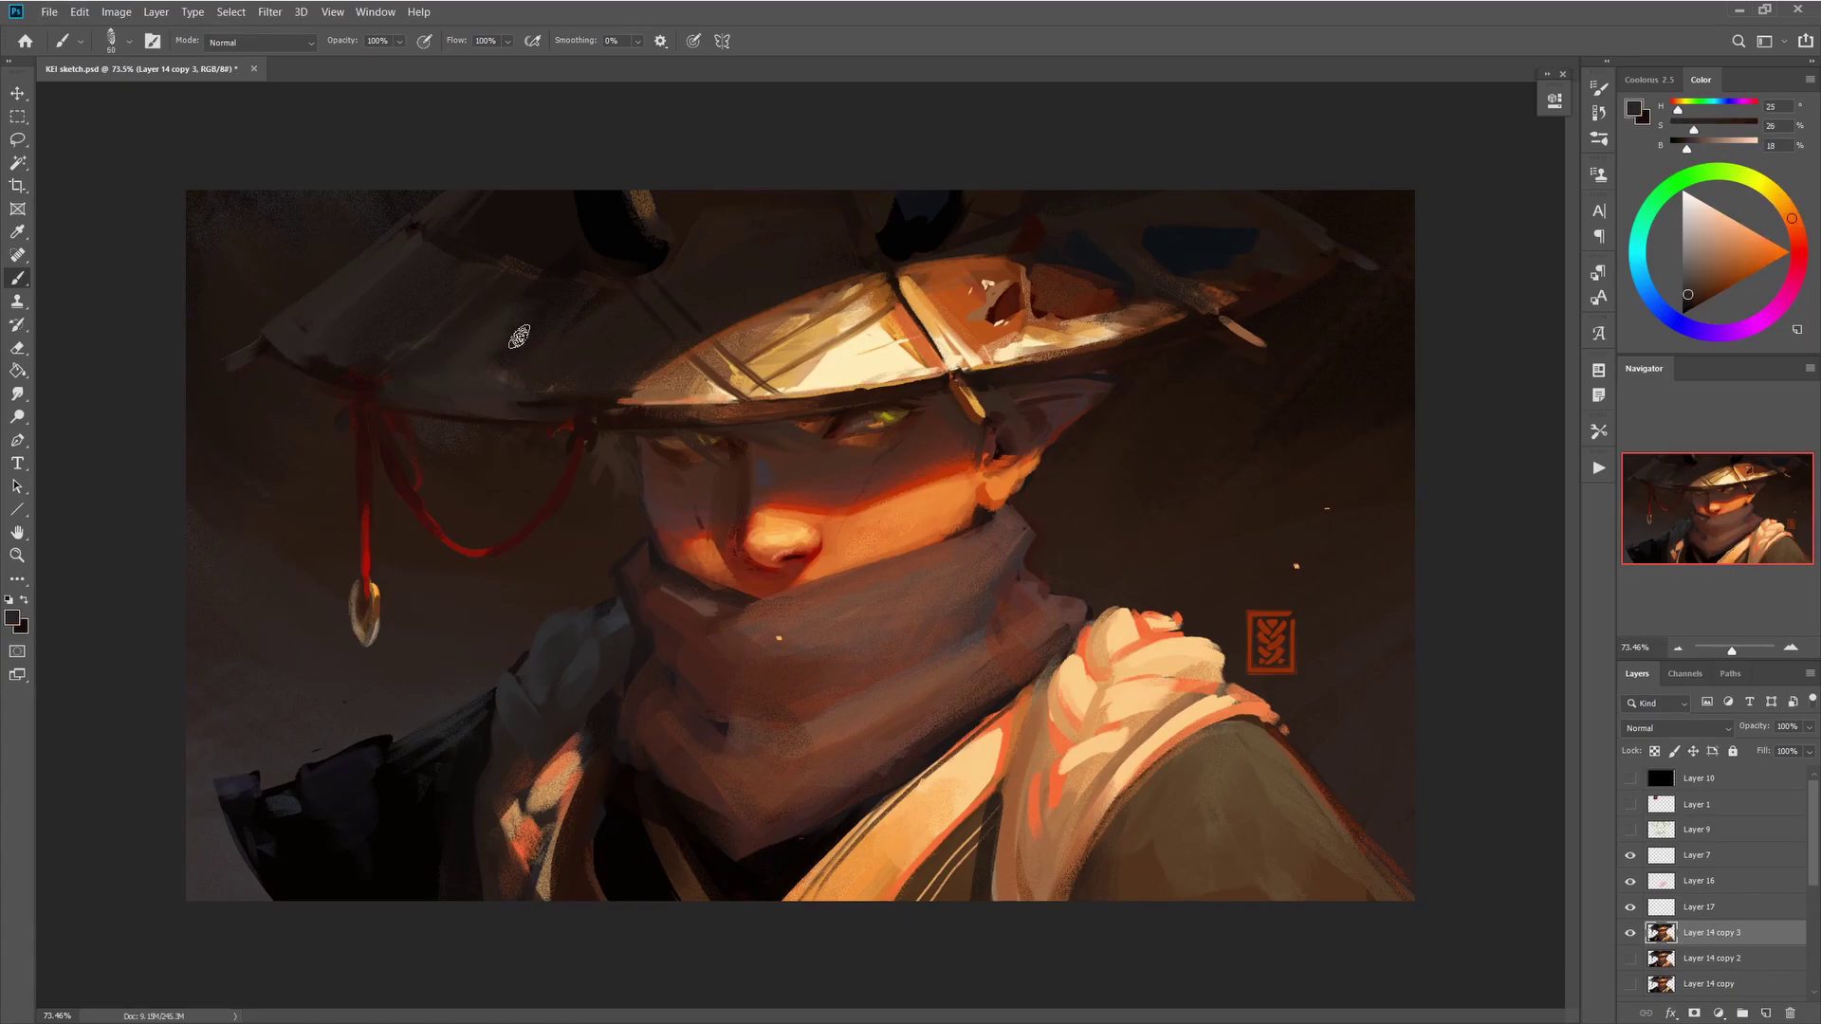
pyautogui.keyDown('alt'); pyautogui.click(323, 369); pyautogui.keyUp('alt')
pyautogui.keyDown('alt'); pyautogui.click(1360, 223); pyautogui.keyUp('alt')
pyautogui.press(']')
pyautogui.press(']')
pyautogui.press(']')
pyautogui.press(']')
pyautogui.press(']')
pyautogui.press(']')
pyautogui.press(']')
pyautogui.press(']')
pyautogui.press(']')
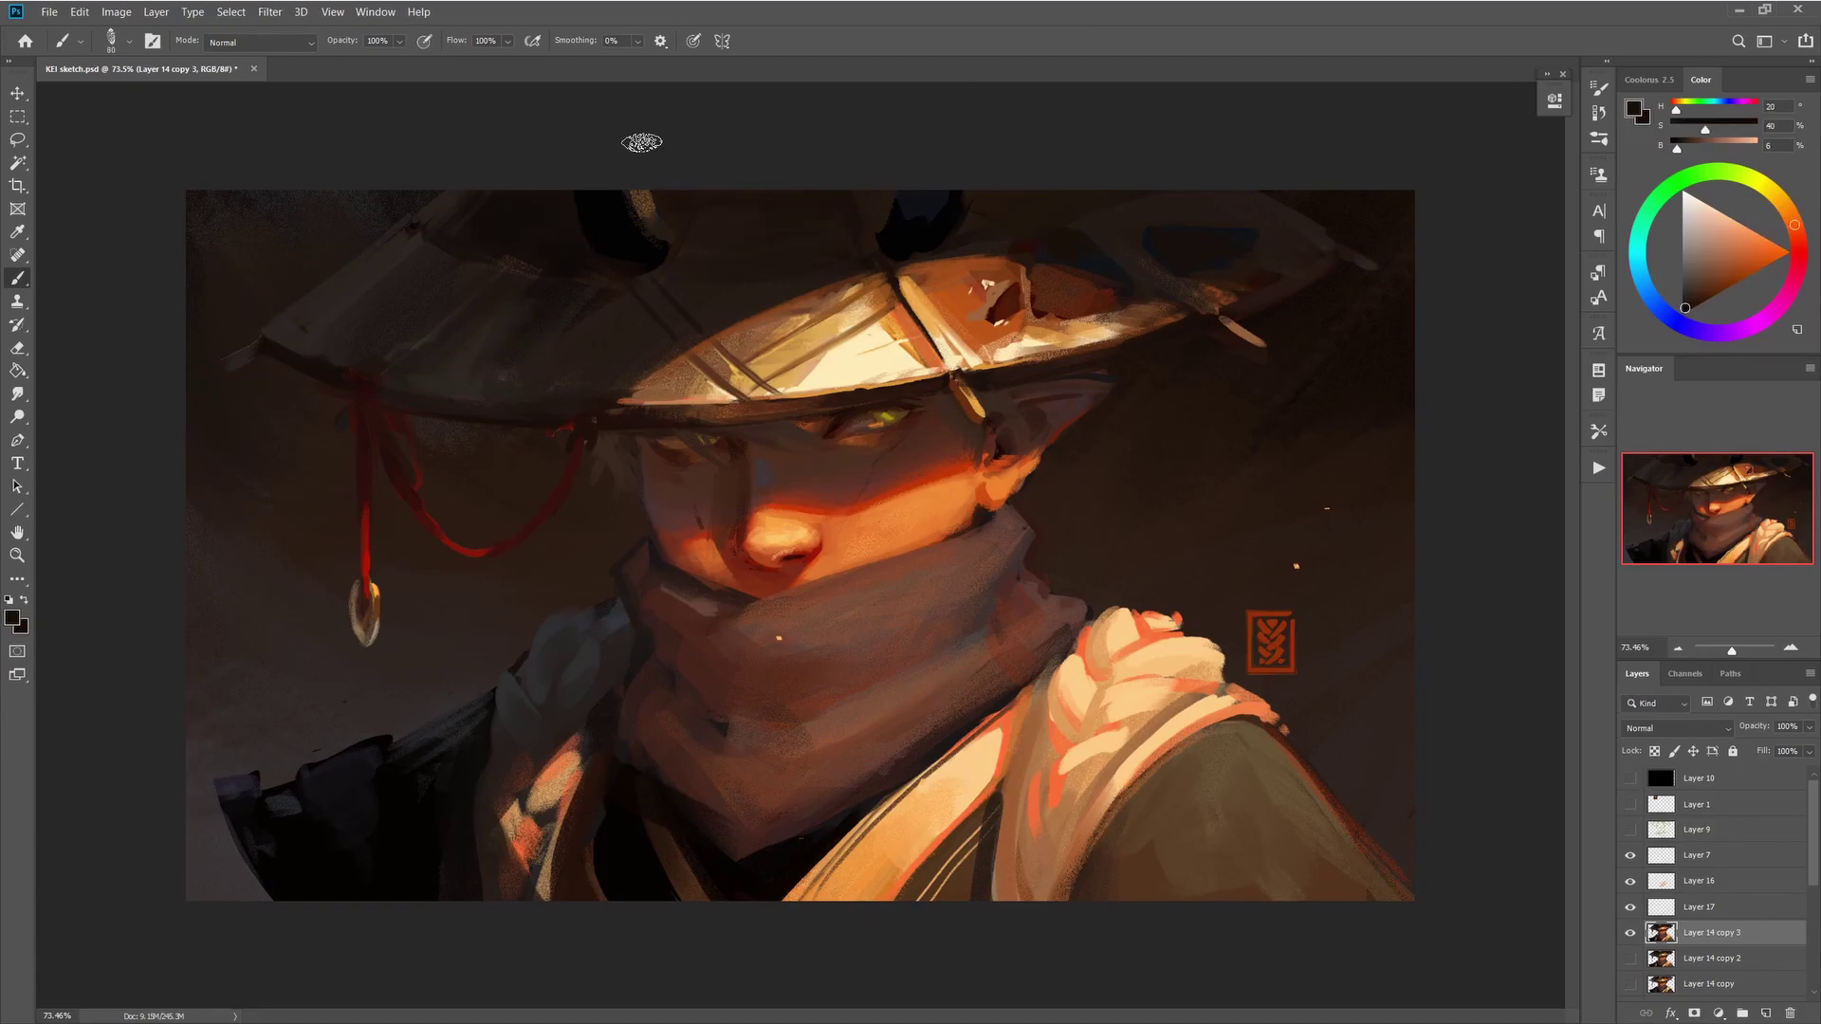
pyautogui.keyDown('alt'); pyautogui.click(953, 196); pyautogui.keyUp('alt')
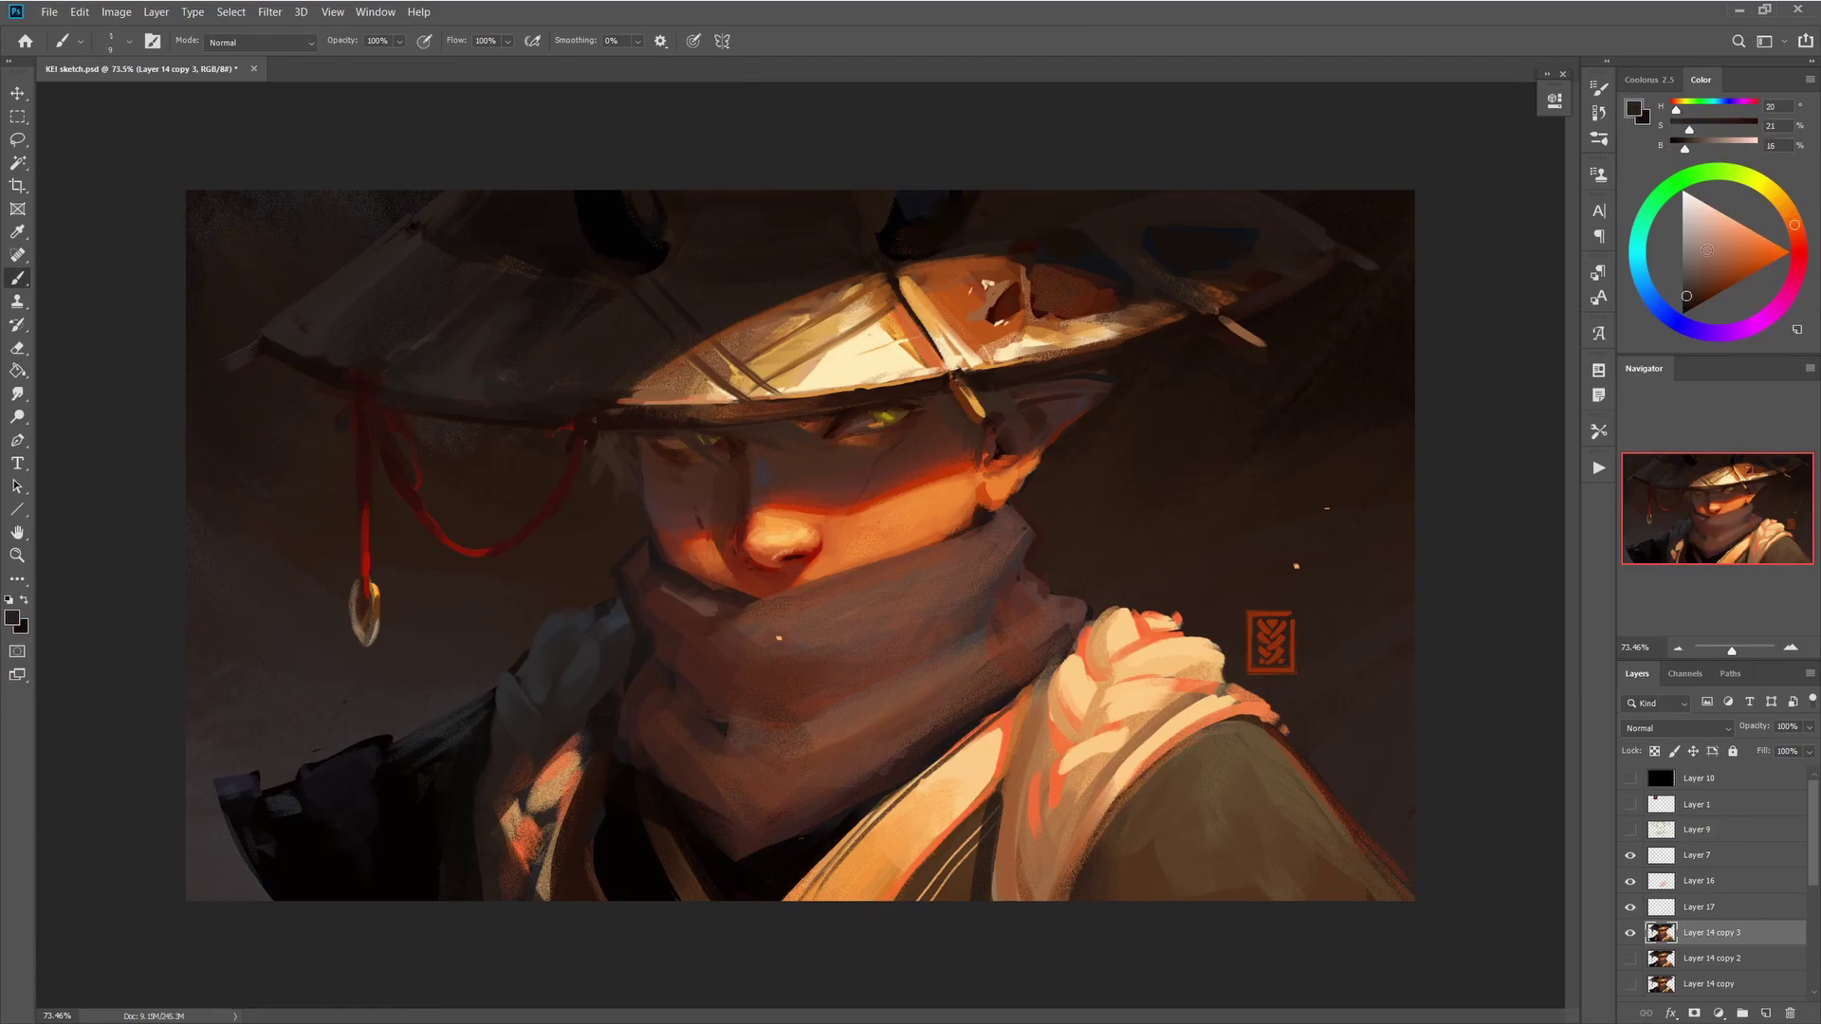
# - Refine the hat's shaded outline, the lit sleeve and the shoulder braid with sampled grey, brown and orange tones
pyautogui.press(']')
pyautogui.keyDown('alt'); pyautogui.click(1110, 830); pyautogui.keyUp('alt')
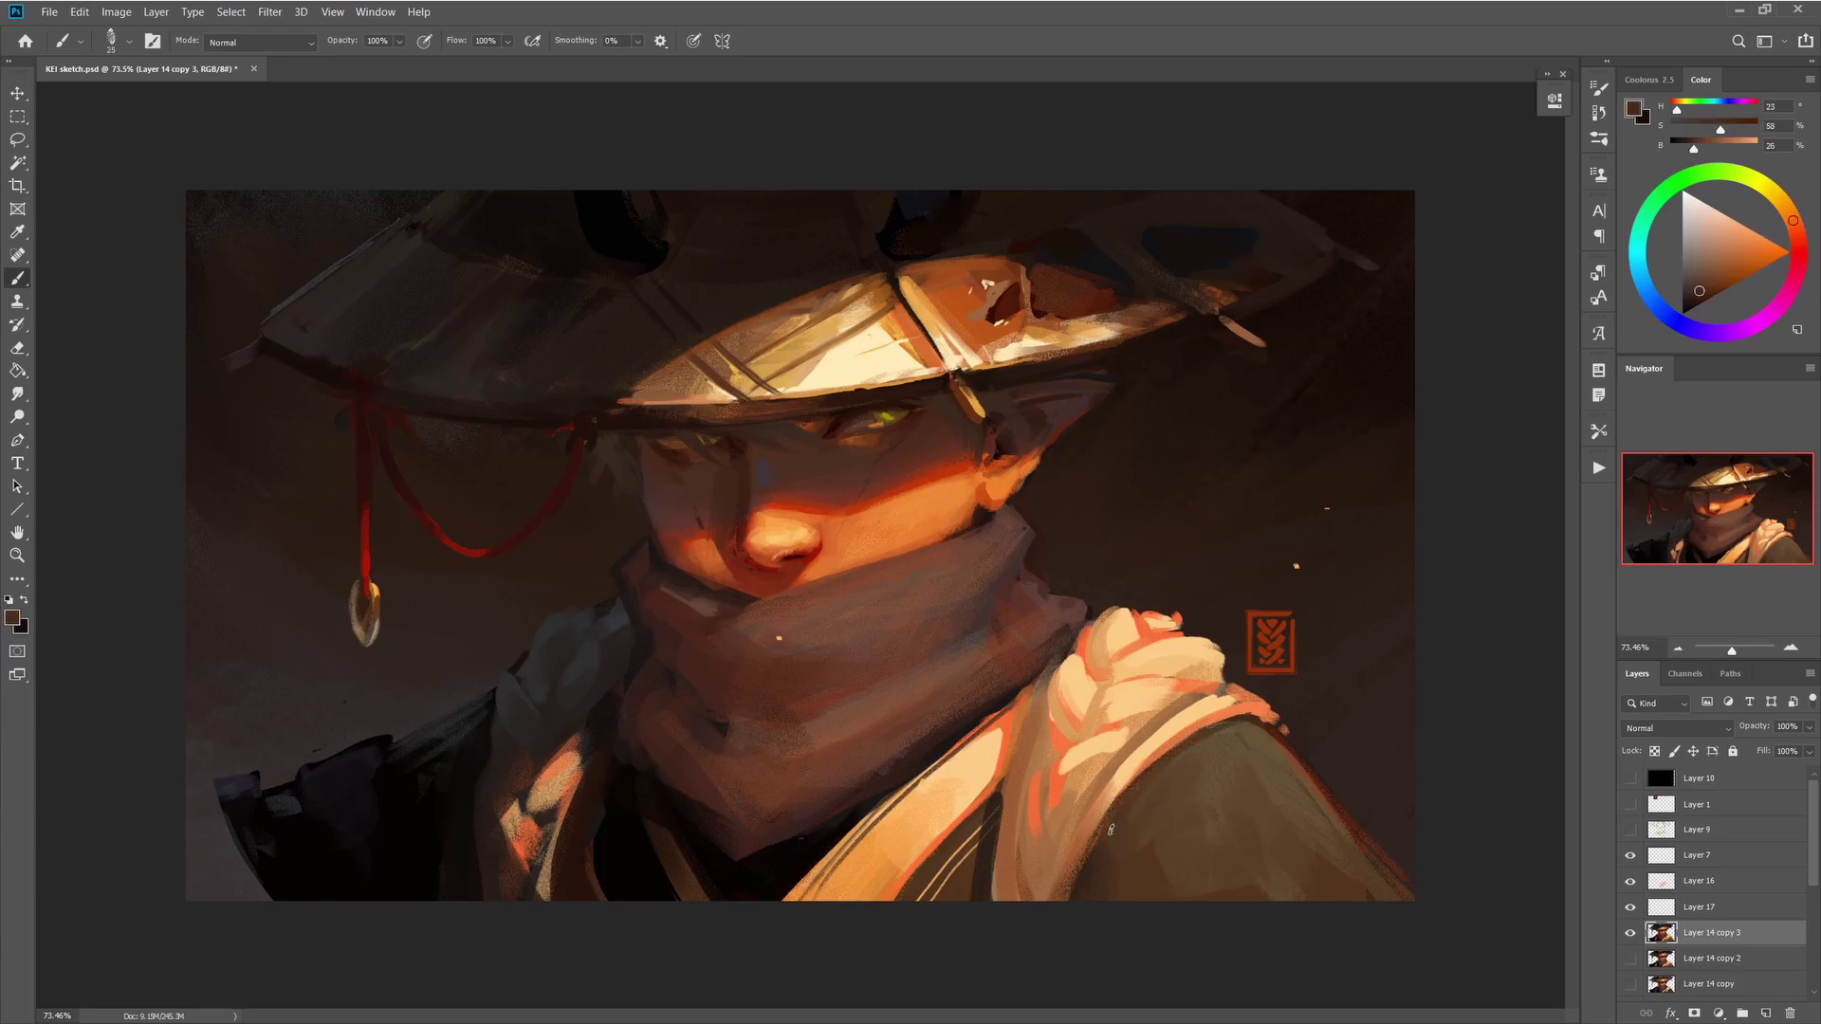
pyautogui.press(']')
pyautogui.keyDown('alt'); pyautogui.click(1224, 712); pyautogui.keyUp('alt')
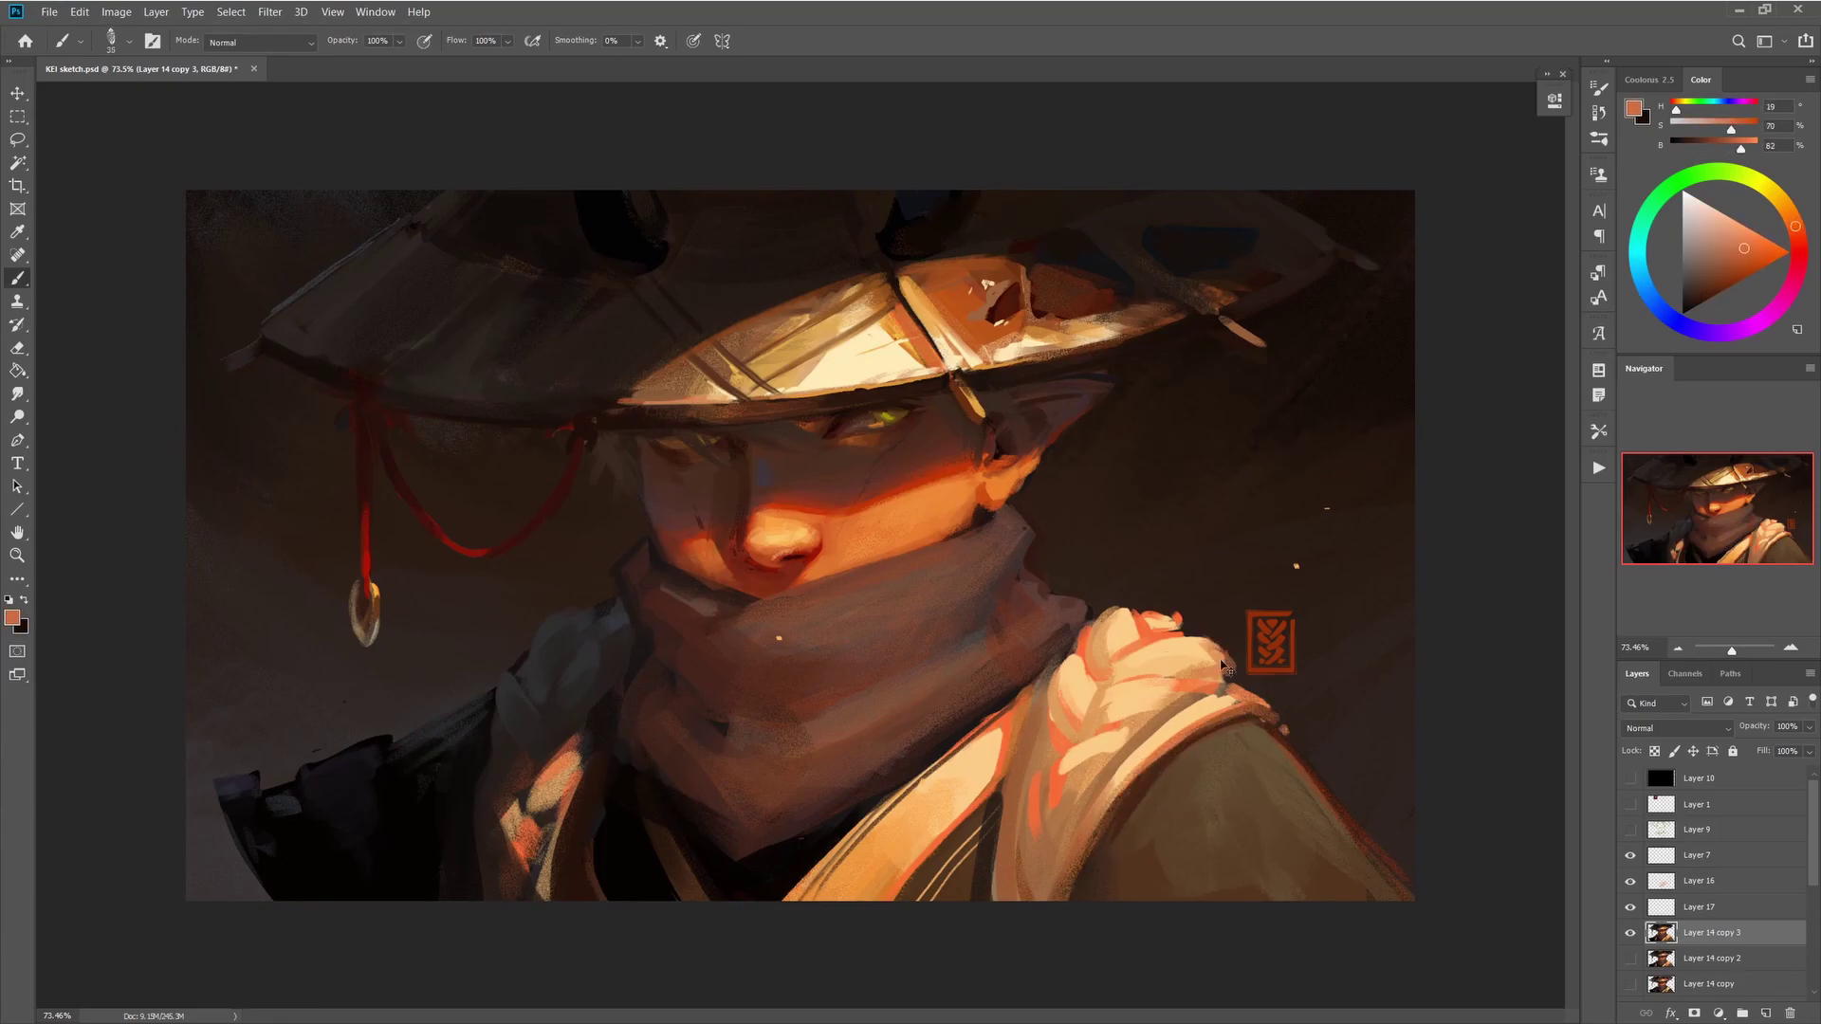
pyautogui.keyDown('alt'); pyautogui.click(1186, 675); pyautogui.keyUp('alt')
pyautogui.press('[')
pyautogui.press('[')
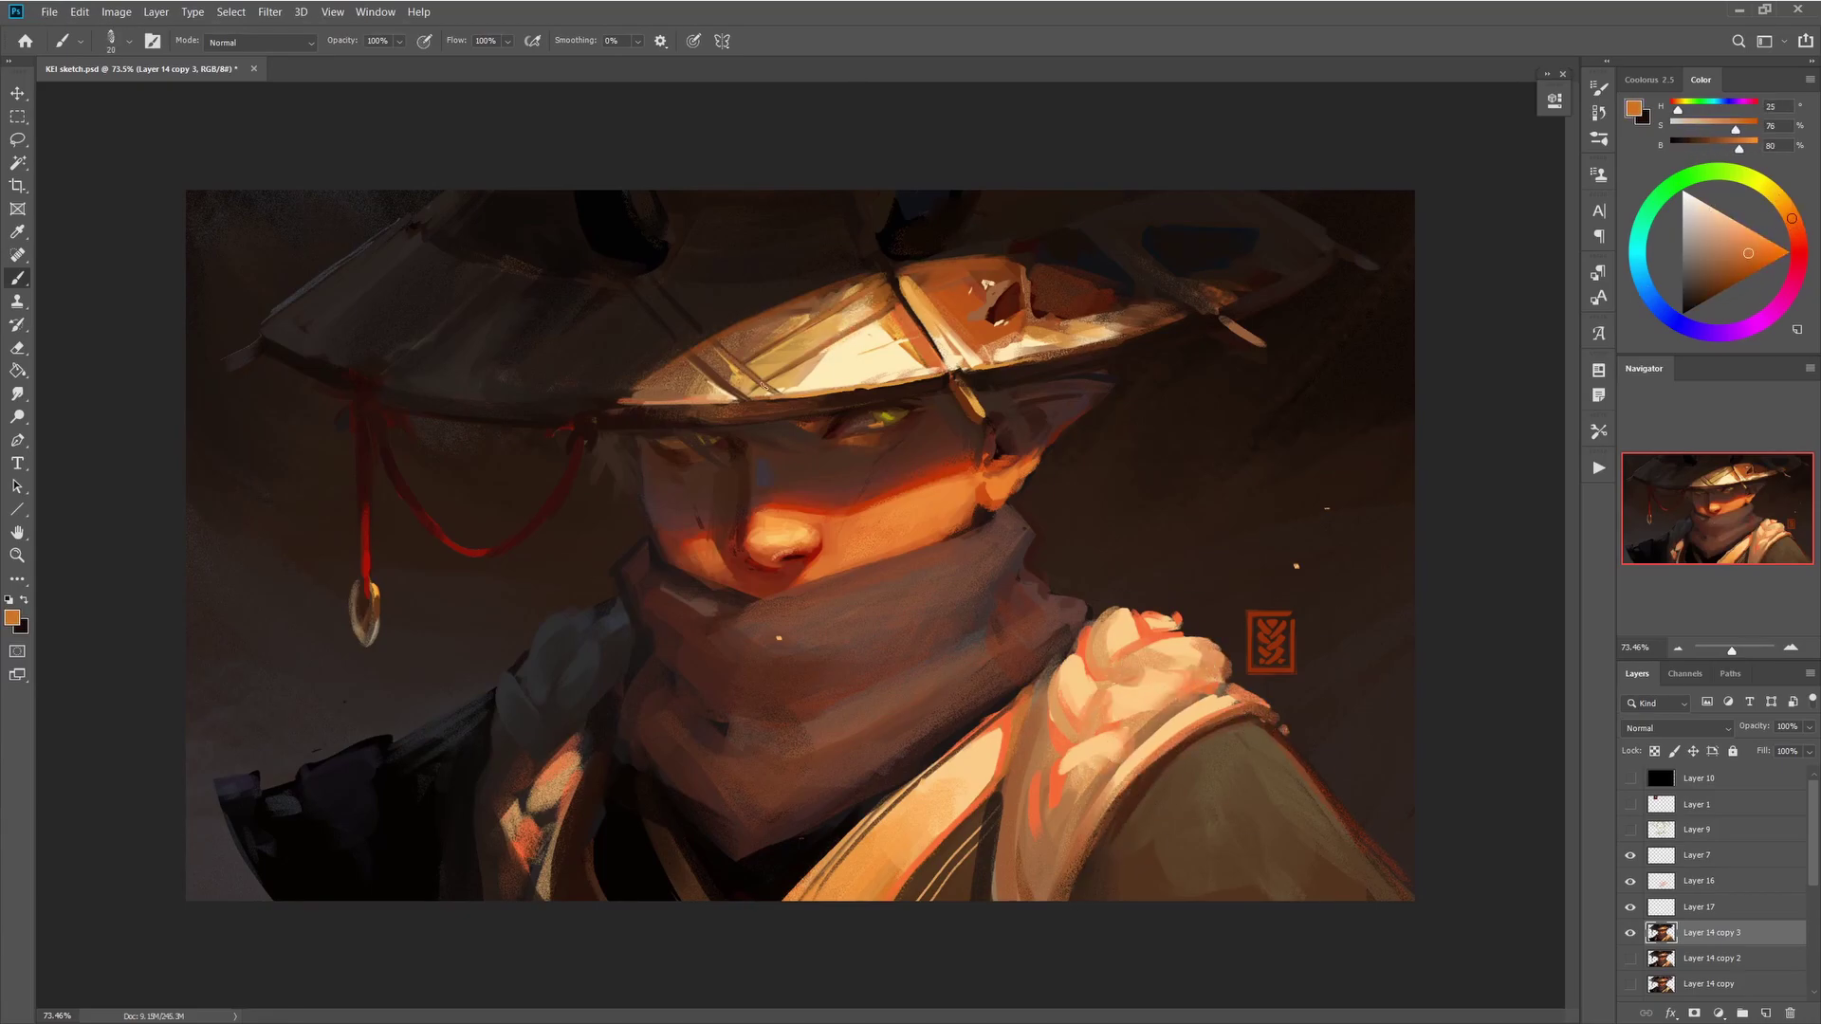
# - Redraw the crossing straw strips and soften the orange area on the hat's lit brim with sampled browns
pyautogui.keyDown('alt'); pyautogui.click(872, 296); pyautogui.keyUp('alt')
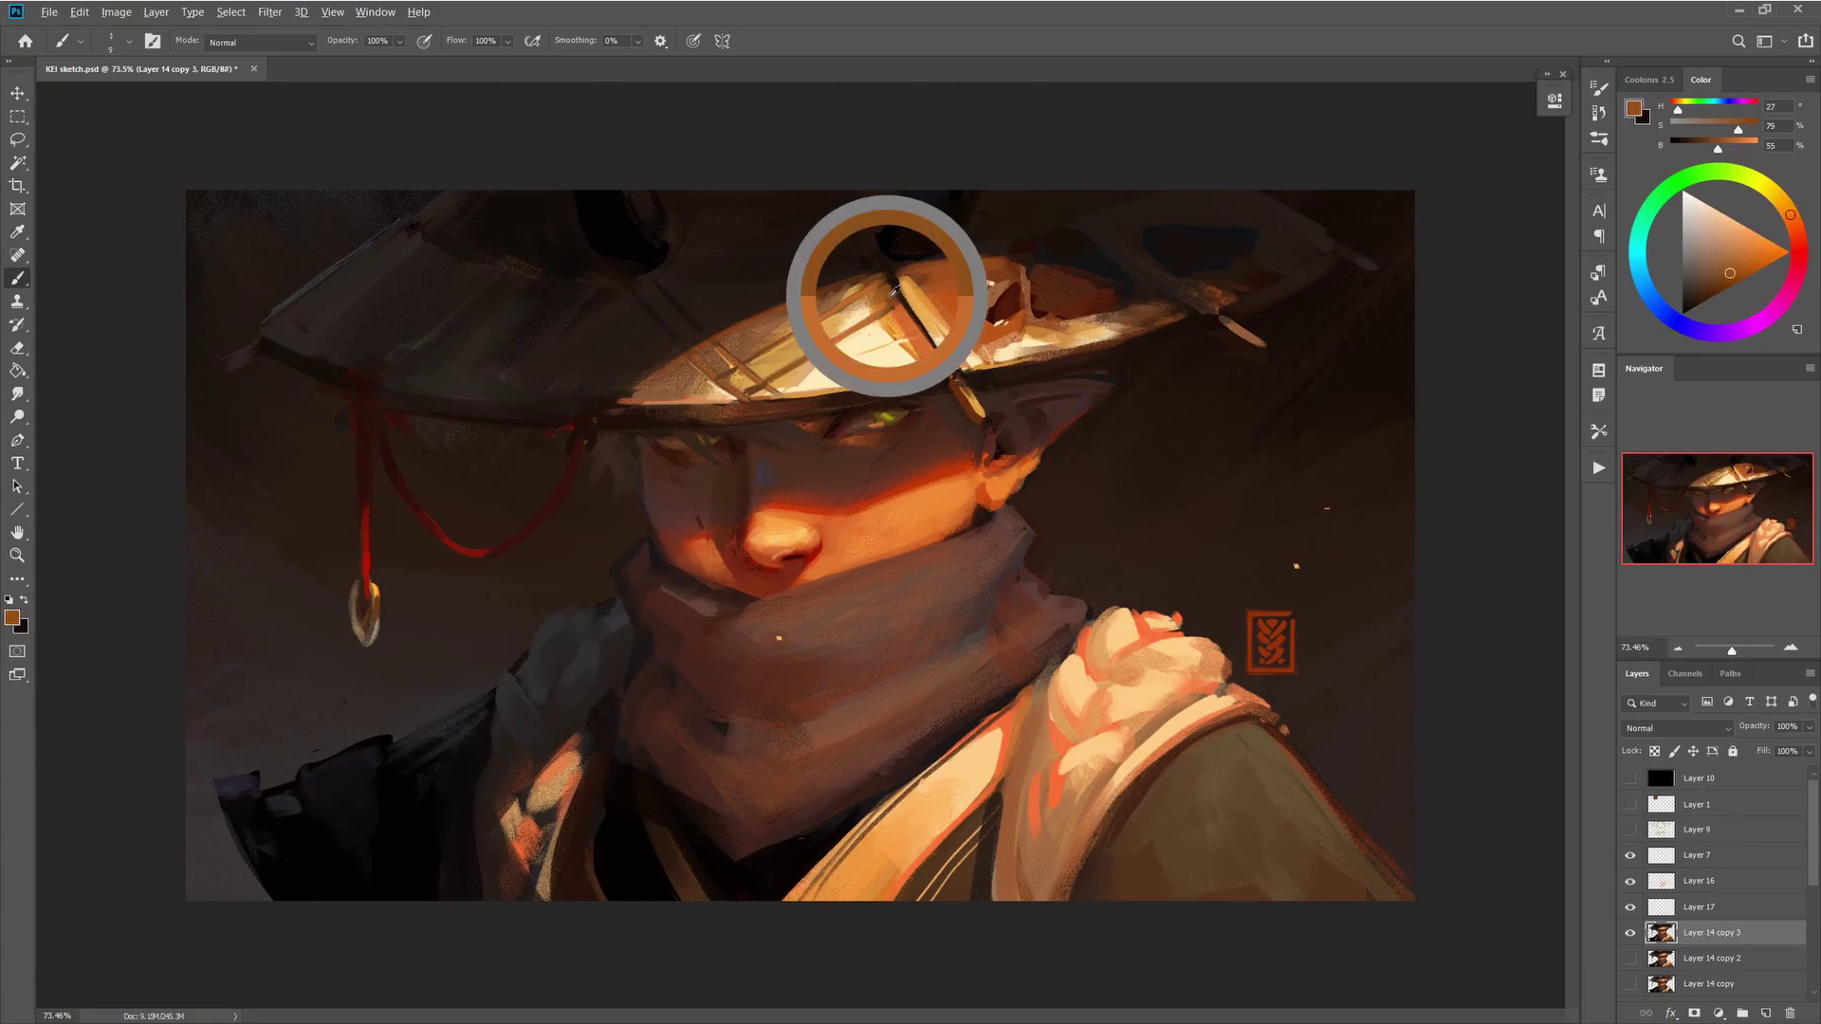
pyautogui.keyDown('alt'); pyautogui.click(973, 276); pyautogui.keyUp('alt')
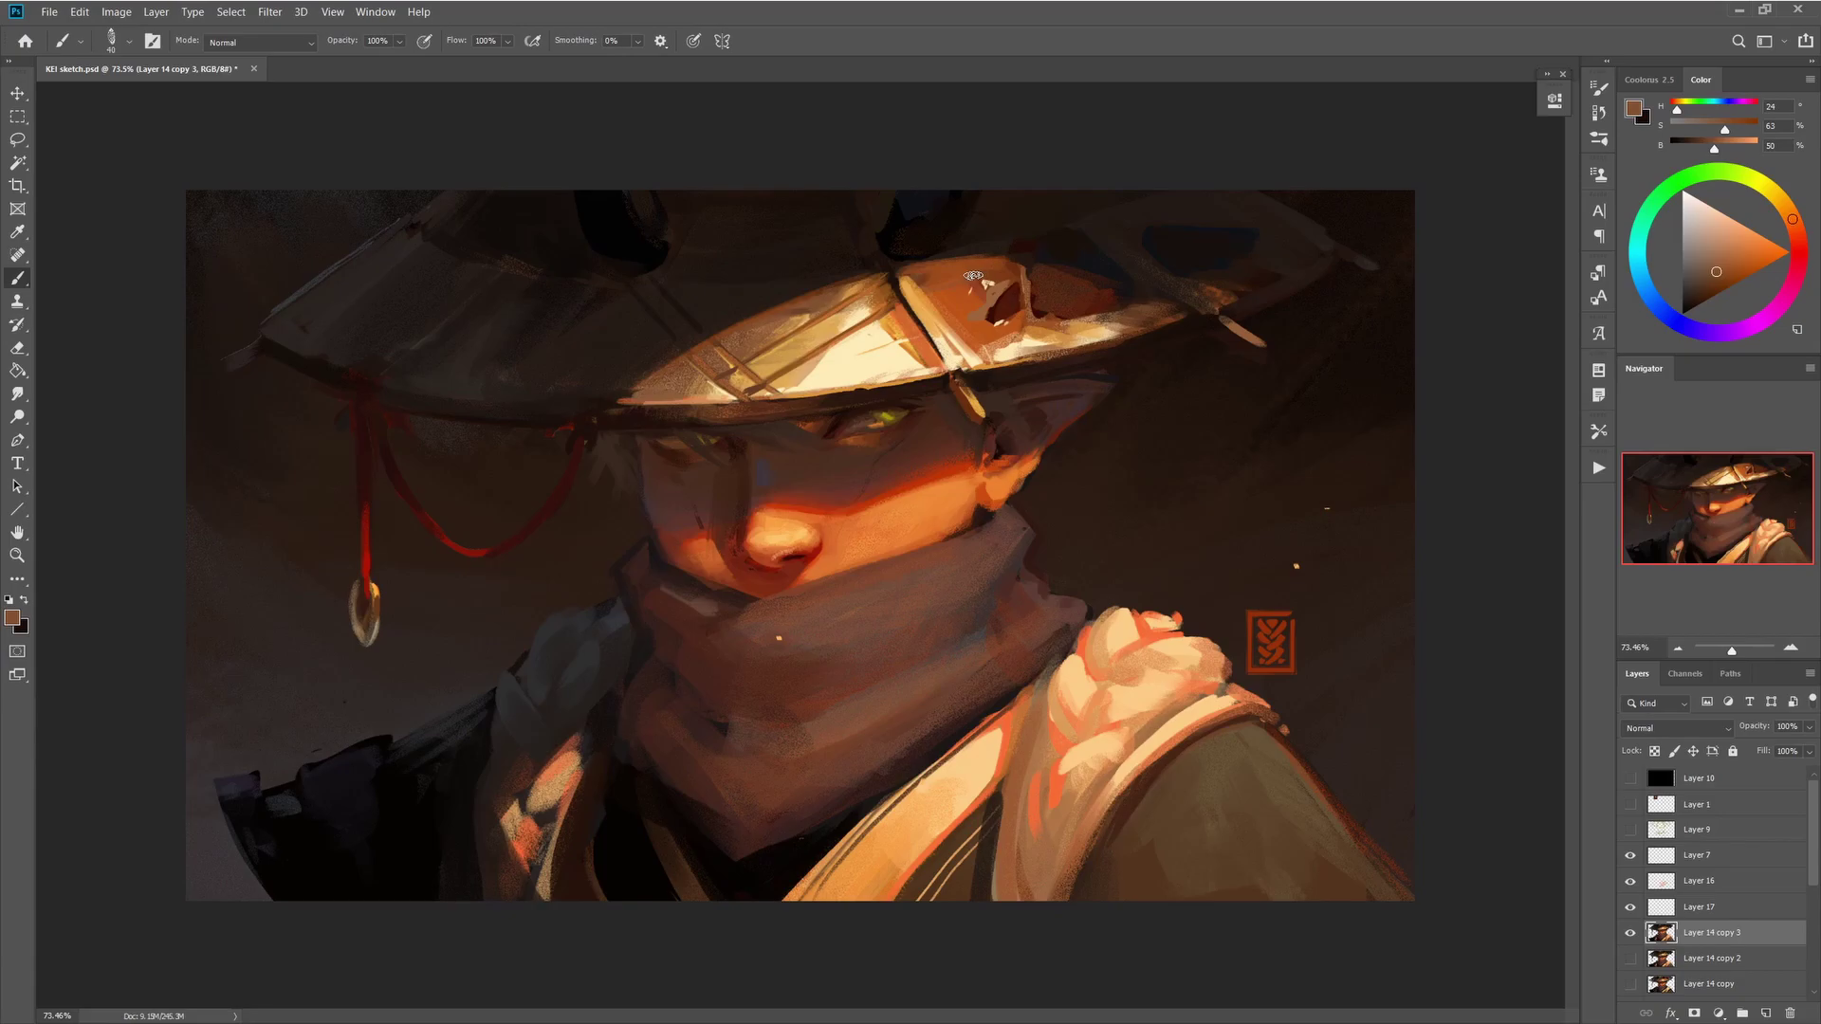
pyautogui.press('[')
# - Refine the pointed ear and the skin beside it with sampled reddish browns, near-black brown and orange, varying the brush size
pyautogui.keyDown('alt'); pyautogui.click(1126, 489); pyautogui.keyUp('alt')
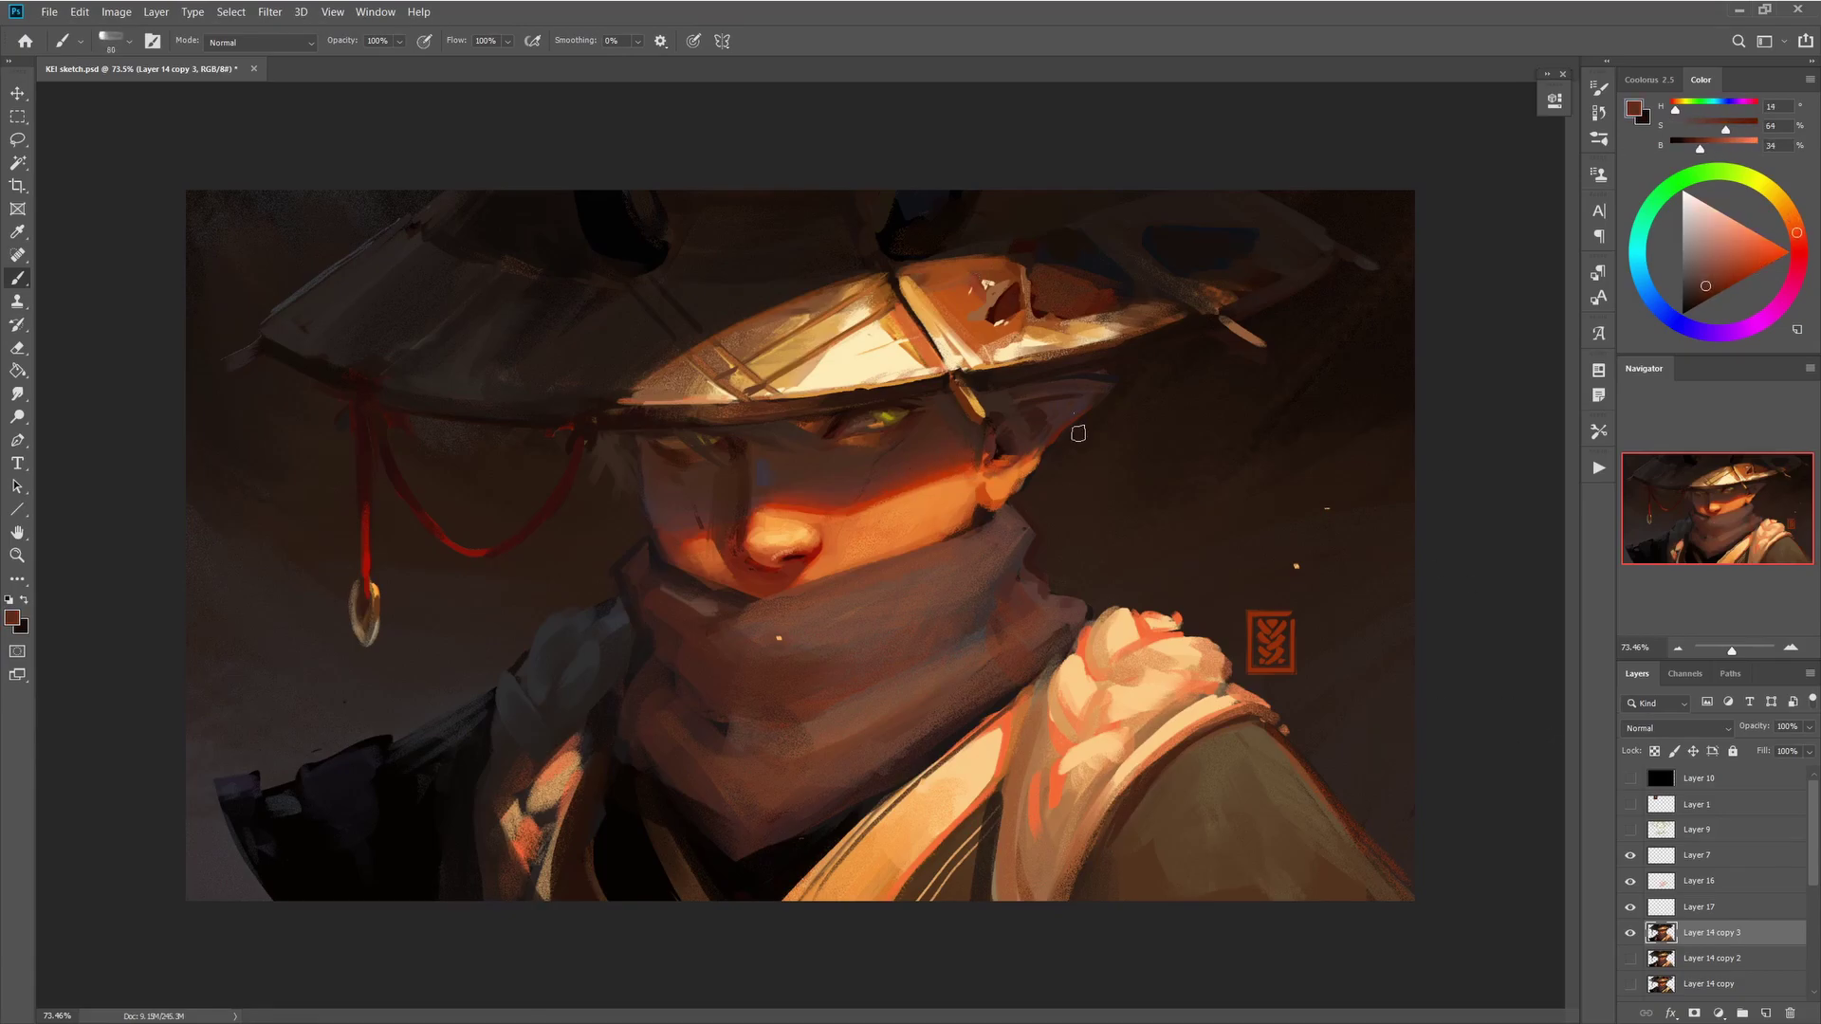
pyautogui.keyDown('alt'); pyautogui.click(981, 498); pyautogui.keyUp('alt')
pyautogui.press('[')
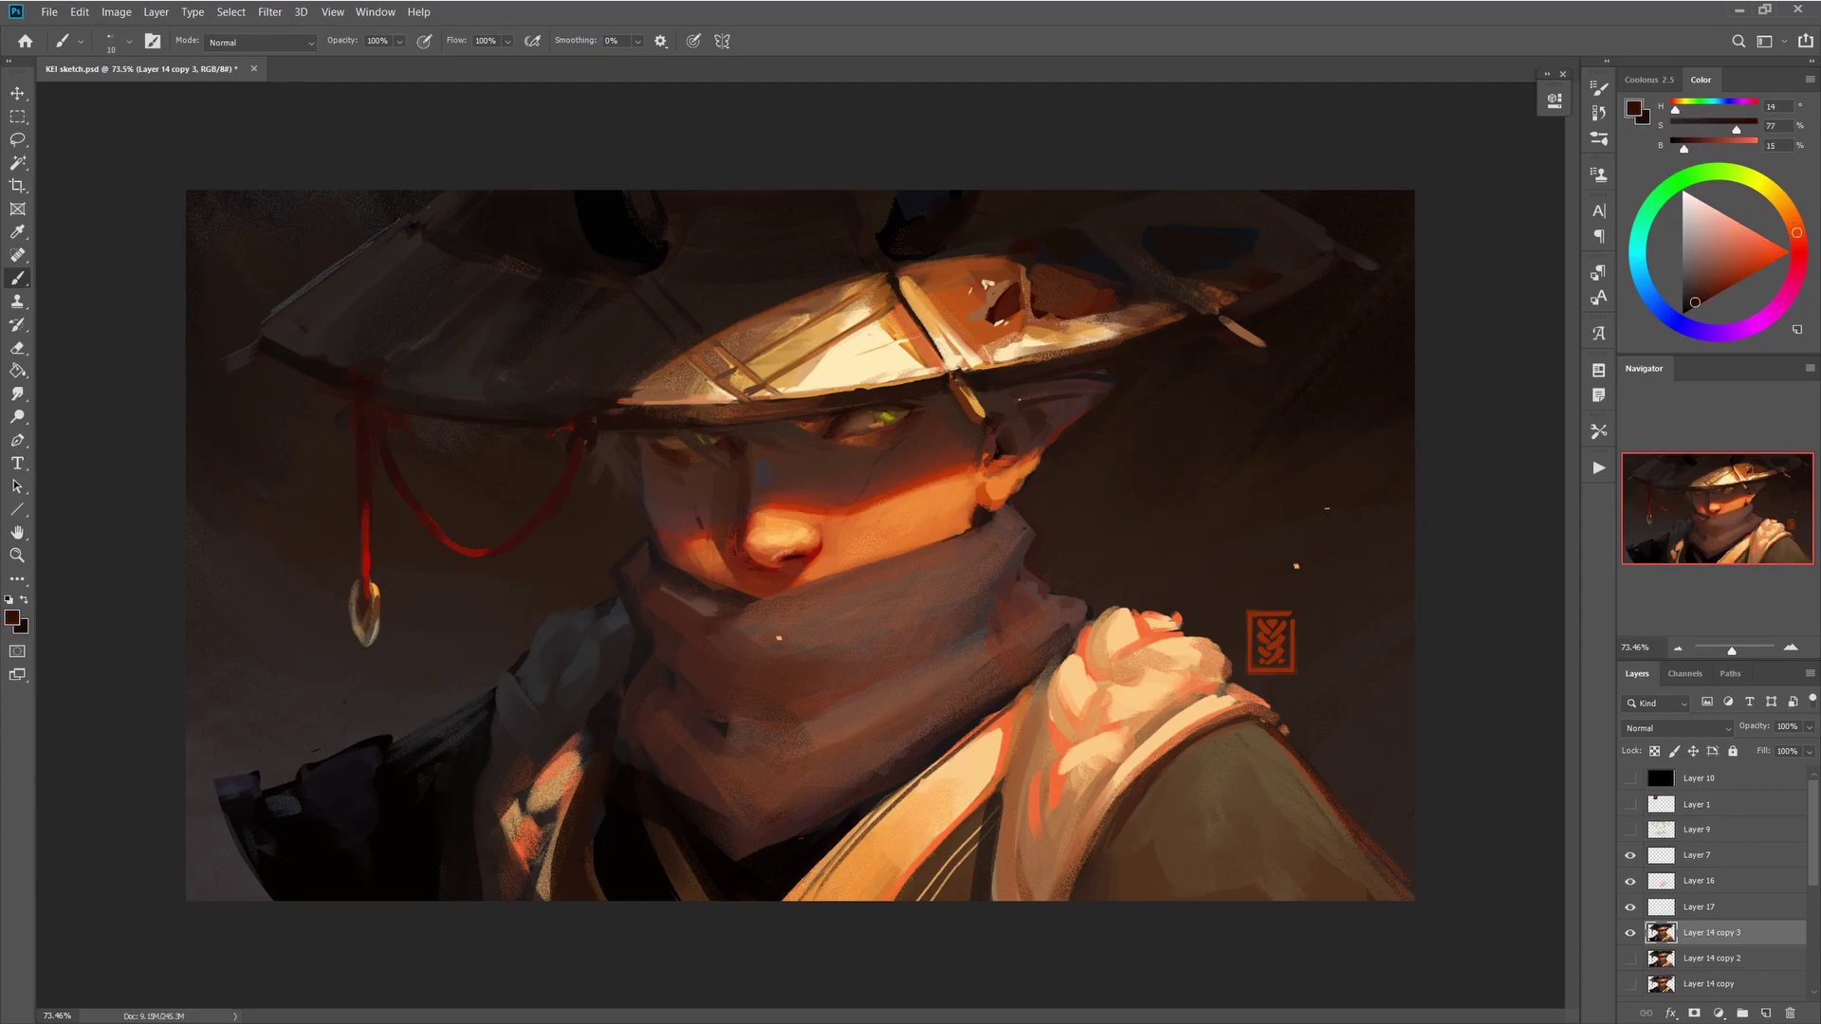
pyautogui.press(']')
pyautogui.press(']')
pyautogui.press(']')
pyautogui.press(']')
pyautogui.press(']')
pyautogui.keyDown('alt'); pyautogui.click(850, 429); pyautogui.keyUp('alt')
pyautogui.keyDown('alt'); pyautogui.click(1032, 385); pyautogui.keyUp('alt')
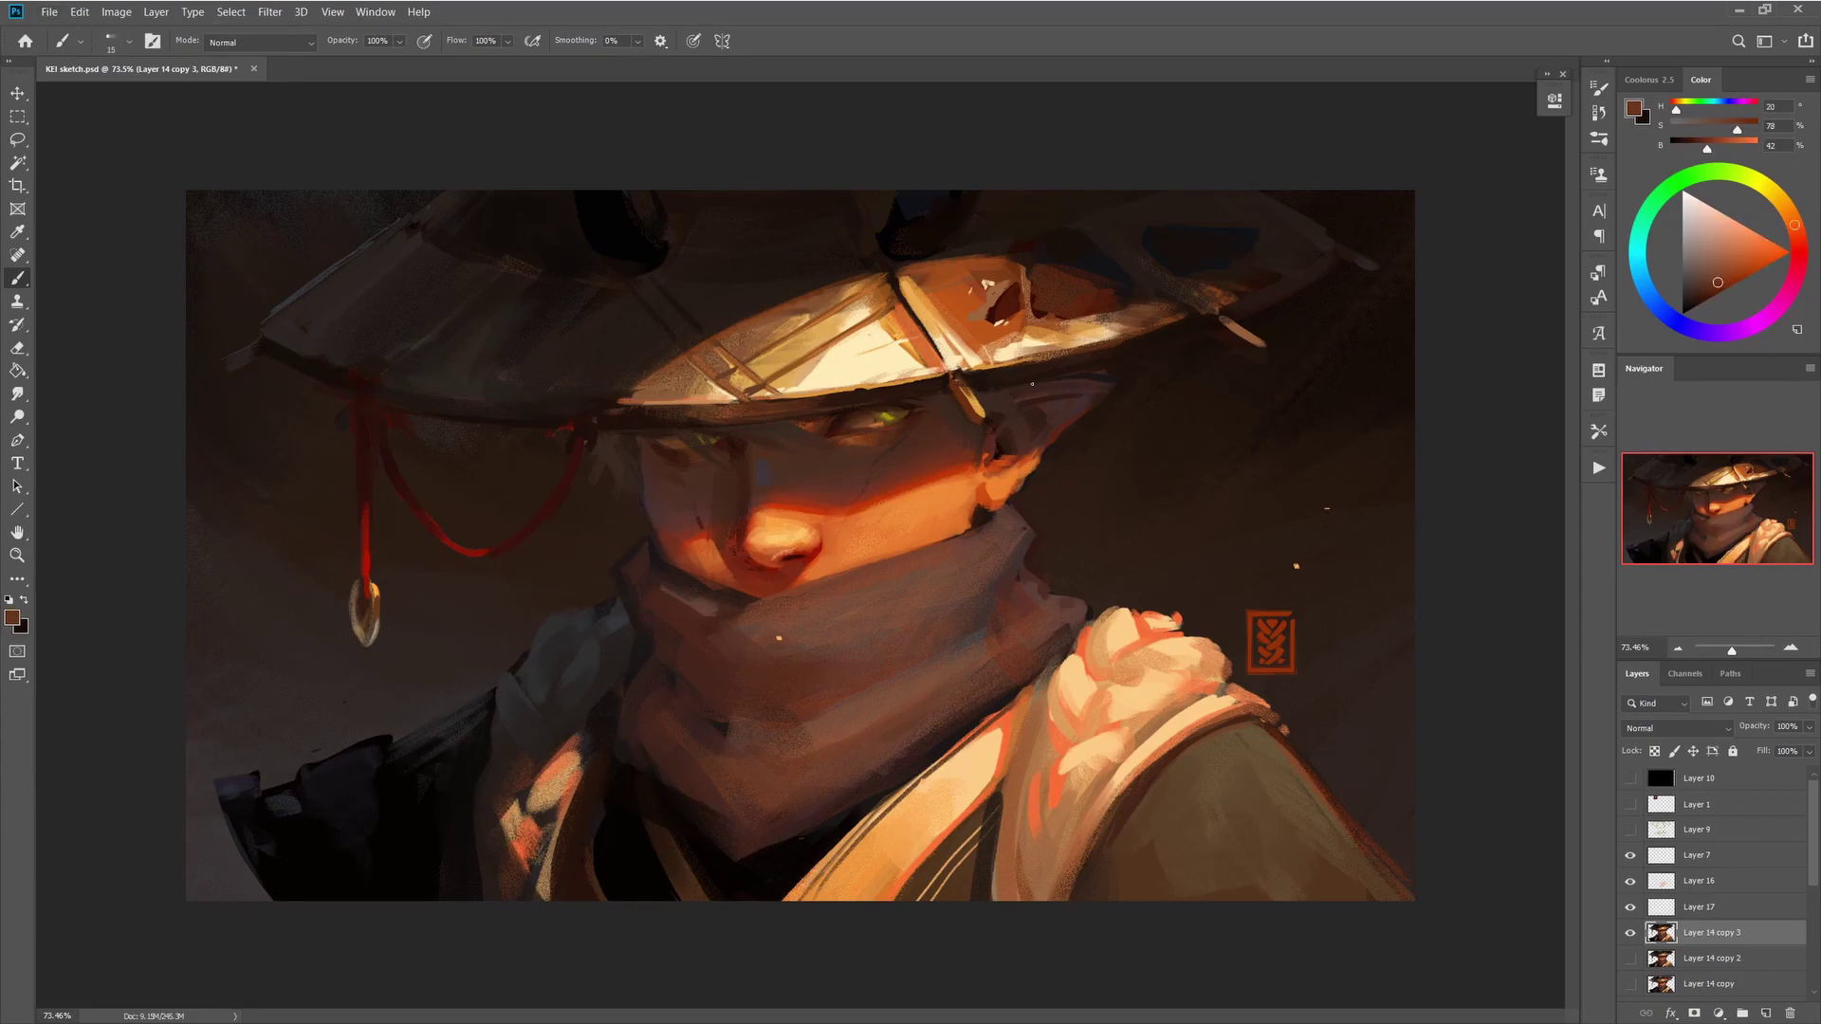
pyautogui.press('[')
pyautogui.press('[')
pyautogui.keyDown('alt'); pyautogui.click(1140, 352); pyautogui.keyUp('alt')
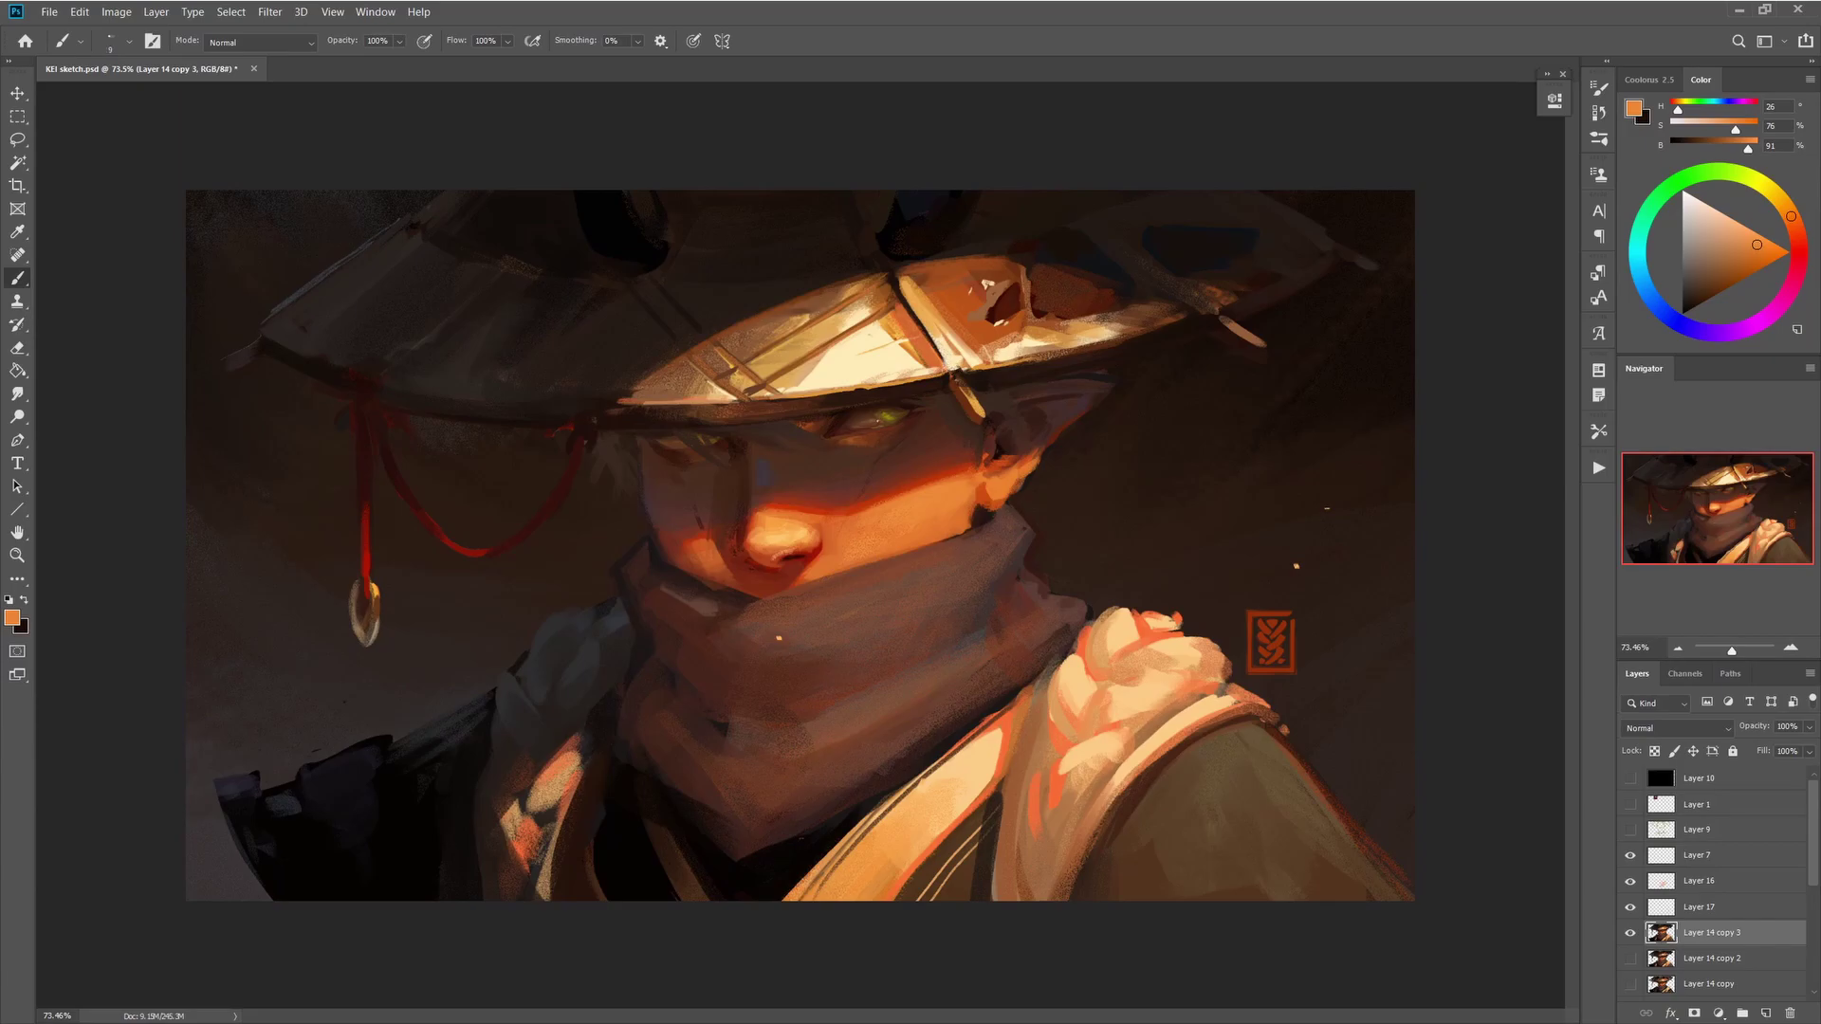
# - Touch up the shading around the nose and mouth with sampled deep reds using a small brush
pyautogui.keyDown('alt'); pyautogui.click(756, 570); pyautogui.keyUp('alt')
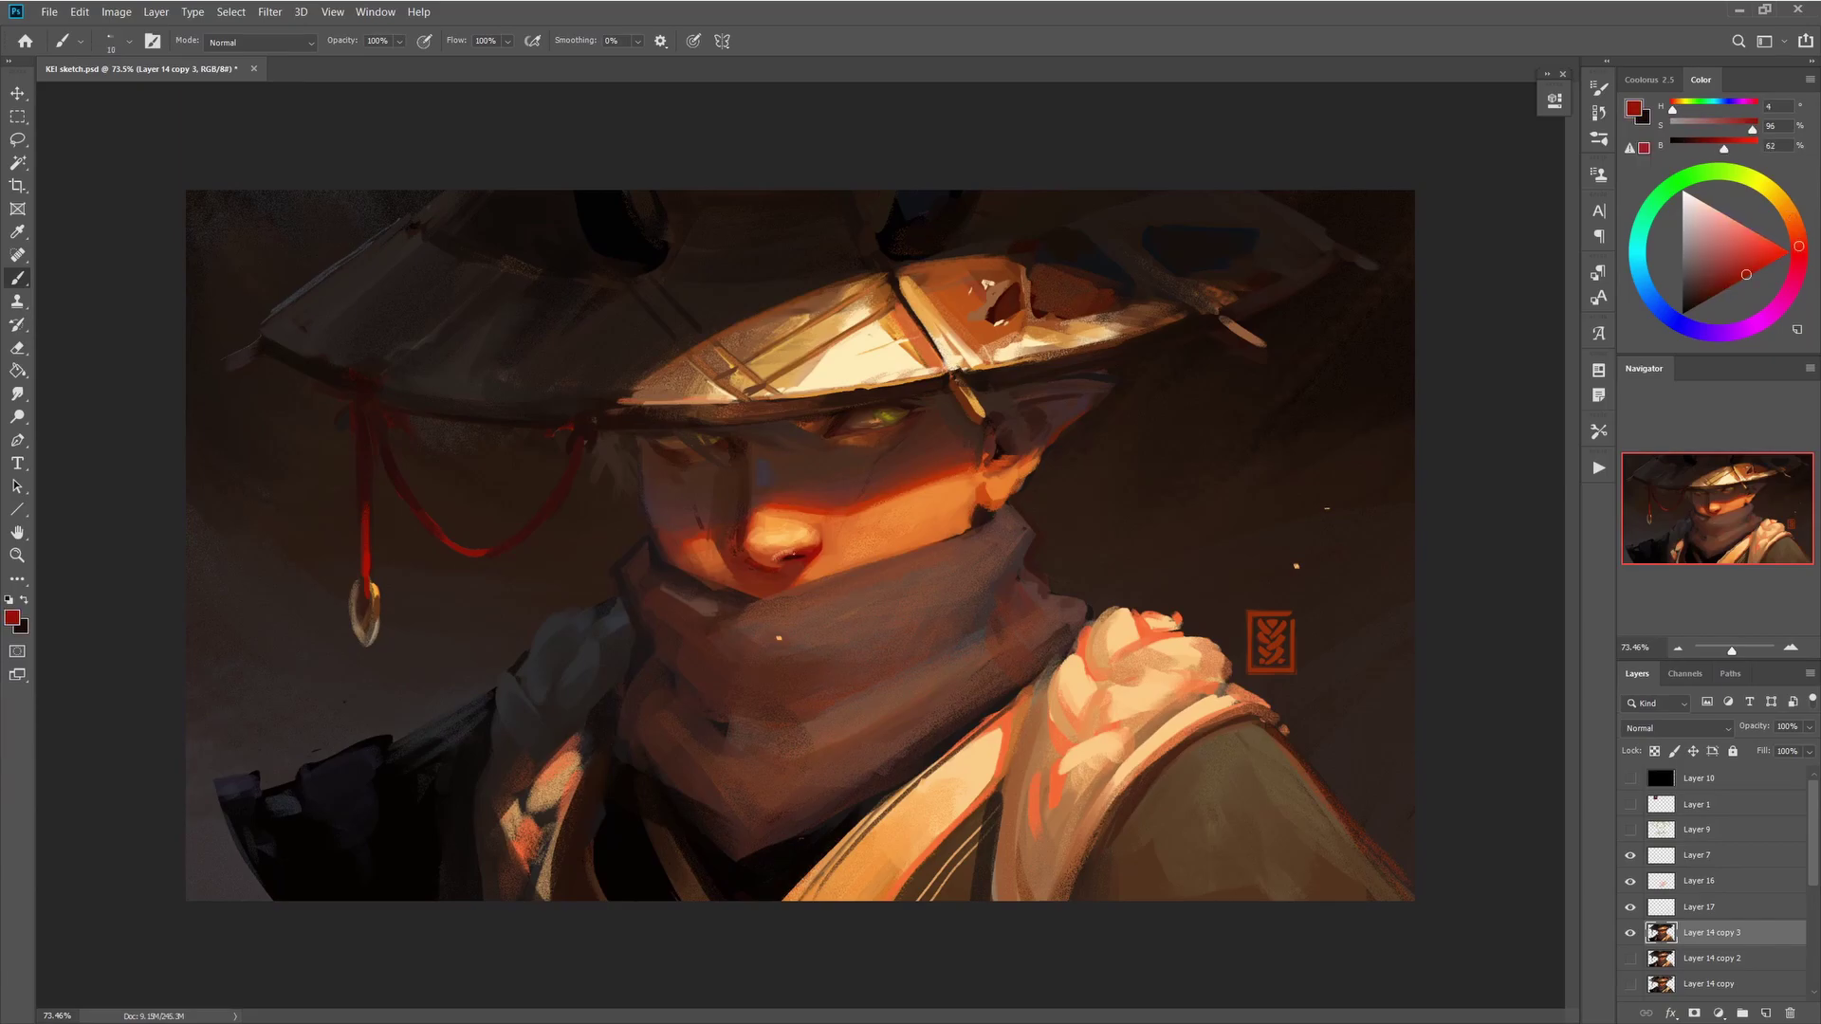
pyautogui.keyDown('alt'); pyautogui.click(808, 559); pyautogui.keyUp('alt')
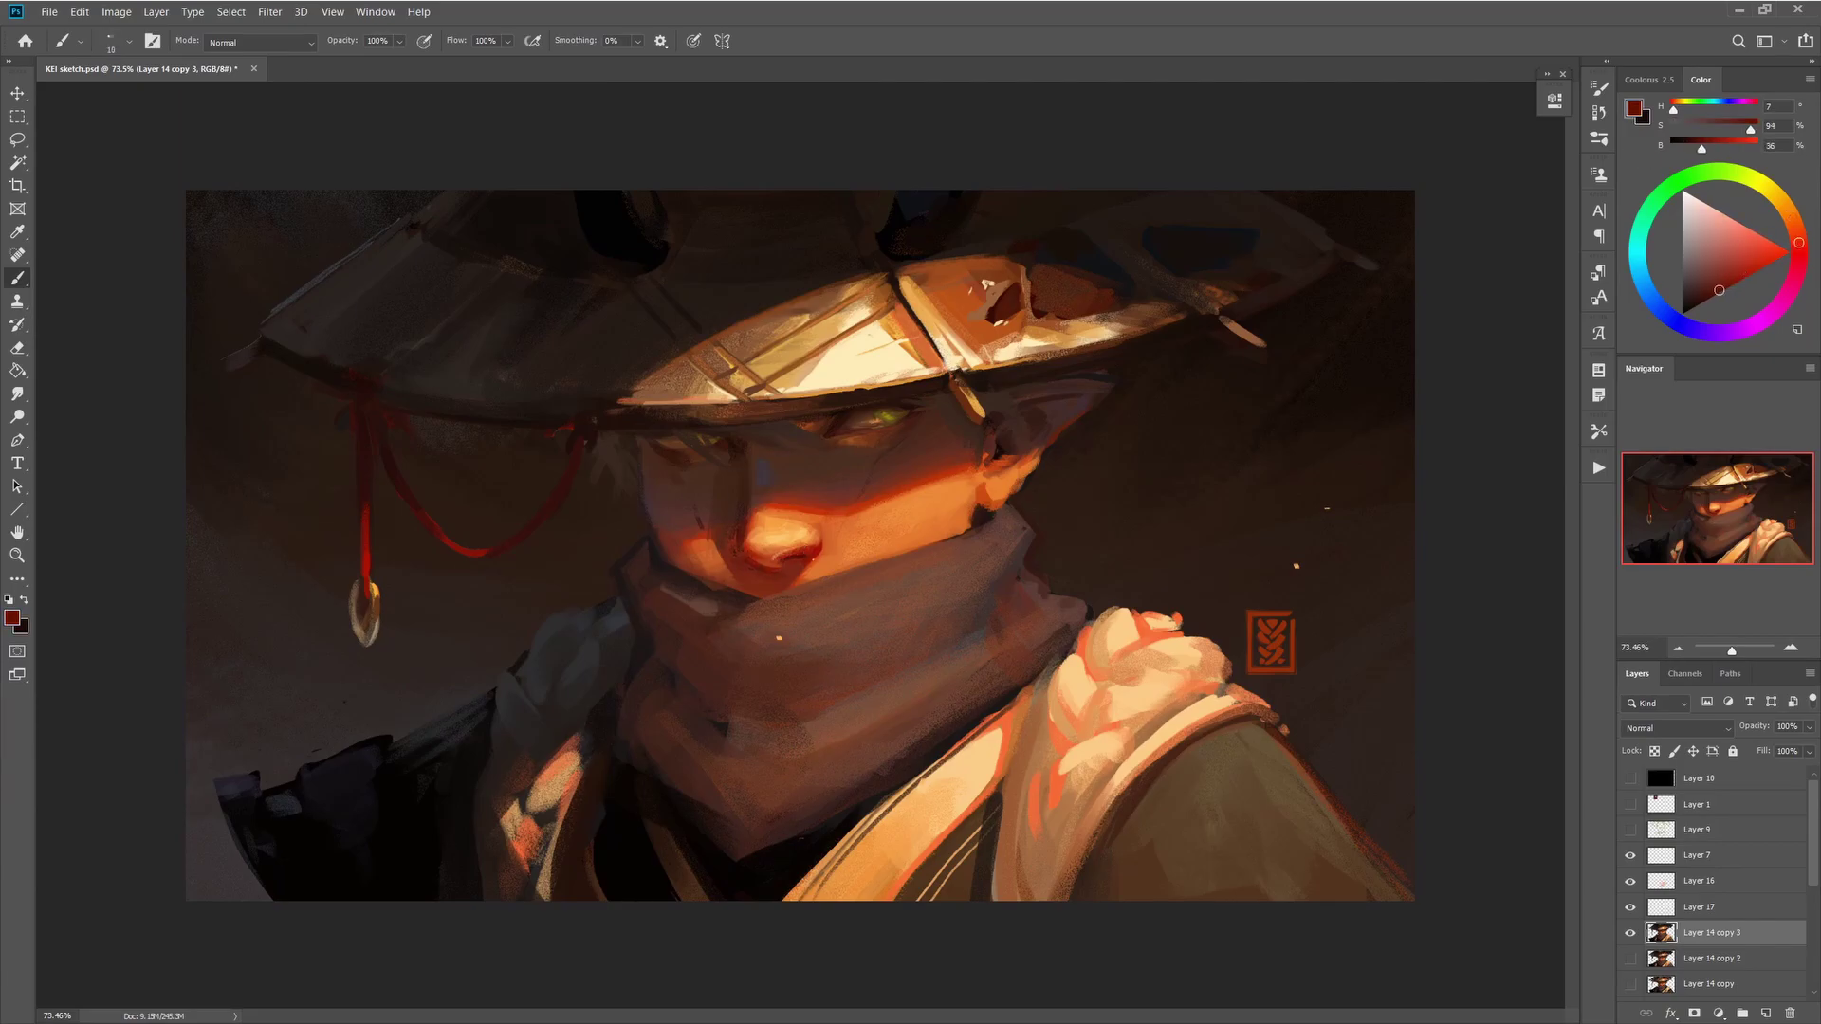
pyautogui.keyDown('alt'); pyautogui.click(821, 545); pyautogui.keyUp('alt')
# - Blend the scarf's upper folds up to the edge below the ear with sampled browns, first with a large brush and then a smaller one
pyautogui.press(']')
pyautogui.press(']')
pyautogui.press(']')
pyautogui.press(']')
pyautogui.press(']')
pyautogui.press(']')
pyautogui.press(']')
pyautogui.press(']')
pyautogui.press(']')
pyautogui.press(']')
pyautogui.press(']')
pyautogui.press(']')
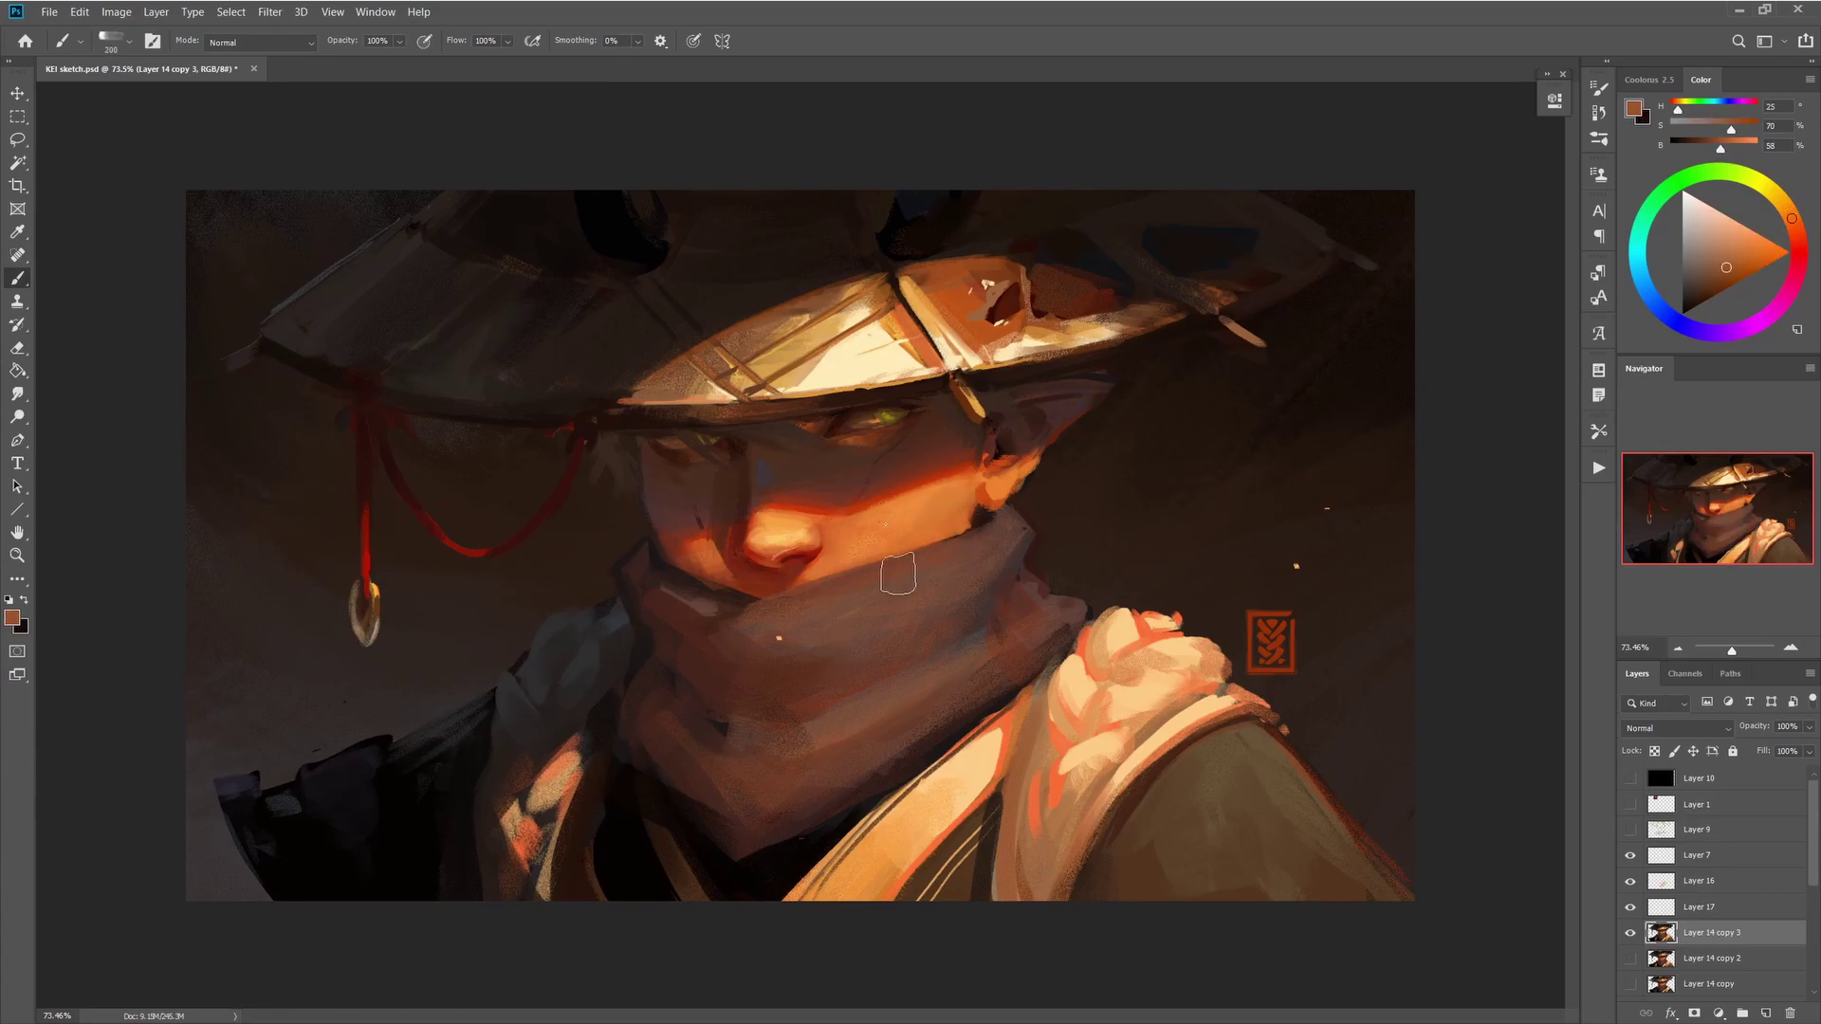
pyautogui.keyDown('alt'); pyautogui.click(898, 573); pyautogui.keyUp('alt')
pyautogui.press('[')
pyautogui.press('[')
pyautogui.press('[')
pyautogui.press('[')
pyautogui.press('[')
pyautogui.press('[')
pyautogui.press('[')
pyautogui.press('[')
pyautogui.press('[')
pyautogui.press('[')
pyautogui.keyDown('alt'); pyautogui.click(958, 531); pyautogui.keyUp('alt')
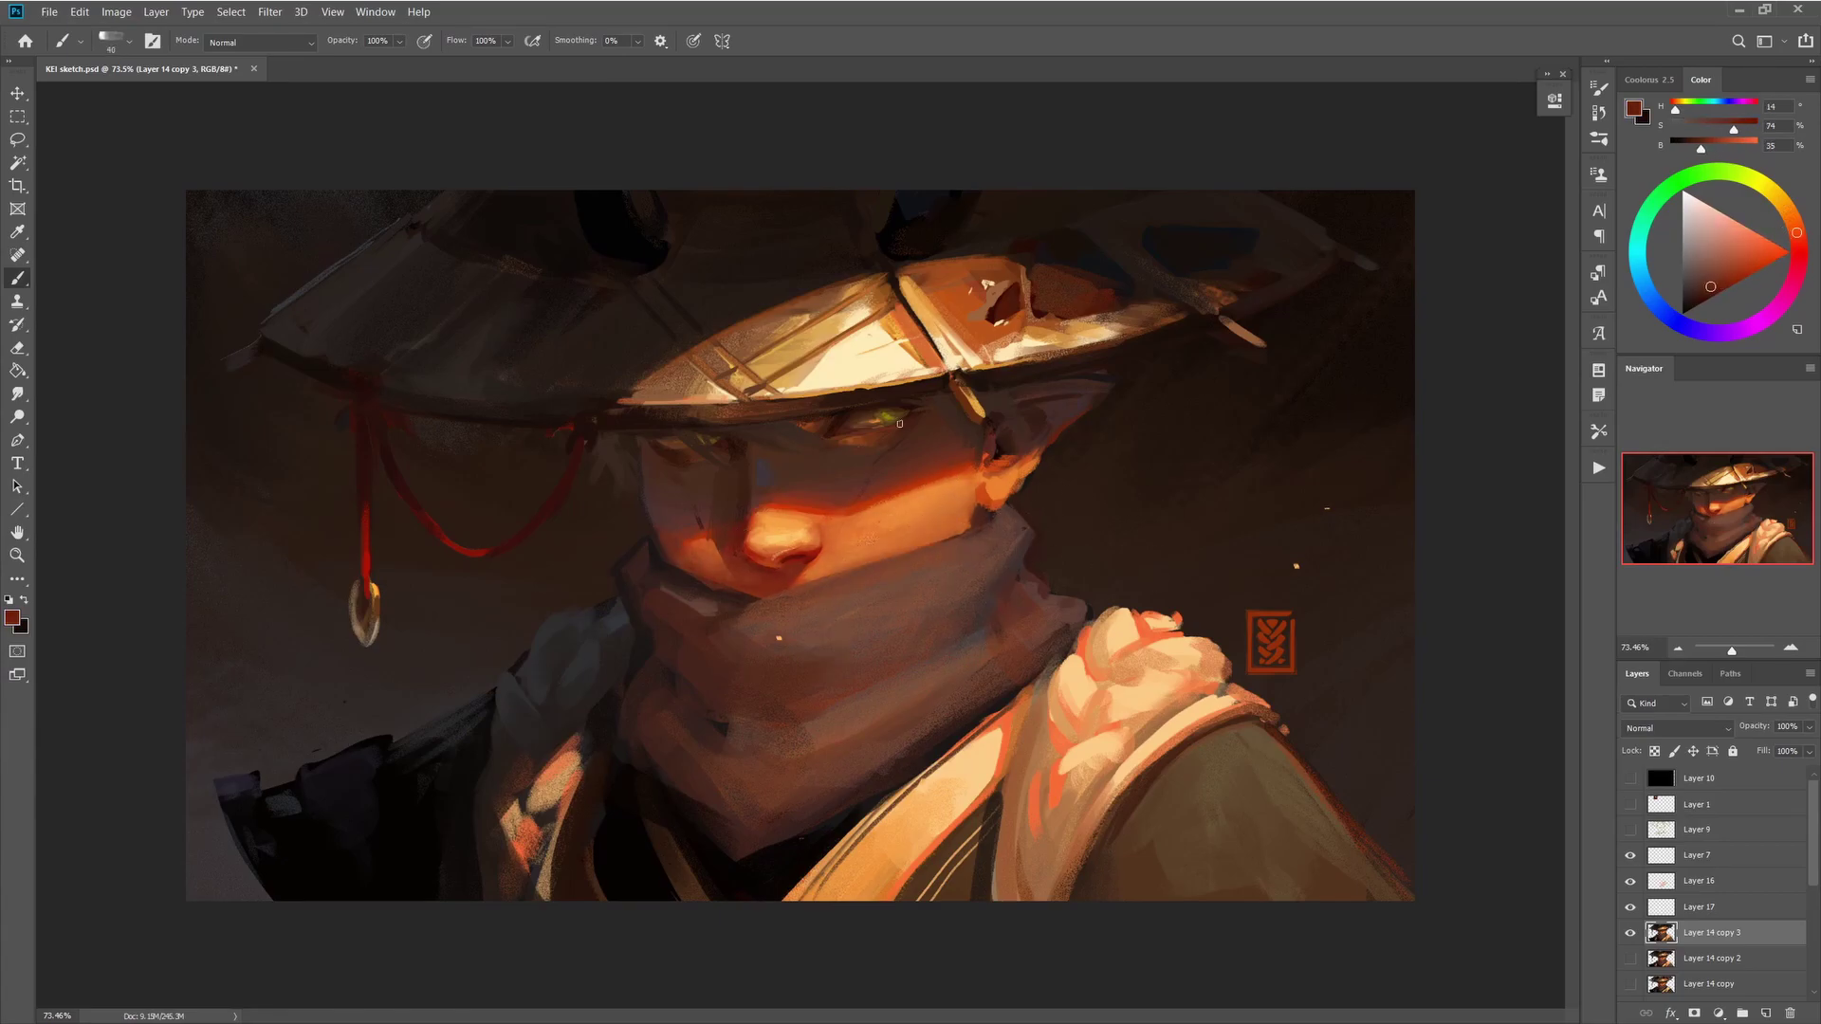
# - Refine small face details with a finer brush and an orange-red sampled from below the nose
pyautogui.press('[')
pyautogui.press('[')
pyautogui.press('[')
pyautogui.press('[')
pyautogui.press('[')
pyautogui.keyDown('alt'); pyautogui.click(760, 567); pyautogui.keyUp('alt')
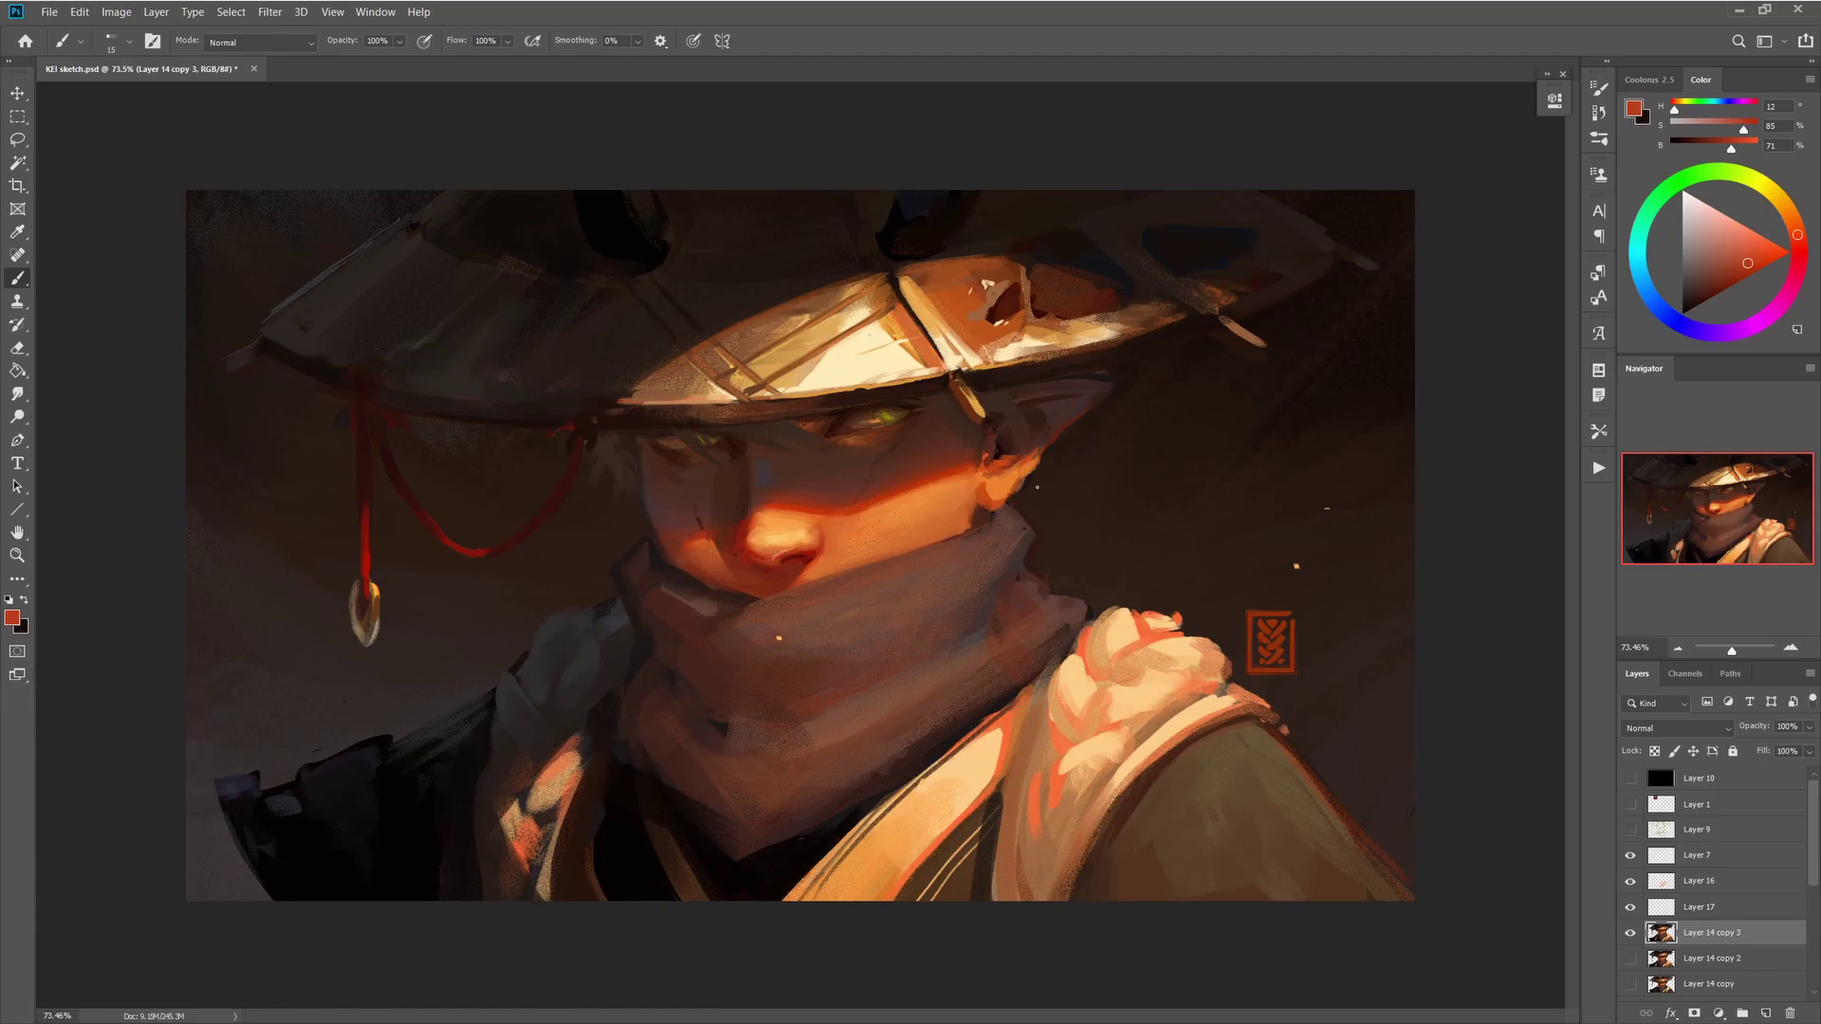
# - Darken the scarf's broad planes with sampled near-black brown and cool grey using a much larger brush
pyautogui.keyDown('alt'); pyautogui.click(845, 866); pyautogui.keyUp('alt')
pyautogui.press(']')
pyautogui.press(']')
pyautogui.press(']')
pyautogui.press(']')
pyautogui.press(']')
pyautogui.press(']')
pyautogui.press(']')
pyautogui.press(']')
pyautogui.press(']')
pyautogui.press(']')
pyautogui.press(']')
pyautogui.press(']')
pyautogui.press(']')
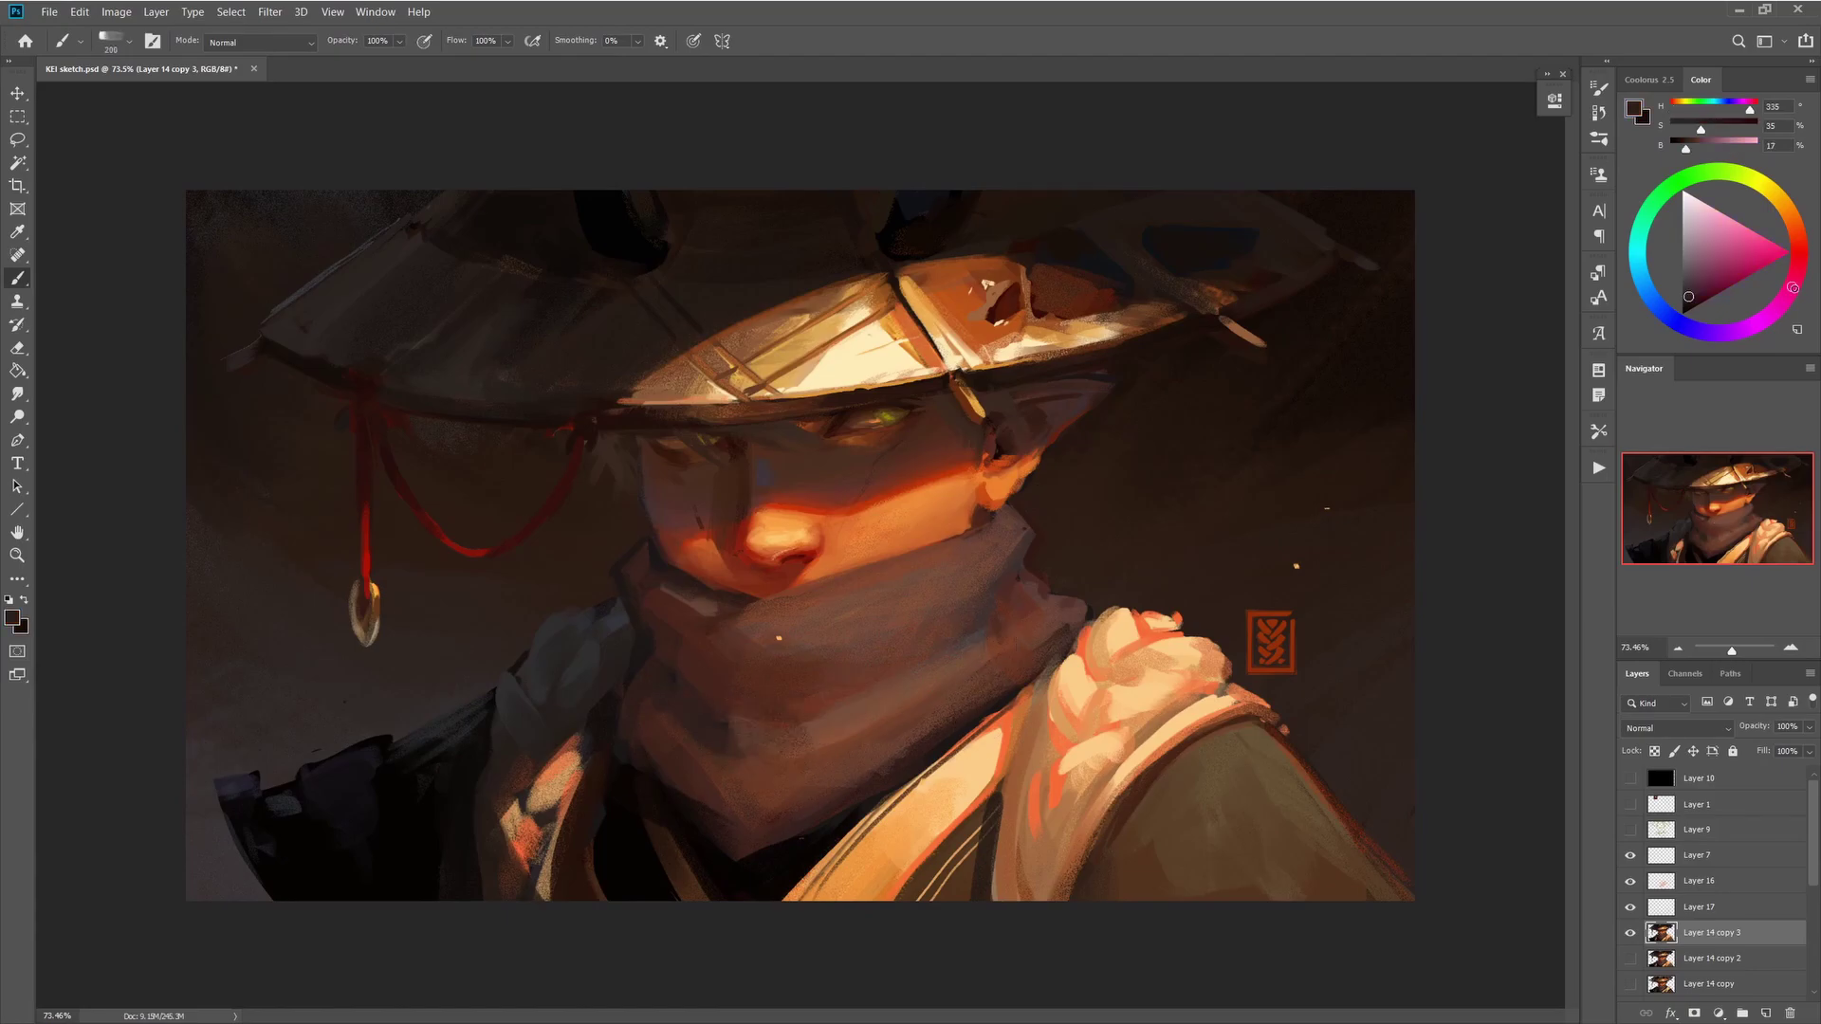
pyautogui.keyDown('alt'); pyautogui.click(729, 680); pyautogui.keyUp('alt')
pyautogui.press(']')
pyautogui.press(']')
pyautogui.press(']')
pyautogui.press(']')
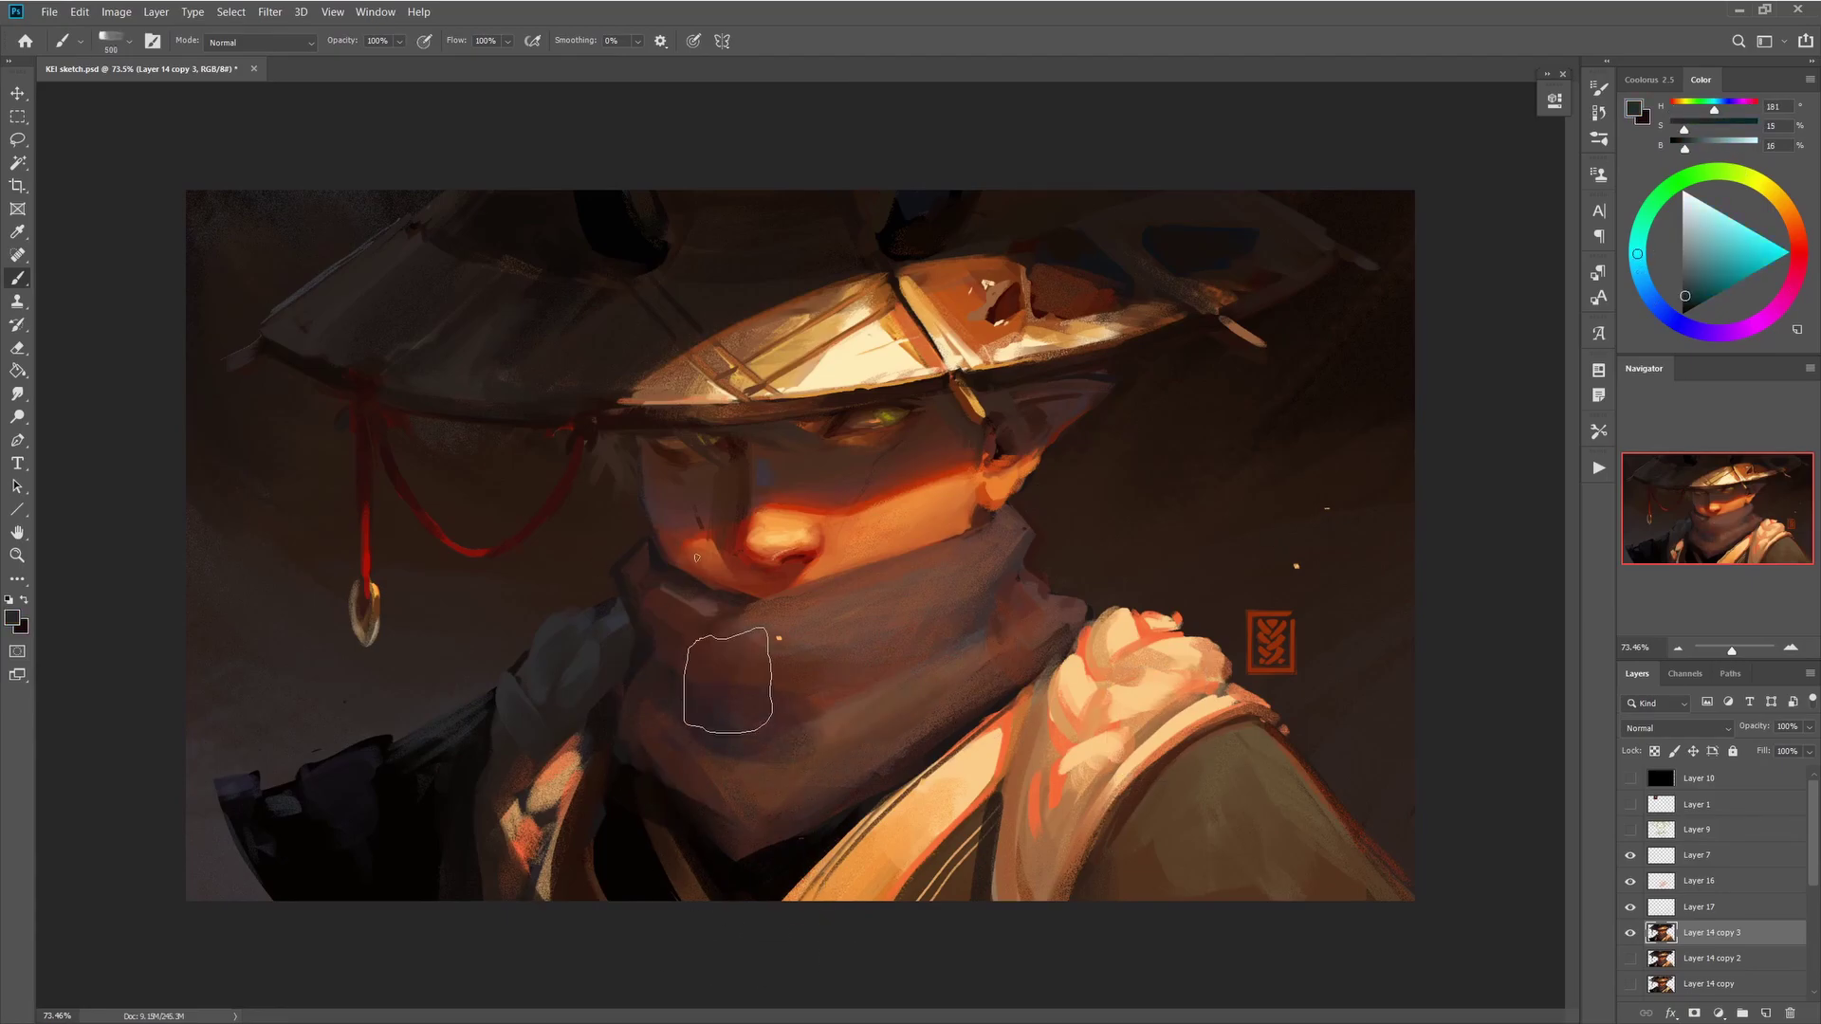
# - Rework the scarf's folds with sampled greyish browns and a smaller brush, undoing one stroke and enlarging the brush again
pyautogui.keyDown('alt'); pyautogui.click(725, 664); pyautogui.keyUp('alt')
pyautogui.press('[')
pyautogui.press('[')
pyautogui.press('[')
pyautogui.press('[')
pyautogui.press('[')
pyautogui.press('[')
pyautogui.press('[')
pyautogui.press('[')
pyautogui.press('[')
pyautogui.press('[')
pyautogui.keyDown('alt'); pyautogui.click(1002, 588); pyautogui.keyUp('alt')
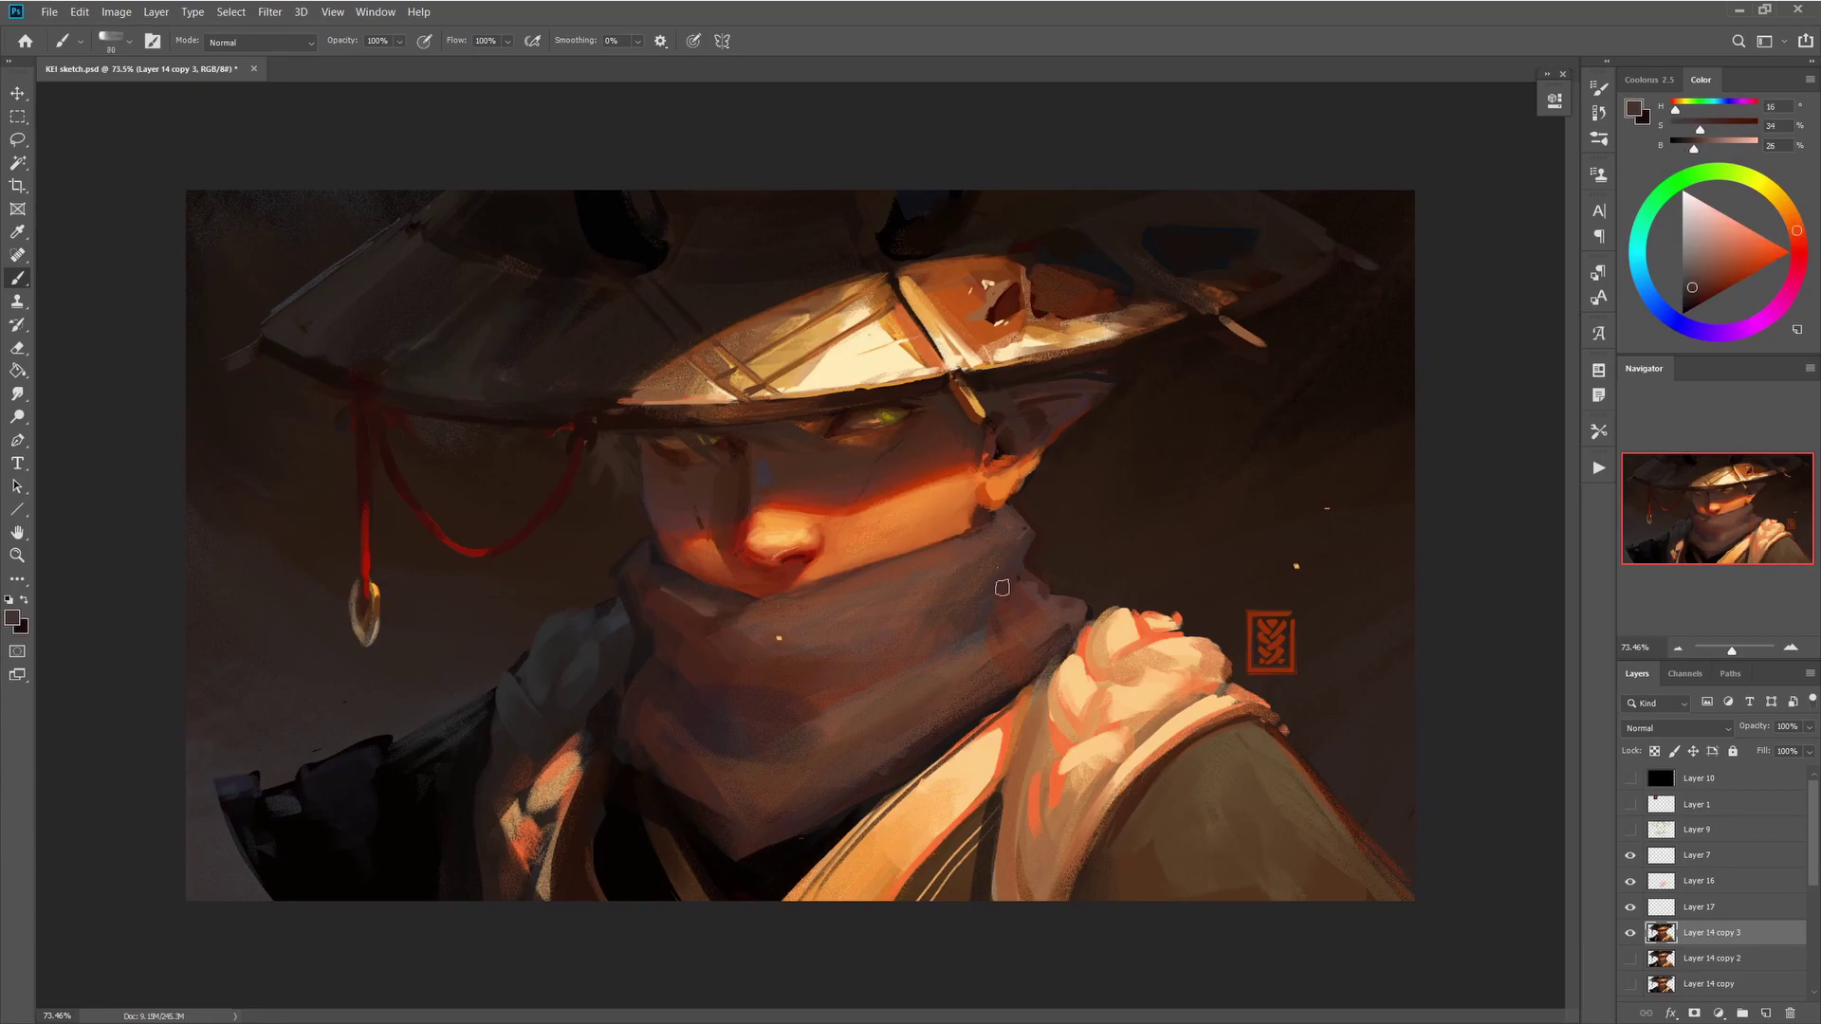
pyautogui.hotkey('ctrl', 'z')
pyautogui.press(']')
pyautogui.press(']')
pyautogui.press(']')
pyautogui.keyDown('alt'); pyautogui.click(1010, 598); pyautogui.keyUp('alt')
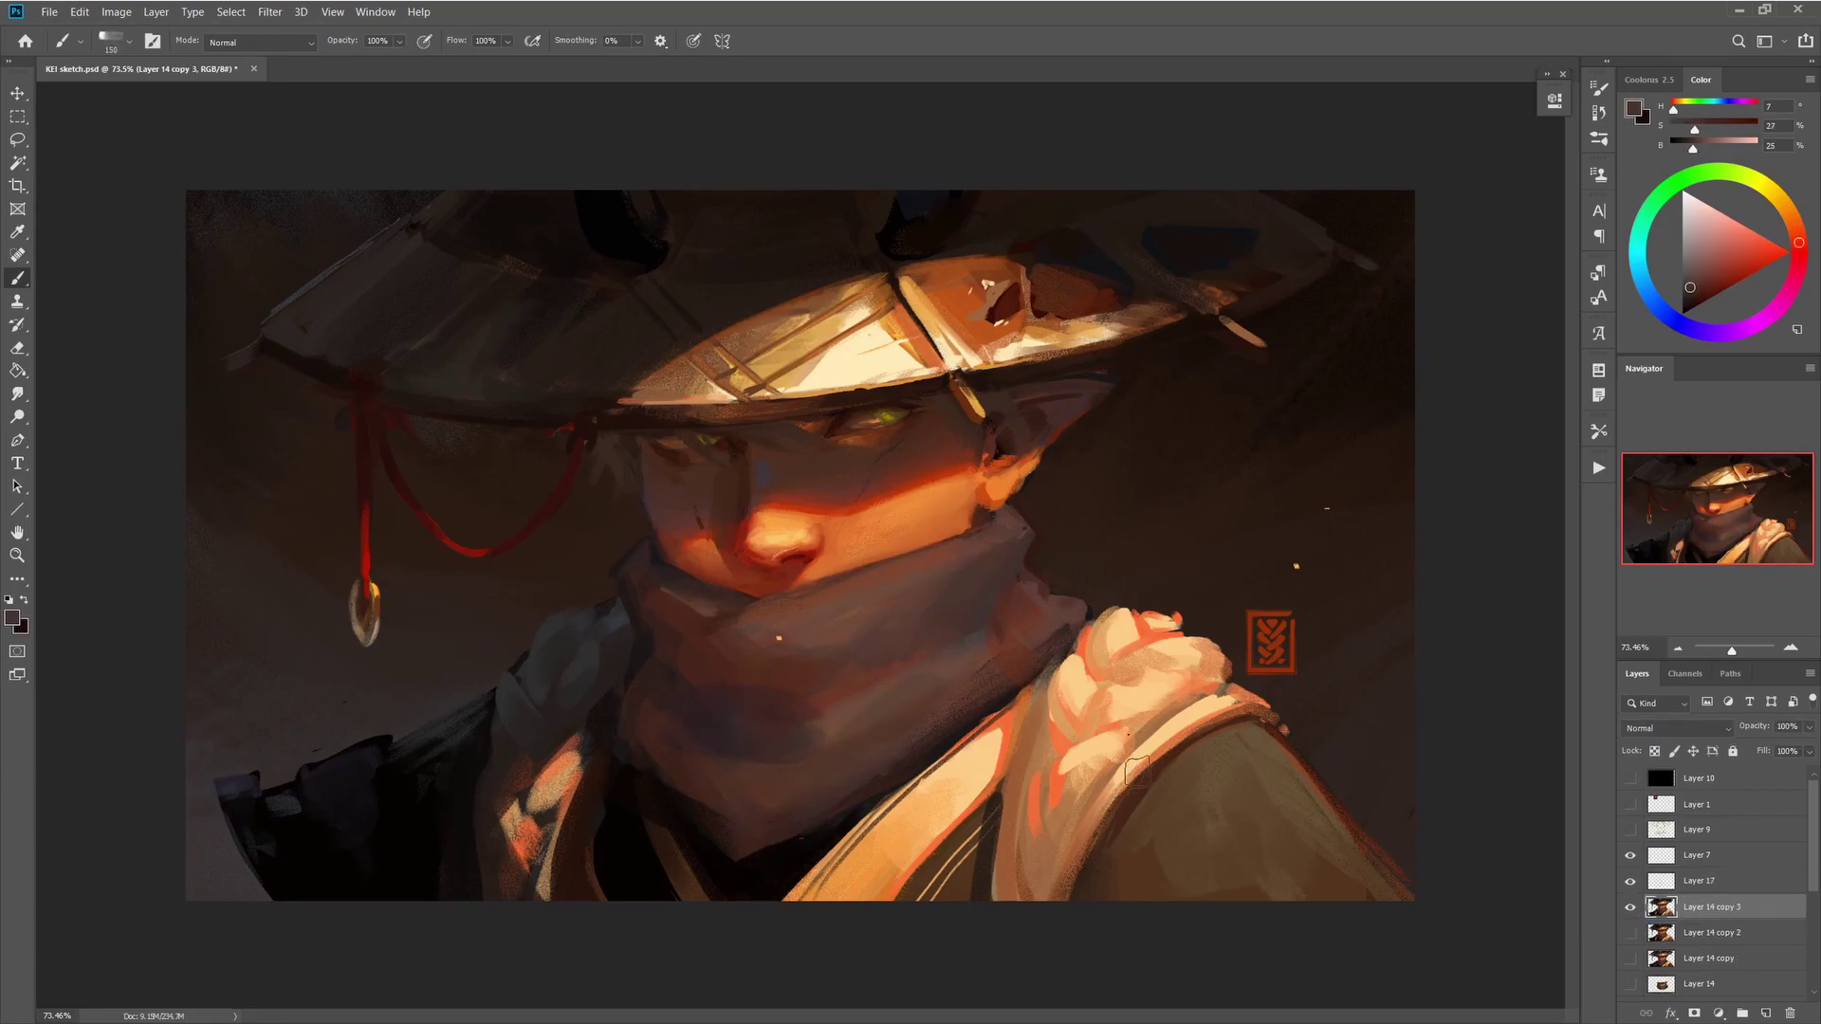
# - Smooth the robe's lit lapel with its sampled light tan and a larger brush
pyautogui.keyDown('alt'); pyautogui.click(906, 811); pyautogui.keyUp('alt')
pyautogui.press(']')
pyautogui.press(']')
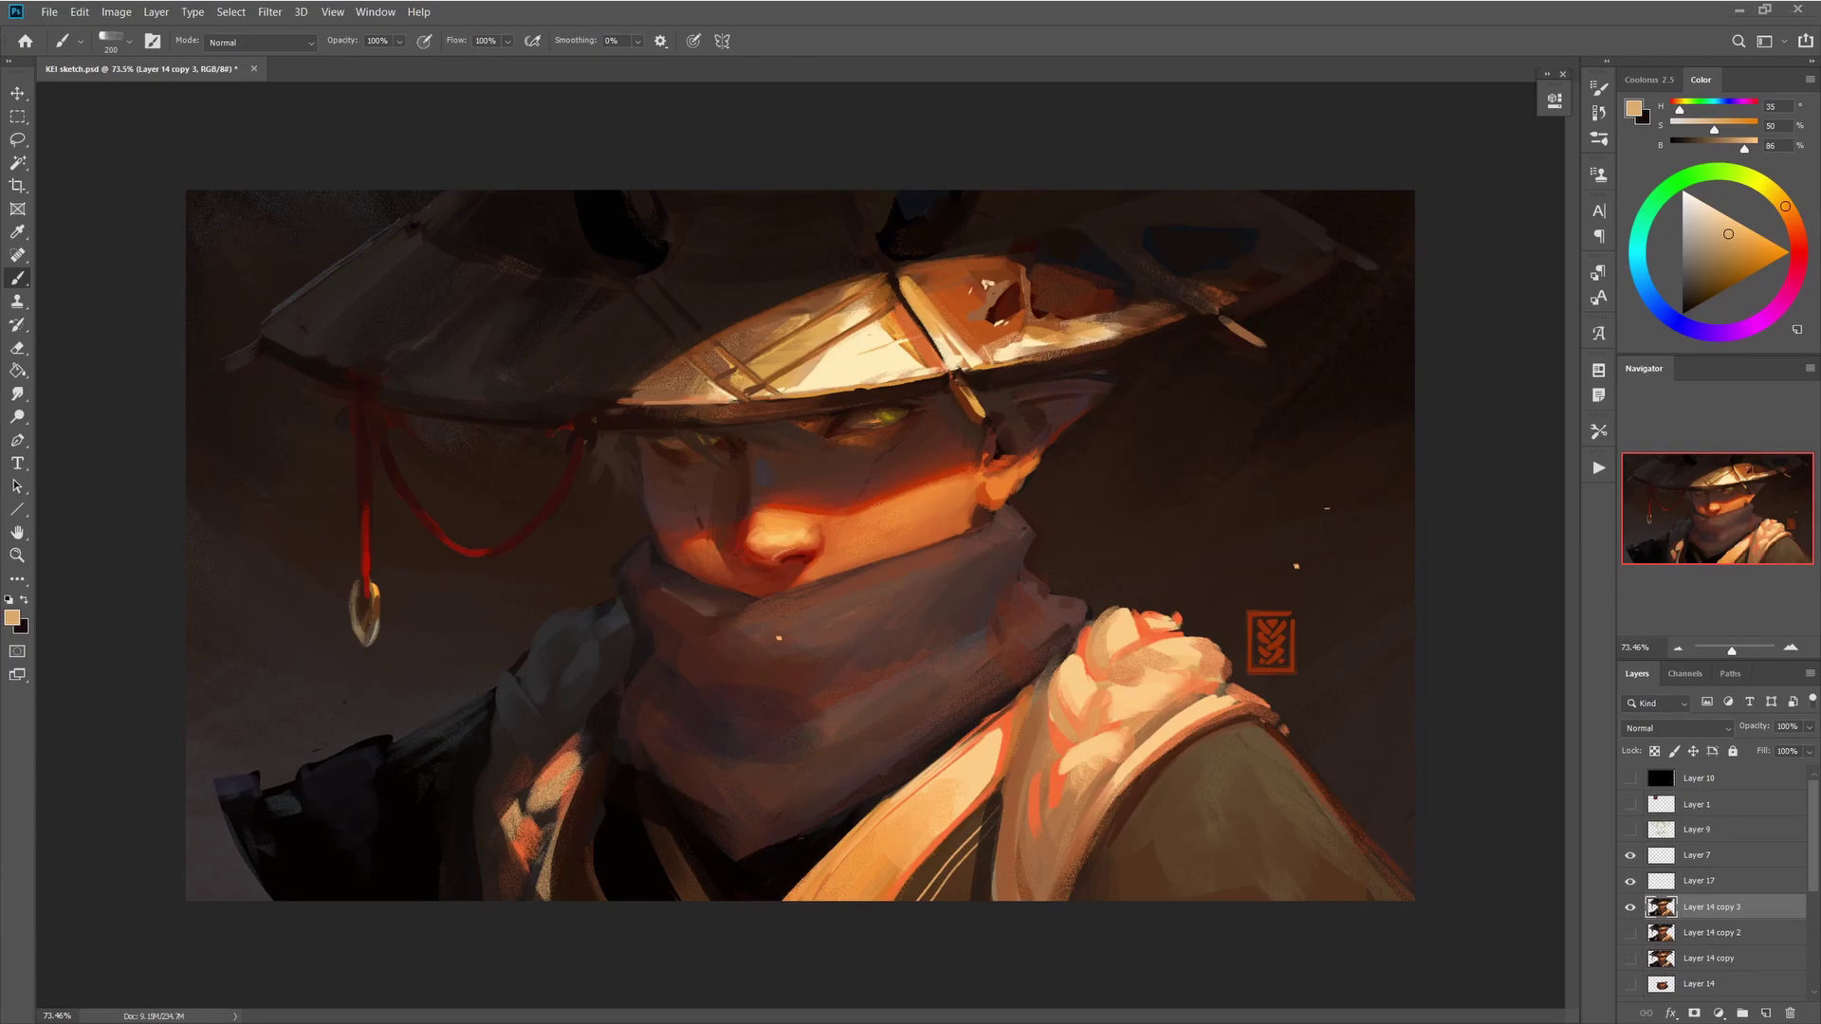
# - Soften the hat's lit brim and repaint the crossing straw strip above the ear with sampled tan, dark brown and orange
pyautogui.keyDown('alt'); pyautogui.click(738, 384); pyautogui.keyUp('alt')
pyautogui.press(']')
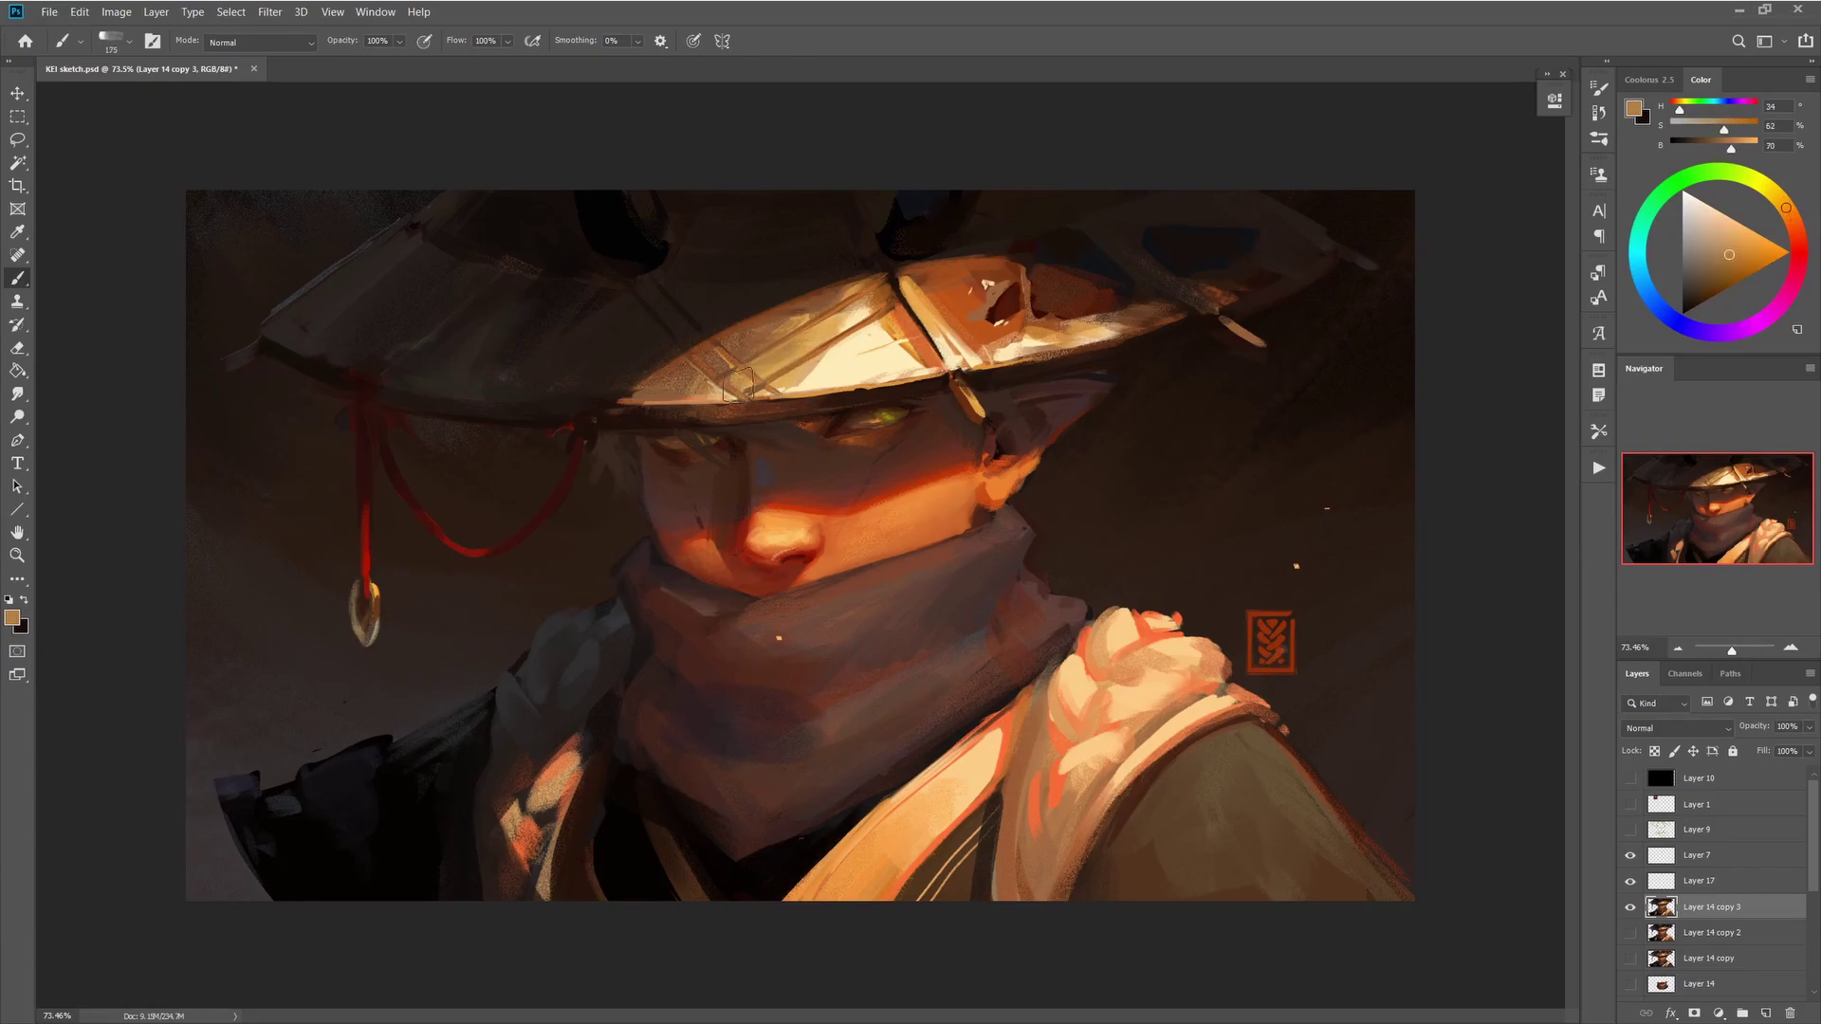
pyautogui.keyDown('alt'); pyautogui.click(851, 291); pyautogui.keyUp('alt')
pyautogui.press('[')
pyautogui.press('[')
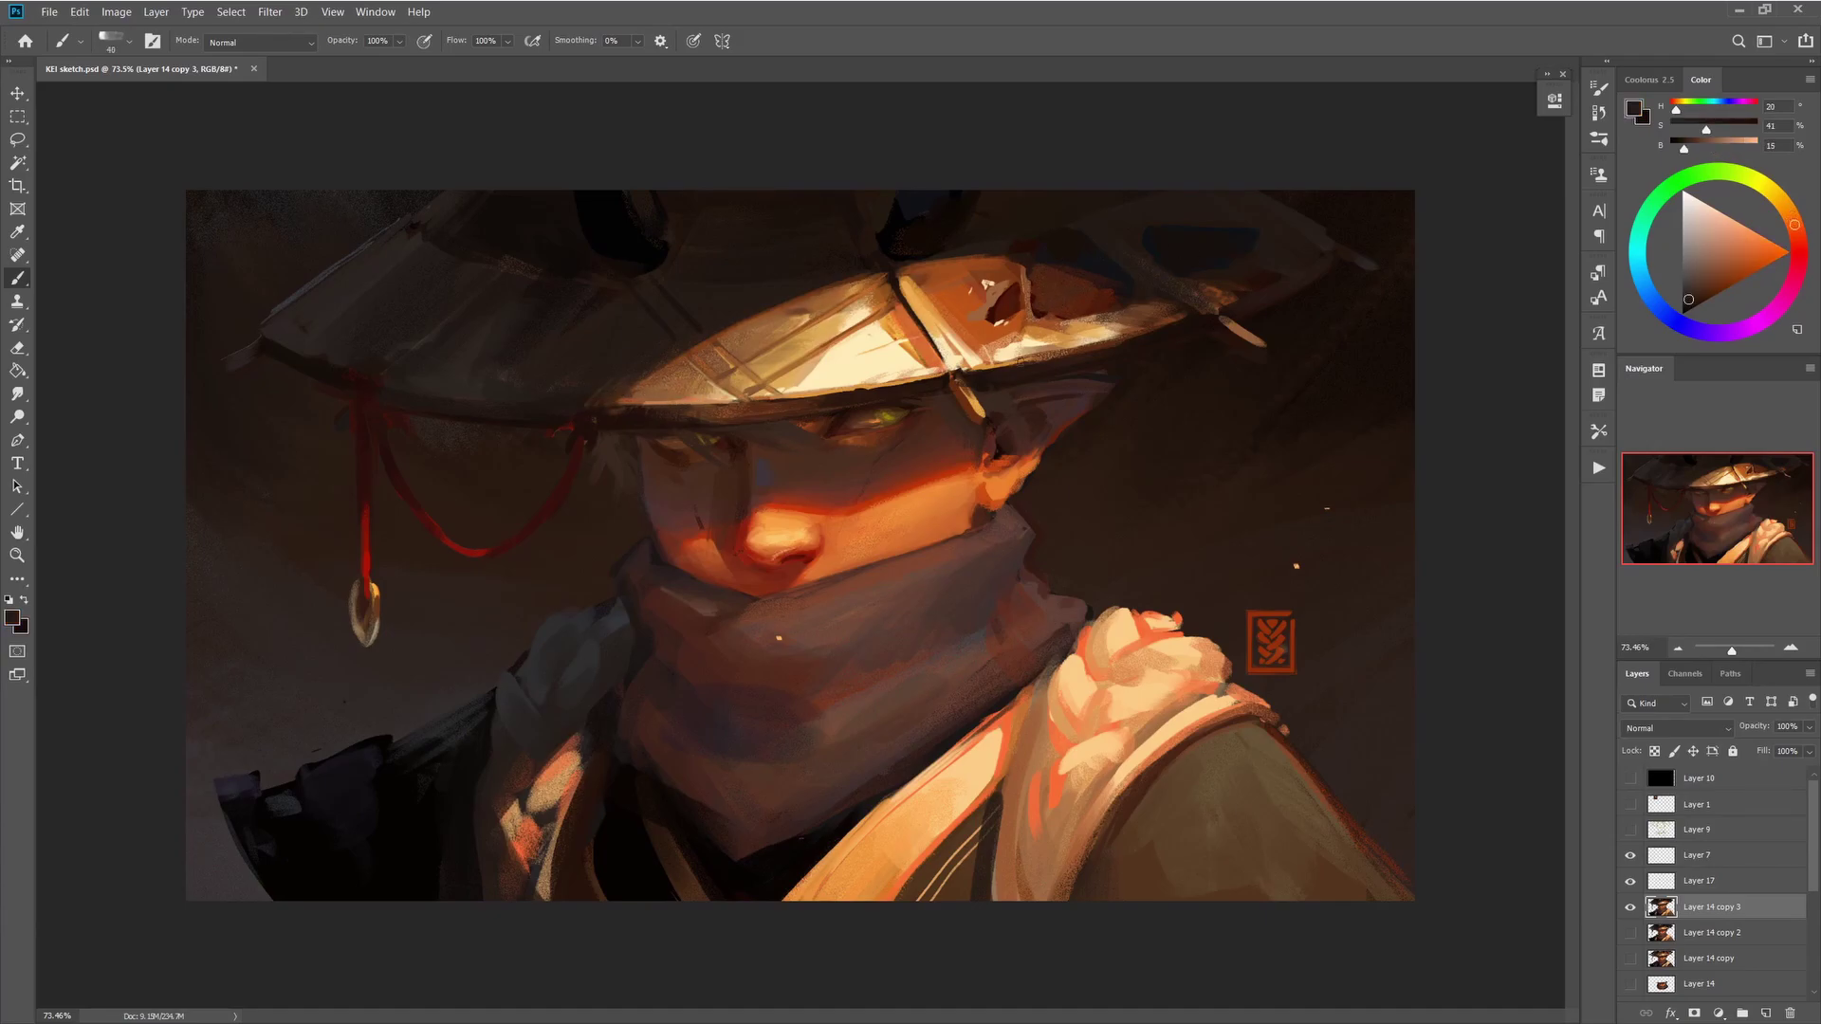
pyautogui.moveTo(896, 284)
pyautogui.mouseDown()
pyautogui.moveTo(941, 368)
pyautogui.moveTo(912, 279)
pyautogui.moveTo(895, 276)
pyautogui.moveTo(987, 366)
pyautogui.moveTo(962, 312)
pyautogui.moveTo(985, 343)
pyautogui.mouseUp()
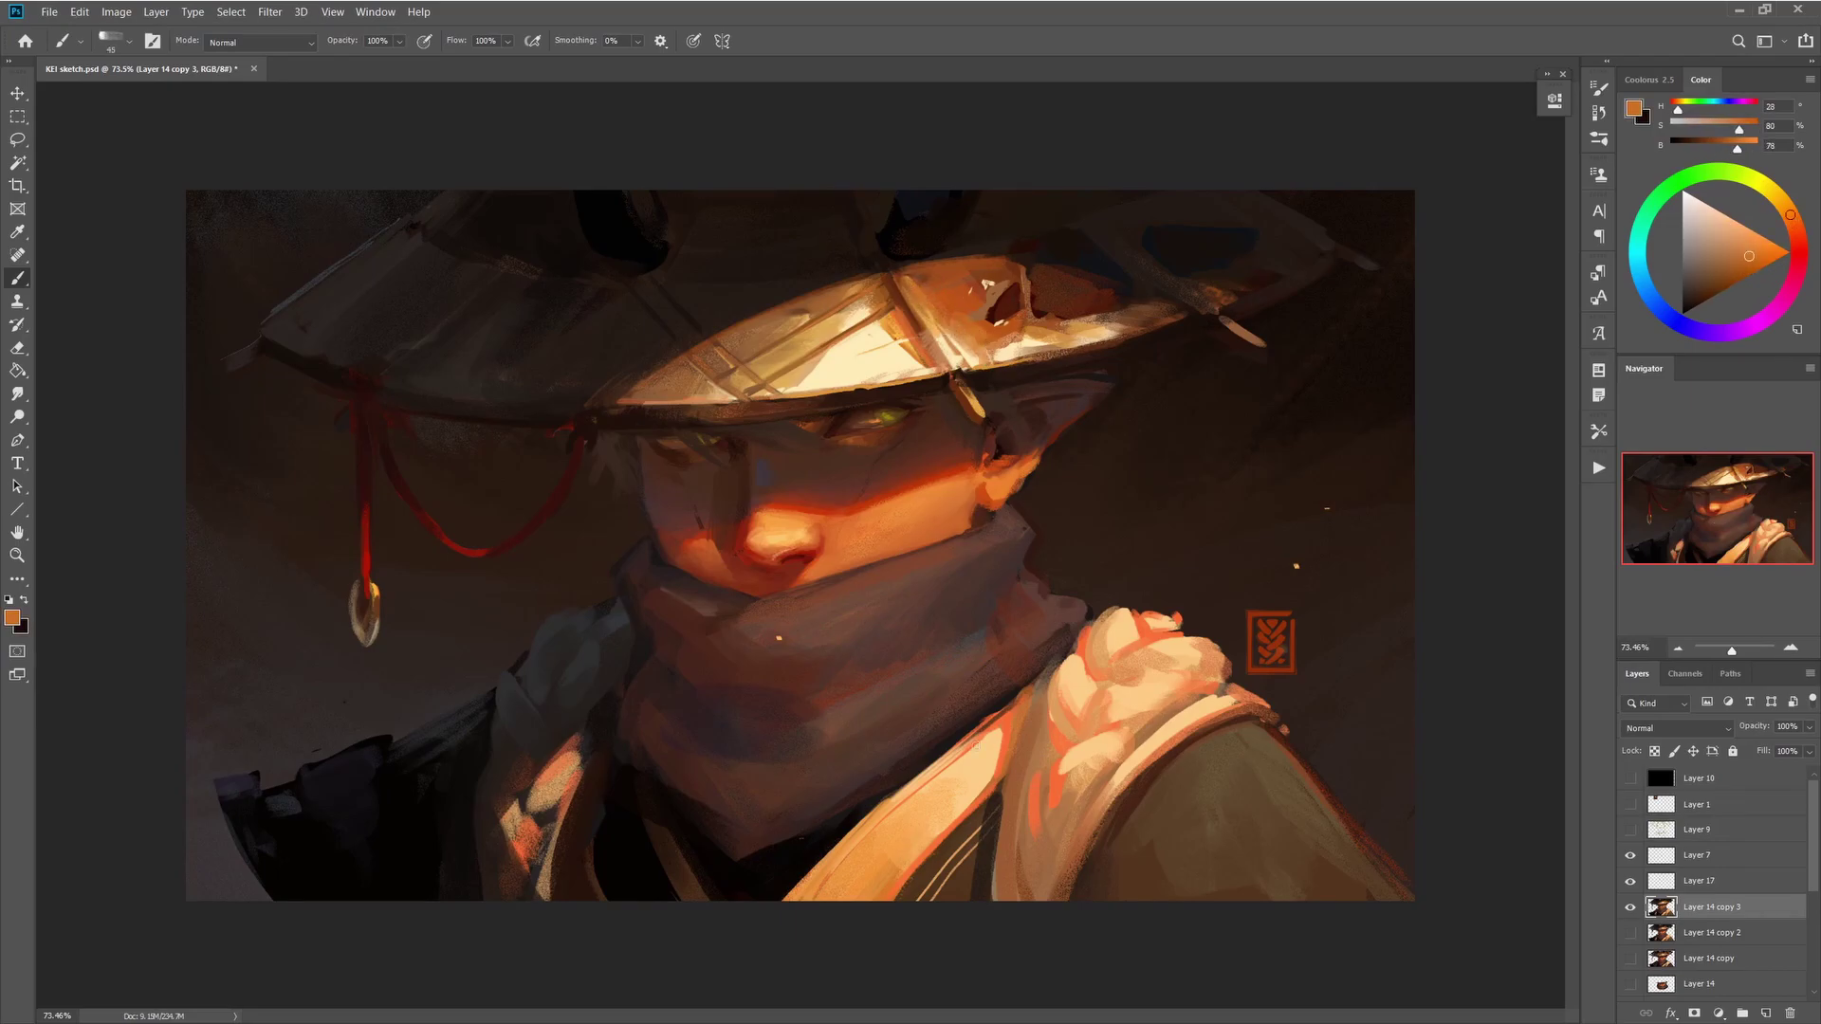
pyautogui.hotkey('ctrl', 'y')
pyautogui.hotkey('ctrl', 'y')
# - Paint broad brown strokes across the middle of the scarf and a dark fold near its lower edge
pyautogui.keyDown('alt'); pyautogui.click(868, 675); pyautogui.keyUp('alt')
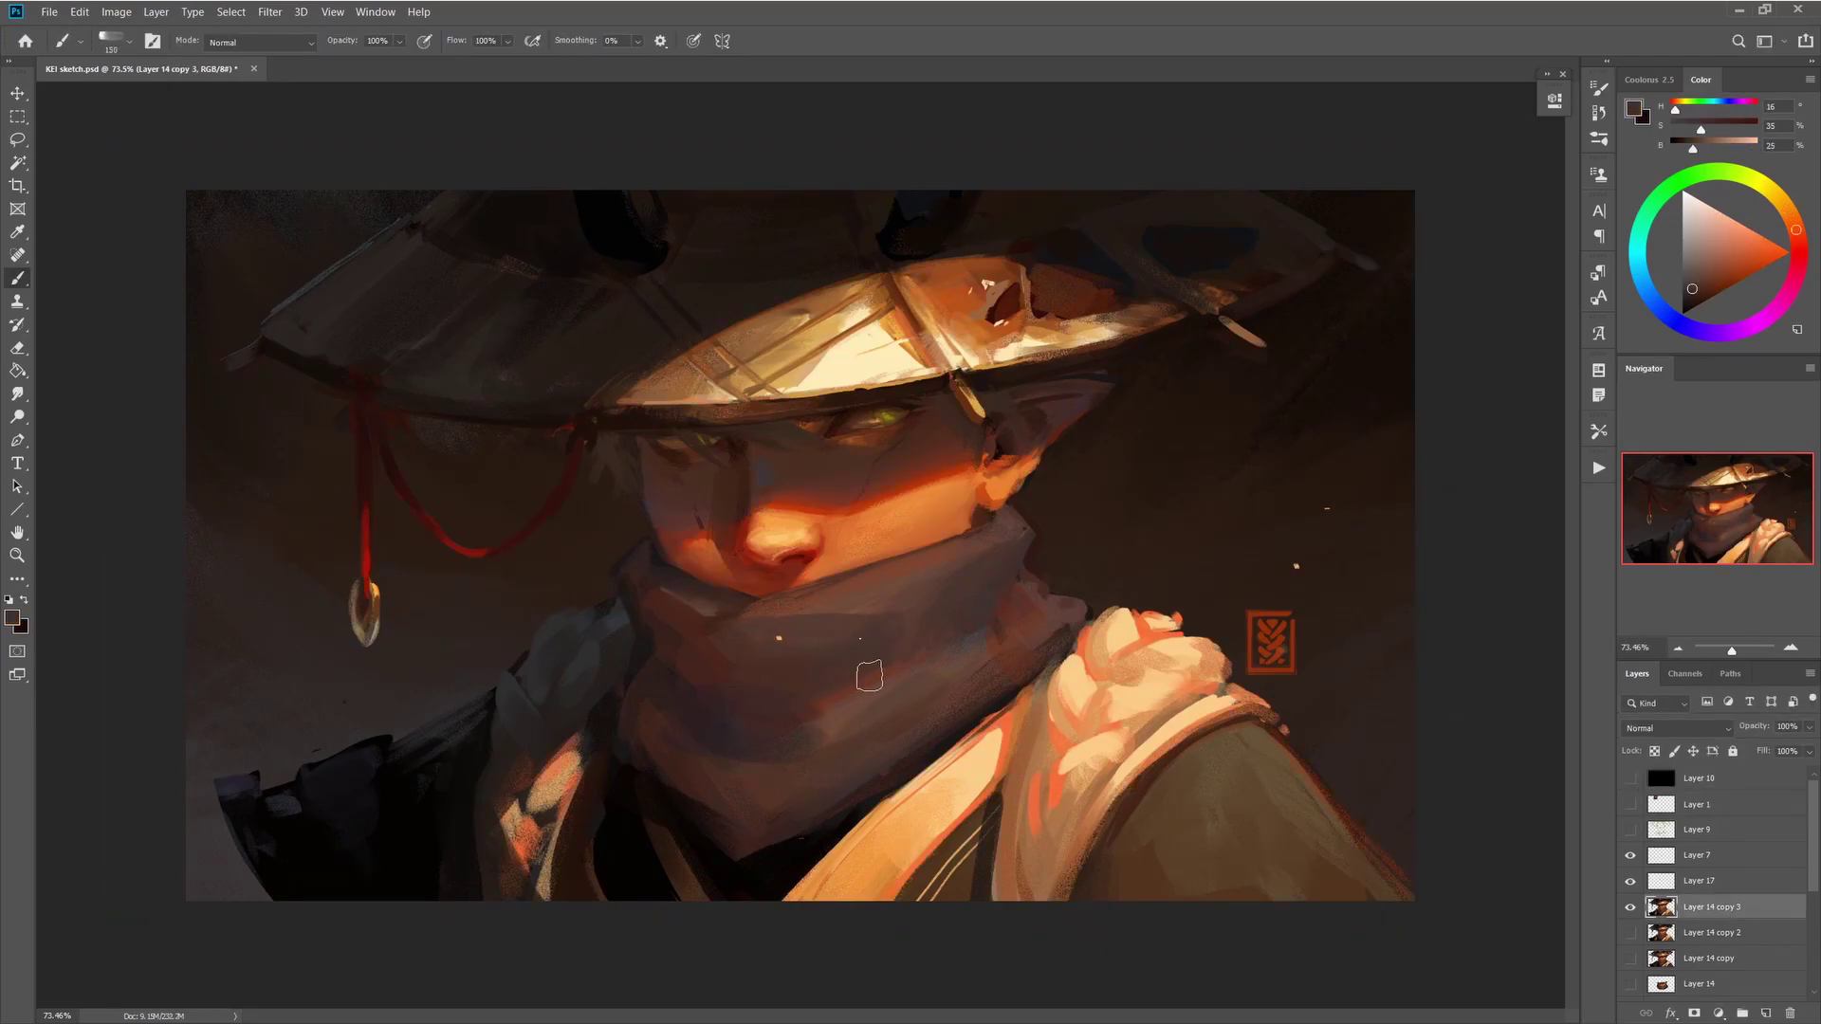
pyautogui.moveTo(869, 676)
pyautogui.mouseDown()
pyautogui.moveTo(762, 674)
pyautogui.moveTo(642, 627)
pyautogui.moveTo(788, 702)
pyautogui.moveTo(663, 642)
pyautogui.mouseUp()
pyautogui.moveTo(768, 797)
pyautogui.mouseDown()
pyautogui.moveTo(863, 783)
pyautogui.moveTo(835, 791)
pyautogui.mouseUp()
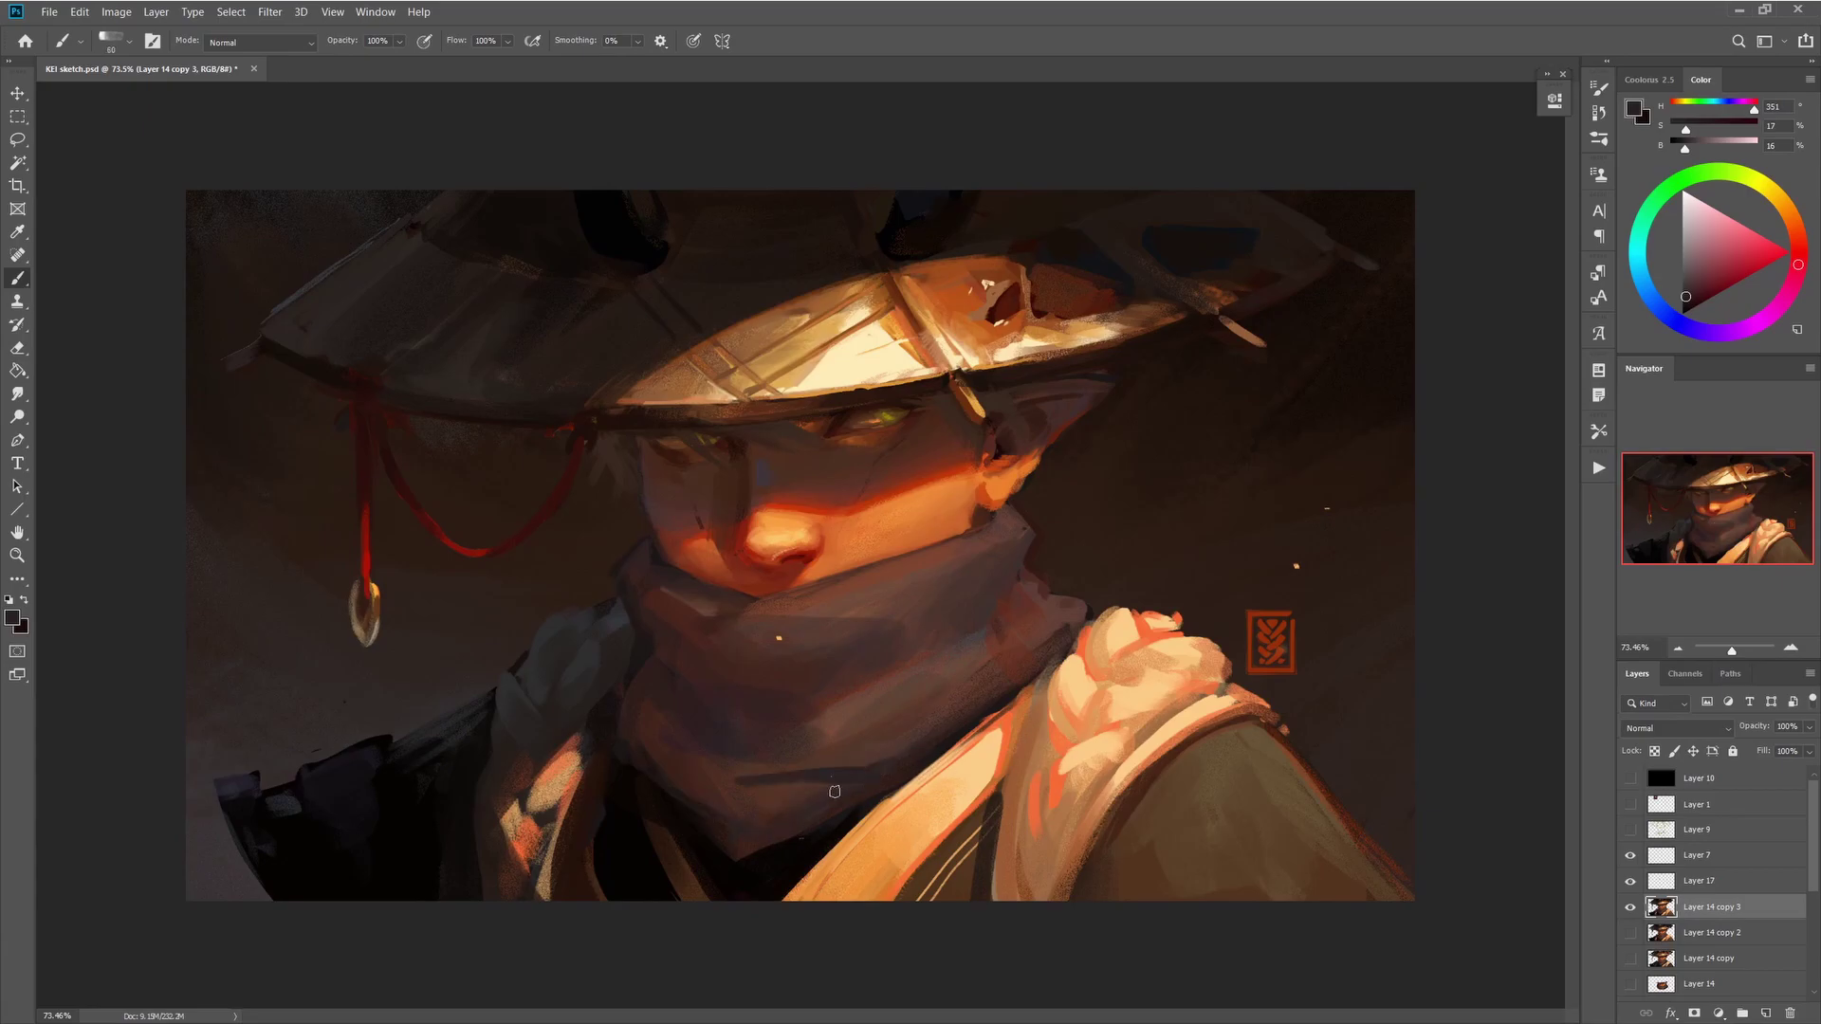
# - Simplify the dark sleeve's upper edge and patches on the shaded side with sampled near-black tones
pyautogui.keyDown('alt'); pyautogui.click(604, 604); pyautogui.keyUp('alt')
pyautogui.moveTo(426, 739)
pyautogui.mouseDown()
pyautogui.moveTo(470, 806)
pyautogui.moveTo(304, 744)
pyautogui.mouseUp()
pyautogui.keyDown('alt'); pyautogui.click(358, 821); pyautogui.keyUp('alt')
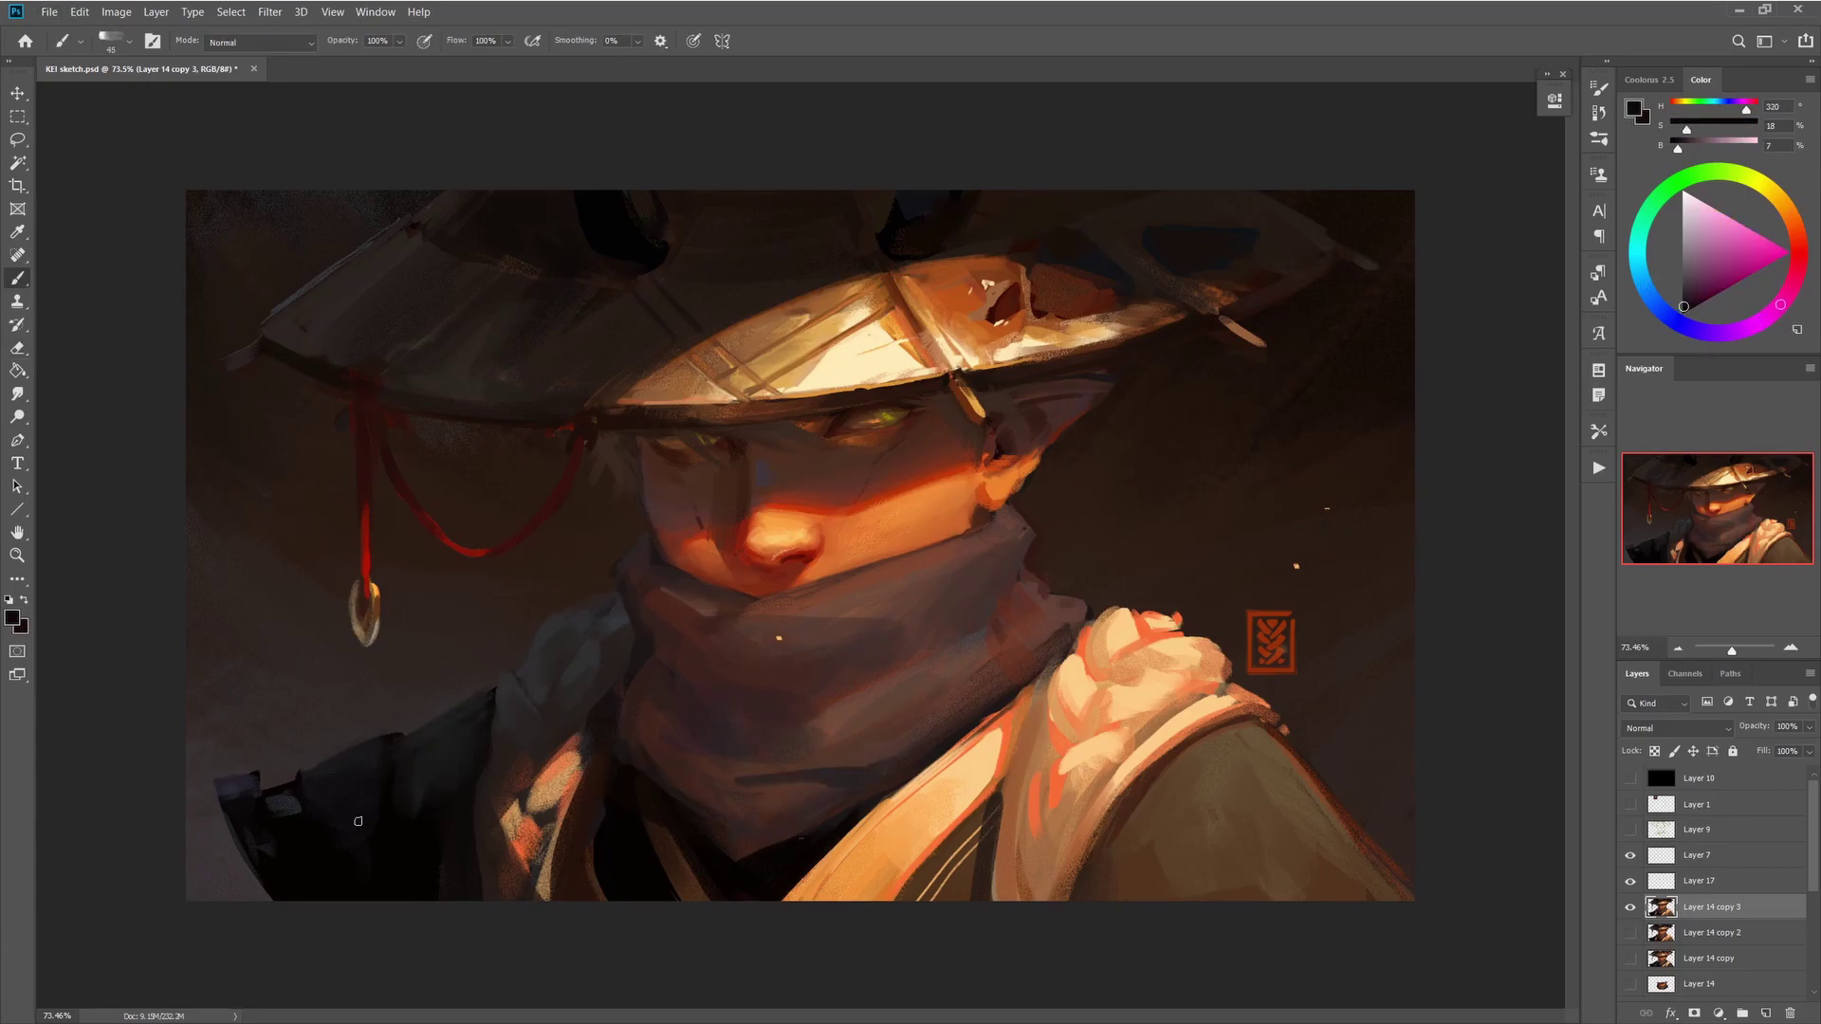
pyautogui.keyDown('alt'); pyautogui.click(276, 792); pyautogui.keyUp('alt')
pyautogui.keyDown('alt'); pyautogui.click(357, 866); pyautogui.keyUp('alt')
pyautogui.keyDown('alt'); pyautogui.scroll(-2, 1332, 716); pyautogui.keyUp('alt')
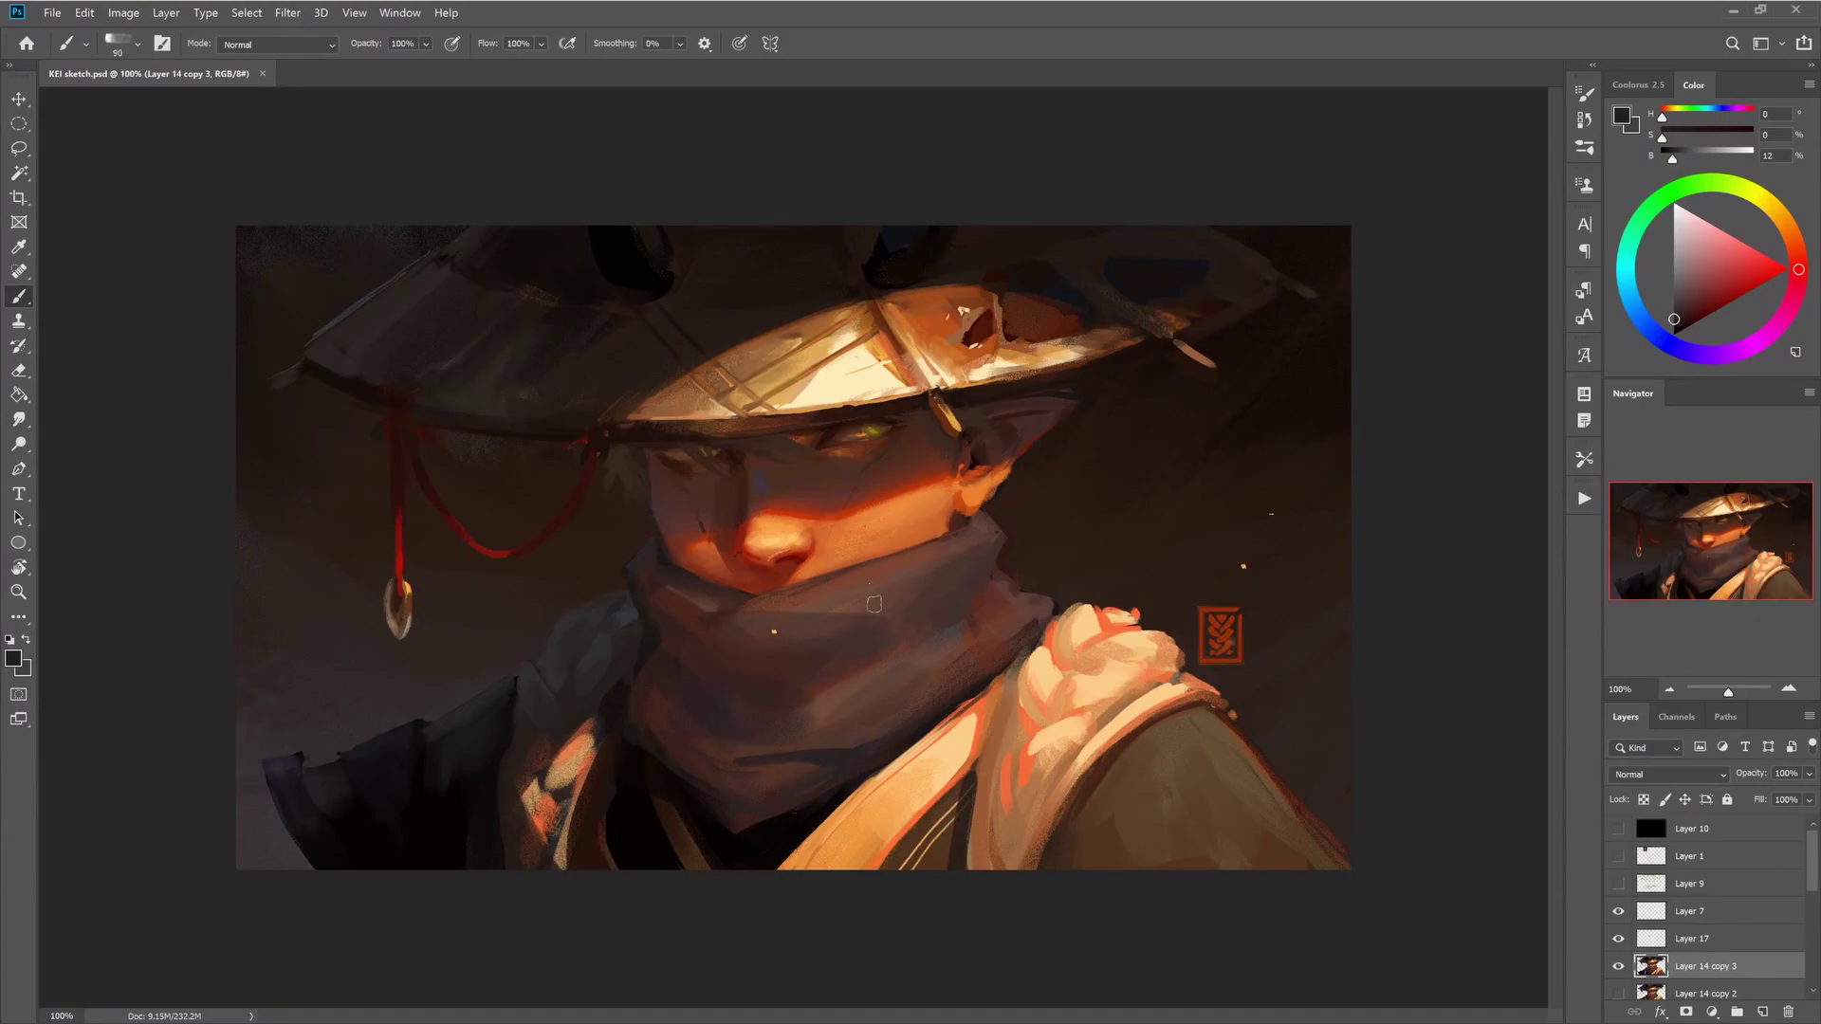
# - Redefine the scarf's upper edge from below the mouth to the ear with sampled reddish brown and dark tones
pyautogui.keyDown('alt'); pyautogui.click(812, 583); pyautogui.keyUp('alt')
pyautogui.moveTo(768, 598); pyautogui.dragTo(844, 569)
pyautogui.keyDown('alt'); pyautogui.click(812, 582); pyautogui.keyUp('alt')
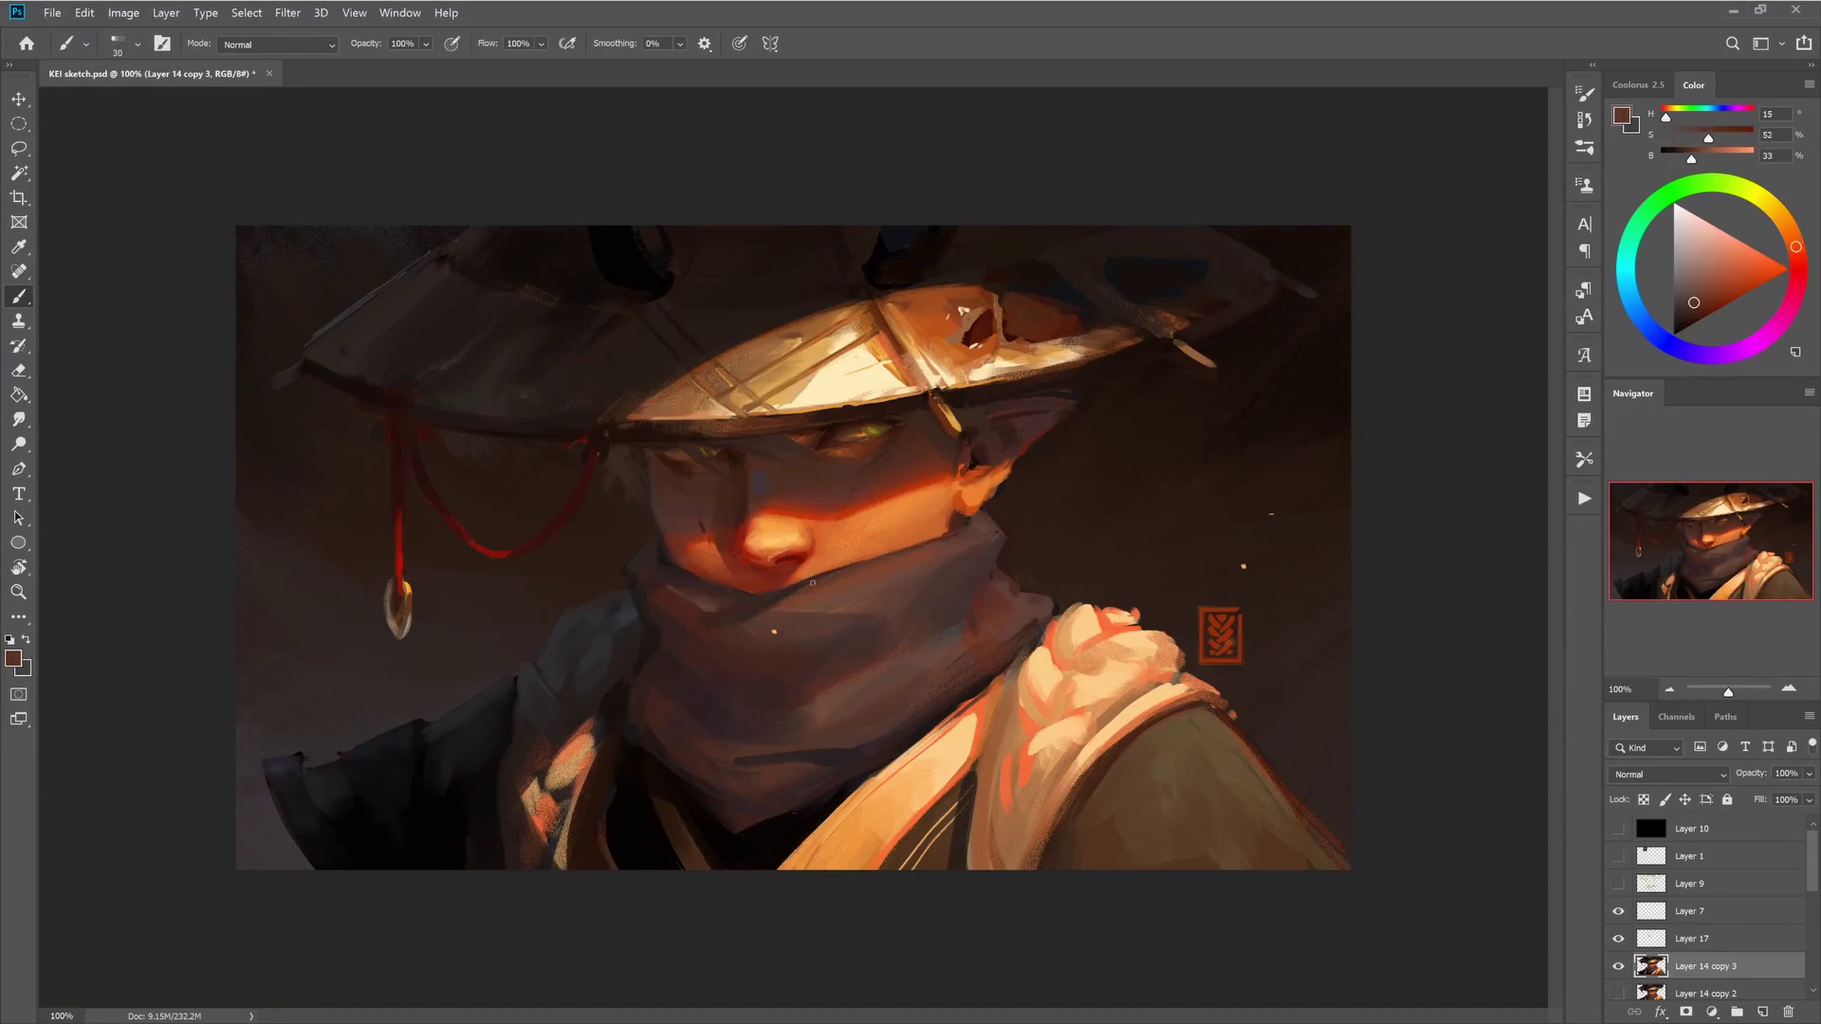
pyautogui.keyDown('alt'); pyautogui.click(812, 583); pyautogui.keyUp('alt')
pyautogui.keyDown('alt'); pyautogui.click(707, 598); pyautogui.keyUp('alt')
pyautogui.keyDown('alt'); pyautogui.click(792, 602); pyautogui.keyUp('alt')
pyautogui.keyDown('alt'); pyautogui.click(972, 520); pyautogui.keyUp('alt')
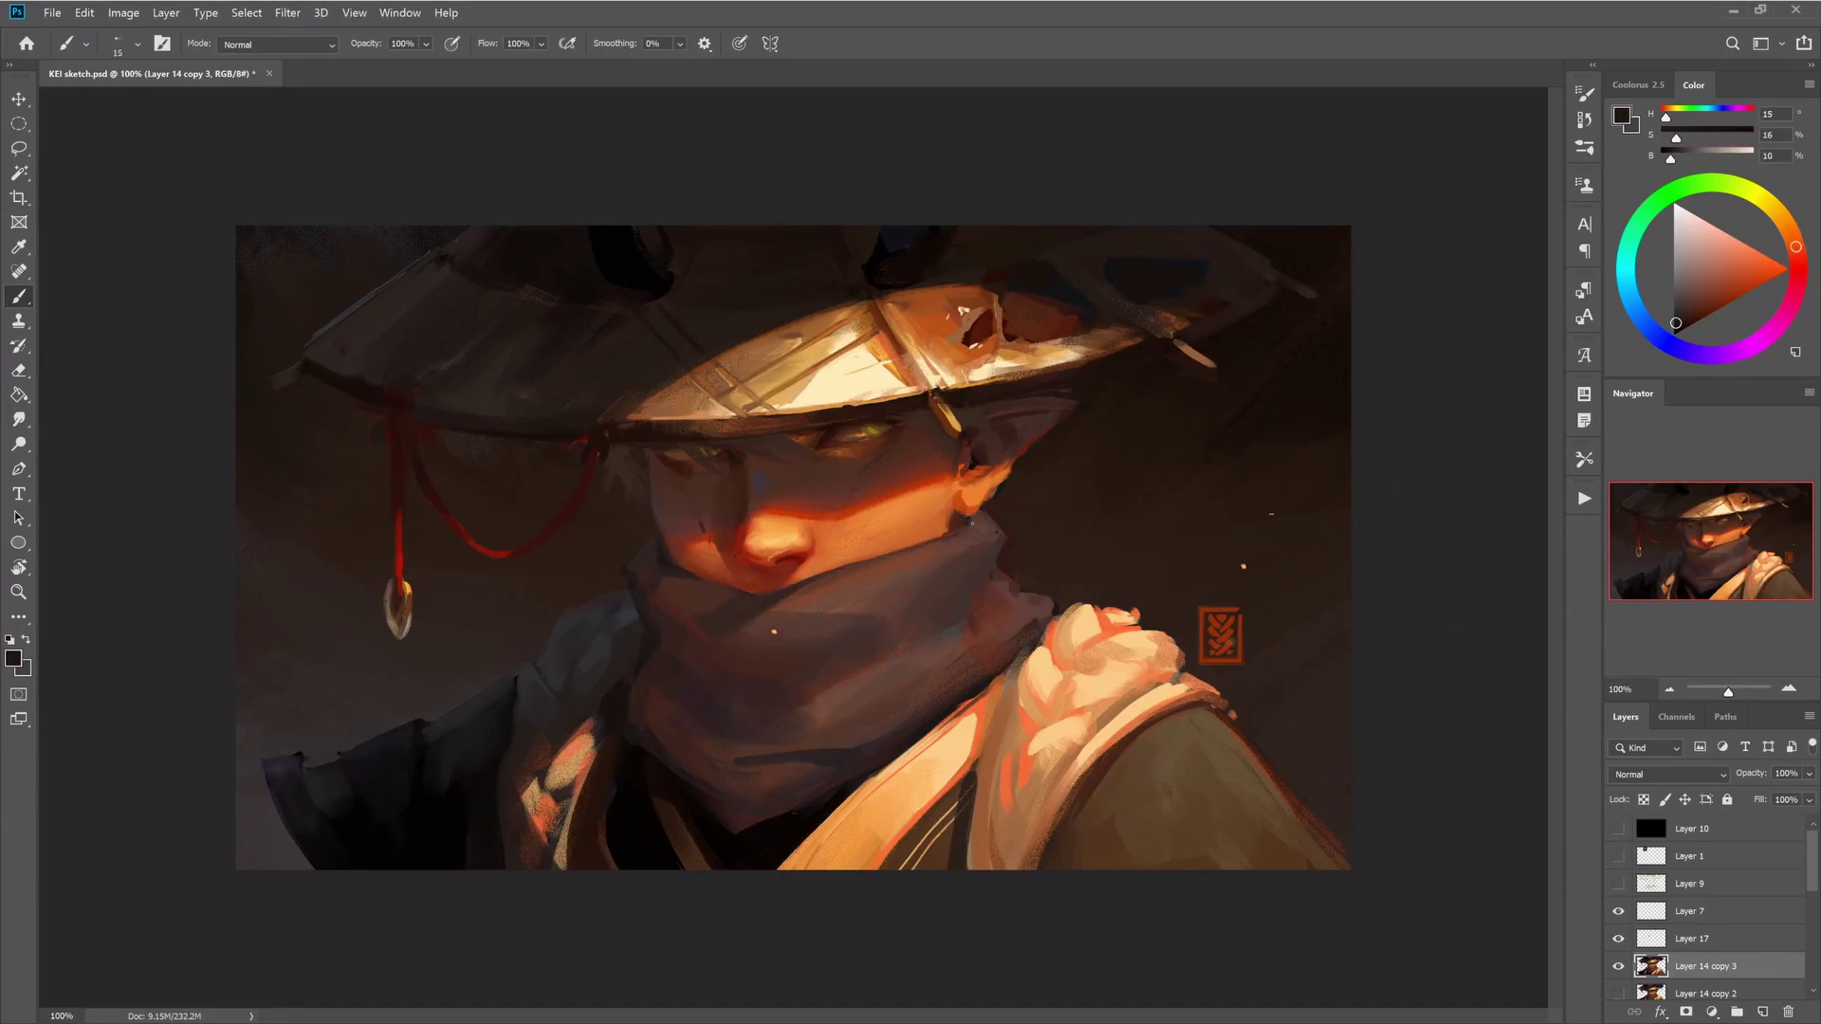
# - Unify the scarf's shadowed front with sampled dark grey-brown and warm it with sampled reddish browns, reducing the brush
pyautogui.keyDown('alt'); pyautogui.click(679, 662); pyautogui.keyUp('alt')
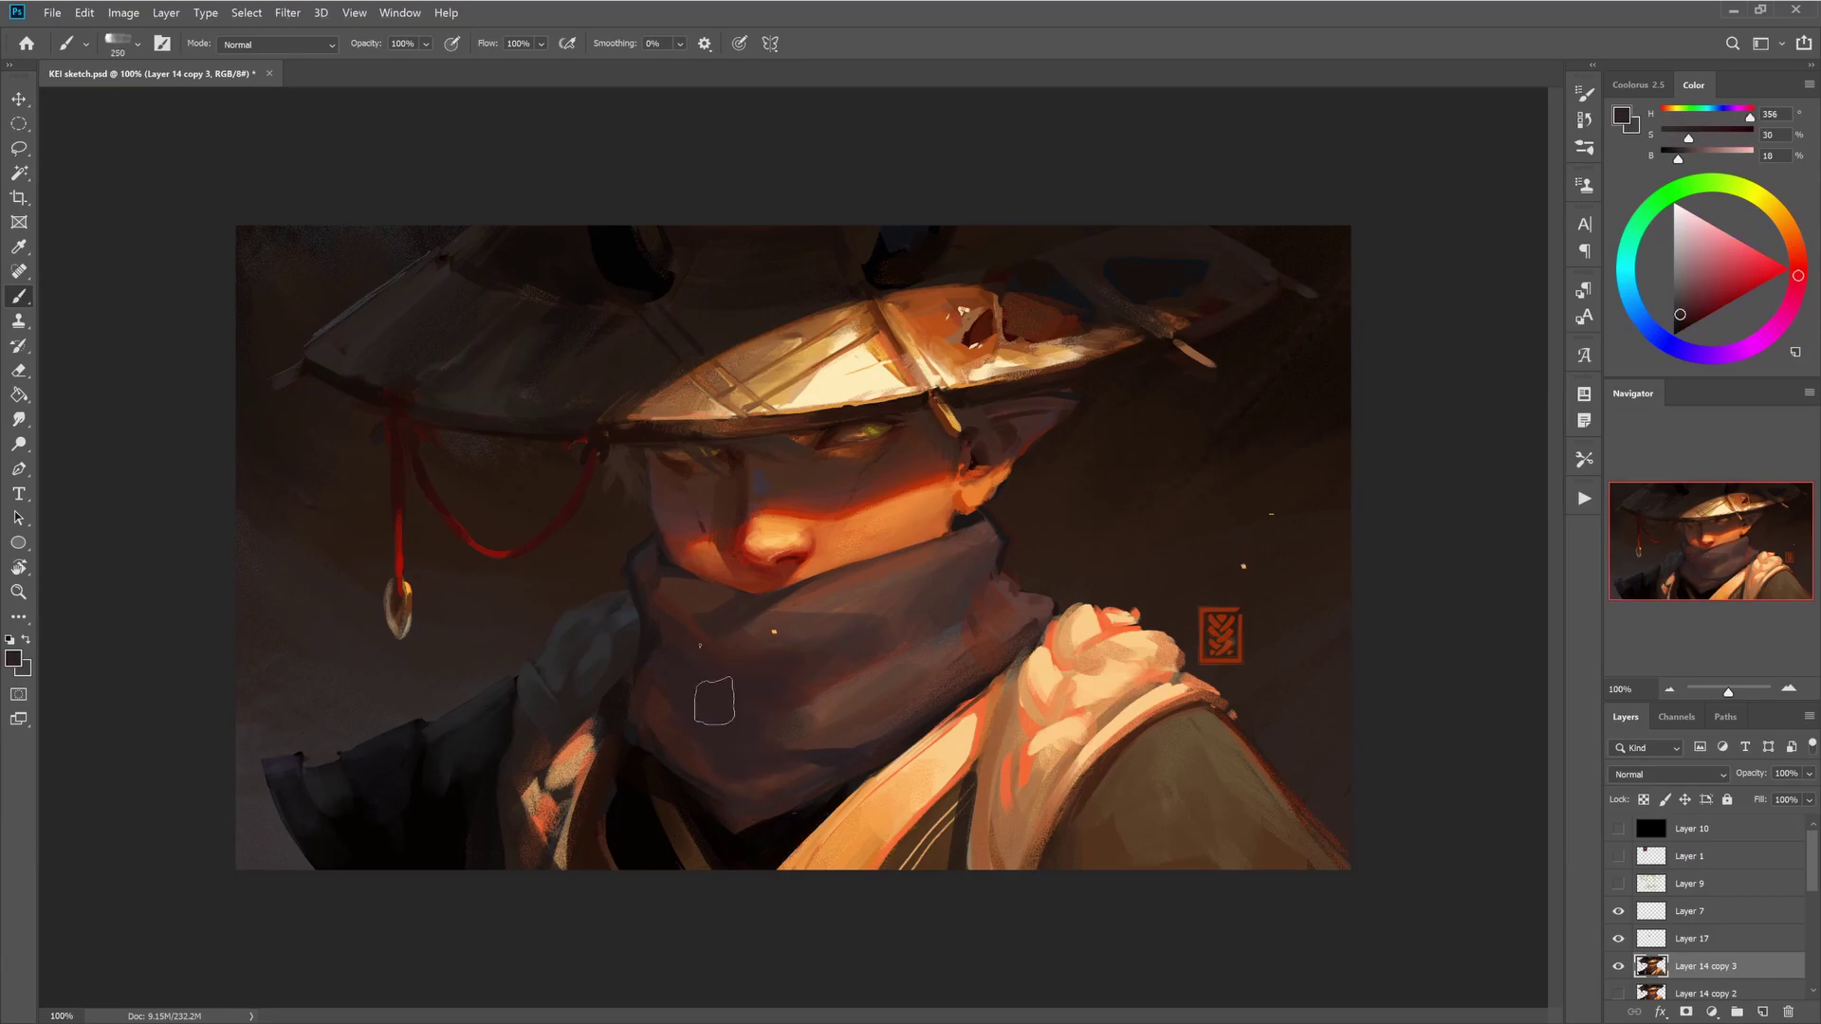
pyautogui.keyDown('alt'); pyautogui.click(1000, 652); pyautogui.keyUp('alt')
pyautogui.press('[')
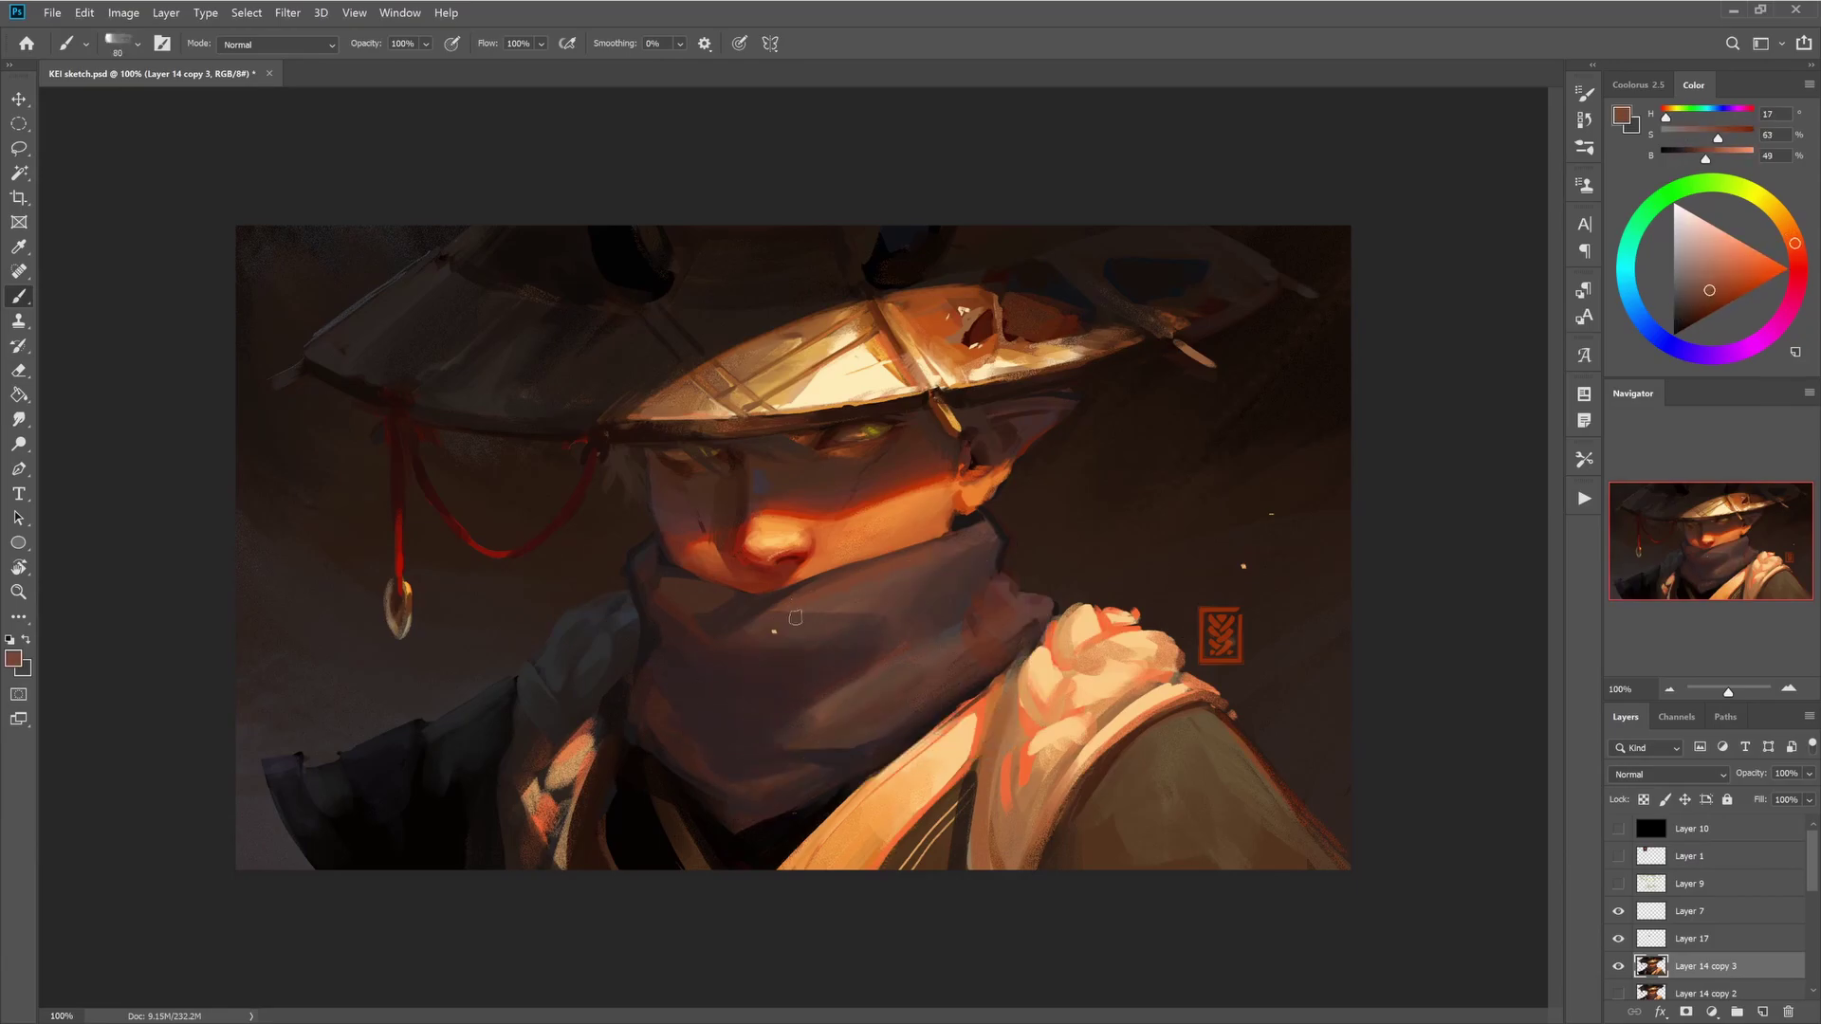
pyautogui.keyDown('alt'); pyautogui.click(703, 654); pyautogui.keyUp('alt')
pyautogui.press('[')
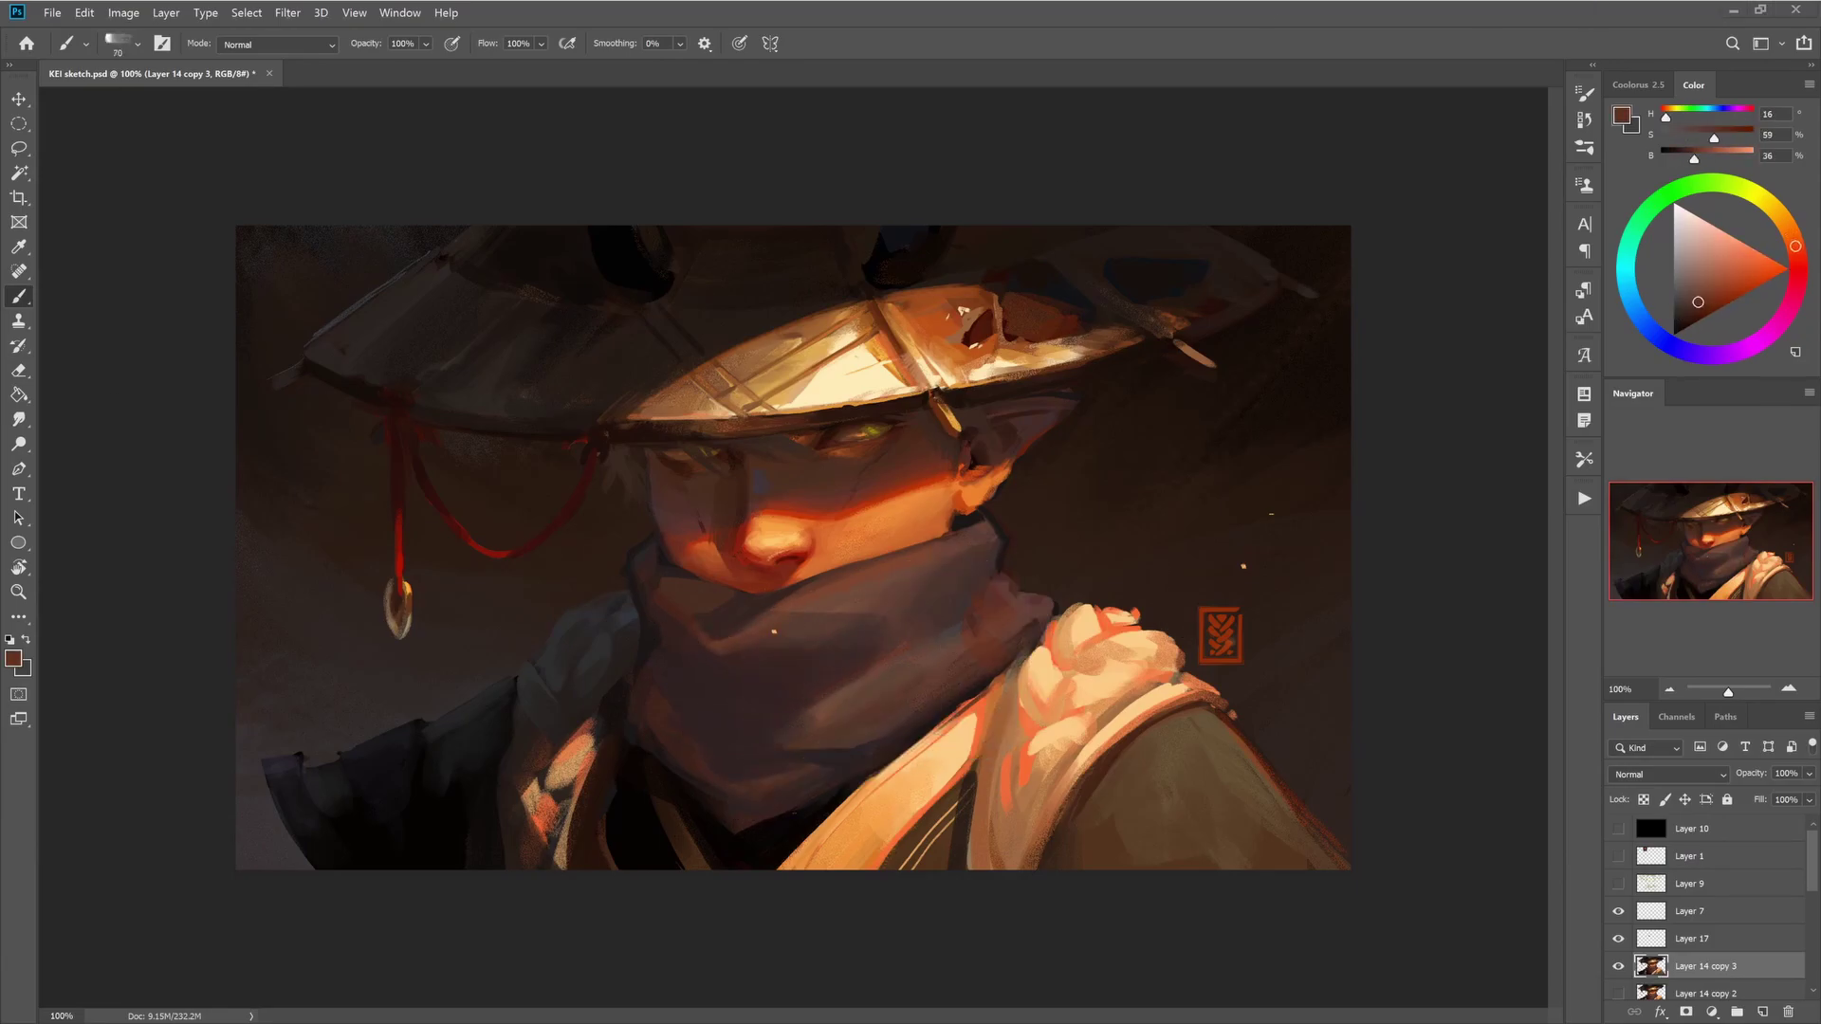
# - Darken the scarf's inner rim beside the shaded cheek with sampled near-black browns, reducing the brush for fine edges
pyautogui.keyDown('alt'); pyautogui.click(696, 532); pyautogui.keyUp('alt')
pyautogui.press('[')
pyautogui.press('[')
pyautogui.press('[')
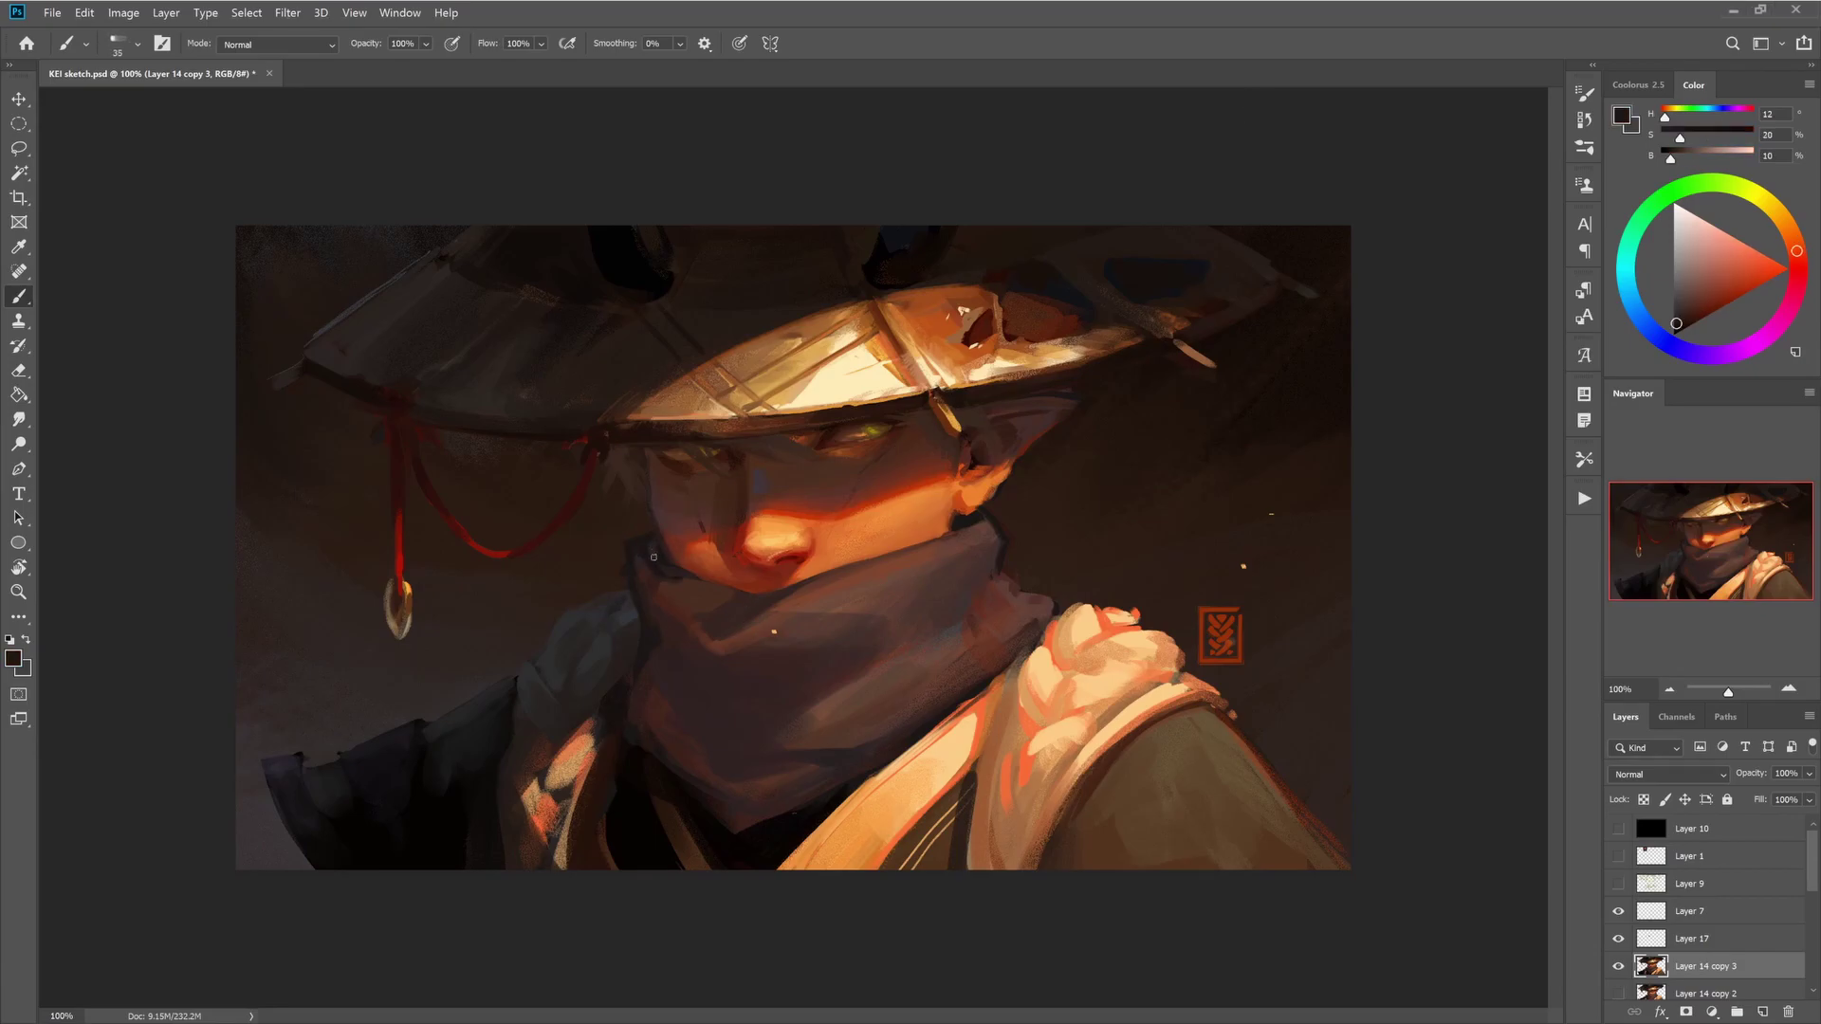
pyautogui.keyDown('alt'); pyautogui.click(658, 569); pyautogui.keyUp('alt')
pyautogui.press('[')
pyautogui.press('[')
pyautogui.press('[')
pyautogui.press('[')
pyautogui.press('[')
pyautogui.press('[')
pyautogui.press('[')
pyautogui.press('[')
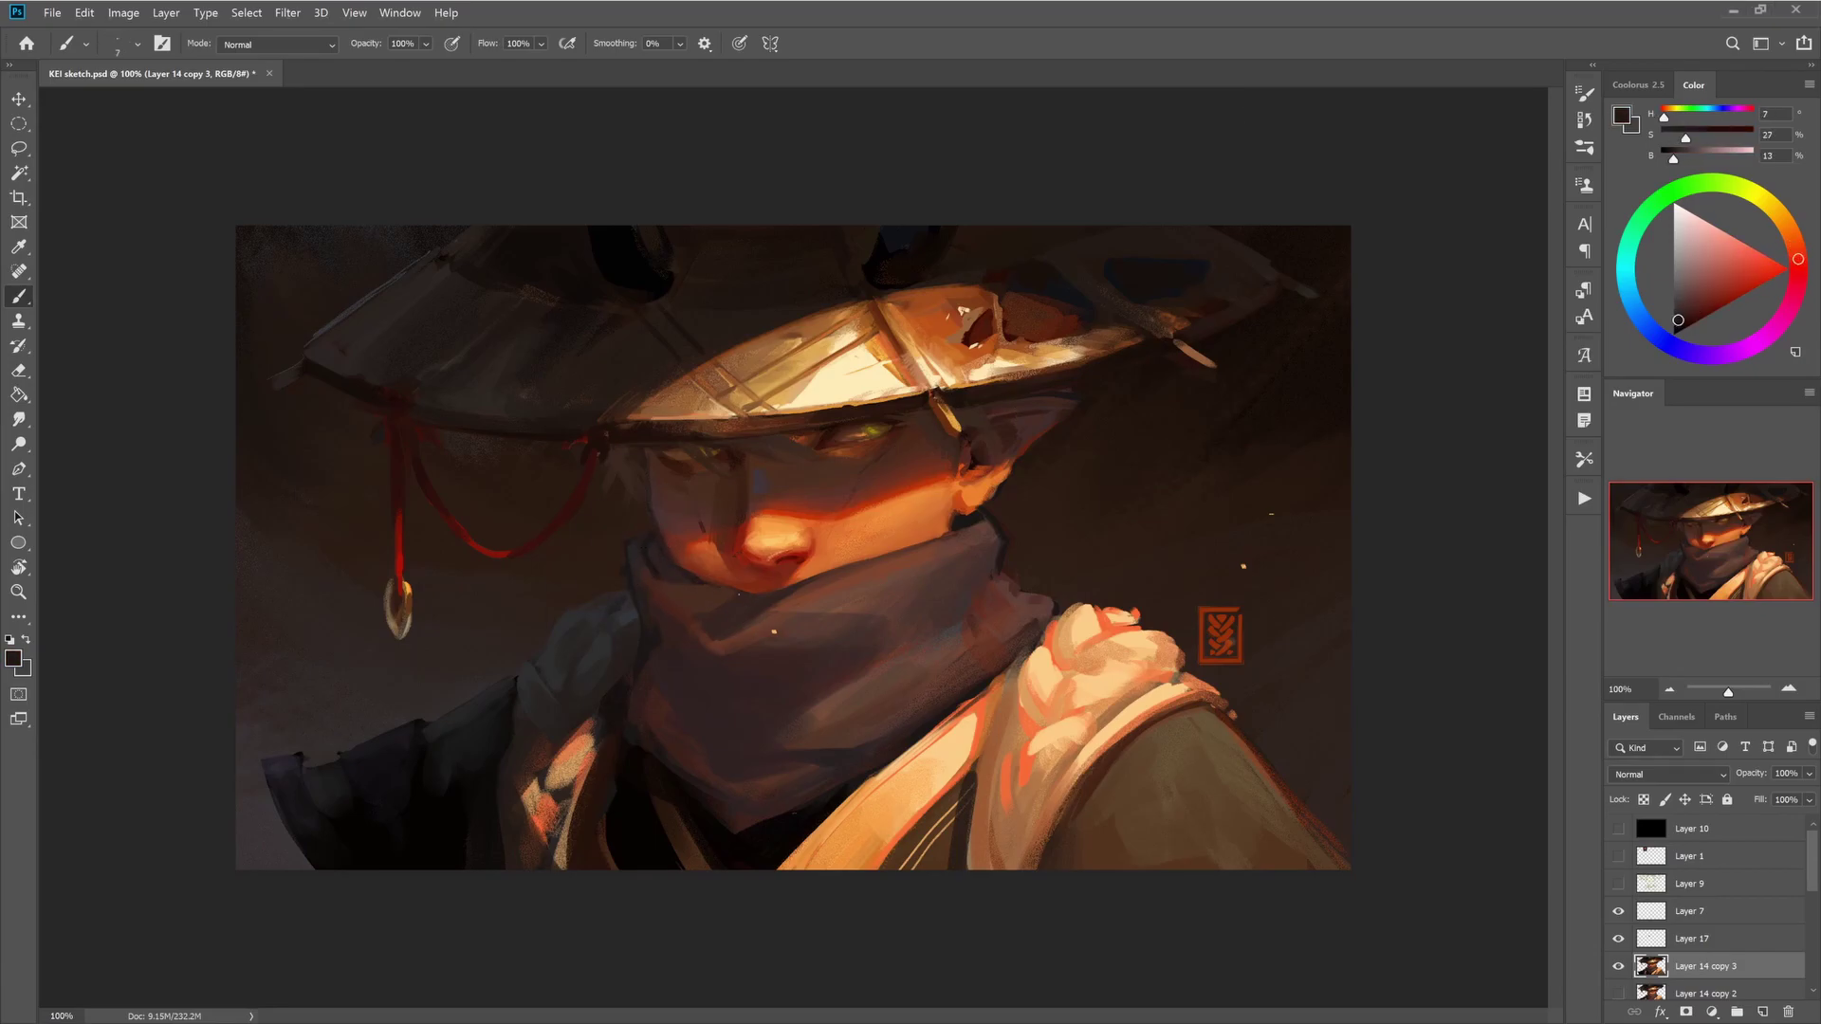
# - Warm the boundary between chin and scarf with sampled deep reds using a slightly larger brush
pyautogui.keyDown('alt'); pyautogui.click(813, 571); pyautogui.keyUp('alt')
pyautogui.press(']')
pyautogui.press(']')
pyautogui.press(']')
pyautogui.press(']')
pyautogui.press(']')
pyautogui.press(']')
pyautogui.press(']')
pyautogui.press(']')
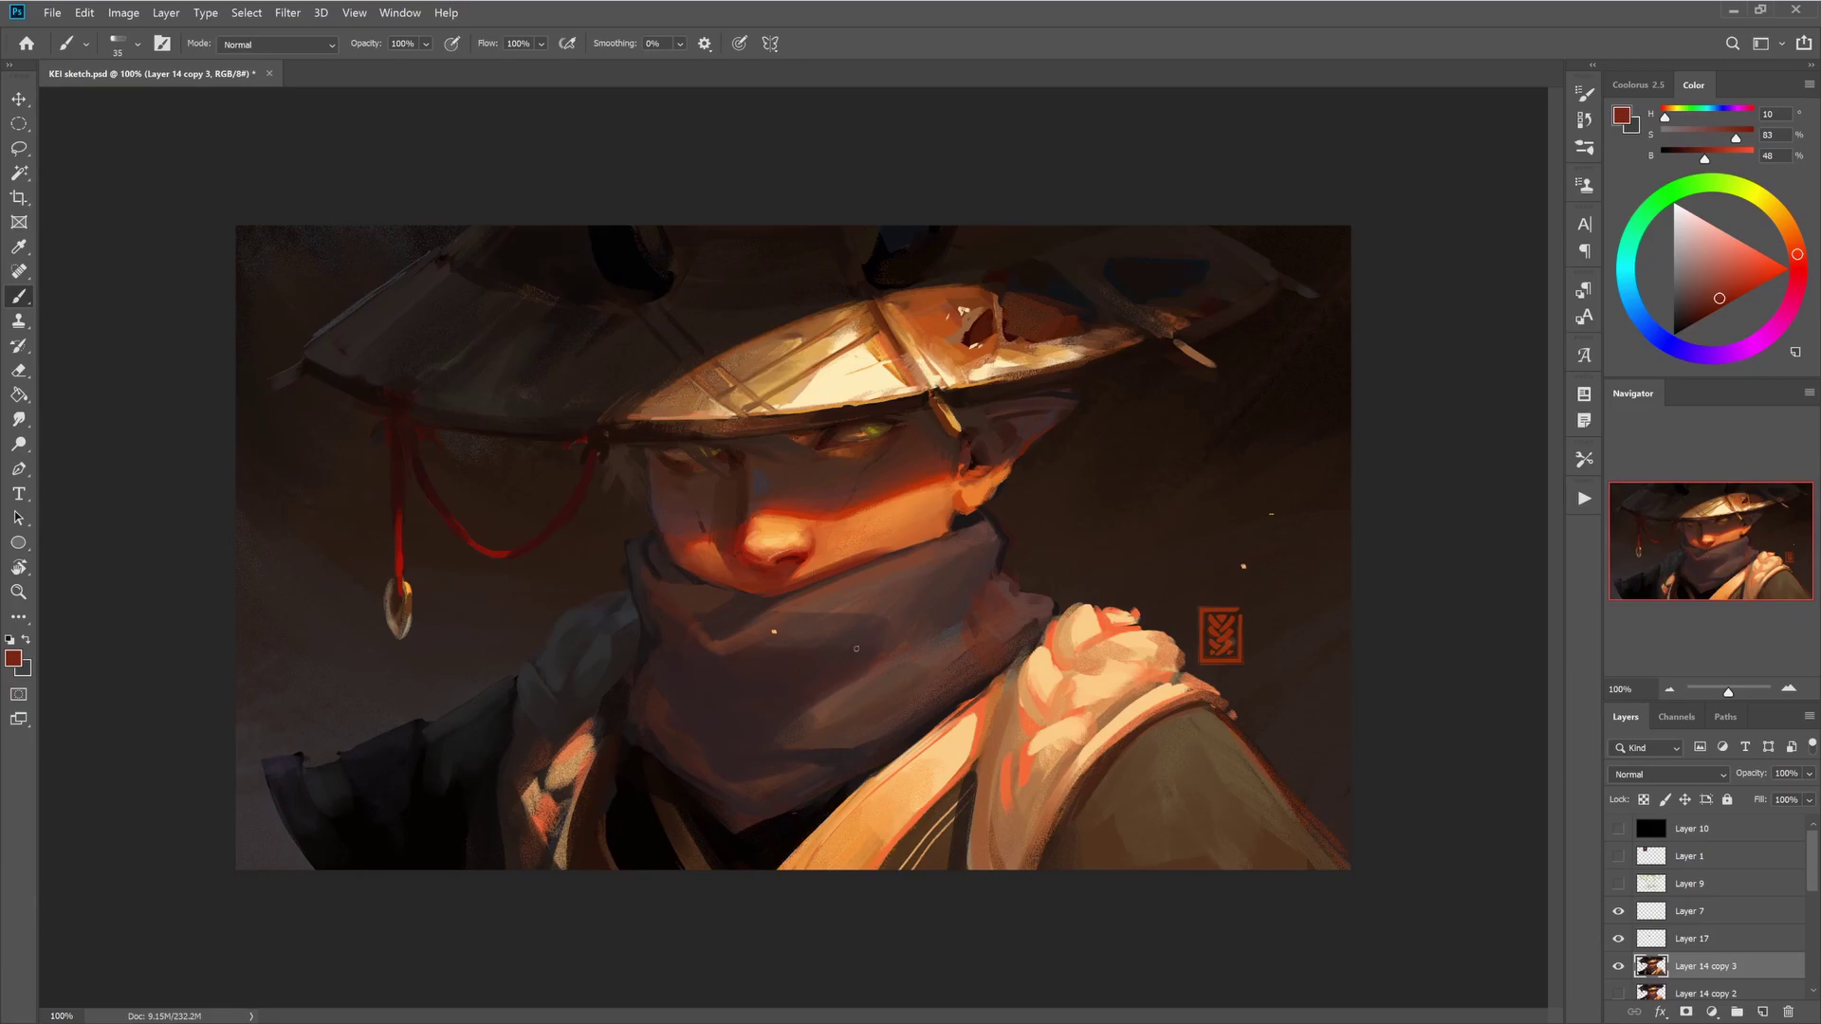
pyautogui.press('[')
pyautogui.keyDown('alt'); pyautogui.click(809, 576); pyautogui.keyUp('alt')
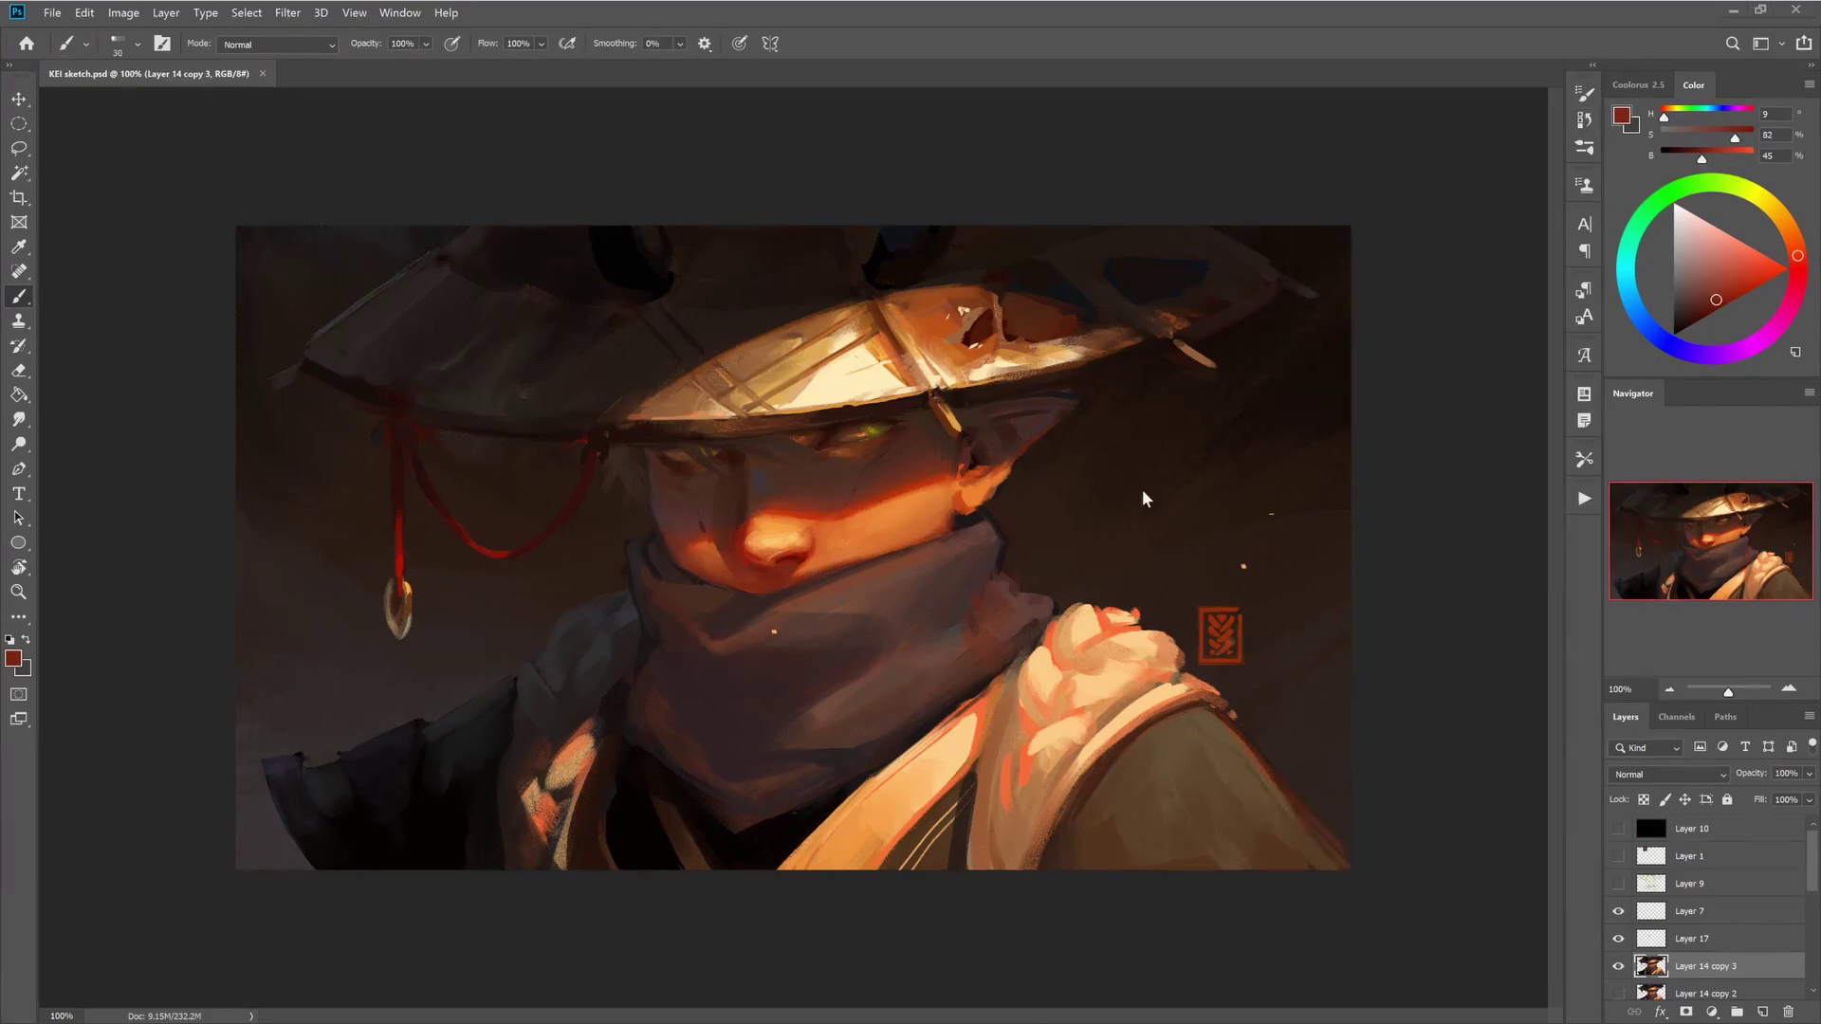
# - Touch up the scarf's rim by the shaded cheek and its upper corner near the ear with sampled dark browns
pyautogui.scroll(1, 794, 547)
pyautogui.keyDown('alt'); pyautogui.click(690, 589); pyautogui.keyUp('alt')
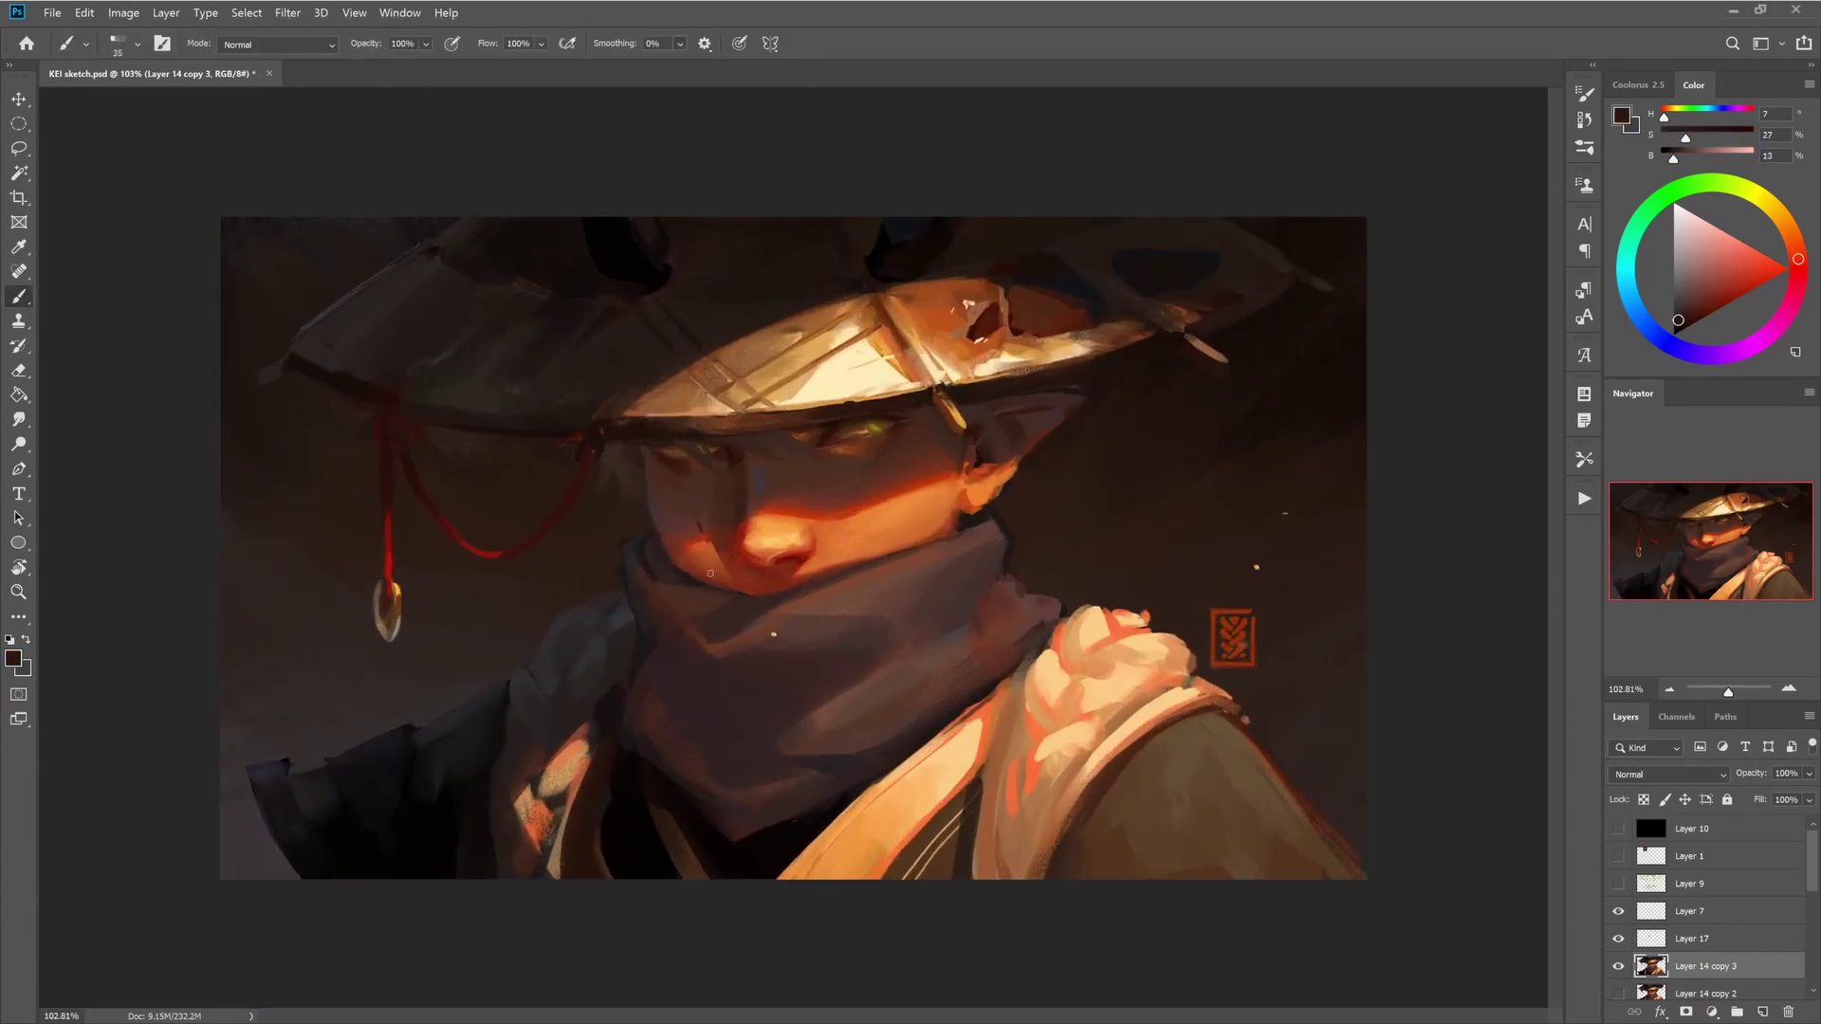
pyautogui.keyDown('alt'); pyautogui.click(1003, 519); pyautogui.keyUp('alt')
pyautogui.press(']')
pyautogui.press(']')
pyautogui.press(']')
pyautogui.press(']')
# - Blend the scarf folds below the shaded cheek with sampled reddish browns, adjusting the brush size
pyautogui.keyDown('alt'); pyautogui.click(732, 644); pyautogui.keyUp('alt')
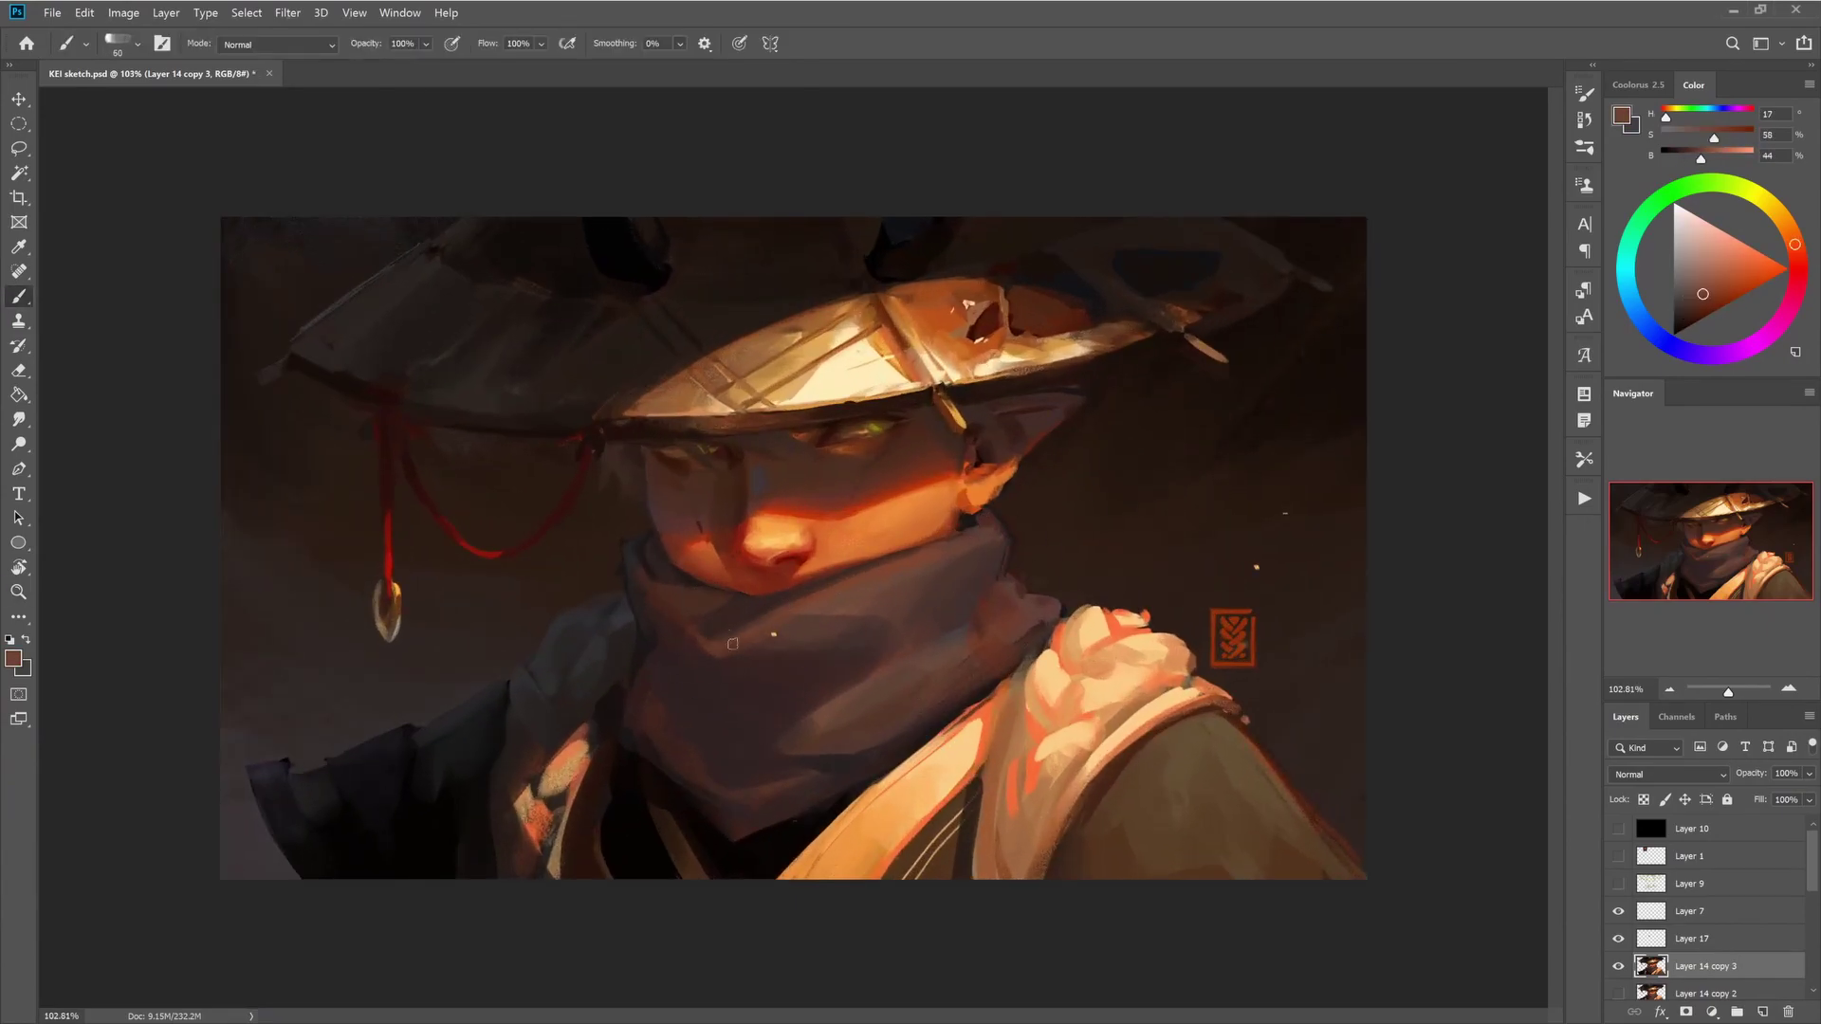
pyautogui.press(']')
pyautogui.keyDown('alt'); pyautogui.click(702, 626); pyautogui.keyUp('alt')
pyautogui.press('[')
pyautogui.keyDown('alt'); pyautogui.click(702, 604); pyautogui.keyUp('alt')
pyautogui.press('[')
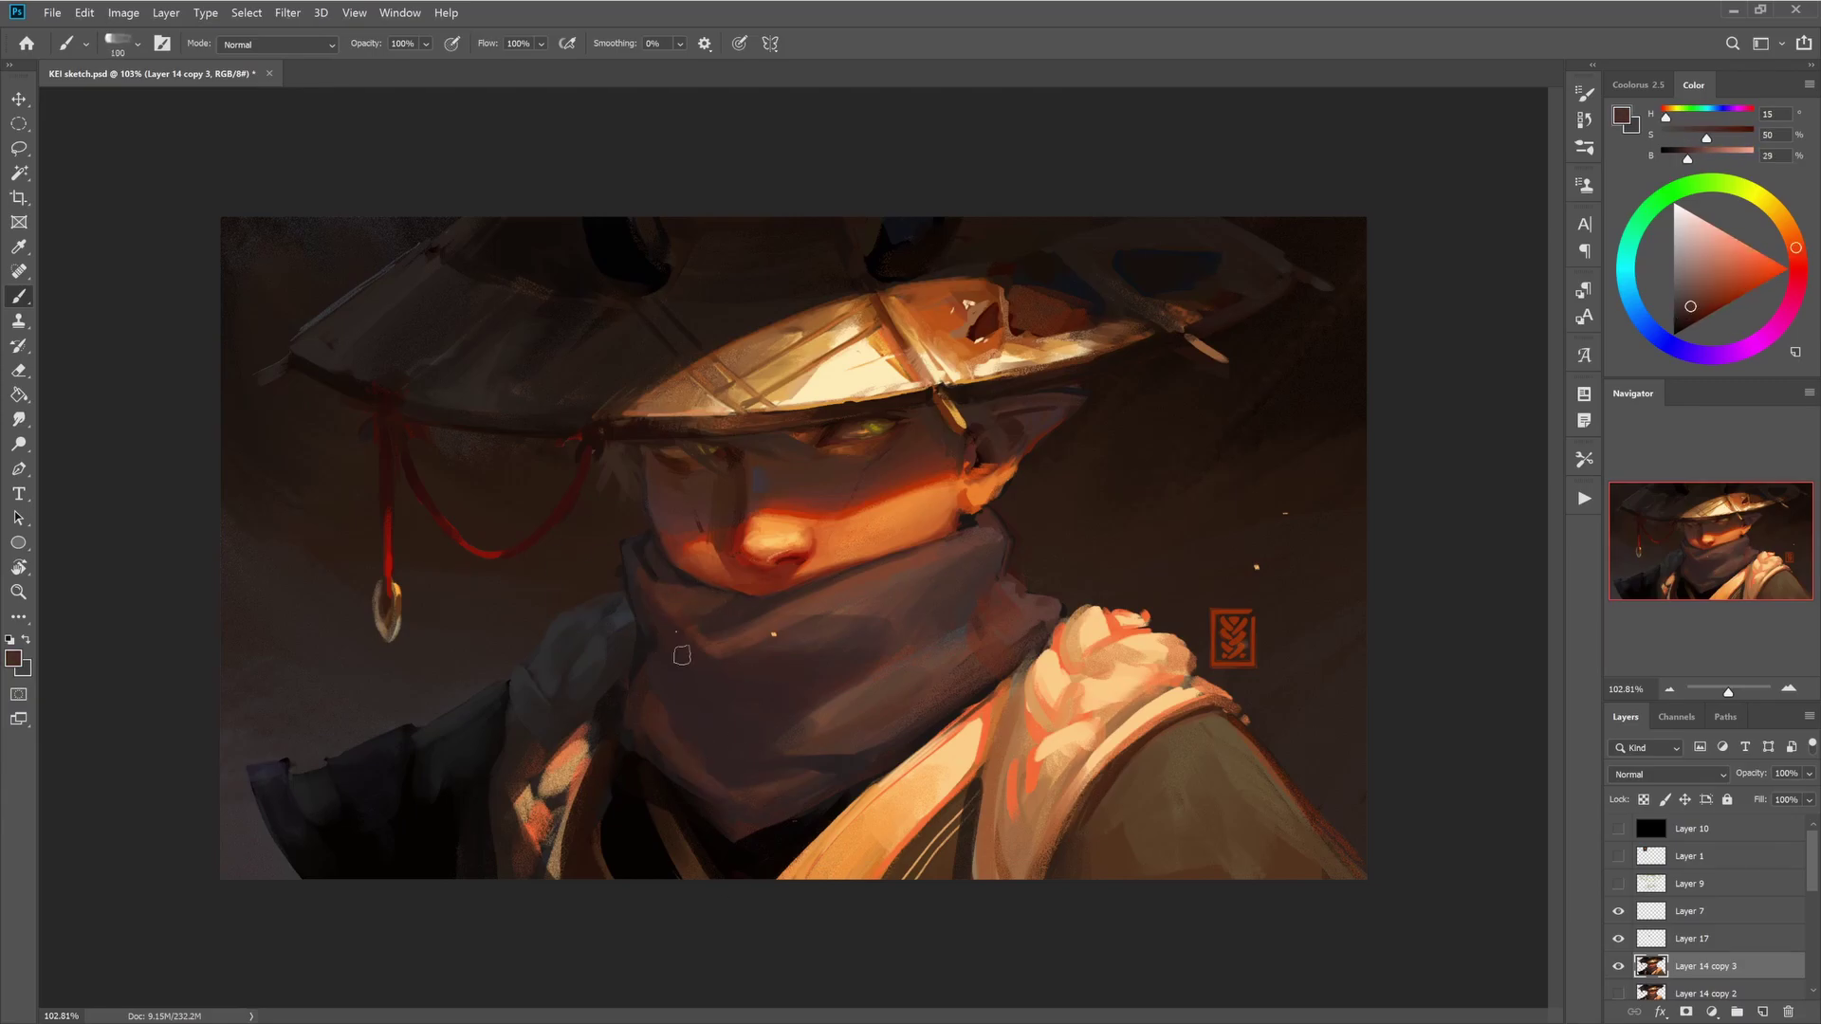
# - Reshape the scarf's shaded side and lower outline with sampled dark tones, and sample orange-red from the lapel's edge
pyautogui.keyDown('alt'); pyautogui.click(632, 667); pyautogui.keyUp('alt')
pyautogui.press('[')
pyautogui.keyDown('alt'); pyautogui.click(802, 815); pyautogui.keyUp('alt')
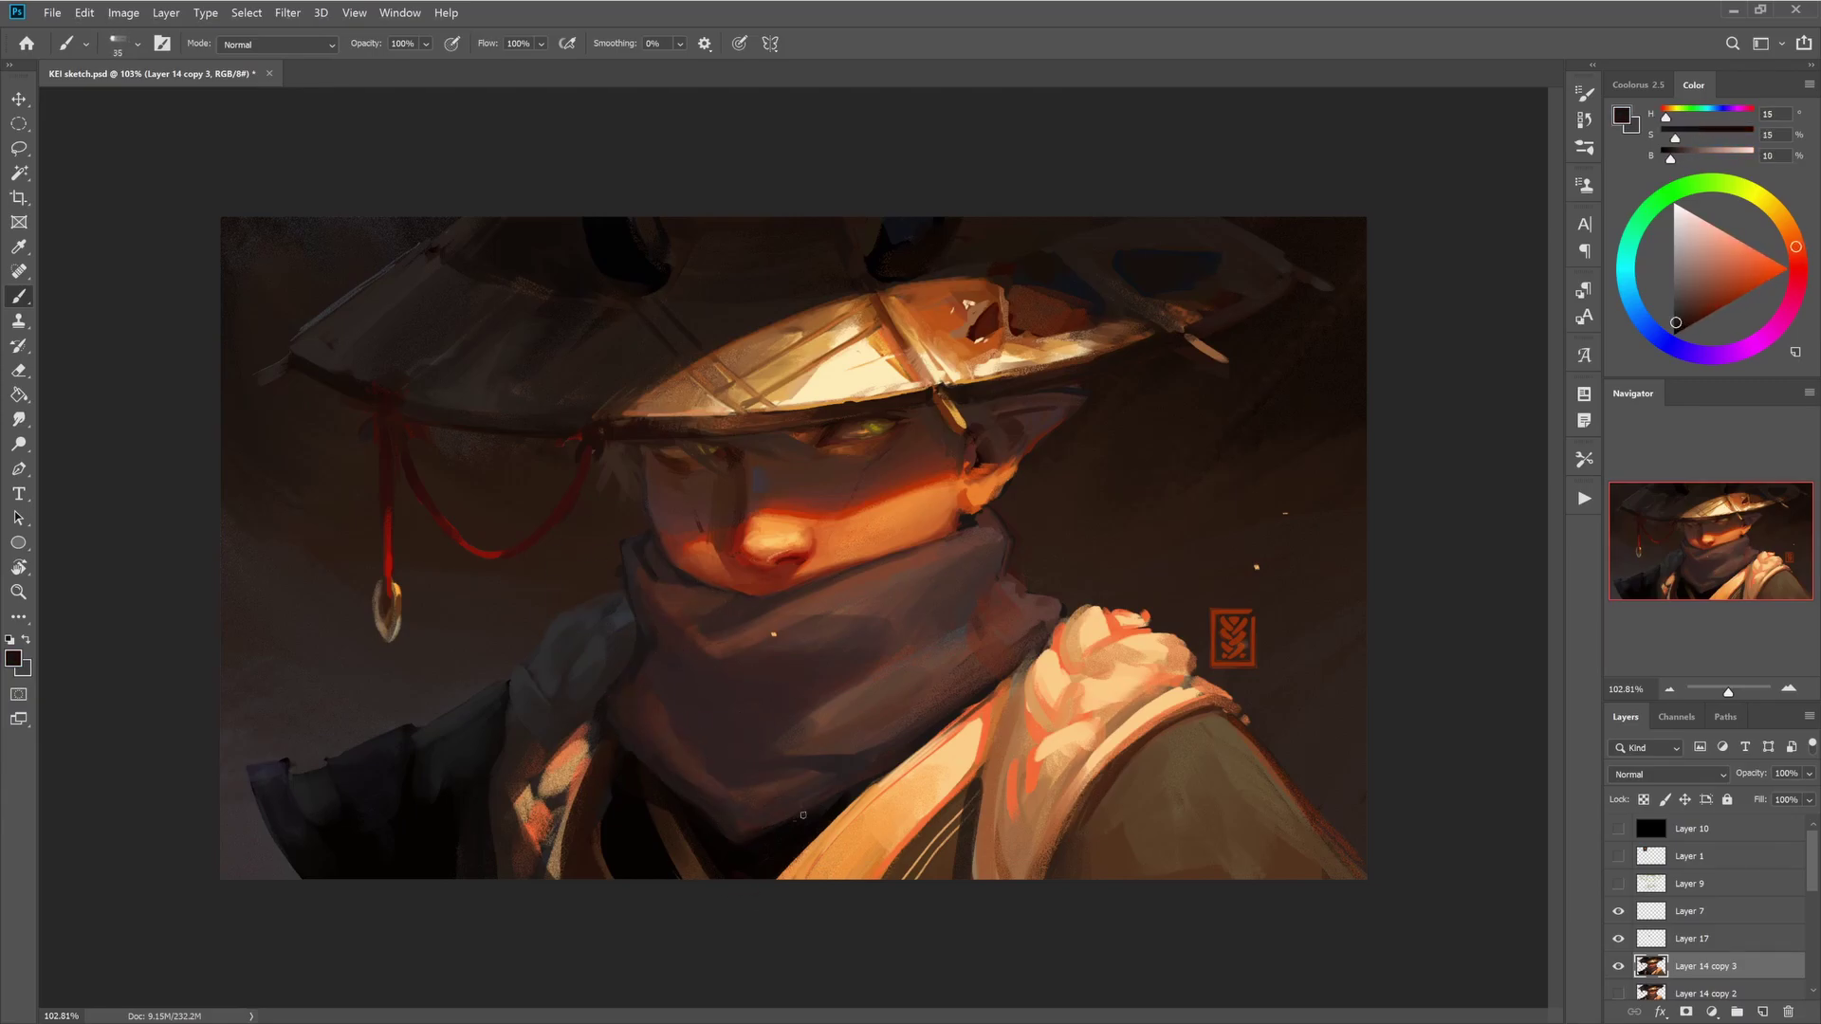
pyautogui.keyDown('alt'); pyautogui.click(977, 735); pyautogui.keyUp('alt')
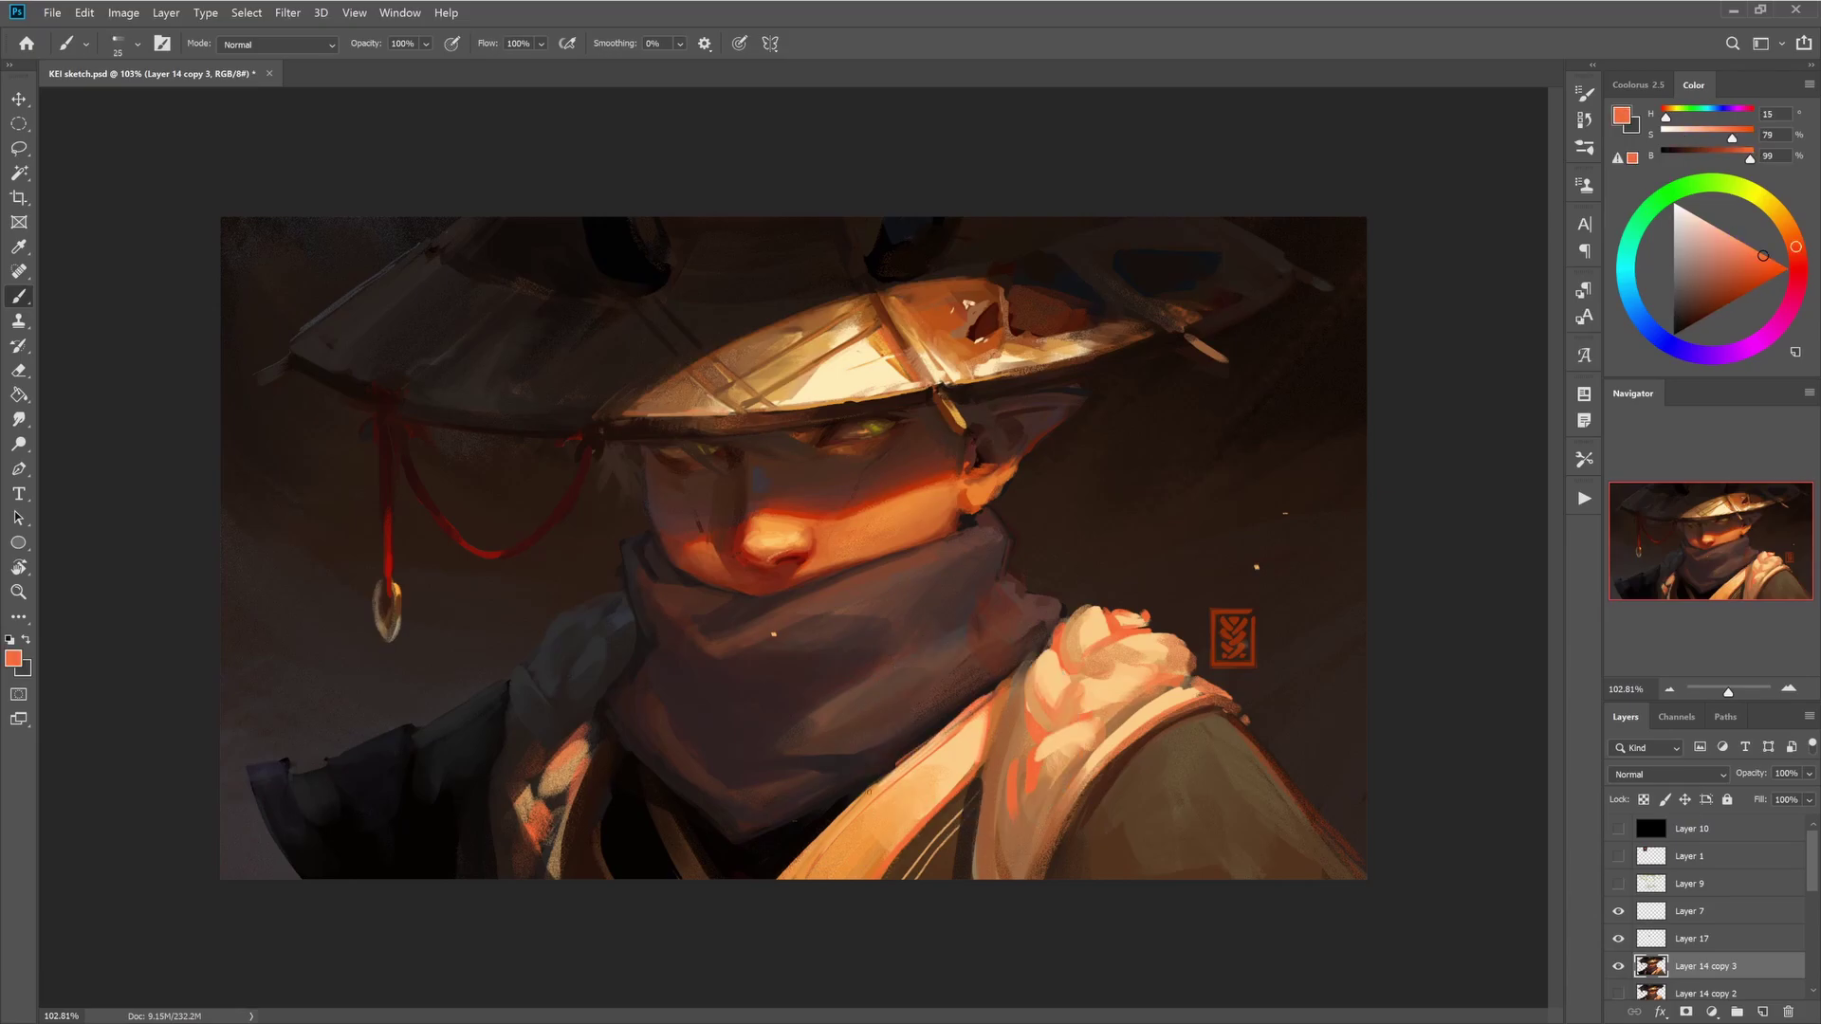
# - Refine the outer edge of the ear with a sampled dark reddish brown, adjusting the brush size
pyautogui.press('[')
pyautogui.press('[')
pyautogui.press('[')
pyautogui.scroll(1, 799, 554)
pyautogui.press(']')
pyautogui.press(']')
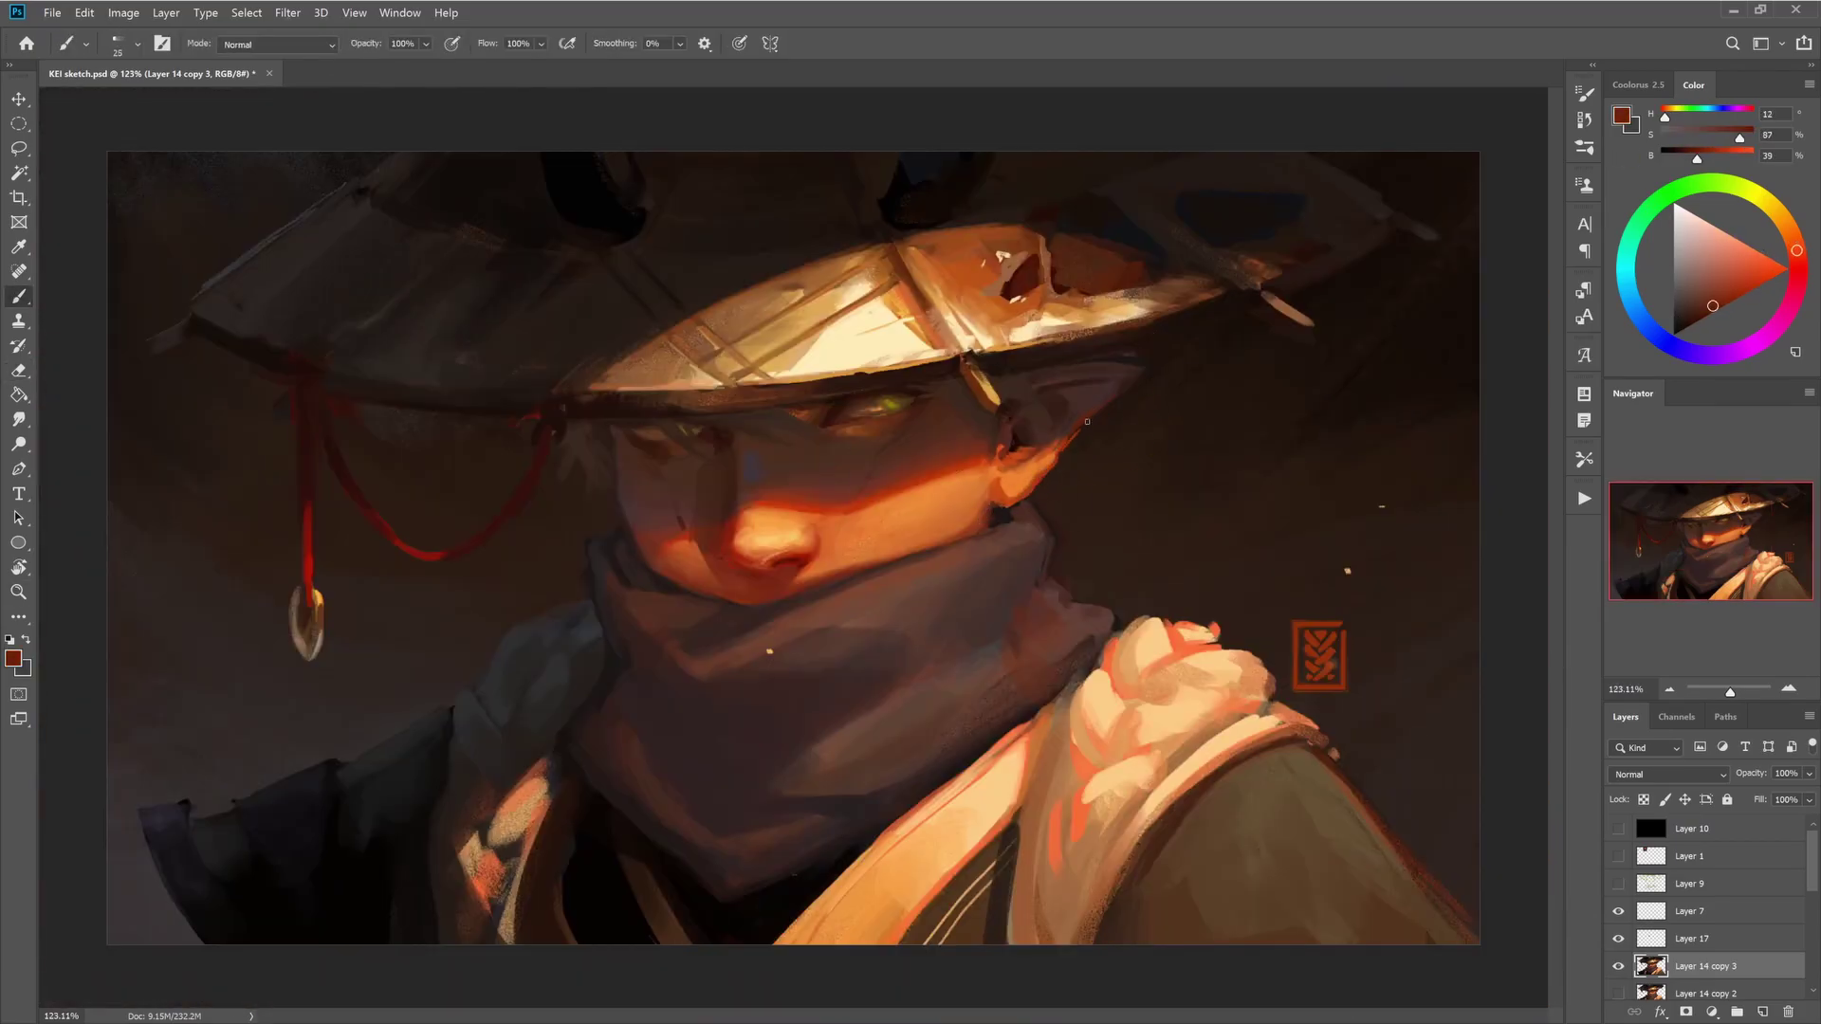
pyautogui.keyDown('alt'); pyautogui.click(972, 469); pyautogui.keyUp('alt')
# - Touch up small details around the front of the ear and the hat's peg with sampled dark browns and a small brush
pyautogui.scroll(2, 497, 287)
pyautogui.press('[')
pyautogui.press('[')
pyautogui.press('[')
pyautogui.press('[')
pyautogui.press('[')
pyautogui.press('[')
pyautogui.keyDown('alt'); pyautogui.click(497, 287); pyautogui.keyUp('alt')
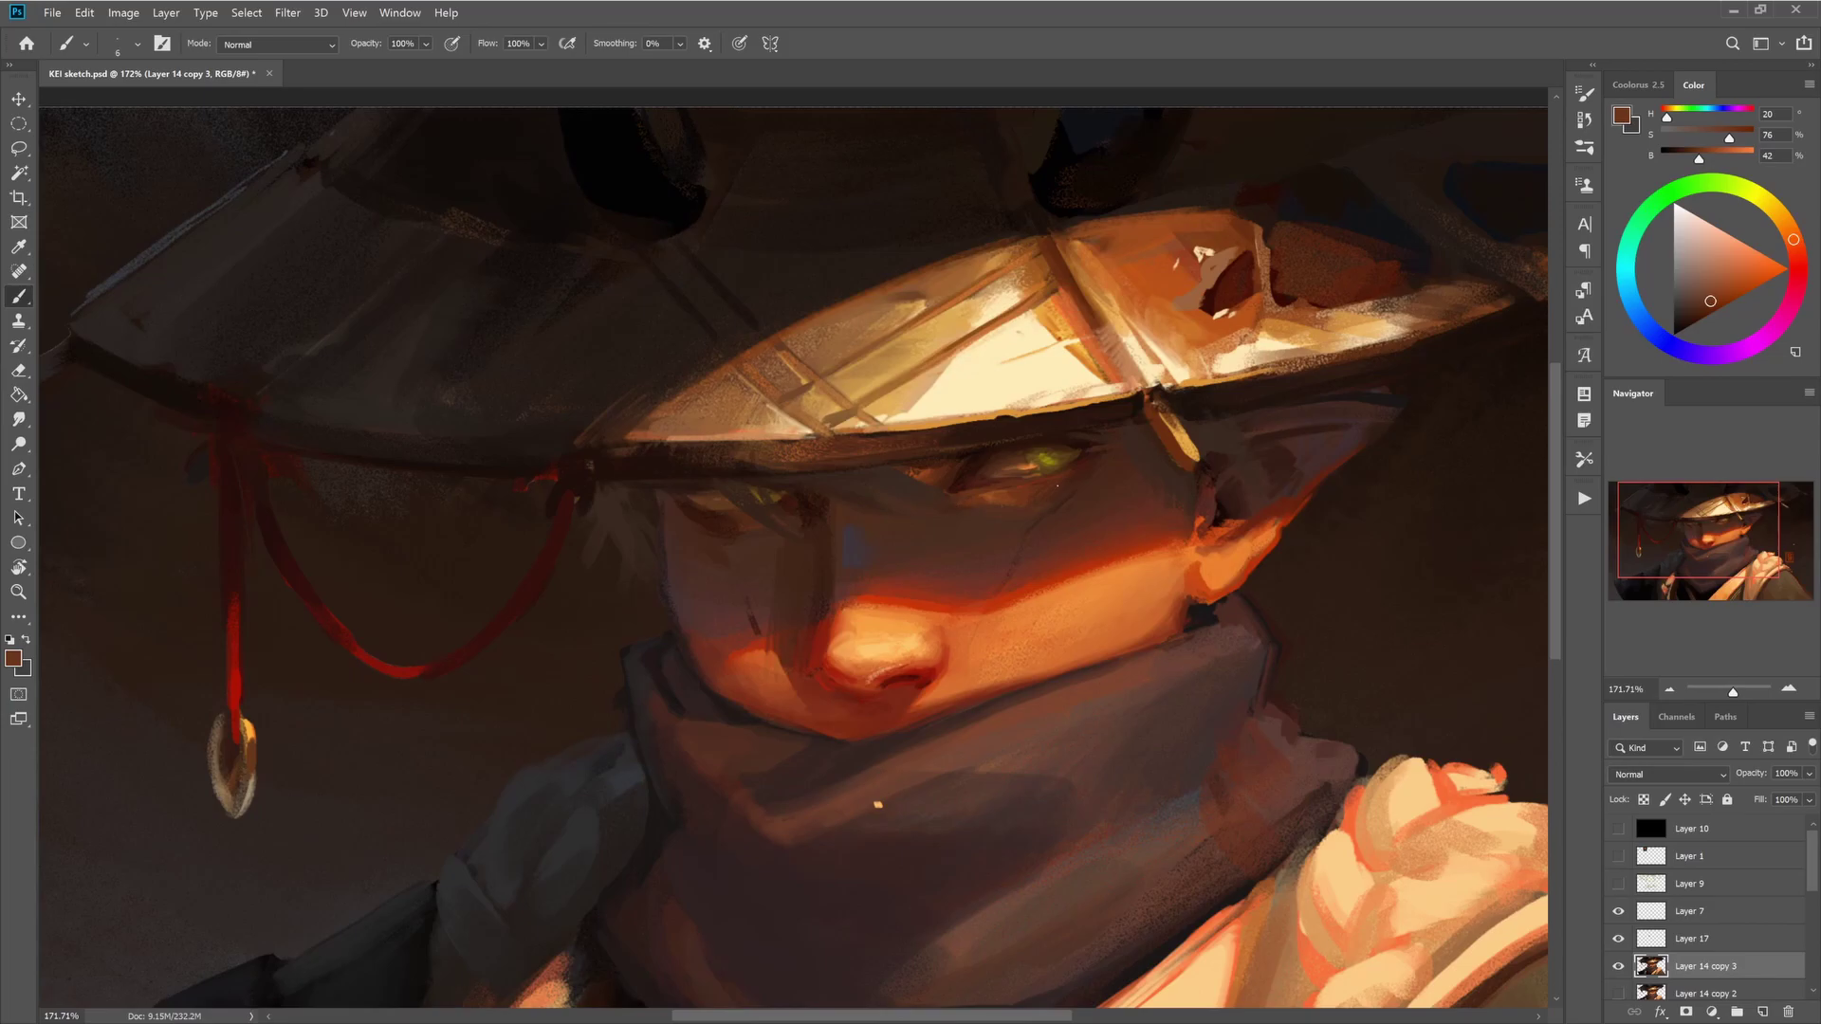
pyautogui.keyDown('alt'); pyautogui.click(497, 286); pyautogui.keyUp('alt')
pyautogui.press(']')
pyautogui.keyDown('alt'); pyautogui.click(1197, 465); pyautogui.keyUp('alt')
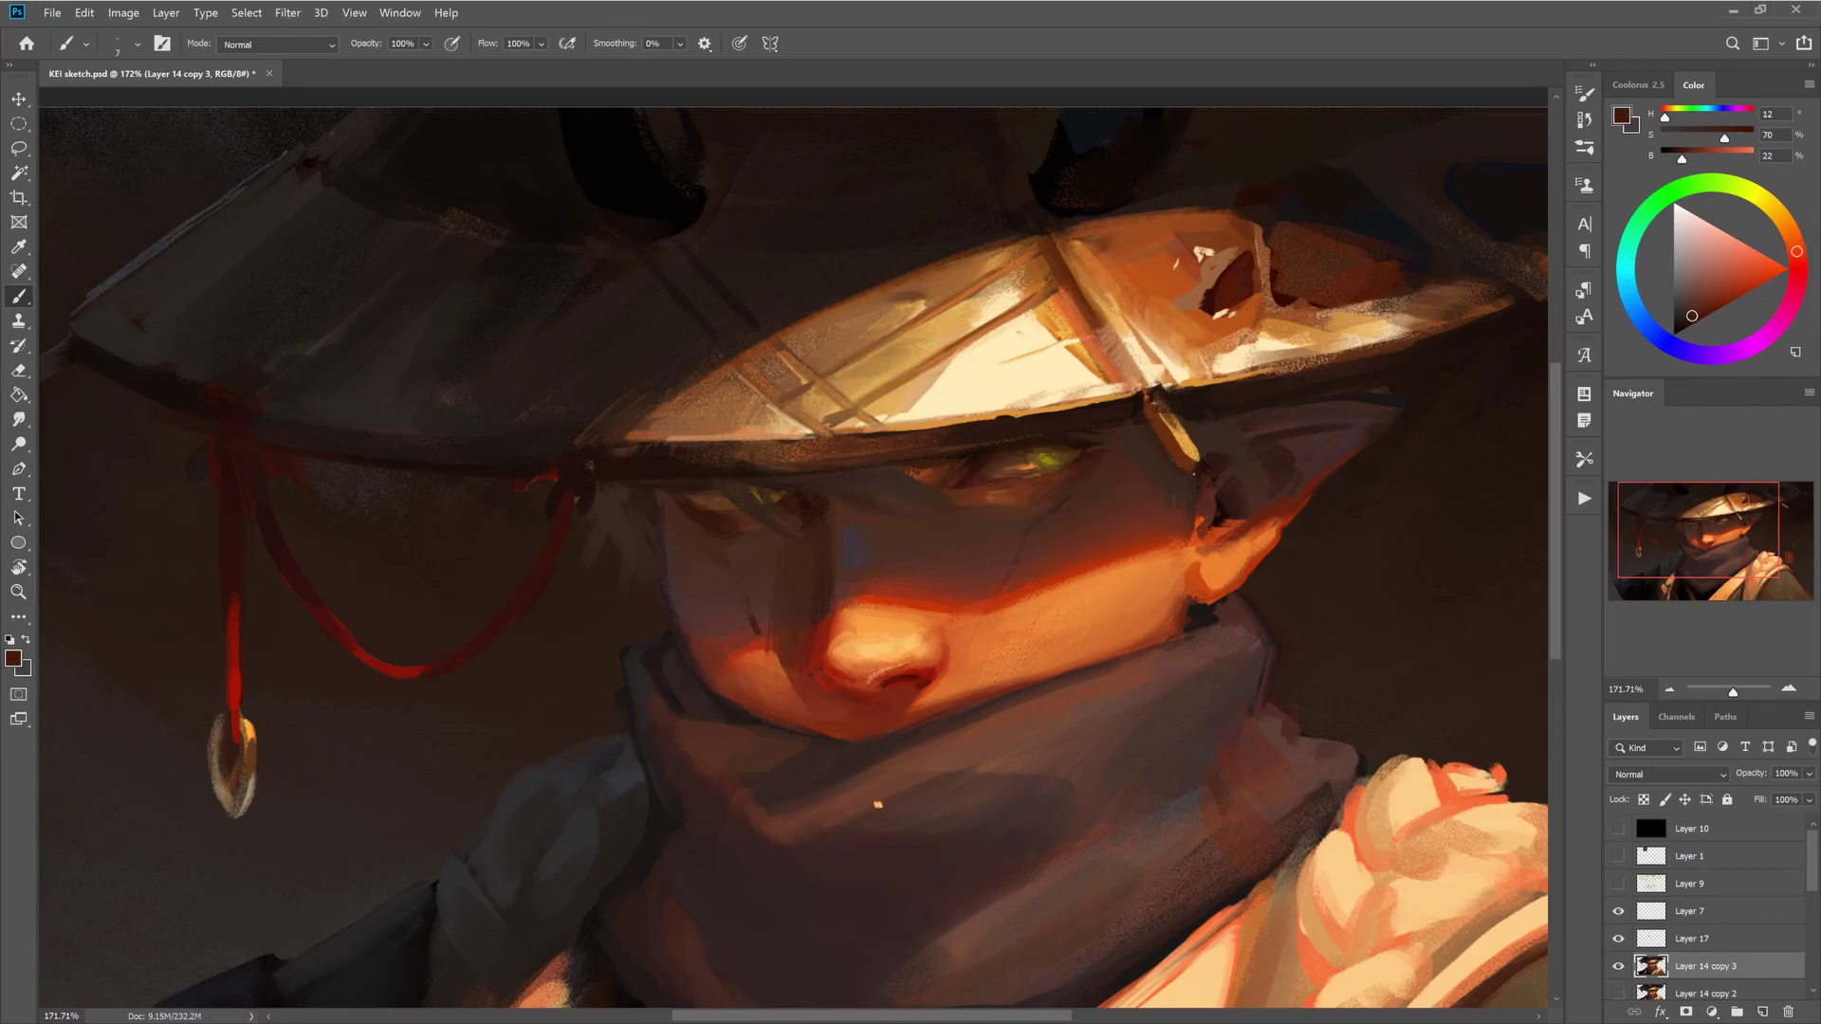
# - Shade the ear hollow and the skin below the bright green eye with sampled reddish browns
pyautogui.keyDown('alt'); pyautogui.click(980, 505); pyautogui.keyUp('alt')
pyautogui.press(']')
pyautogui.keyDown('alt'); pyautogui.click(1218, 494); pyautogui.keyUp('alt')
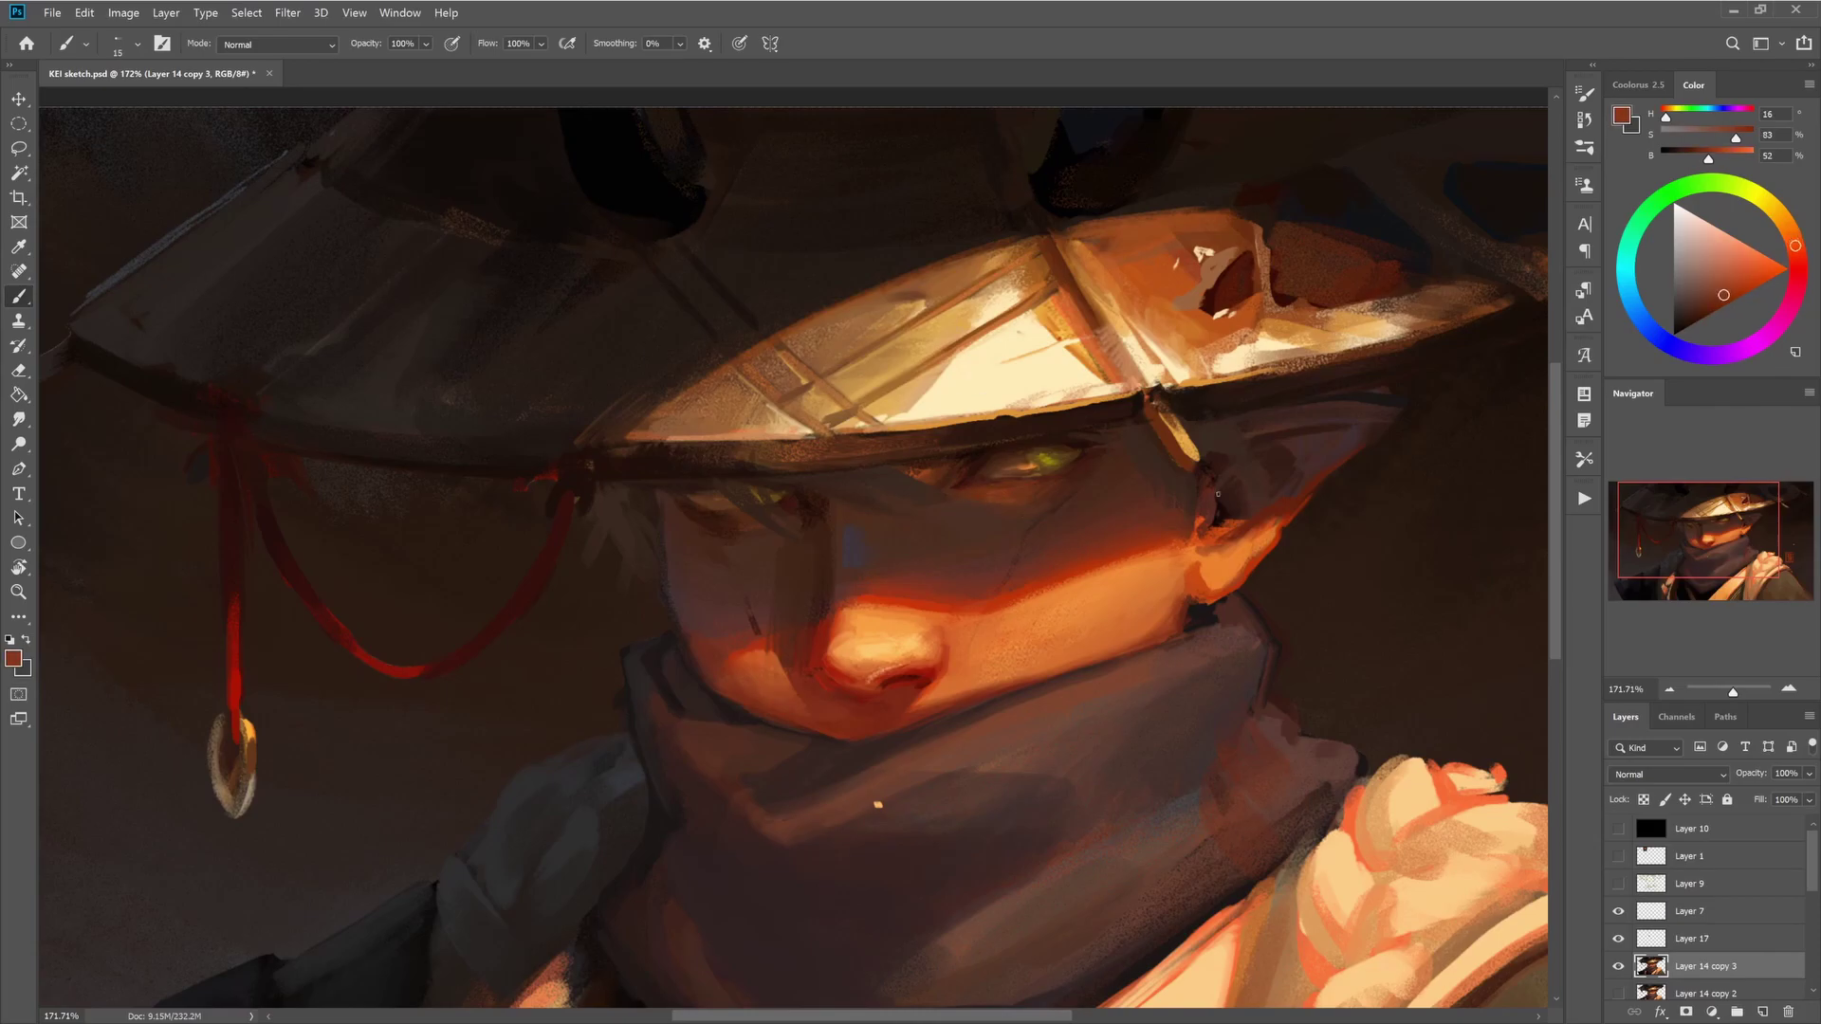
pyautogui.keyDown('alt'); pyautogui.click(999, 494); pyautogui.keyUp('alt')
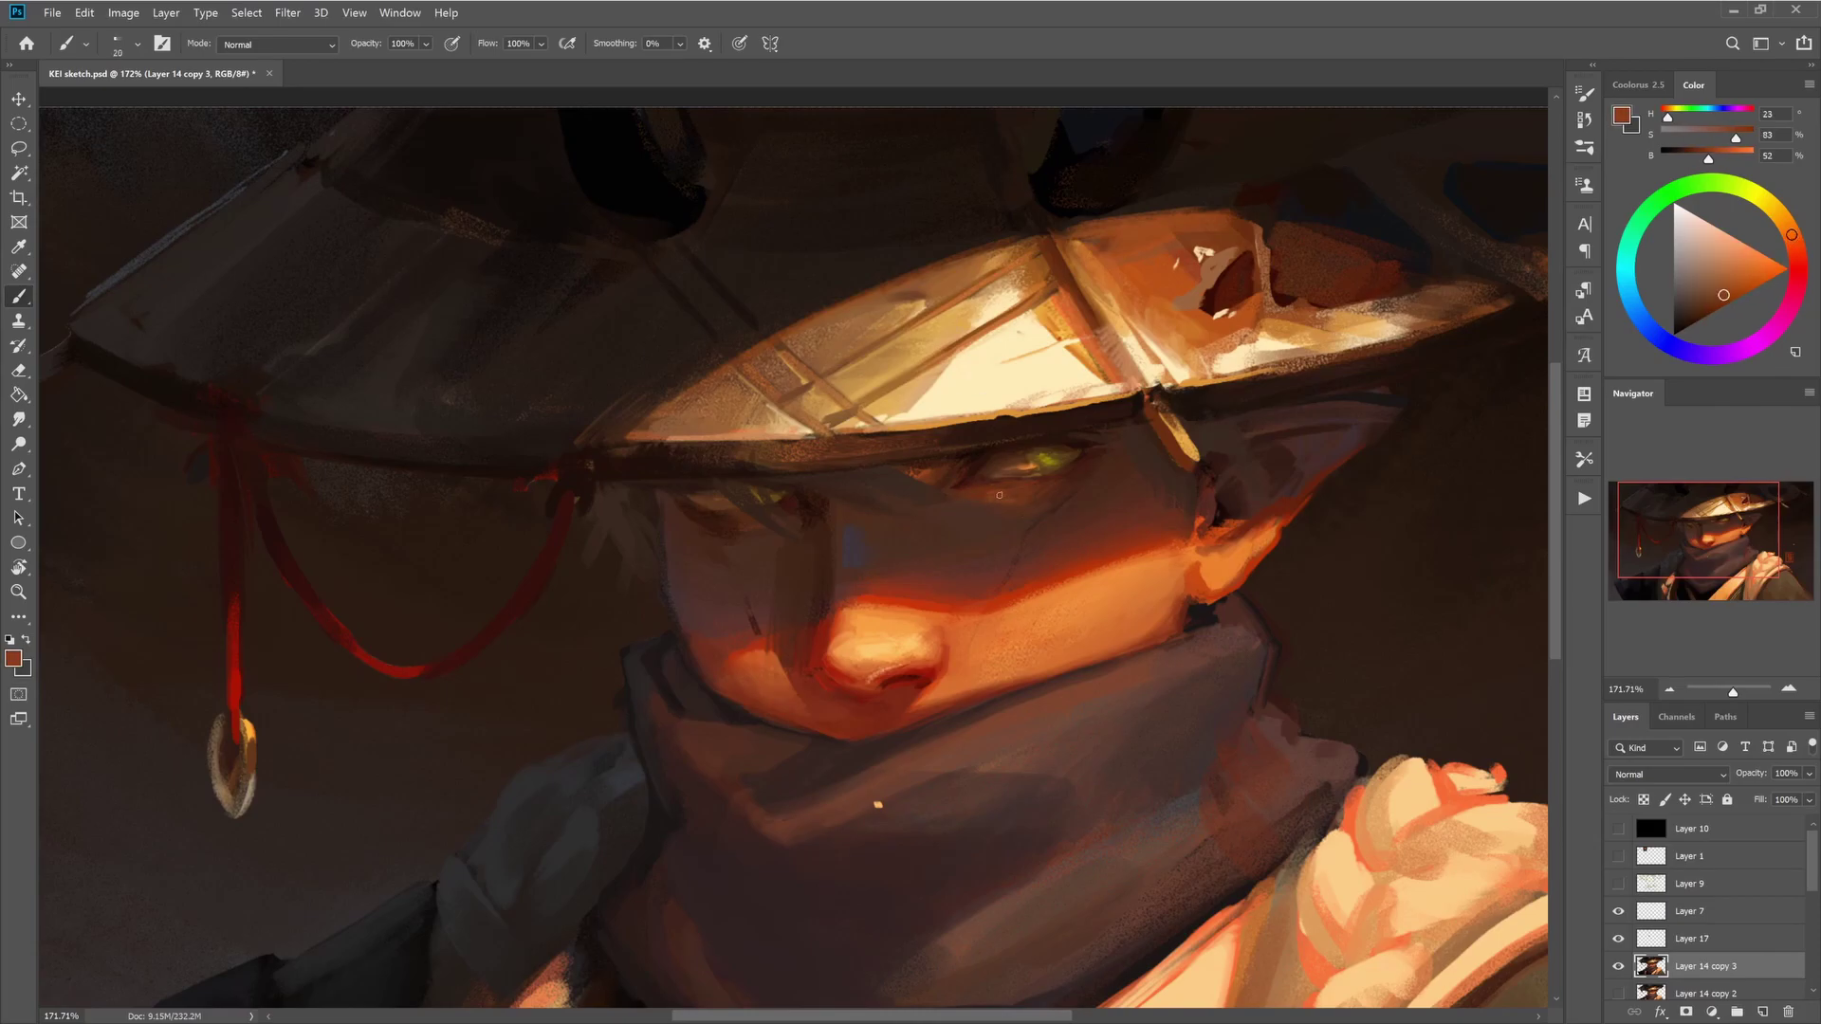
pyautogui.keyDown('alt'); pyautogui.click(873, 470); pyautogui.keyUp('alt')
pyautogui.press('[')
pyautogui.keyDown('alt'); pyautogui.click(1185, 431); pyautogui.keyUp('alt')
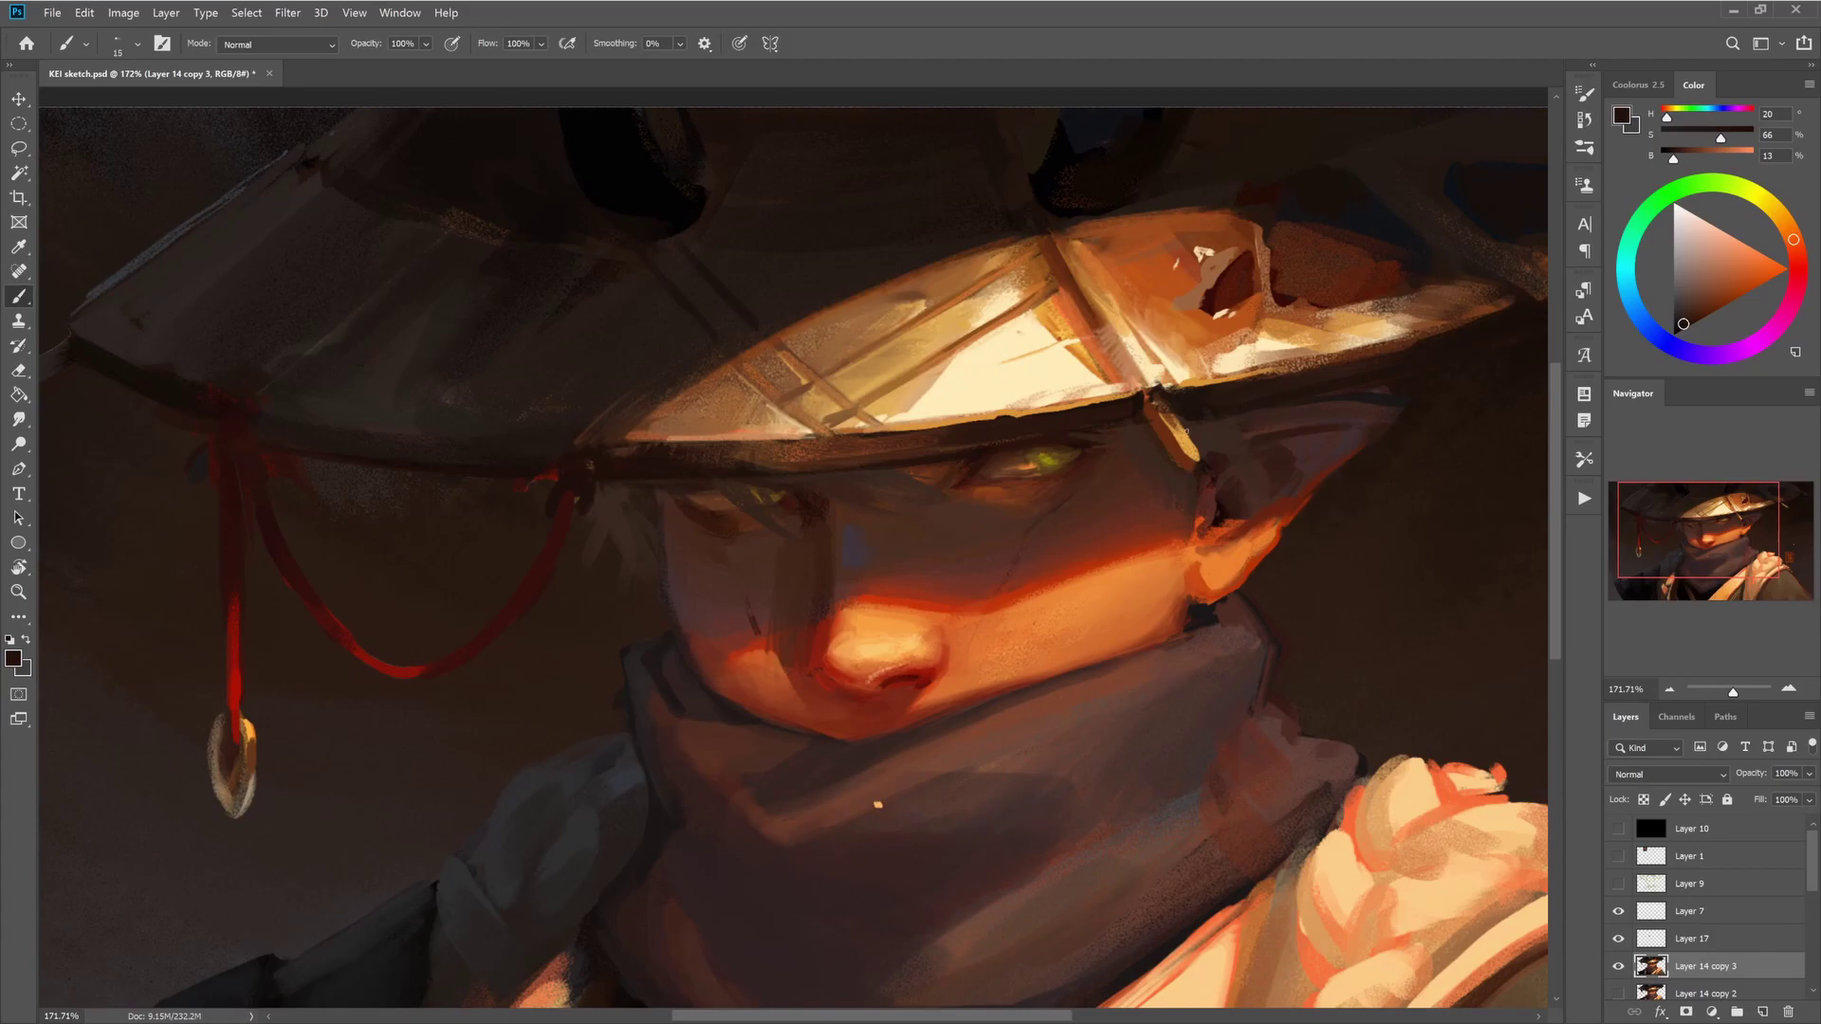
# - Refine the eyelids and brow of the bright green eye with sampled browns, starting with a very small brush
pyautogui.press('[')
pyautogui.press('[')
pyautogui.keyDown('alt'); pyautogui.click(1068, 437); pyautogui.keyUp('alt')
pyautogui.press(']')
pyautogui.press(']')
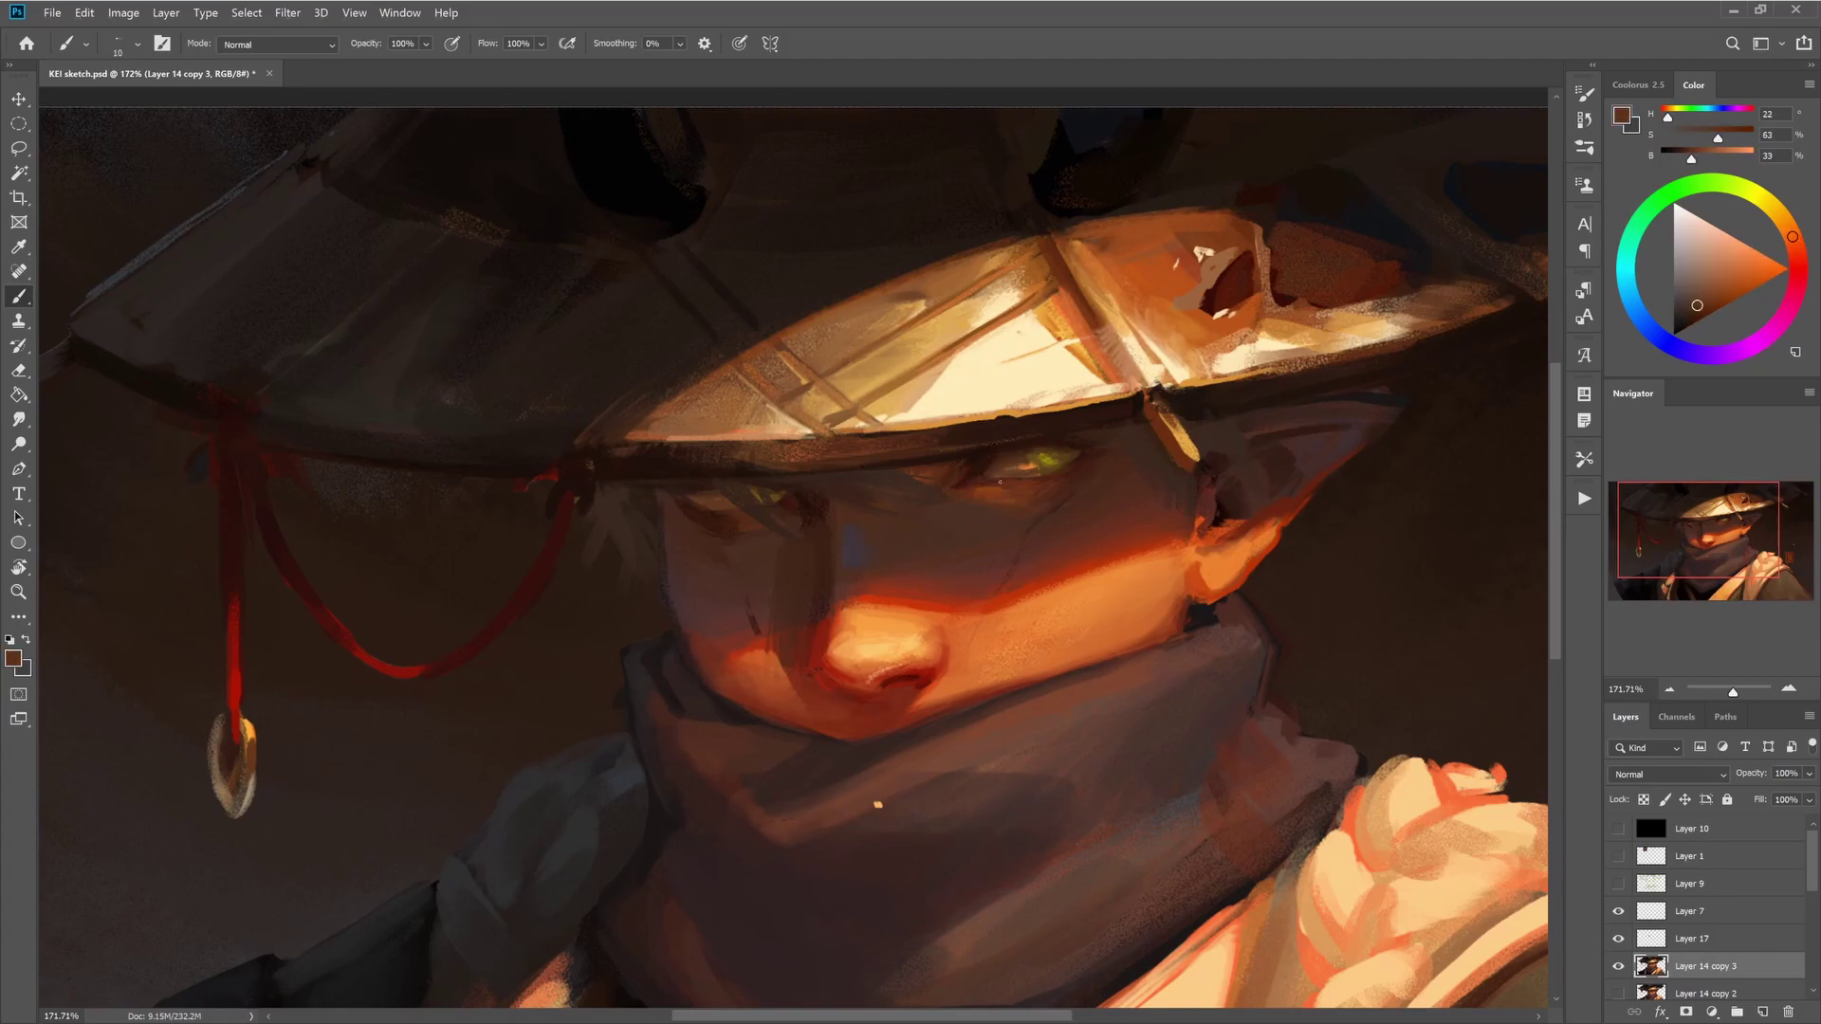
pyautogui.keyDown('alt'); pyautogui.click(1061, 471); pyautogui.keyUp('alt')
pyautogui.keyDown('alt'); pyautogui.click(1111, 498); pyautogui.keyUp('alt')
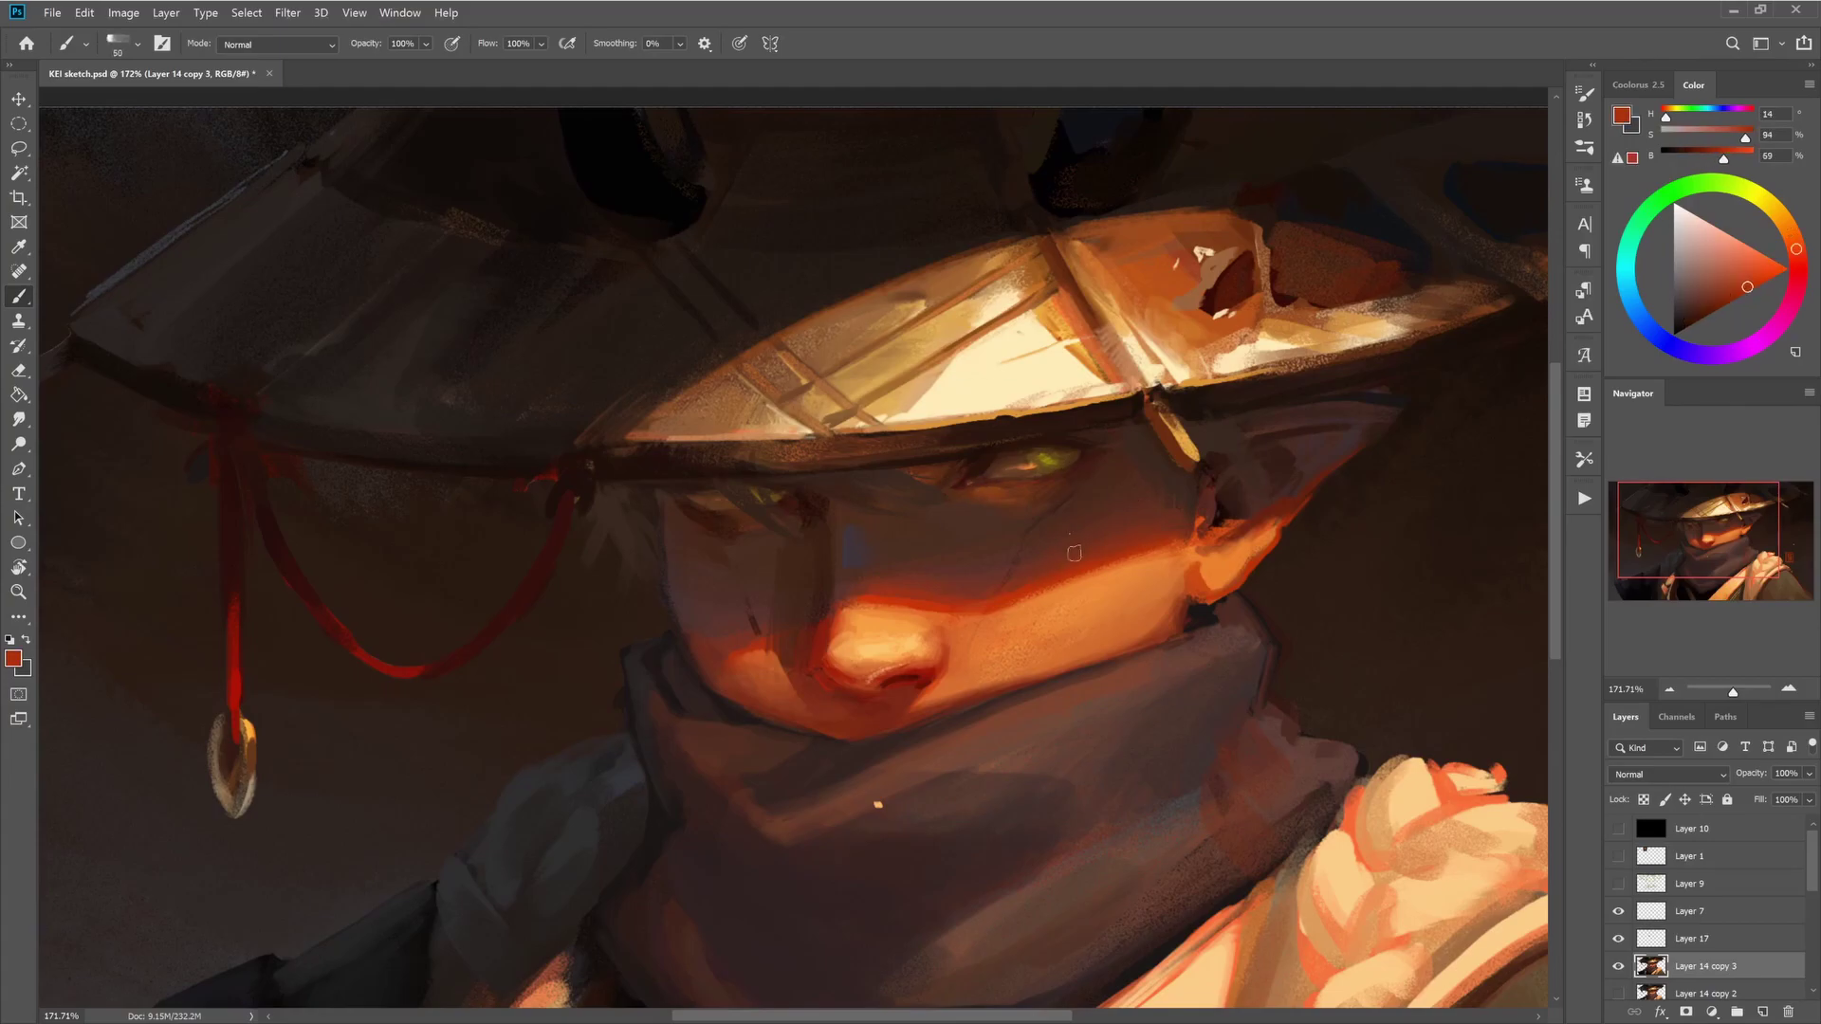
# - Smudge the red edge of the hat's shadow across the lit cheek with an enlarged Smudge brush
pyautogui.press('r')
pyautogui.press(']')
pyautogui.press(']')
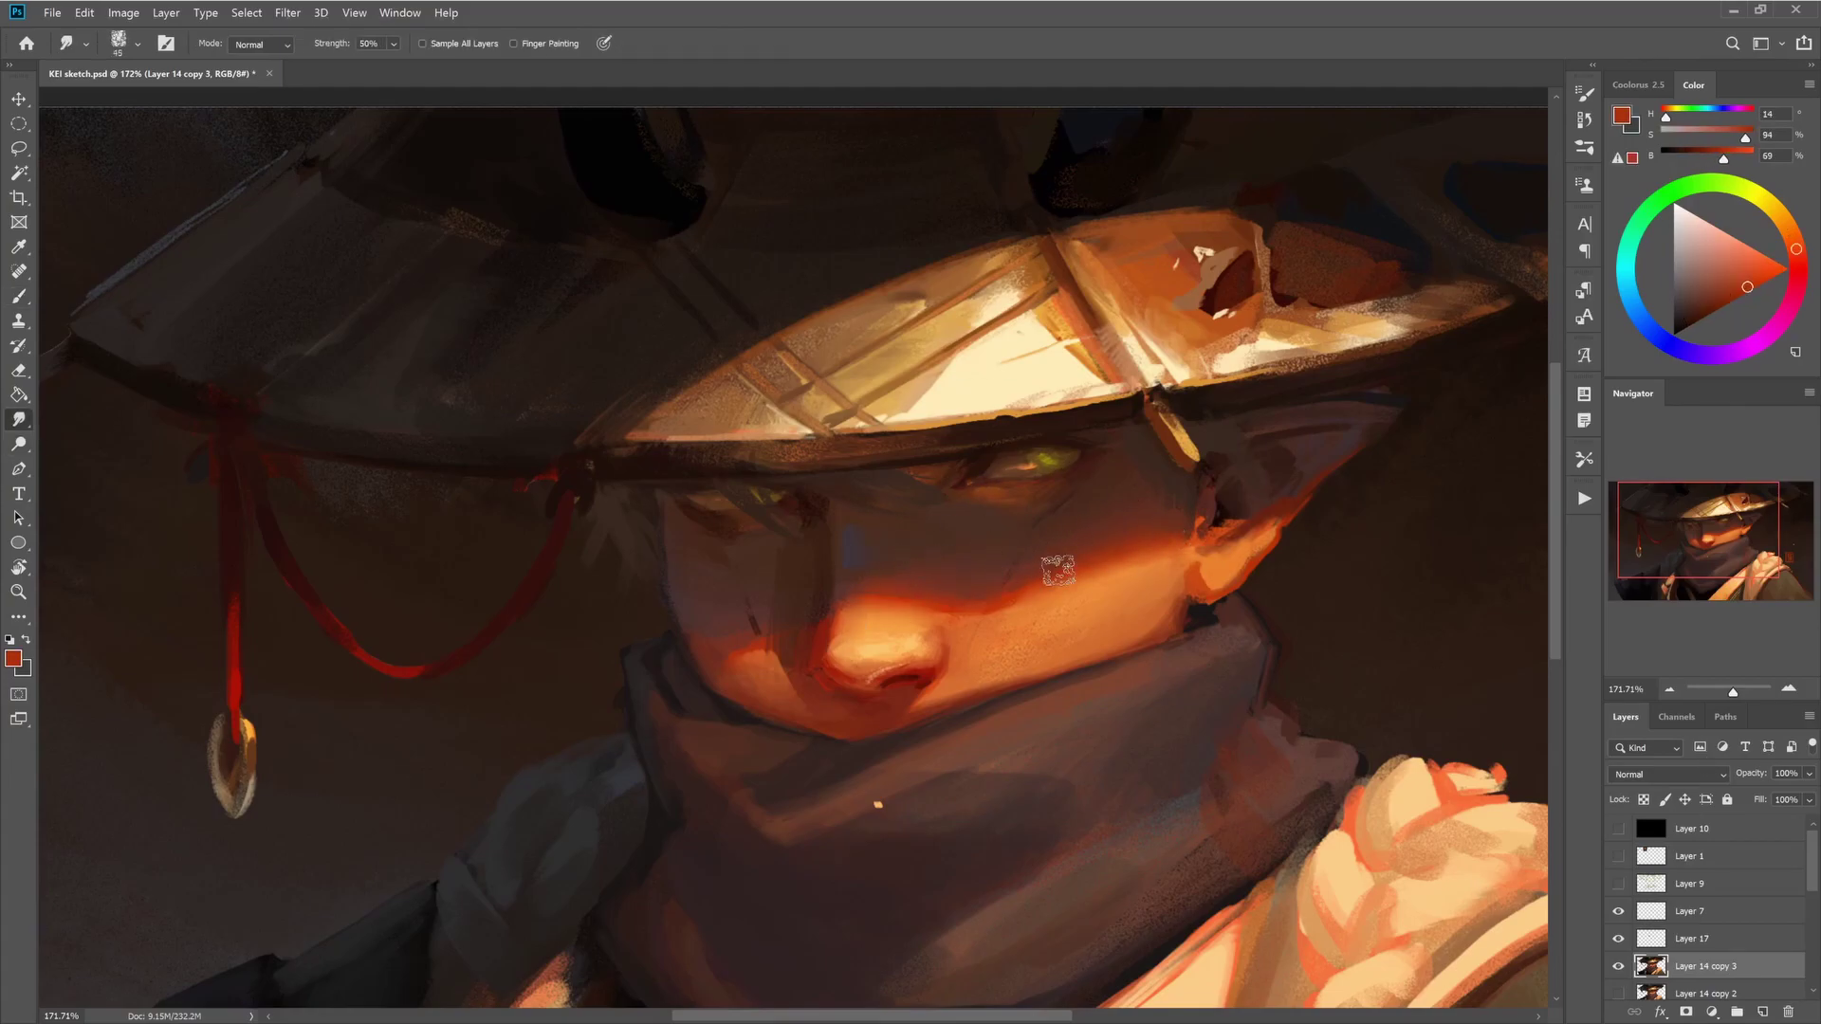
pyautogui.press('b')
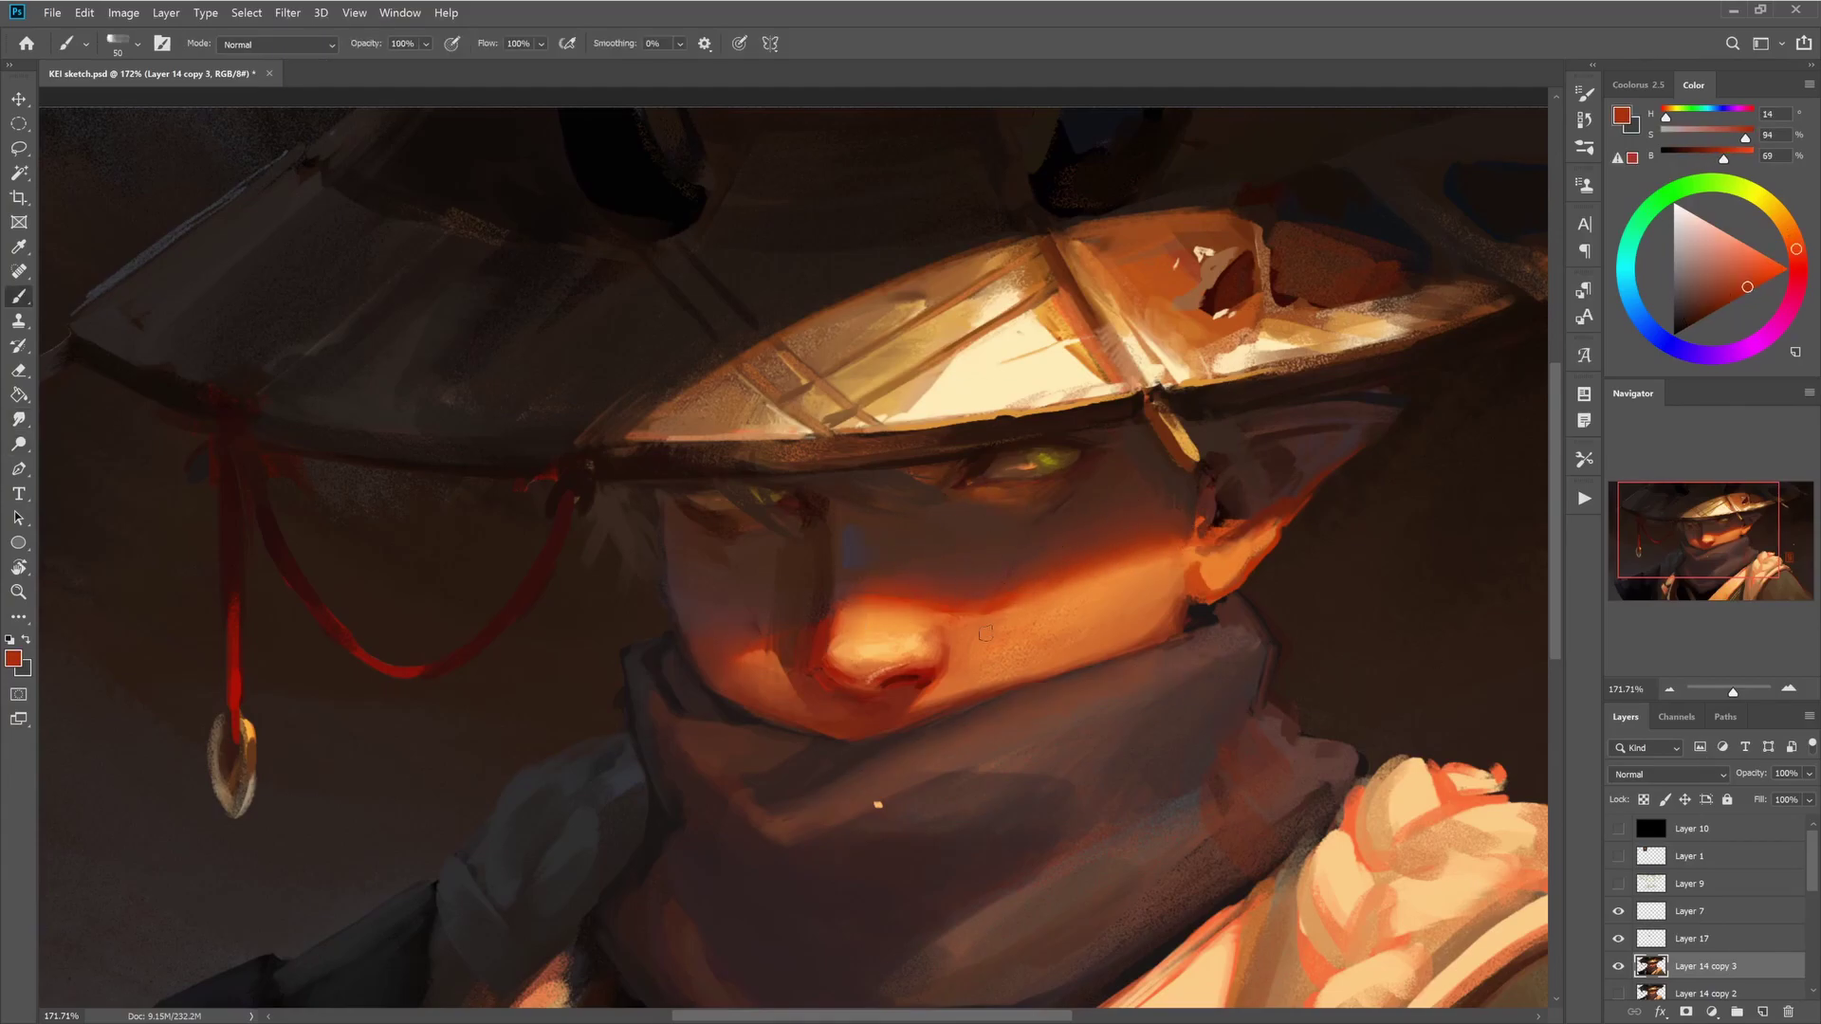
# - Paint fine dark red and brown accents around the outer corner of the bright green eye
pyautogui.press('[')
pyautogui.press('[')
pyautogui.keyDown('alt'); pyautogui.click(1090, 464); pyautogui.keyUp('alt')
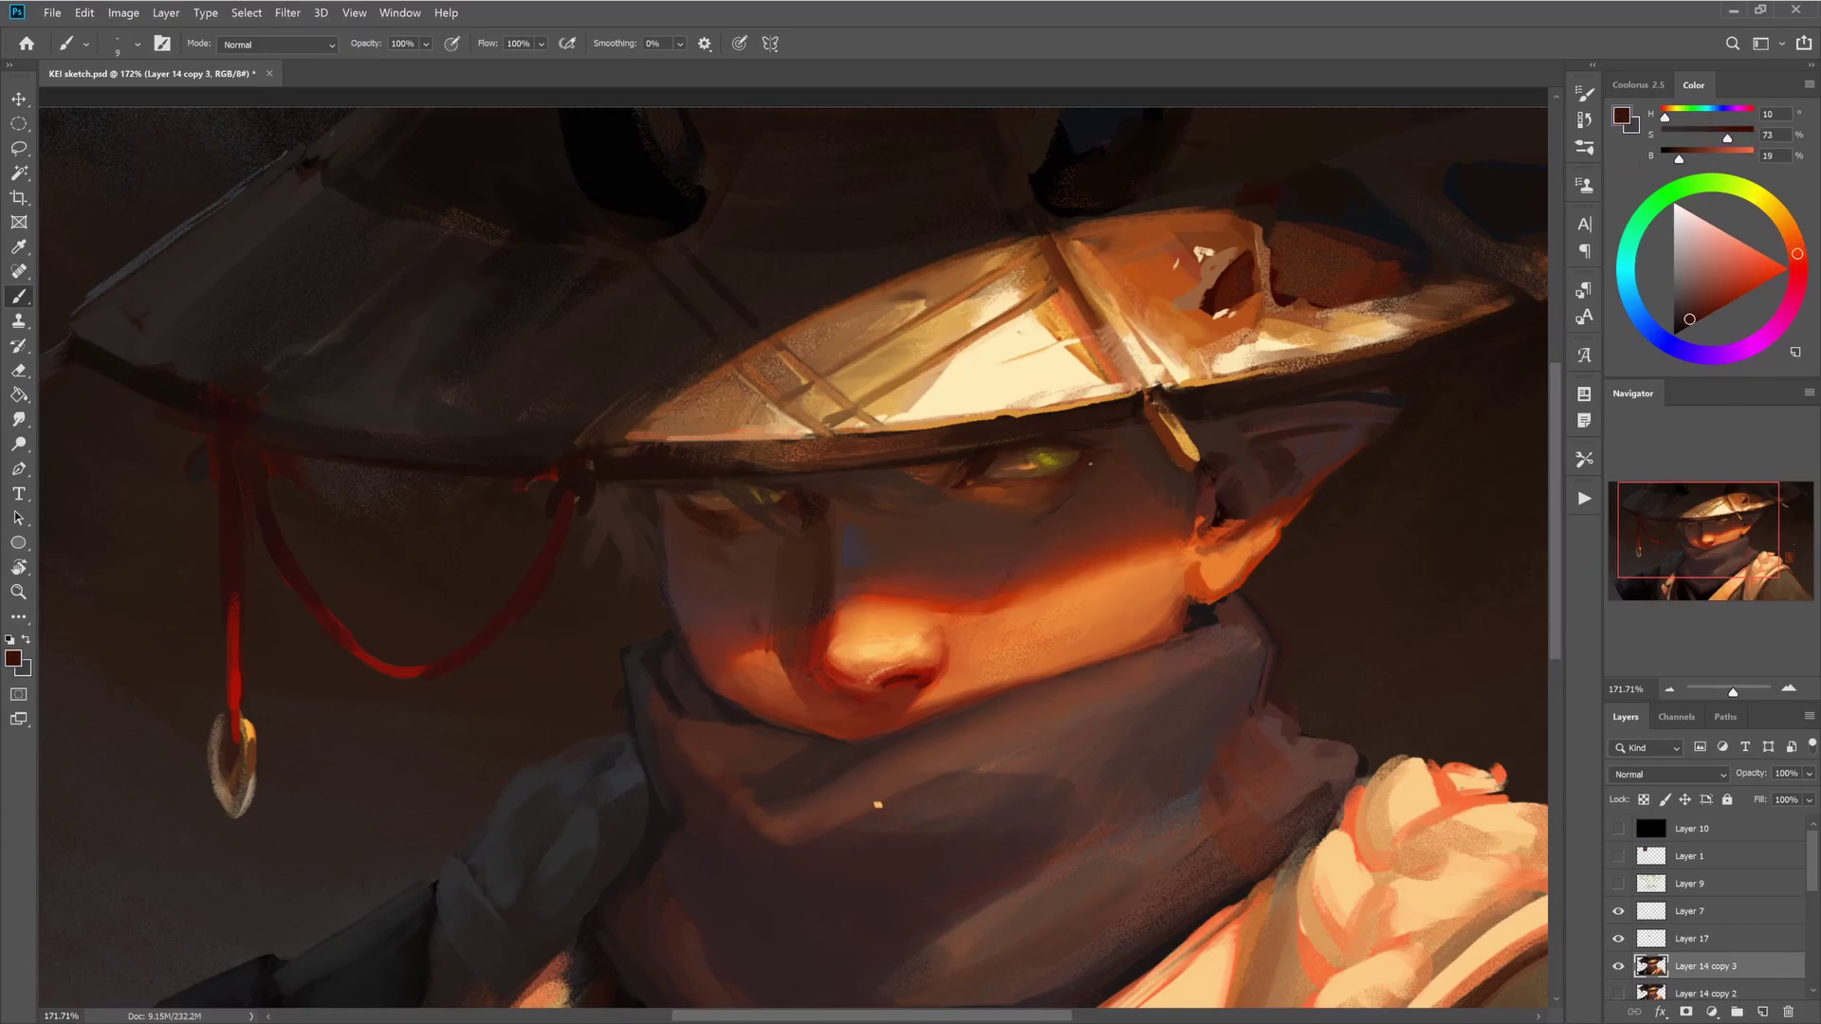
pyautogui.press(']')
pyautogui.press(']')
pyautogui.press(']')
pyautogui.press(']')
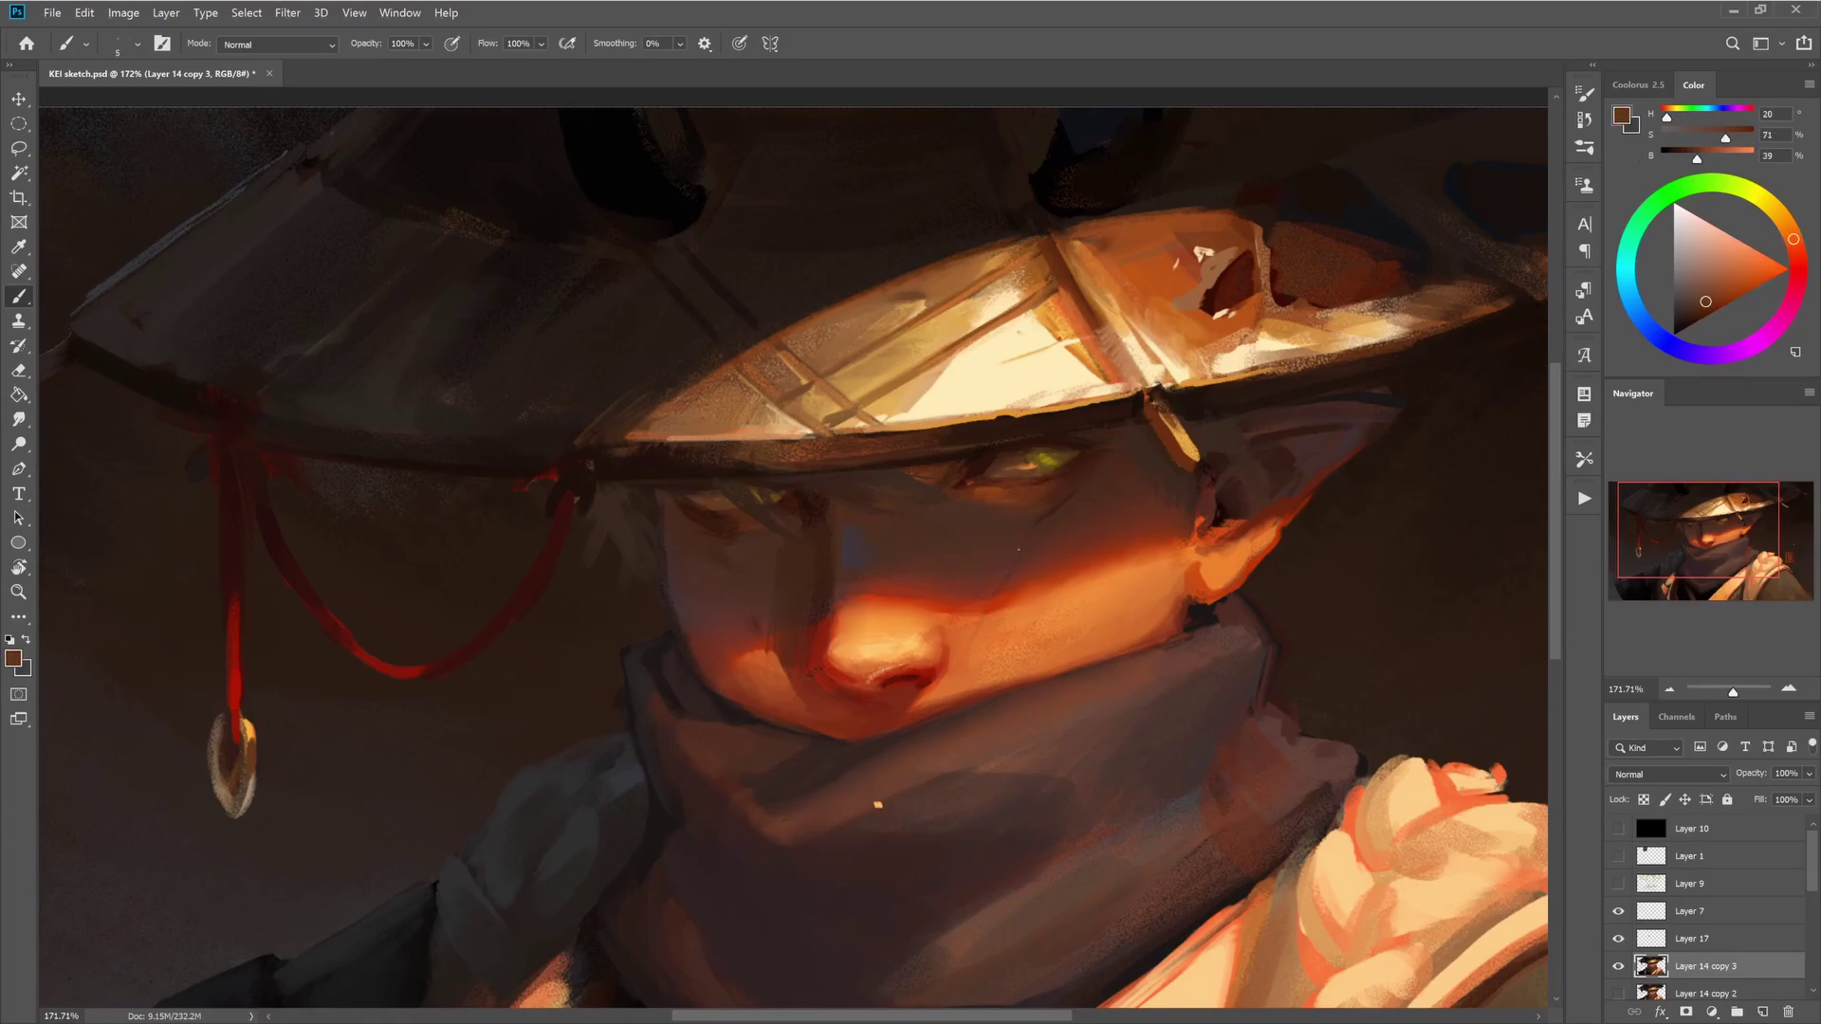
# - Soften the shaded nose bridge and upper cheek with sampled muted greys and dark browns
pyautogui.keyDown('alt'); pyautogui.click(1015, 509); pyautogui.keyUp('alt')
pyautogui.moveTo(1015, 509); pyautogui.dragTo(717, 436)
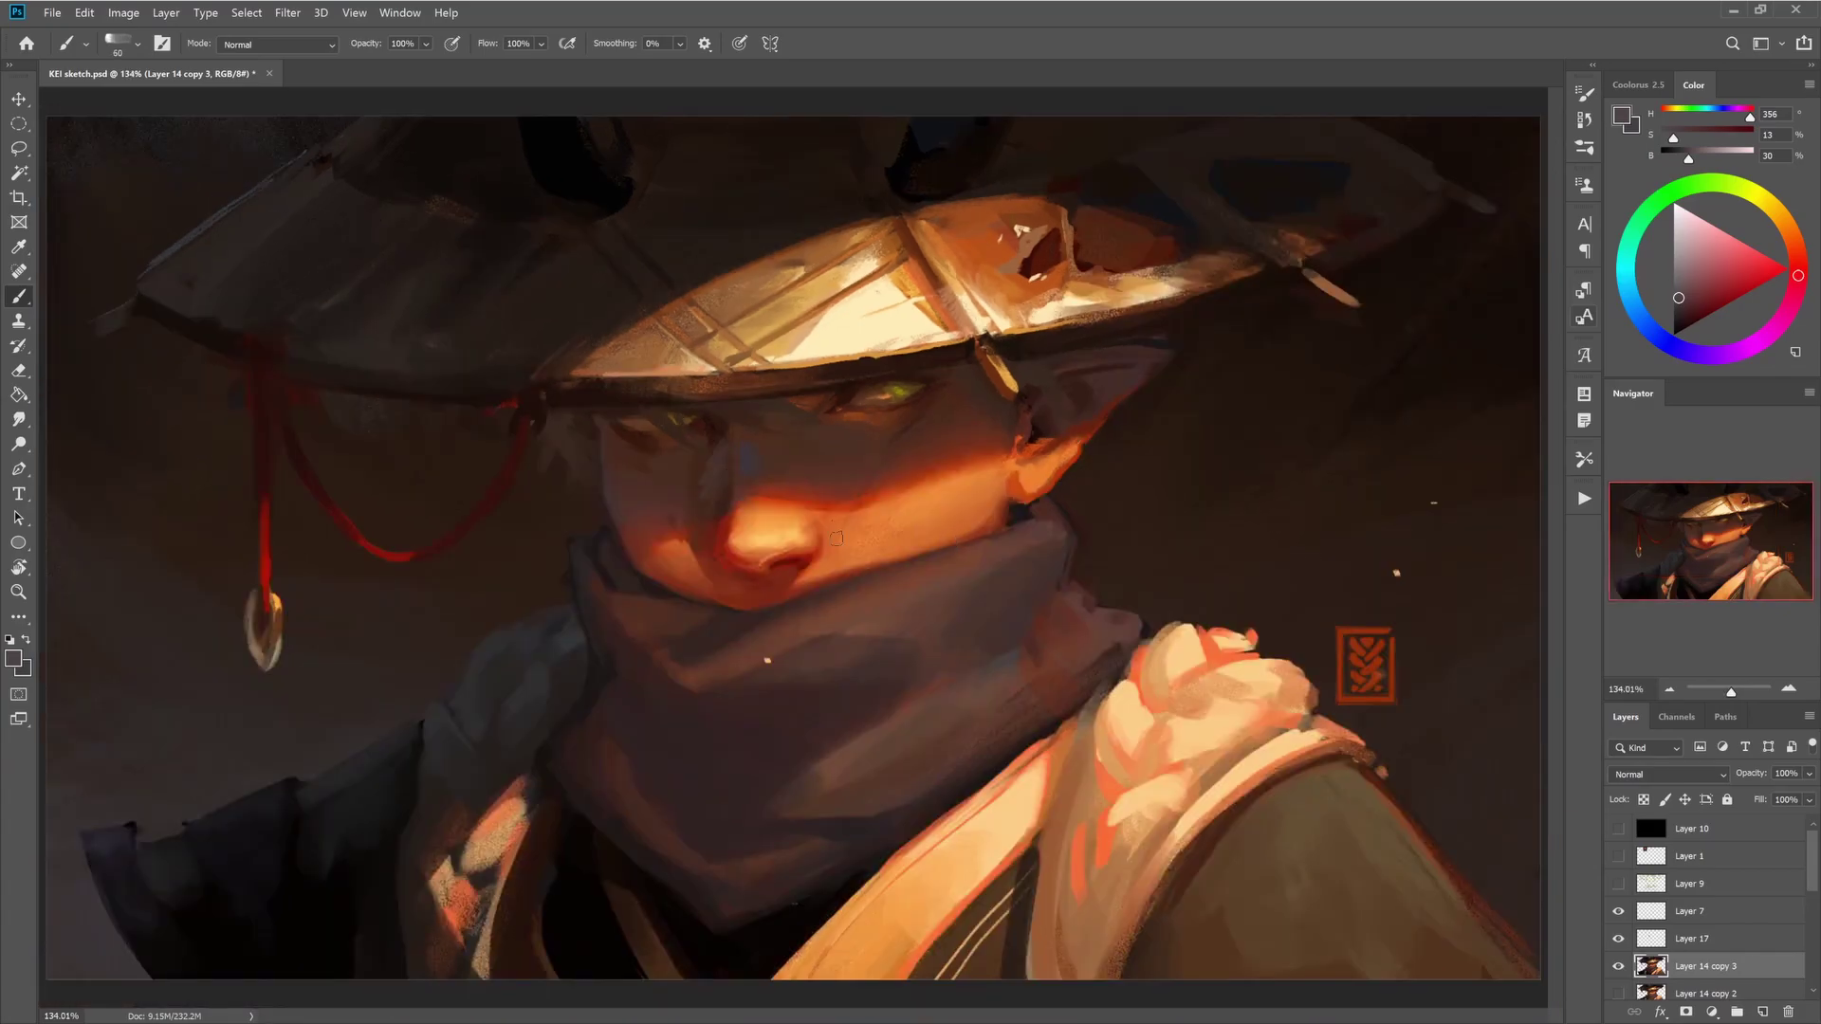
pyautogui.keyDown('alt'); pyautogui.click(717, 436); pyautogui.keyUp('alt')
pyautogui.keyDown('alt'); pyautogui.click(728, 477); pyautogui.keyUp('alt')
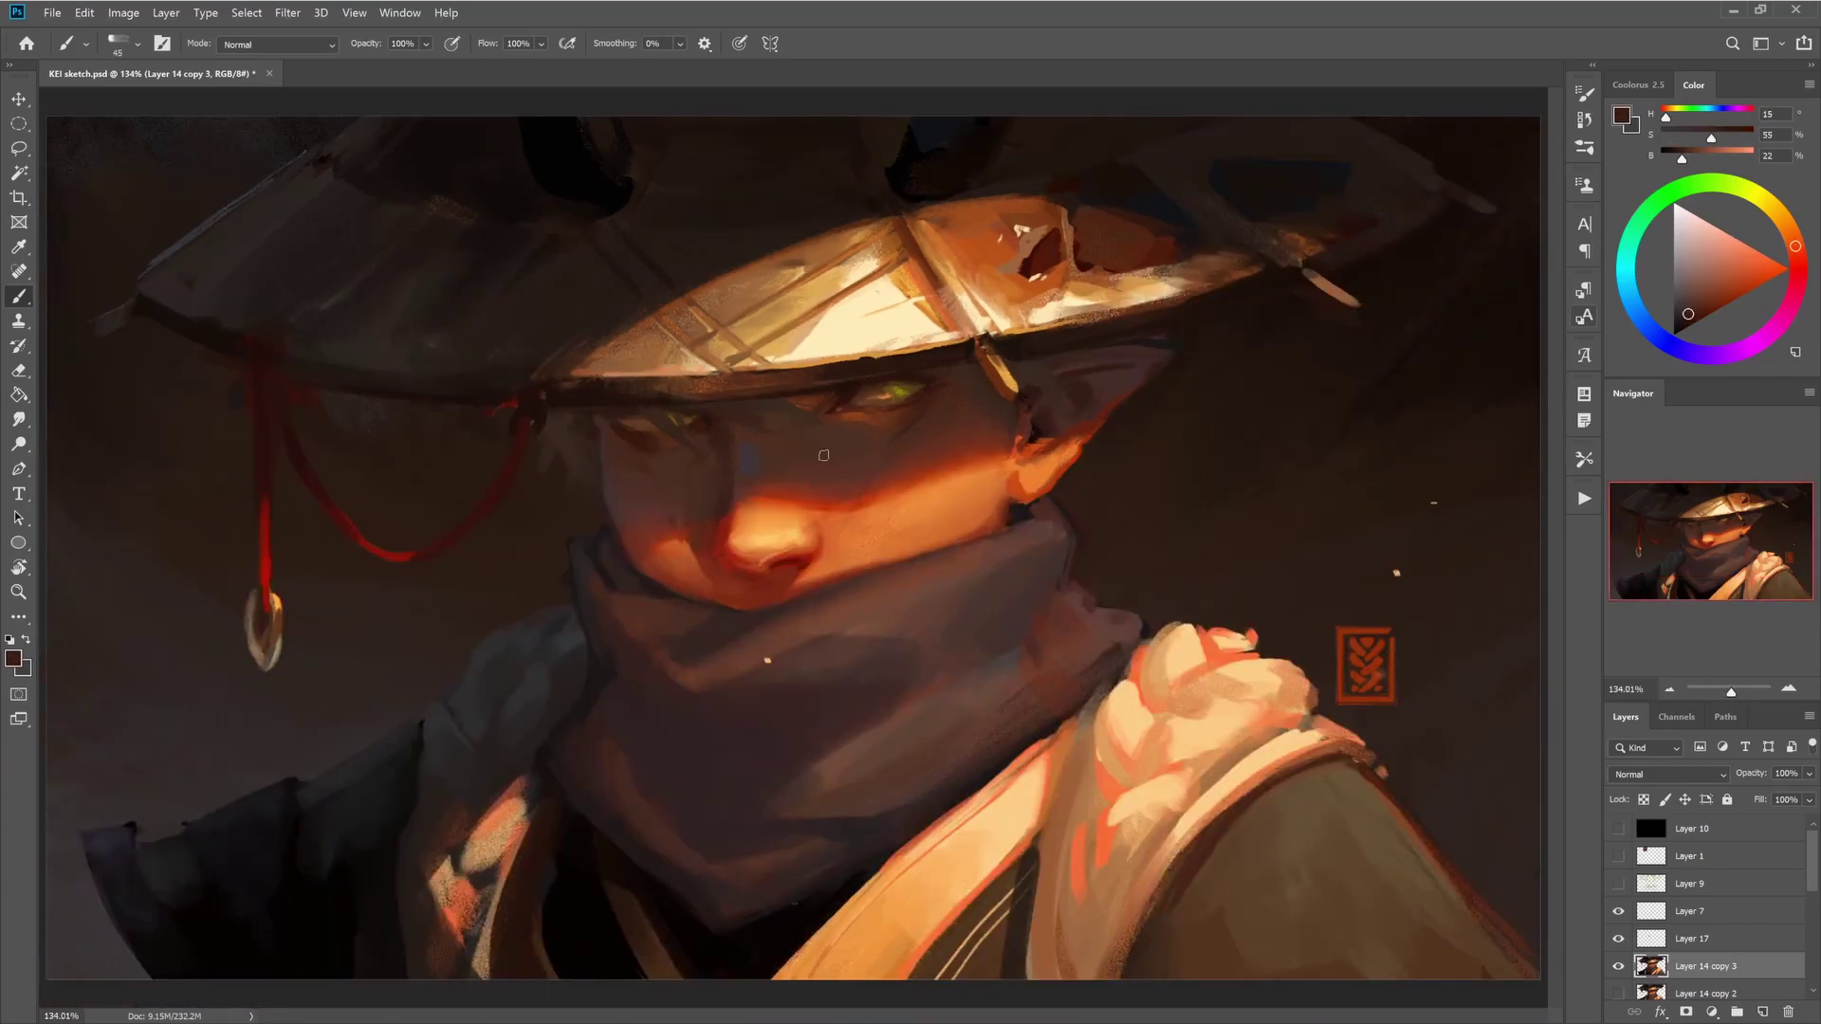
# - Define the nostril and underside of the nose with sampled deep reds and a smaller brush
pyautogui.press('[')
pyautogui.press('[')
pyautogui.press('[')
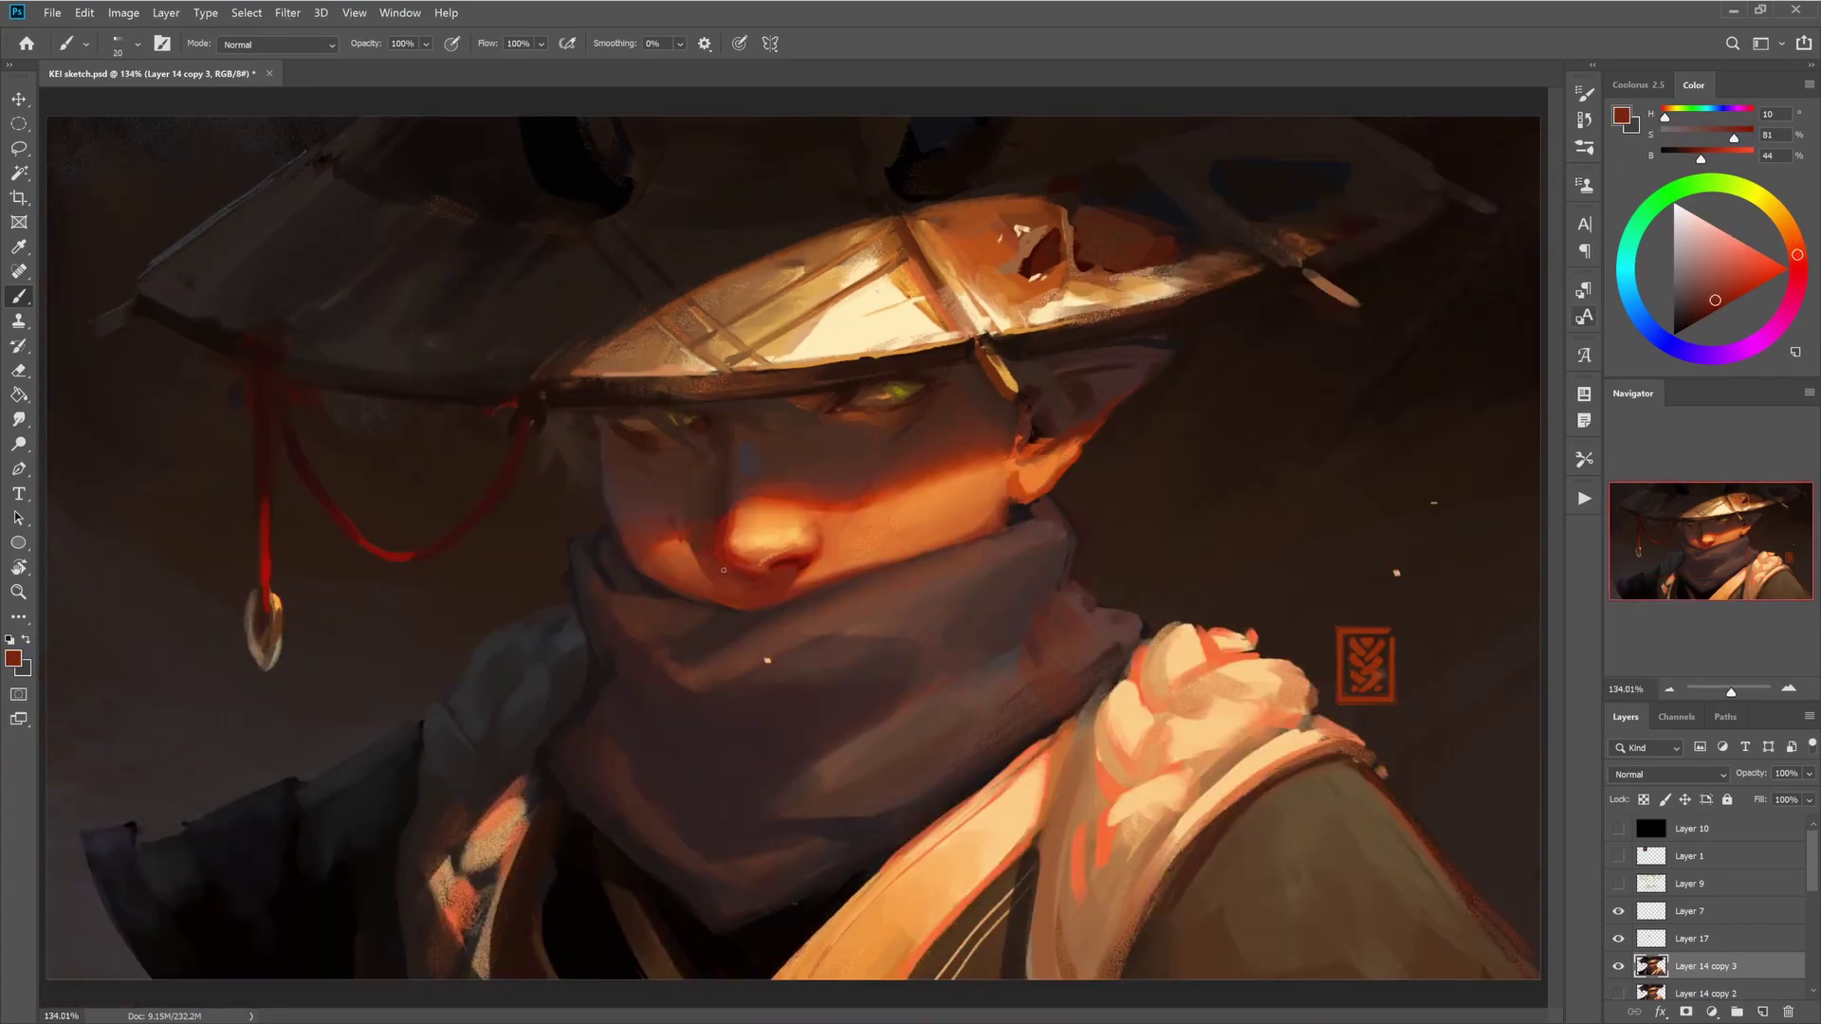
pyautogui.keyDown('alt'); pyautogui.click(731, 568); pyautogui.keyUp('alt')
pyautogui.keyDown('alt'); pyautogui.click(806, 567); pyautogui.keyUp('alt')
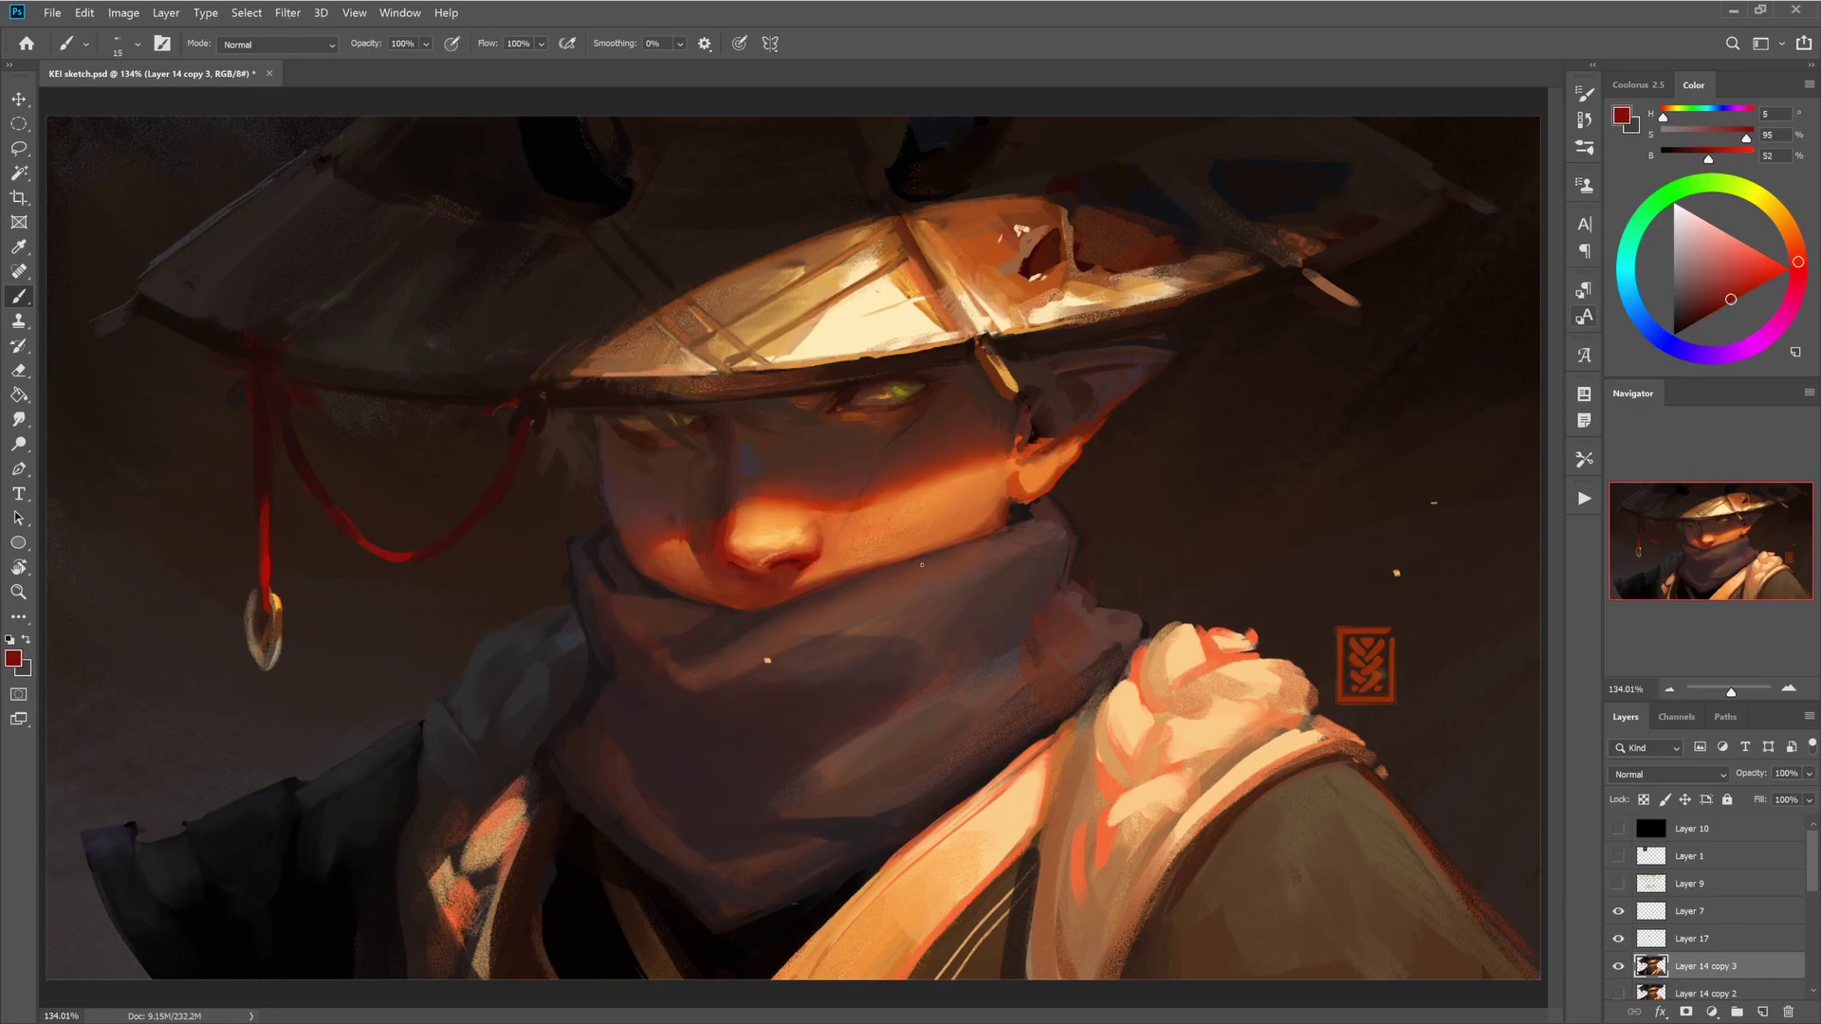
pyautogui.press(']')
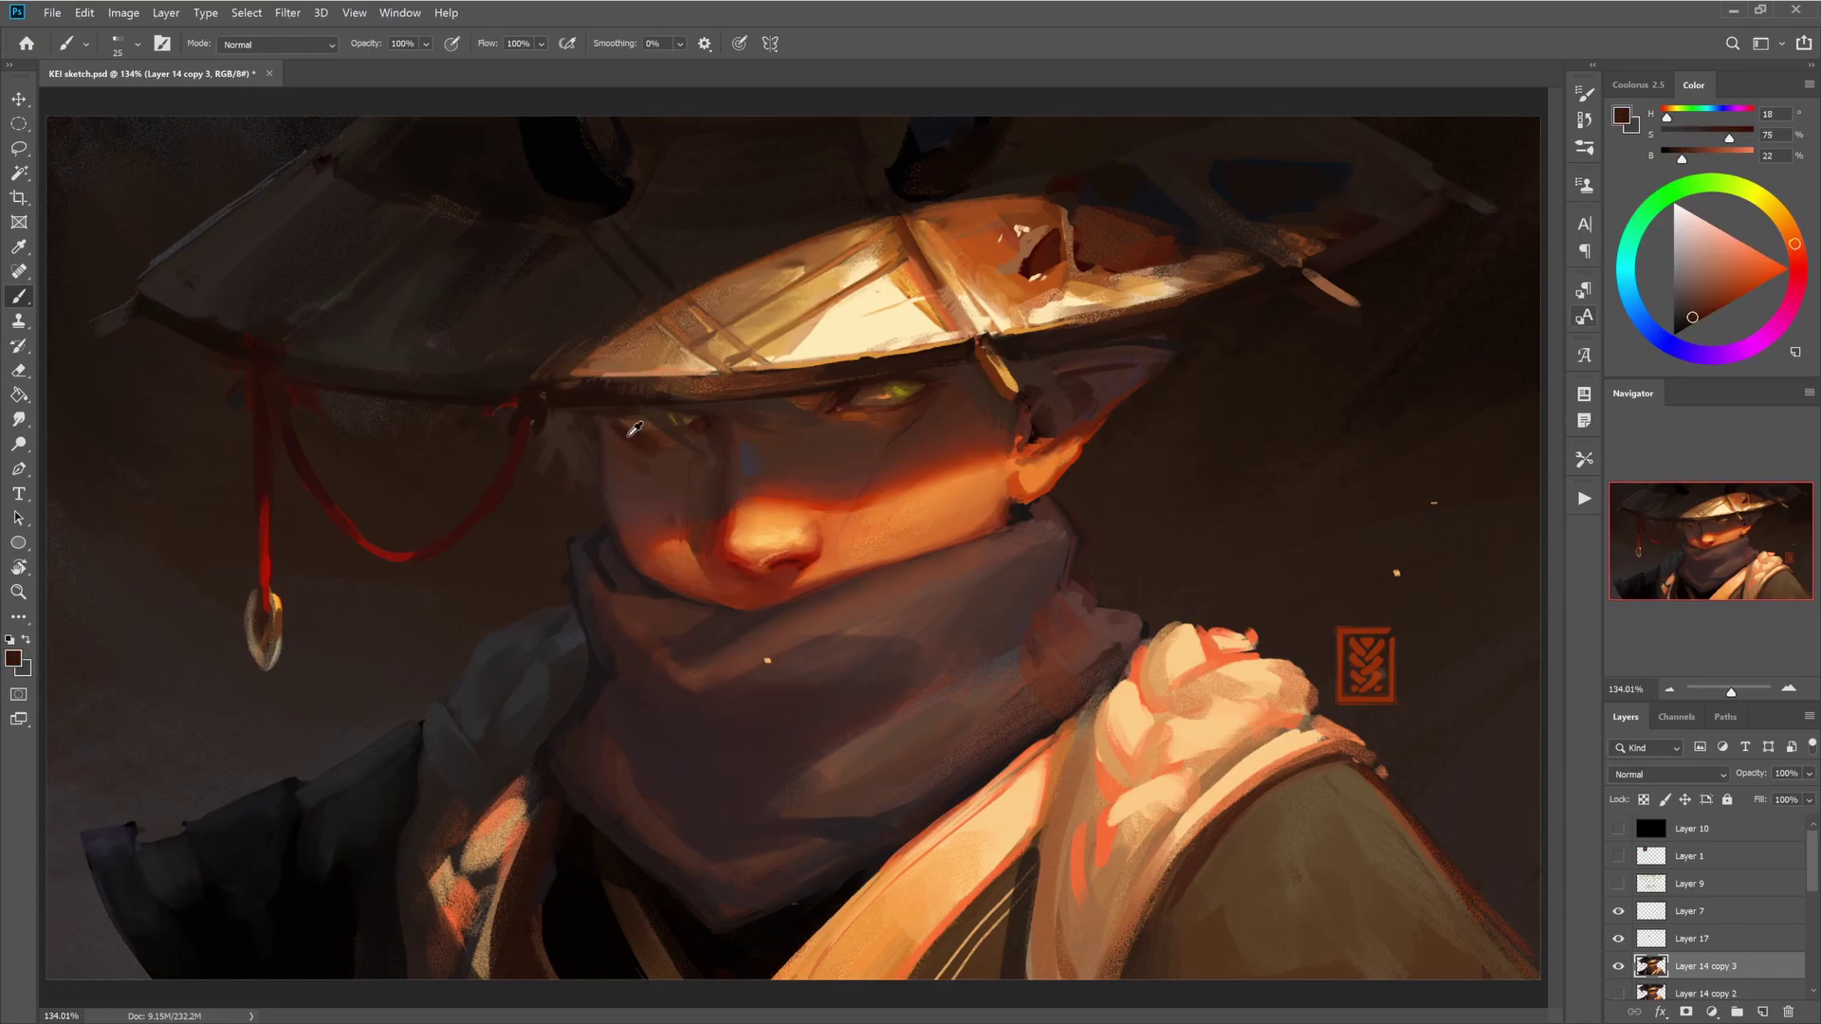
# - Rework the shaded eye and the skin around it with sampled browns and a small brush
pyautogui.keyDown('alt'); pyautogui.click(689, 488); pyautogui.keyUp('alt')
pyautogui.press('[')
pyautogui.press('[')
pyautogui.press('[')
pyautogui.press('[')
pyautogui.keyDown('alt'); pyautogui.click(787, 412); pyautogui.keyUp('alt')
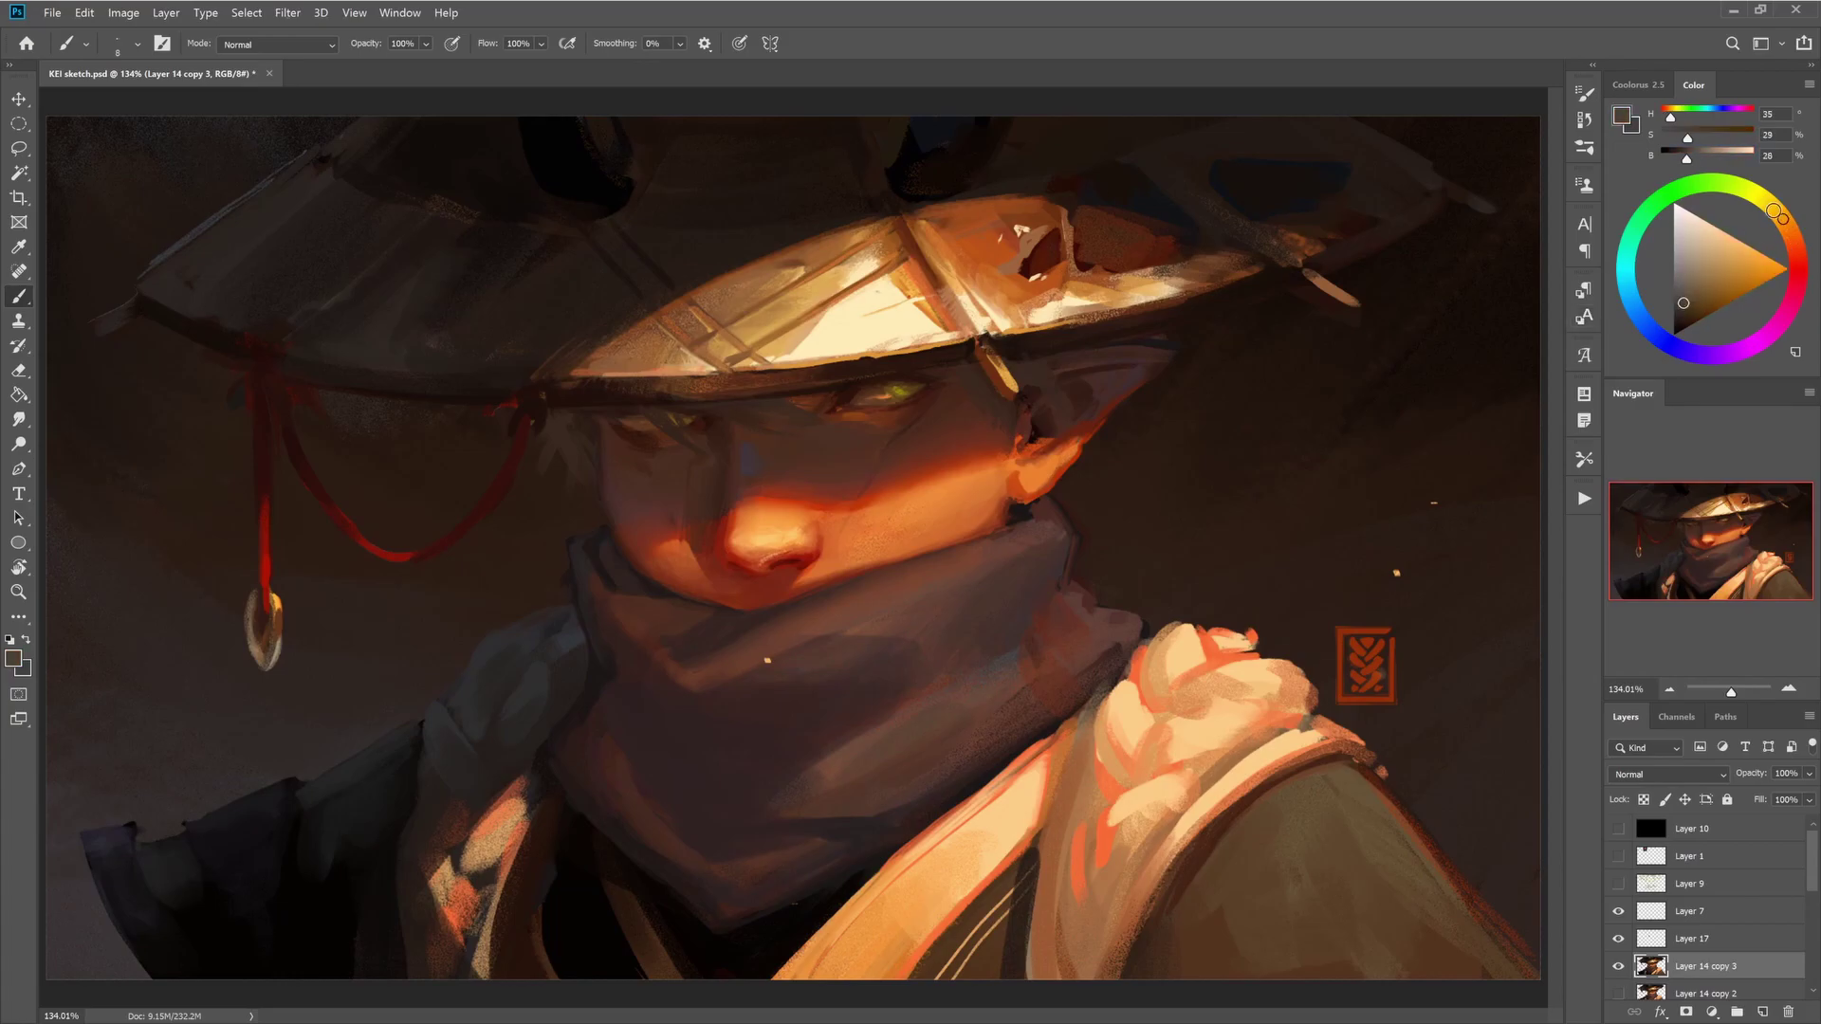
pyautogui.hotkey('alt', ']')
pyautogui.keyDown('alt'); pyautogui.click(1416, 892); pyautogui.keyUp('alt')
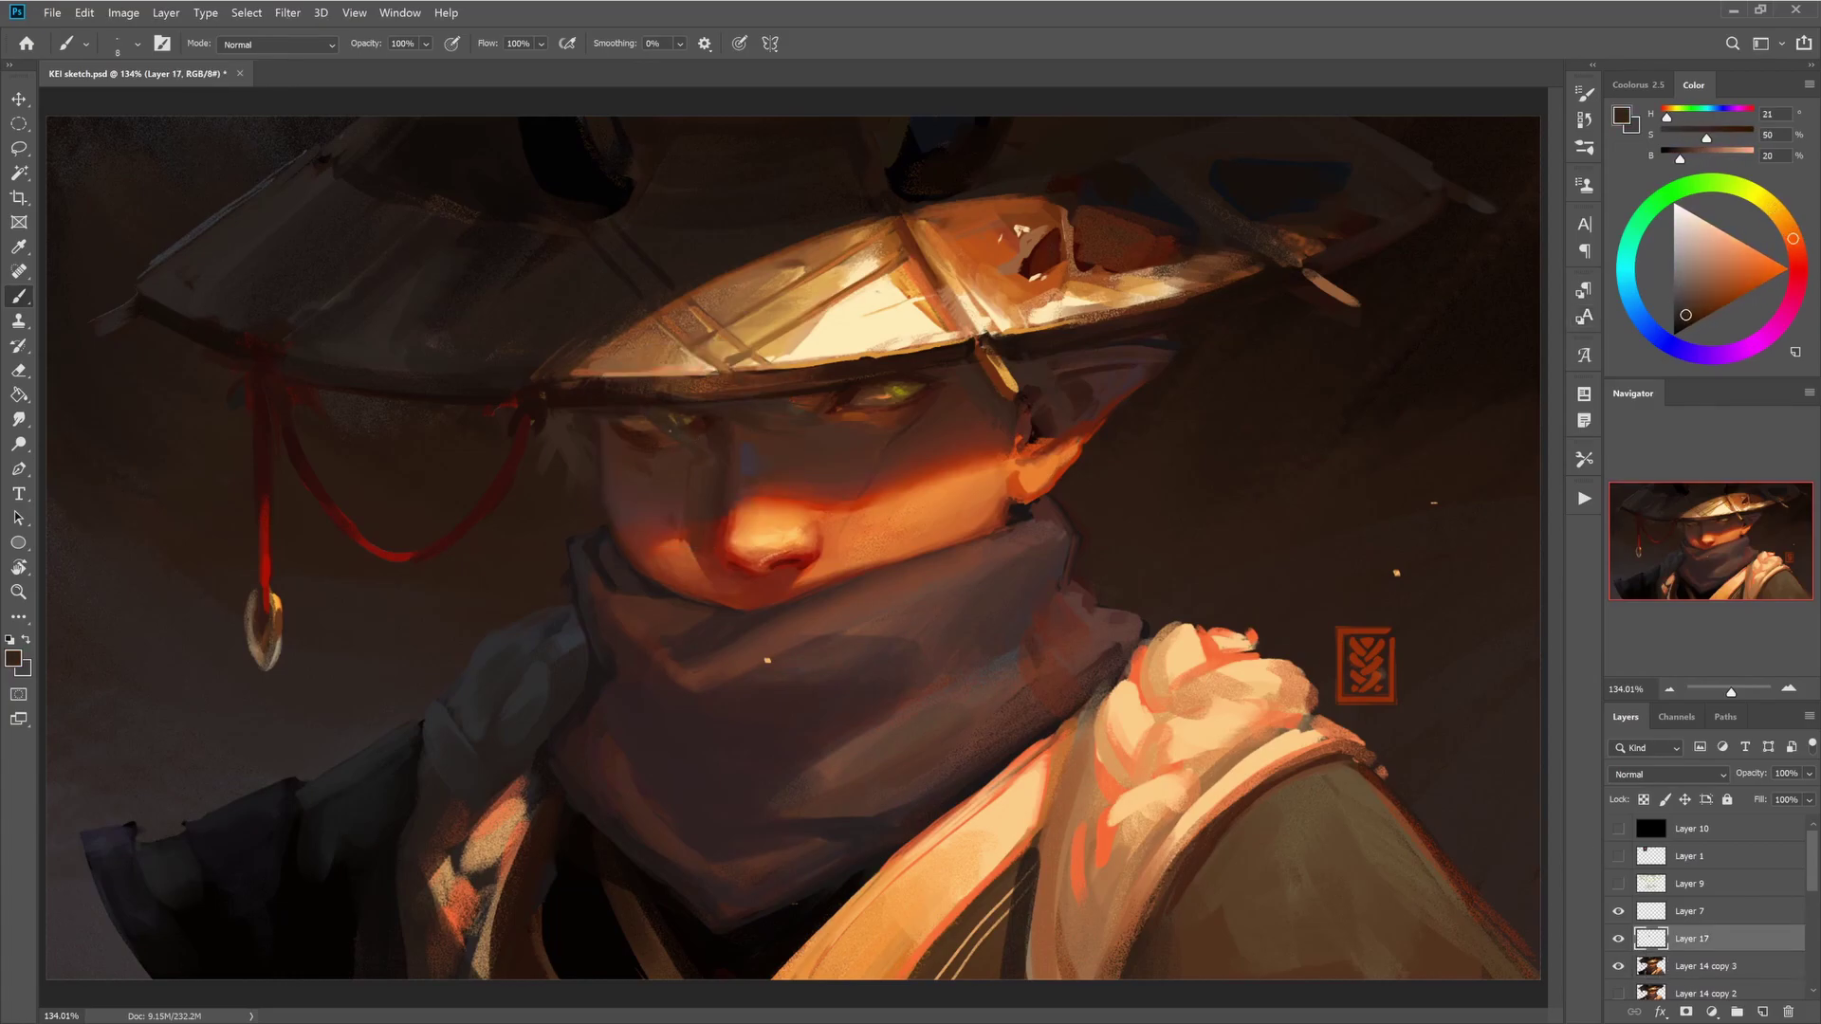
pyautogui.hotkey('alt', '[')
# - Repaint the inner ear and earlobe with sampled reddish browns and orange, using a larger brush
pyautogui.press(']')
pyautogui.press(']')
pyautogui.press(']')
pyautogui.press(']')
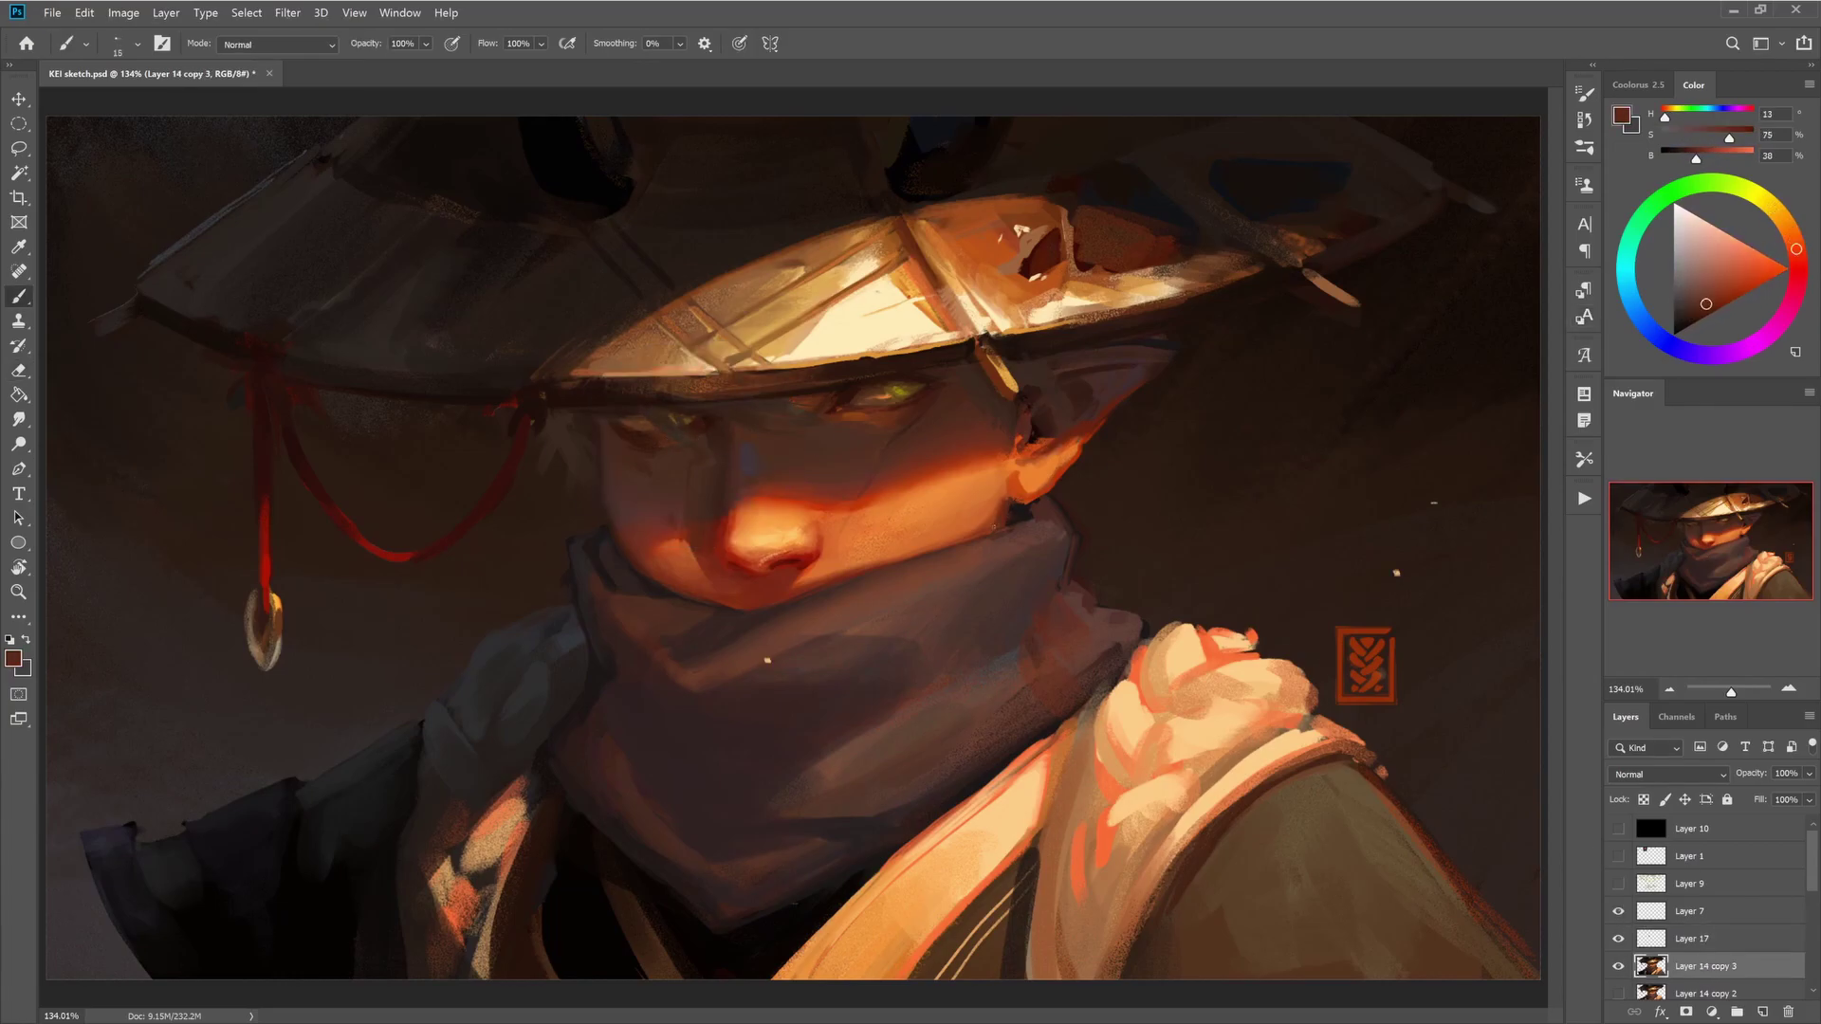
pyautogui.keyDown('alt'); pyautogui.click(1001, 518); pyautogui.keyUp('alt')
pyautogui.keyDown('alt'); pyautogui.click(1043, 429); pyautogui.keyUp('alt')
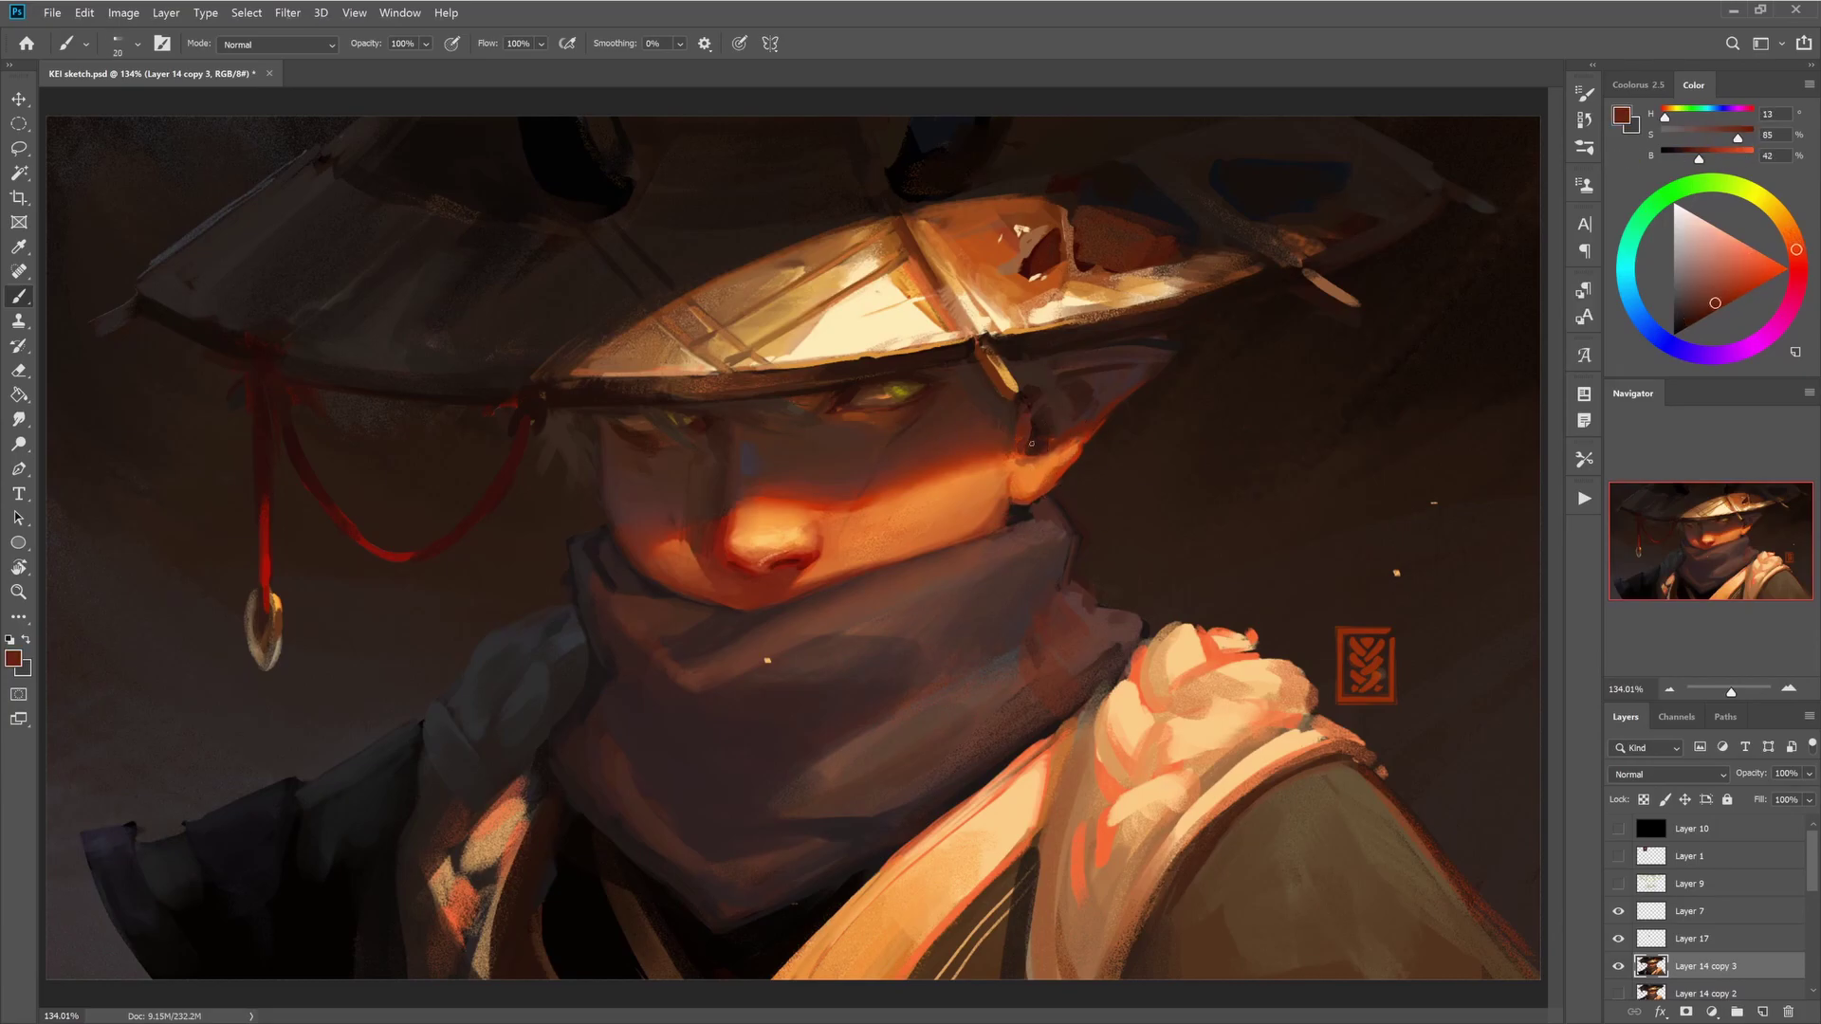
pyautogui.press('[')
pyautogui.press(']')
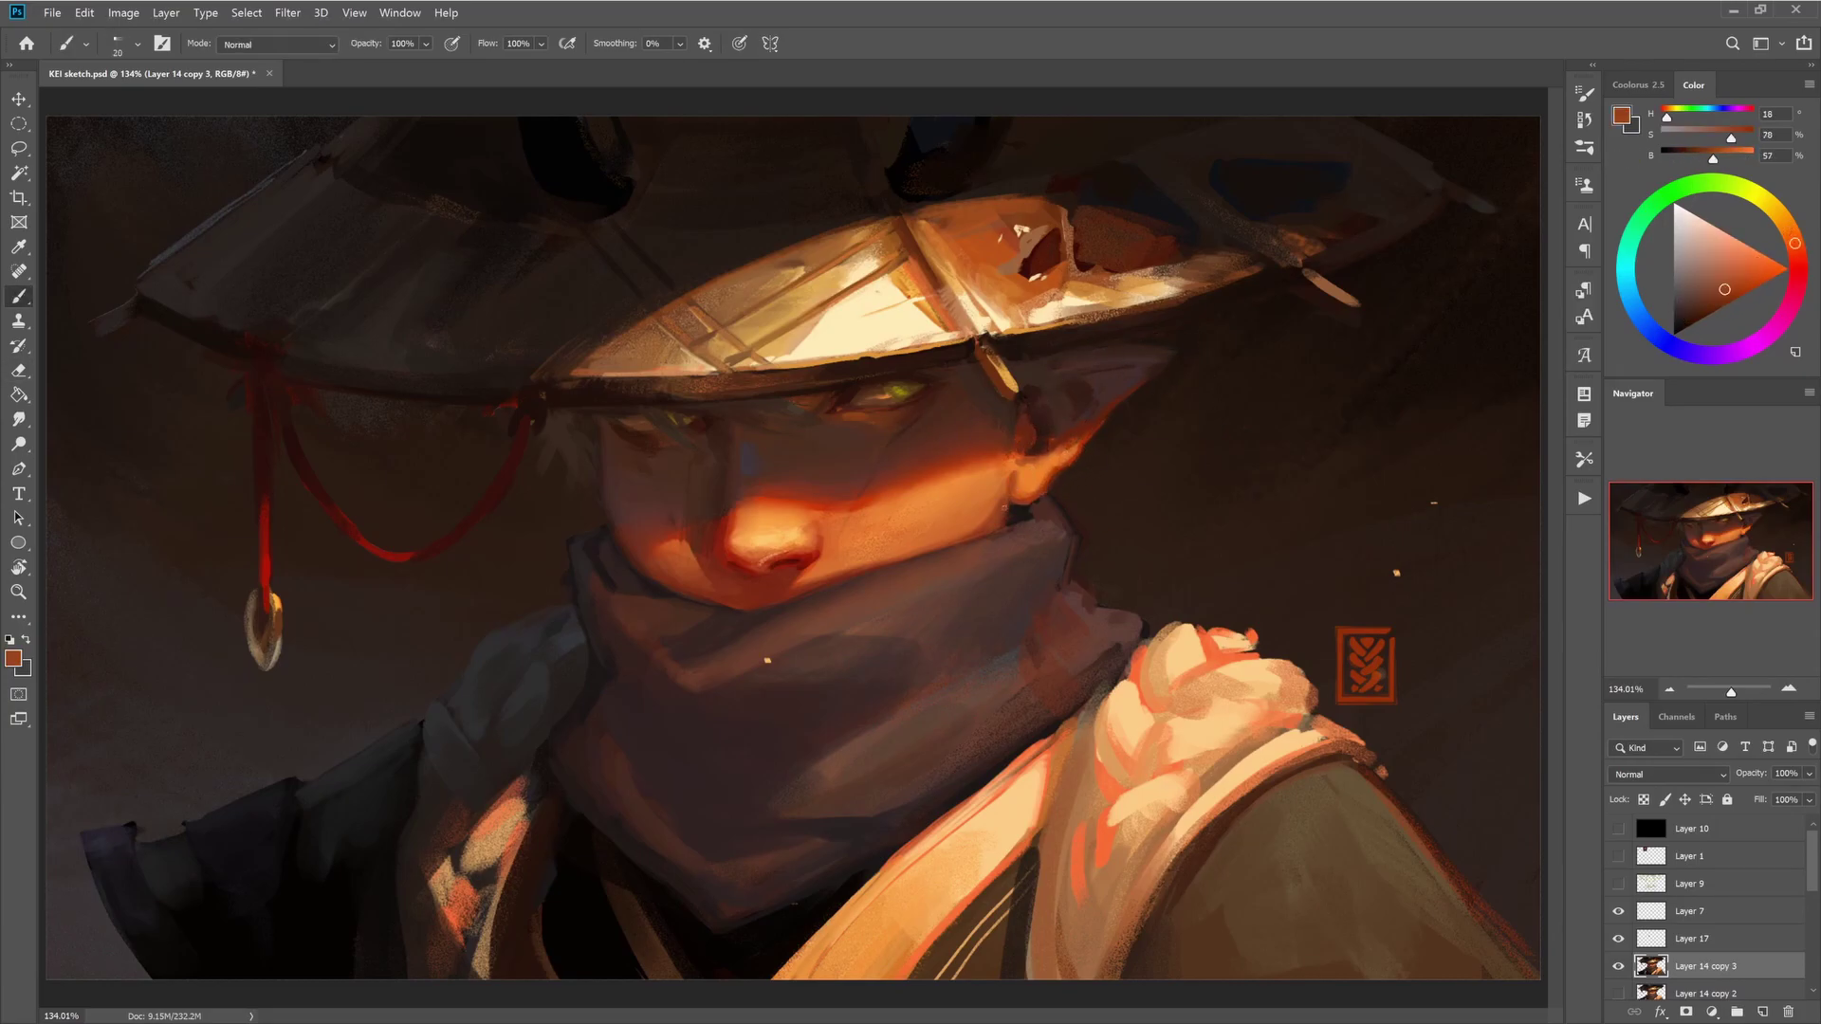
pyautogui.keyDown('alt'); pyautogui.click(1014, 510); pyautogui.keyUp('alt')
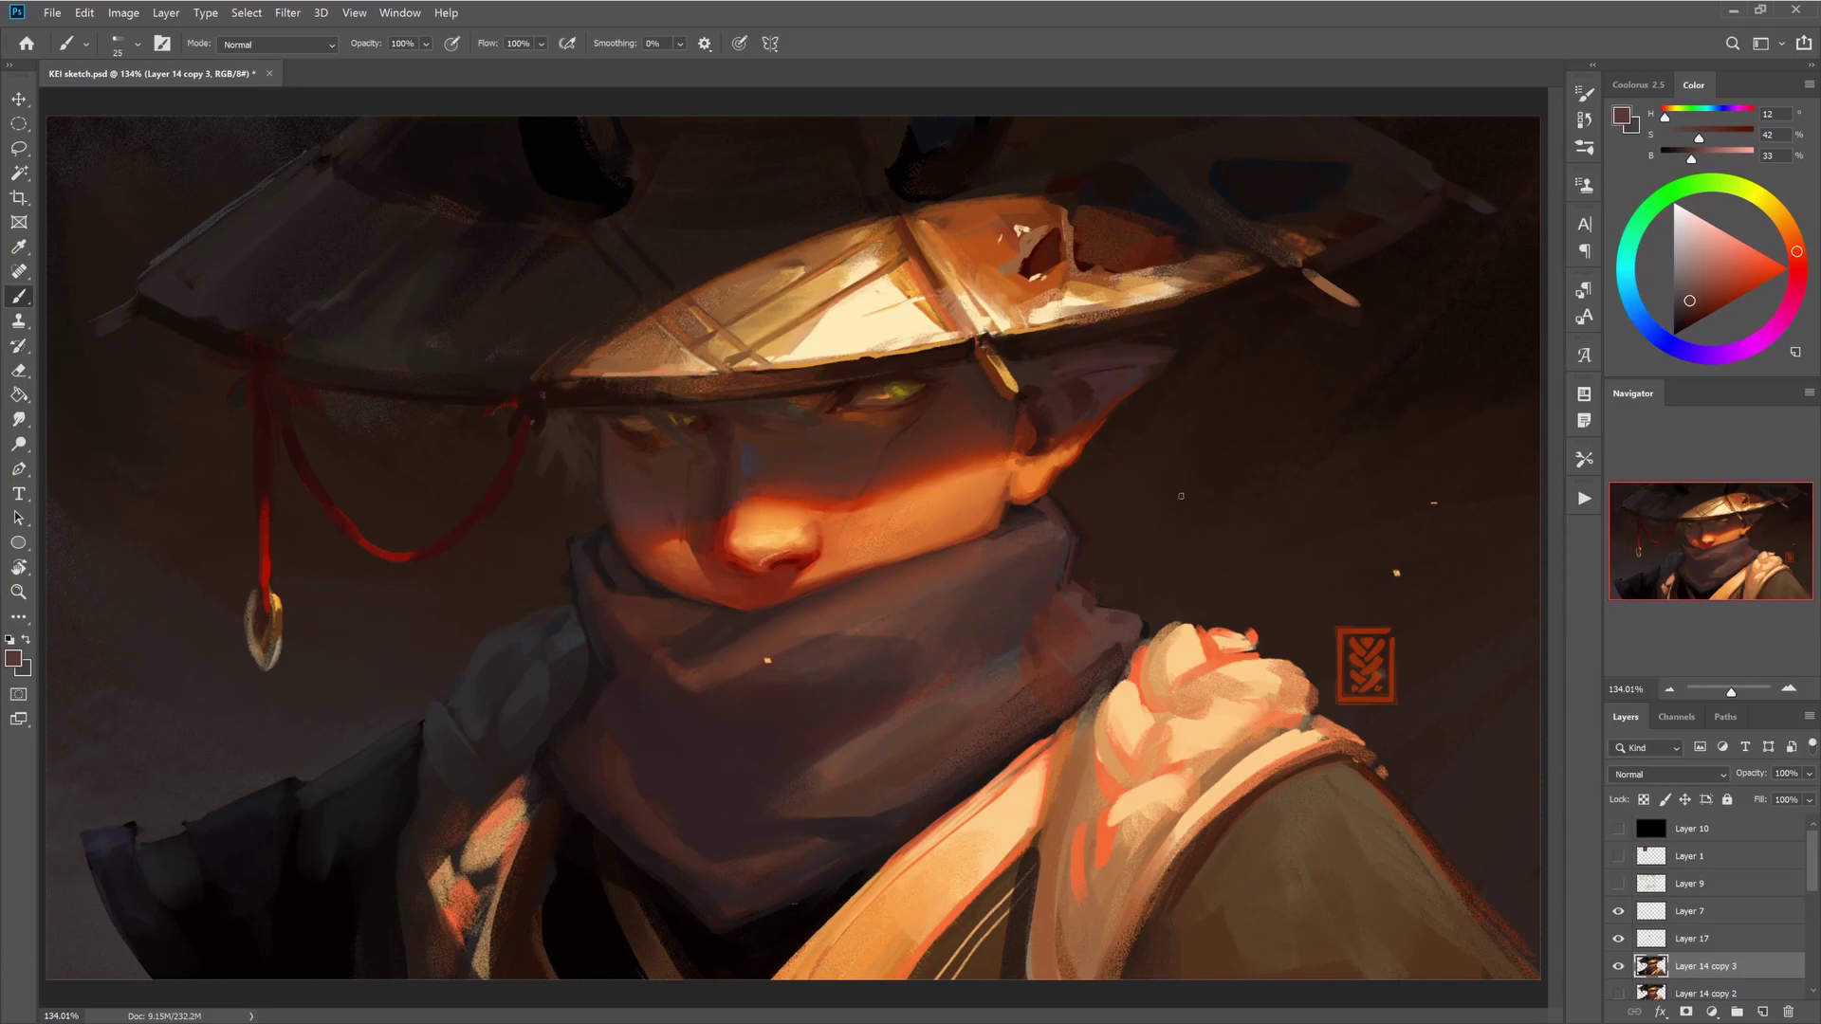
# - Repaint the strands of the shoulder braid with sampled tan and orange, enlarging the brush for broader strokes
pyautogui.press('[')
pyautogui.press('[')
pyautogui.keyDown('alt'); pyautogui.click(1106, 709); pyautogui.keyUp('alt')
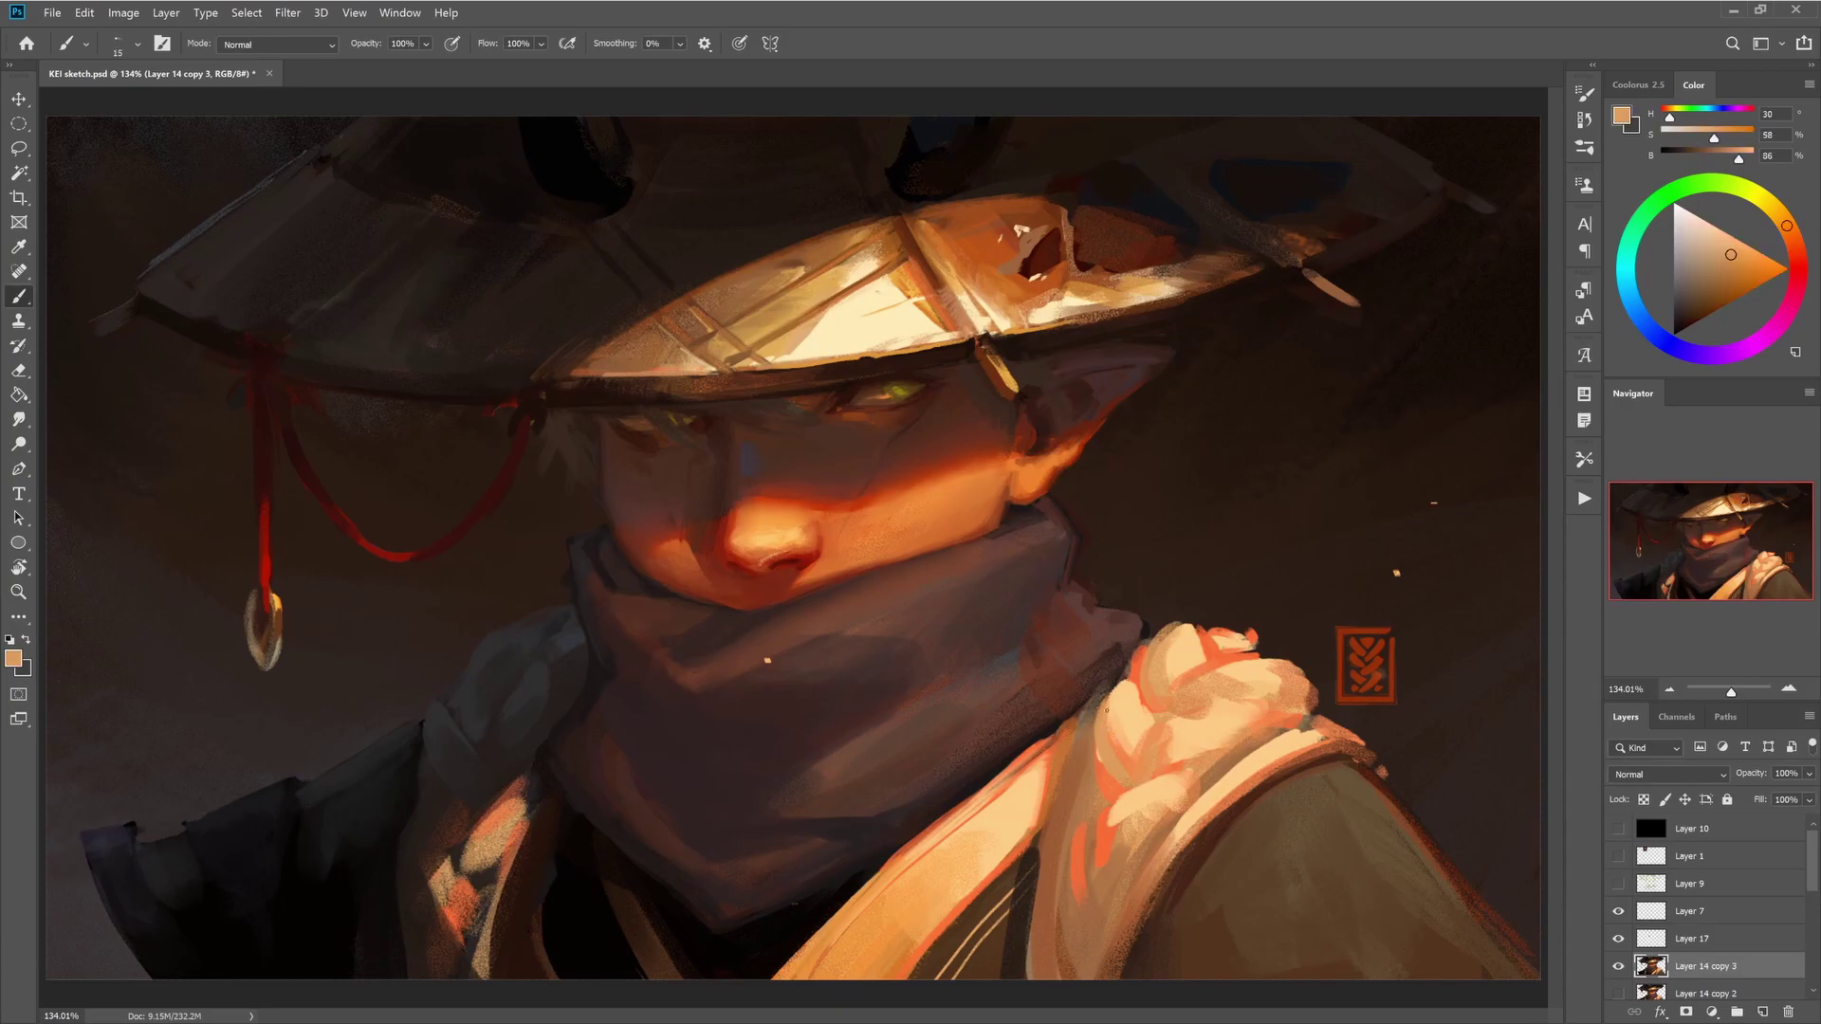
pyautogui.keyDown('alt'); pyautogui.click(1217, 749); pyautogui.keyUp('alt')
pyautogui.press(']')
pyautogui.press(']')
pyautogui.press(']')
pyautogui.press(']')
pyautogui.press(']')
pyautogui.press(']')
pyautogui.press(']')
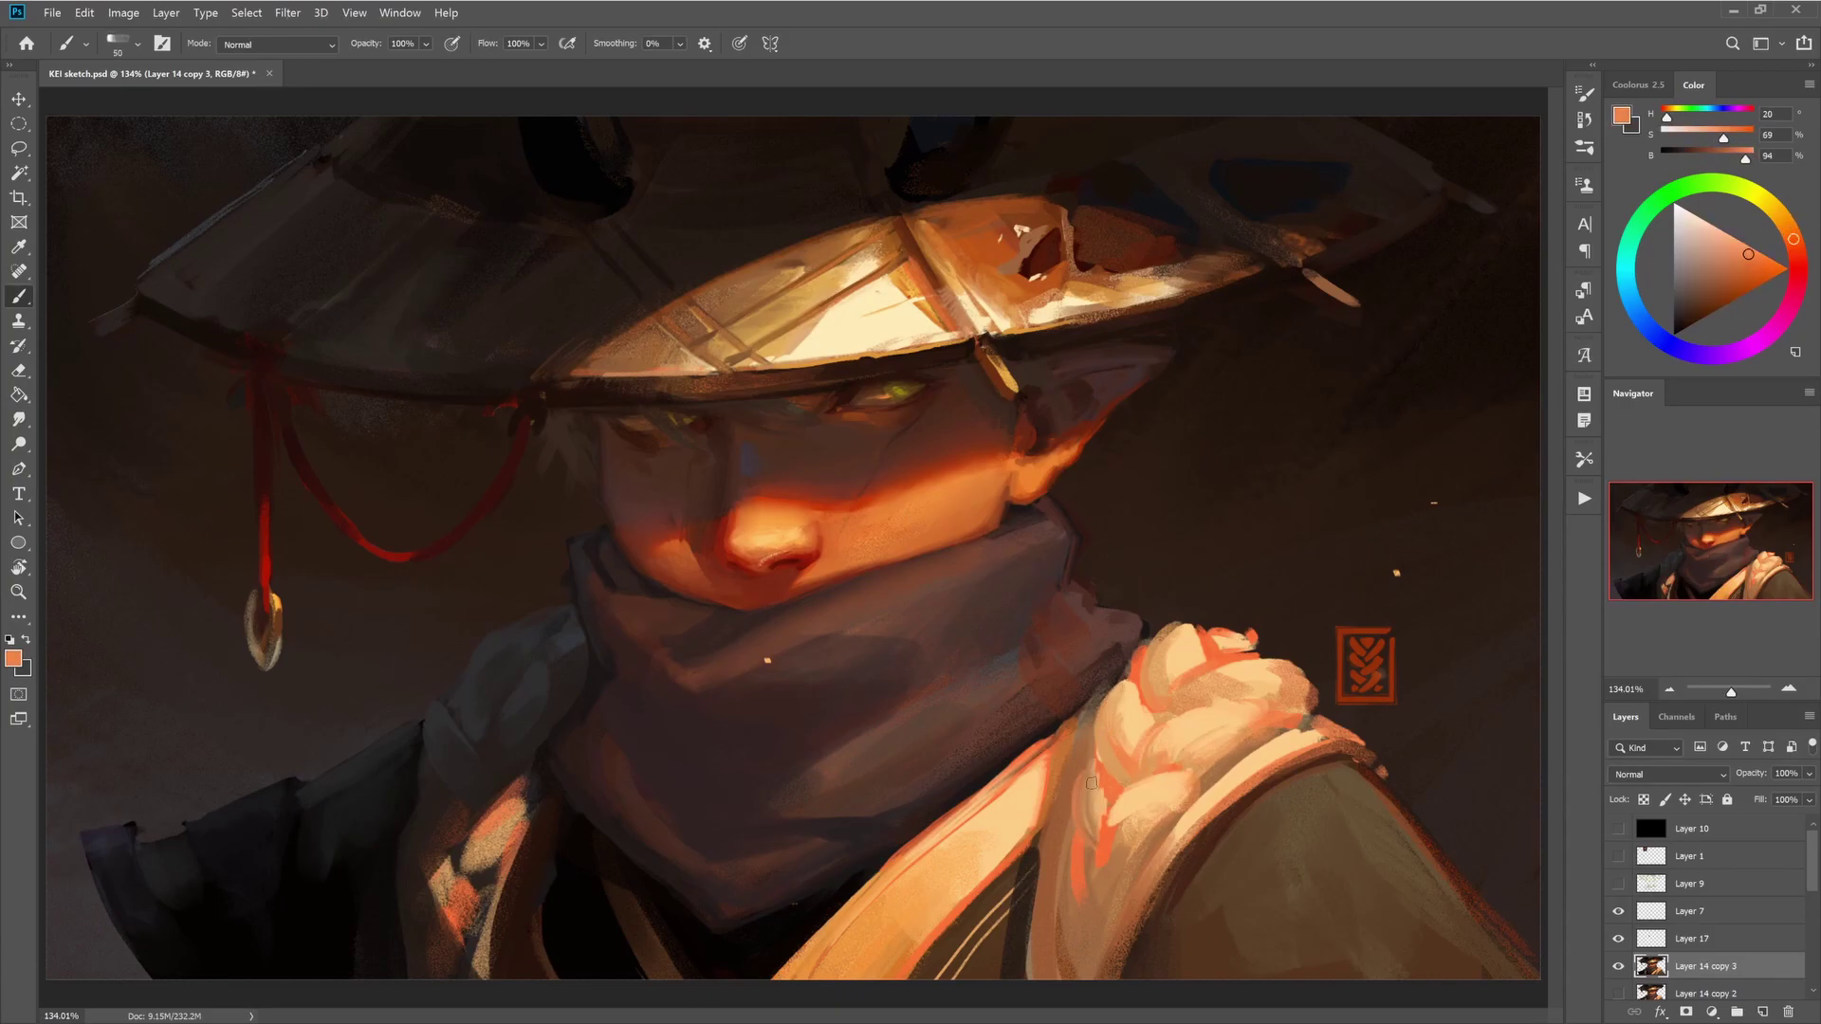
# - Sharpen the divisions between the lower braid strands with a sampled color and a much smaller brush
pyautogui.keyDown('alt'); pyautogui.click(1227, 898); pyautogui.keyUp('alt')
pyautogui.press('[')
pyautogui.press('[')
pyautogui.press('[')
pyautogui.press('[')
pyautogui.press('[')
pyautogui.press('[')
pyautogui.press('[')
pyautogui.press('[')
pyautogui.press('[')
pyautogui.press('[')
# - Touch up the hat's lit underside with sampled pale cream and warm brown
pyautogui.keyDown('alt'); pyautogui.click(811, 332); pyautogui.keyUp('alt')
pyautogui.press(']')
pyautogui.press(']')
pyautogui.press(']')
pyautogui.press(']')
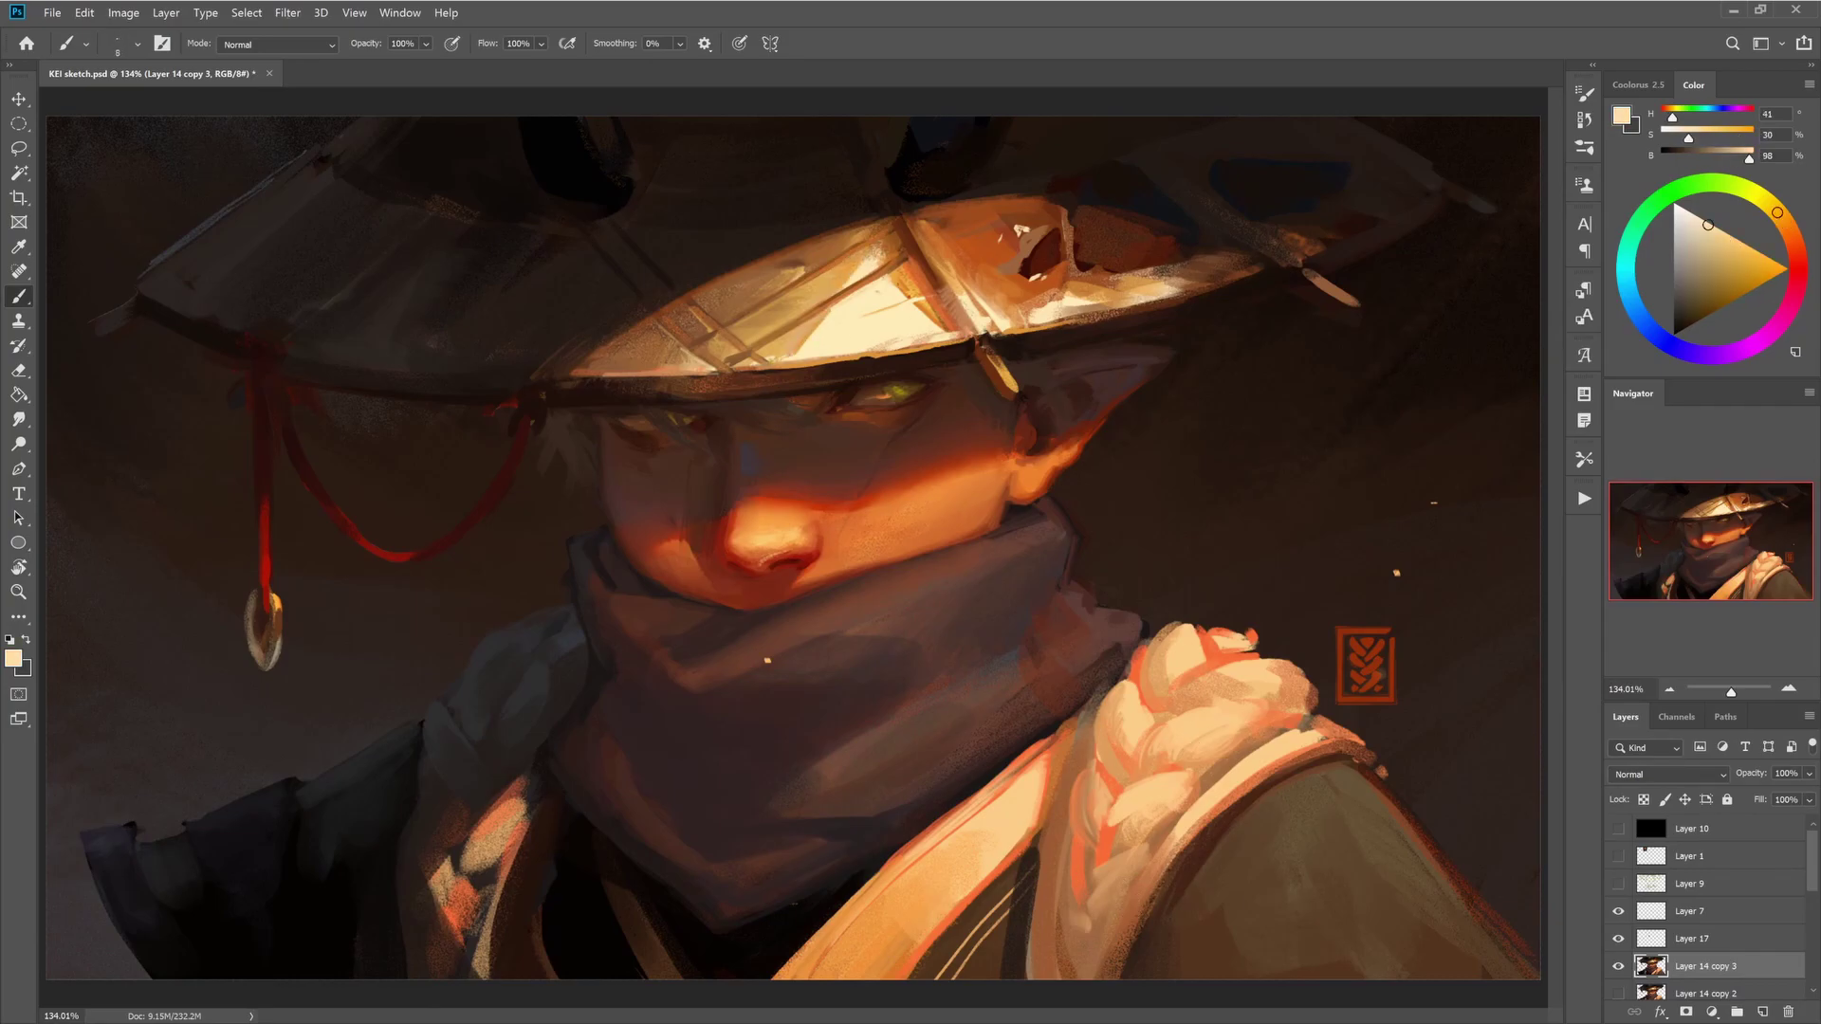
pyautogui.keyDown('alt'); pyautogui.click(914, 260); pyautogui.keyUp('alt')
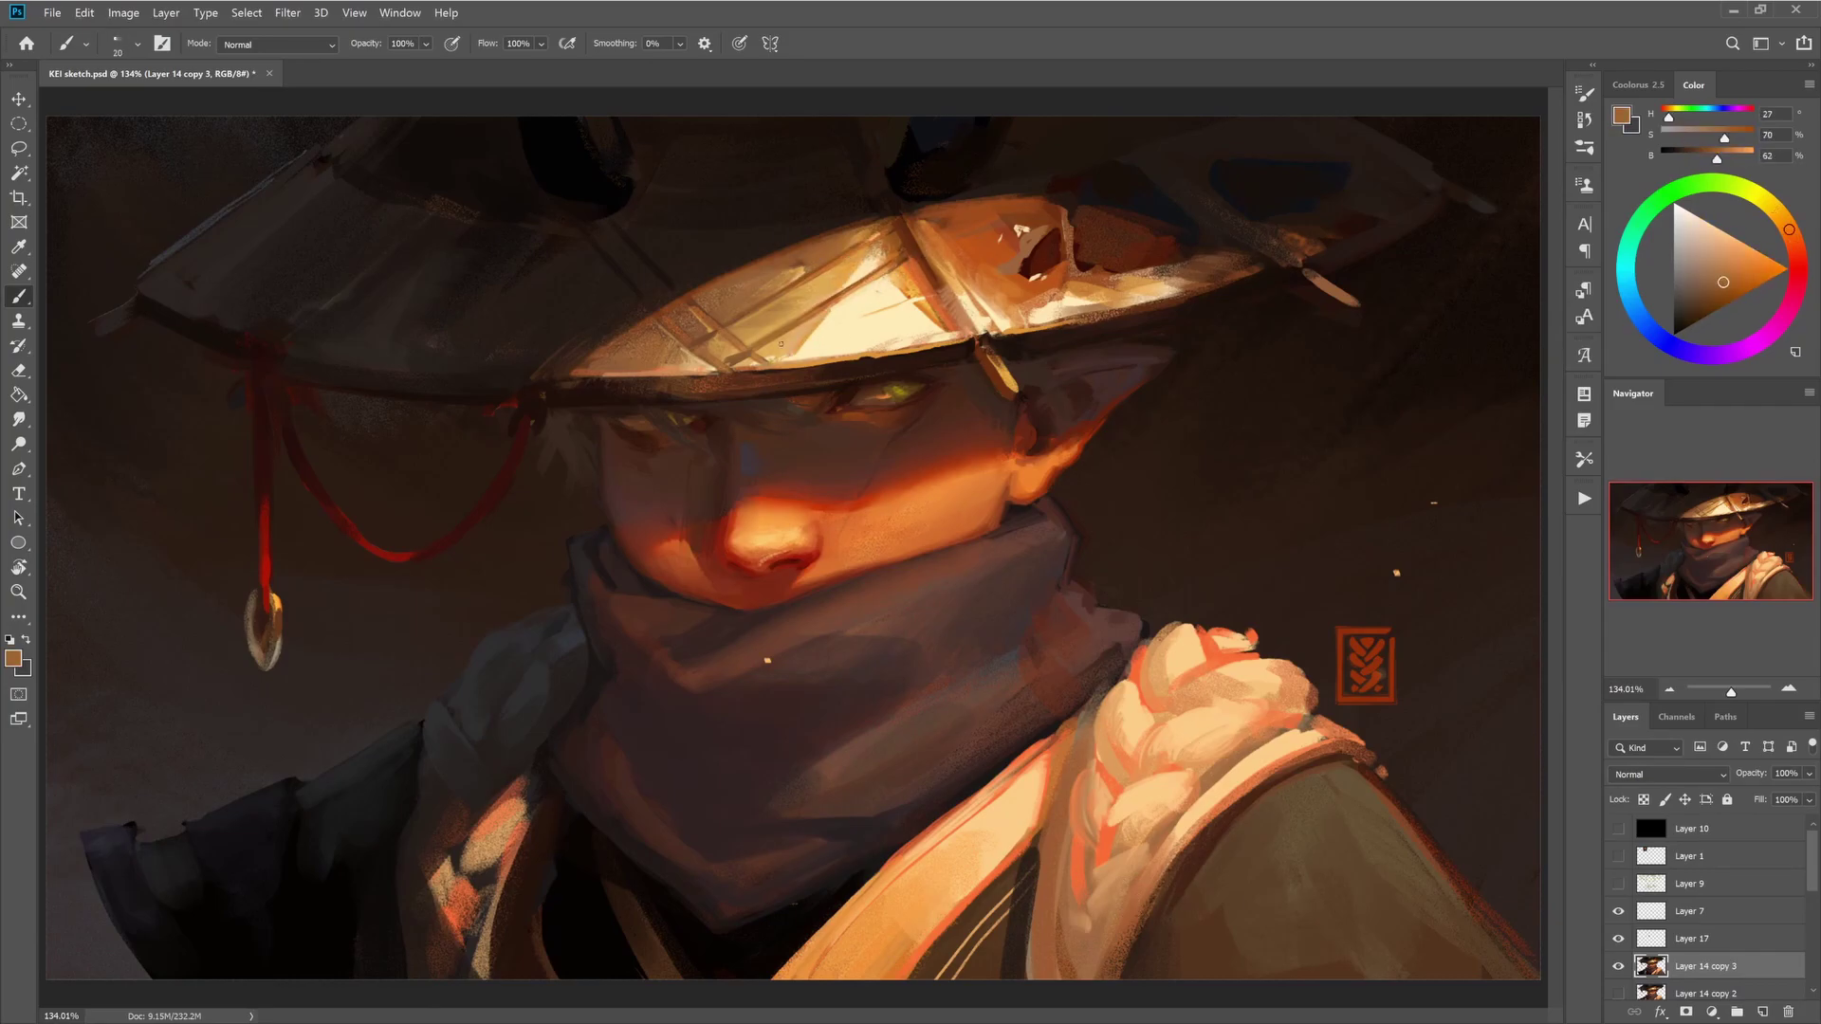
# - Simplify the shaded upper ear with sampled muted reddish browns and a larger brush
pyautogui.press(']')
pyautogui.press(']')
pyautogui.press(']')
pyautogui.press(']')
pyautogui.keyDown('alt'); pyautogui.click(1029, 411); pyautogui.keyUp('alt')
pyautogui.keyDown('alt'); pyautogui.click(1130, 368); pyautogui.keyUp('alt')
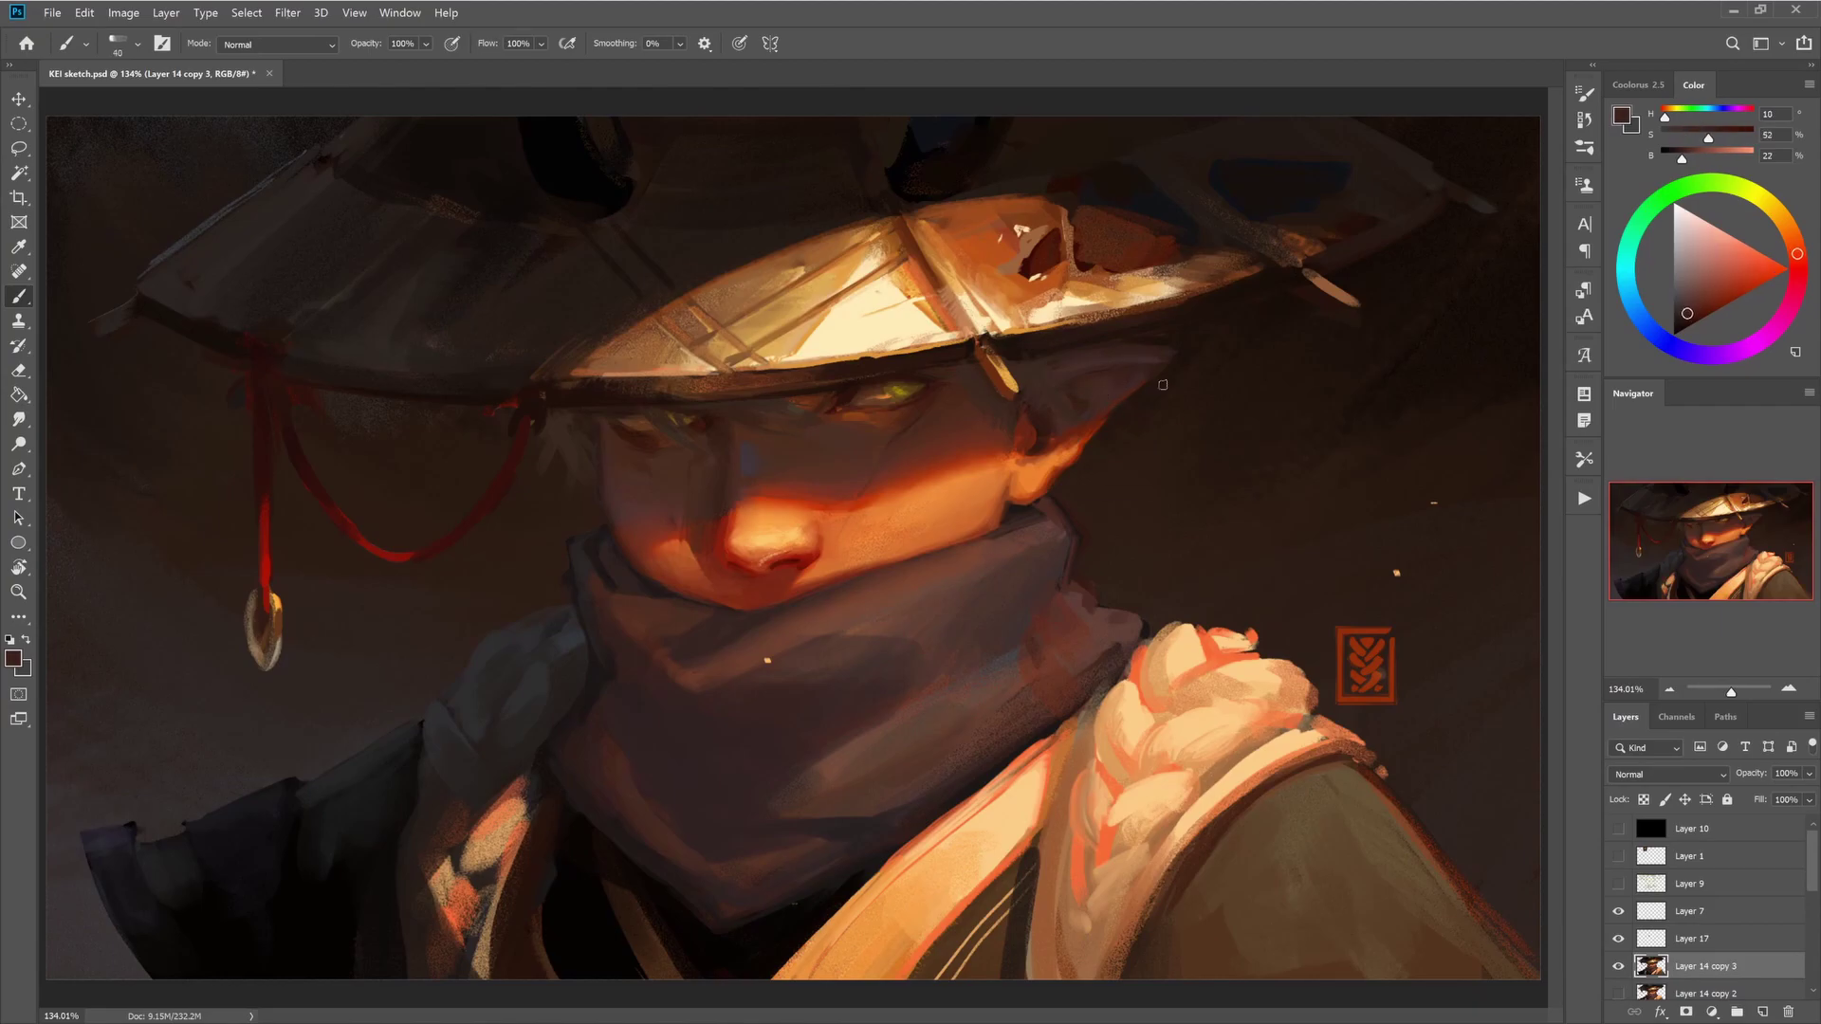
pyautogui.keyDown('alt'); pyautogui.click(752, 477); pyautogui.keyUp('alt')
pyautogui.keyDown('alt'); pyautogui.click(1306, 460); pyautogui.keyUp('alt')
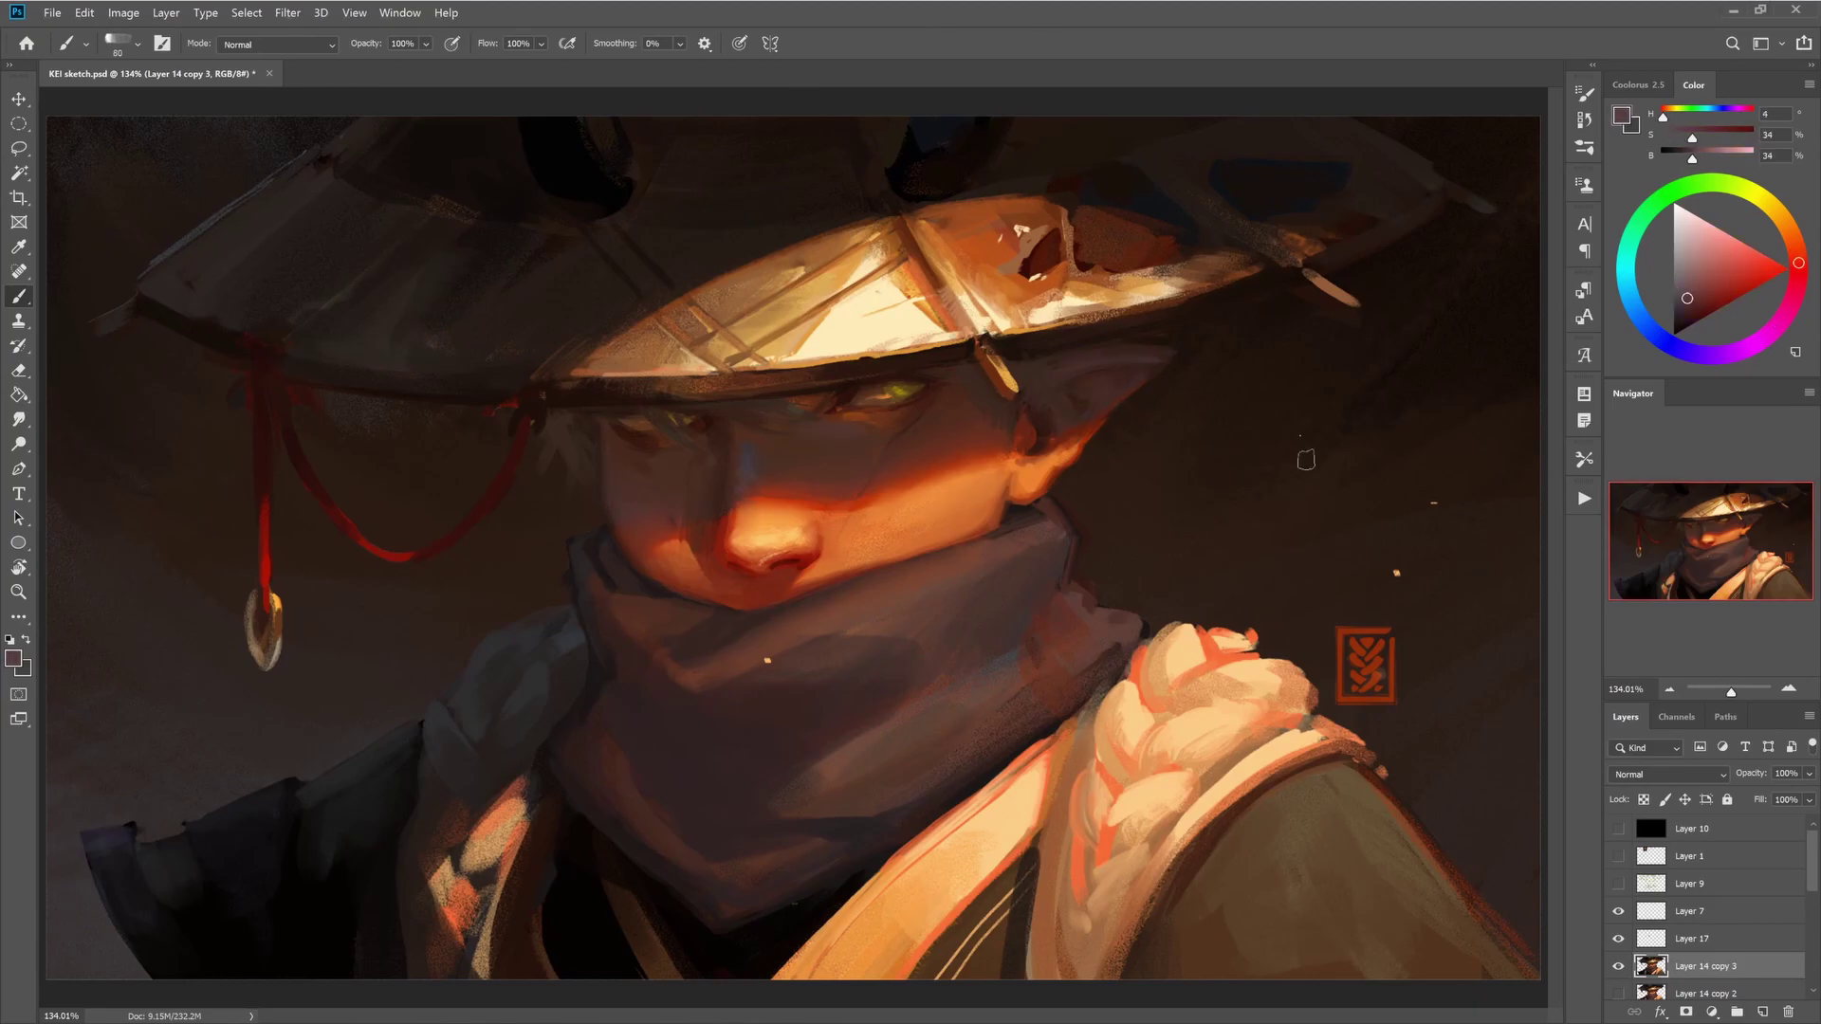
# - Add a small saturated orange-red accent inside the upper ear with a fine brush
pyautogui.press('x')
pyautogui.press('[')
pyautogui.press('[')
pyautogui.press('[')
pyautogui.press('[')
pyautogui.press('[')
pyautogui.press('[')
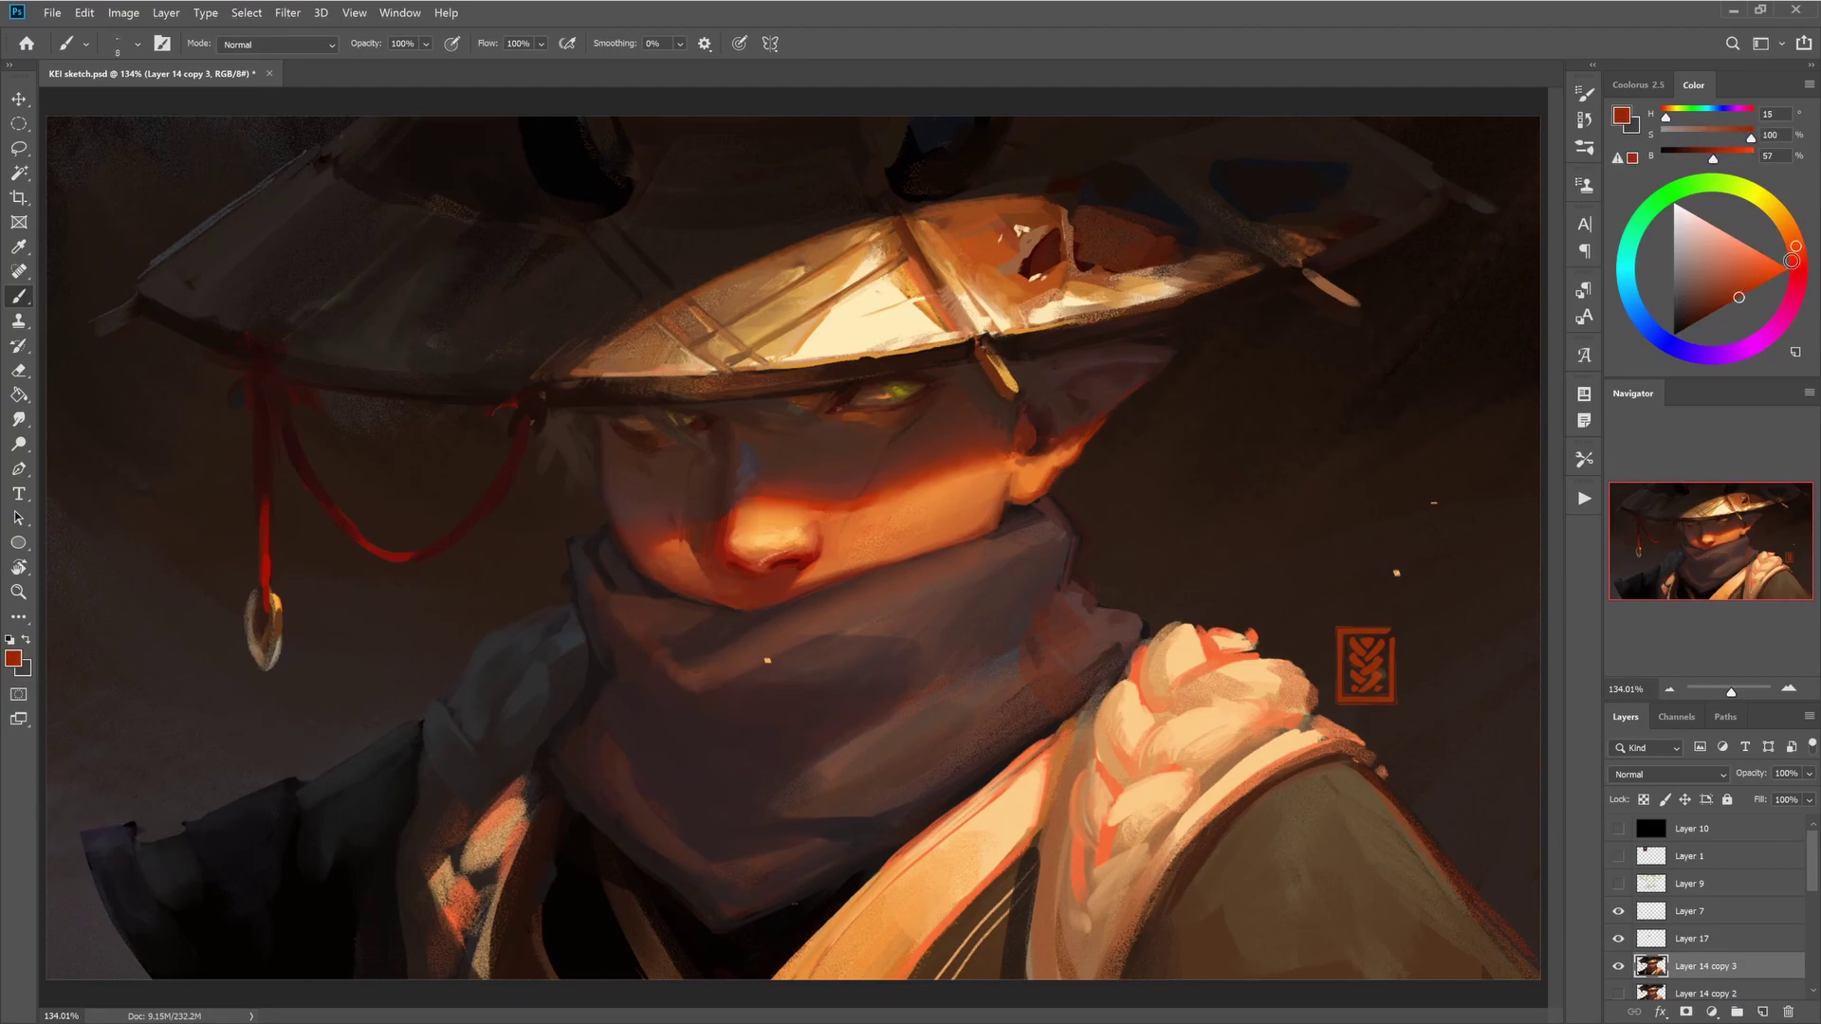
# - Rework the dark underside of the hat's rim above the eyes with sampled browns and a larger brush
pyautogui.keyDown('alt'); pyautogui.click(825, 372); pyautogui.keyUp('alt')
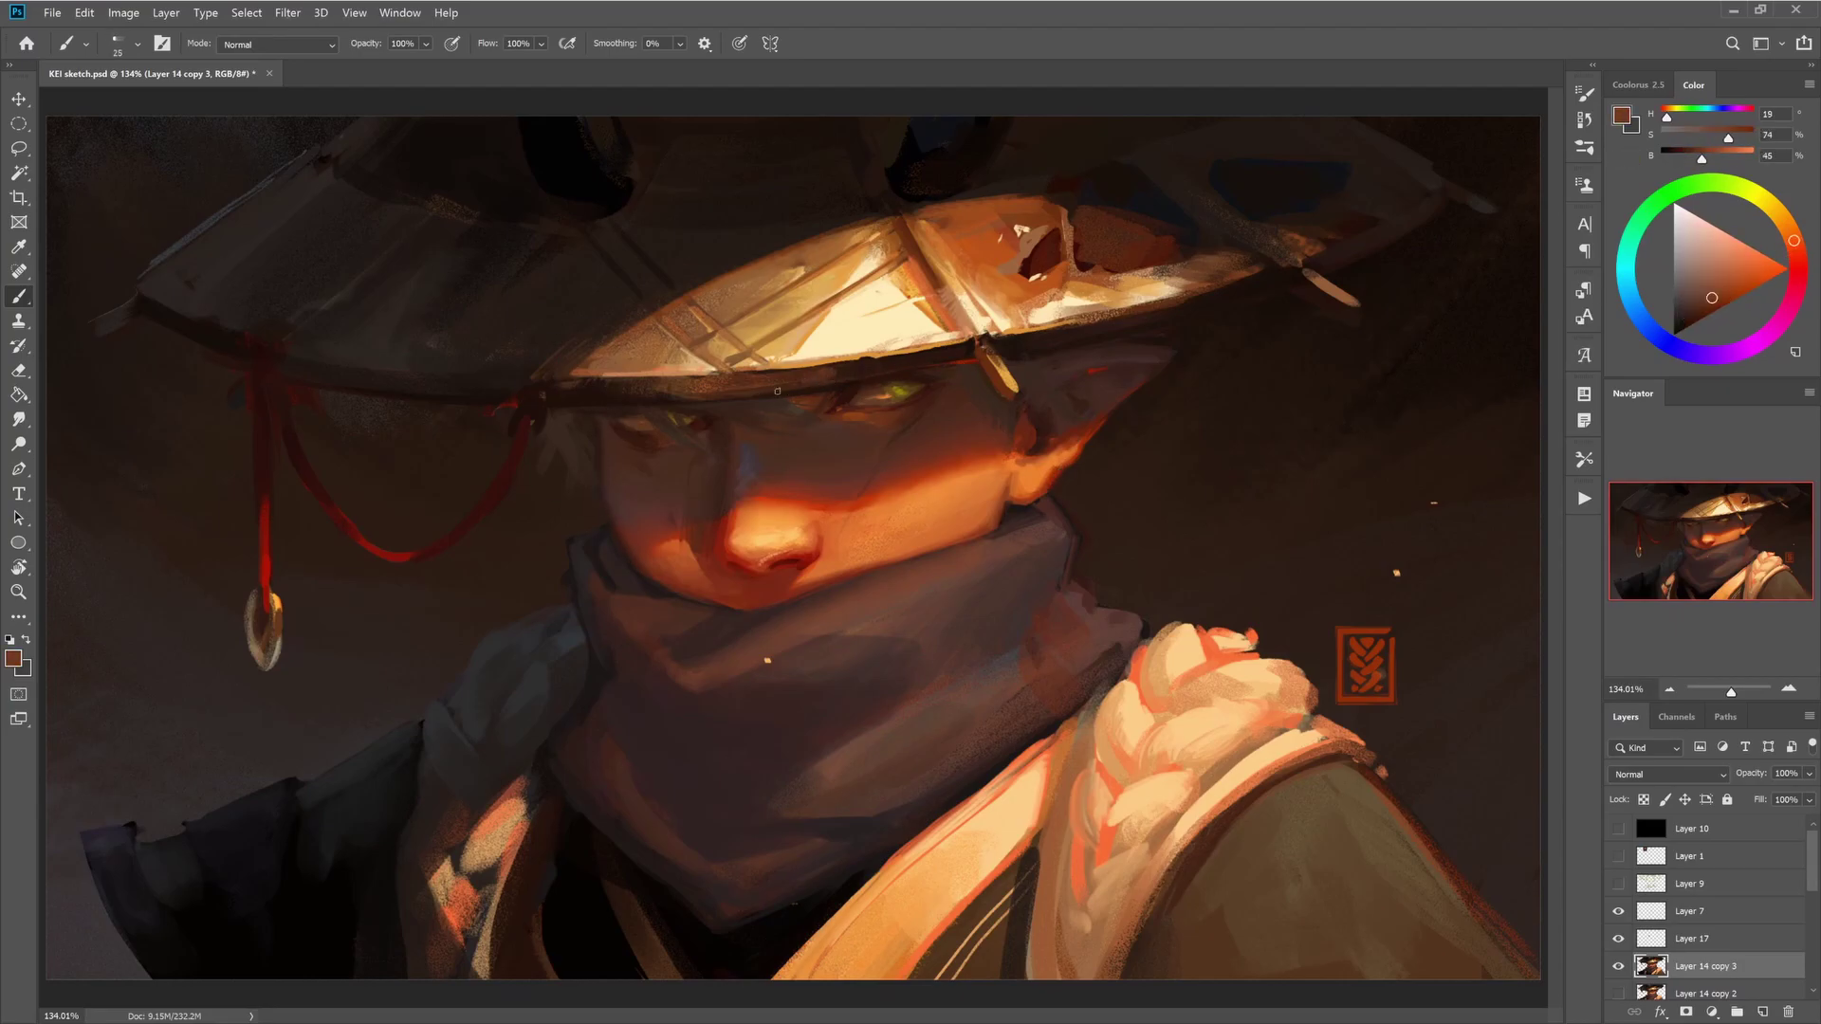
pyautogui.press(']')
pyautogui.press(']')
pyautogui.press(']')
pyautogui.press(']')
pyautogui.press(']')
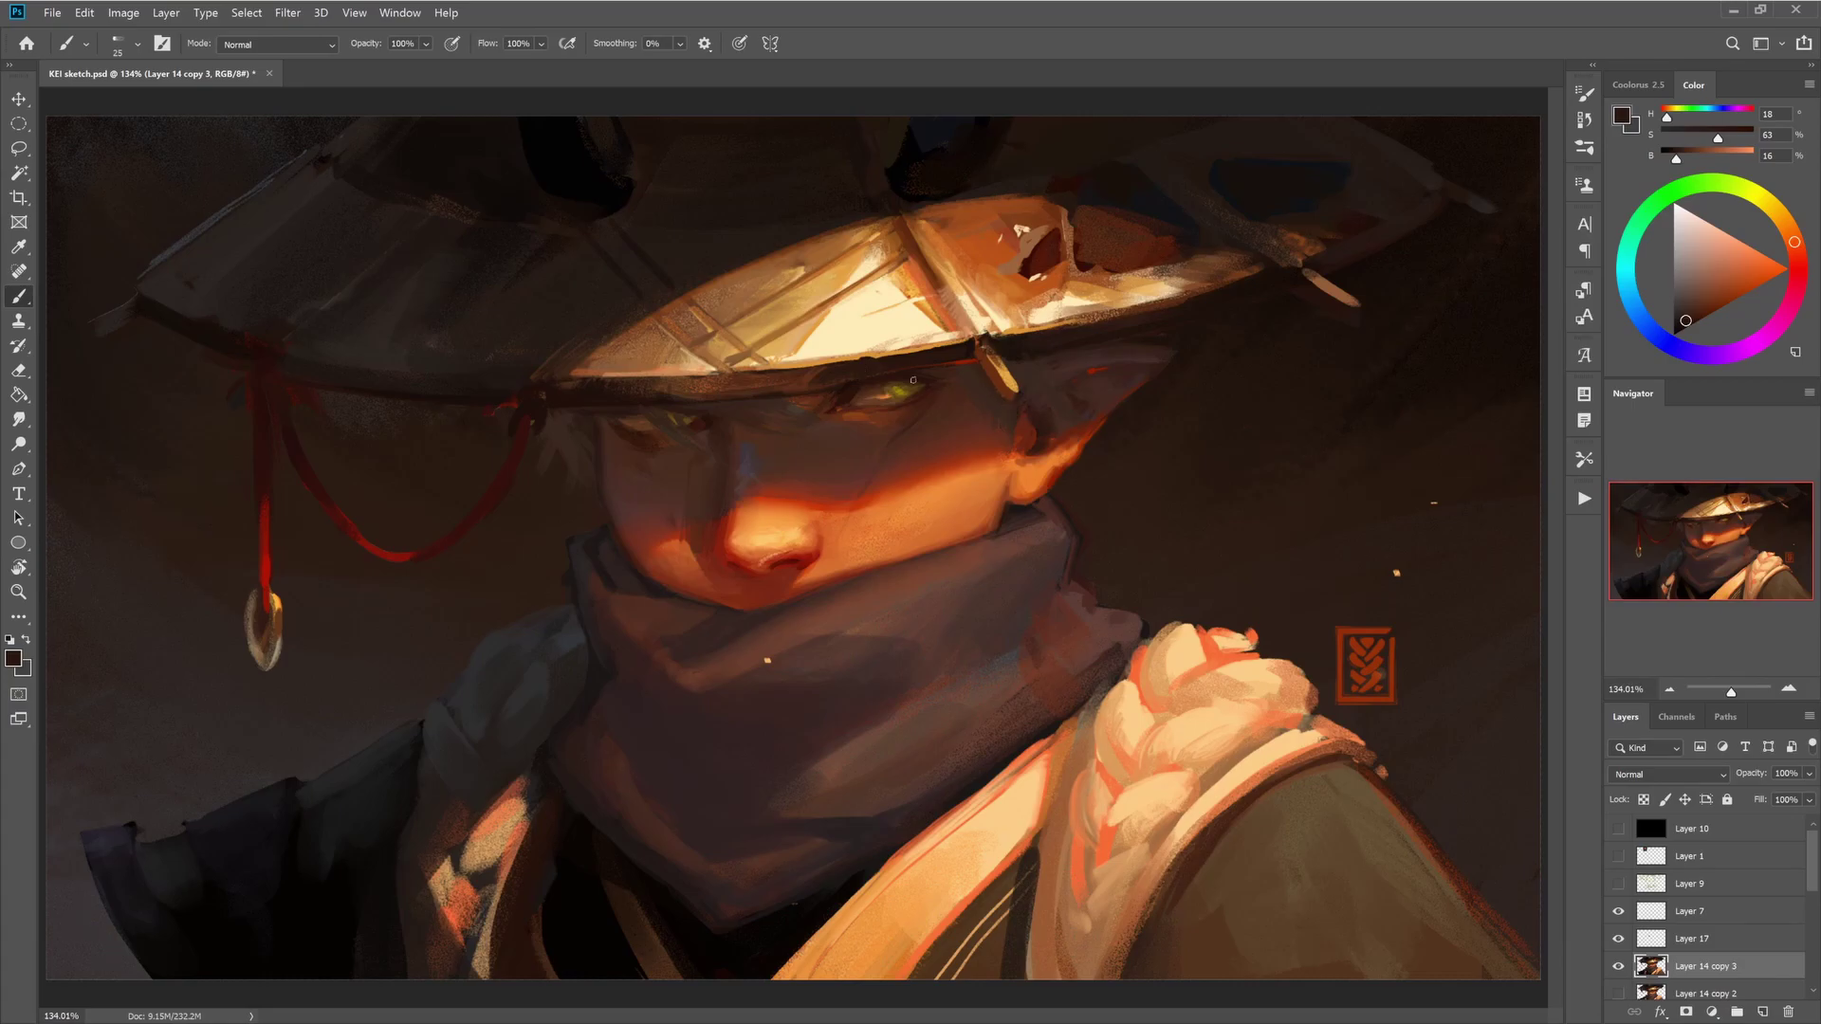
# - Refine the lit edge of the hat's rim above the eyes with sampled orange, pale cream and warm brown
pyautogui.keyDown('alt'); pyautogui.click(633, 383); pyautogui.keyUp('alt')
pyautogui.press('[')
pyautogui.keyDown('alt'); pyautogui.click(797, 371); pyautogui.keyUp('alt')
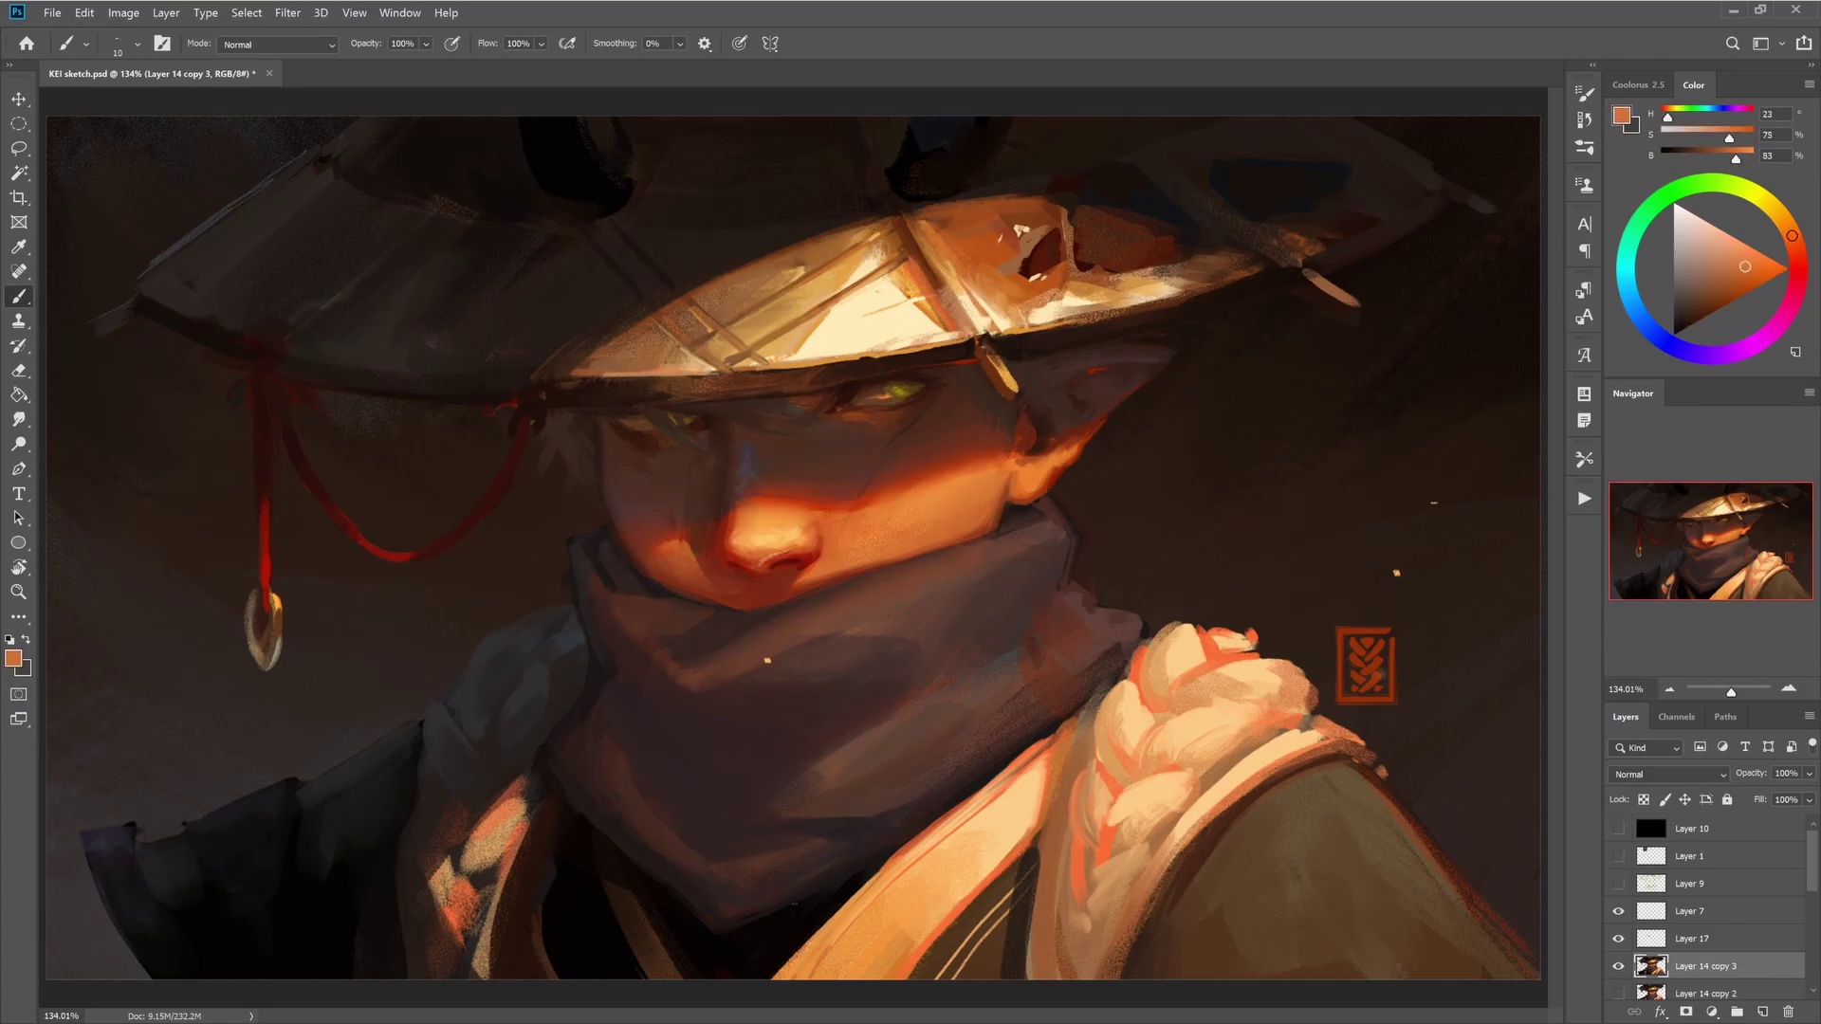
pyautogui.press(']')
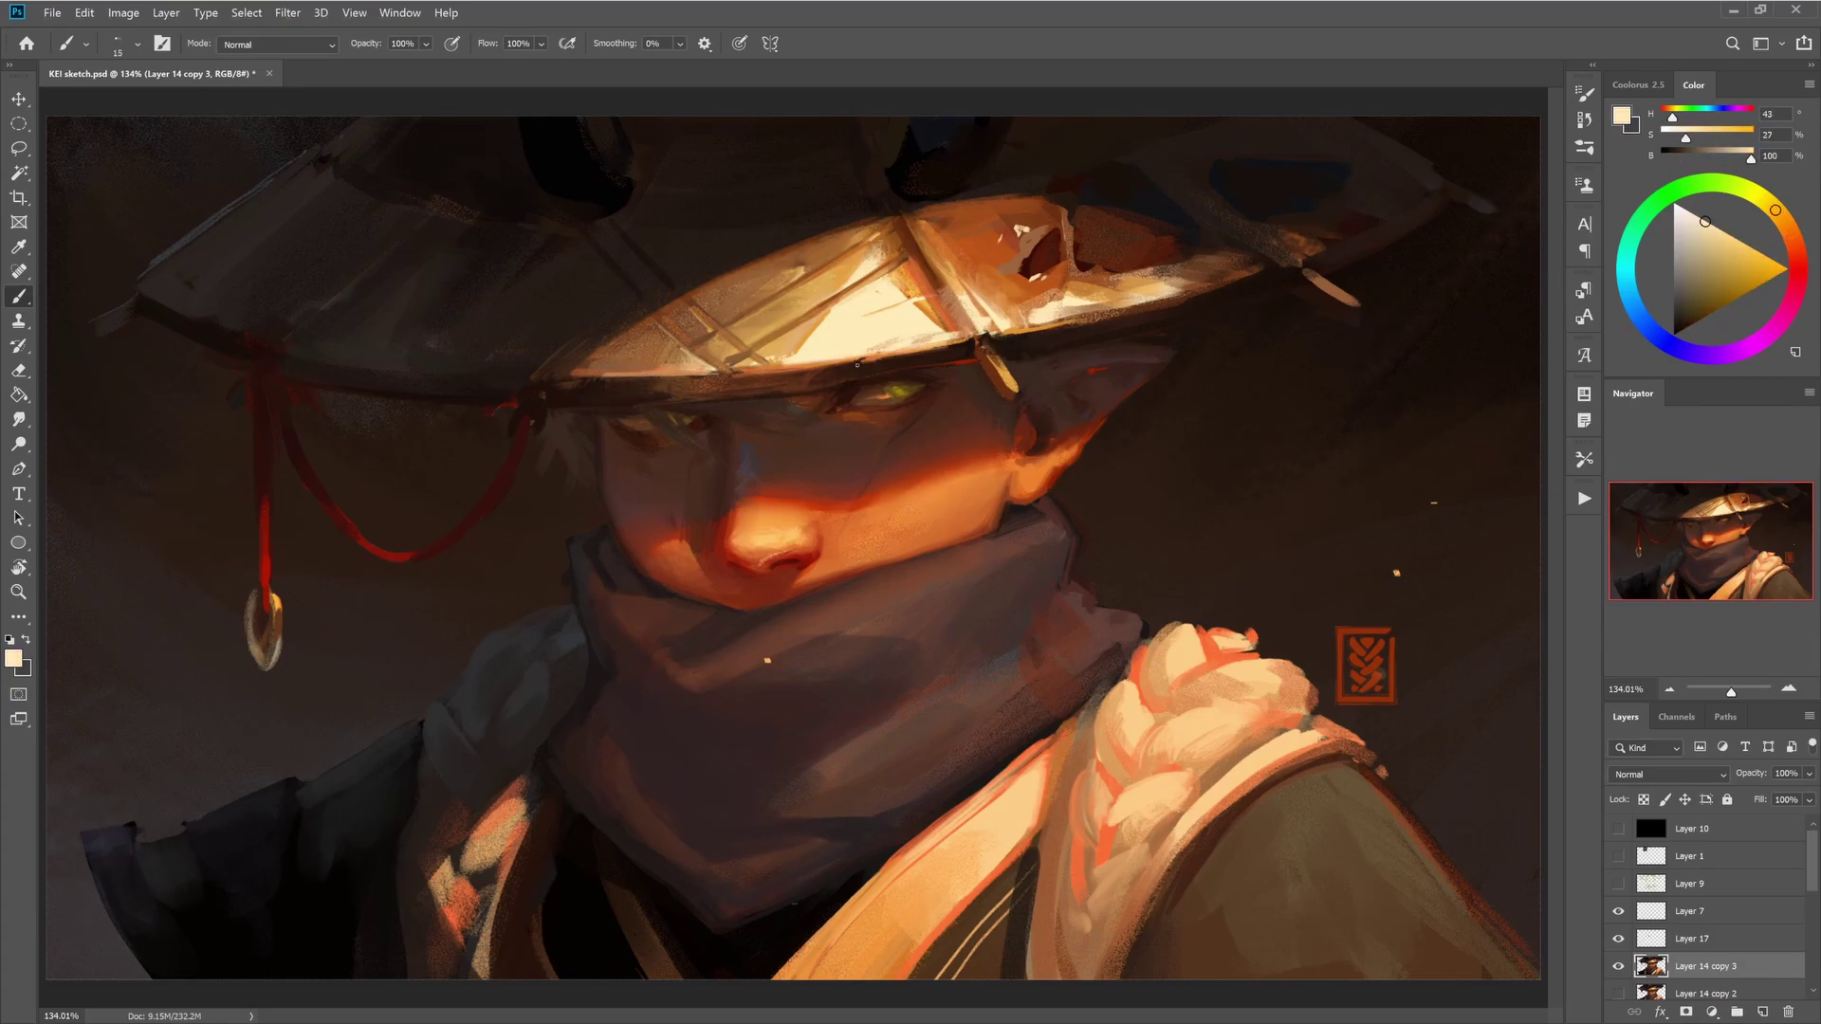
pyautogui.keyDown('alt'); pyautogui.click(635, 366); pyautogui.keyUp('alt')
pyautogui.press(']')
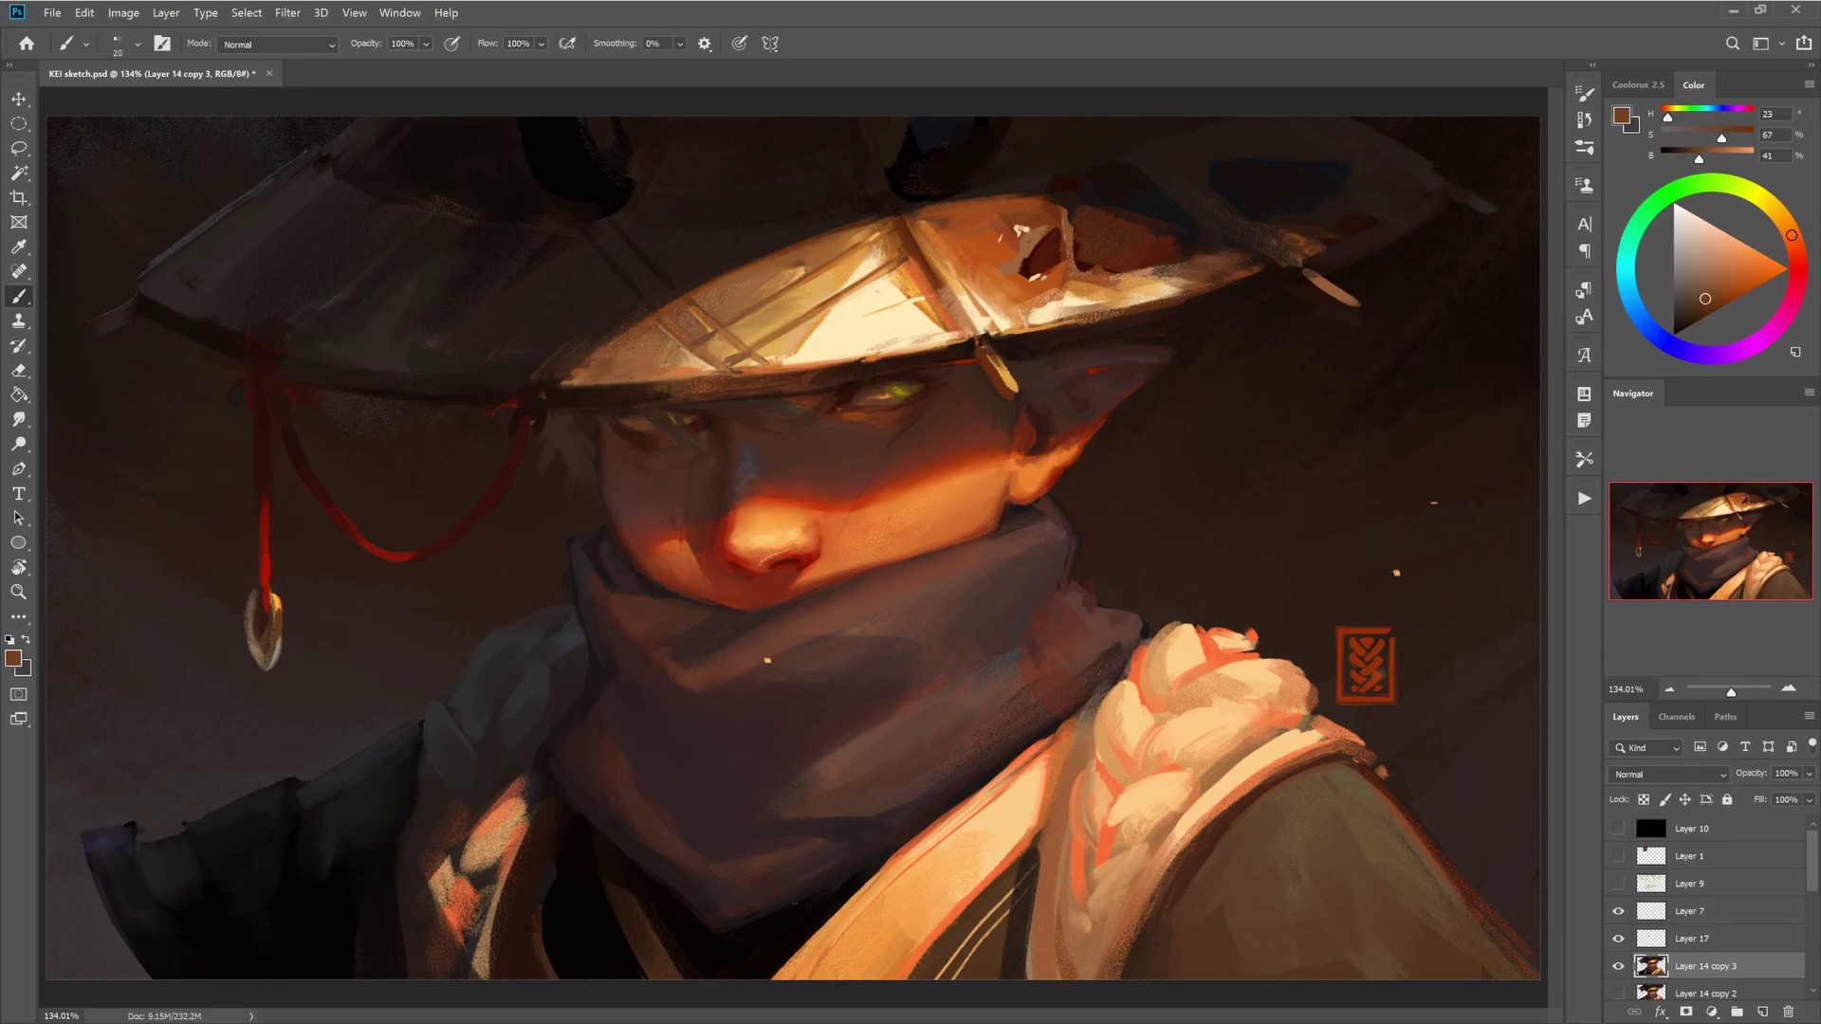
# - Repaint the hat's shaded brim above the red cord with sampled muted purple and dark grey using a larger brush
pyautogui.press(']')
pyautogui.press(']')
pyautogui.hotkey('ctrl', '-')
pyautogui.keyDown('alt'); pyautogui.click(449, 398); pyautogui.keyUp('alt')
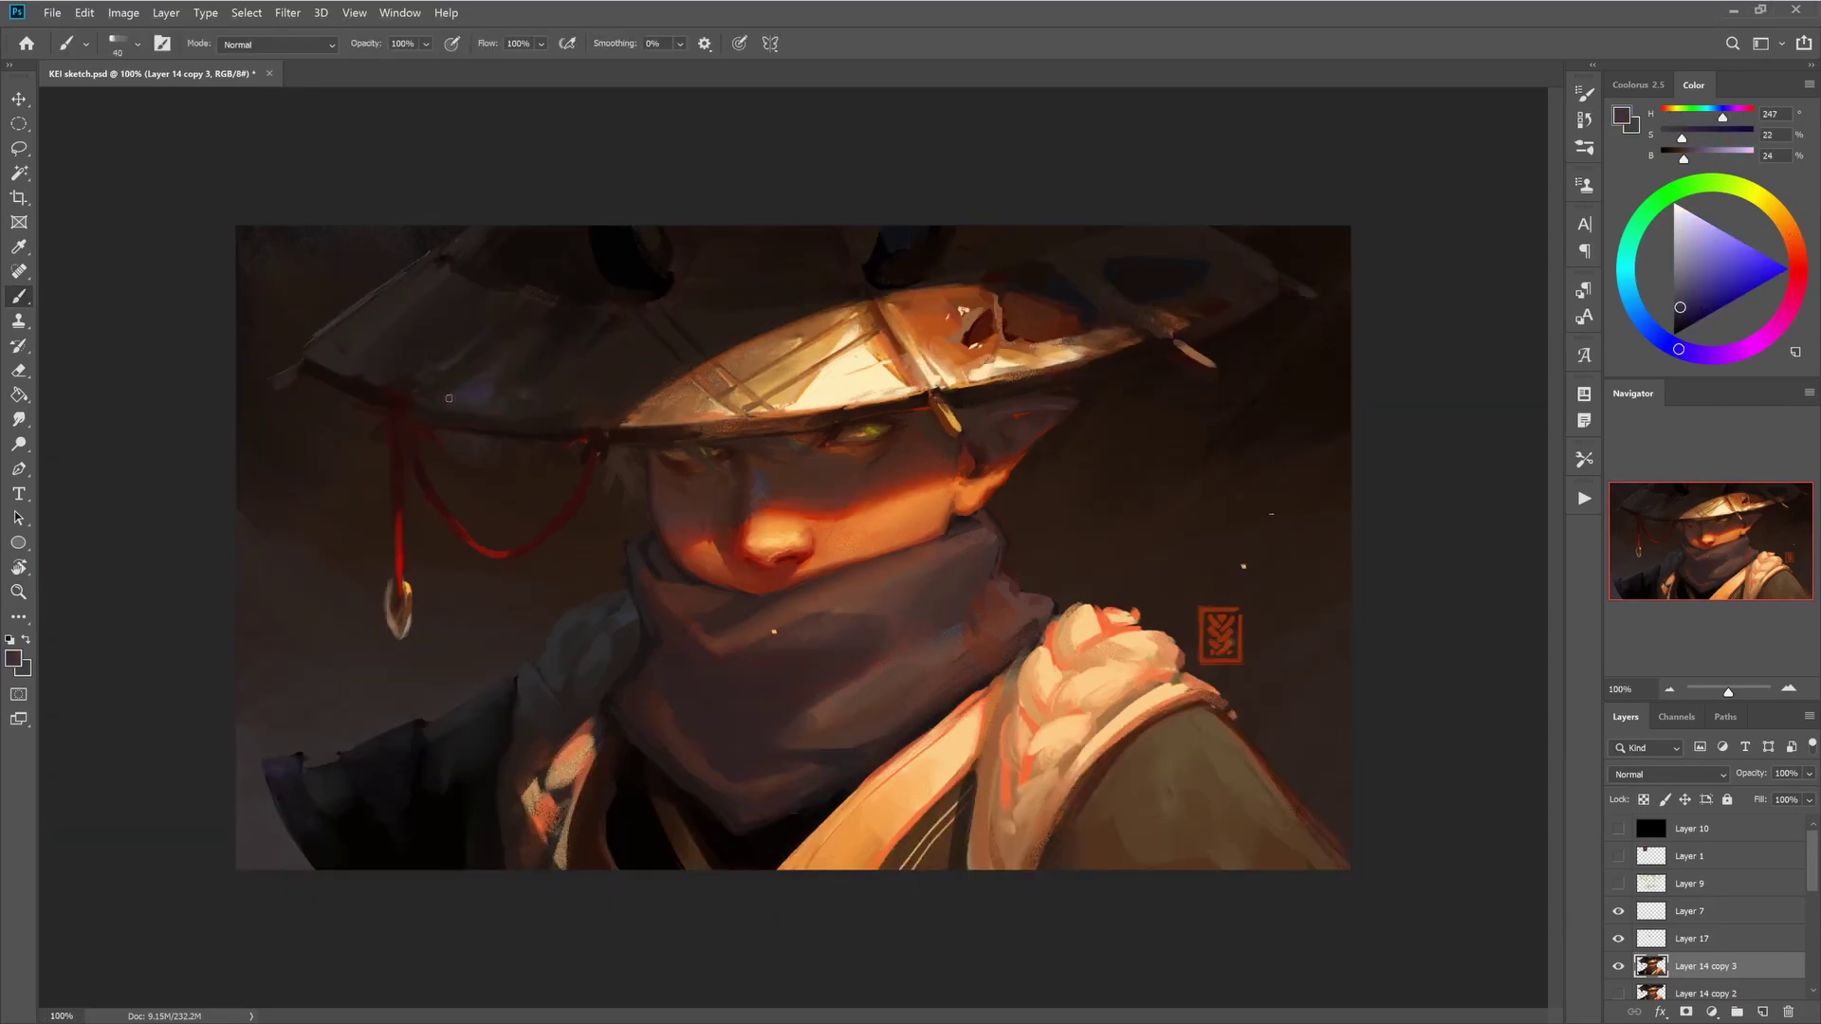
pyautogui.press('[')
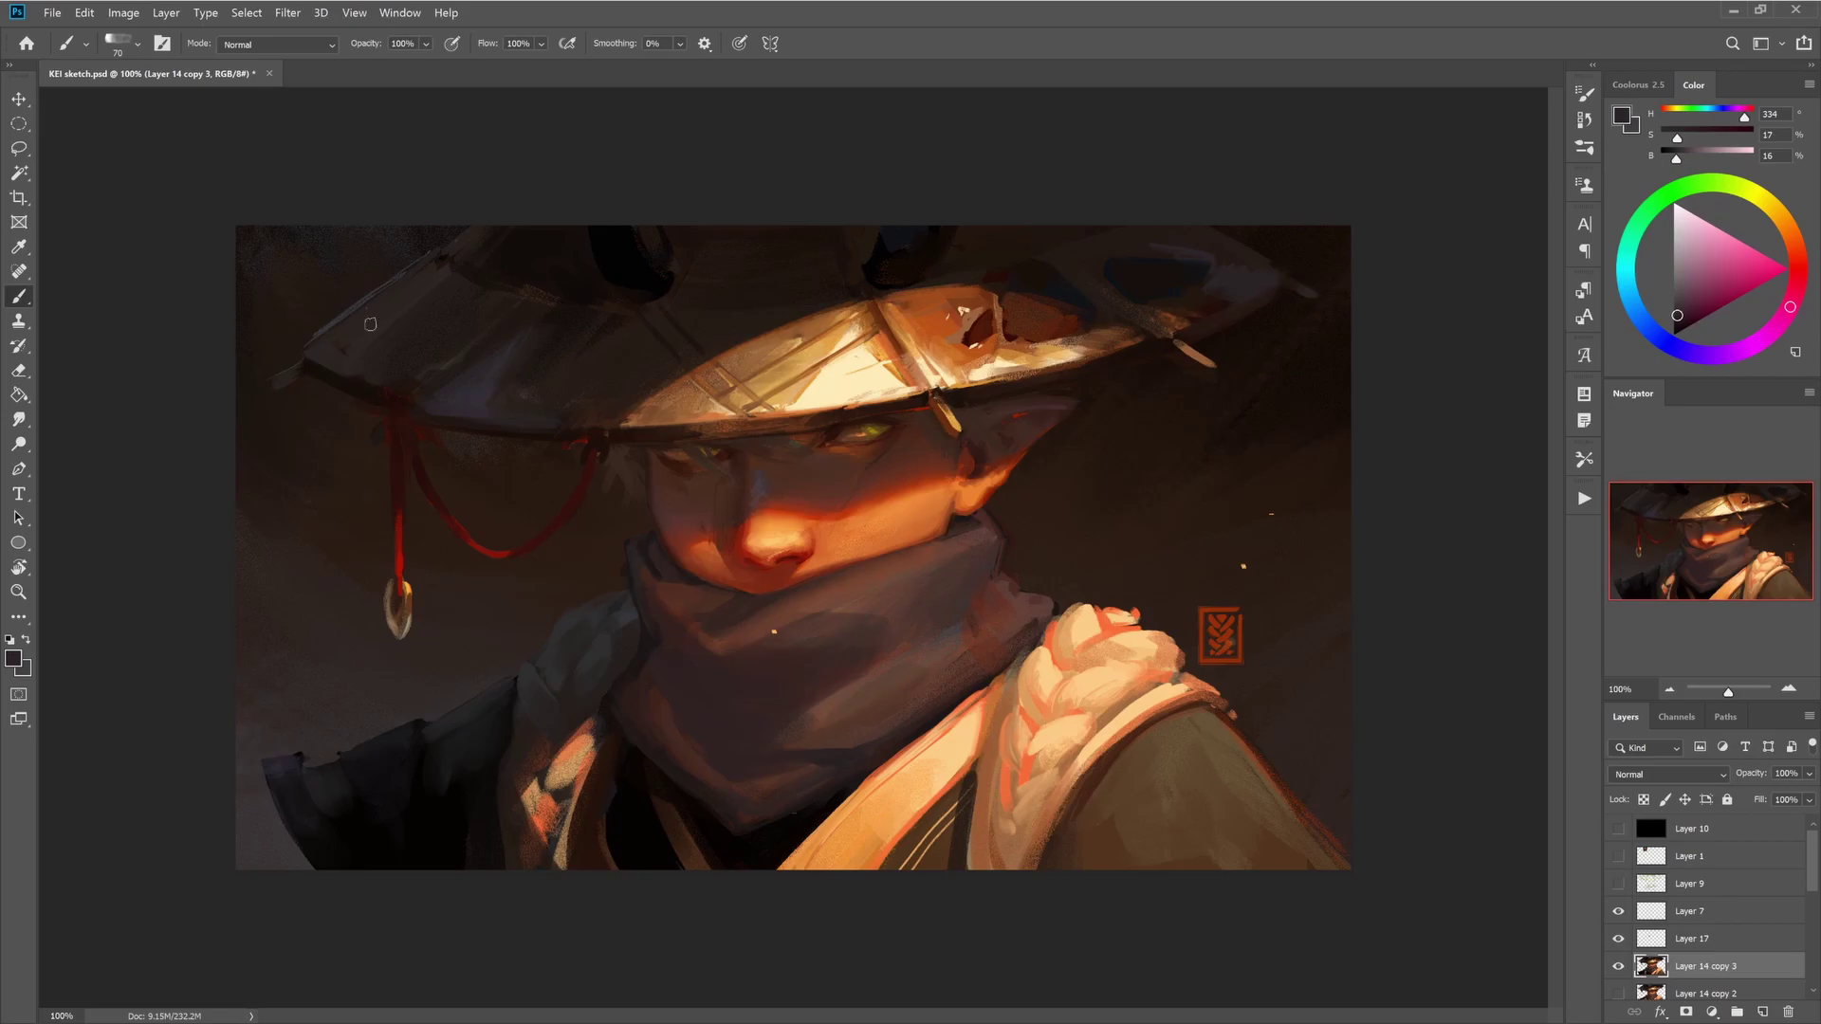
pyautogui.keyDown('alt'); pyautogui.click(349, 345); pyautogui.keyUp('alt')
# - Add fine pale cream and orange strokes to the woven pattern on the hat's lit underside
pyautogui.press('[')
pyautogui.press('[')
pyautogui.press('[')
pyautogui.press('[')
pyautogui.press('[')
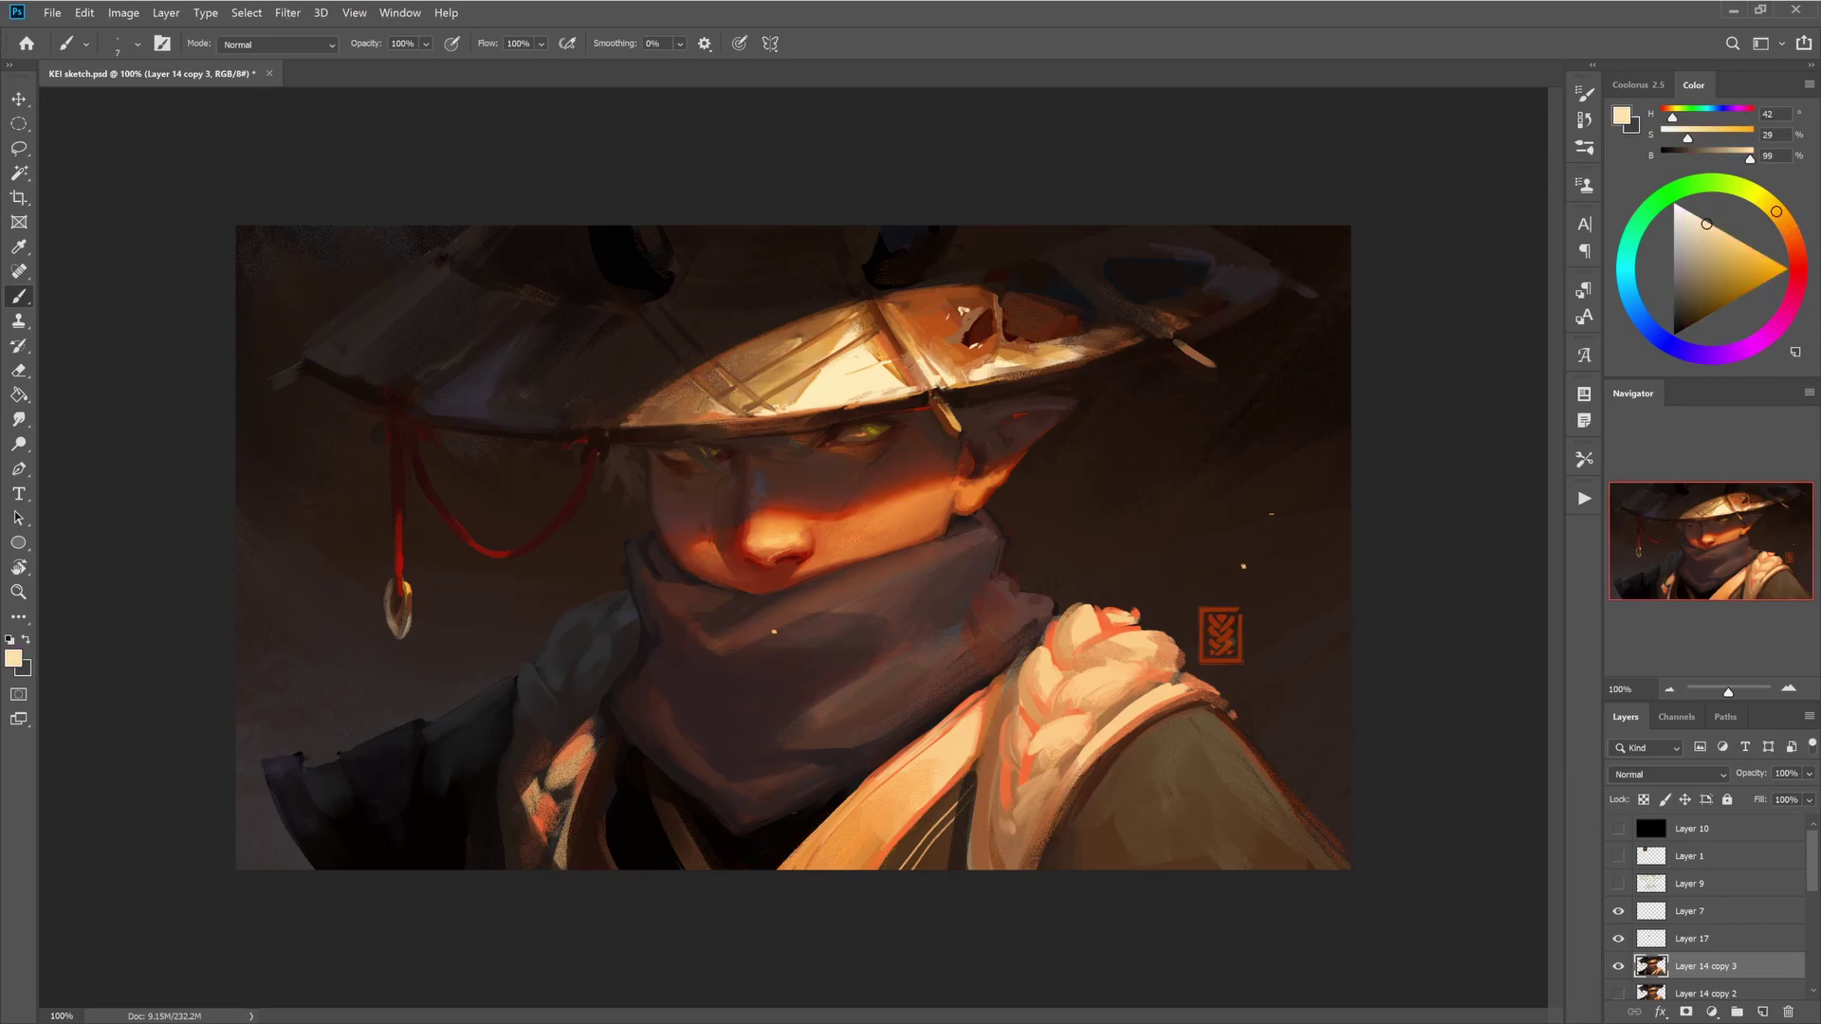
pyautogui.keyDown('alt'); pyautogui.click(793, 381); pyautogui.keyUp('alt')
pyautogui.press(']')
pyautogui.press(']')
pyautogui.moveTo(793, 380)
pyautogui.mouseDown()
pyautogui.moveTo(892, 332)
pyautogui.moveTo(996, 231)
pyautogui.moveTo(898, 313)
pyautogui.moveTo(904, 338)
pyautogui.mouseUp()
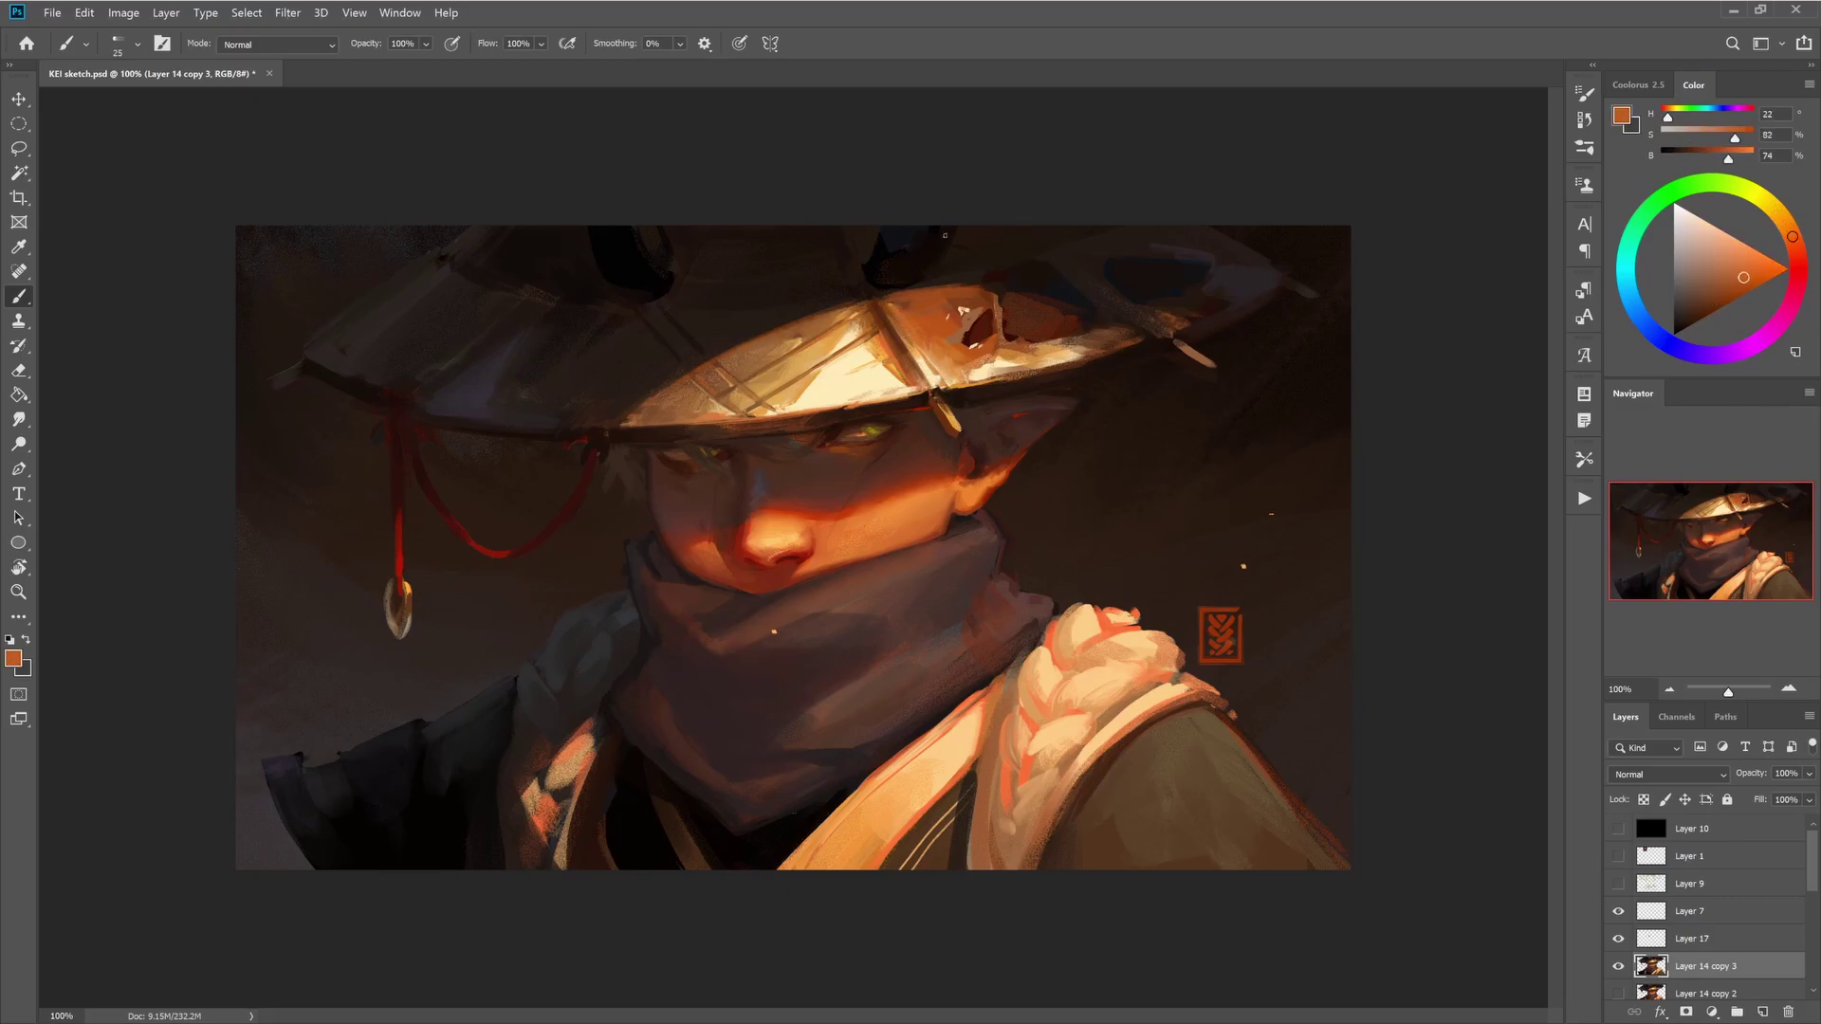
# - Paint the hat's shaded brim where it meets the lit underside with a larger brush
pyautogui.press(']')
pyautogui.press(']')
pyautogui.press(']')
pyautogui.press(']')
pyautogui.press(']')
pyautogui.press(']')
pyautogui.press(']')
pyautogui.press(']')
pyautogui.moveTo(587, 392)
pyautogui.mouseDown()
pyautogui.moveTo(683, 379)
pyautogui.moveTo(626, 379)
pyautogui.moveTo(607, 433)
pyautogui.mouseUp()
# - Define the ribs and panels across the hat's shaded top with sampled dark browns and a smaller brush
pyautogui.press('[')
pyautogui.press('[')
pyautogui.press('[')
pyautogui.press('[')
pyautogui.keyDown('alt'); pyautogui.click(484, 332); pyautogui.keyUp('alt')
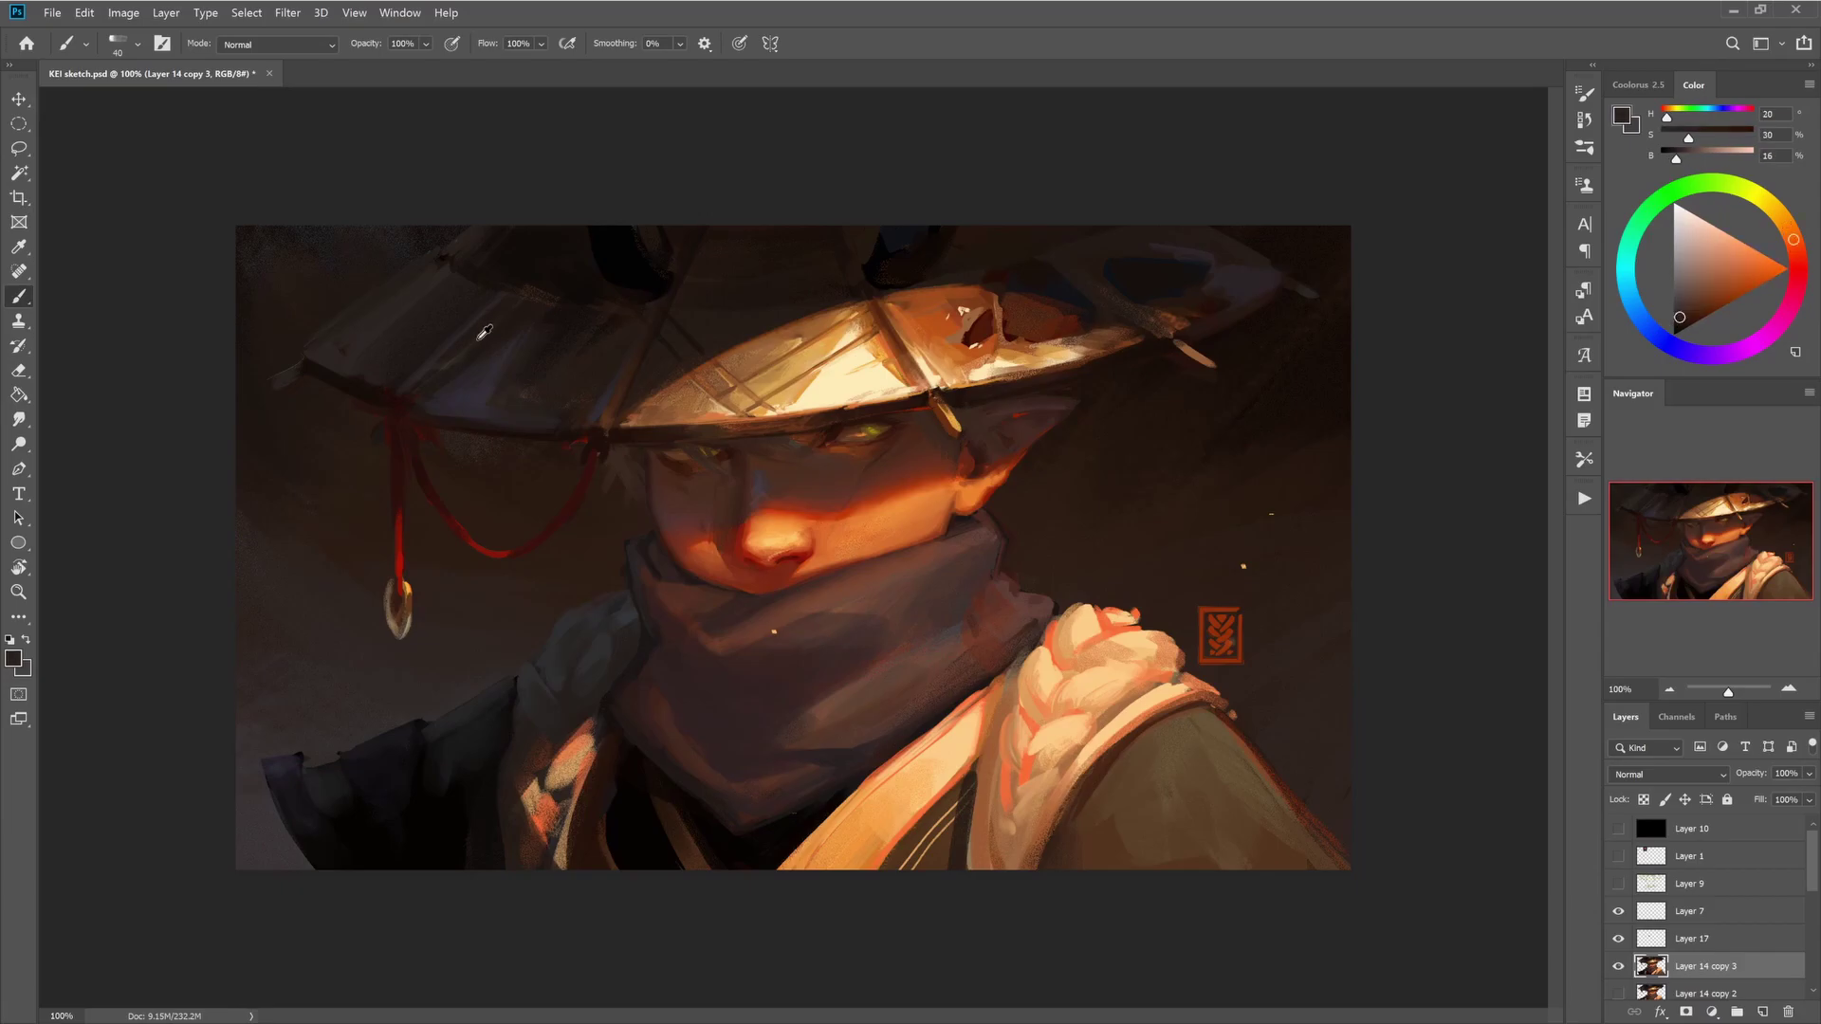
pyautogui.keyDown('alt'); pyautogui.click(550, 308); pyautogui.keyUp('alt')
pyautogui.keyDown('alt'); pyautogui.click(1100, 284); pyautogui.keyUp('alt')
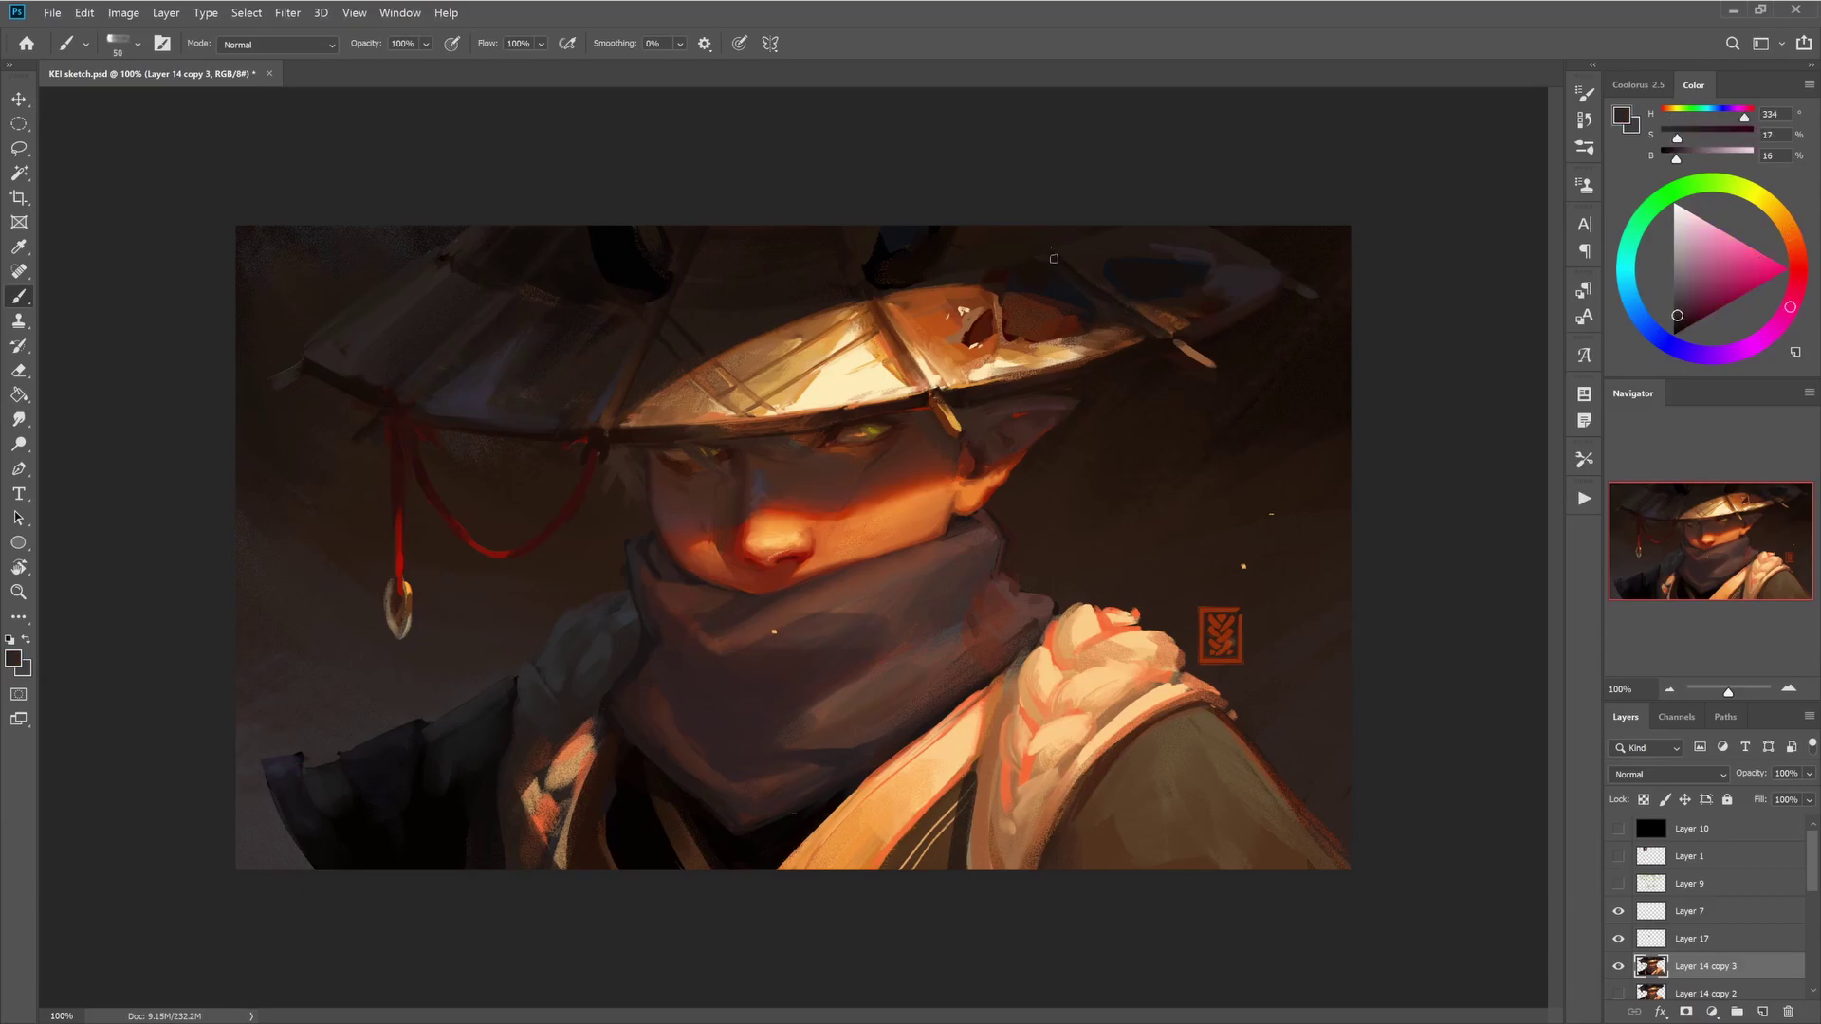
# - Smooth the shadow over the nose bridge and cheek with sampled muted browns and a larger soft brush
pyautogui.press('z')
pyautogui.moveTo(785, 540)
pyautogui.mouseDown()
pyautogui.moveTo(895, 437)
pyautogui.moveTo(934, 436)
pyautogui.mouseUp()
pyautogui.press('b')
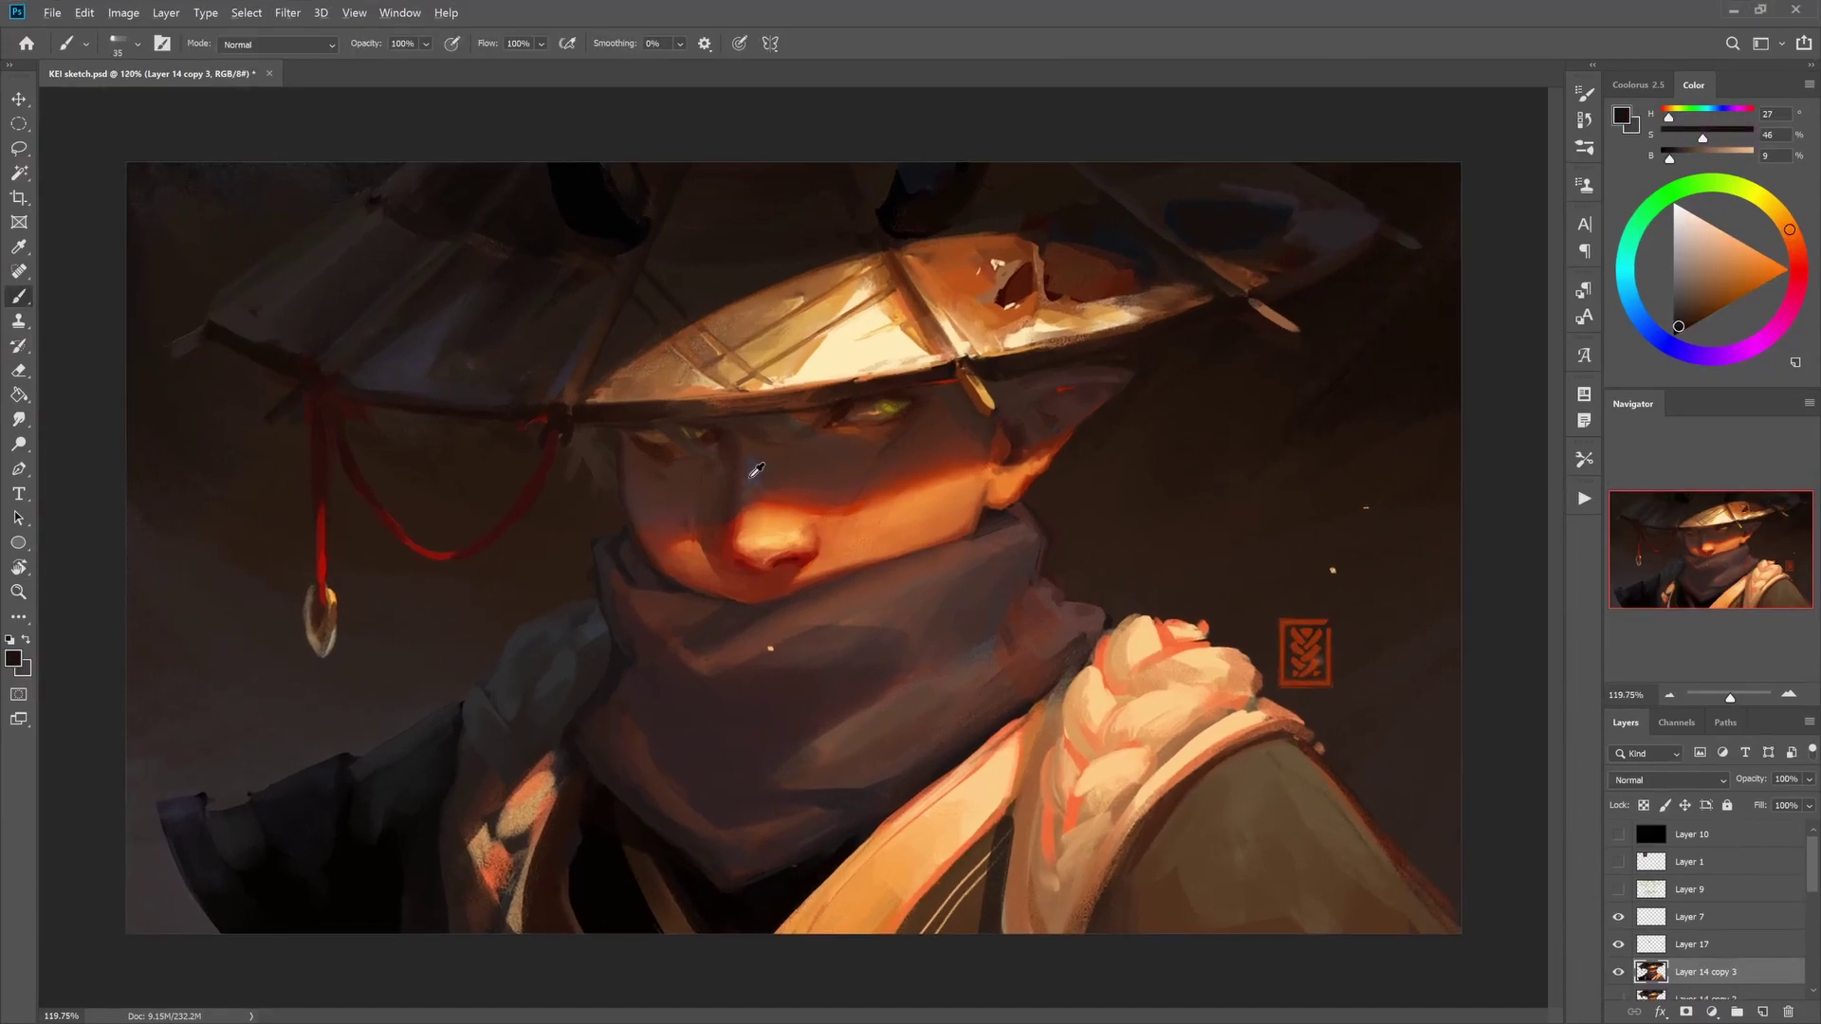
pyautogui.keyDown('alt'); pyautogui.click(766, 488); pyautogui.keyUp('alt')
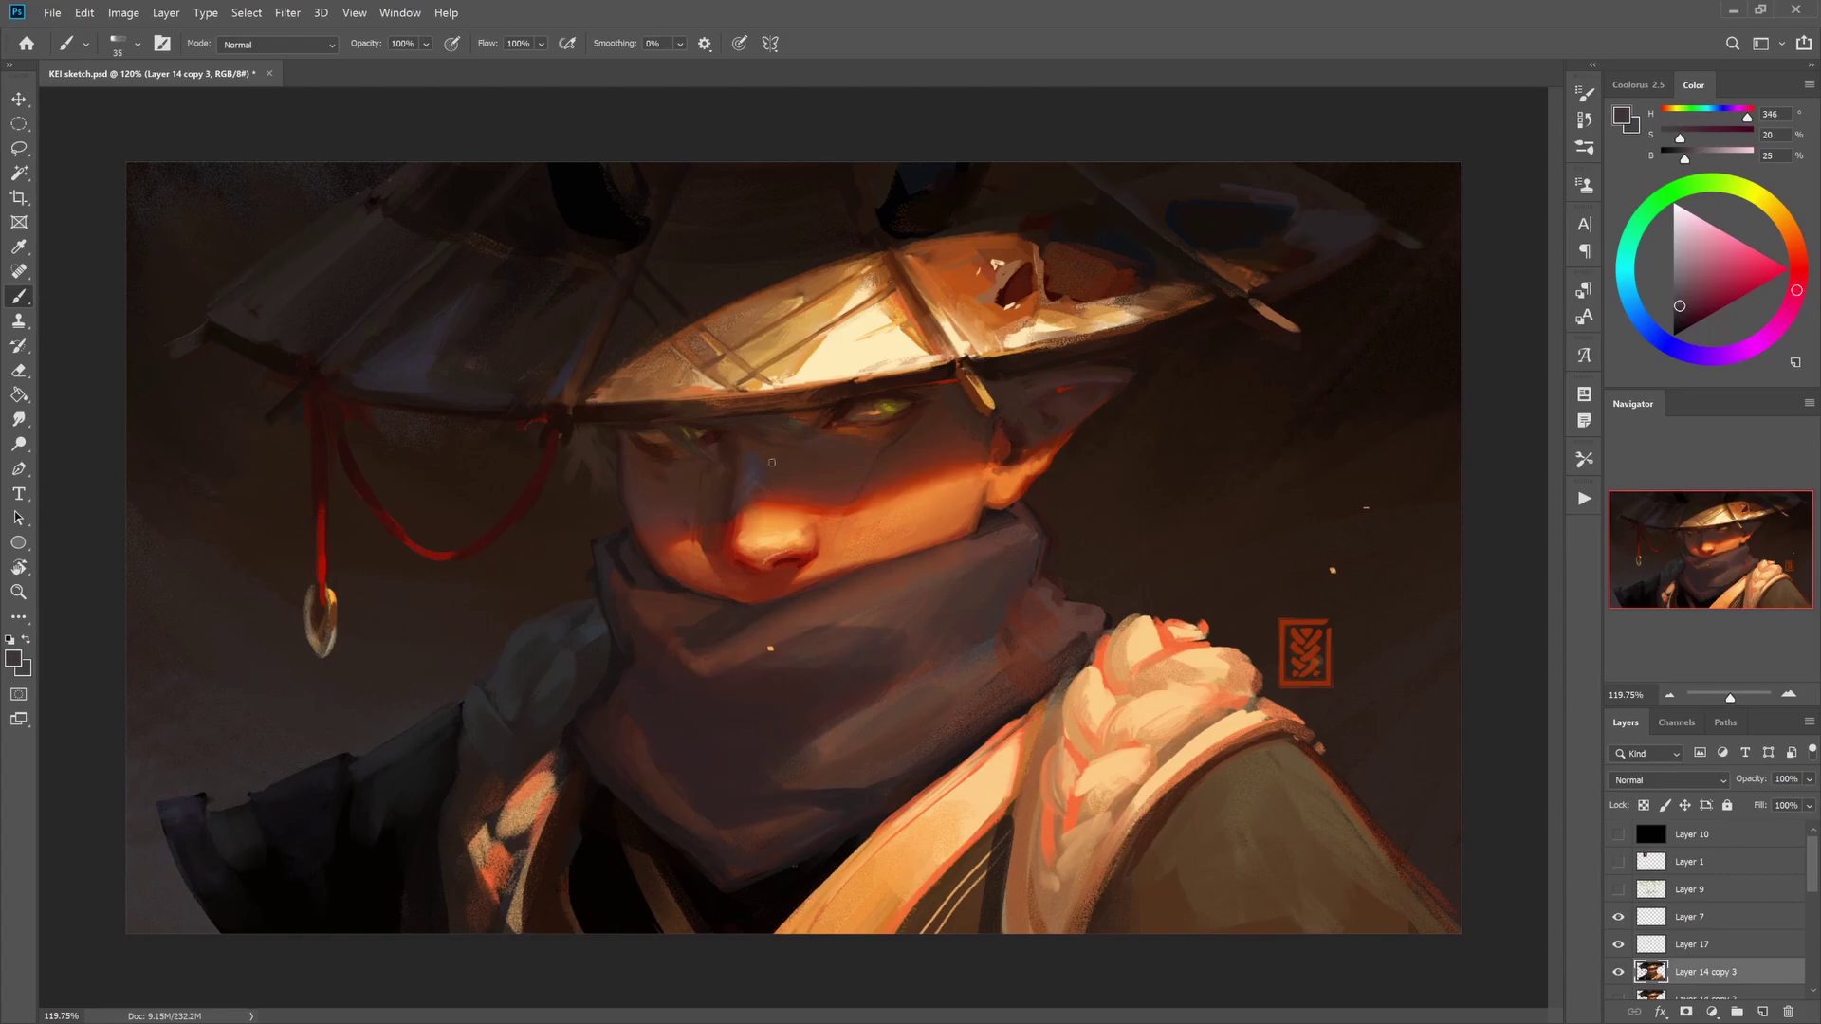
pyautogui.press(']')
pyautogui.press(']')
pyautogui.press(']')
pyautogui.keyDown('alt'); pyautogui.click(1050, 515); pyautogui.keyUp('alt')
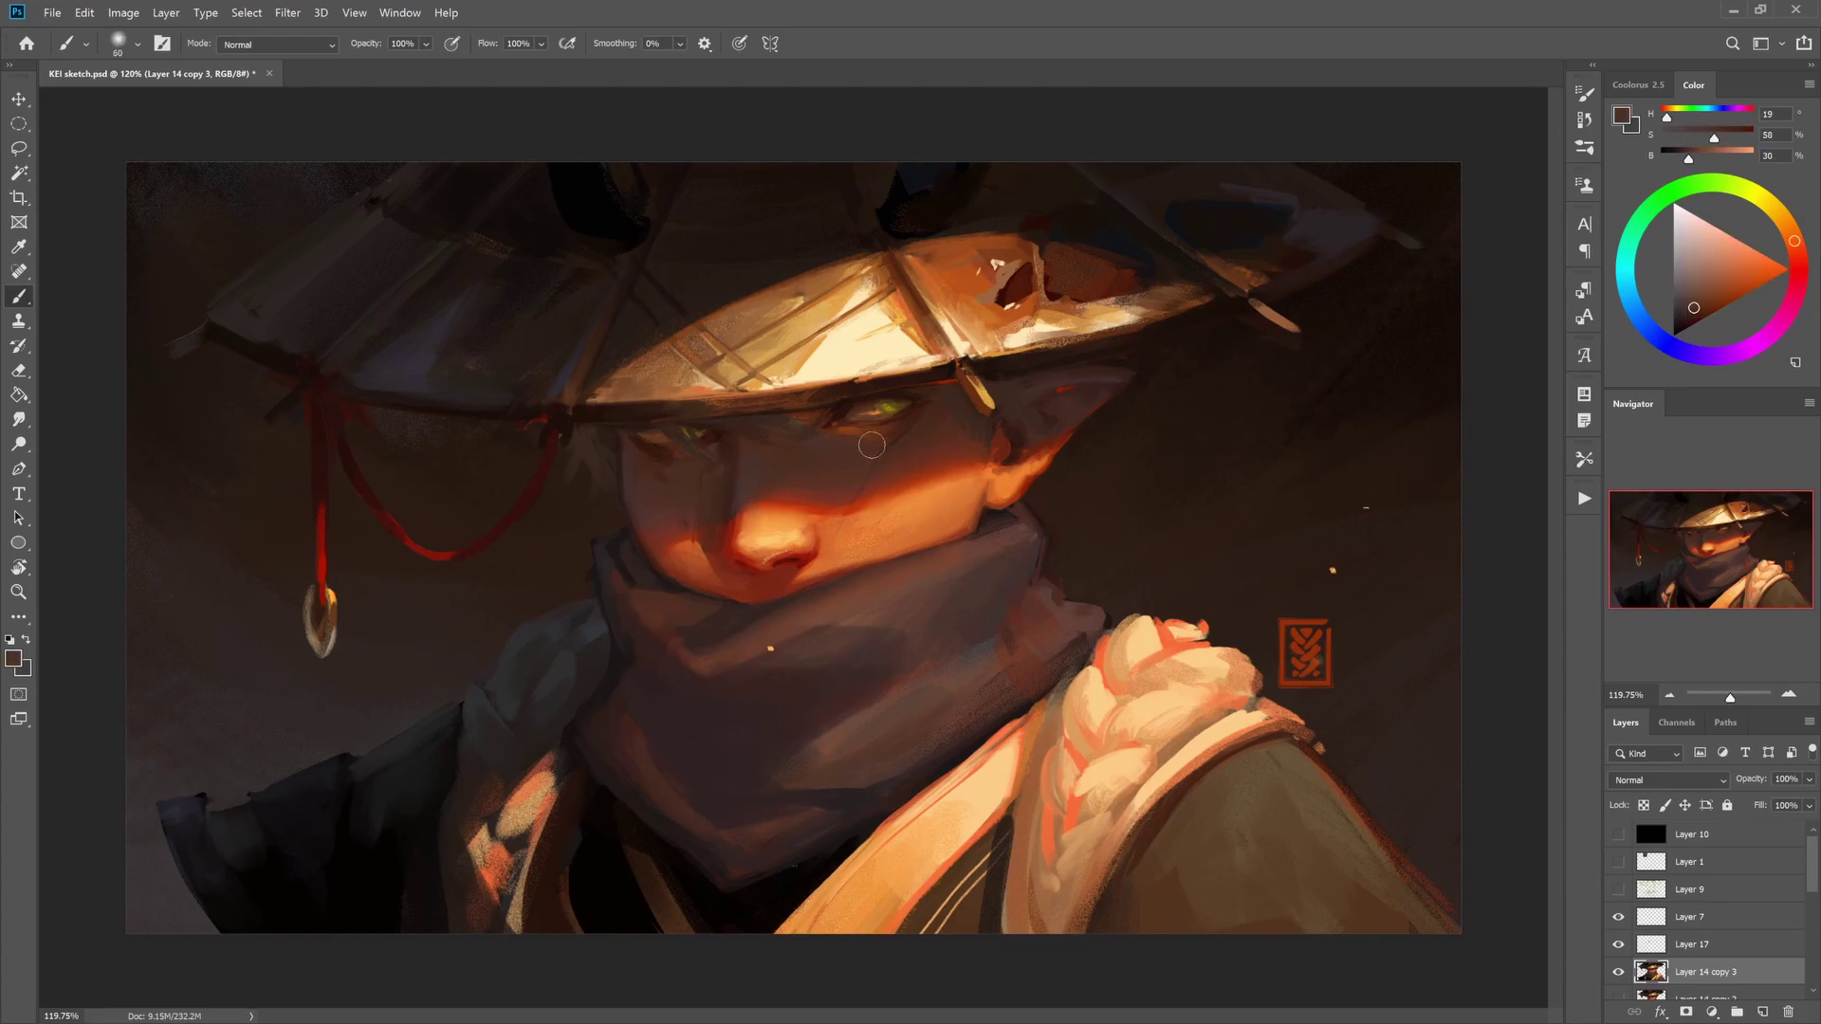
pyautogui.keyDown('alt'); pyautogui.click(771, 472); pyautogui.keyUp('alt')
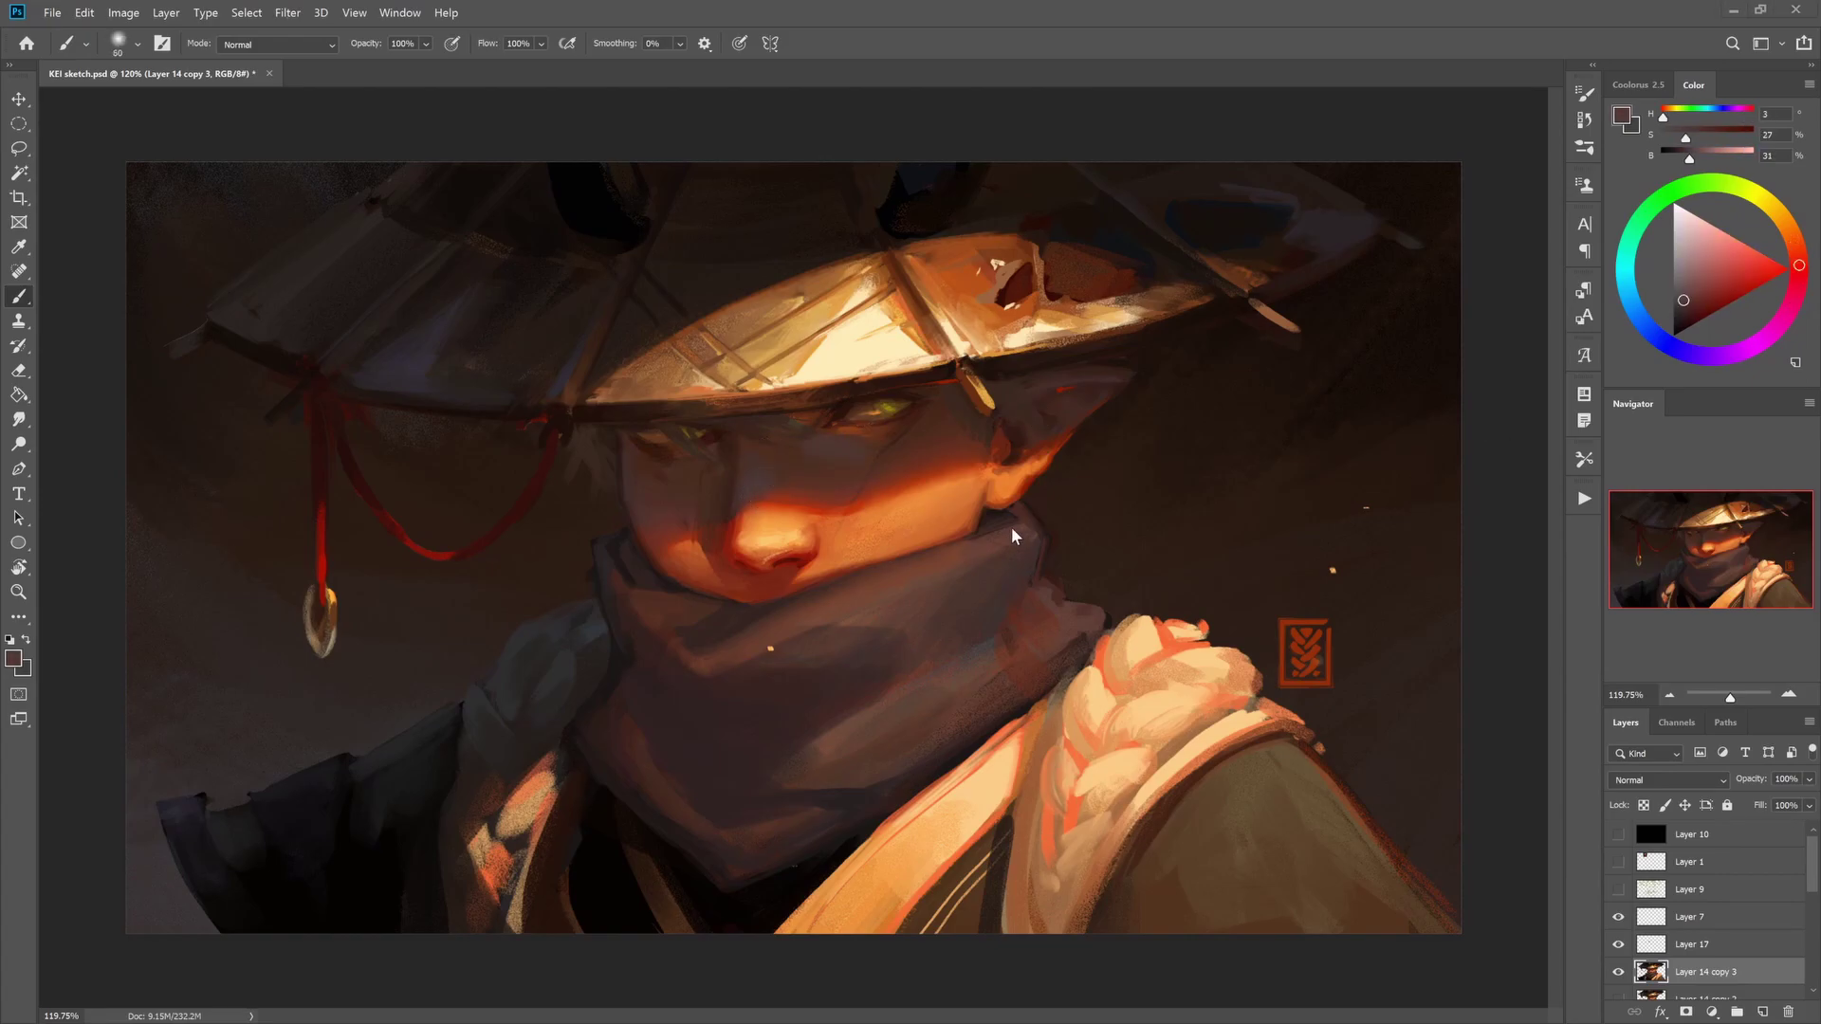
# - Soften the scarf's folds and upper edge with sampled blue-greys and muted reddish brown
pyautogui.press(']')
pyautogui.keyDown('alt'); pyautogui.click(402, 400); pyautogui.keyUp('alt')
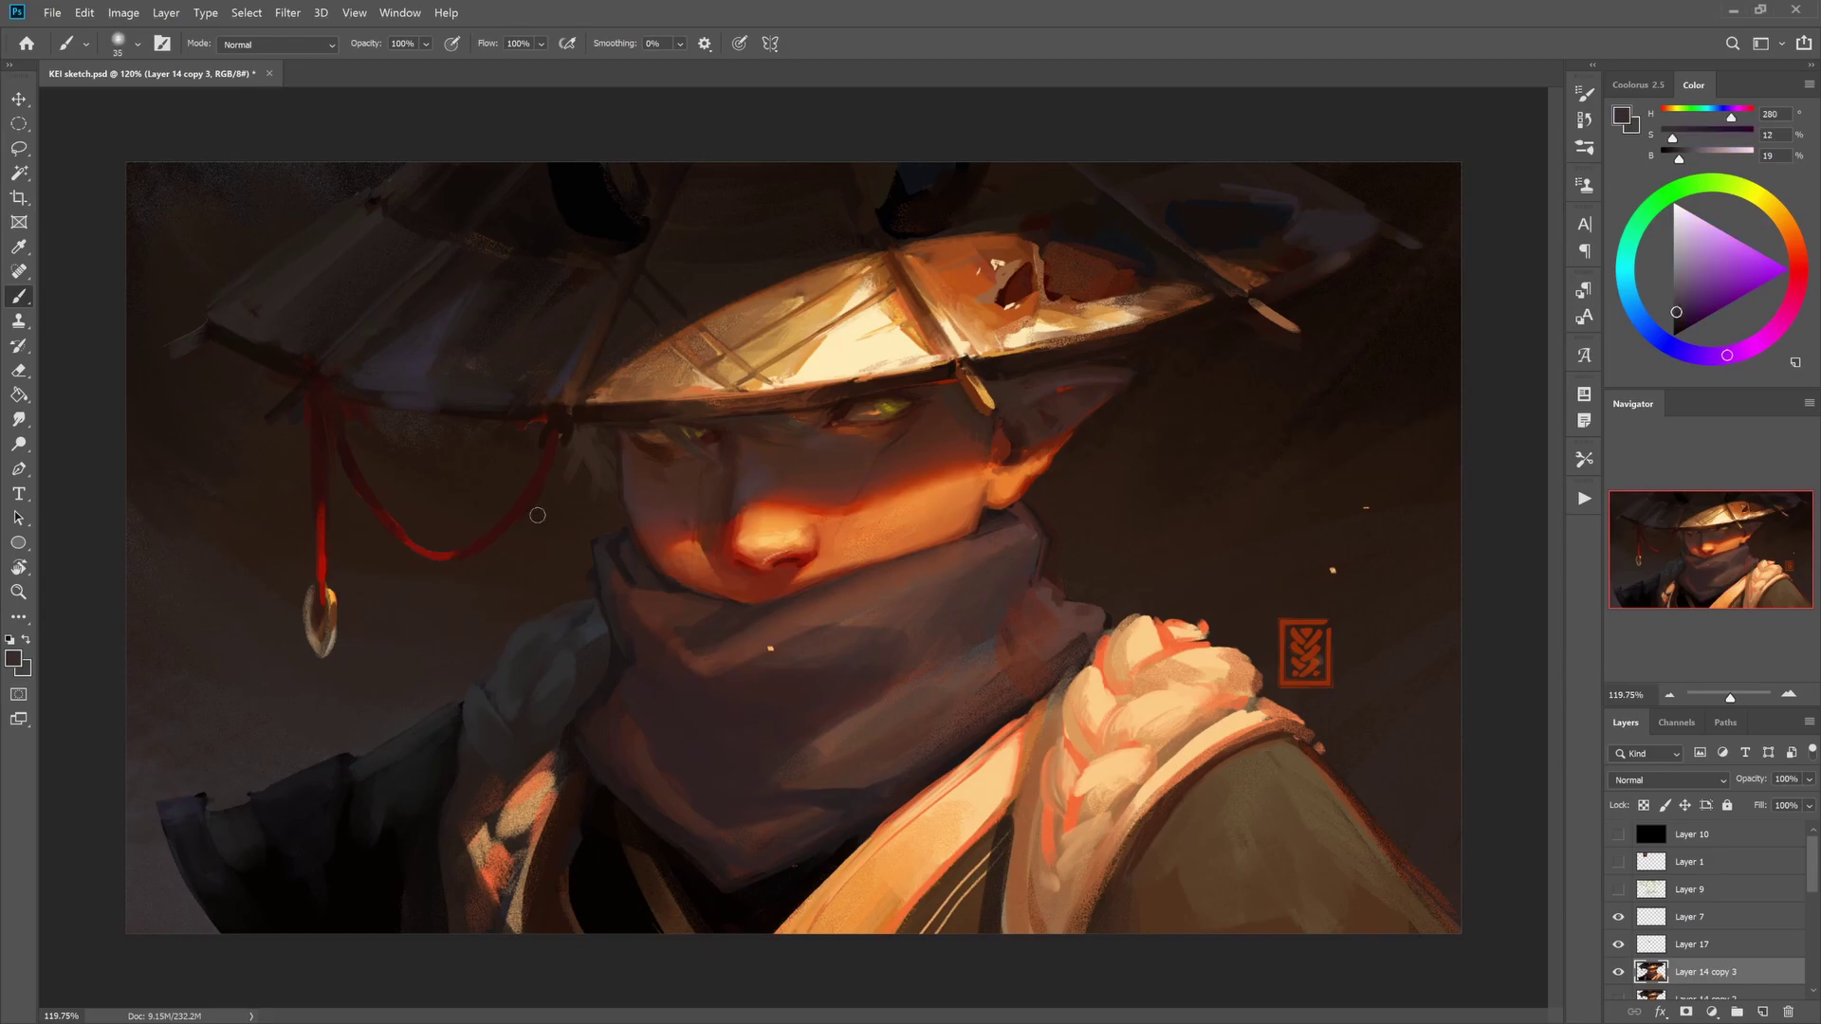
pyautogui.keyDown('alt'); pyautogui.click(973, 719); pyautogui.keyUp('alt')
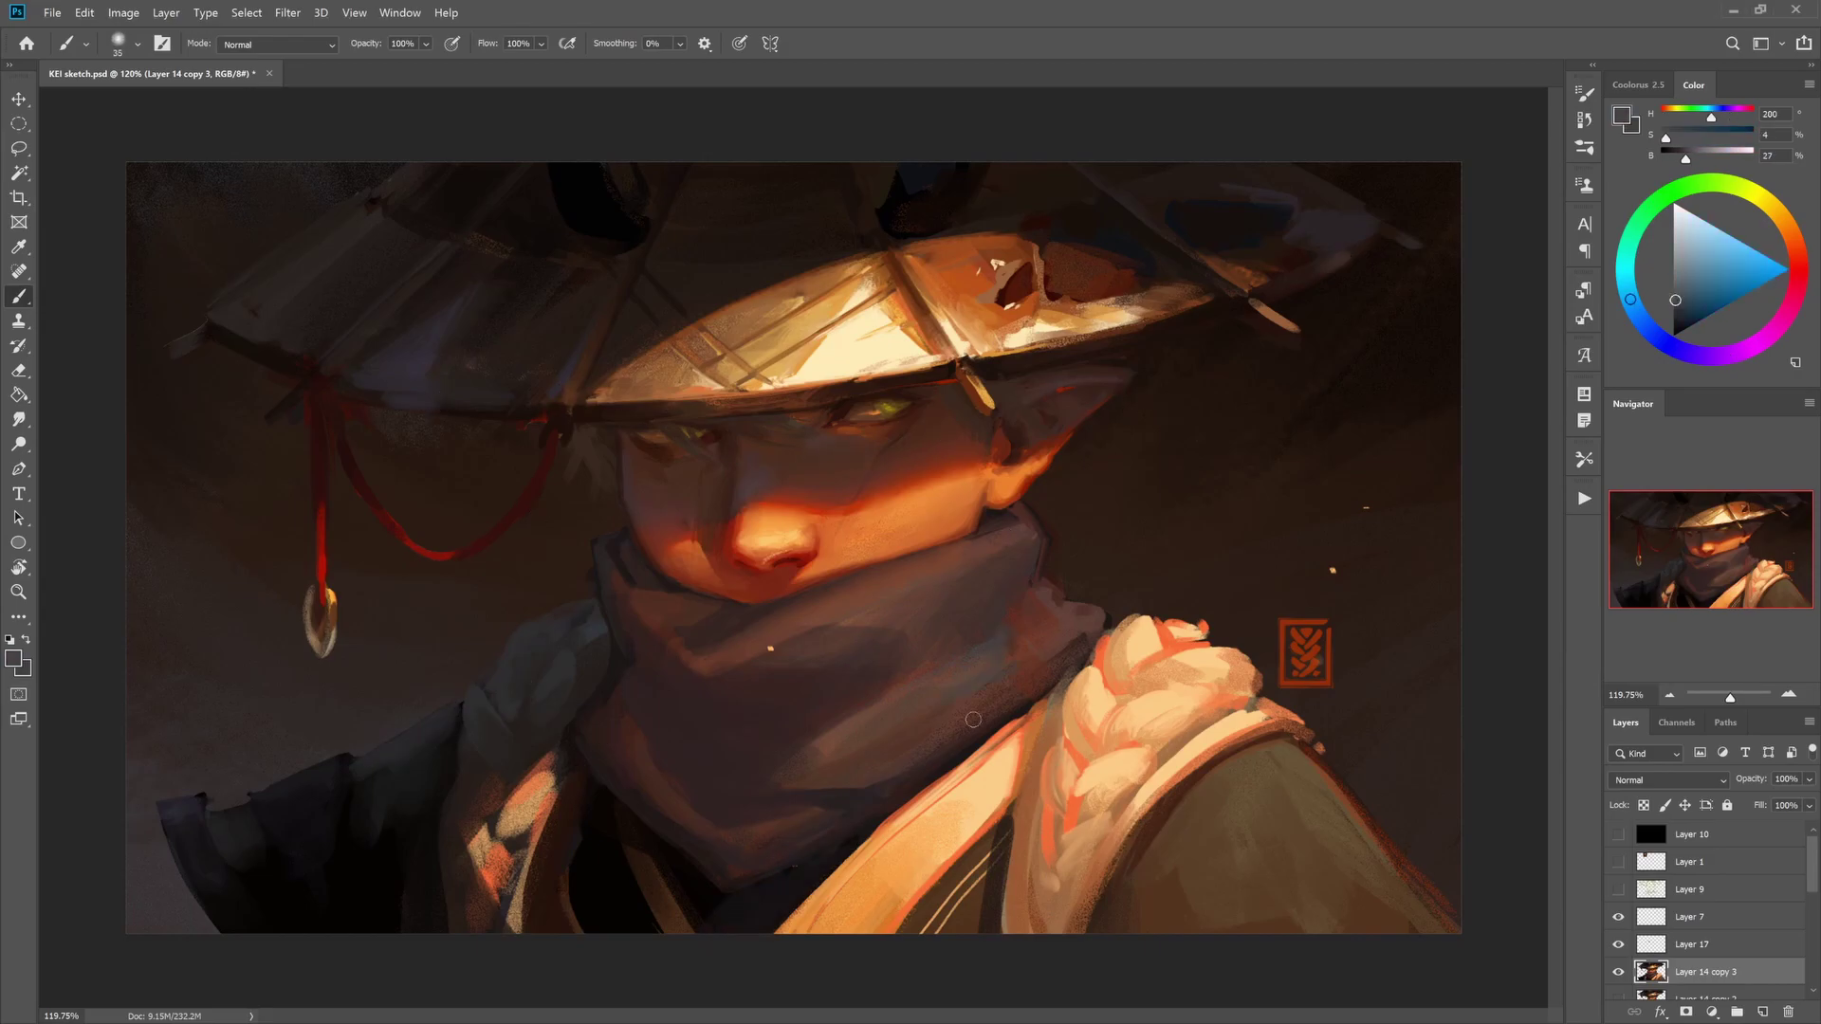
pyautogui.keyDown('alt'); pyautogui.click(1031, 520); pyautogui.keyUp('alt')
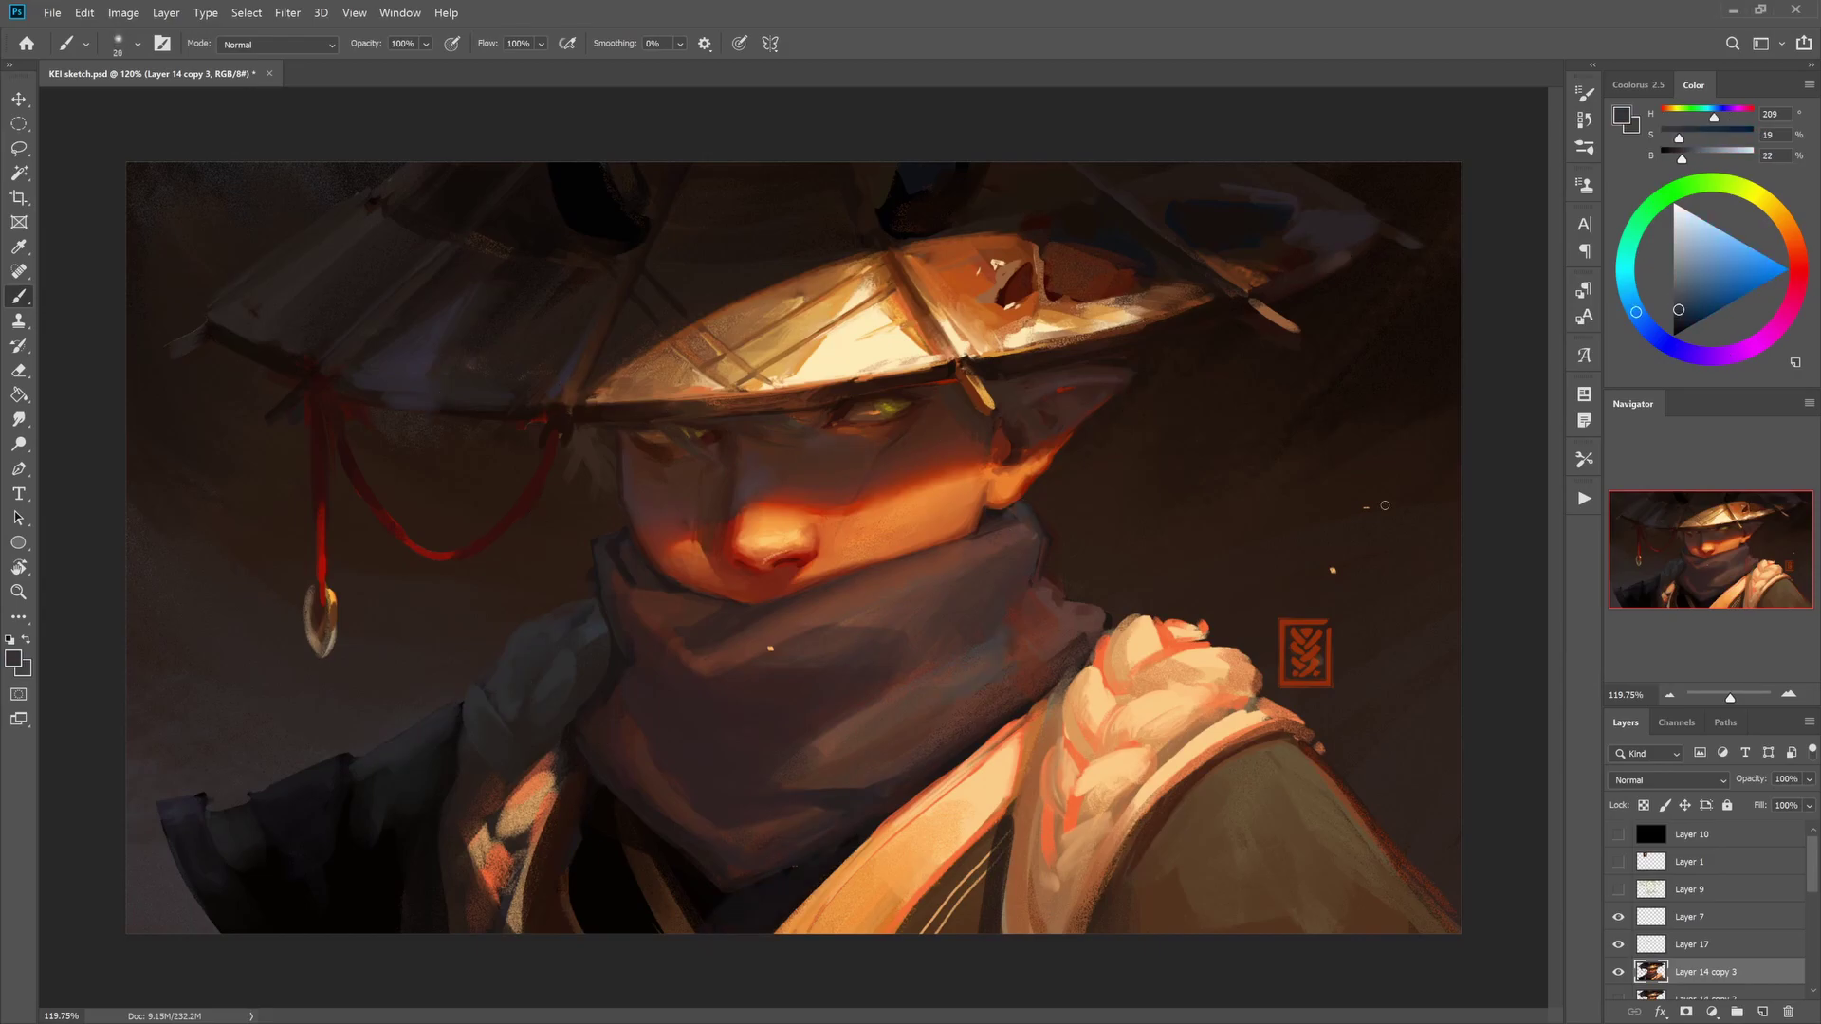
pyautogui.keyDown('alt'); pyautogui.click(467, 414); pyautogui.keyUp('alt')
pyautogui.keyDown('alt'); pyautogui.click(826, 629); pyautogui.keyUp('alt')
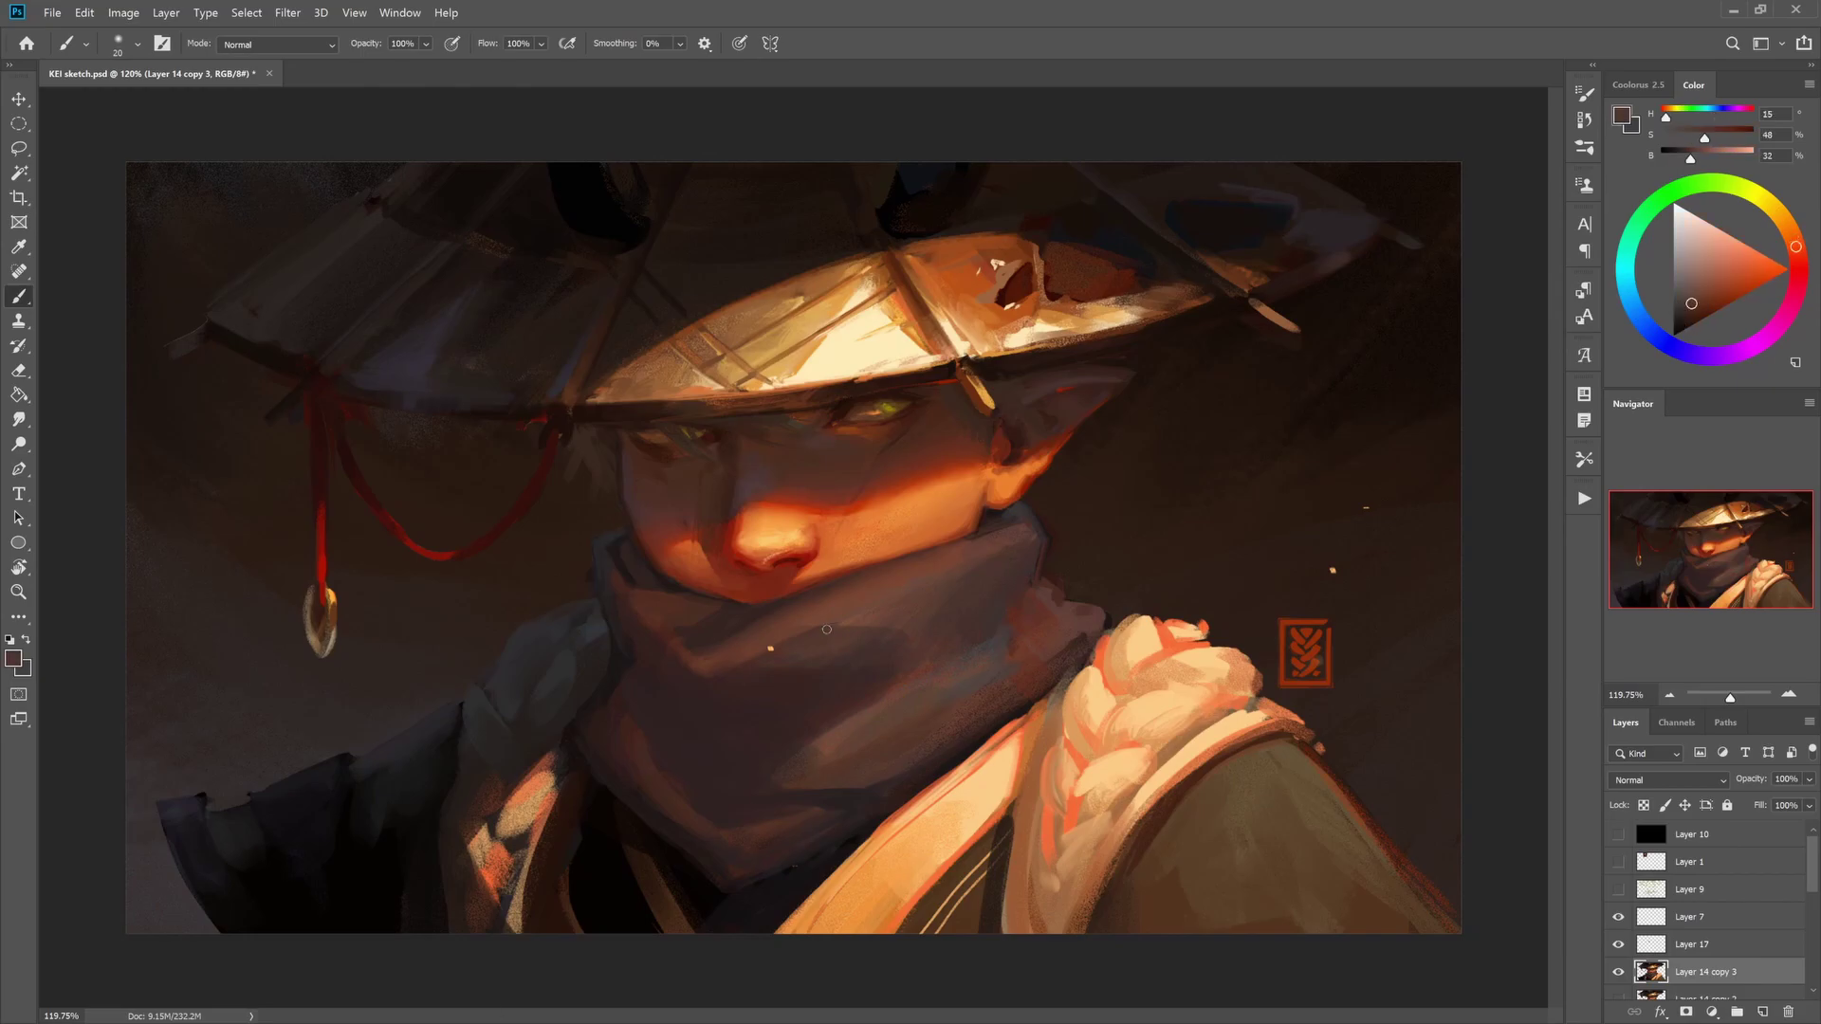
# - Darken and reshape the two horns against the hat with sampled near-black browns
pyautogui.scroll(-2, 794, 548)
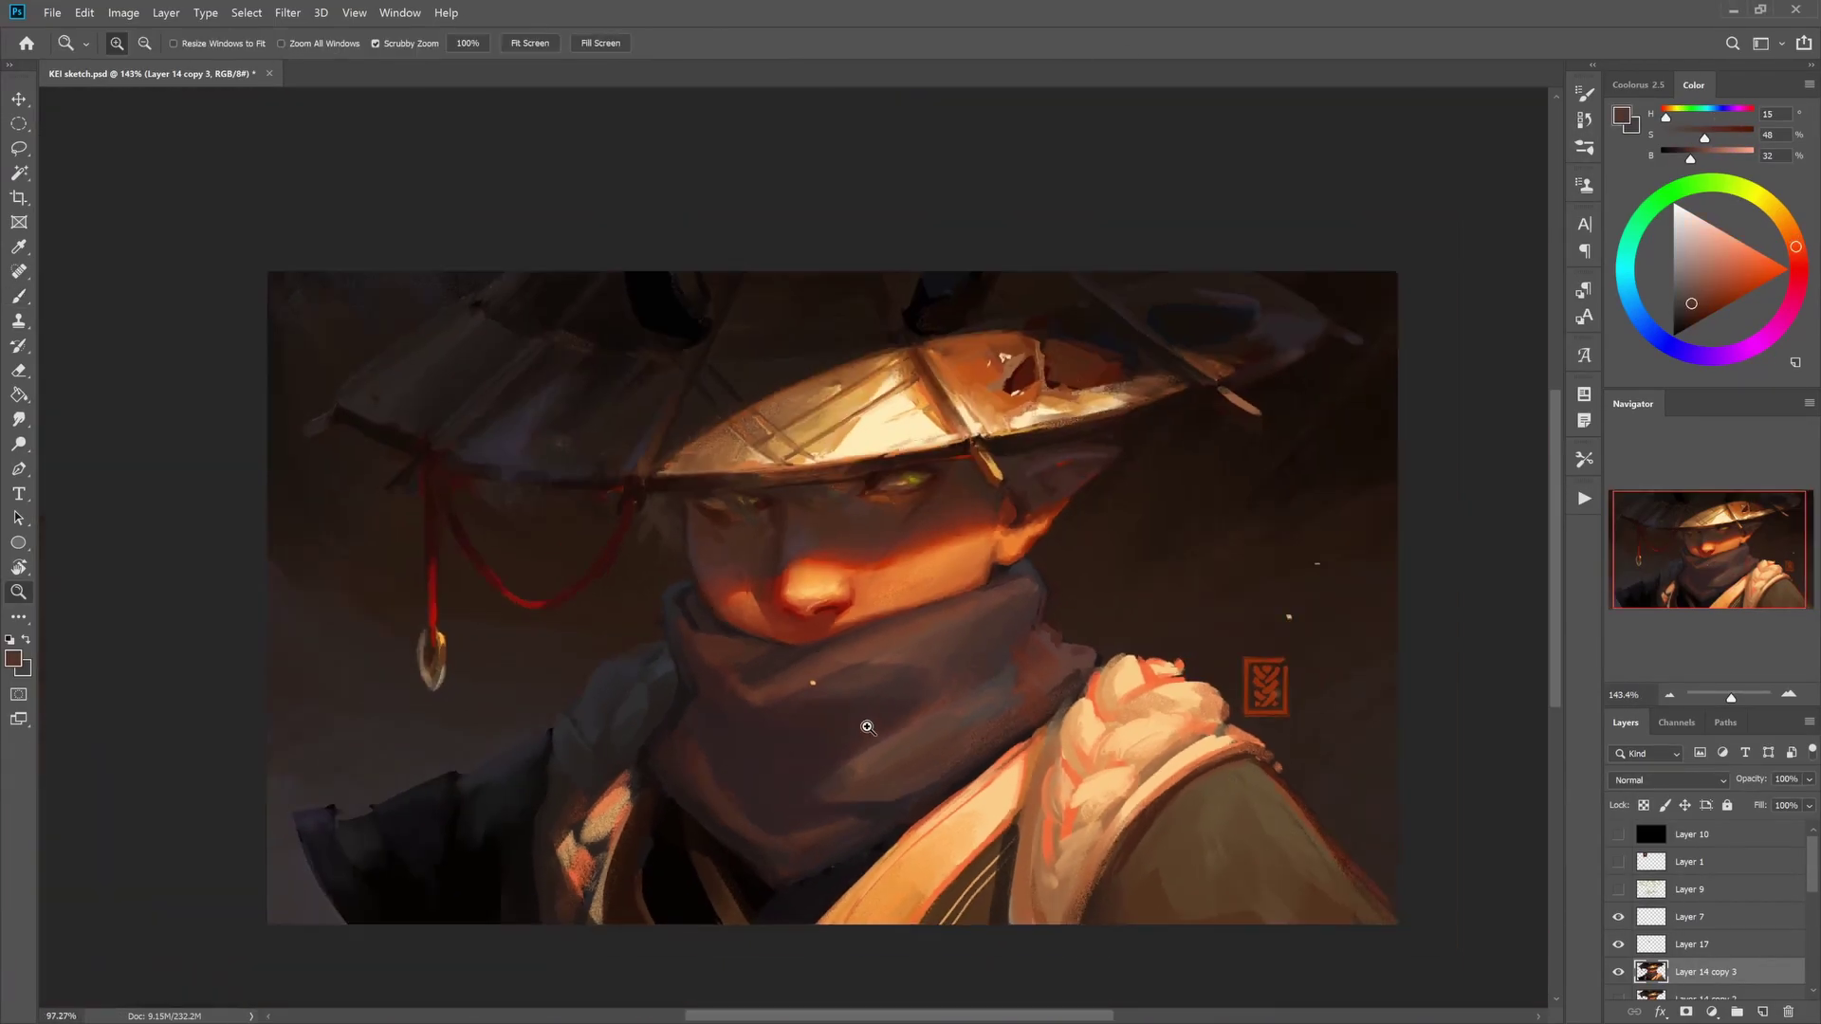
pyautogui.scroll(3, 794, 548)
pyautogui.keyDown('alt'); pyautogui.click(575, 293); pyautogui.keyUp('alt')
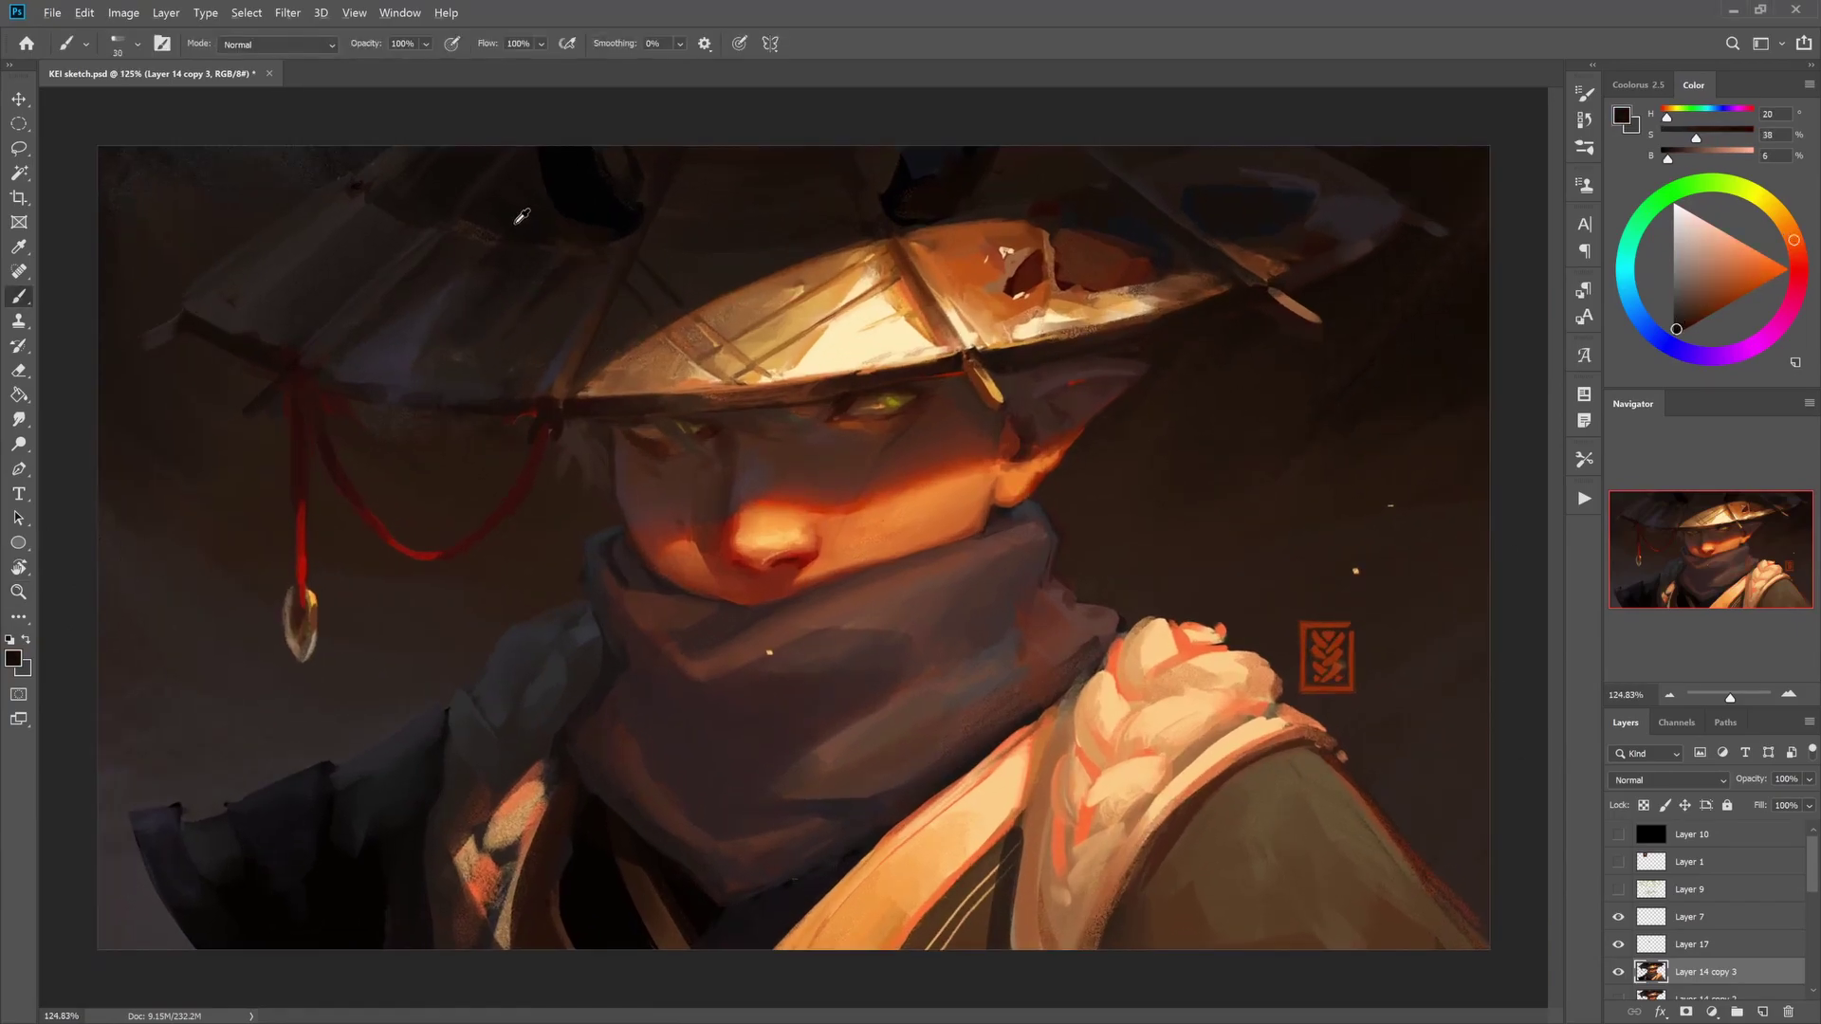
pyautogui.keyDown('alt'); pyautogui.click(634, 195); pyautogui.keyUp('alt')
pyautogui.keyDown('alt'); pyautogui.click(644, 197); pyautogui.keyUp('alt')
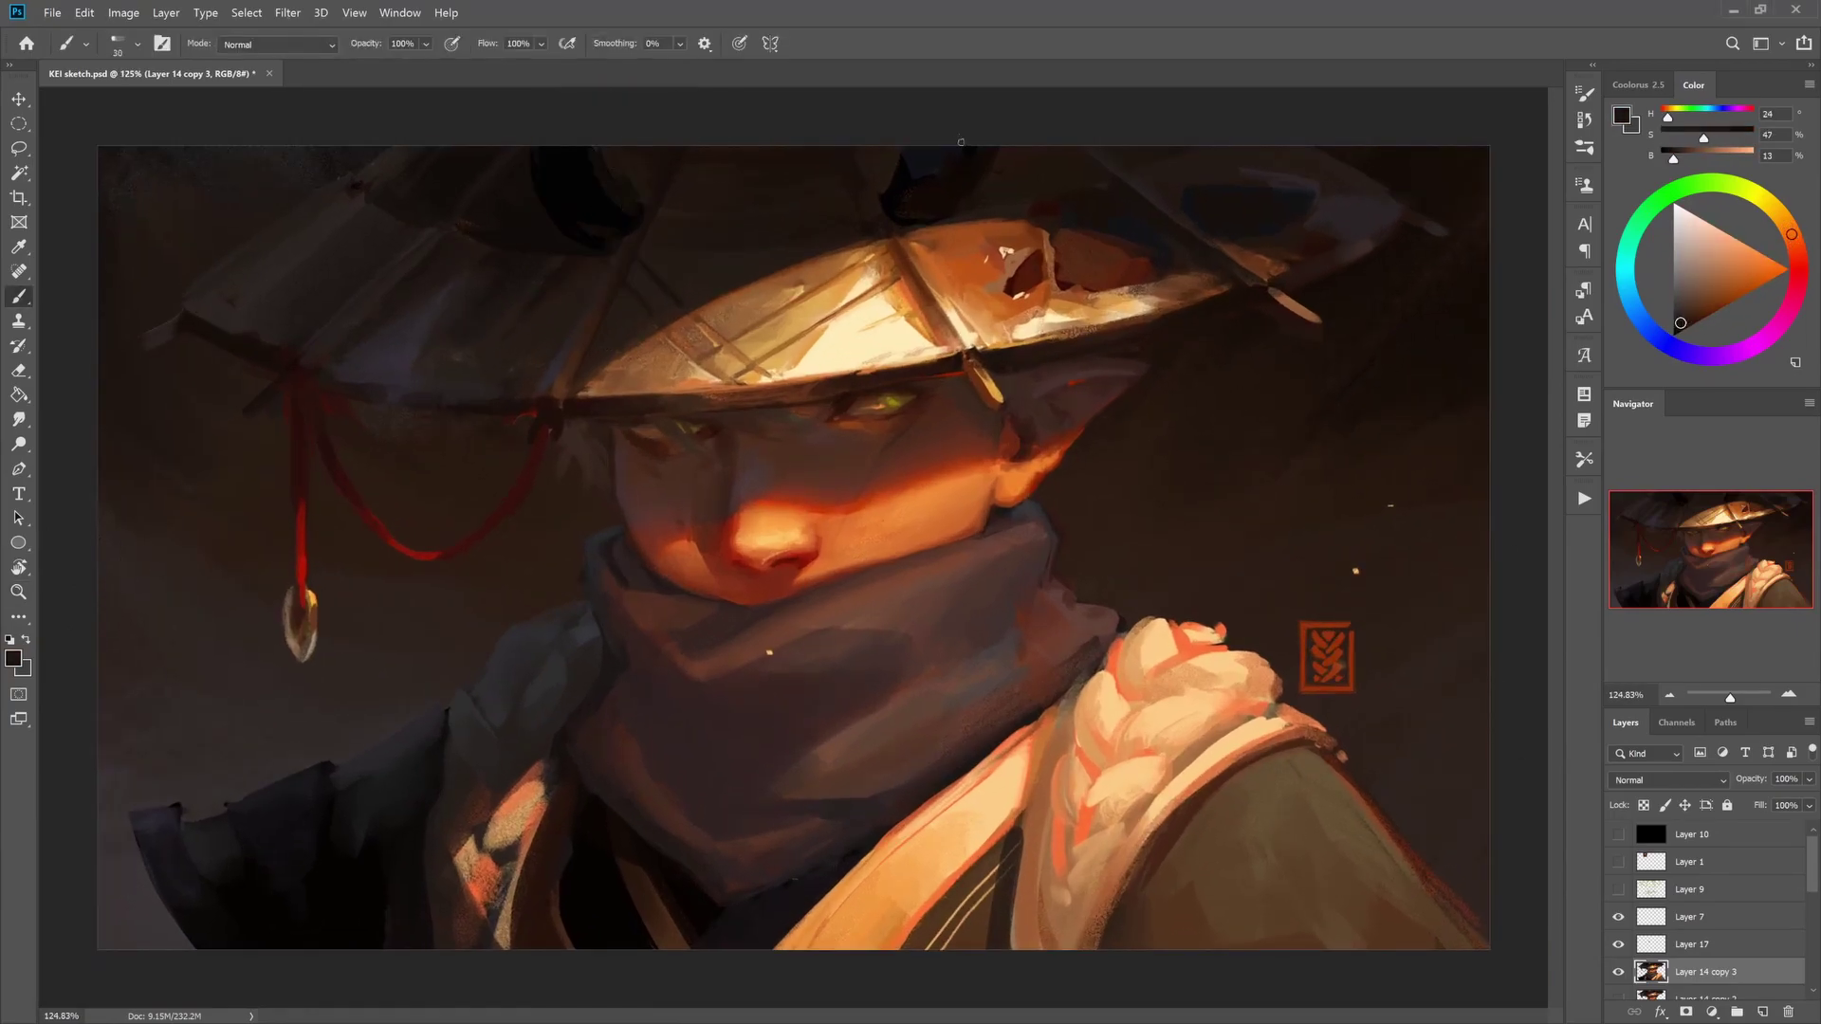
pyautogui.keyDown('alt'); pyautogui.click(561, 238); pyautogui.keyUp('alt')
# - Clean up the torn hole in the hat's lit underside with sampled dark reddish browns and a finer brush
pyautogui.press('[')
pyautogui.press('[')
pyautogui.press('[')
pyautogui.keyDown('alt'); pyautogui.click(1079, 218); pyautogui.keyUp('alt')
pyautogui.keyDown('alt'); pyautogui.click(1148, 282); pyautogui.keyUp('alt')
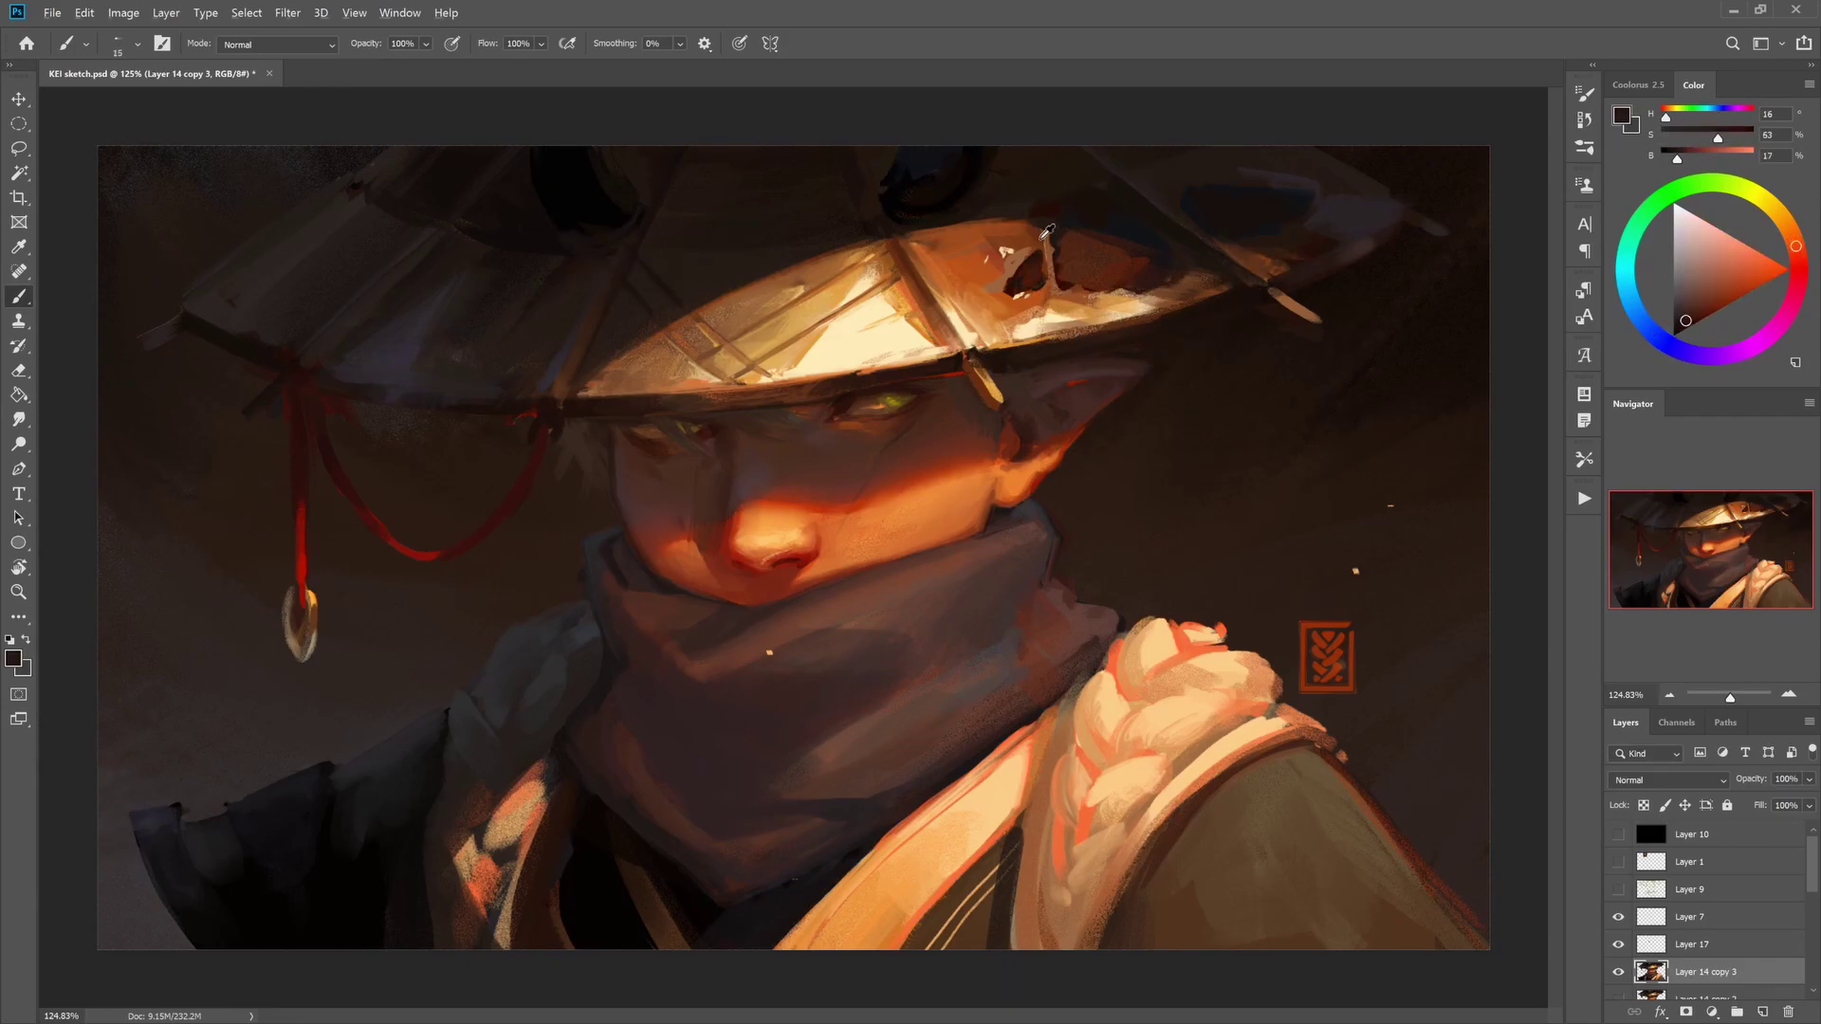
# - Rework the hat's shaded brim and its outer tips with sampled muted purple and dark browns, reducing the brush size
pyautogui.keyDown('alt'); pyautogui.click(406, 332); pyautogui.keyUp('alt')
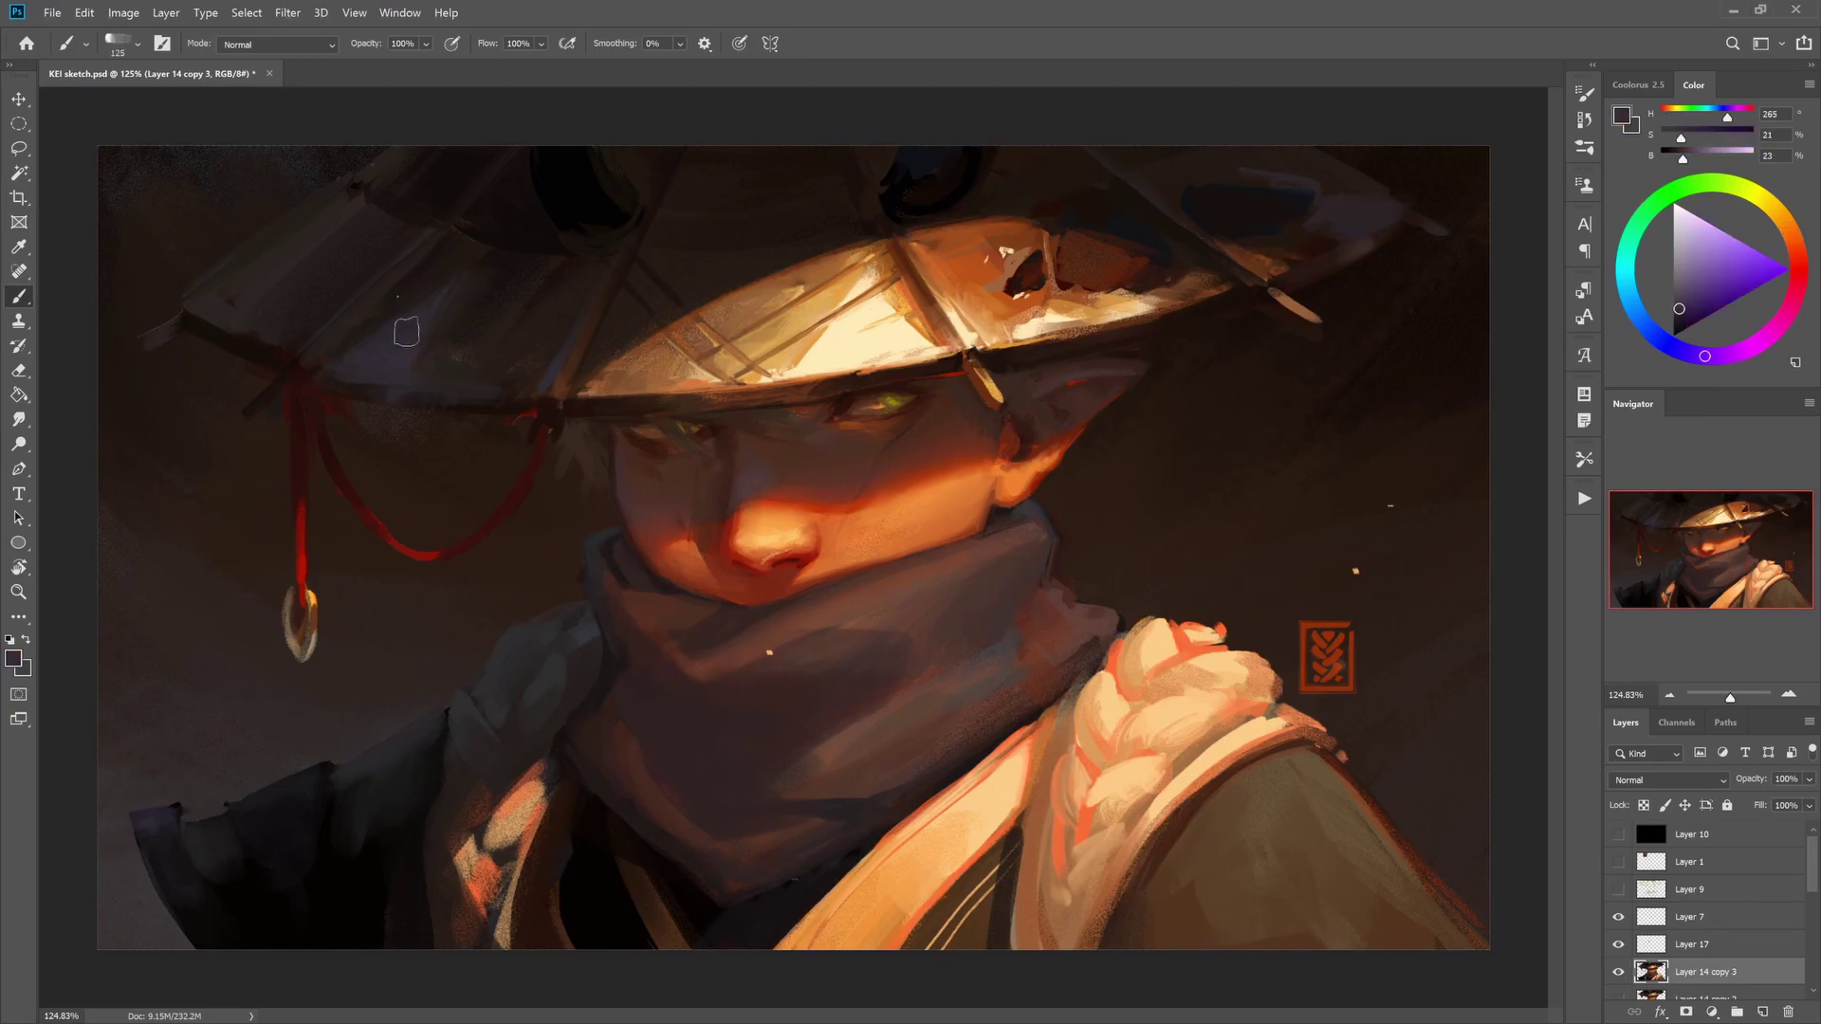
pyautogui.keyDown('alt'); pyautogui.click(418, 342); pyautogui.keyUp('alt')
pyautogui.press('[')
pyautogui.press('[')
pyautogui.press('[')
pyautogui.press('[')
pyautogui.press('[')
pyautogui.press('[')
pyautogui.press('[')
pyautogui.press('[')
pyautogui.press('[')
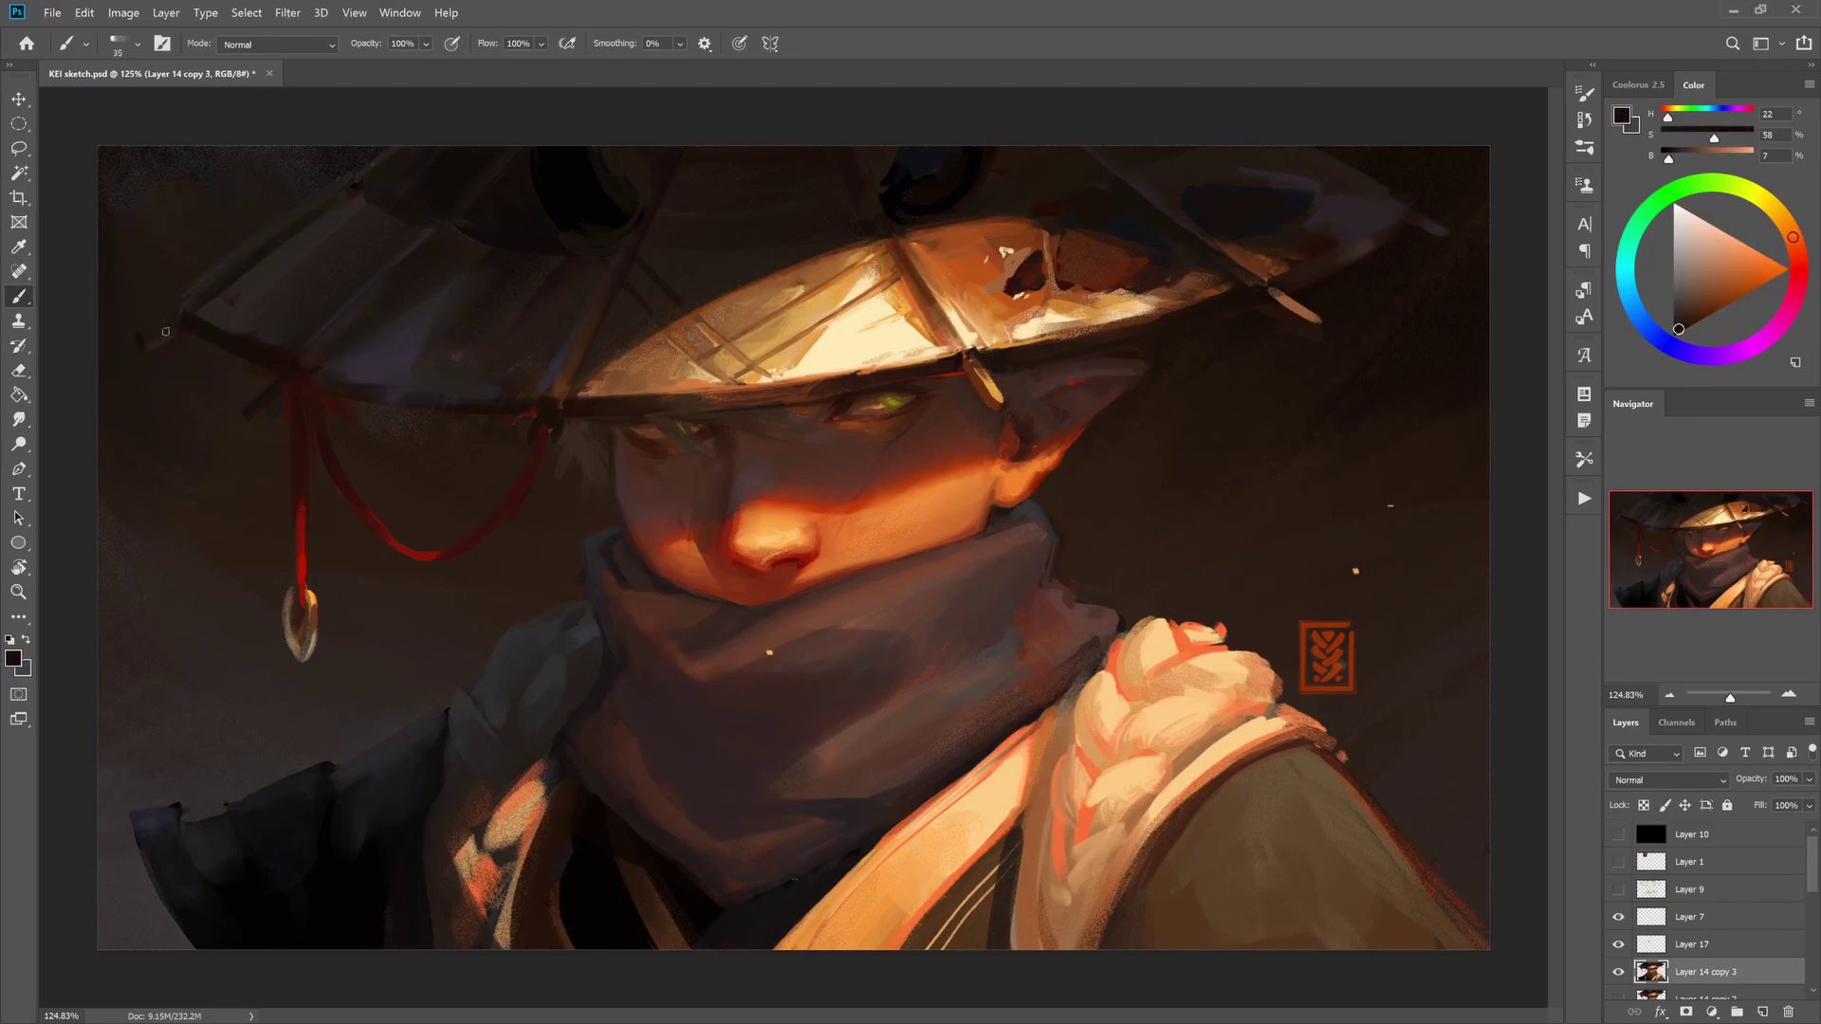
pyautogui.keyDown('alt'); pyautogui.click(1435, 228); pyautogui.keyUp('alt')
# - Select the background layer Layer 13 copy and toggle its visibility to compare
pyautogui.scroll(-3, 794, 546)
pyautogui.press(']')
pyautogui.press(']')
pyautogui.press(']')
pyautogui.press(']')
pyautogui.press(']')
pyautogui.scroll(-5, 1707, 910)
pyautogui.click(1698, 932)
pyautogui.click(1618, 932)
pyautogui.click(1618, 932)
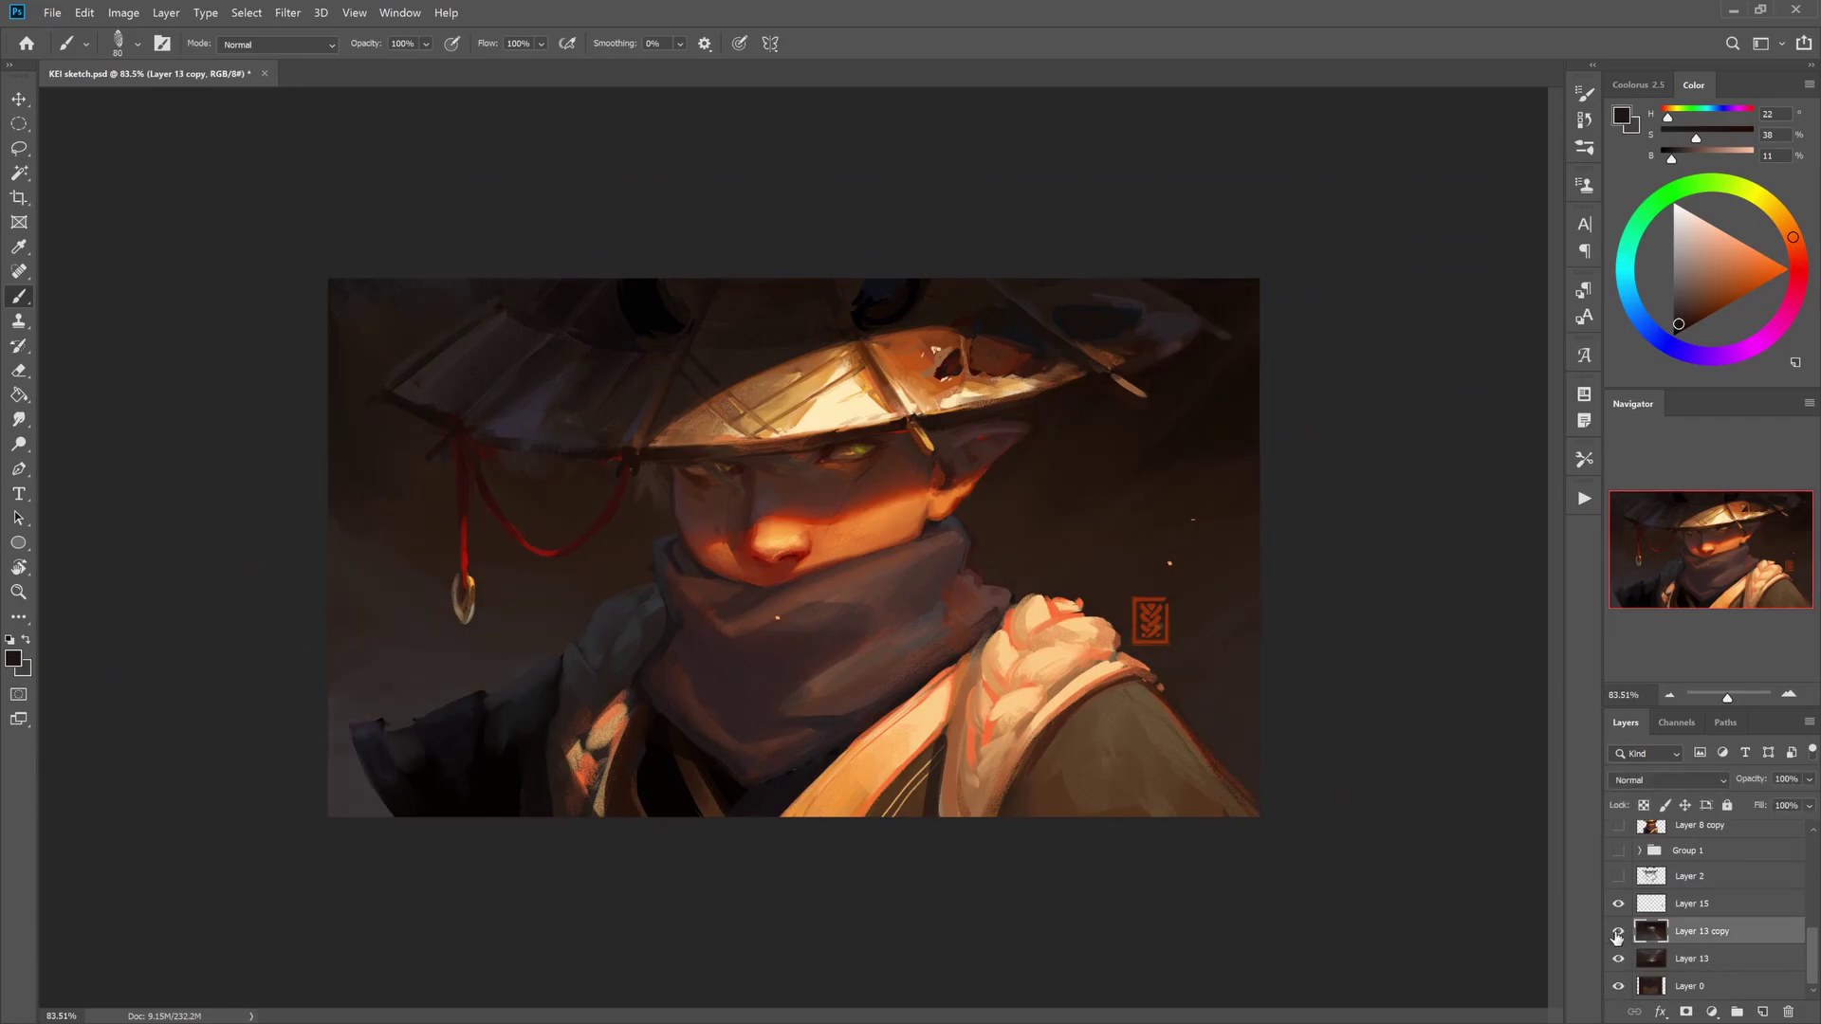
# - Set up a 500 px textured brush with a sampled dark grey for repainting the background
pyautogui.press(']')
pyautogui.press(']')
pyautogui.press(']')
pyautogui.press(']')
pyautogui.press(']')
pyautogui.press(']')
pyautogui.press(']')
pyautogui.press(']')
pyautogui.press(']')
pyautogui.press(']')
pyautogui.keyDown('alt'); pyautogui.click(948, 334); pyautogui.keyUp('alt')
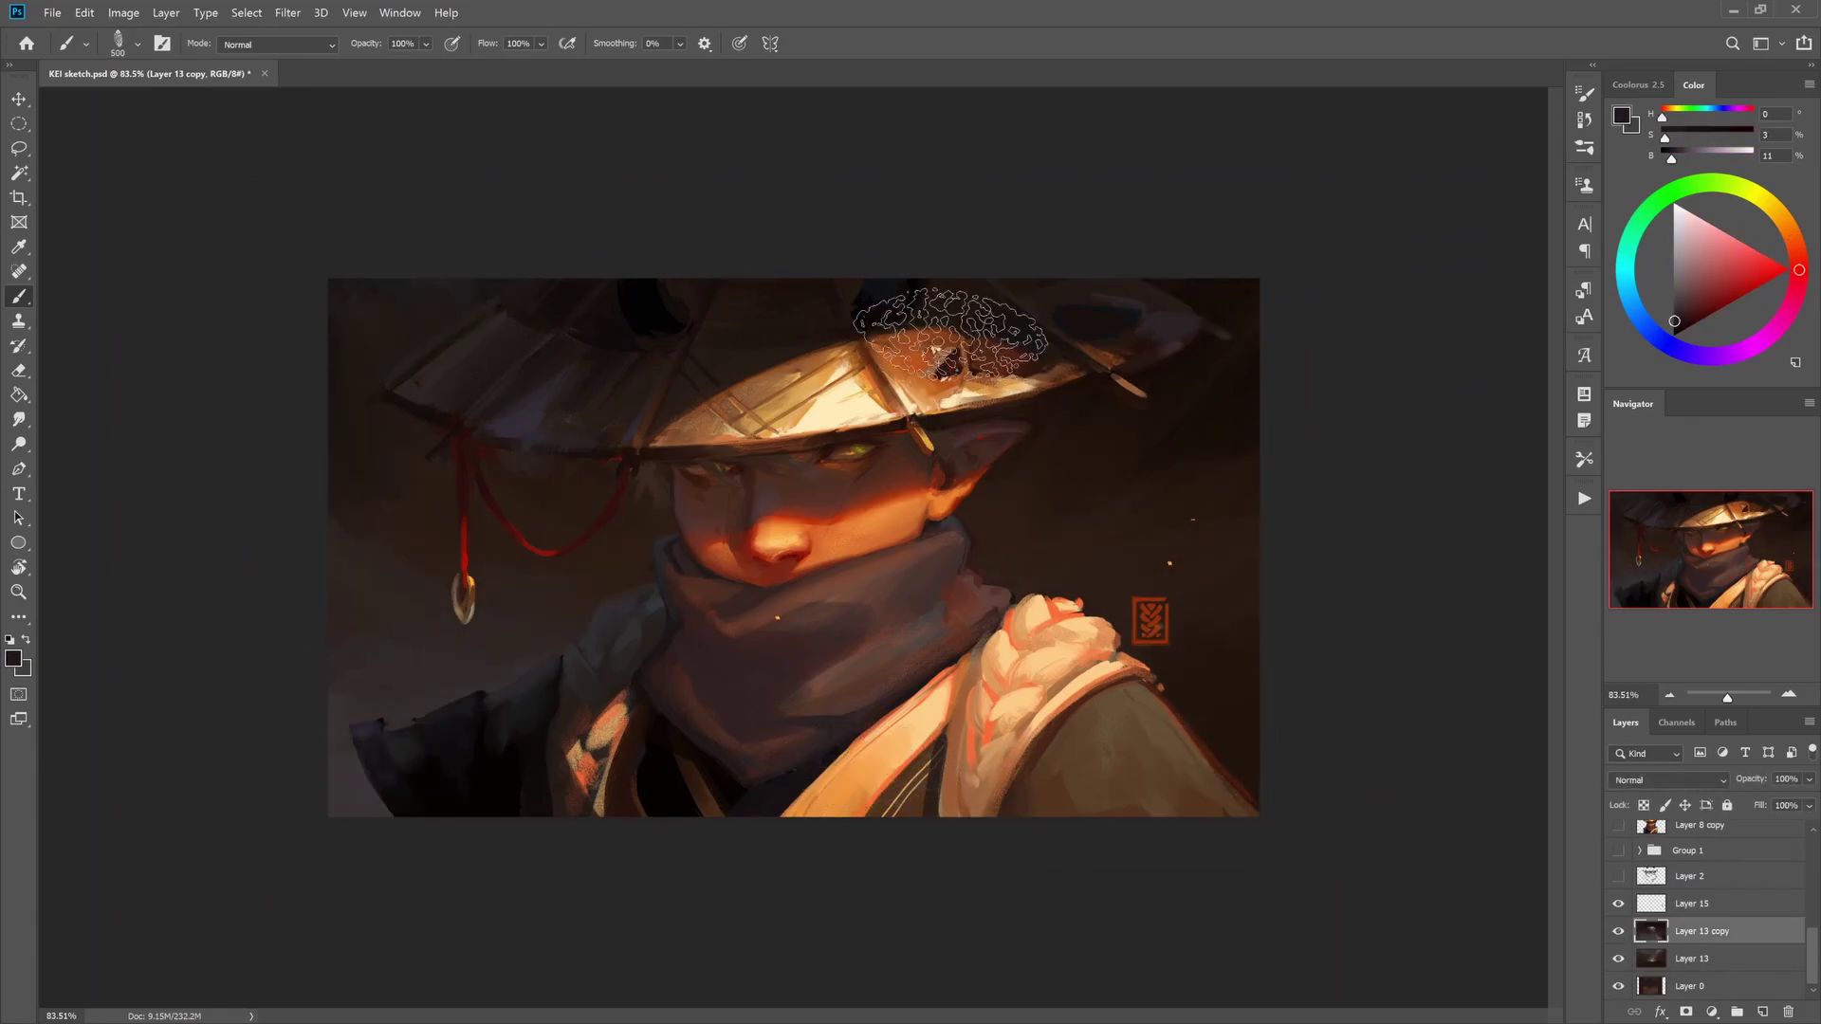
# - Repaint the background around the hat with sampled dark browns and greys, reducing the textured brush to 250 px
pyautogui.press('[')
pyautogui.press('[')
pyautogui.press('[')
pyautogui.press('[')
pyautogui.press('[')
pyautogui.press('[')
pyautogui.keyDown('alt'); pyautogui.click(760, 284); pyautogui.keyUp('alt')
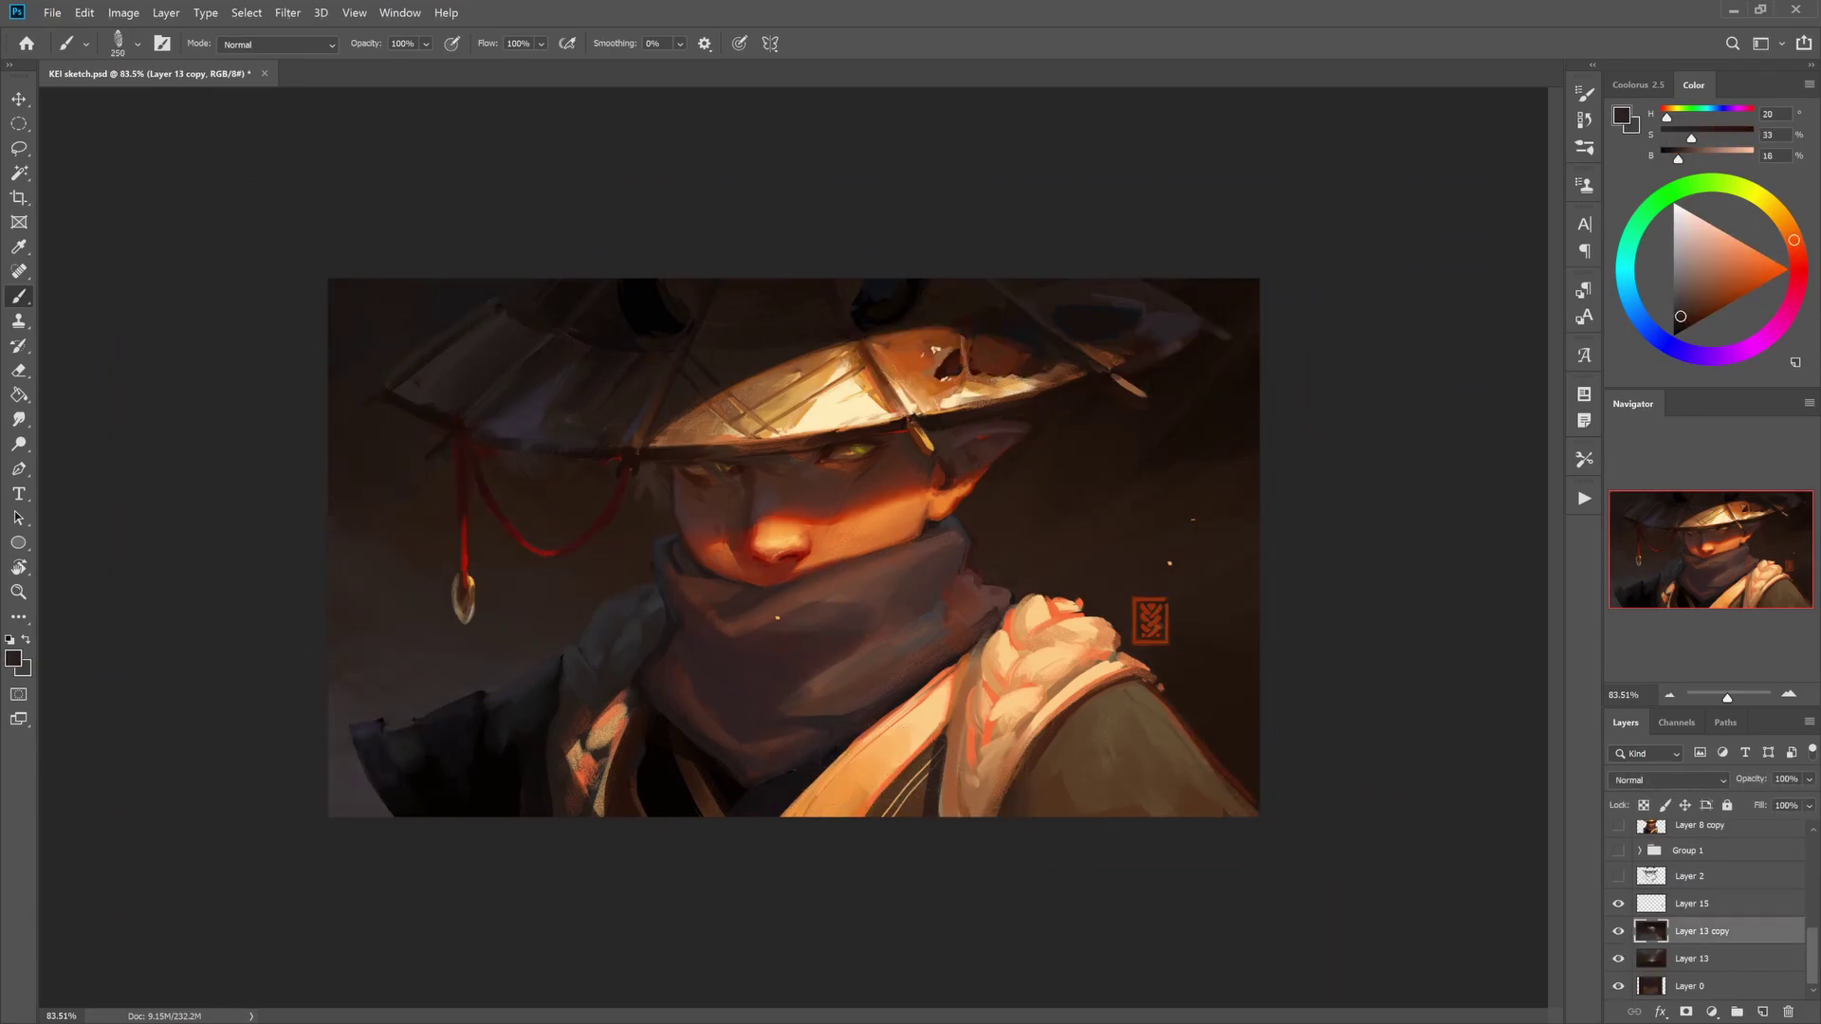
pyautogui.keyDown('alt'); pyautogui.click(1165, 293); pyautogui.keyUp('alt')
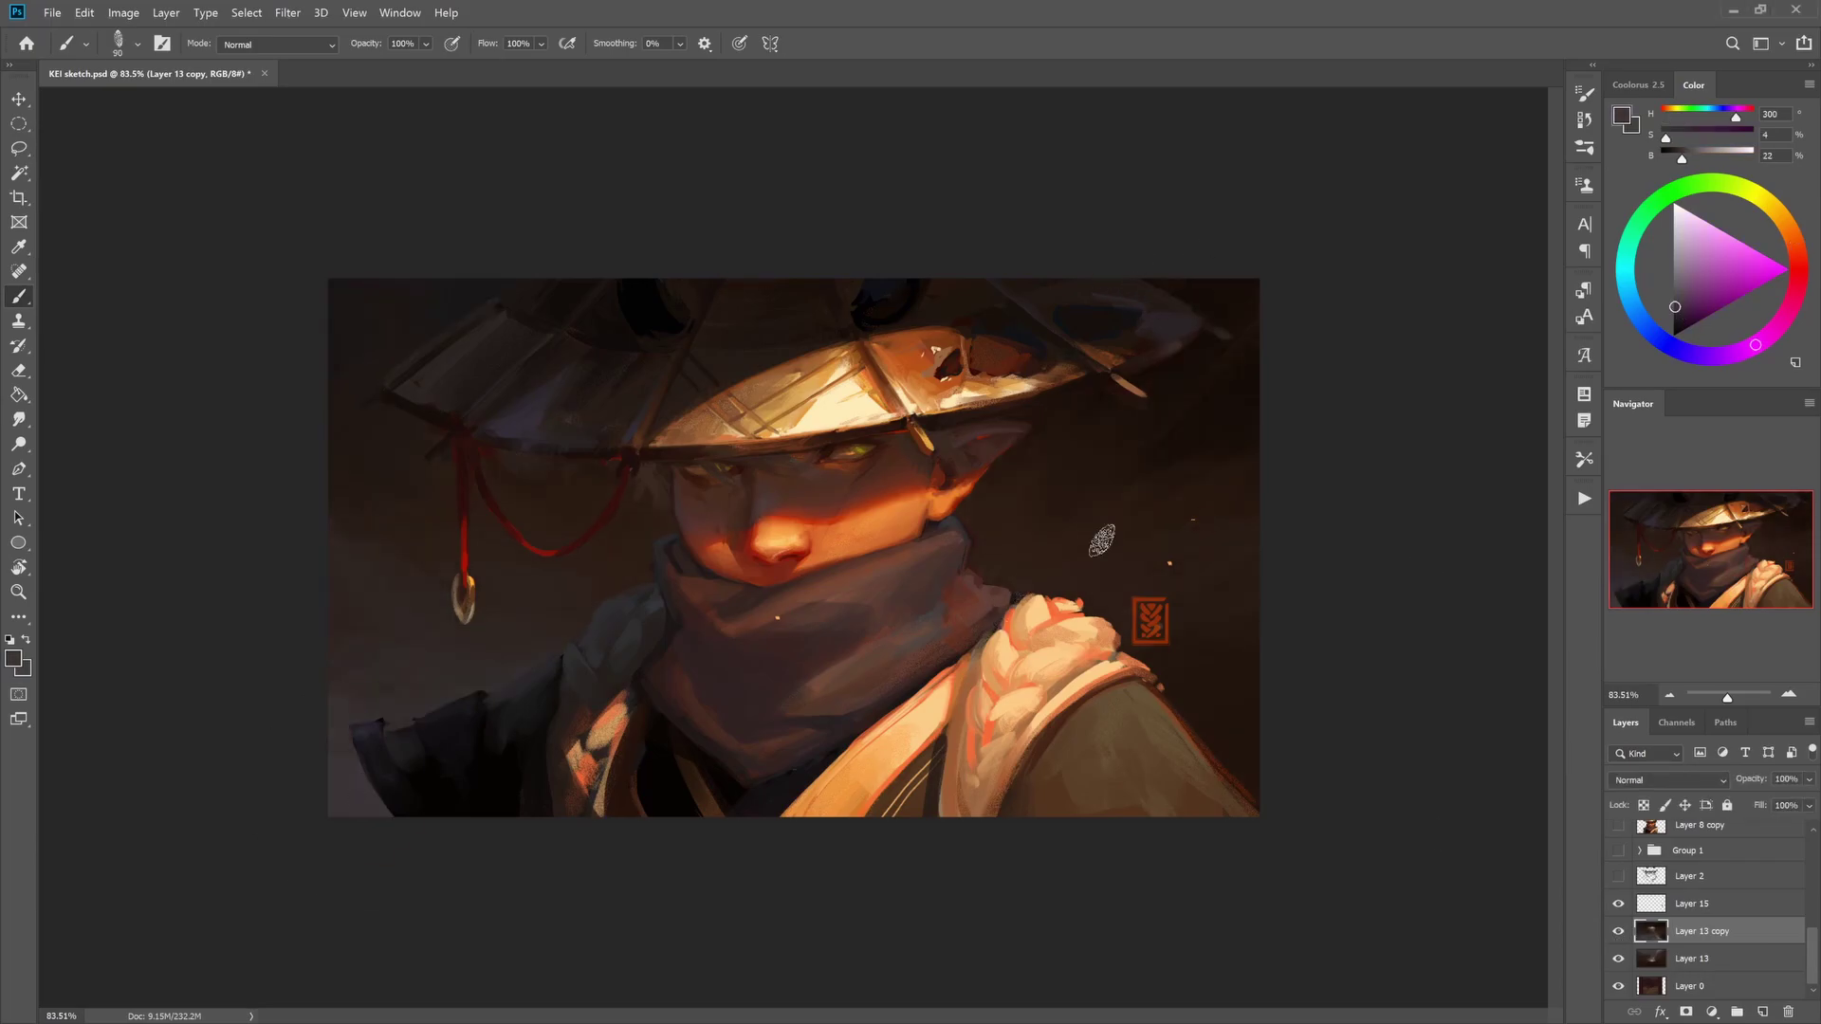
# - Blend the background on both sides of the figure with sampled dark browns and the textured brush
pyautogui.press('z')
pyautogui.press('b')
pyautogui.press('[')
pyautogui.press('[')
pyautogui.press('[')
pyautogui.press('[')
pyautogui.press('[')
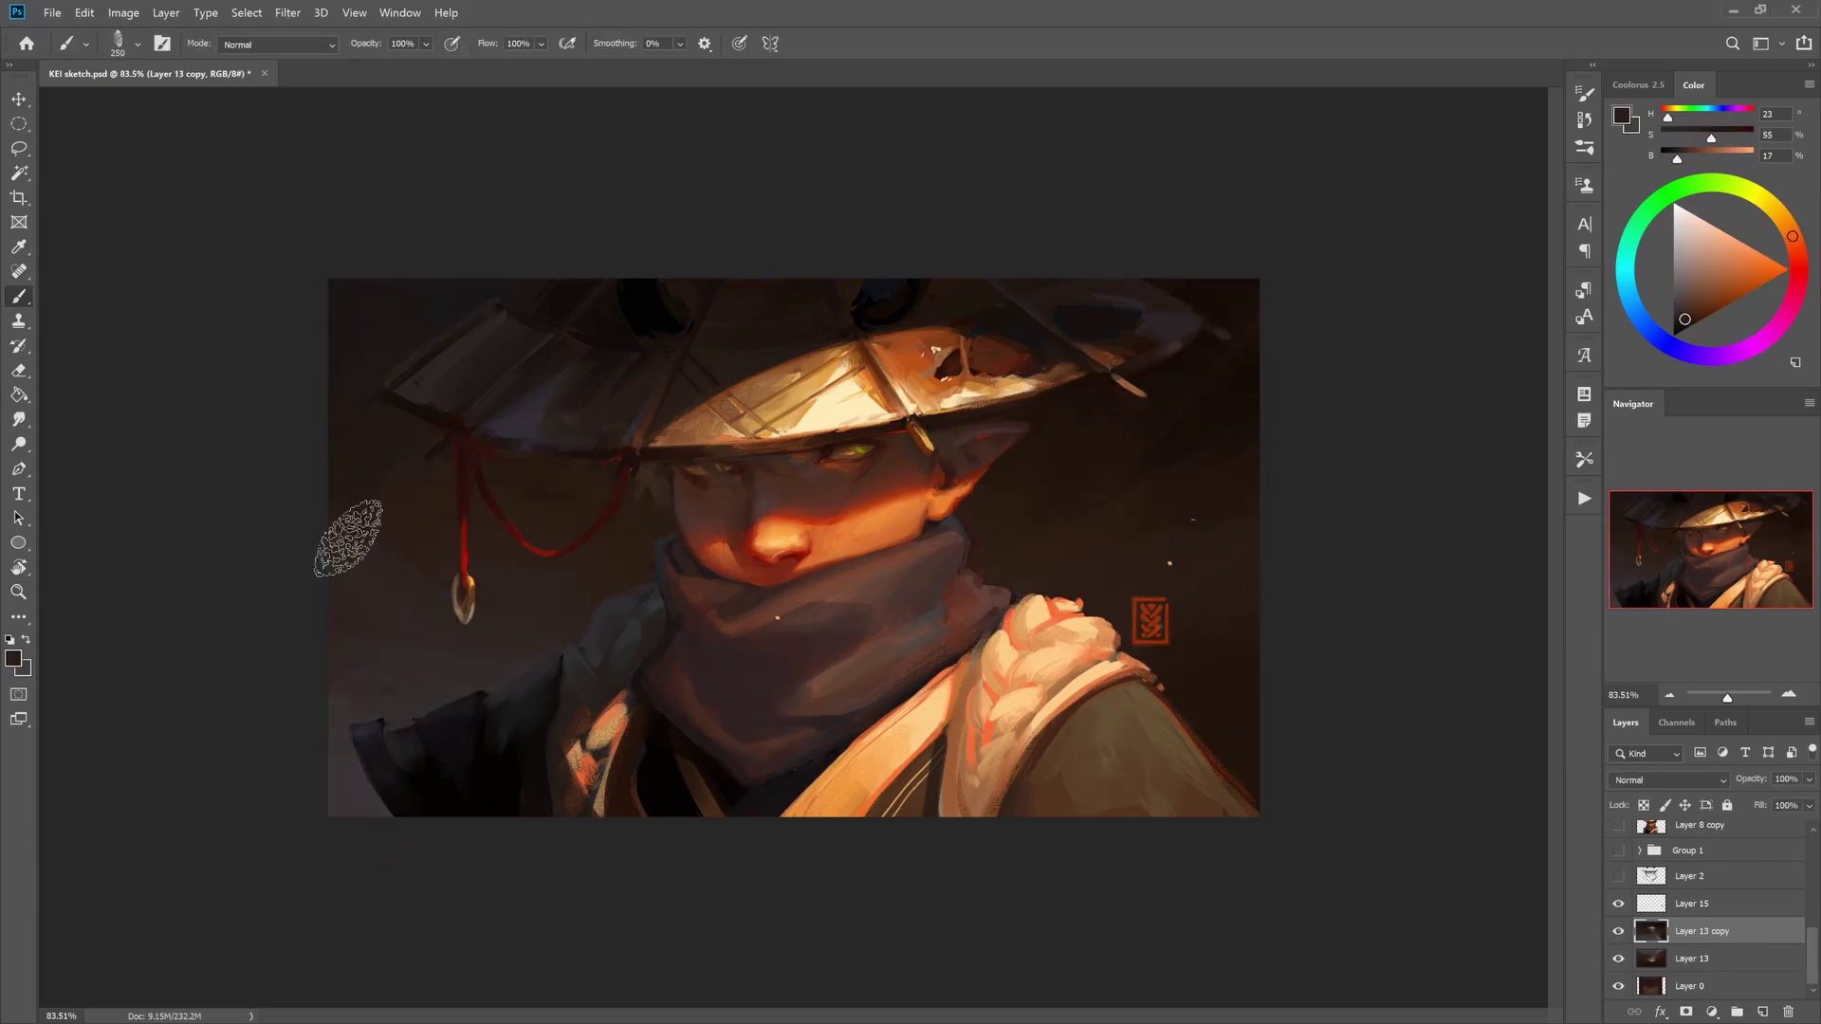
pyautogui.keyDown('alt'); pyautogui.click(441, 586); pyautogui.keyUp('alt')
# - Add a new layer above Layer 13 copy and toggle the background layer's visibility to compare
pyautogui.click(1763, 1012)
pyautogui.click(1618, 959)
pyautogui.click(1618, 959)
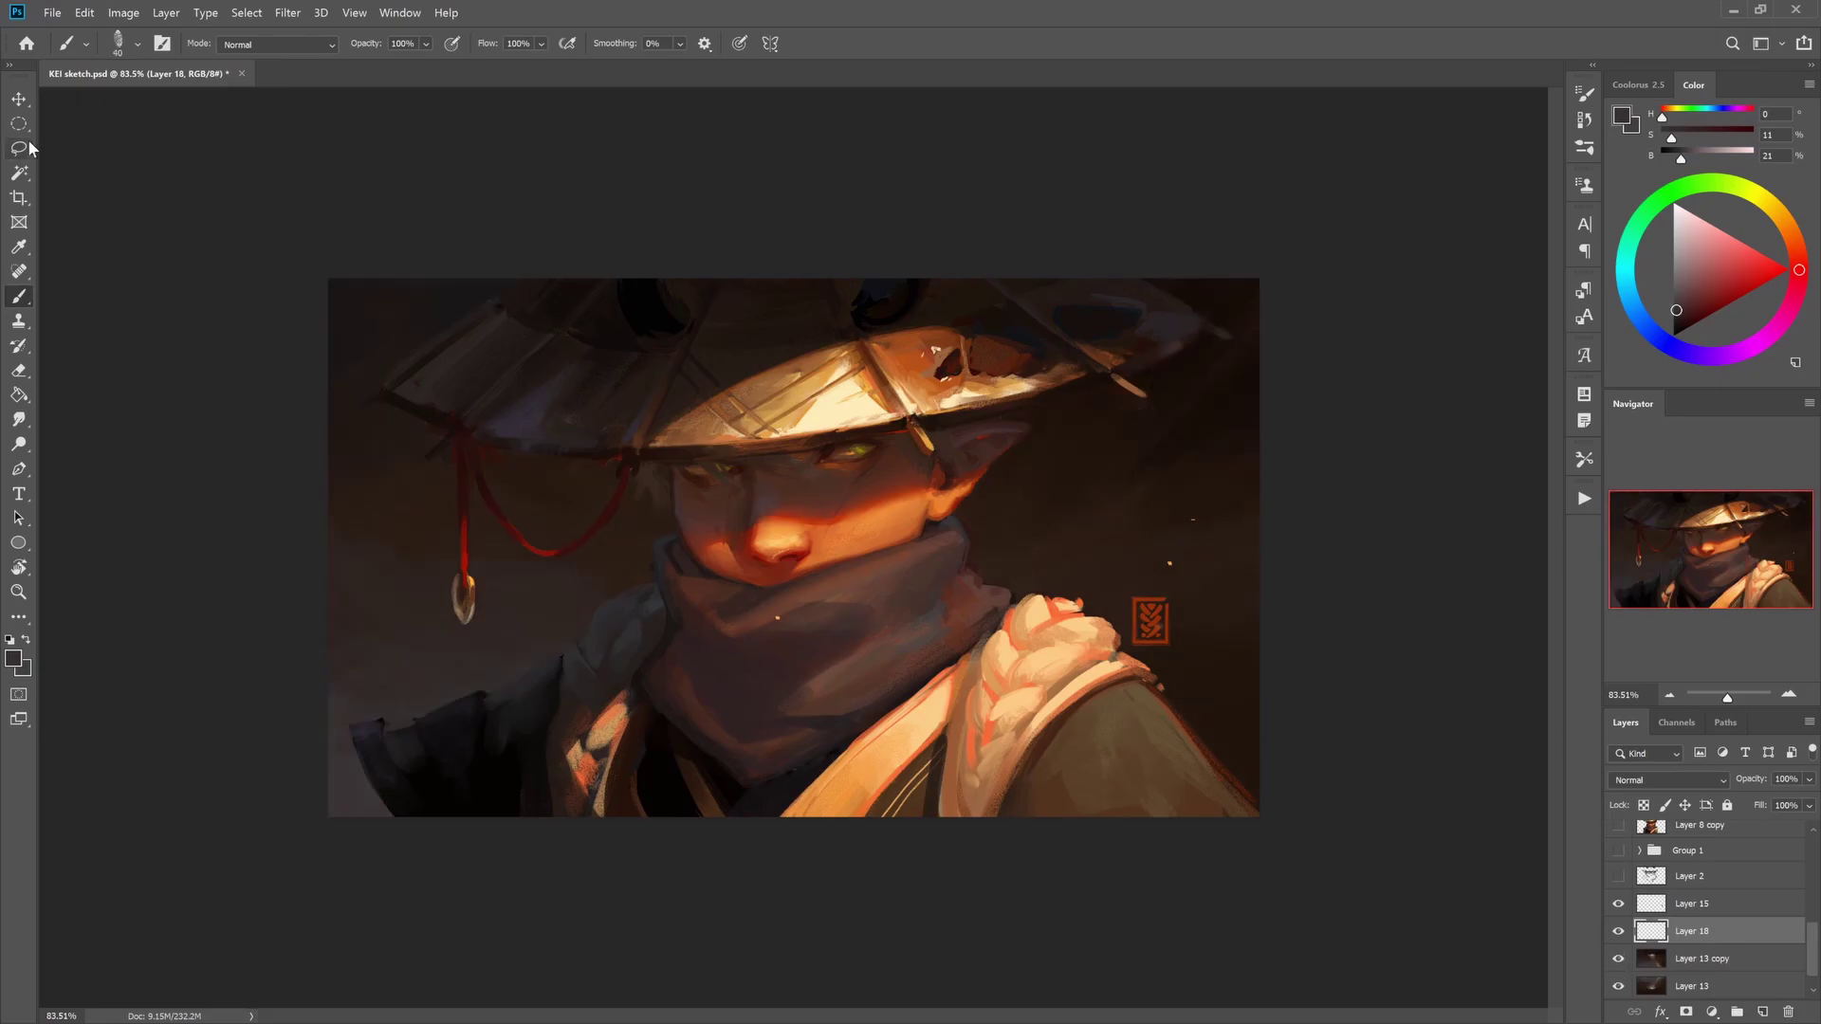
# - Try placing a large circle shape behind the hat and head
pyautogui.press('u')
pyautogui.moveTo(346, 114)
pyautogui.mouseDown()
pyautogui.moveTo(1180, 813)
pyautogui.moveTo(1196, 666)
pyautogui.mouseUp()
pyautogui.hotkey('ctrl', 't')
pyautogui.moveTo(1045, 628); pyautogui.dragTo(1026, 590)
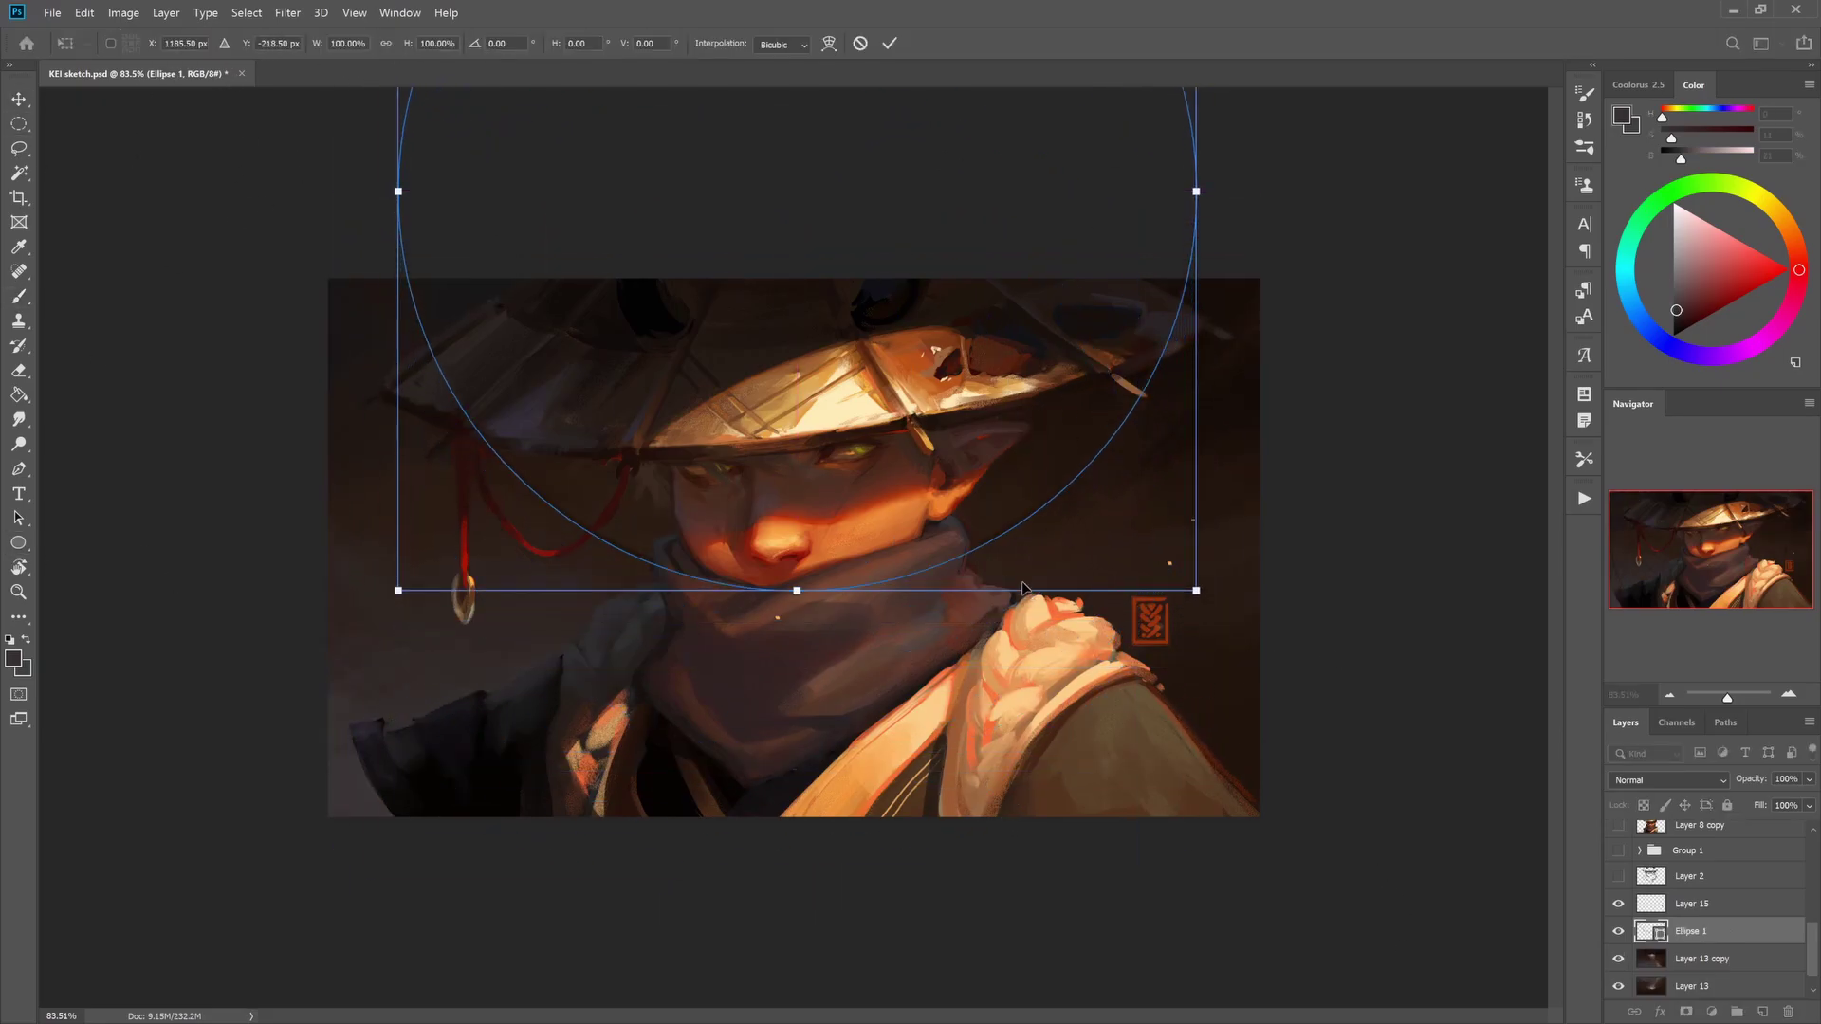
pyautogui.hotkey('ctrl', 'z')
pyautogui.hotkey('ctrl', 'z')
# - Sketch muted reddish-grey chin straps from the hat's brim to the jaw on Layer 18, undoing the stray strokes
pyautogui.press('b')
pyautogui.press('[')
pyautogui.moveTo(948, 428); pyautogui.dragTo(909, 536)
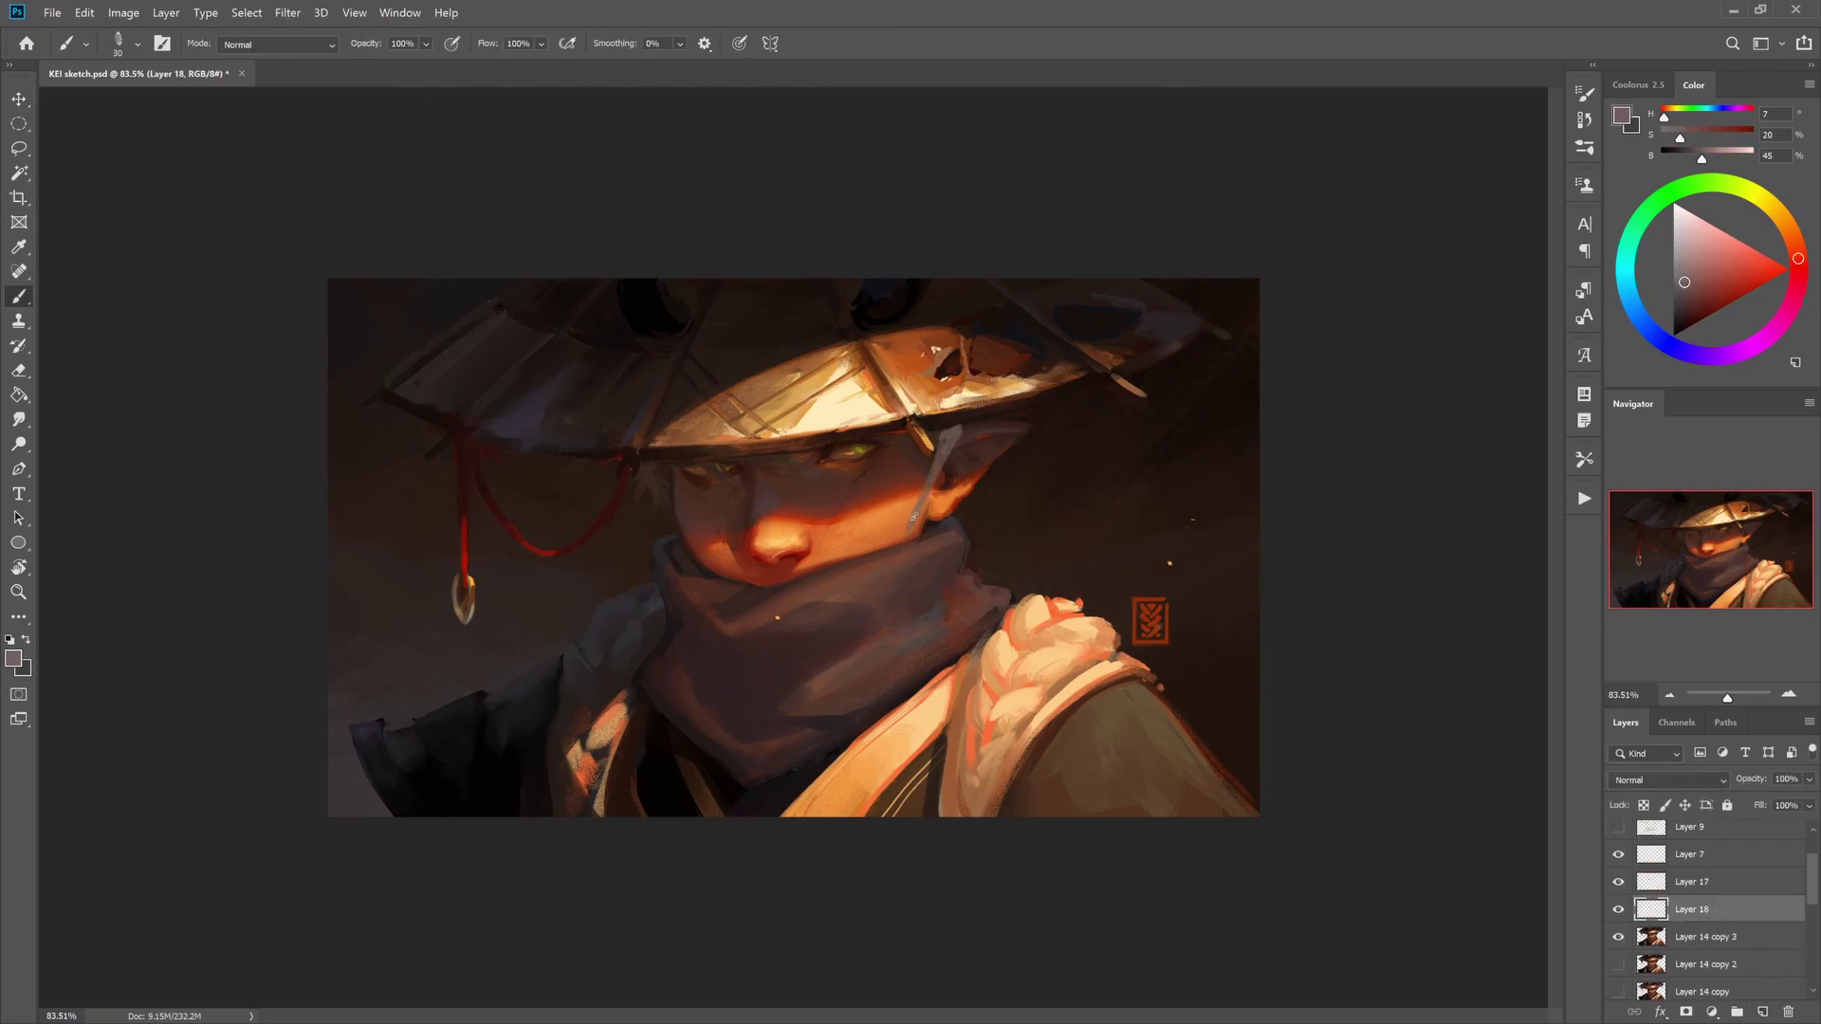
pyautogui.moveTo(641, 464); pyautogui.dragTo(687, 552)
pyautogui.press(']')
pyautogui.moveTo(1100, 381)
pyautogui.mouseDown()
pyautogui.moveTo(939, 460)
pyautogui.moveTo(920, 540)
pyautogui.mouseUp()
pyautogui.moveTo(692, 542); pyautogui.dragTo(522, 457)
pyautogui.hotkey('ctrl', 'z')
pyautogui.hotkey('ctrl', 'z')
pyautogui.hotkey('ctrl', 'z')
pyautogui.press('i')
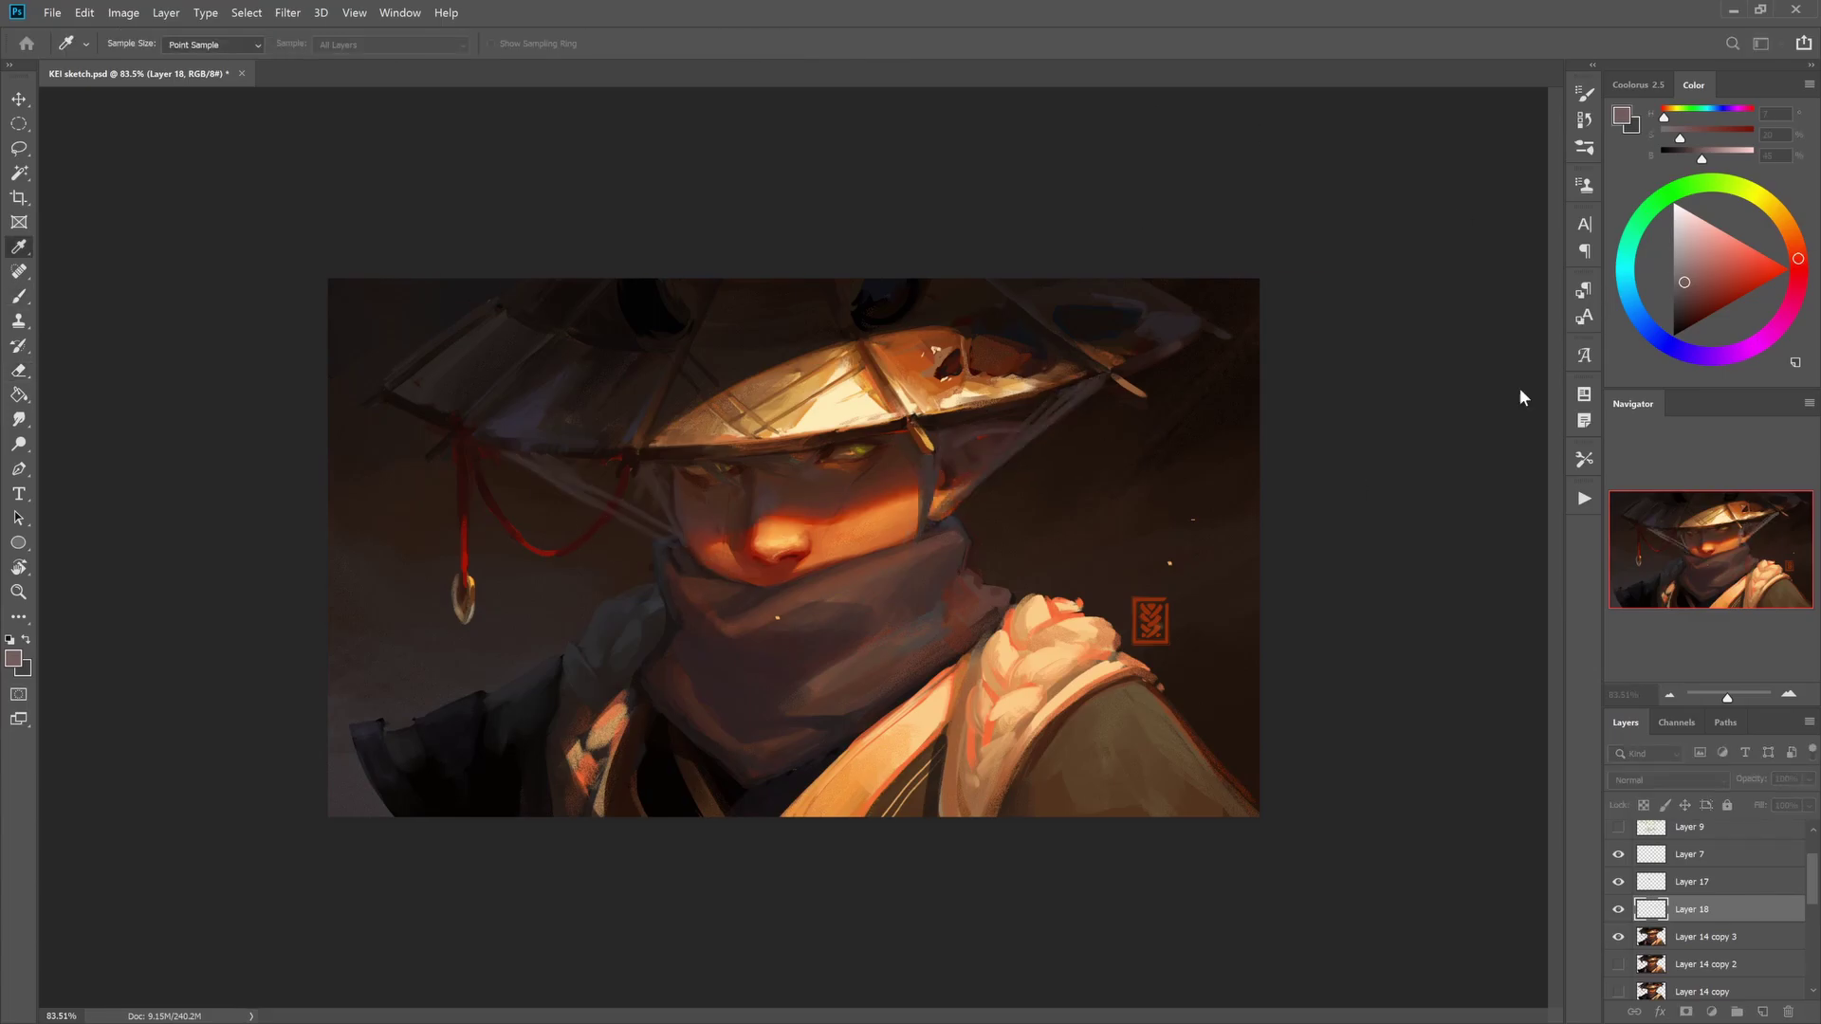
# - Refine the chin straps on Layer 18 with the Eraser and a sampled warm brown
pyautogui.press('b')
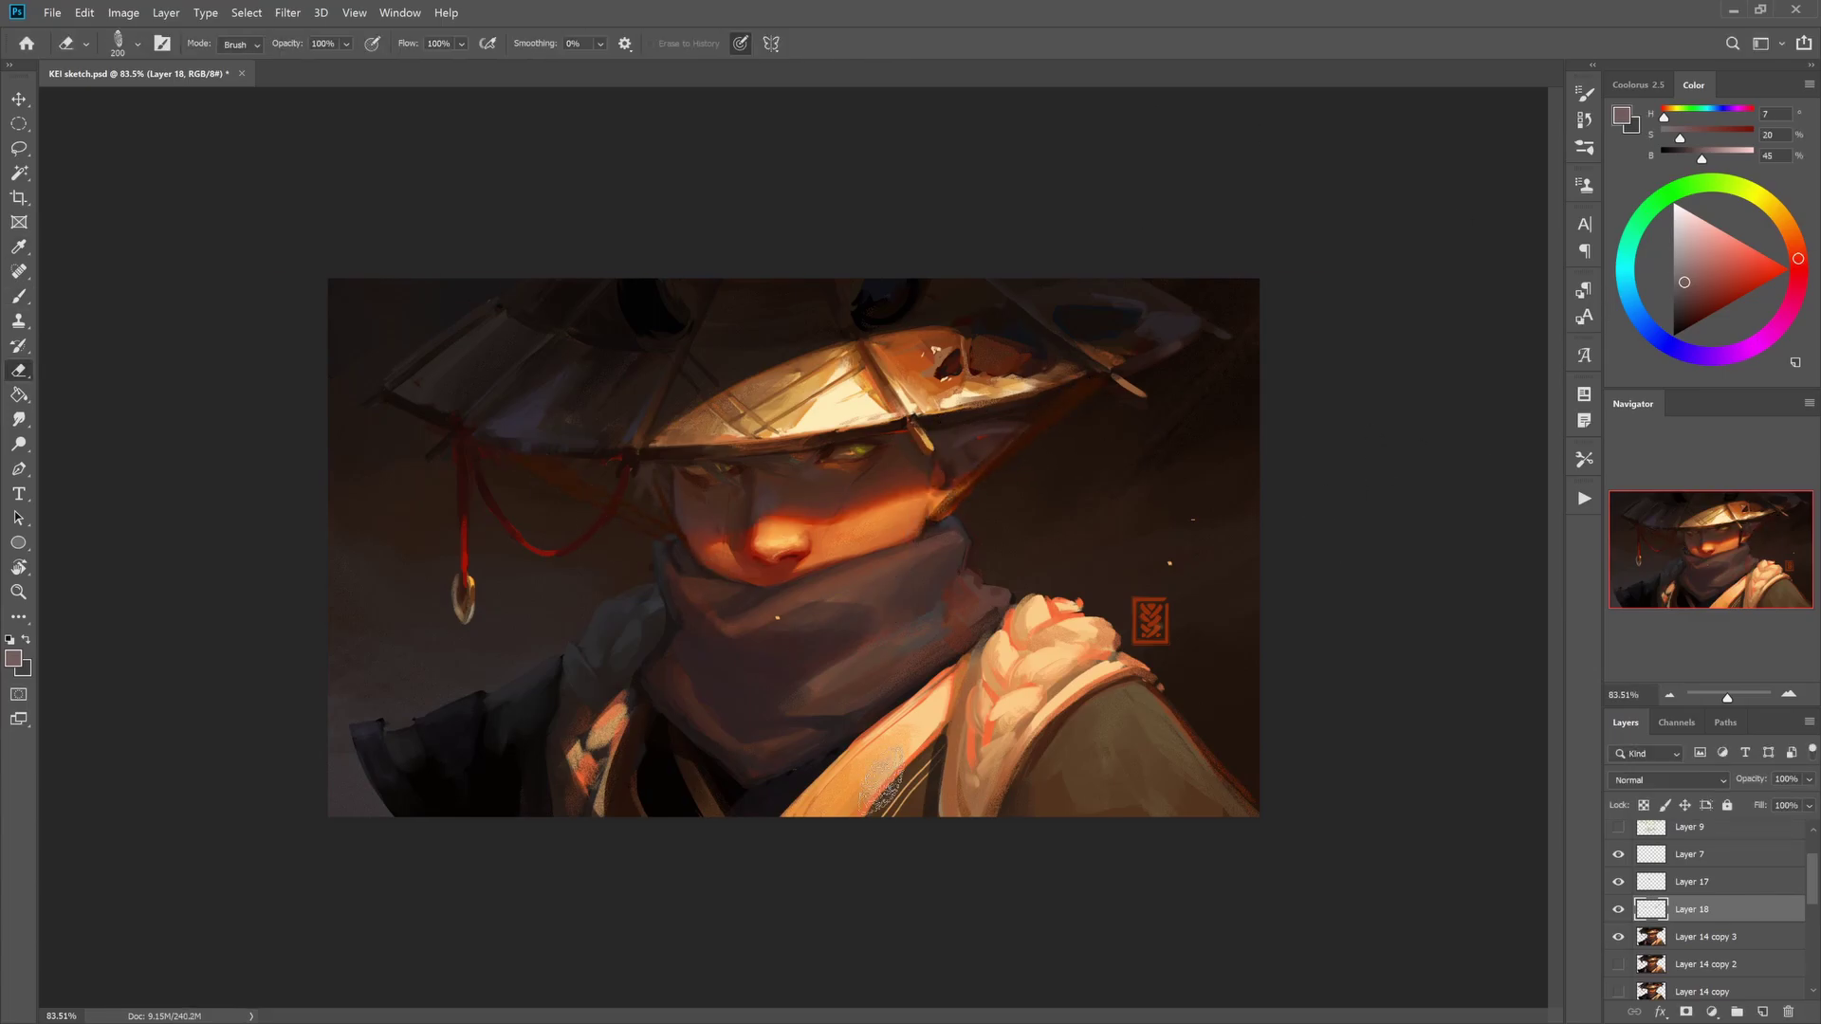
pyautogui.keyDown('alt'); pyautogui.click(934, 481); pyautogui.keyUp('alt')
pyautogui.press('e')
pyautogui.press('b')
# - Paint a warm orange rim along the lit underside of the hat on Layer 14 copy 3 with a chosen orange and sampled golds and browns
pyautogui.hotkey('alt', '[')
pyautogui.keyDown('alt'); pyautogui.click(1008, 431); pyautogui.keyUp('alt')
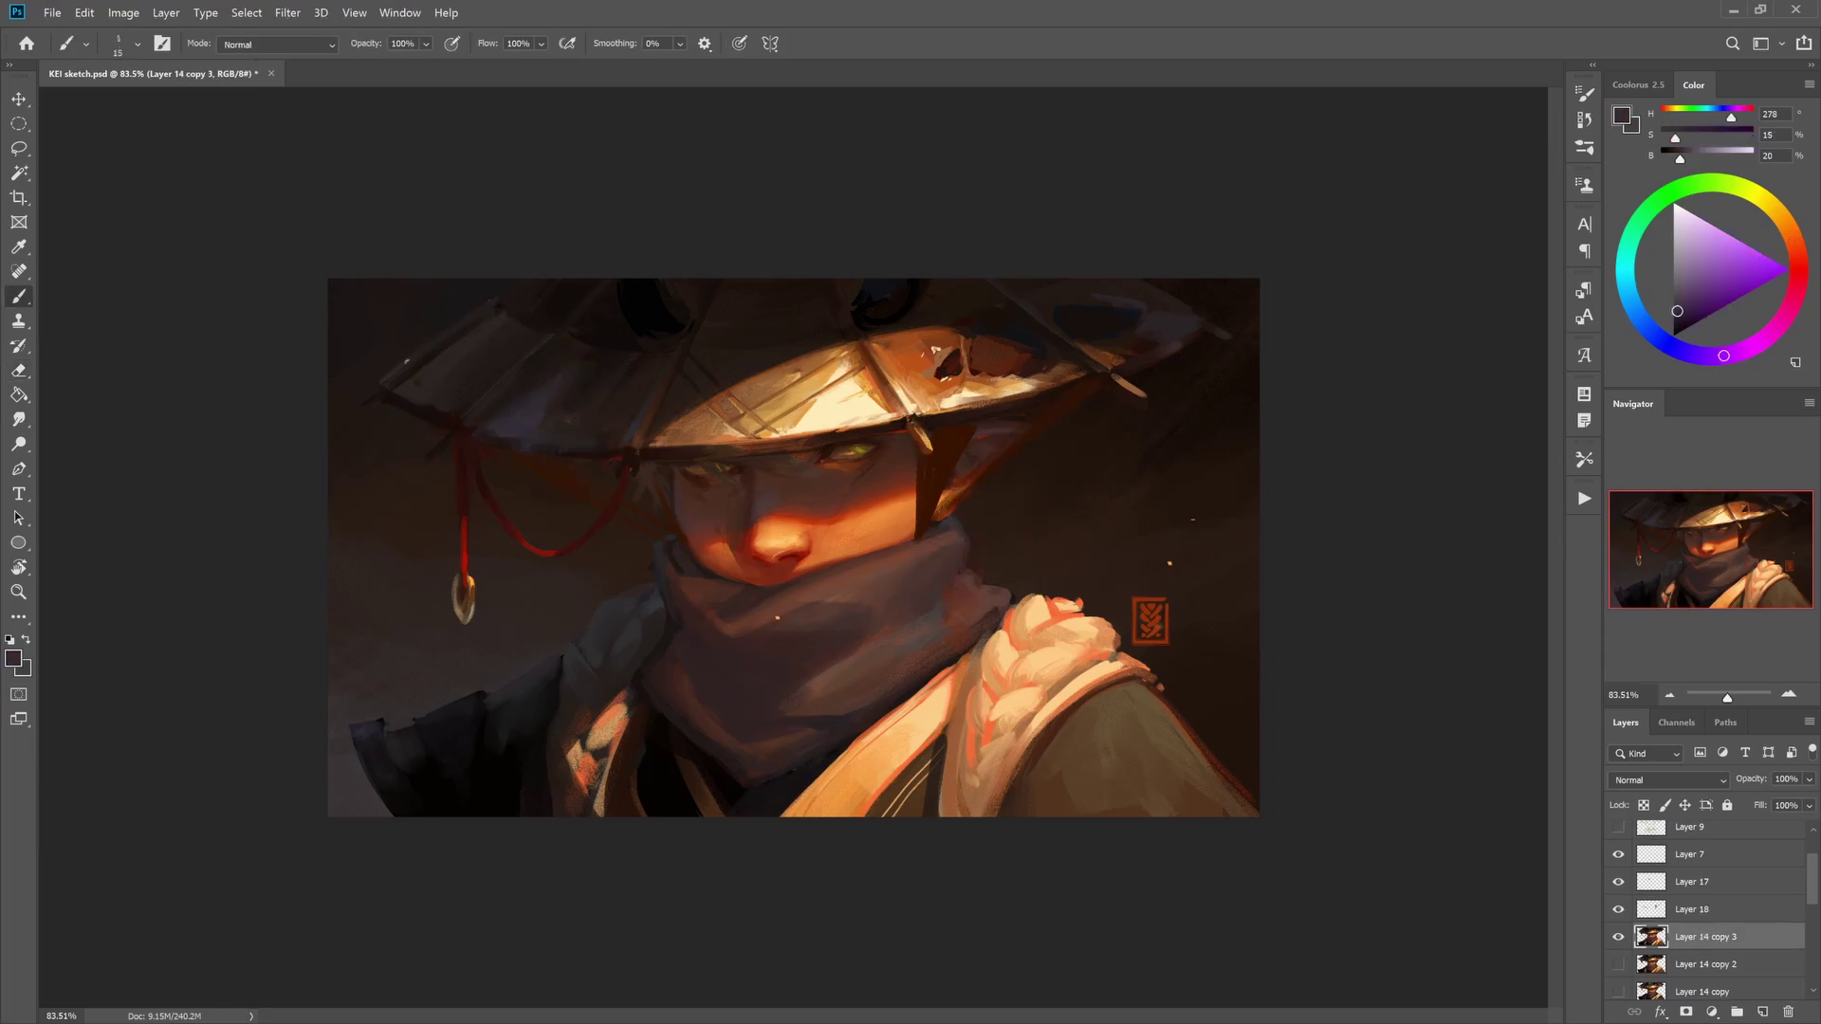
pyautogui.click(1755, 280)
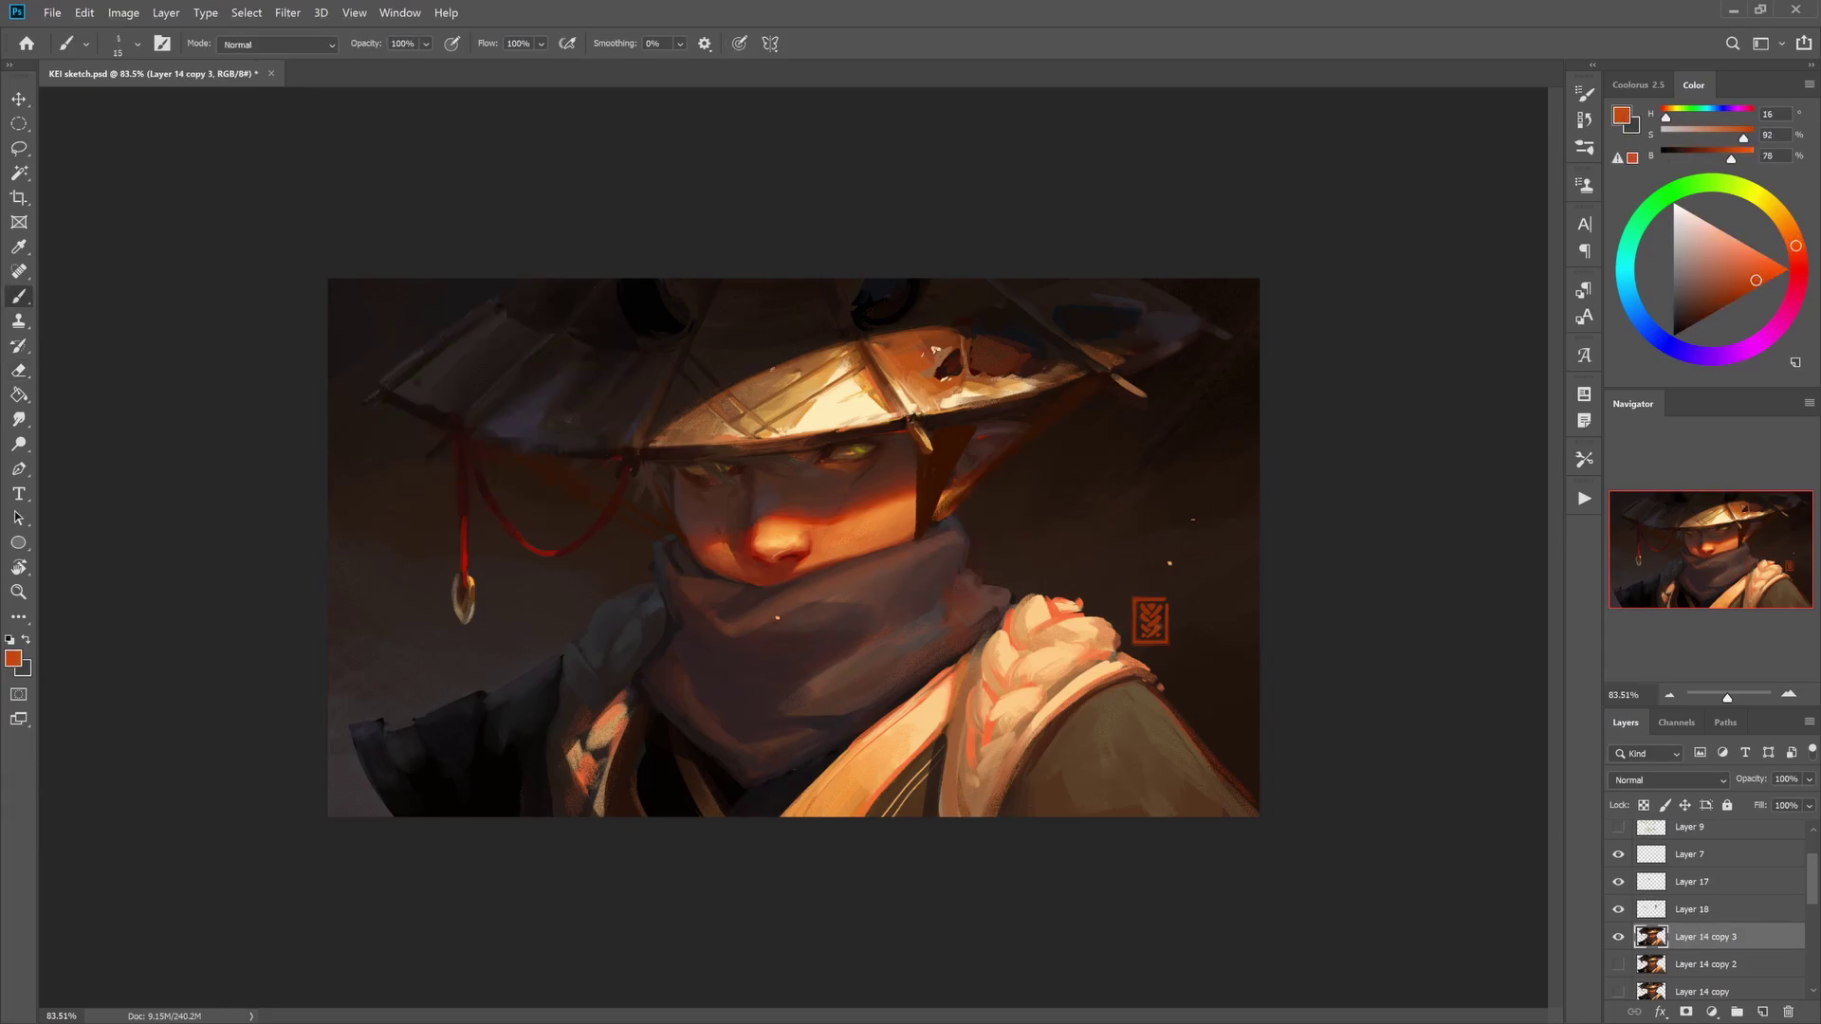
pyautogui.keyDown('alt'); pyautogui.click(726, 411); pyautogui.keyUp('alt')
pyautogui.keyDown('alt'); pyautogui.click(677, 417); pyautogui.keyUp('alt')
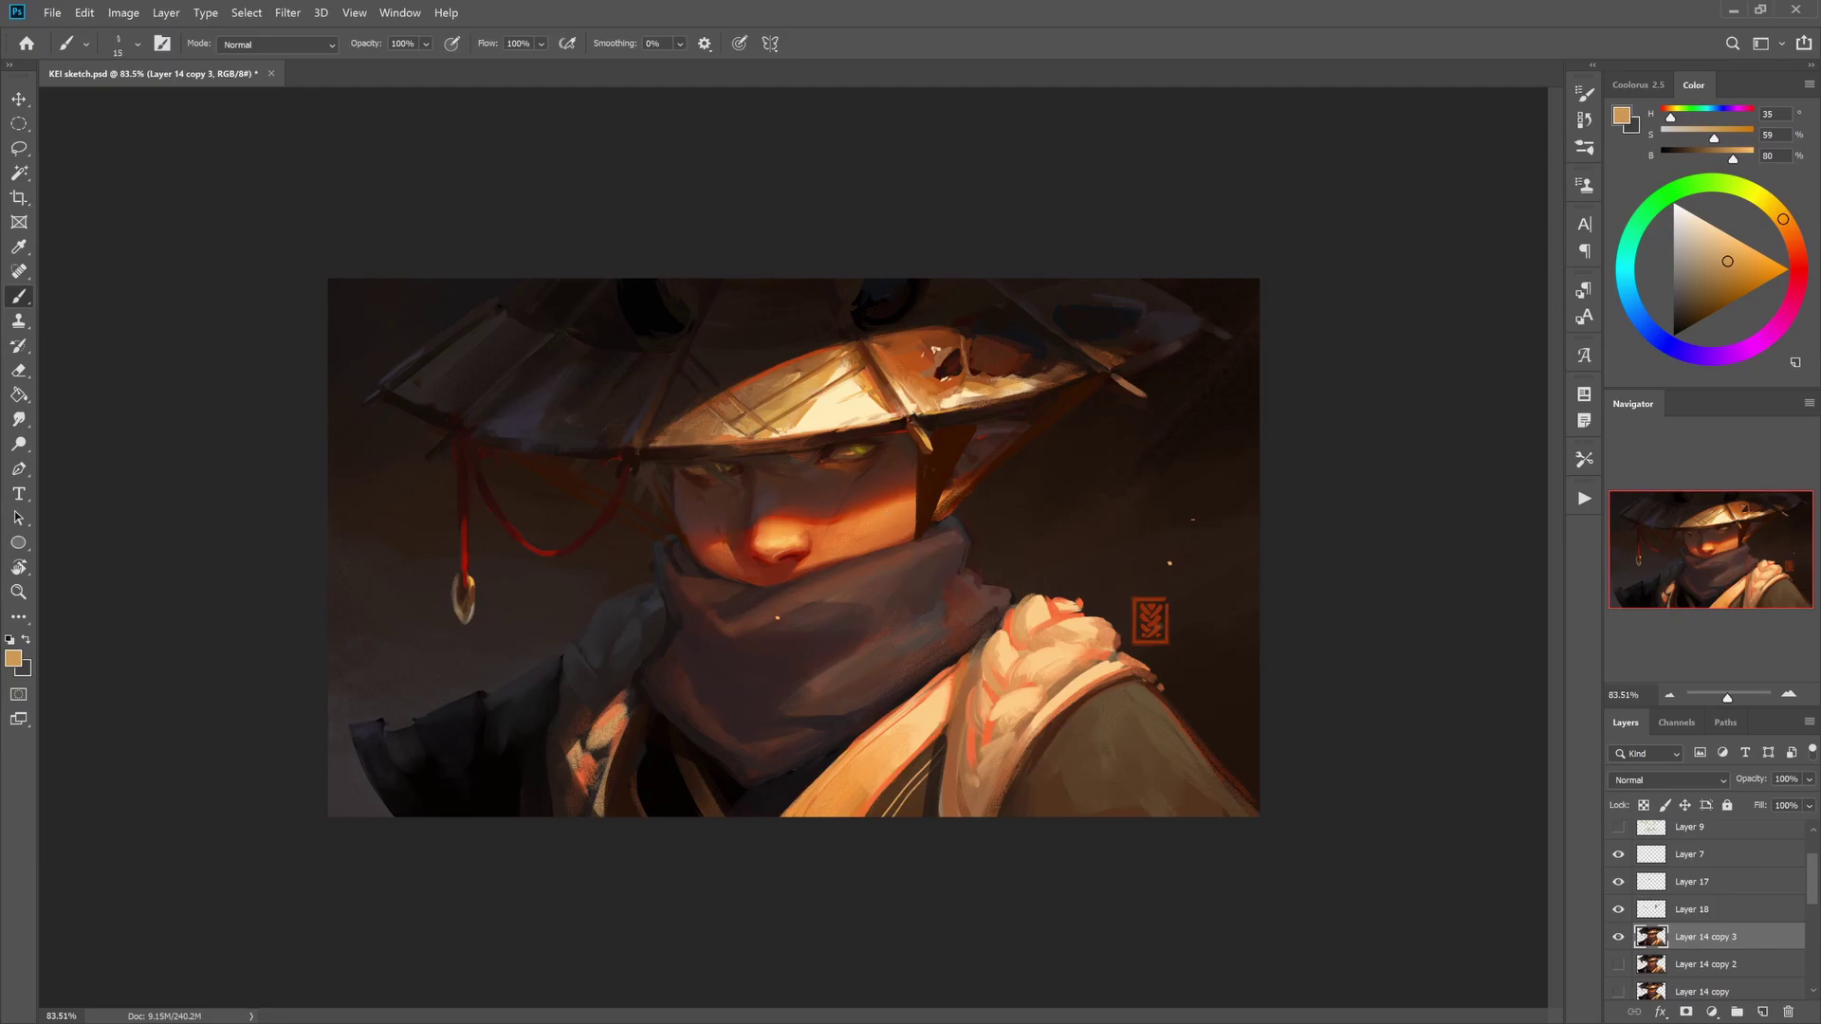
pyautogui.press(']')
pyautogui.press(']')
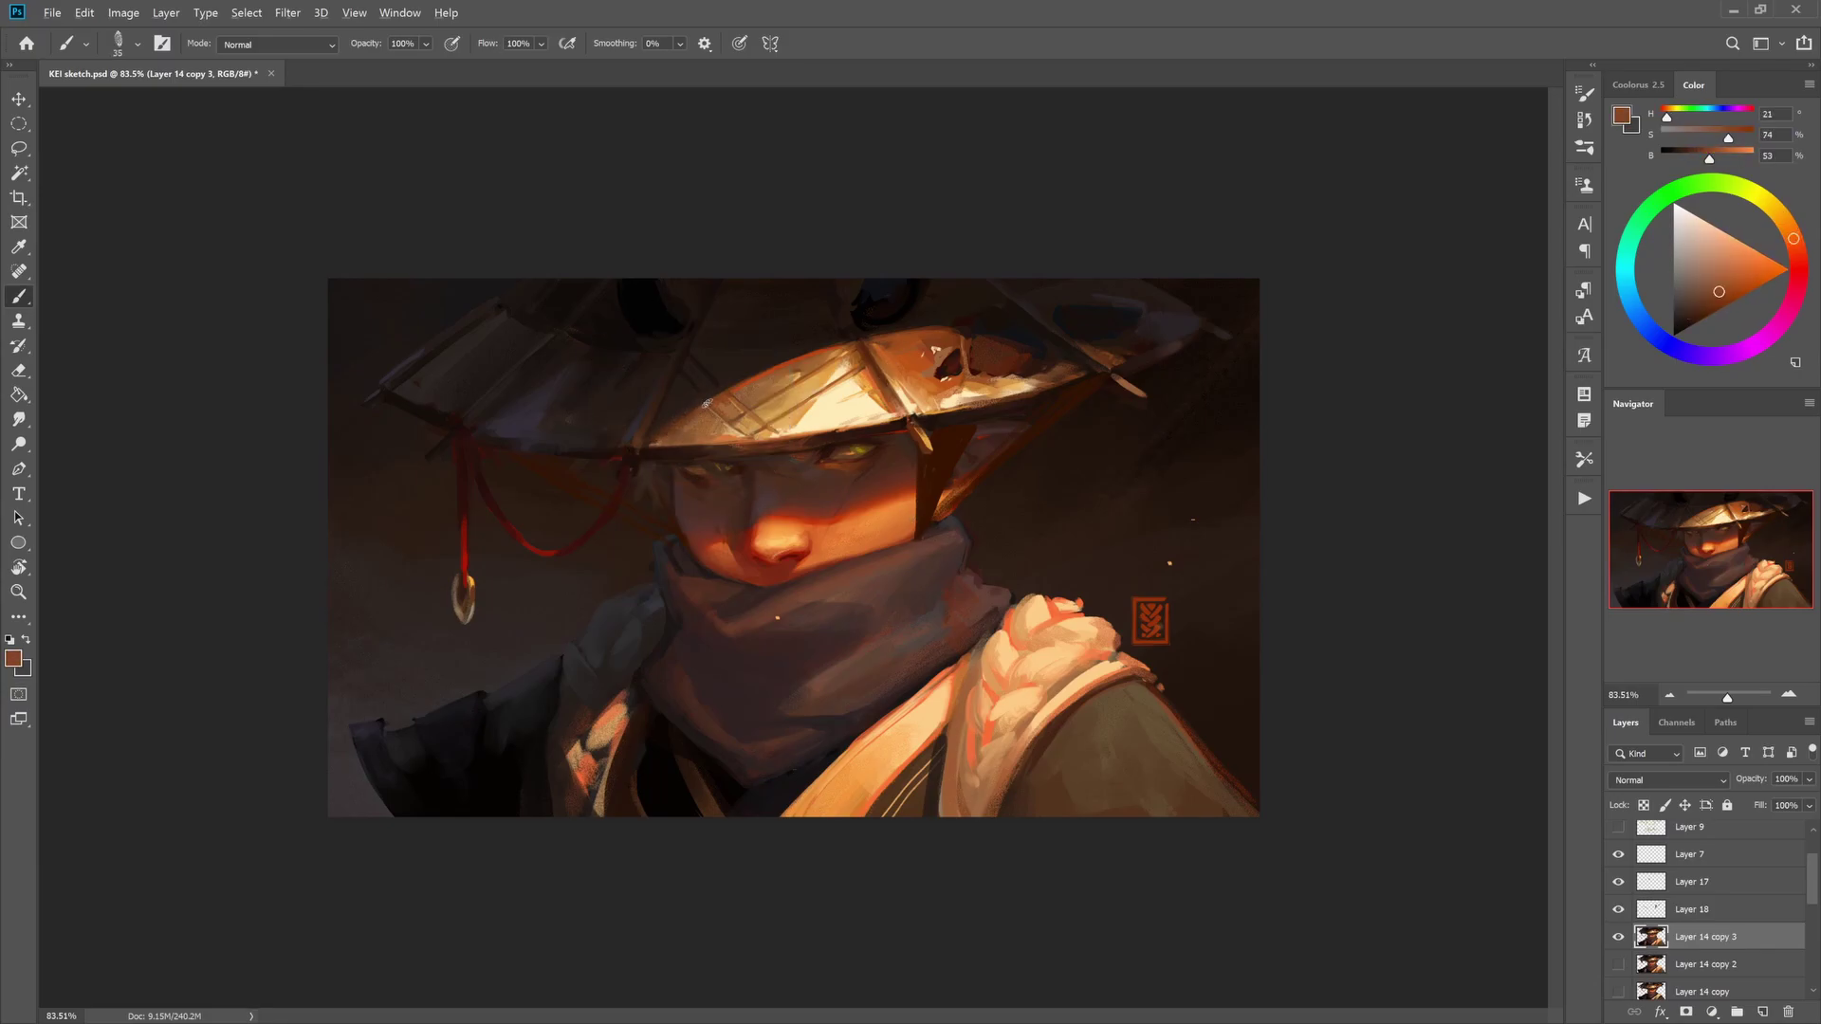
pyautogui.keyDown('alt'); pyautogui.click(900, 432); pyautogui.keyUp('alt')
pyautogui.press('[')
pyautogui.press('[')
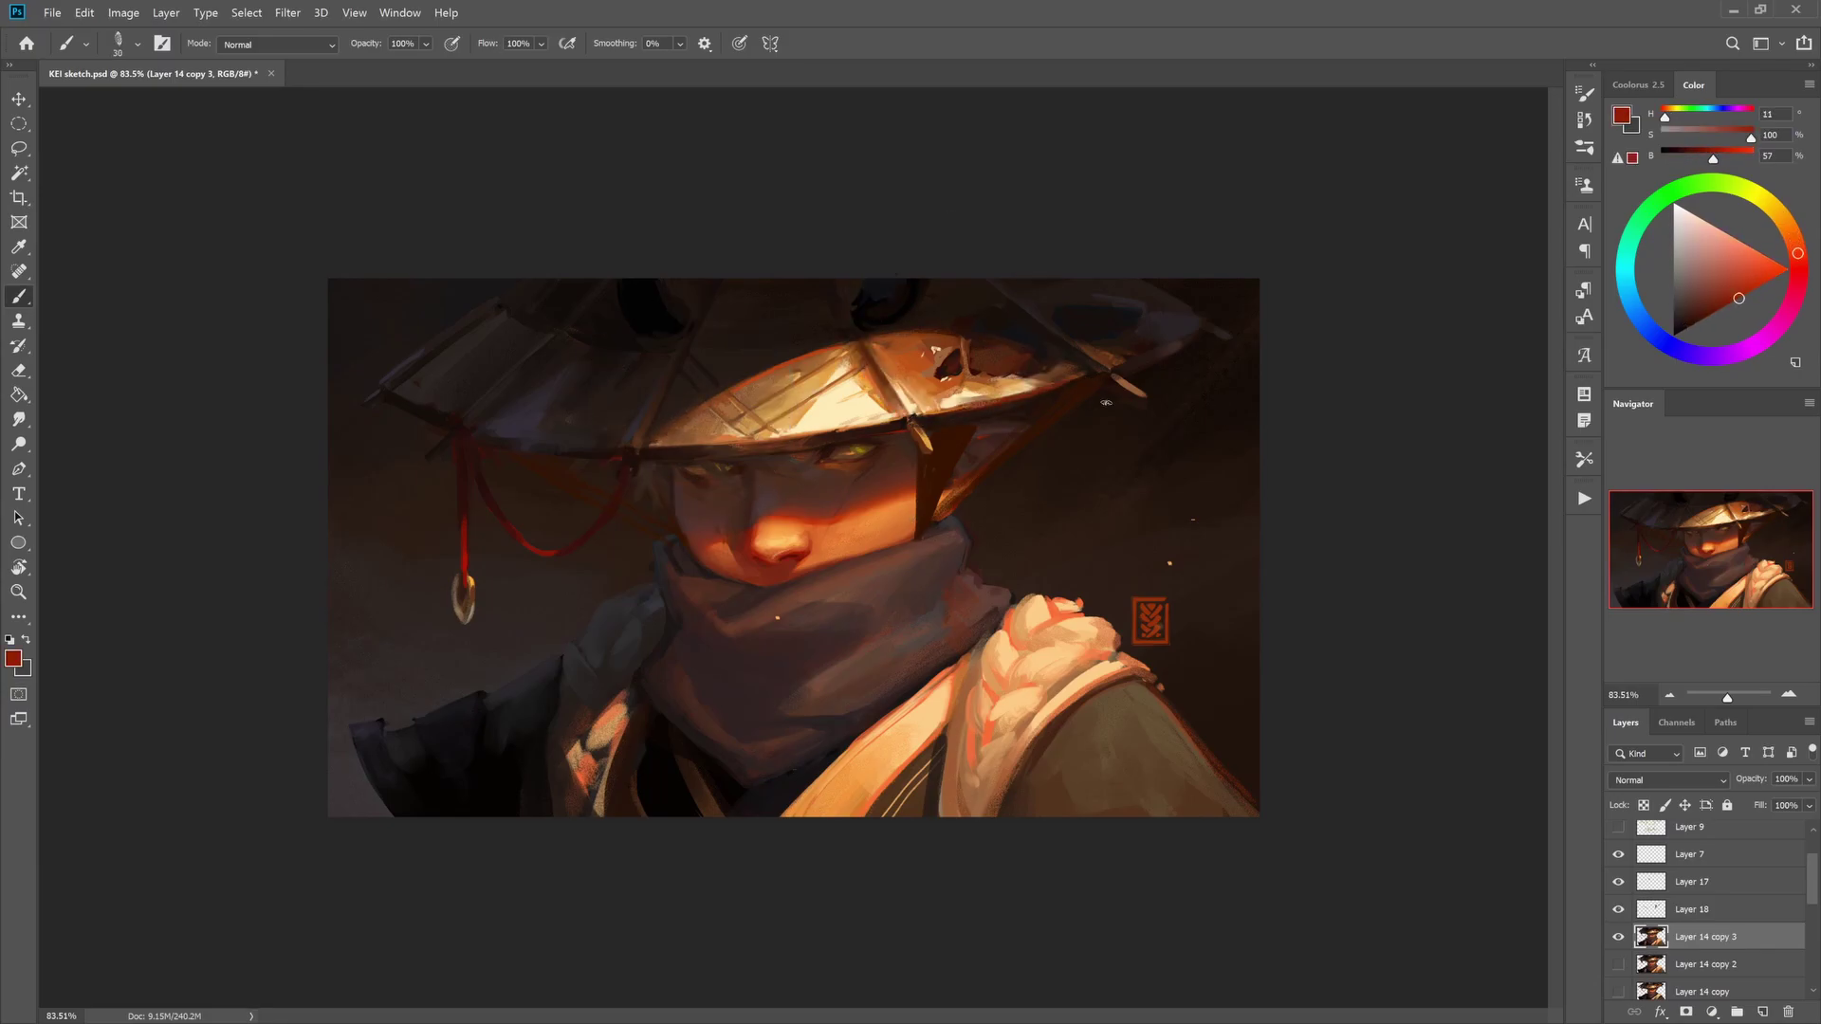
# - Sketch thin pattern lines over the olive sleeve on a new layer above Layer 14 copy 3, using colours sampled from the painting
pyautogui.hotkey('ctrl', 'alt', 'shift', 'n')
pyautogui.keyDown('alt'); pyautogui.click(1167, 442); pyautogui.keyUp('alt')
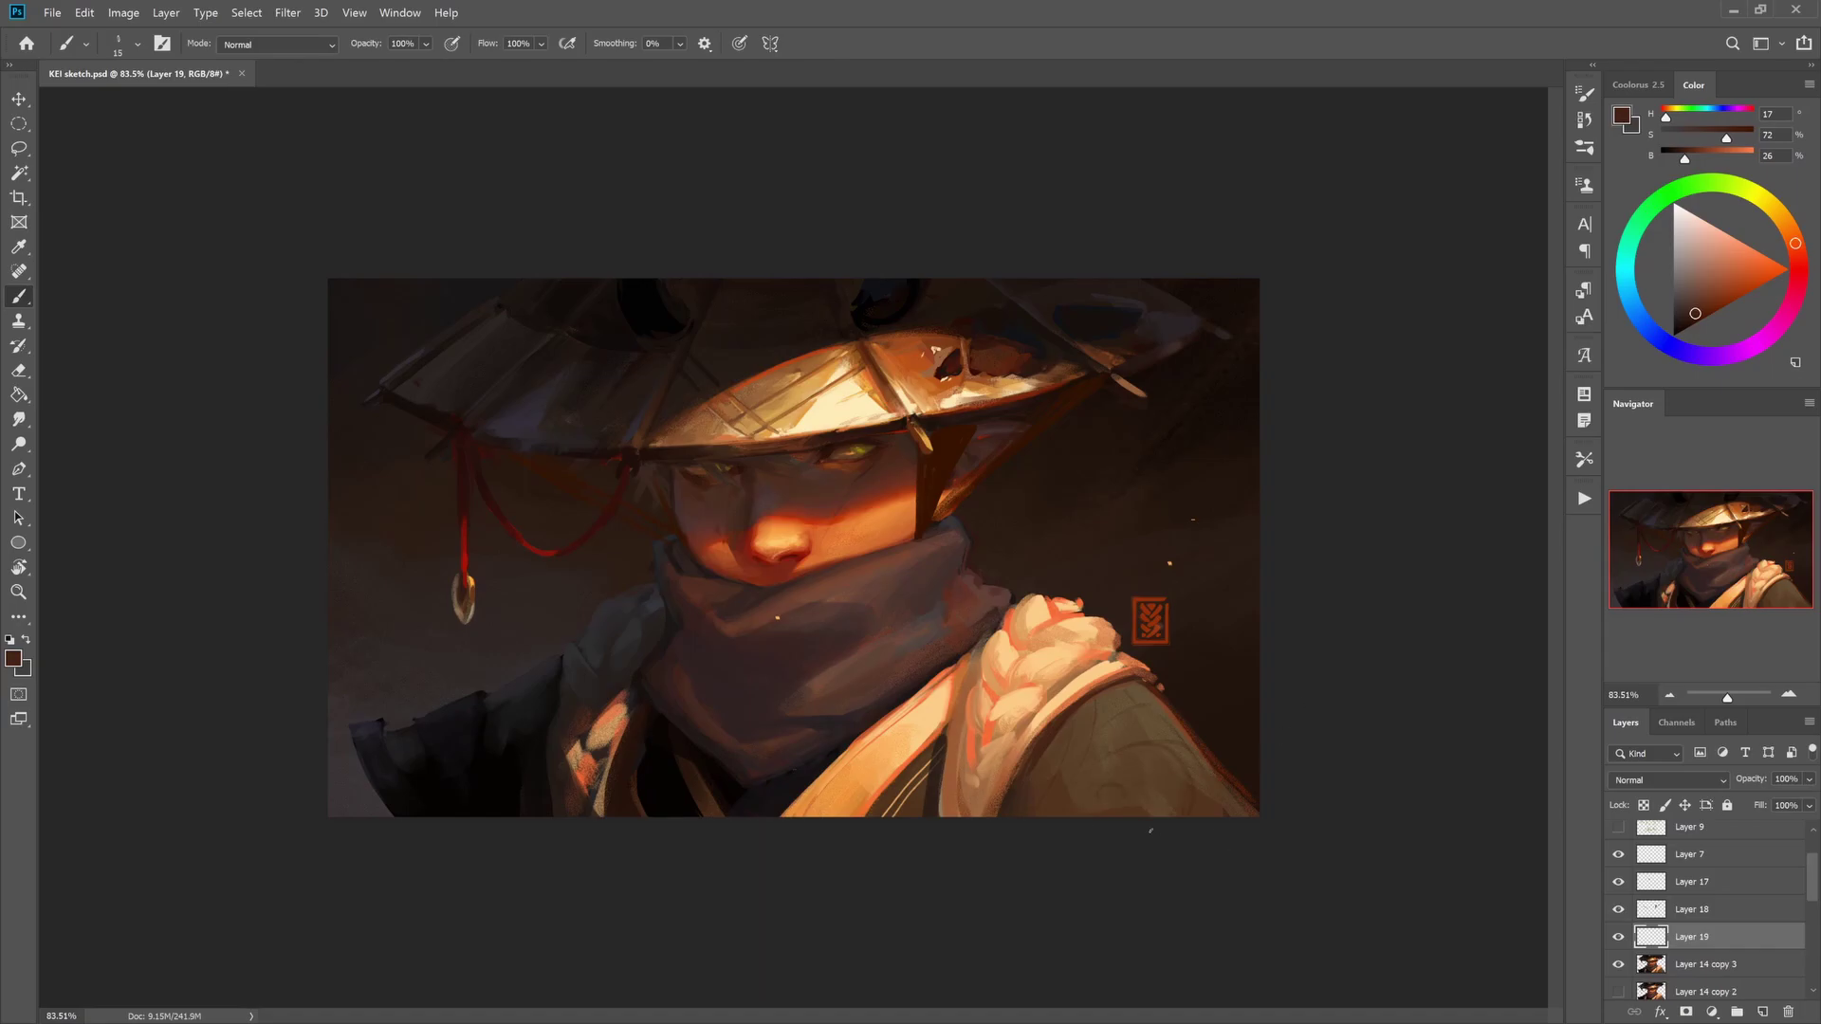
pyautogui.keyDown('alt'); pyautogui.click(888, 586); pyautogui.keyUp('alt')
pyautogui.keyDown('alt'); pyautogui.click(922, 722); pyautogui.keyUp('alt')
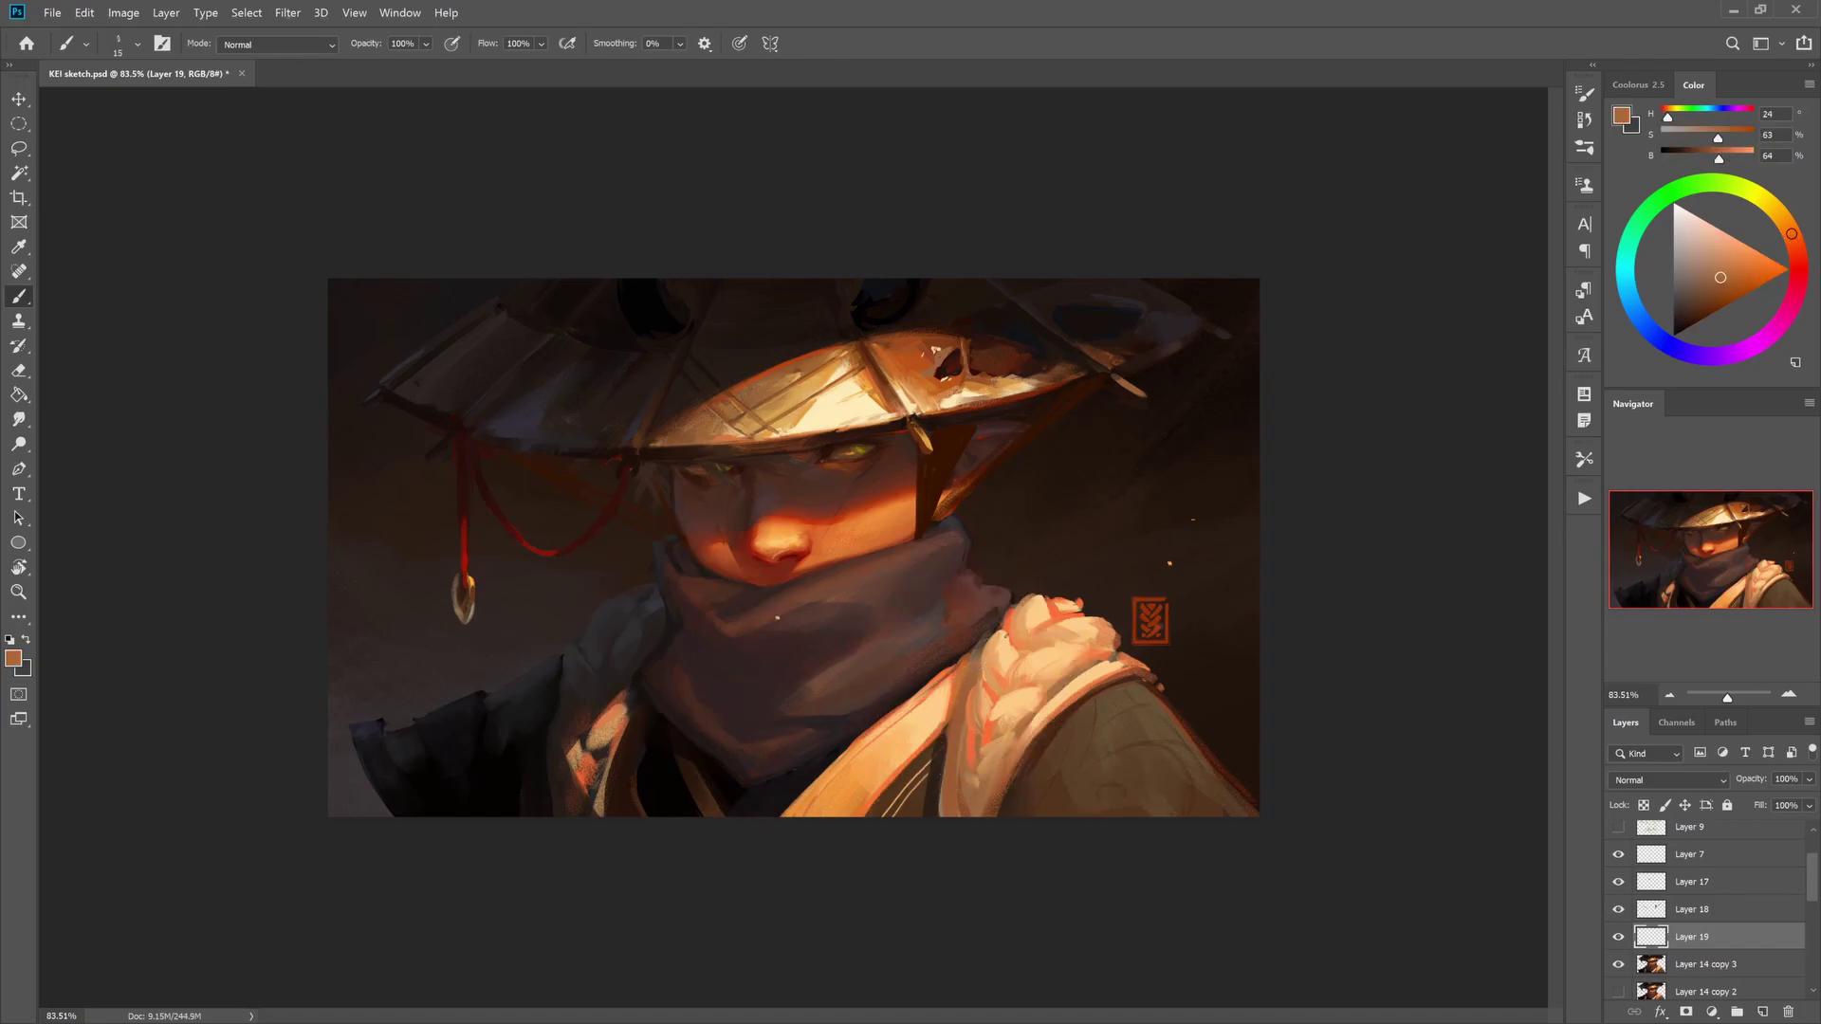
pyautogui.click(1024, 563)
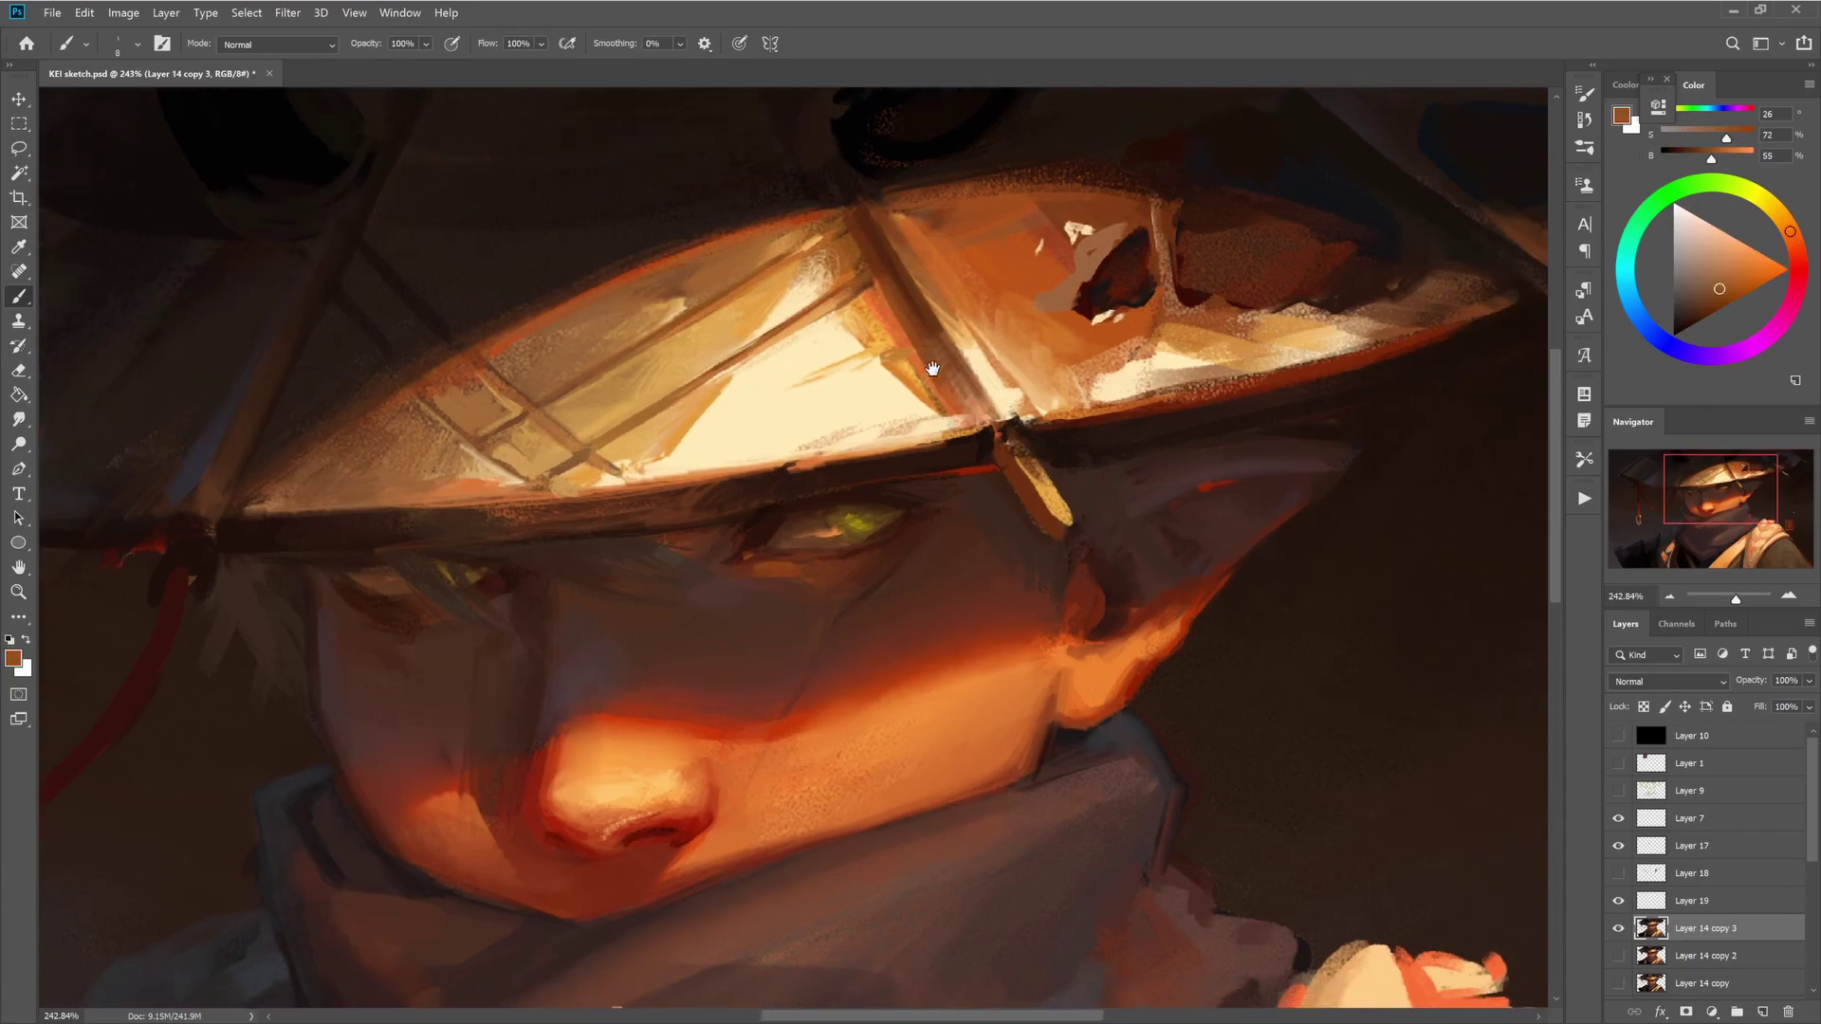
# - Refine the lit straw weave under the hat on Layer 14 copy 3 with sampled cream and bright orange
pyautogui.moveTo(968, 375); pyautogui.dragTo(855, 385)
pyautogui.keyDown('alt'); pyautogui.click(868, 346); pyautogui.keyUp('alt')
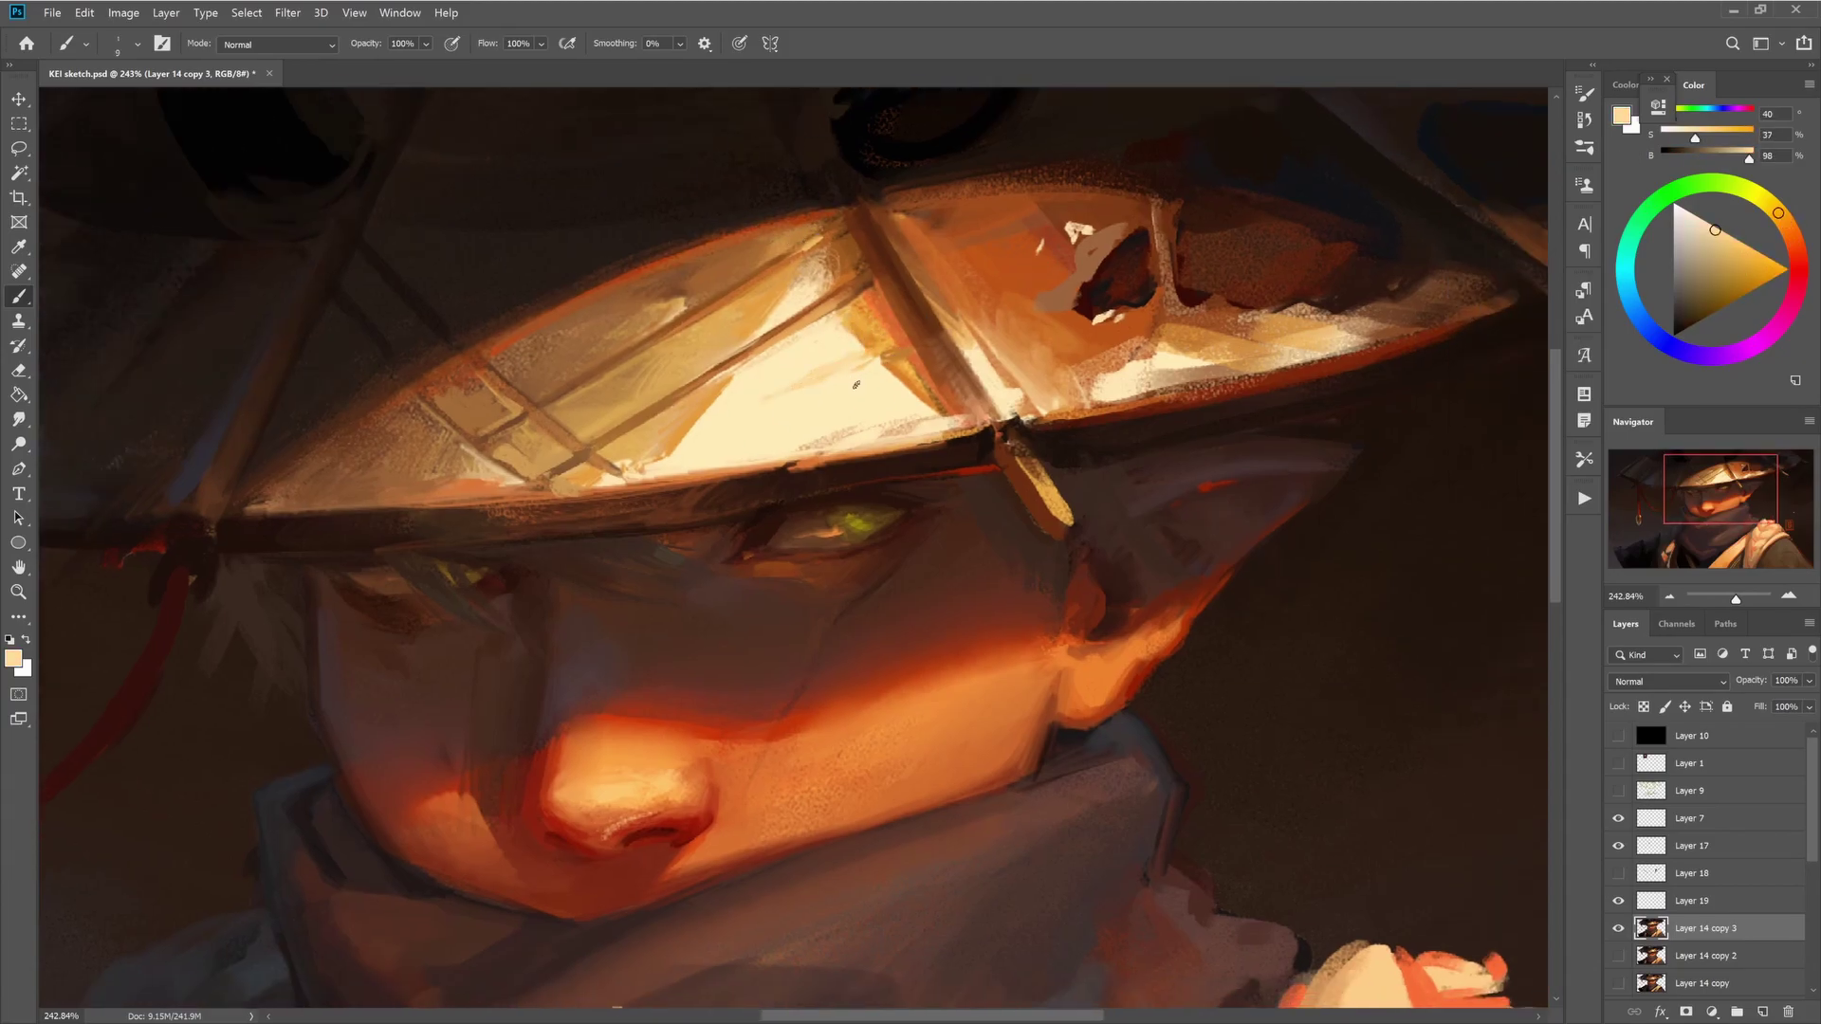
pyautogui.keyDown('alt'); pyautogui.click(844, 462); pyautogui.keyUp('alt')
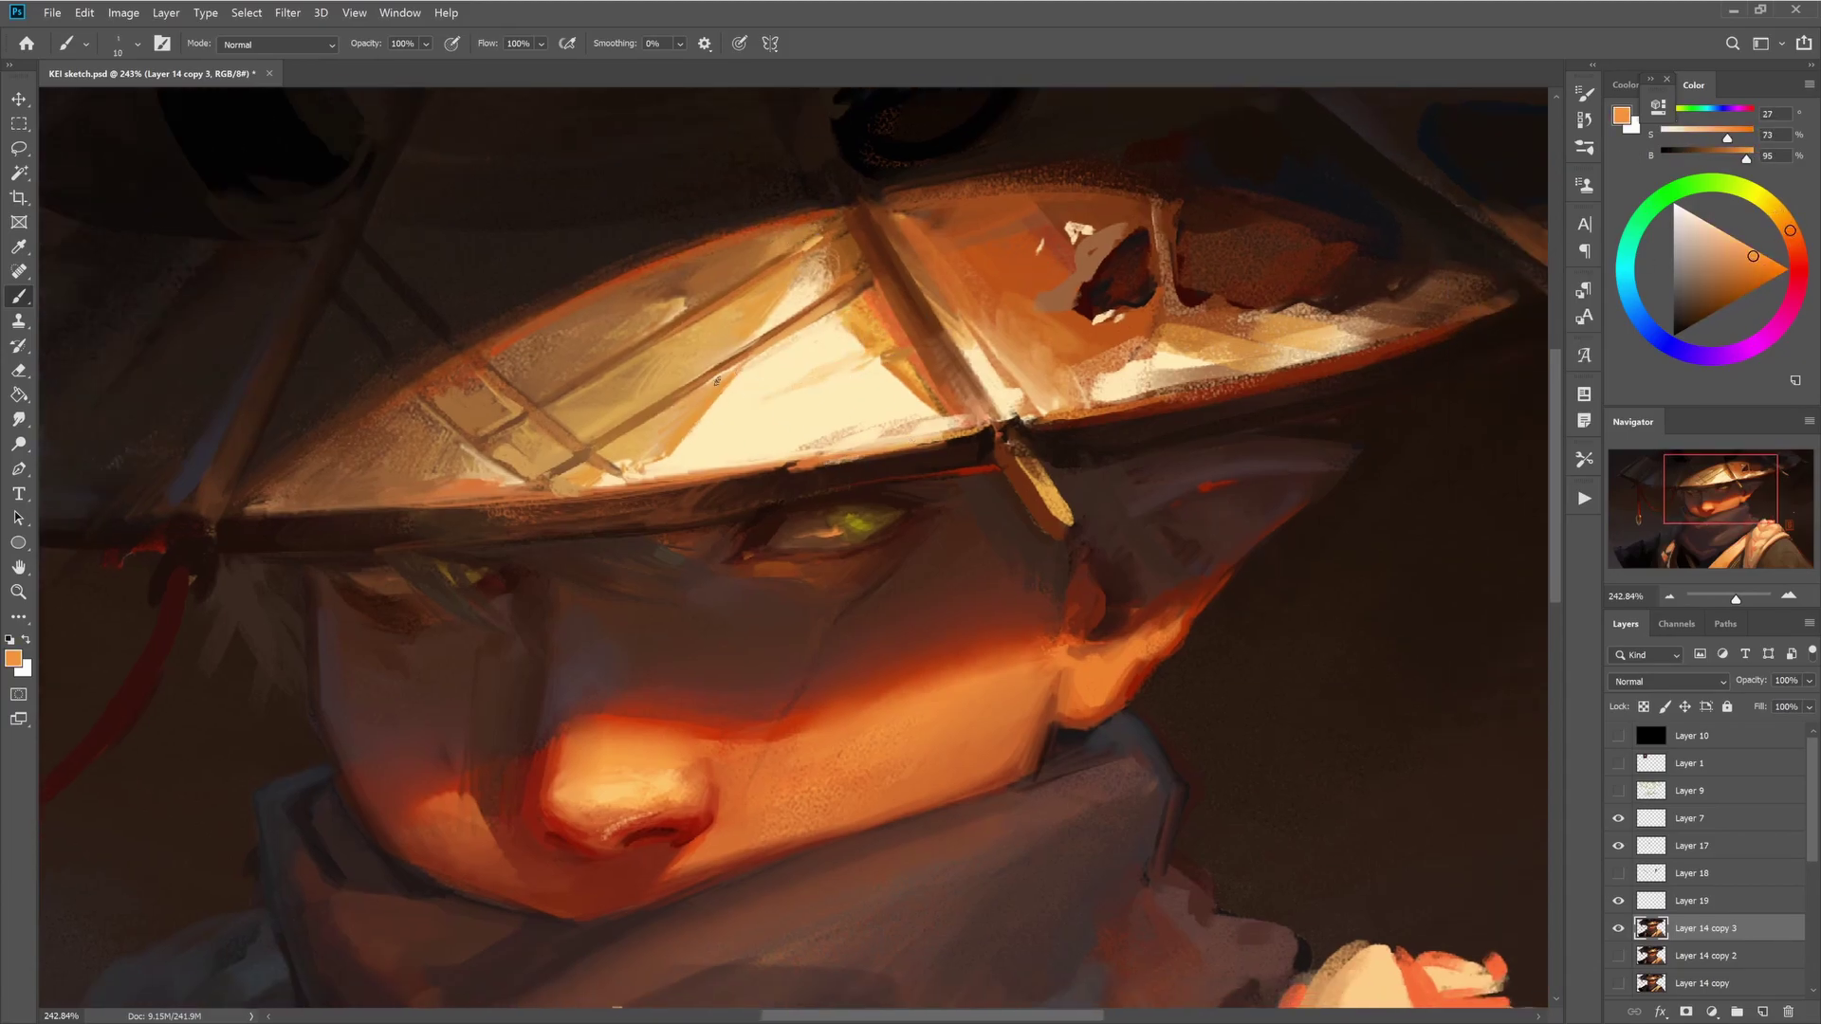
pyautogui.moveTo(705, 434); pyautogui.dragTo(866, 386)
pyautogui.press(']')
pyautogui.press(']')
pyautogui.press('[')
pyautogui.press('[')
pyautogui.scroll(-1, 866, 386)
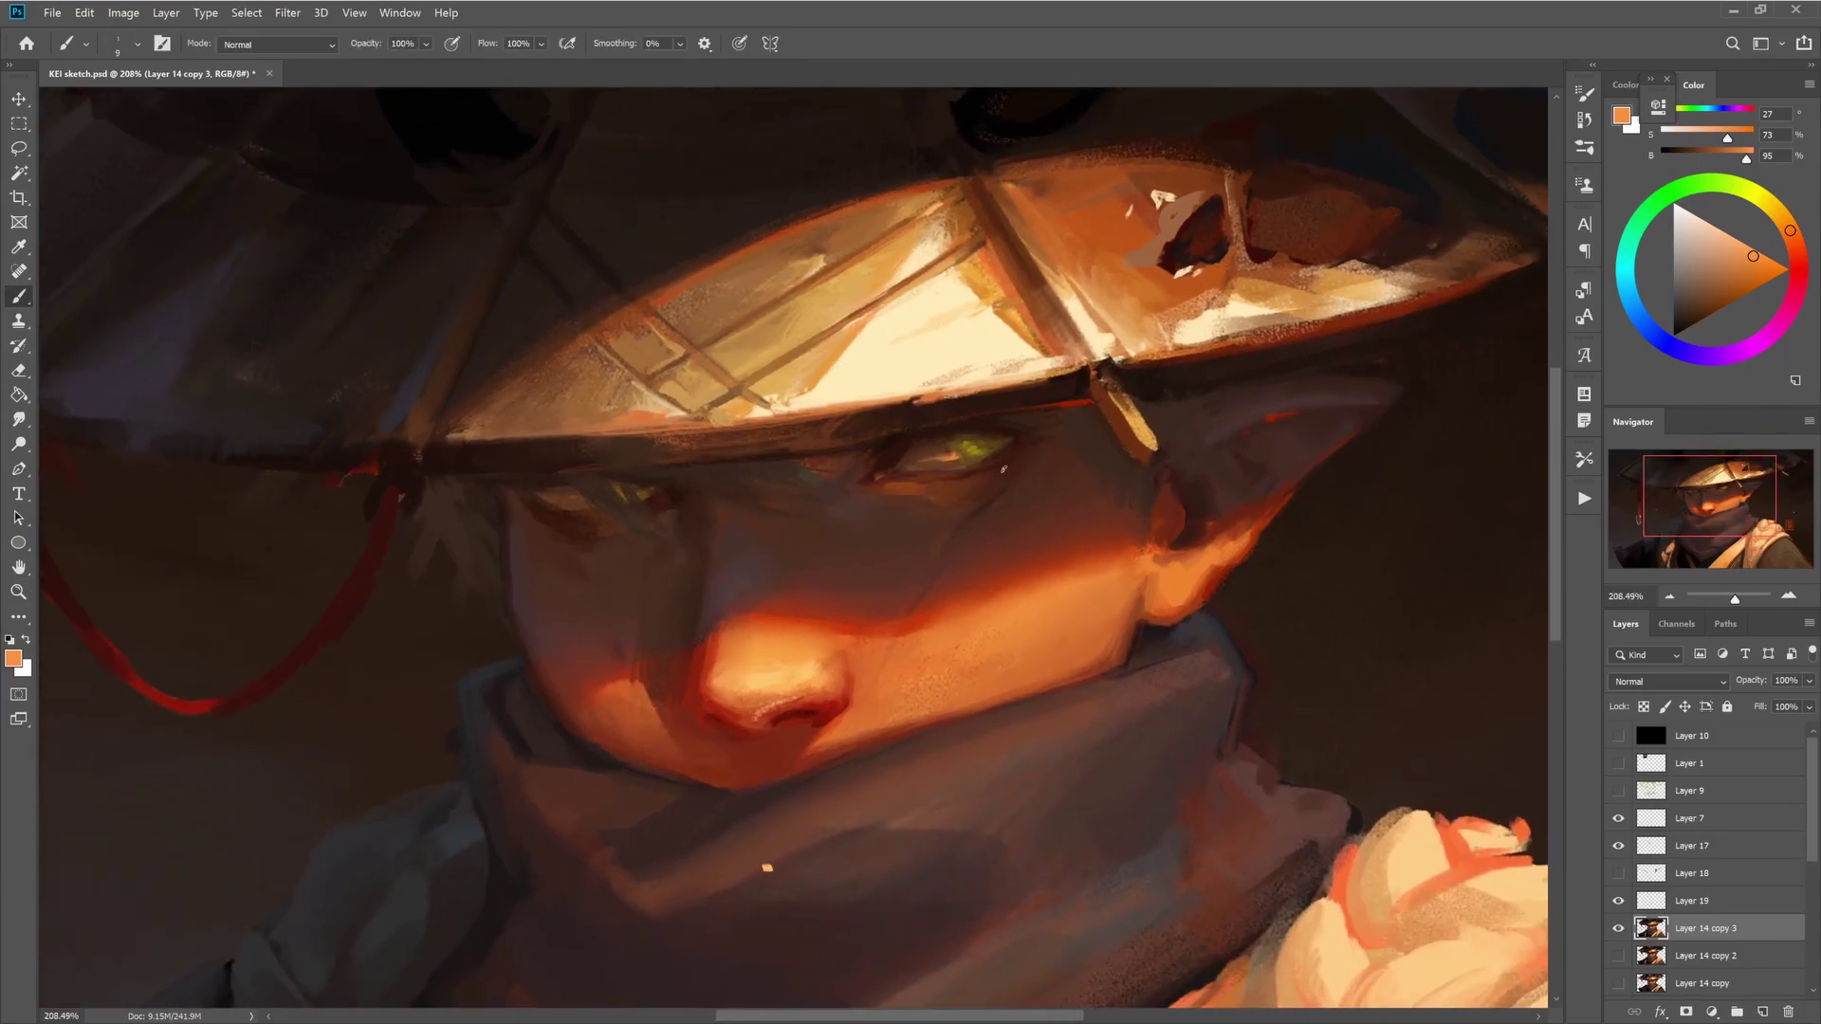
# - Rework the red-orange shadow edge across the cheek with tones sampled from the face
pyautogui.moveTo(1034, 571); pyautogui.dragTo(1018, 395)
pyautogui.keyDown('alt'); pyautogui.click(1018, 396); pyautogui.keyUp('alt')
pyautogui.press(']')
pyautogui.press(']')
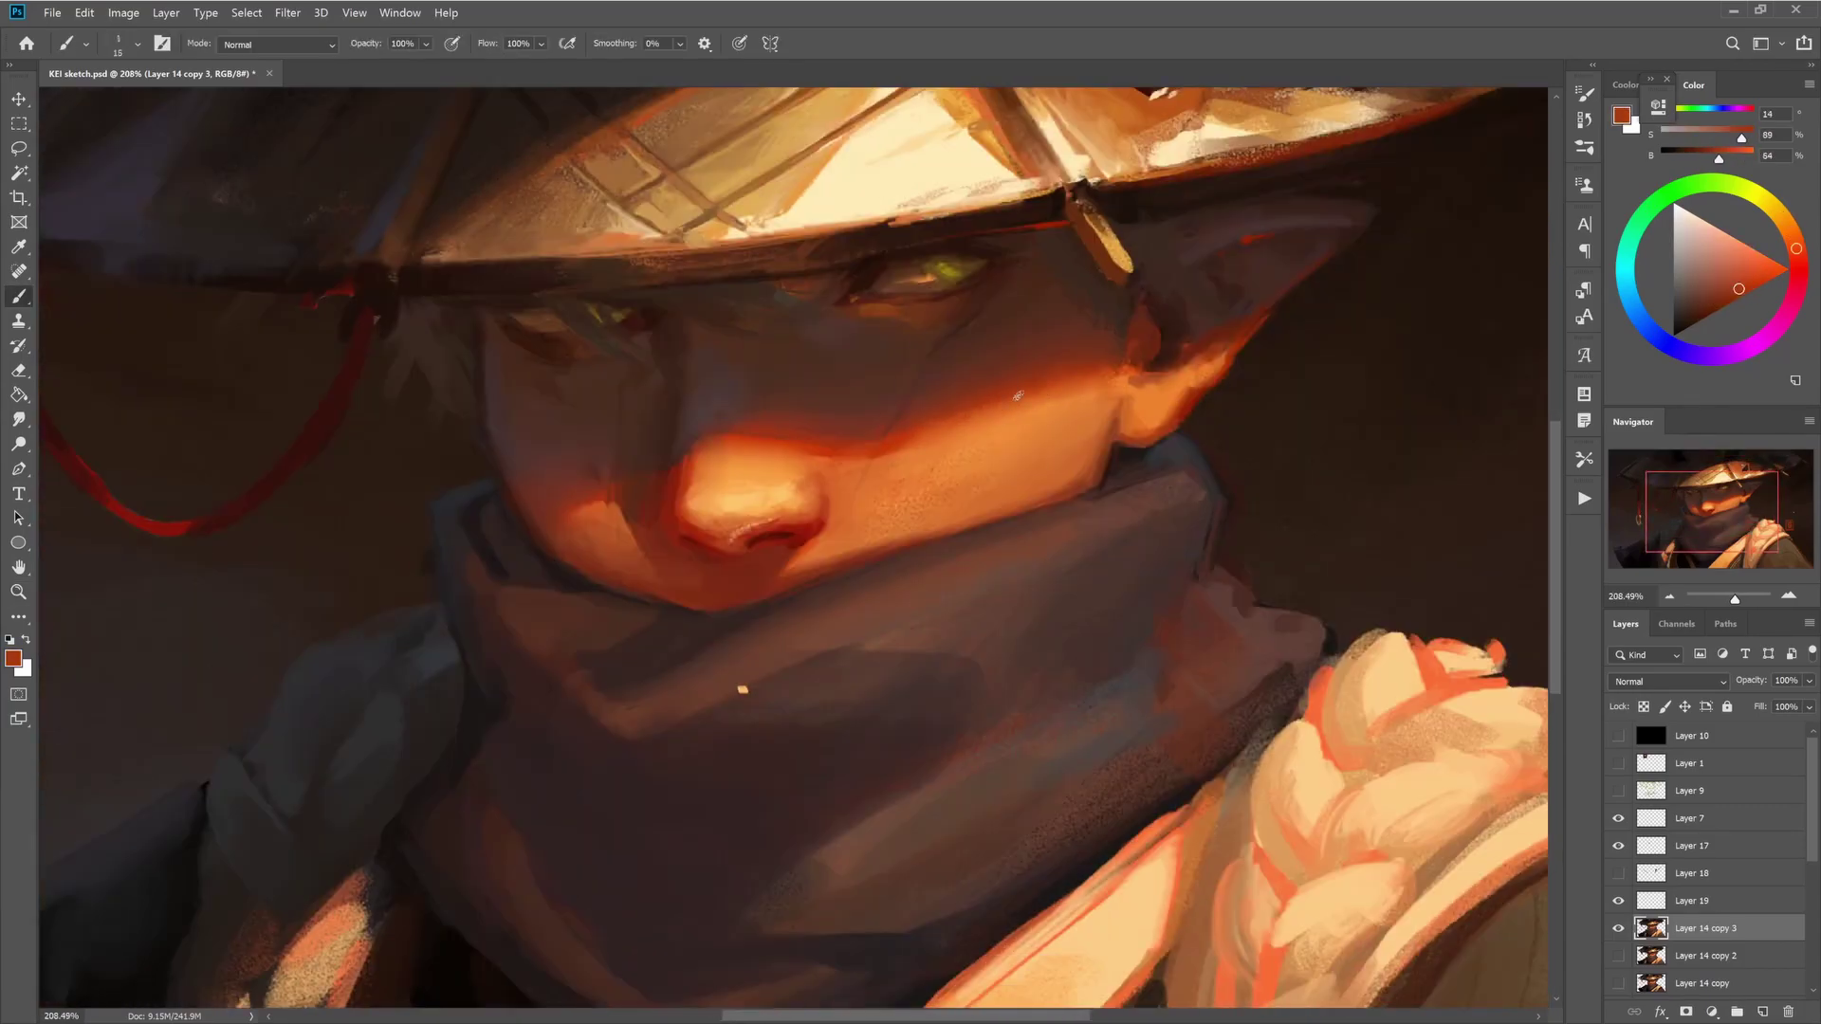
pyautogui.keyDown('alt'); pyautogui.click(1084, 452); pyautogui.keyUp('alt')
pyautogui.press(']')
pyautogui.scroll(-3, 1694, 884)
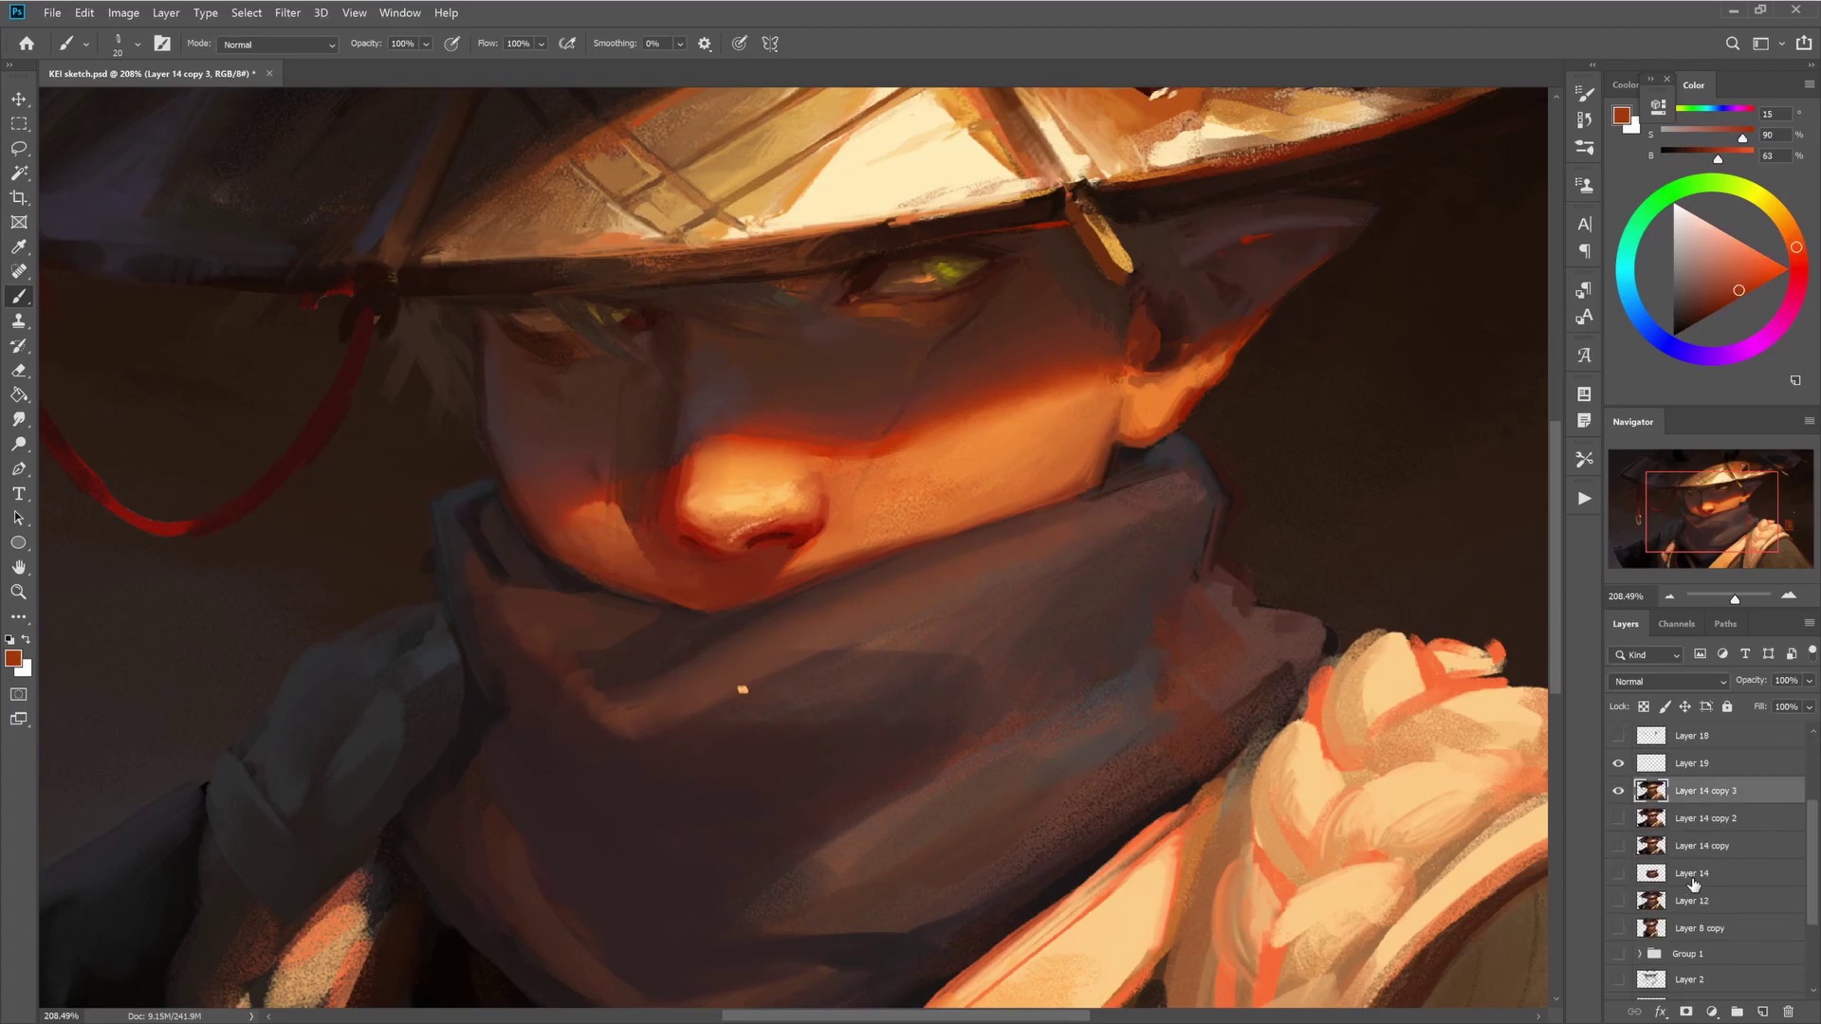
pyautogui.scroll(1, 1694, 884)
pyautogui.press('[')
pyautogui.moveTo(858, 604); pyautogui.dragTo(839, 538)
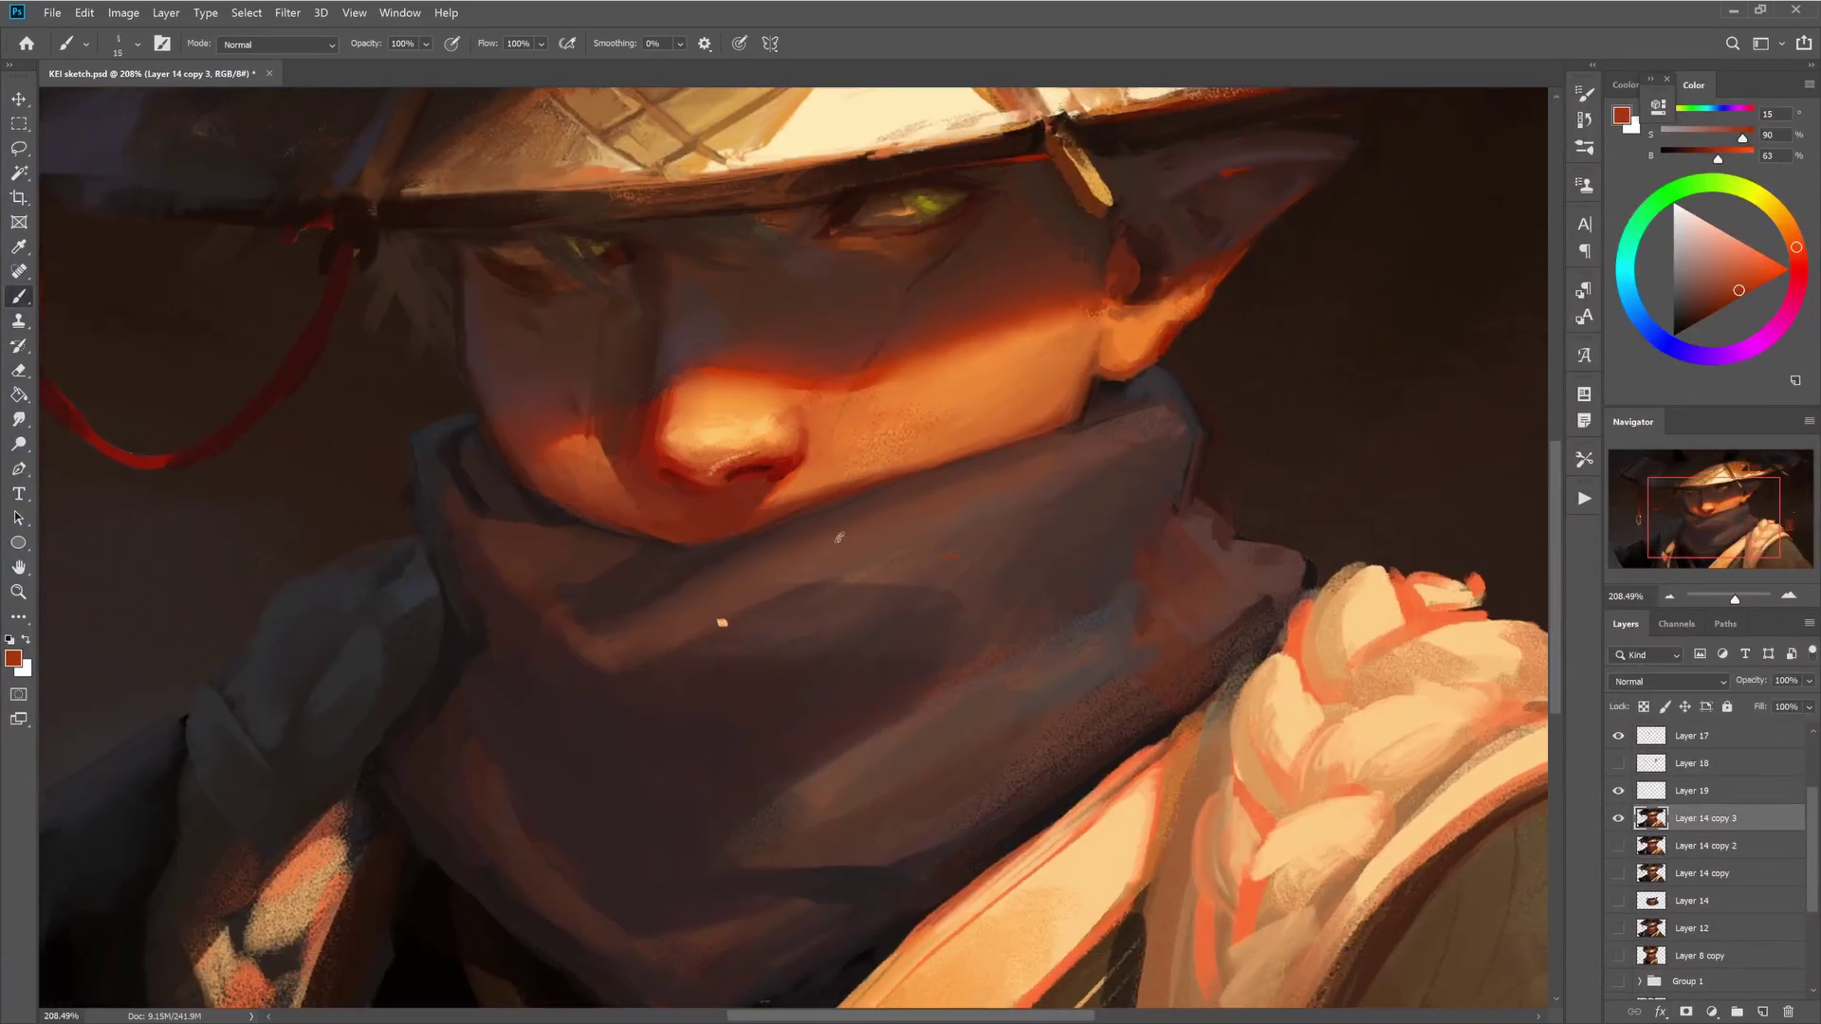
# - Refine the nose and the shadow edge around it with sampled brownish red and orange, using a smaller brush
pyautogui.keyDown('alt'); pyautogui.click(679, 467); pyautogui.keyUp('alt')
pyautogui.press('[')
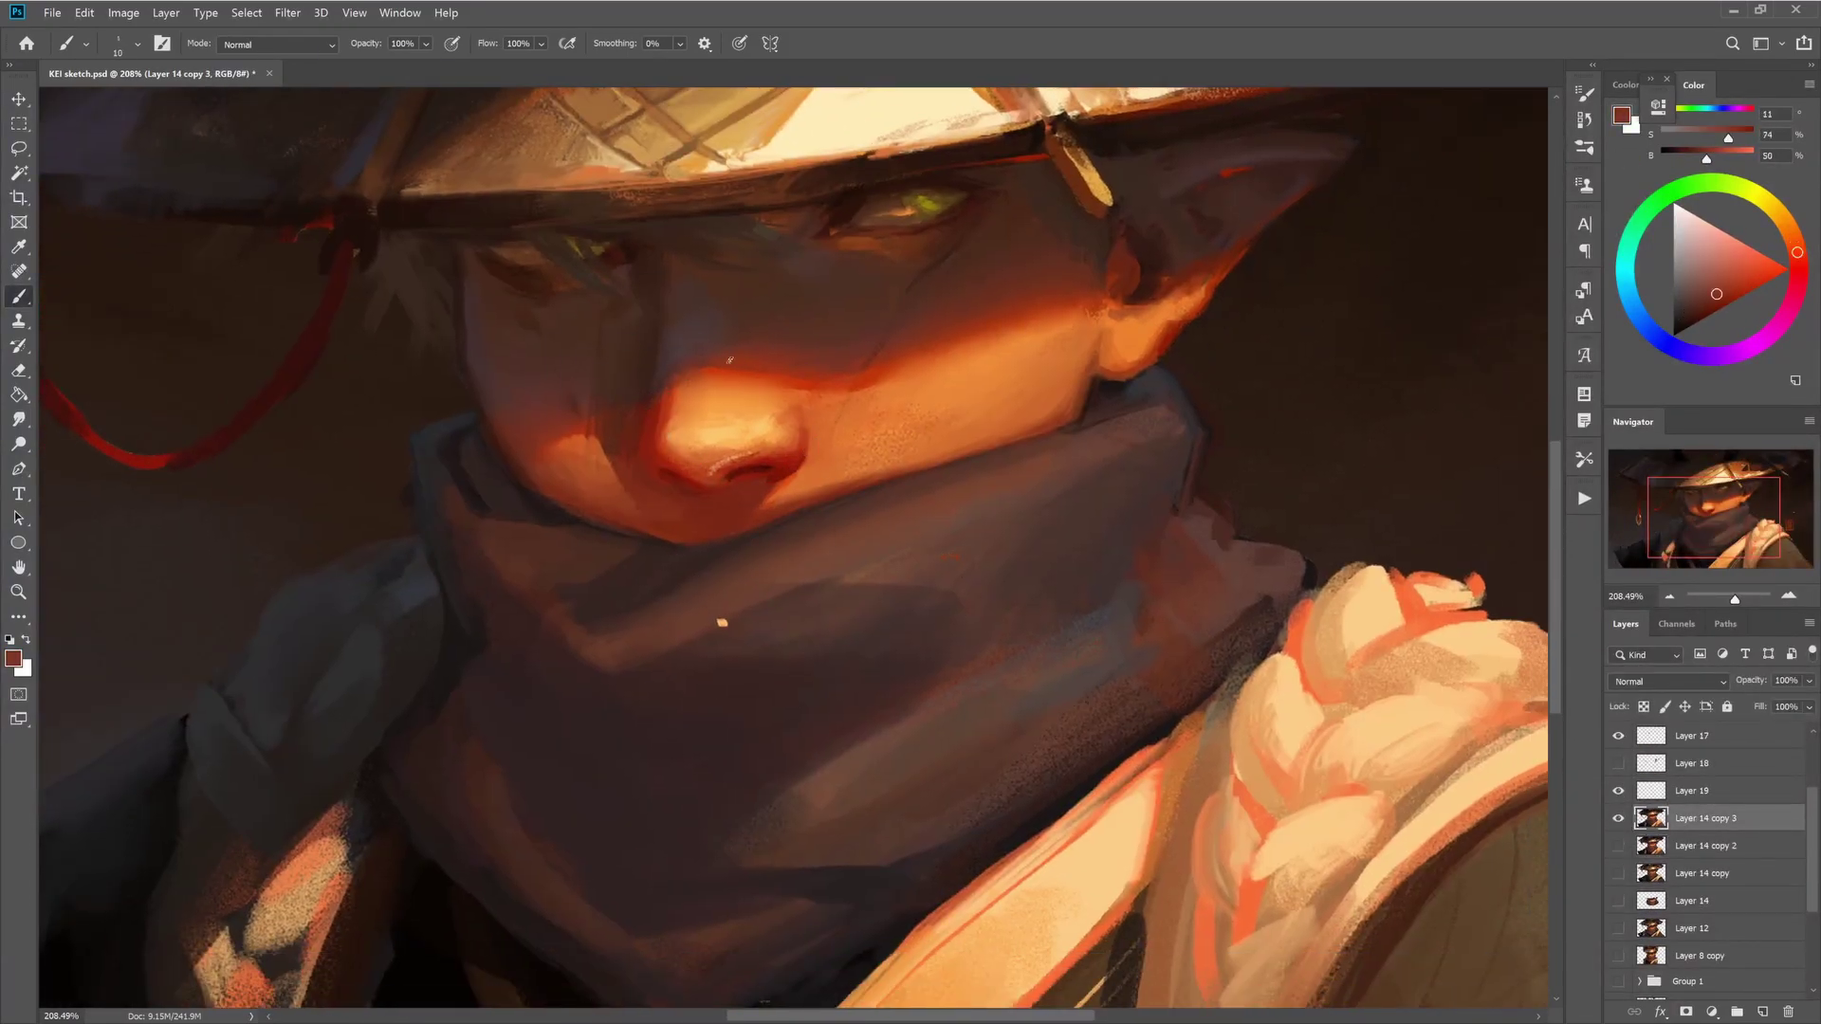
pyautogui.keyDown('alt'); pyautogui.click(673, 382); pyautogui.keyUp('alt')
pyautogui.press('[')
pyautogui.press('[')
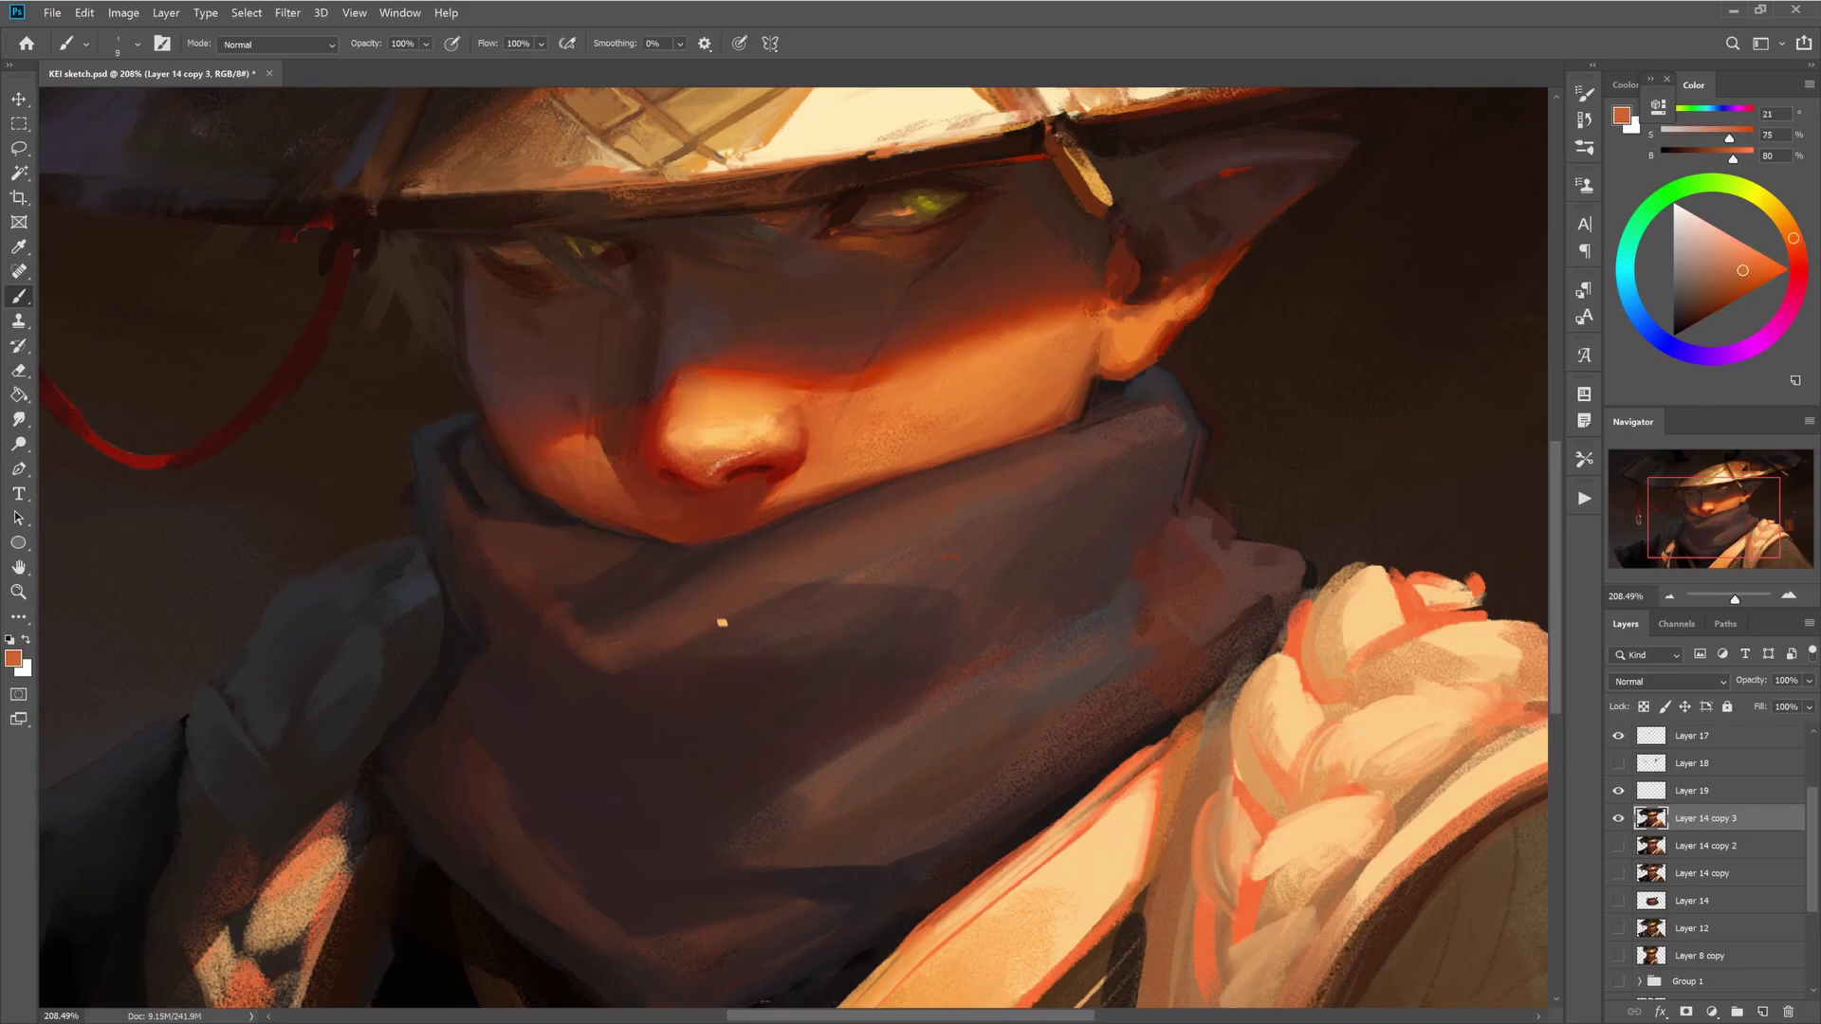
pyautogui.keyDown('alt'); pyautogui.click(780, 420); pyautogui.keyUp('alt')
pyautogui.keyDown('alt'); pyautogui.click(854, 386); pyautogui.keyUp('alt')
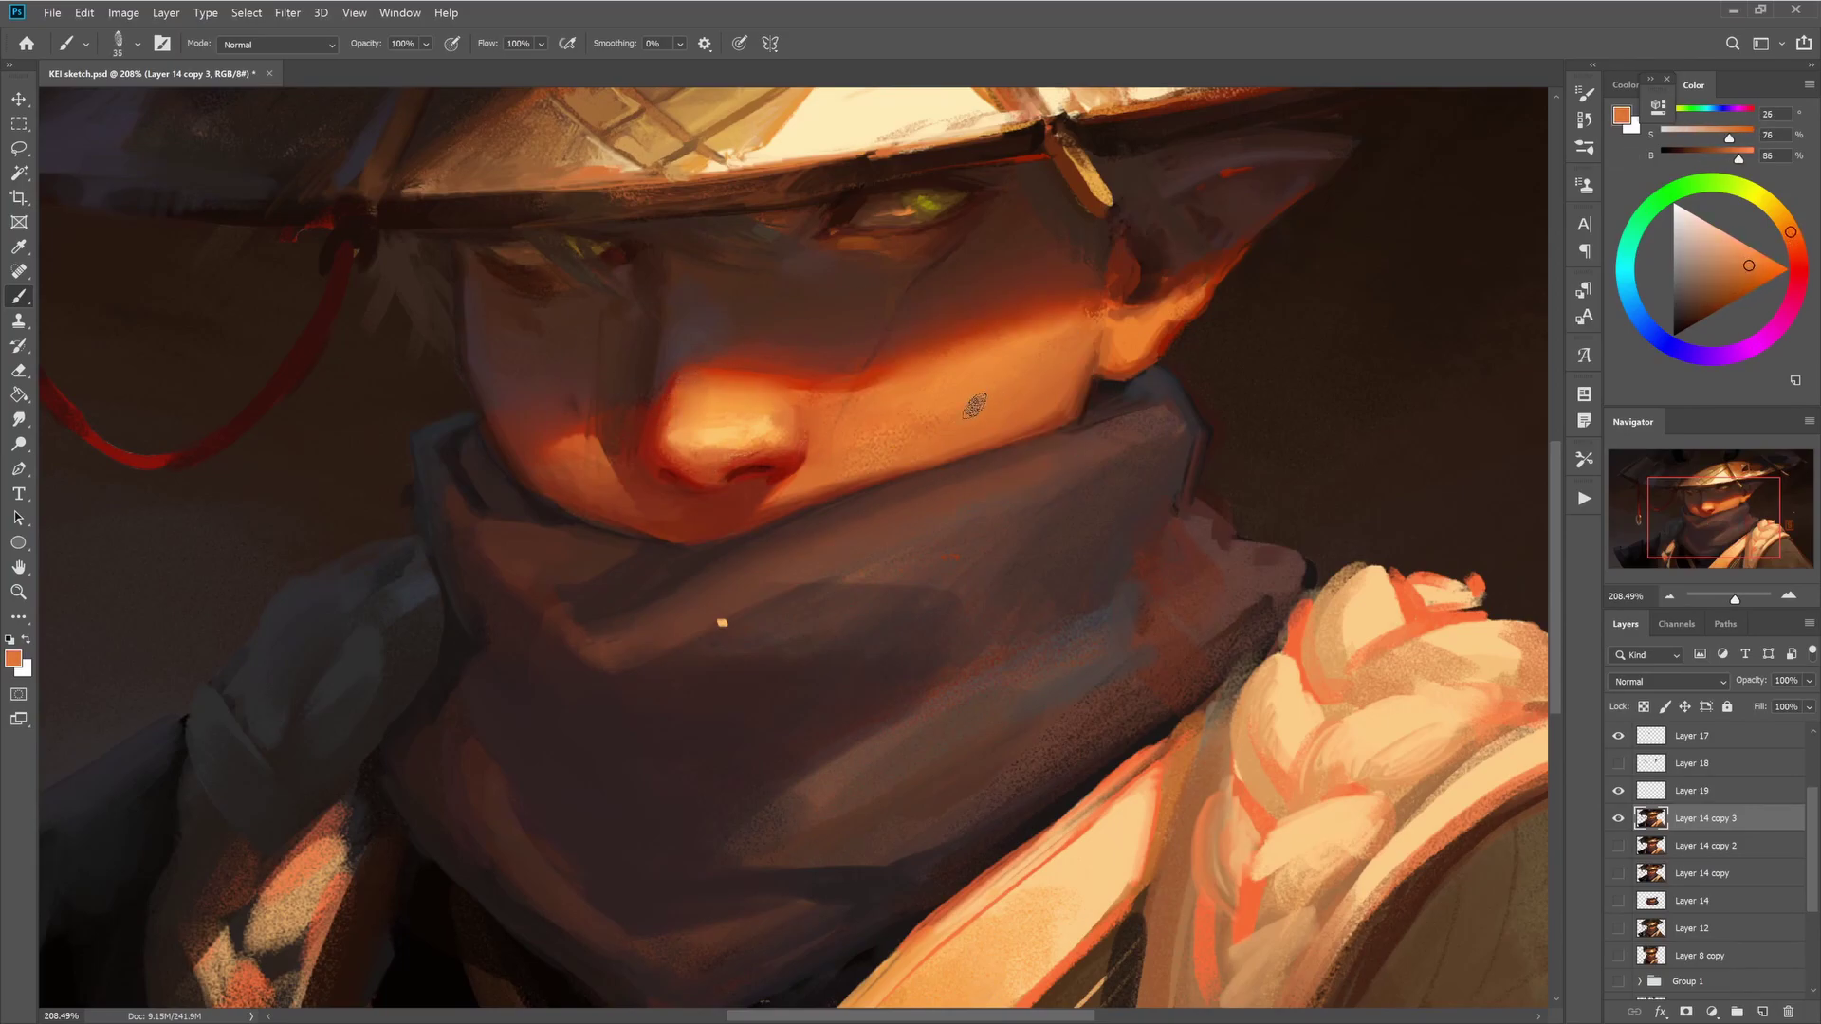
# - Smooth the lit cheek with a large brush and touch up the far side of the face with a small one
pyautogui.press(']')
pyautogui.press(']')
pyautogui.press(']')
pyautogui.press(']')
pyautogui.press(']')
pyautogui.press(']')
pyautogui.keyDown('alt'); pyautogui.click(569, 459); pyautogui.keyUp('alt')
pyautogui.press('[')
pyautogui.press('[')
pyautogui.press('[')
pyautogui.press('[')
pyautogui.press('[')
pyautogui.press('[')
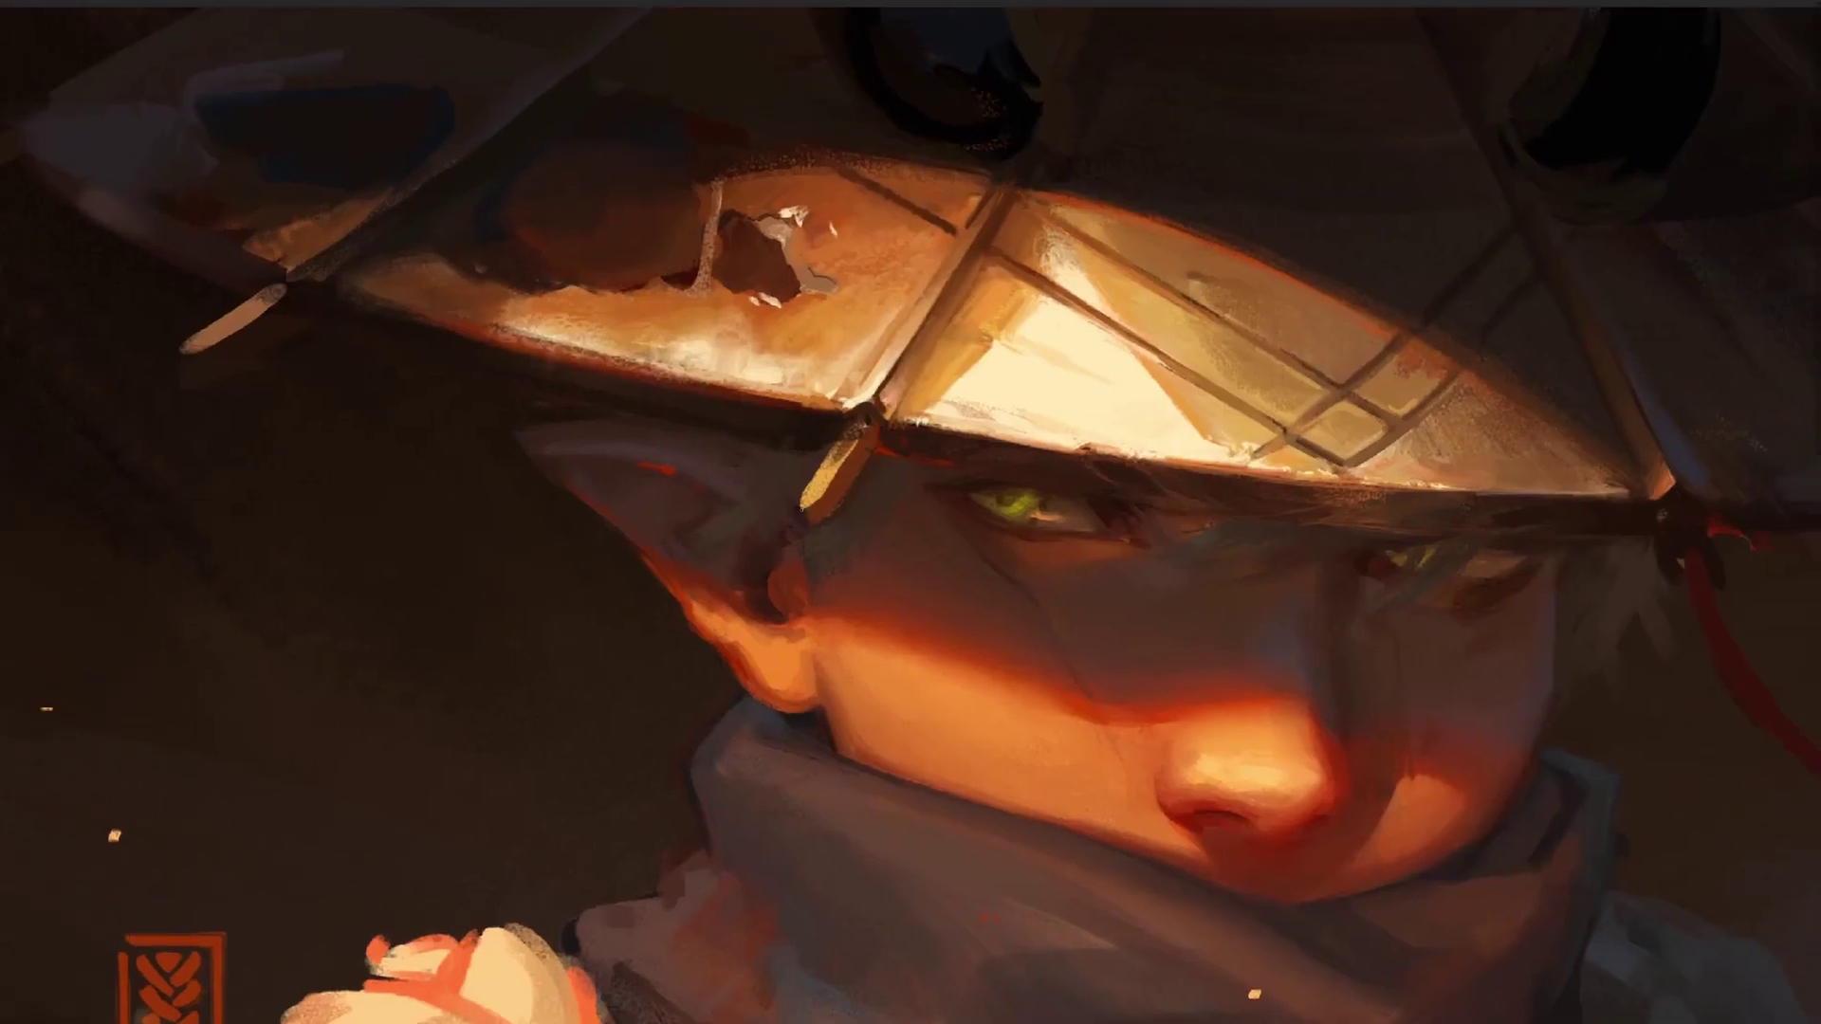
# - Sharpen the wooden peg above the ear and define the hat's shaded panels and torn brim
pyautogui.moveTo(853, 436); pyautogui.dragTo(814, 510)
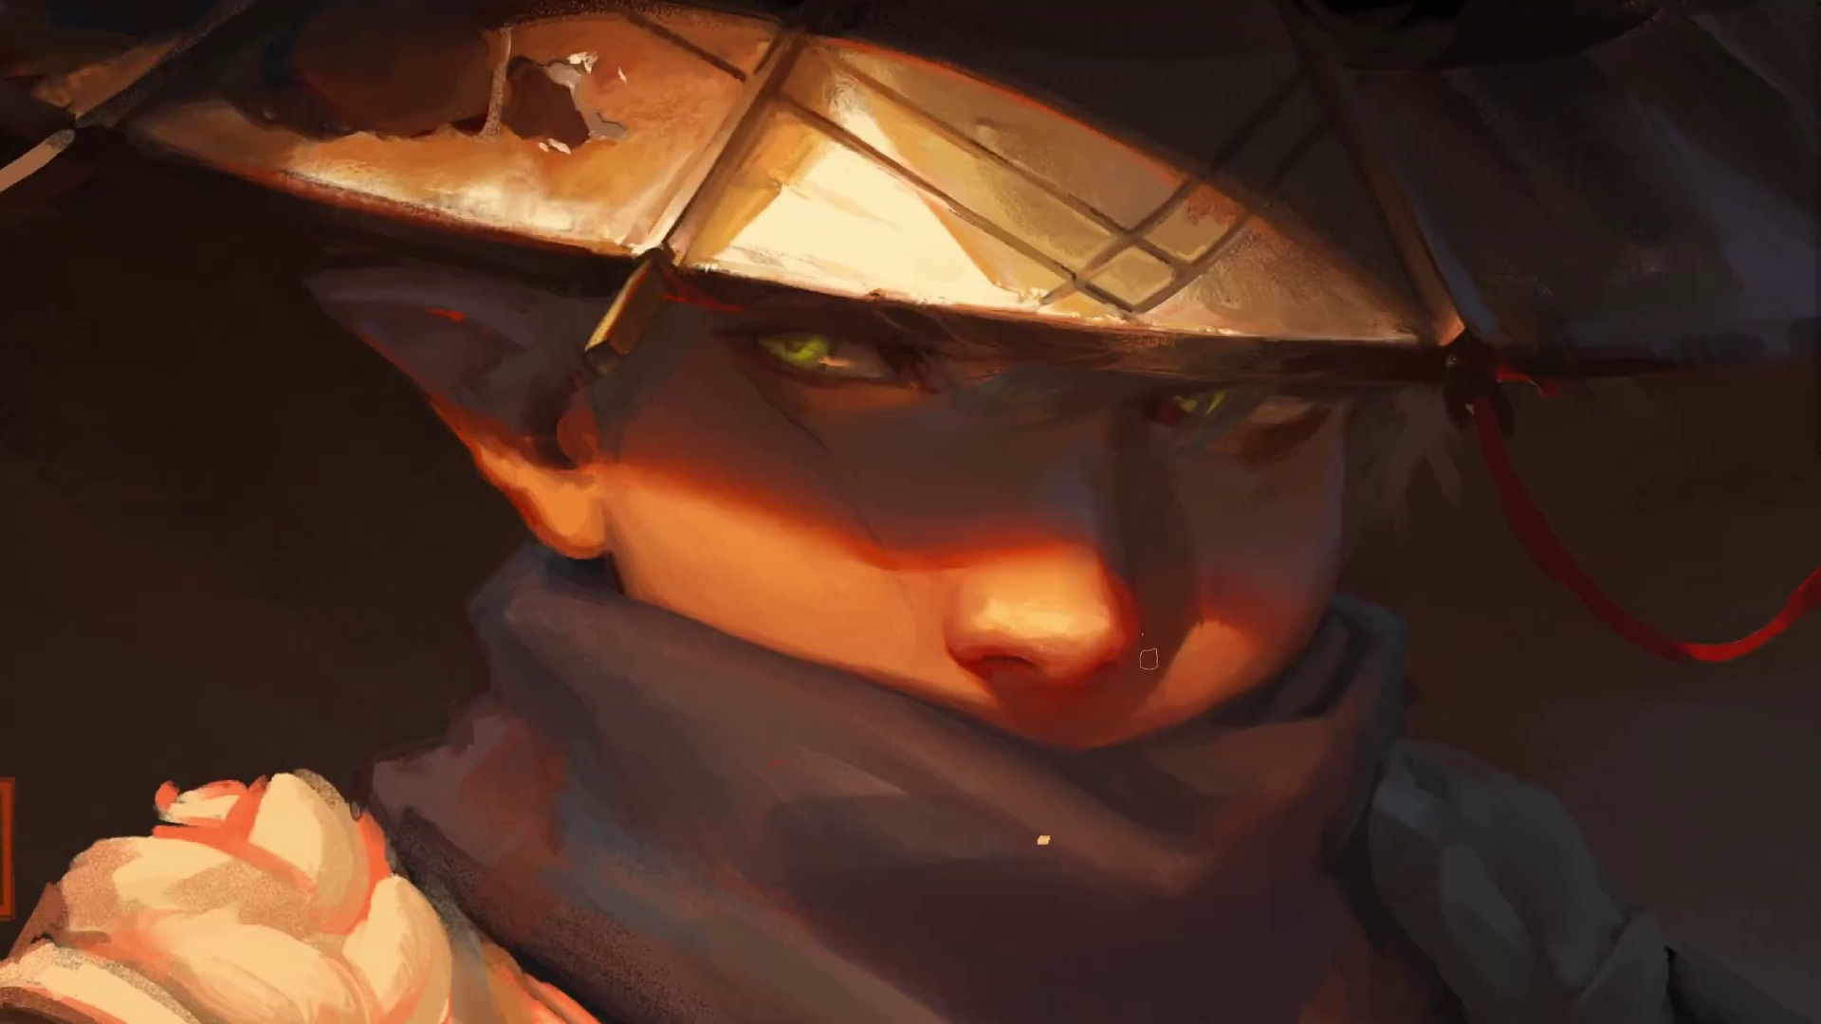
pyautogui.hotkey('ctrl', '-')
pyautogui.hotkey('ctrl', '-')
pyautogui.hotkey('ctrl', '-')
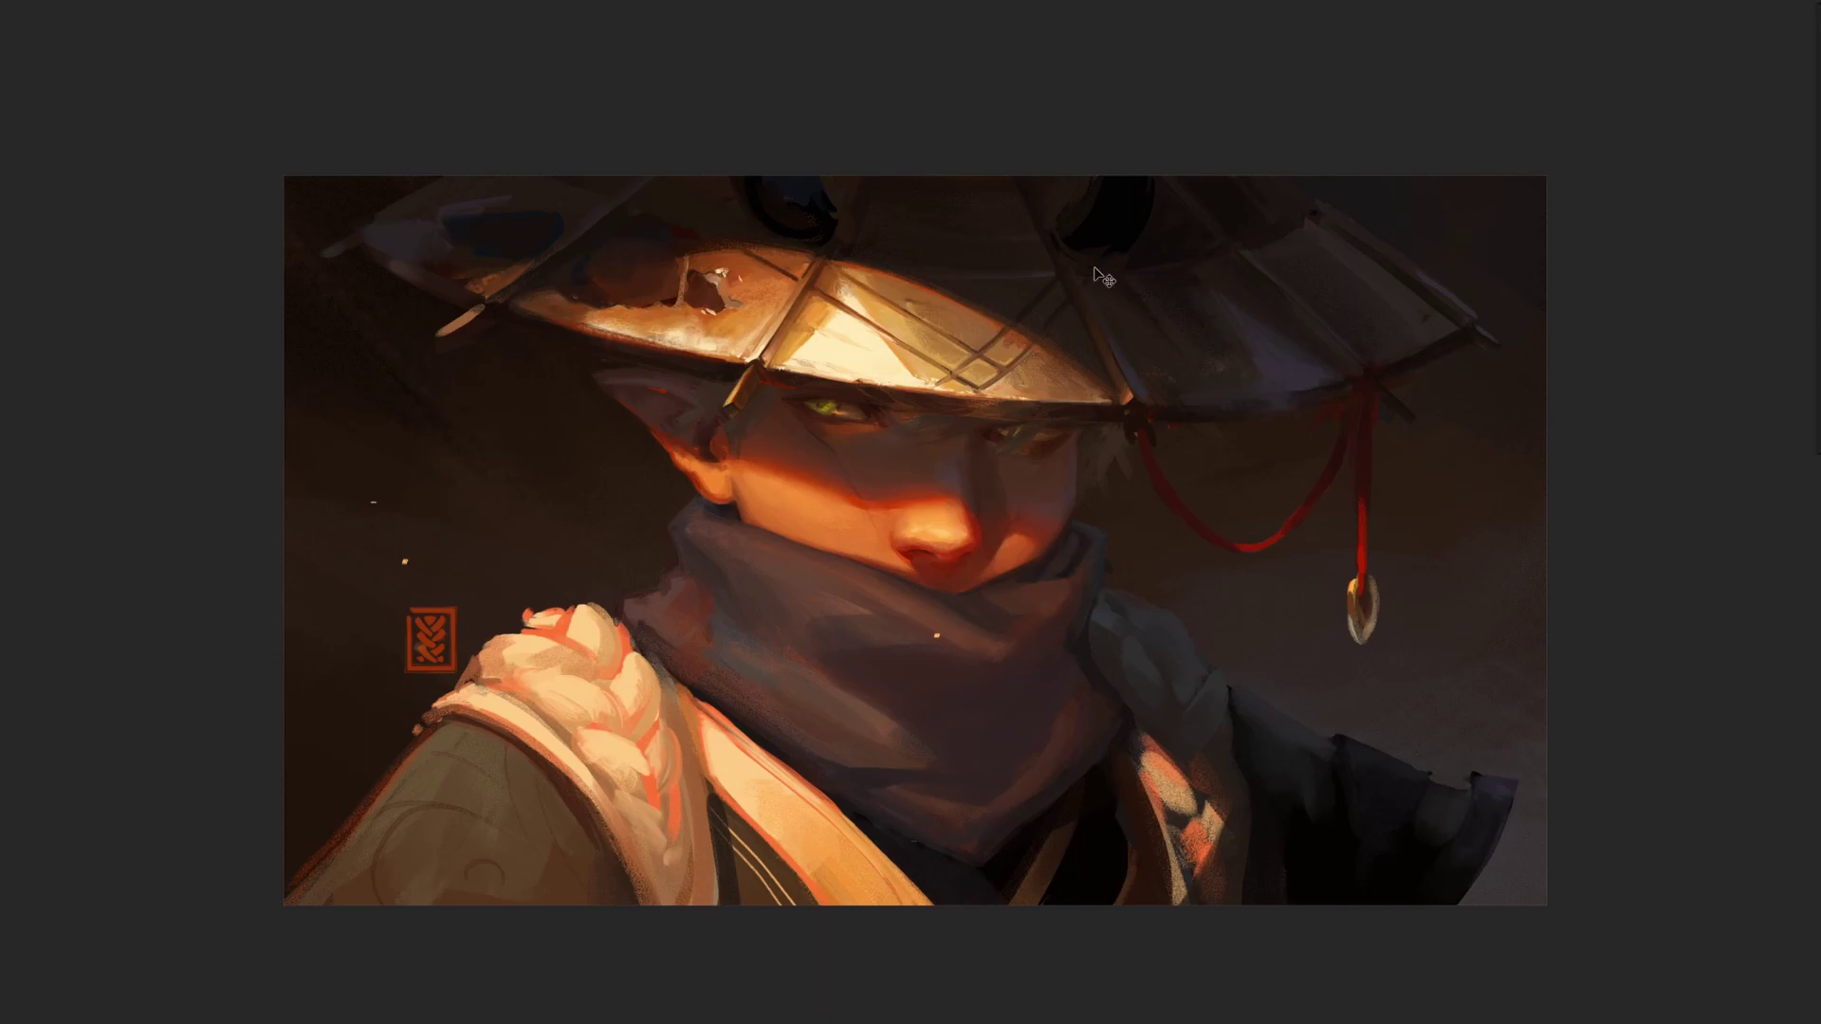
pyautogui.moveTo(1282, 224); pyautogui.dragTo(1333, 237)
pyautogui.moveTo(568, 304); pyautogui.dragTo(607, 296)
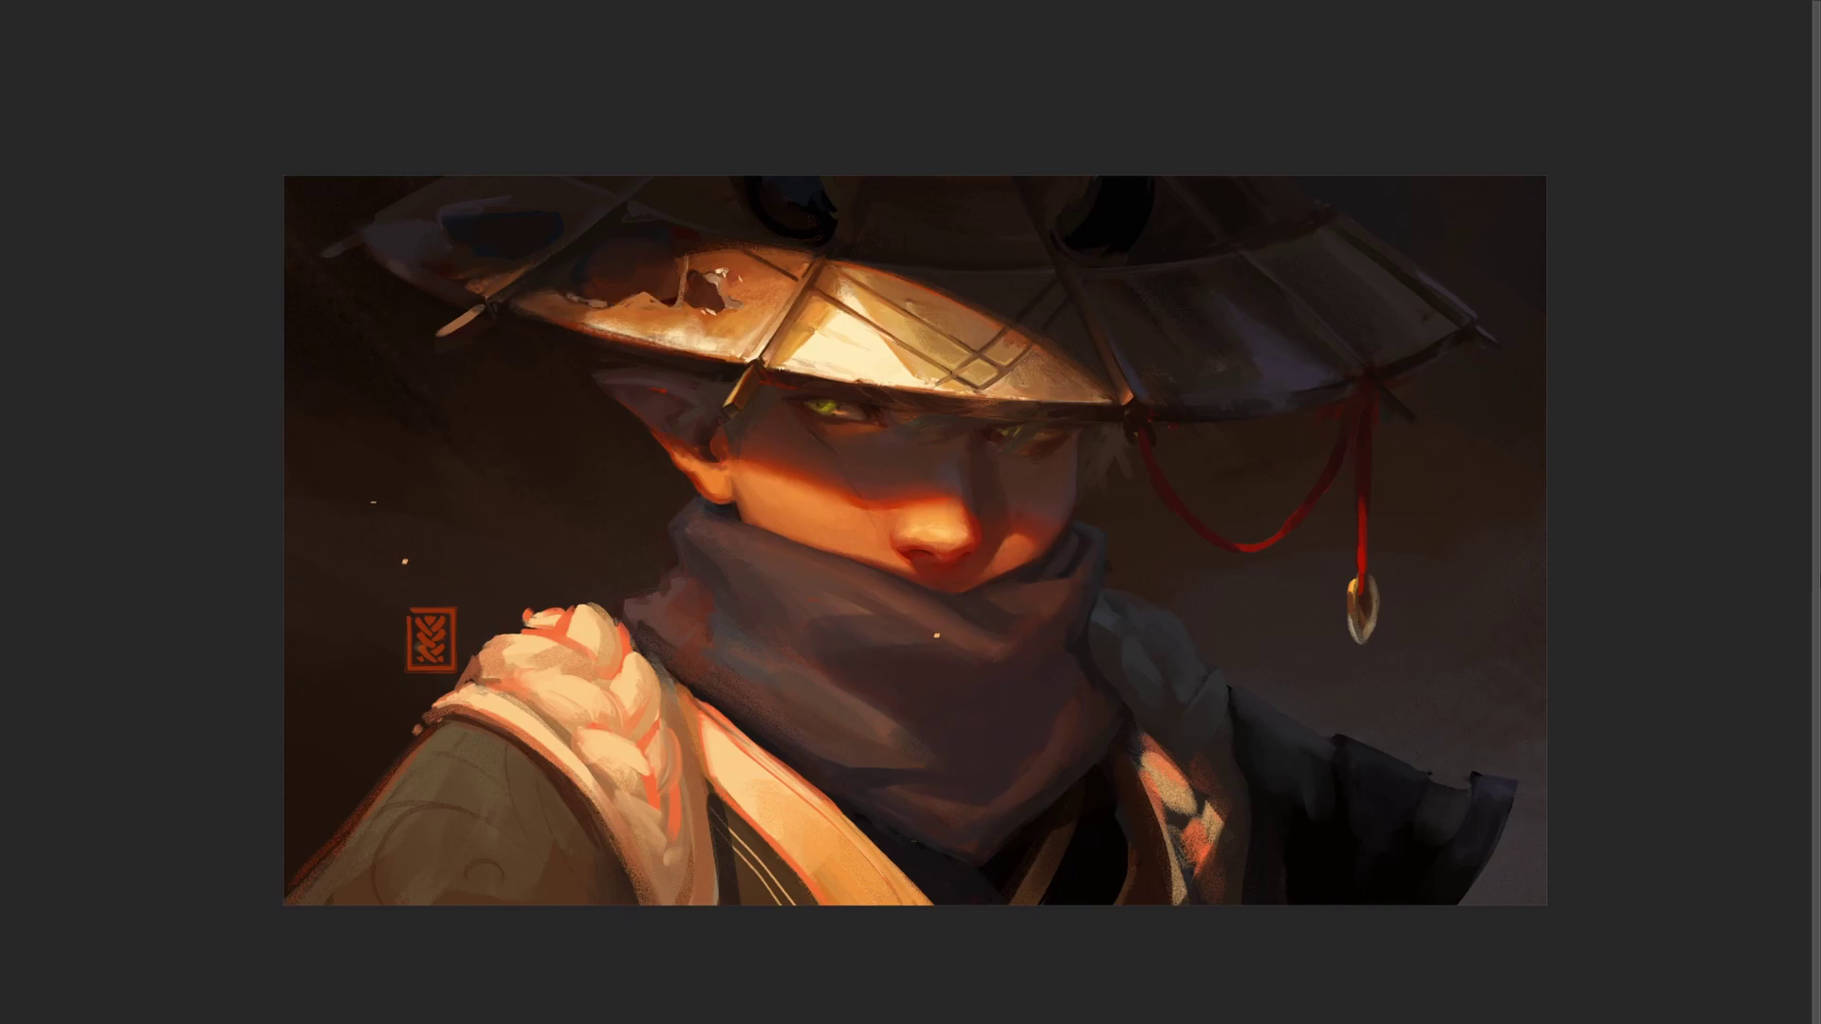
# - Repaint the hanging pendant as a gold ring and refine the braids on both shoulders
pyautogui.moveTo(1436, 325); pyautogui.dragTo(1403, 208)
pyautogui.moveTo(685, 678)
pyautogui.mouseDown()
pyautogui.moveTo(654, 580)
pyautogui.moveTo(692, 607)
pyautogui.mouseUp()
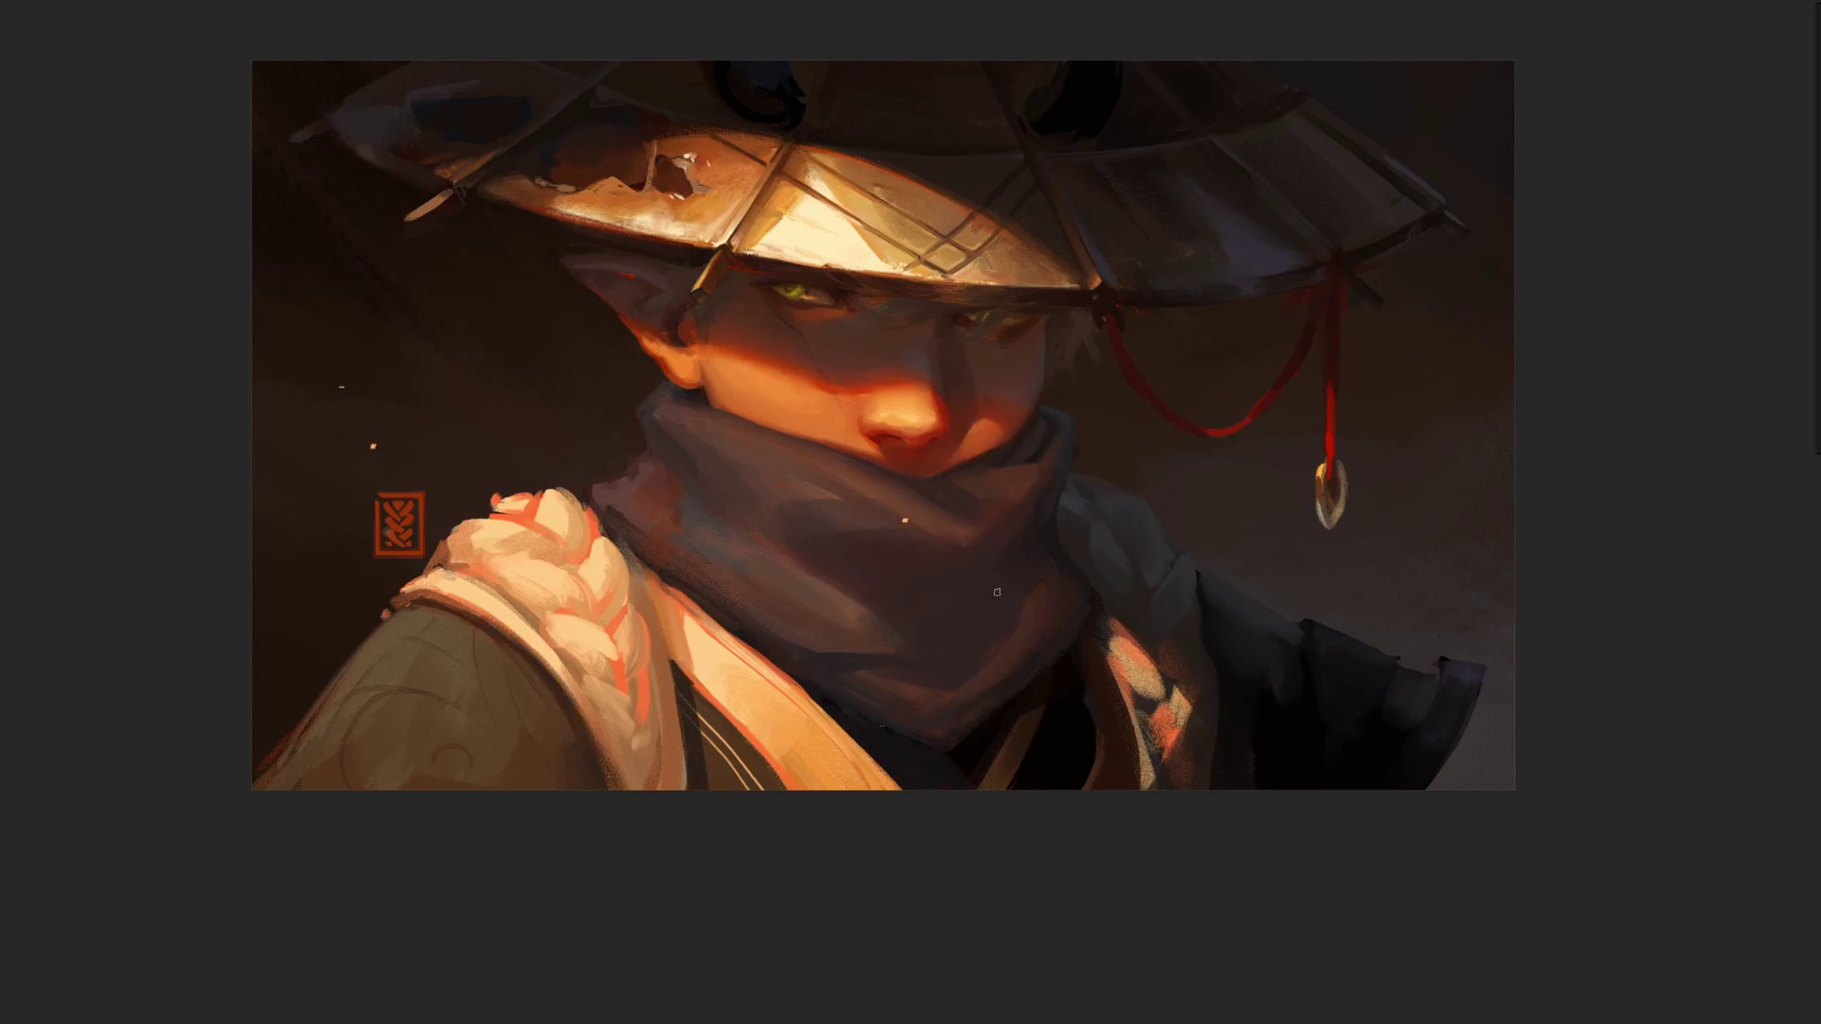
pyautogui.moveTo(1332, 469)
pyautogui.mouseDown()
pyautogui.moveTo(1339, 493)
pyautogui.moveTo(1319, 486)
pyautogui.moveTo(1324, 465)
pyautogui.moveTo(1320, 497)
pyautogui.moveTo(1340, 488)
pyautogui.mouseUp()
pyautogui.moveTo(484, 520)
pyautogui.mouseDown()
pyautogui.moveTo(520, 513)
pyautogui.moveTo(536, 545)
pyautogui.moveTo(588, 517)
pyautogui.moveTo(593, 616)
pyautogui.mouseUp()
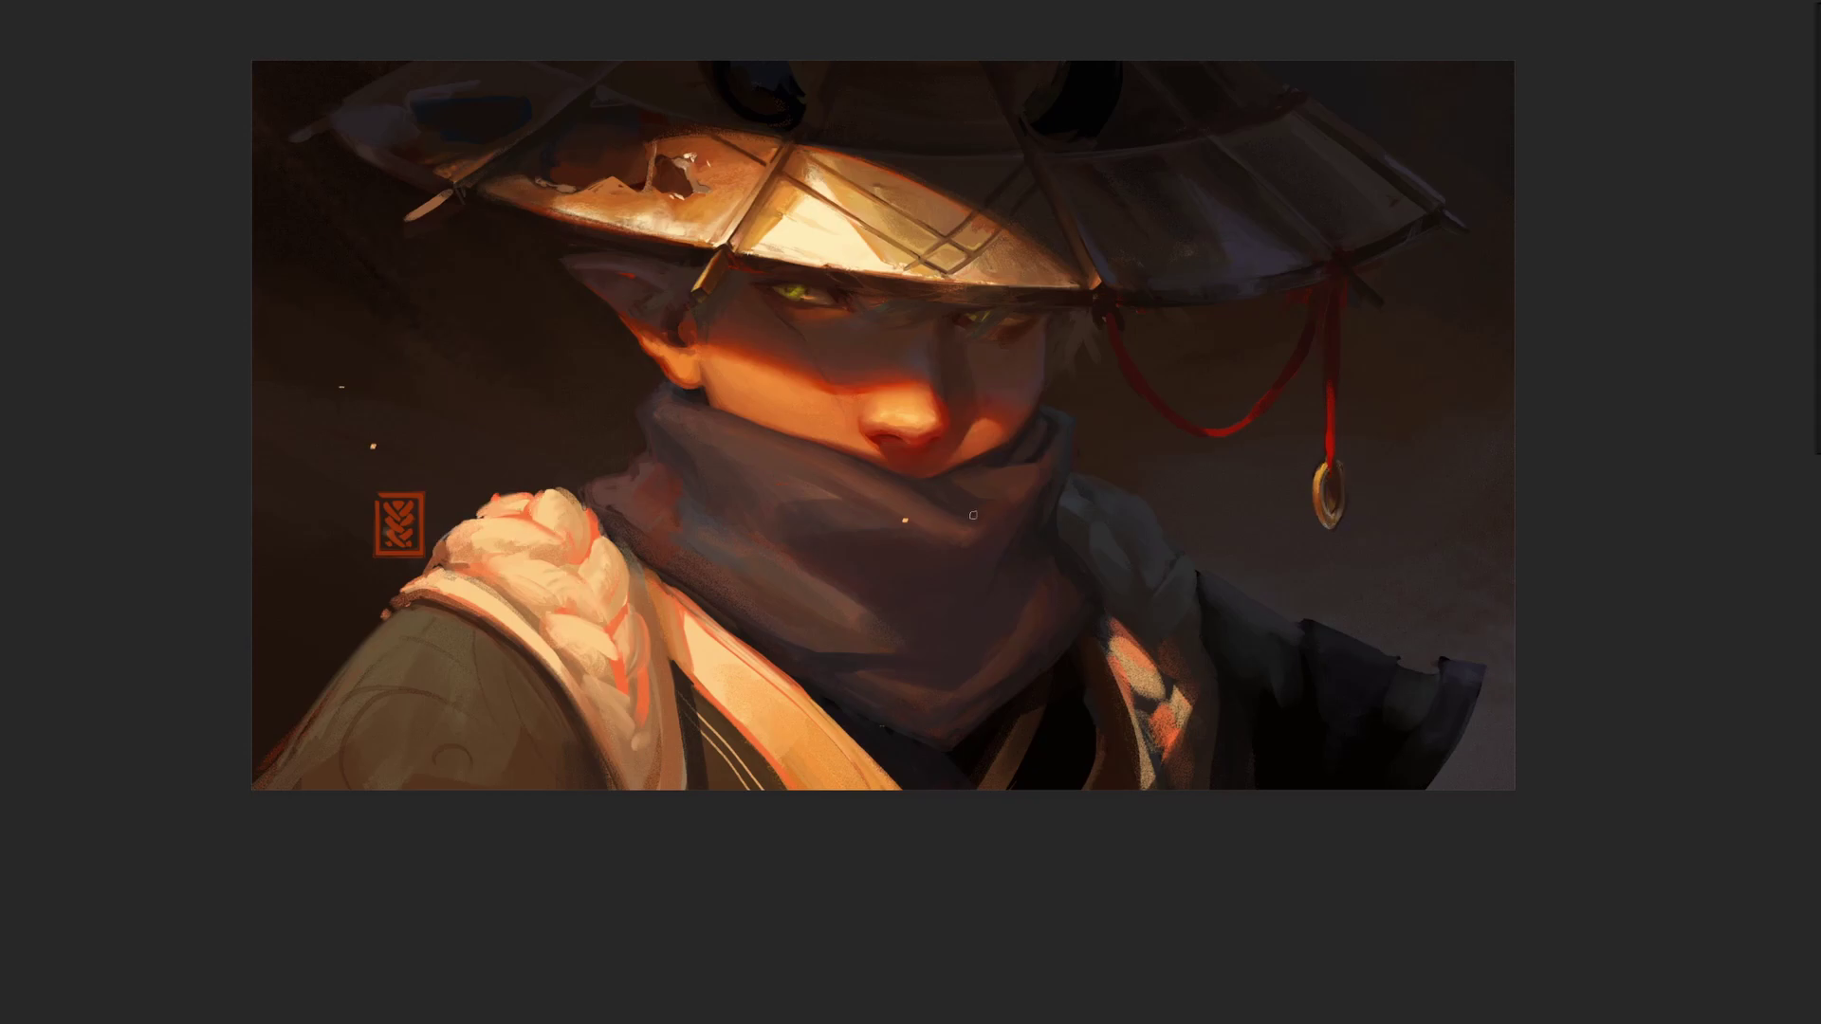
pyautogui.moveTo(1117, 628)
pyautogui.mouseDown()
pyautogui.moveTo(1109, 656)
pyautogui.moveTo(1152, 702)
pyautogui.moveTo(1167, 758)
pyautogui.mouseUp()
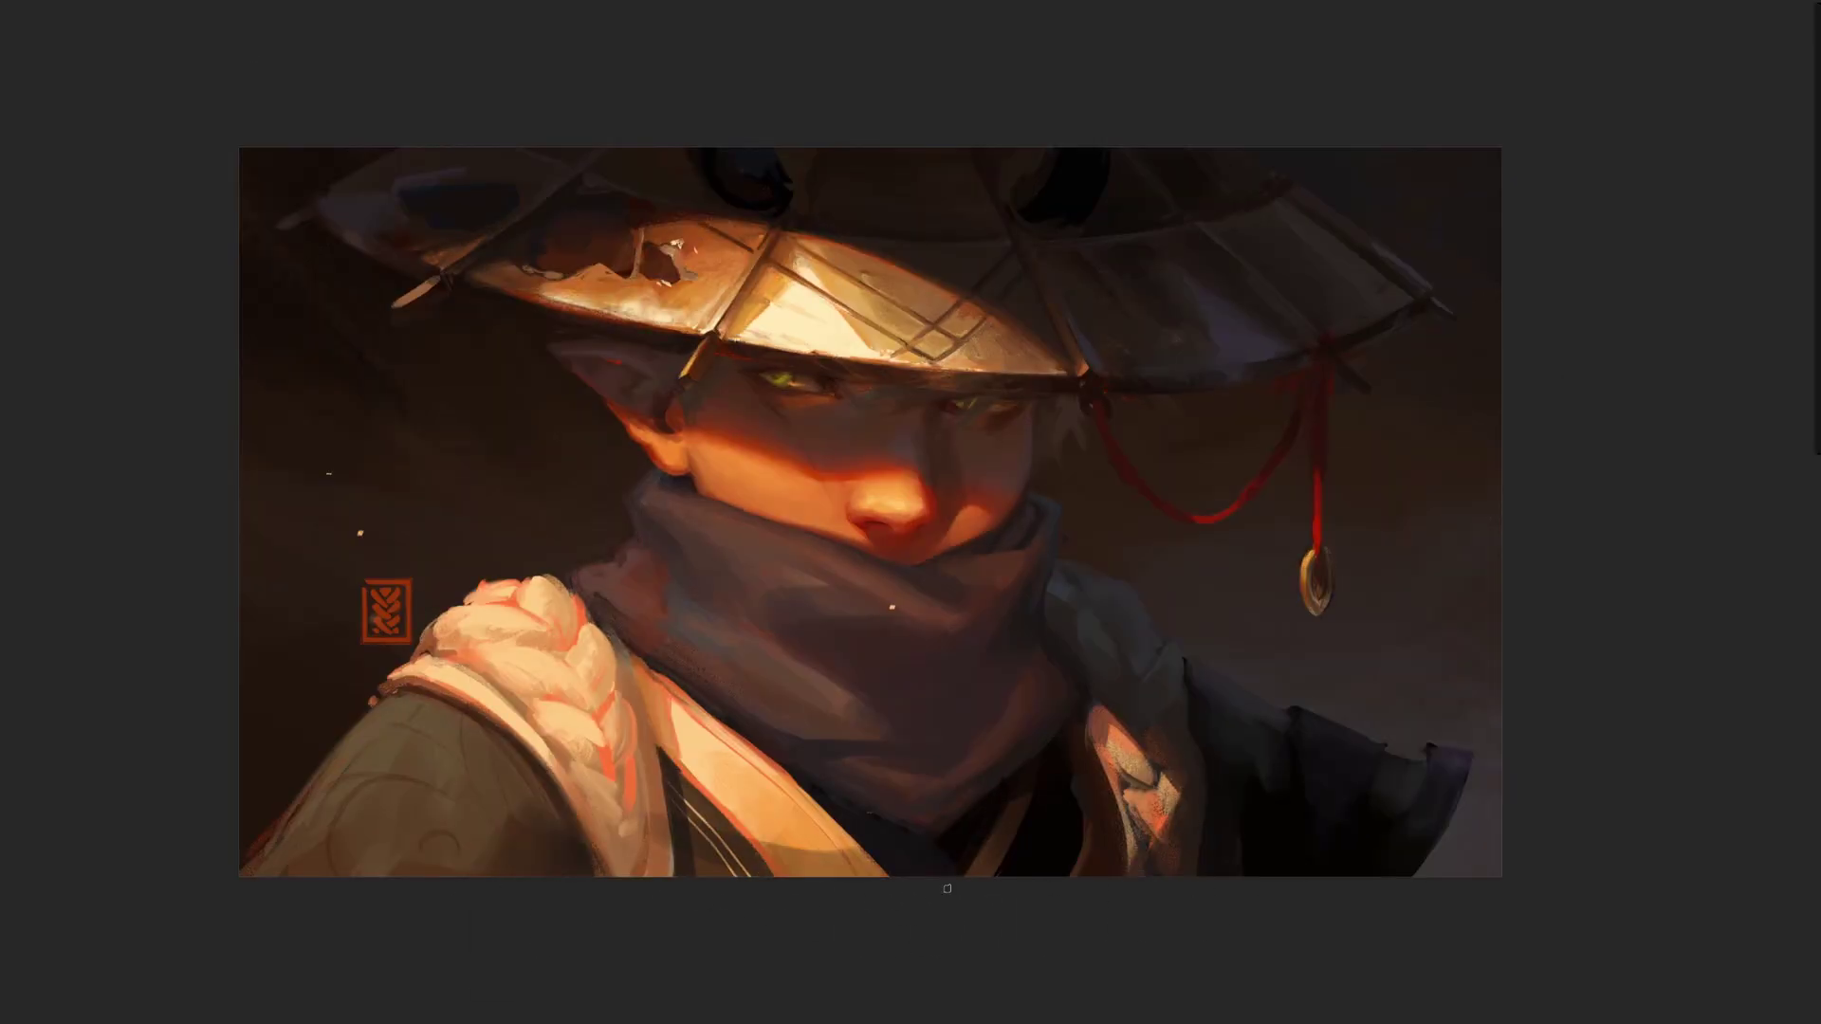
pyautogui.moveTo(1816, 512)
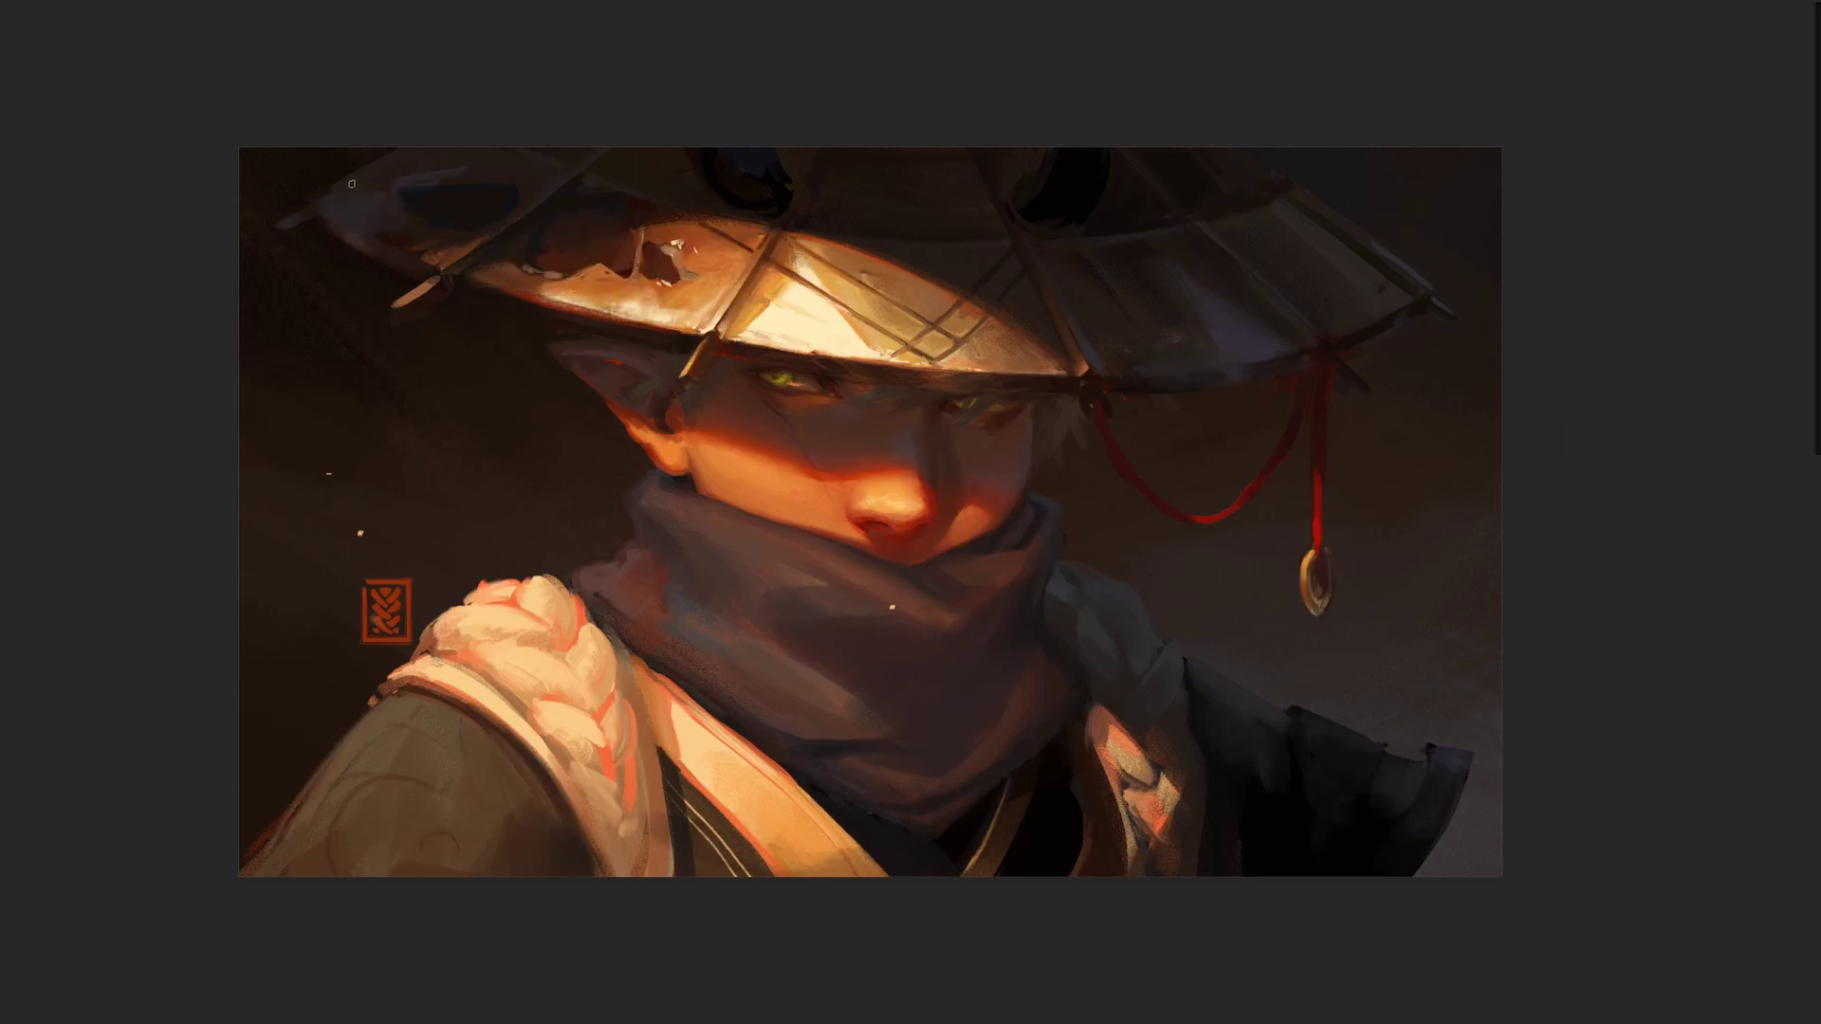
# - Hide the chin straps on Layer 18 and refine the ear, the hat's outer peg and the shoulder braid
pyautogui.press('f')
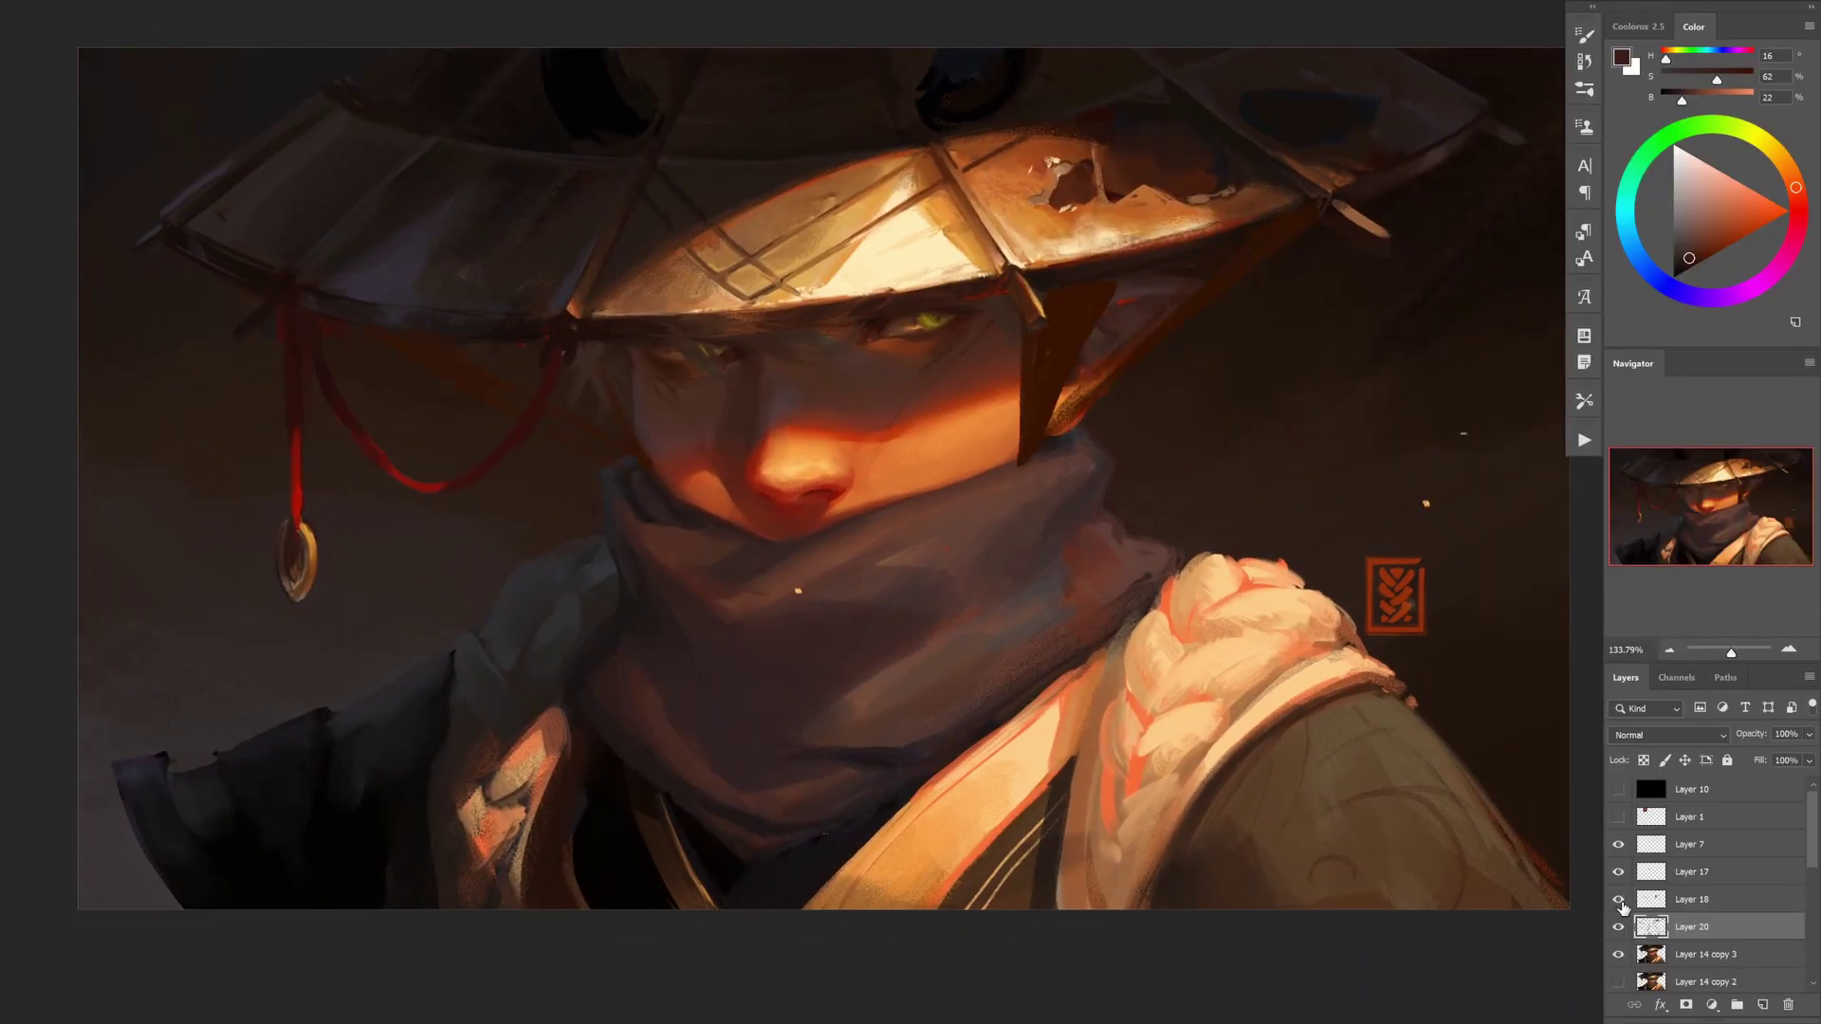
pyautogui.press('Tab')
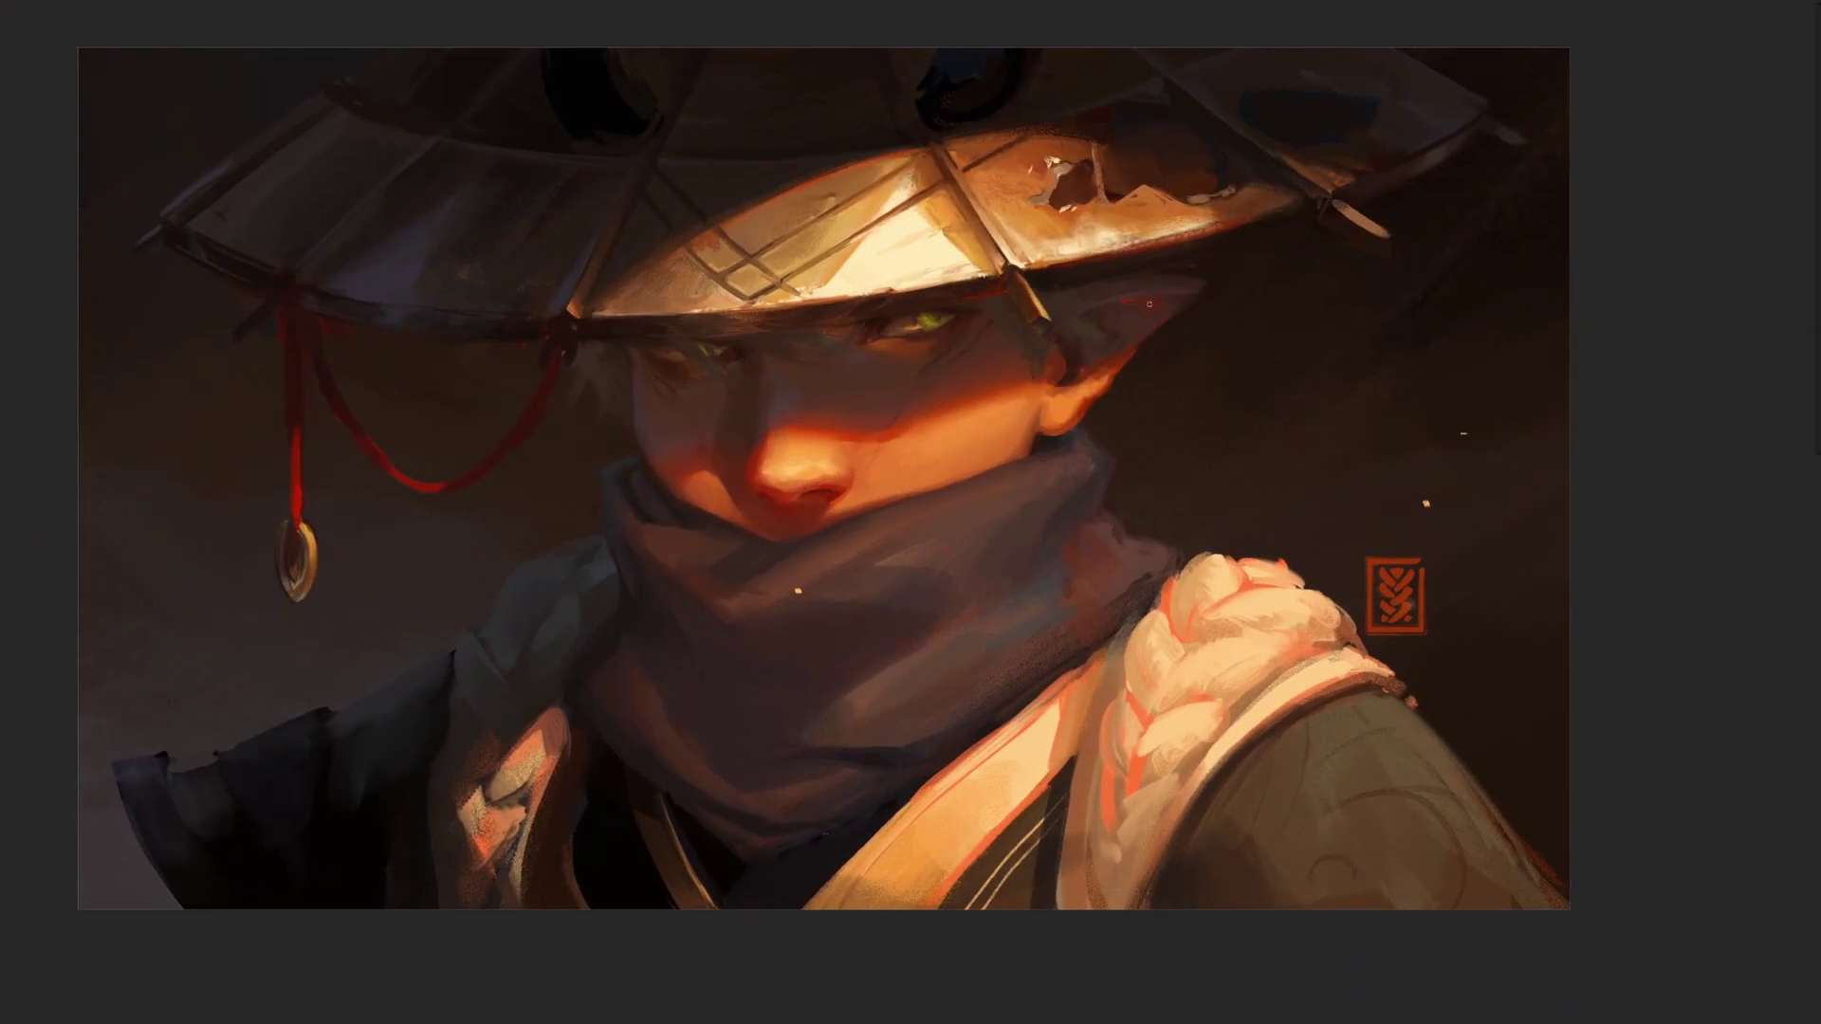
pyautogui.moveTo(1115, 340)
pyautogui.mouseDown()
pyautogui.moveTo(1100, 373)
pyautogui.moveTo(1020, 415)
pyautogui.mouseUp()
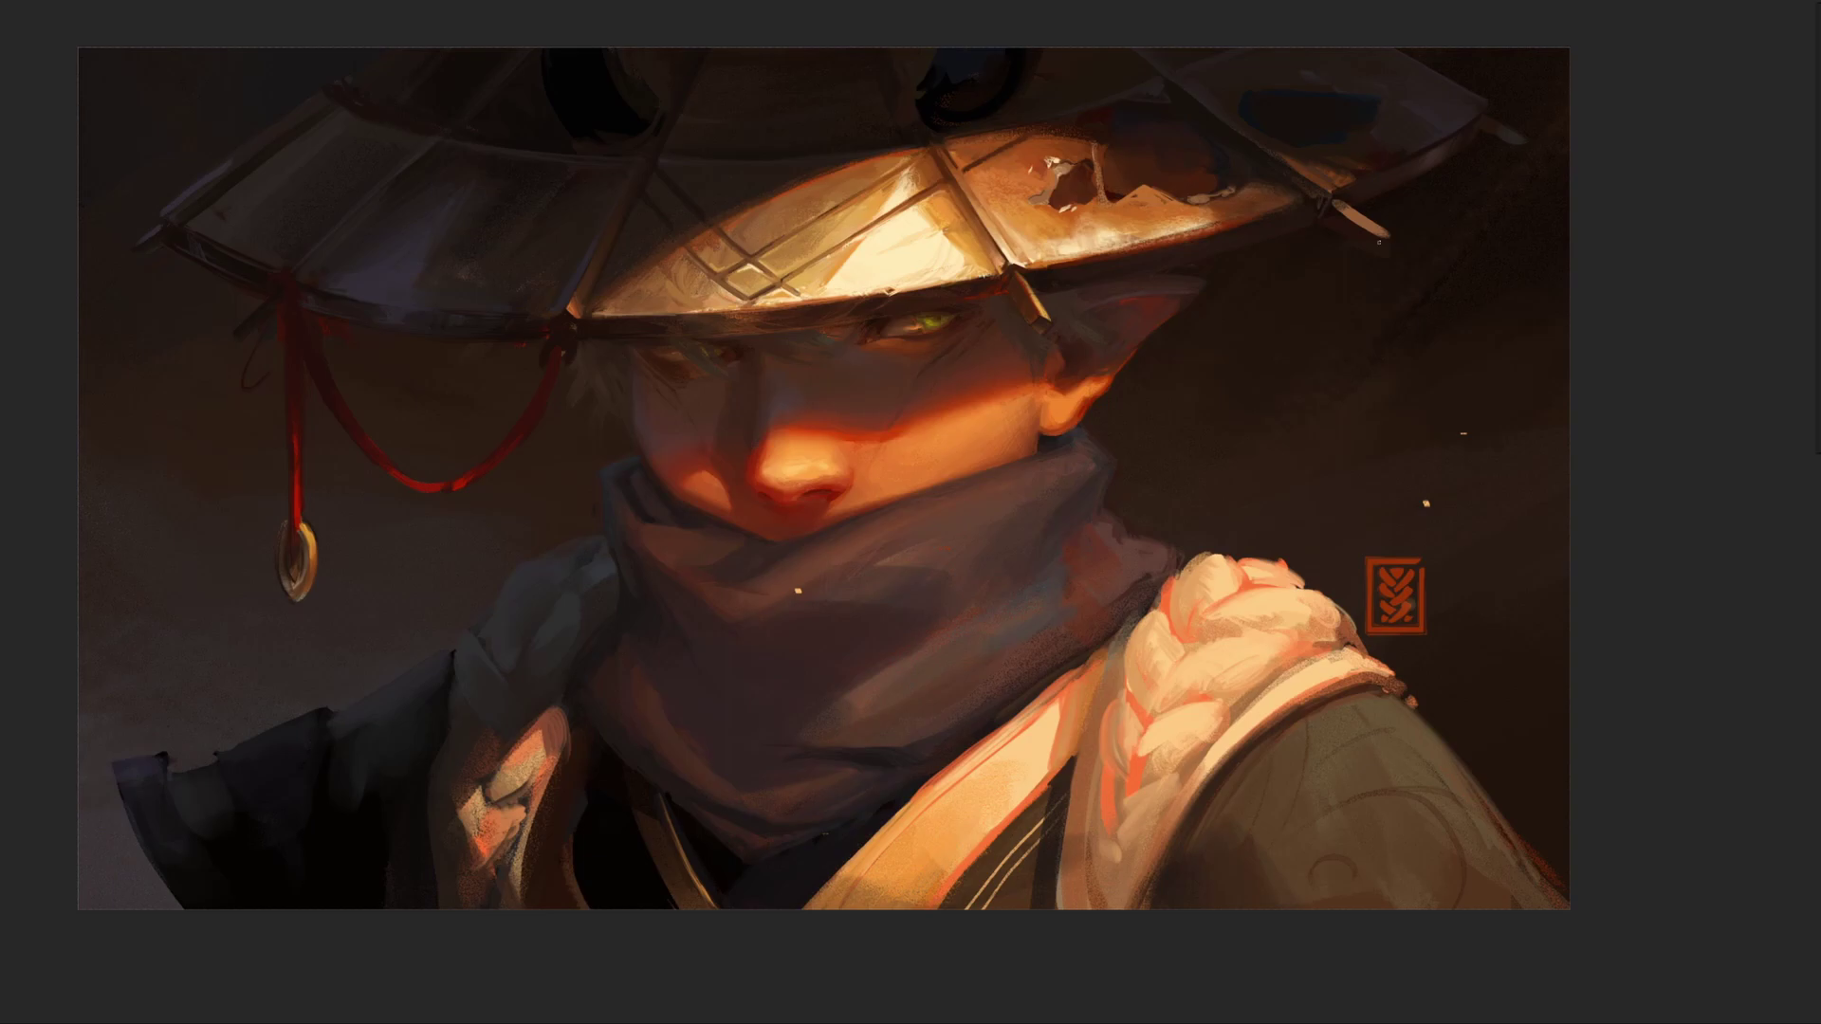
pyautogui.moveTo(1378, 241); pyautogui.dragTo(1337, 210)
pyautogui.moveTo(1119, 634)
pyautogui.mouseDown()
pyautogui.moveTo(1134, 669)
pyautogui.moveTo(1104, 743)
pyautogui.mouseUp()
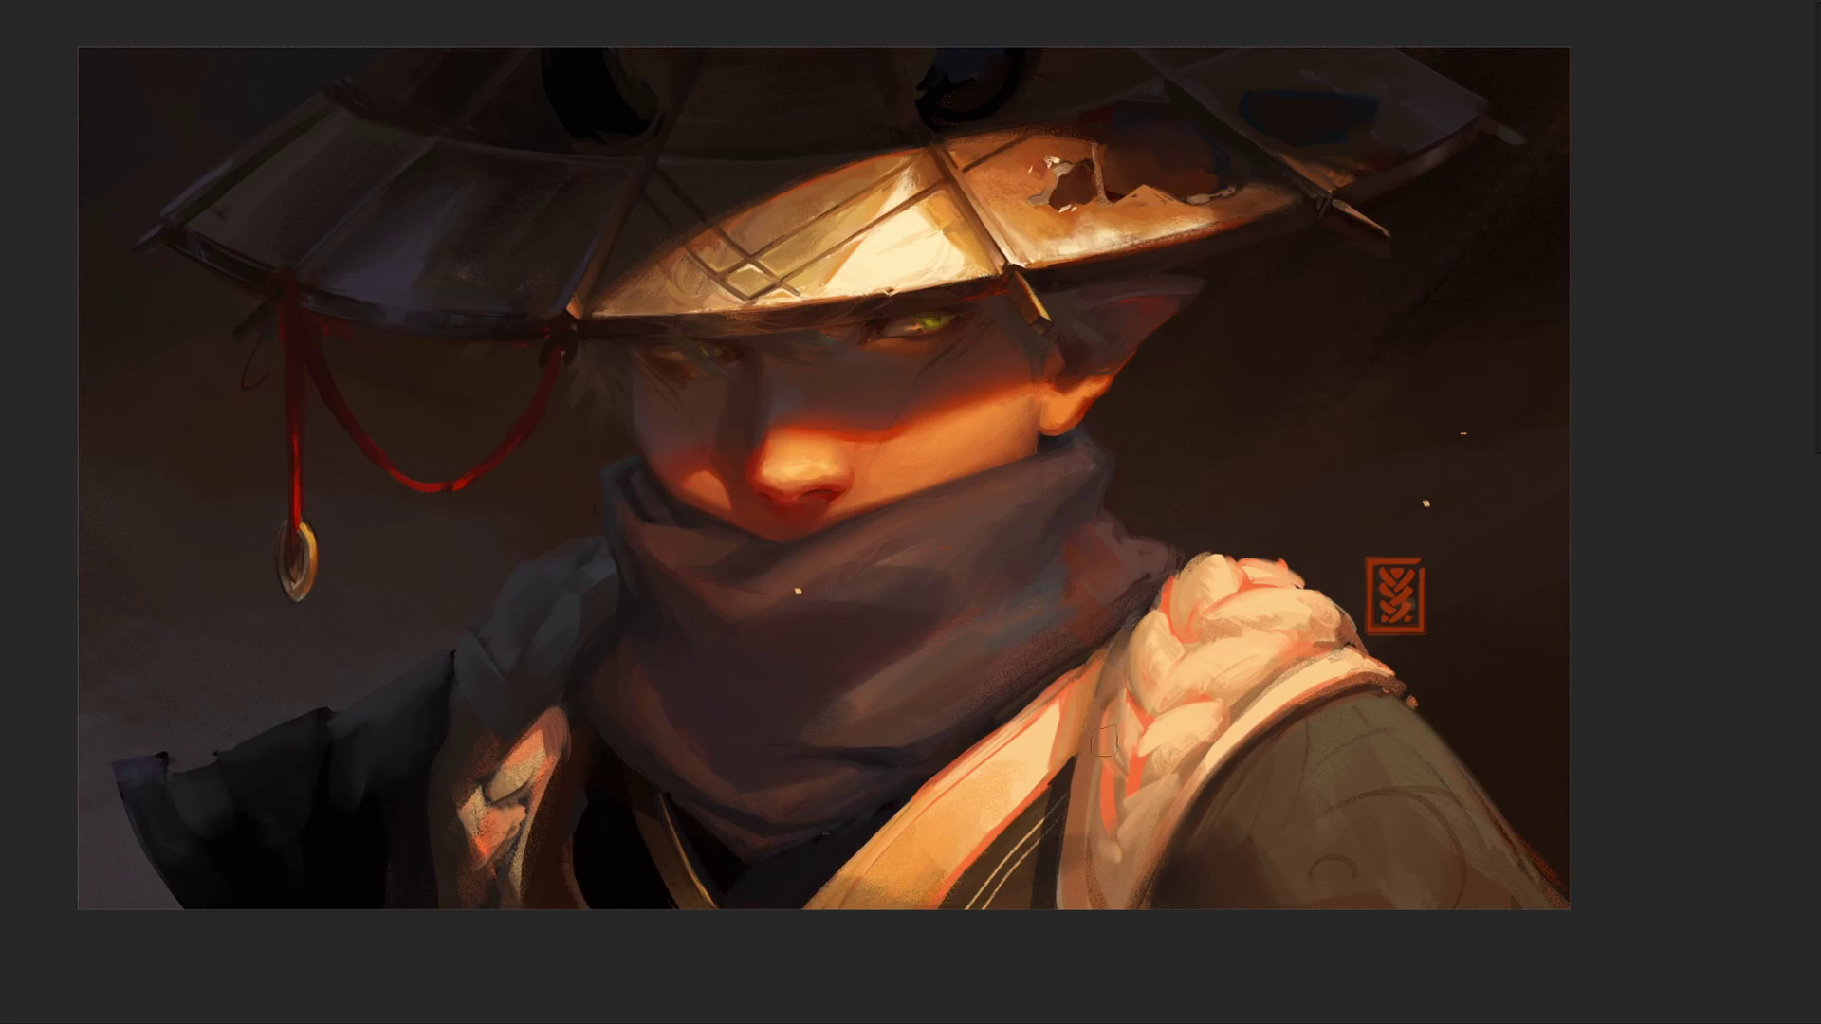
pyautogui.moveTo(1176, 588); pyautogui.dragTo(1224, 664)
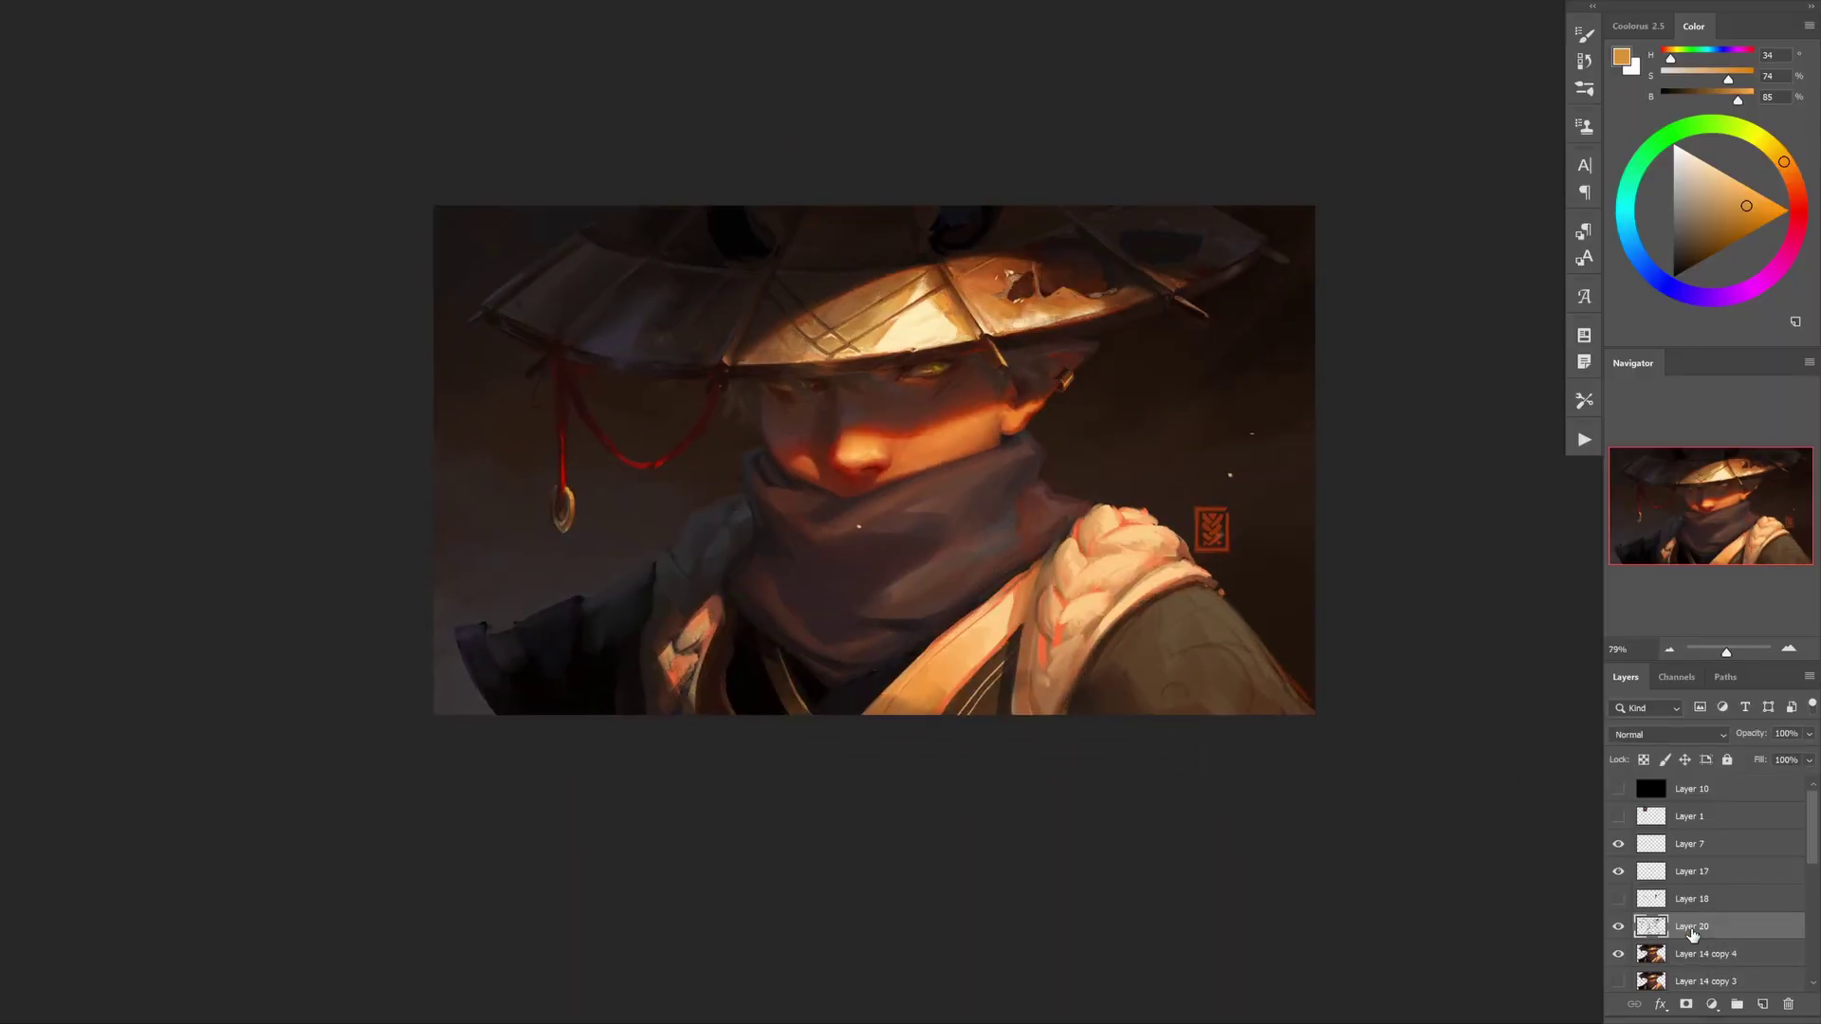
# - Try a rectangular selection over the upper part of the portrait and a Lasso selection around the nose on Layer 14 copy 4
pyautogui.press('Tab')
pyautogui.hotkey('ctrl', '+')
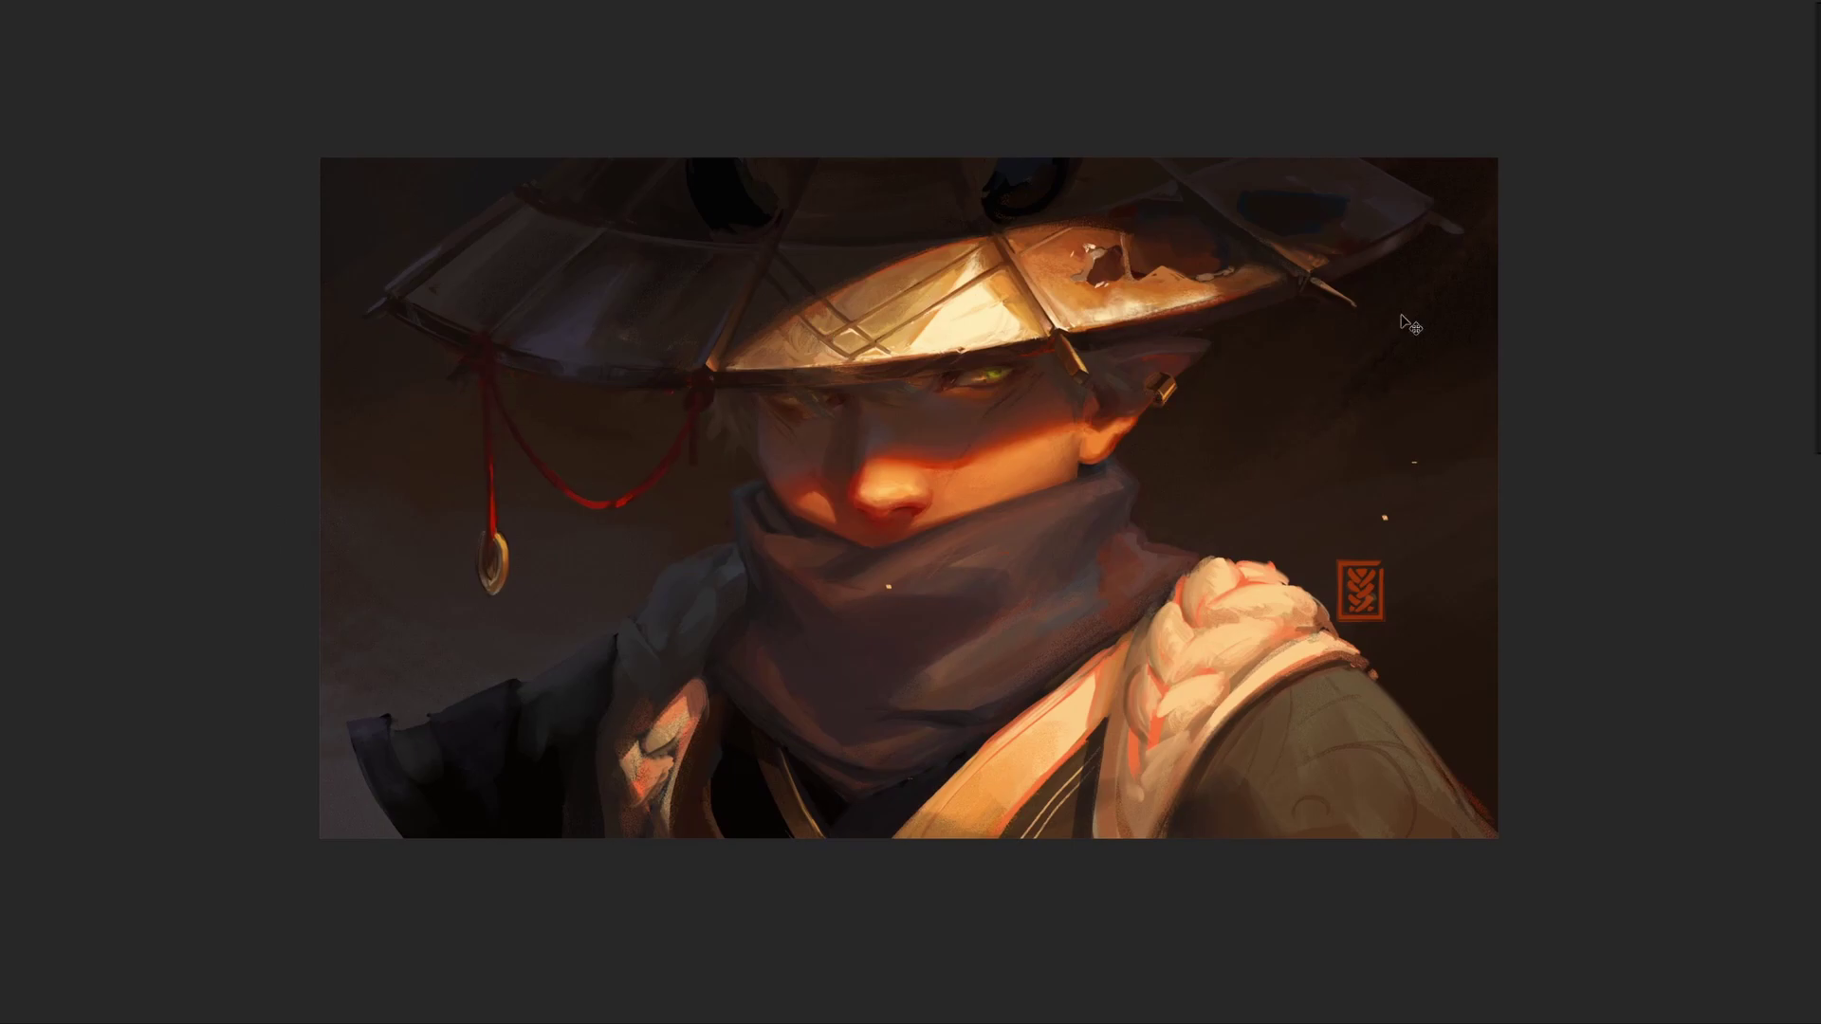
pyautogui.press('f')
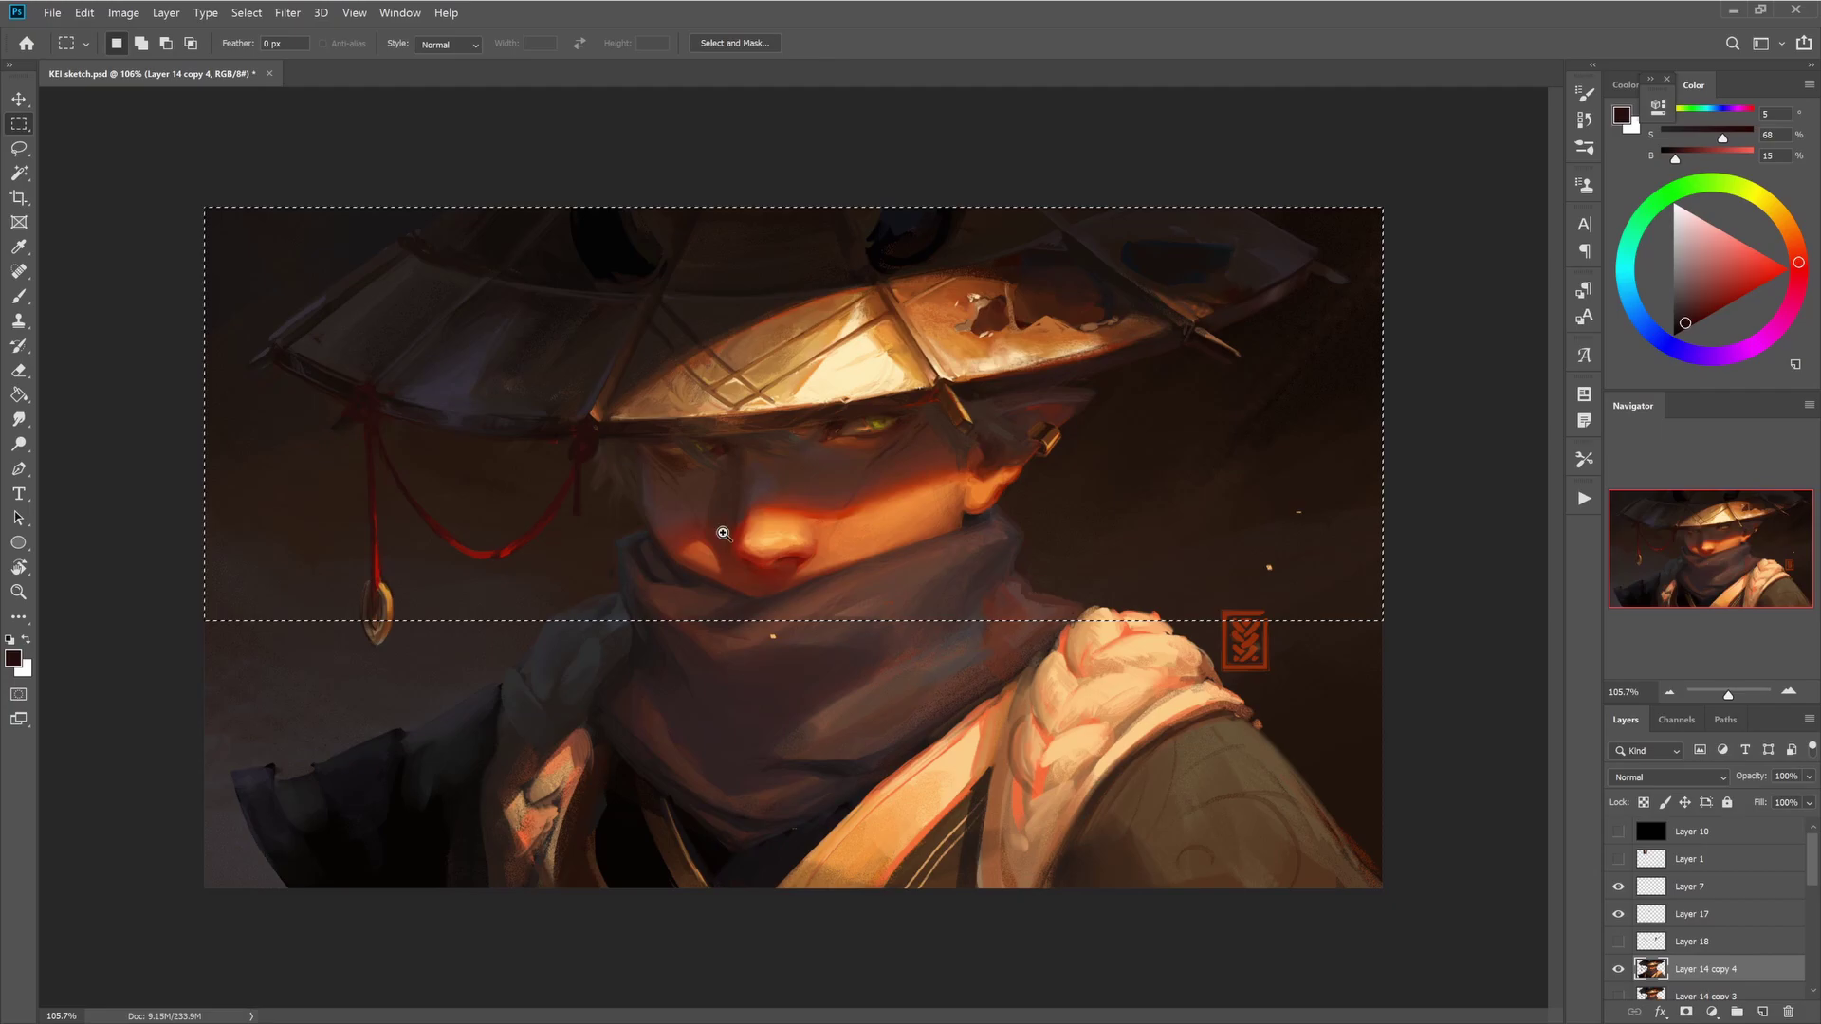
pyautogui.hotkey('ctrl', 'z')
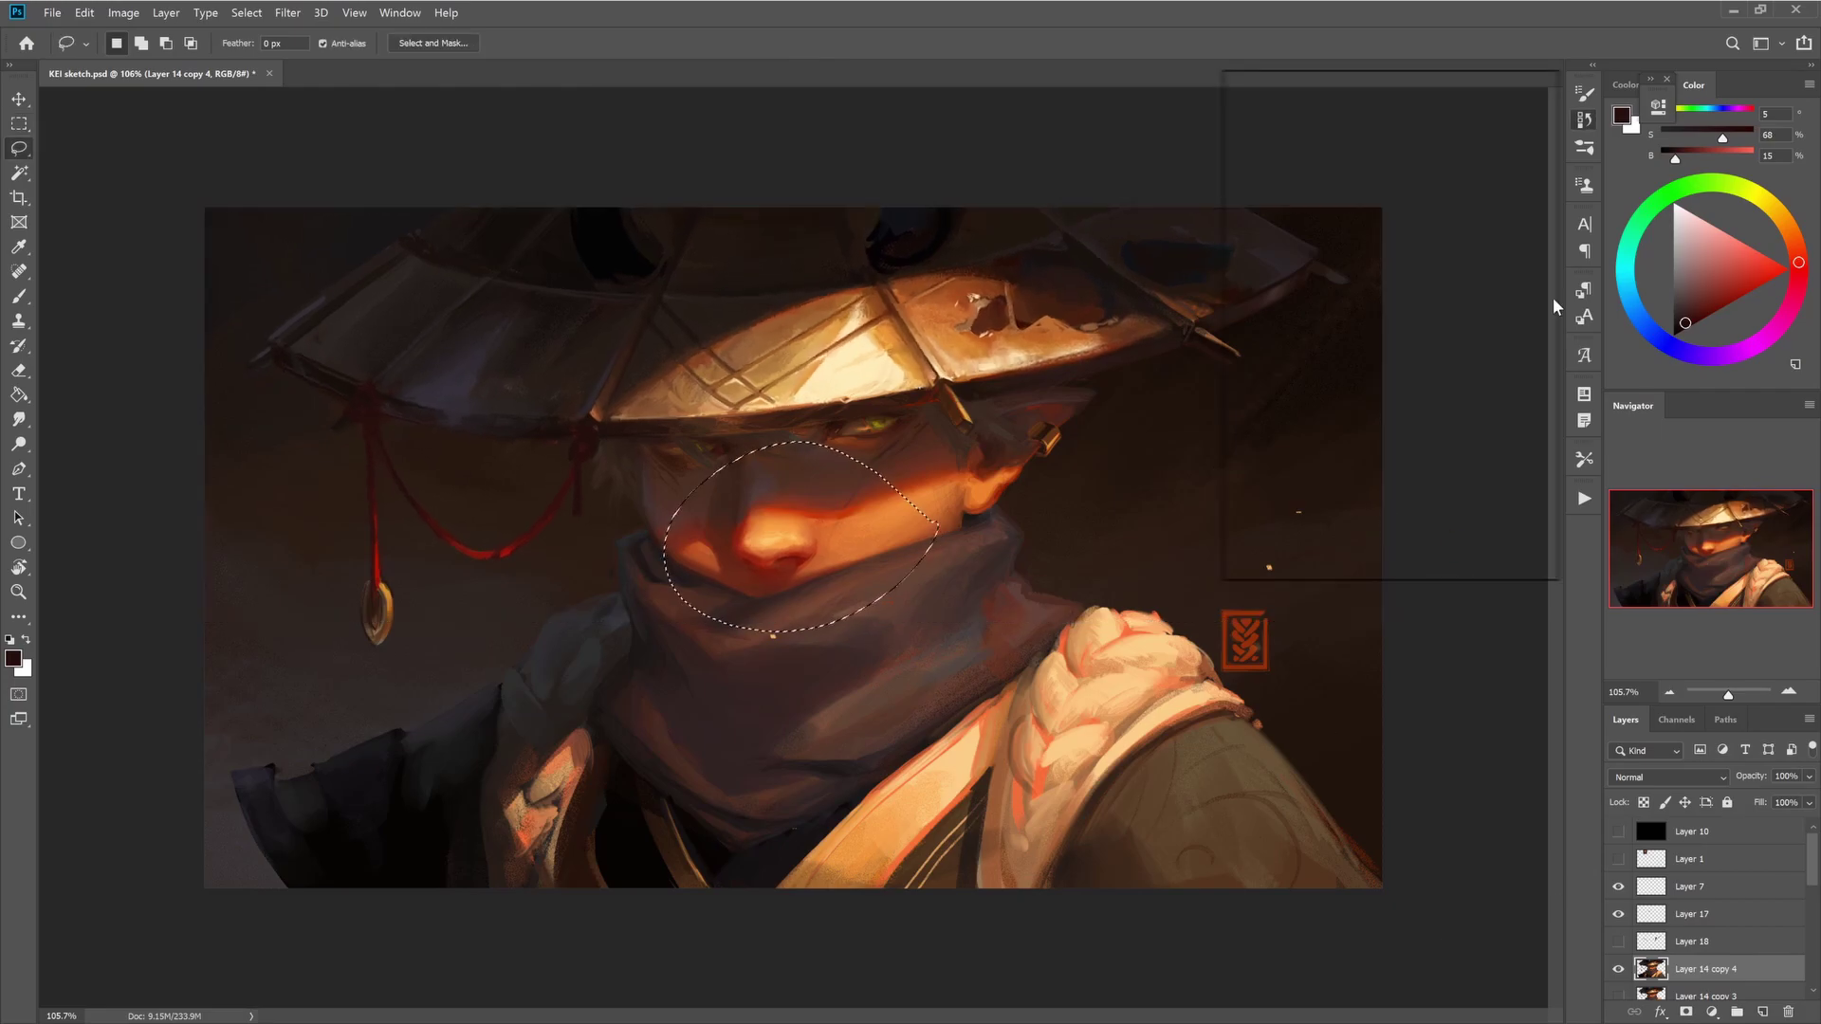
pyautogui.press('l')
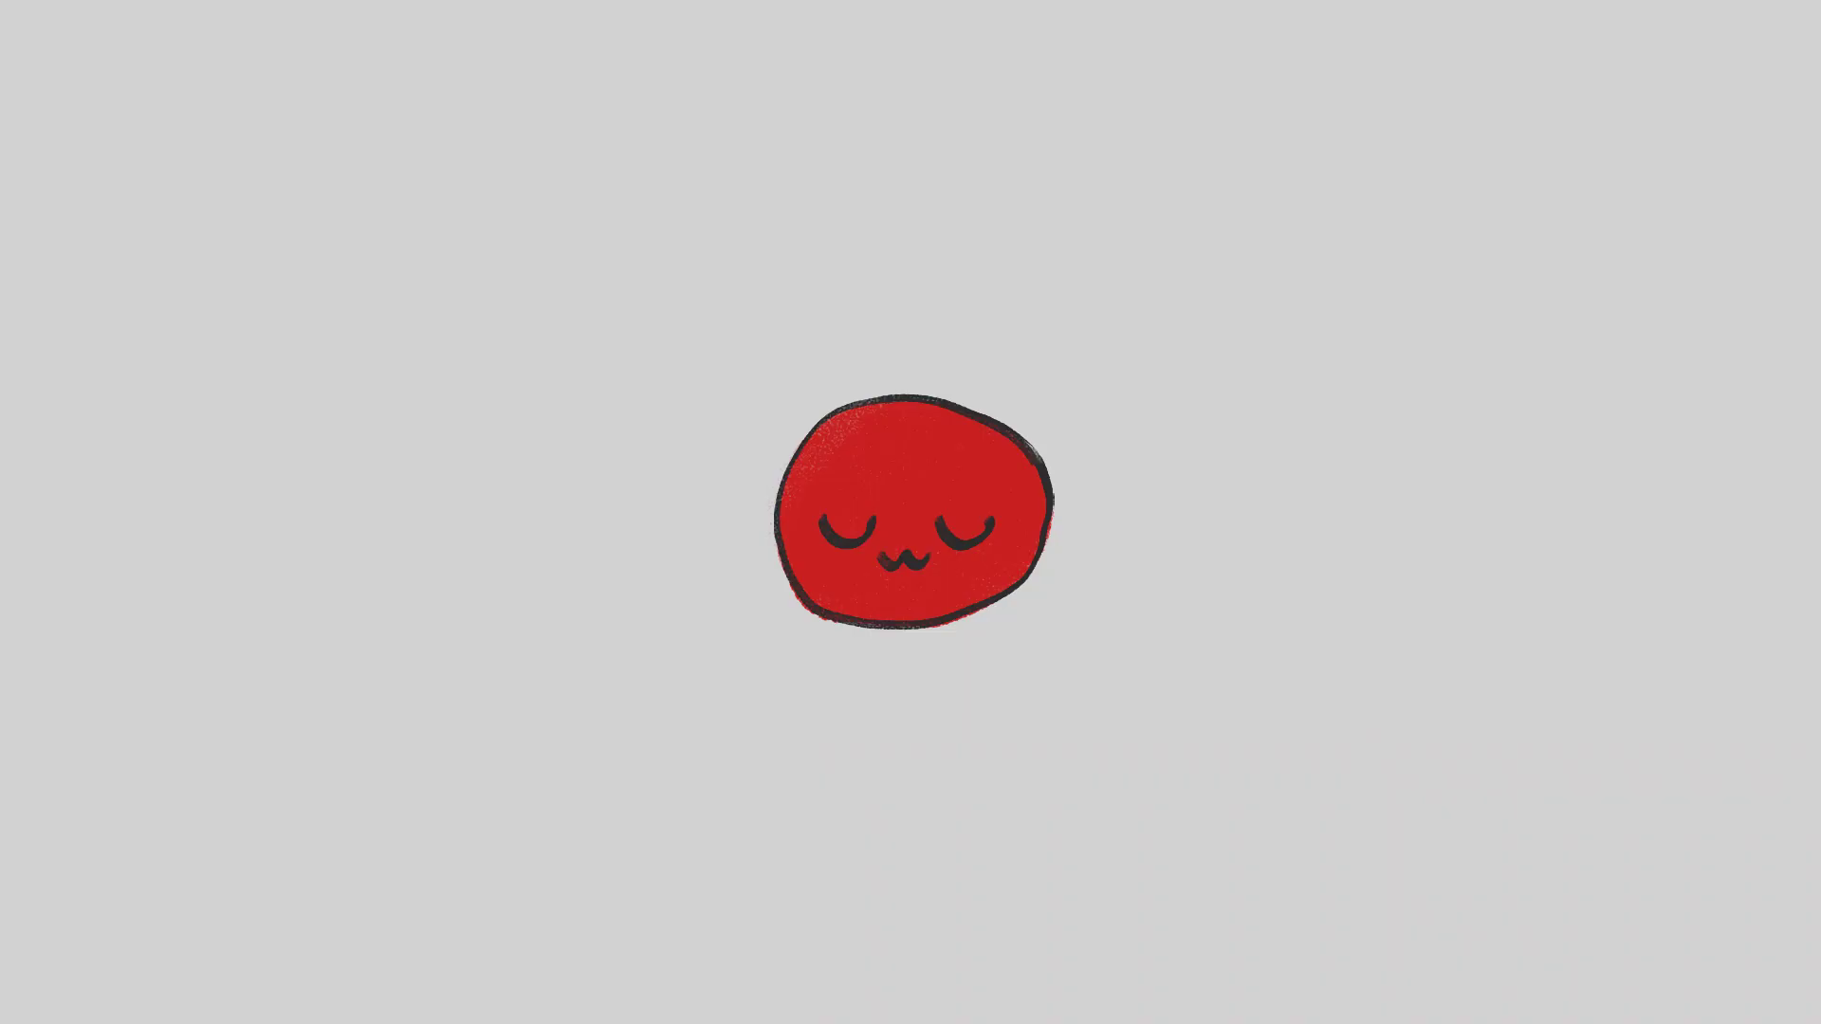
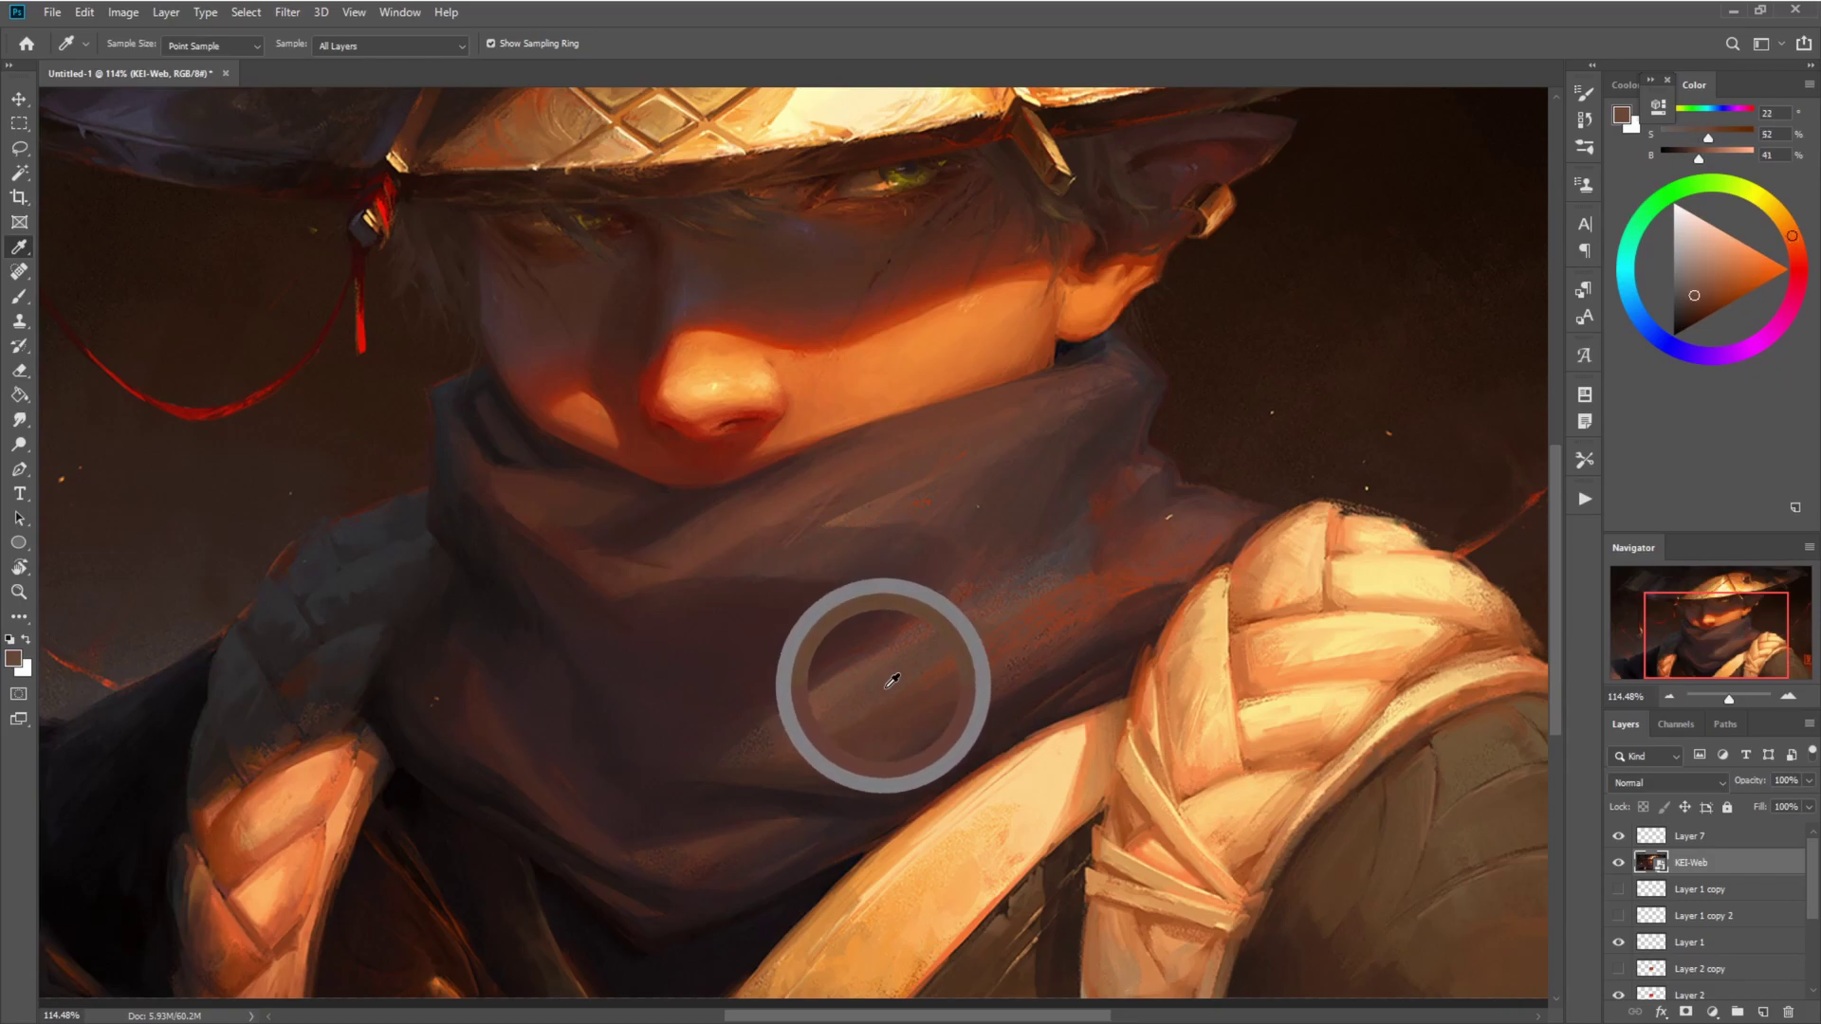
# - Sample the scarf, shadow and skin colours from the KEI-Web image in the Untitled-1 document for reference
pyautogui.click(1069, 551)
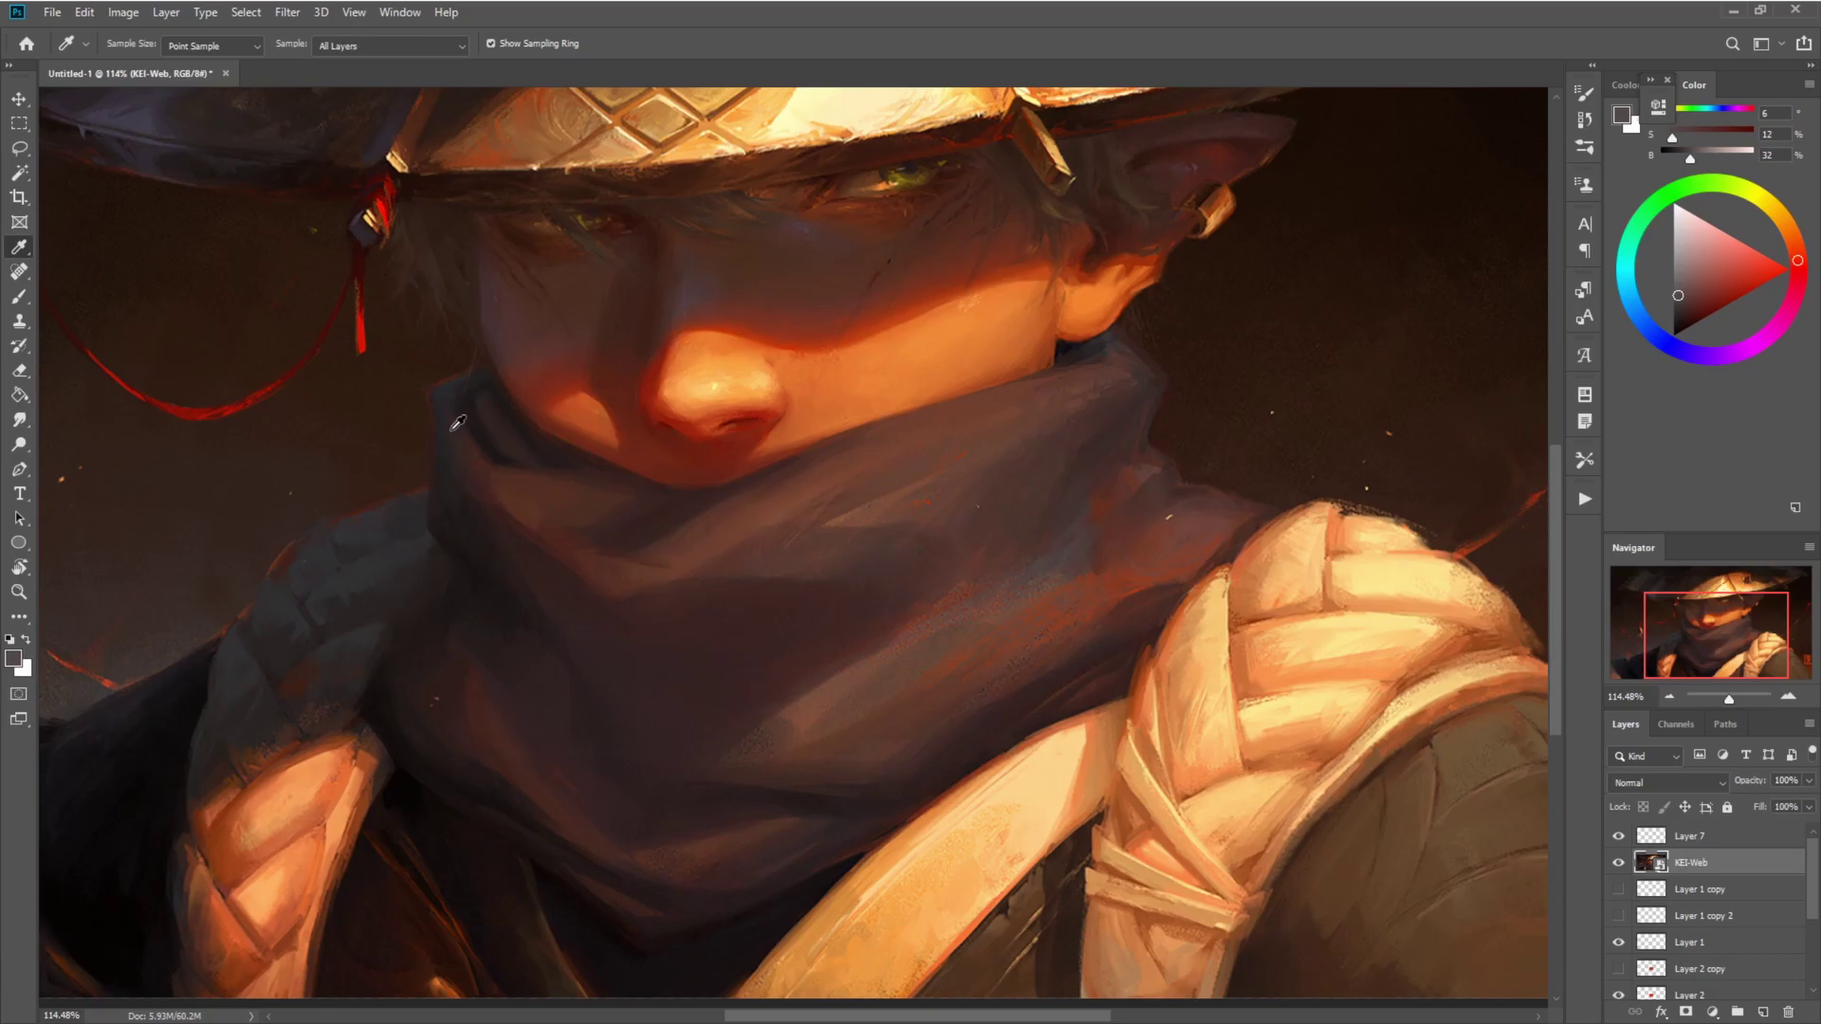
pyautogui.moveTo(449, 413); pyautogui.dragTo(458, 378)
pyautogui.moveTo(999, 408); pyautogui.dragTo(825, 475)
pyautogui.moveTo(986, 350); pyautogui.dragTo(912, 376)
pyautogui.moveTo(825, 465); pyautogui.dragTo(915, 779)
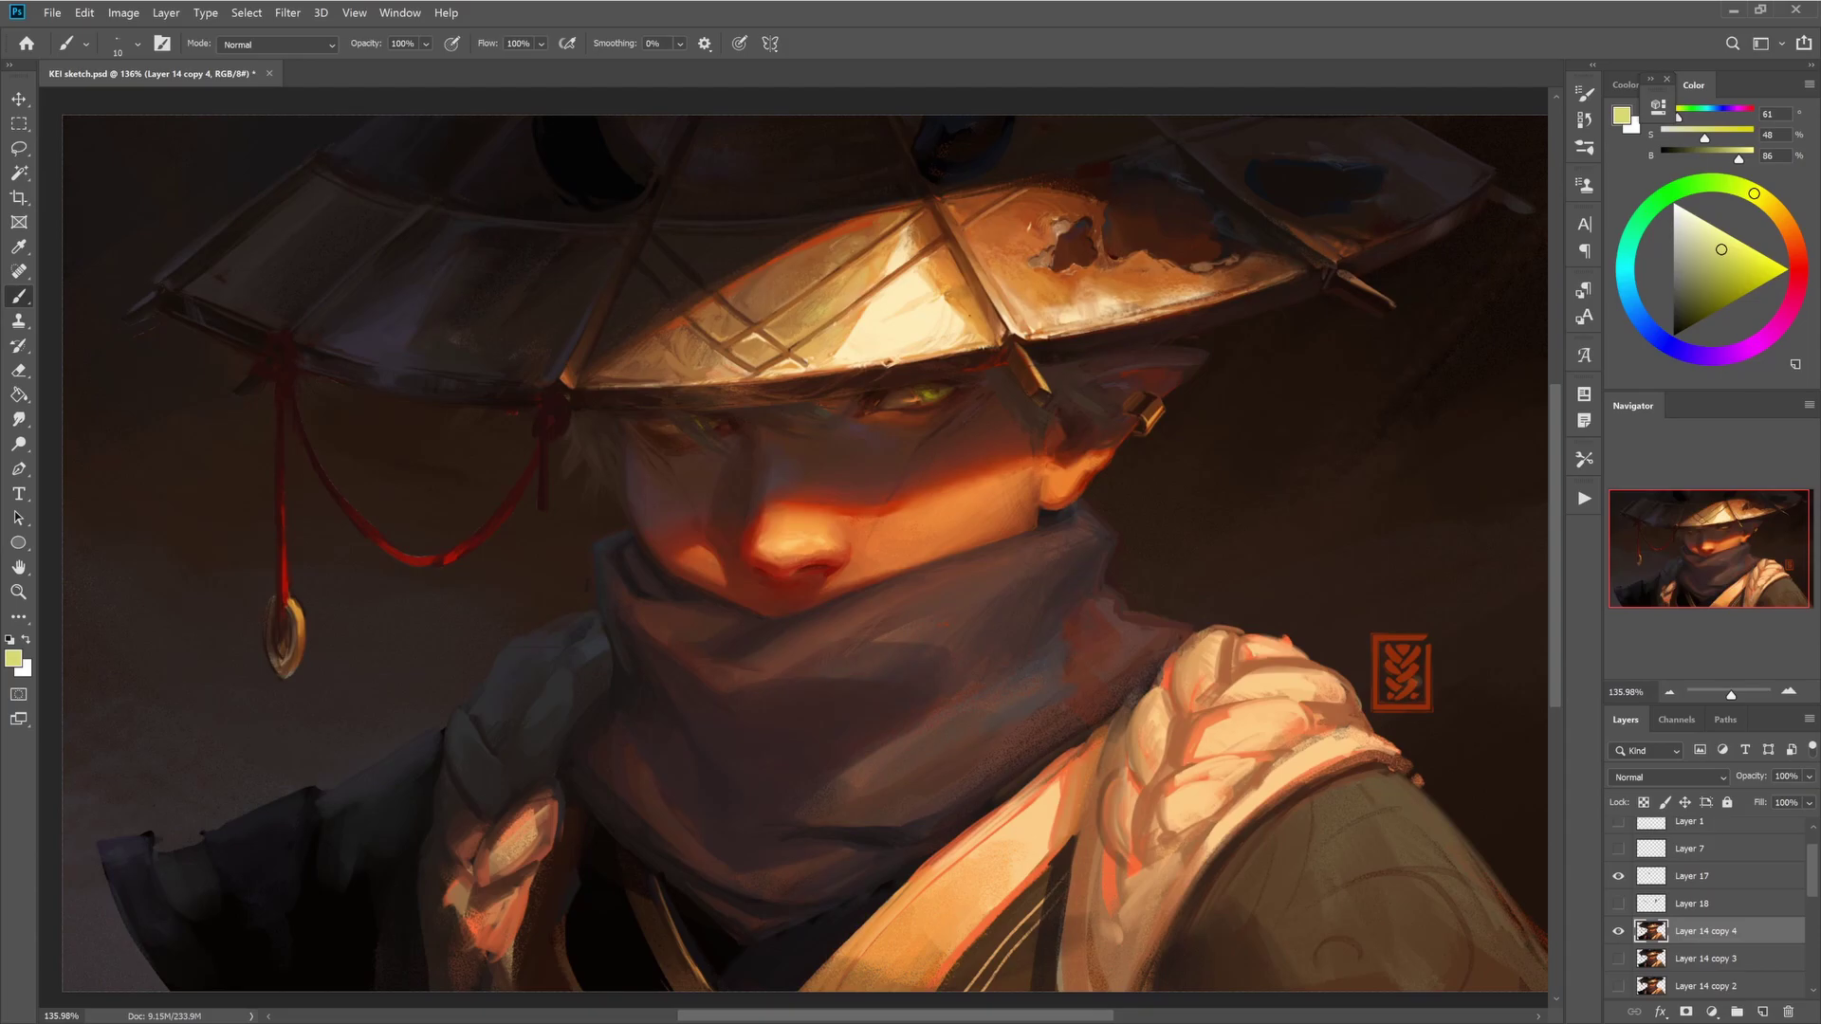
# - In KEI sketch.psd, blend sampled muted yellow tones into the hat's lit lattice panel on Layer 14 copy 4
pyautogui.keyDown('alt'); pyautogui.click(804, 328); pyautogui.keyUp('alt')
pyautogui.press(']')
pyautogui.press(']')
pyautogui.press(']')
pyautogui.press(']')
pyautogui.press(']')
pyautogui.press(']')
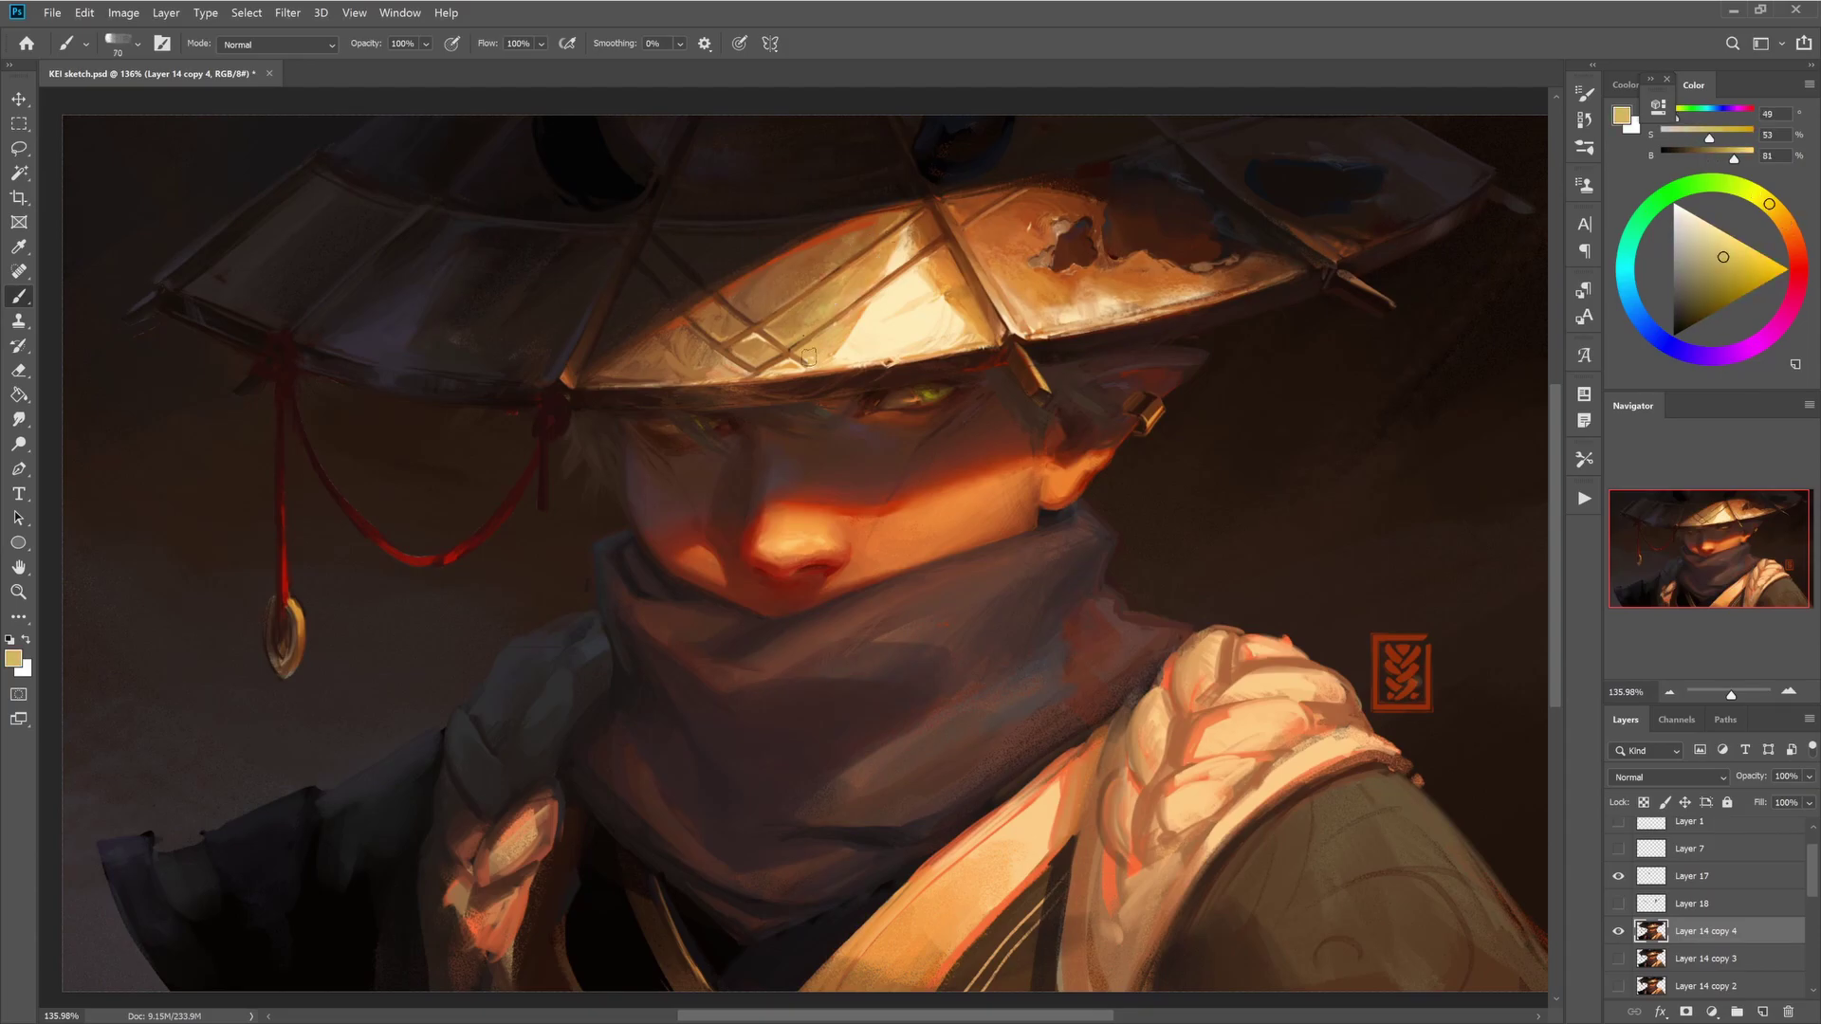
pyautogui.press('[')
pyautogui.press('[')
pyautogui.press('[')
pyautogui.press('[')
pyautogui.press('[')
pyautogui.press('[')
pyautogui.press('[')
pyautogui.press(']')
pyautogui.press(']')
pyautogui.press(']')
pyautogui.press(']')
# - Repaint the hat's shaded outer panels and the dark cutouts in its crown with sampled dark tones
pyautogui.keyDown('alt'); pyautogui.click(333, 239); pyautogui.keyUp('alt')
pyautogui.keyDown('alt'); pyautogui.click(348, 210); pyautogui.keyUp('alt')
pyautogui.press('[')
pyautogui.press('[')
pyautogui.press('[')
pyautogui.press('[')
pyautogui.press('[')
pyautogui.press('[')
pyautogui.press('[')
pyautogui.press('[')
pyautogui.press('[')
pyautogui.press('[')
pyautogui.keyDown('alt'); pyautogui.click(1036, 159); pyautogui.keyUp('alt')
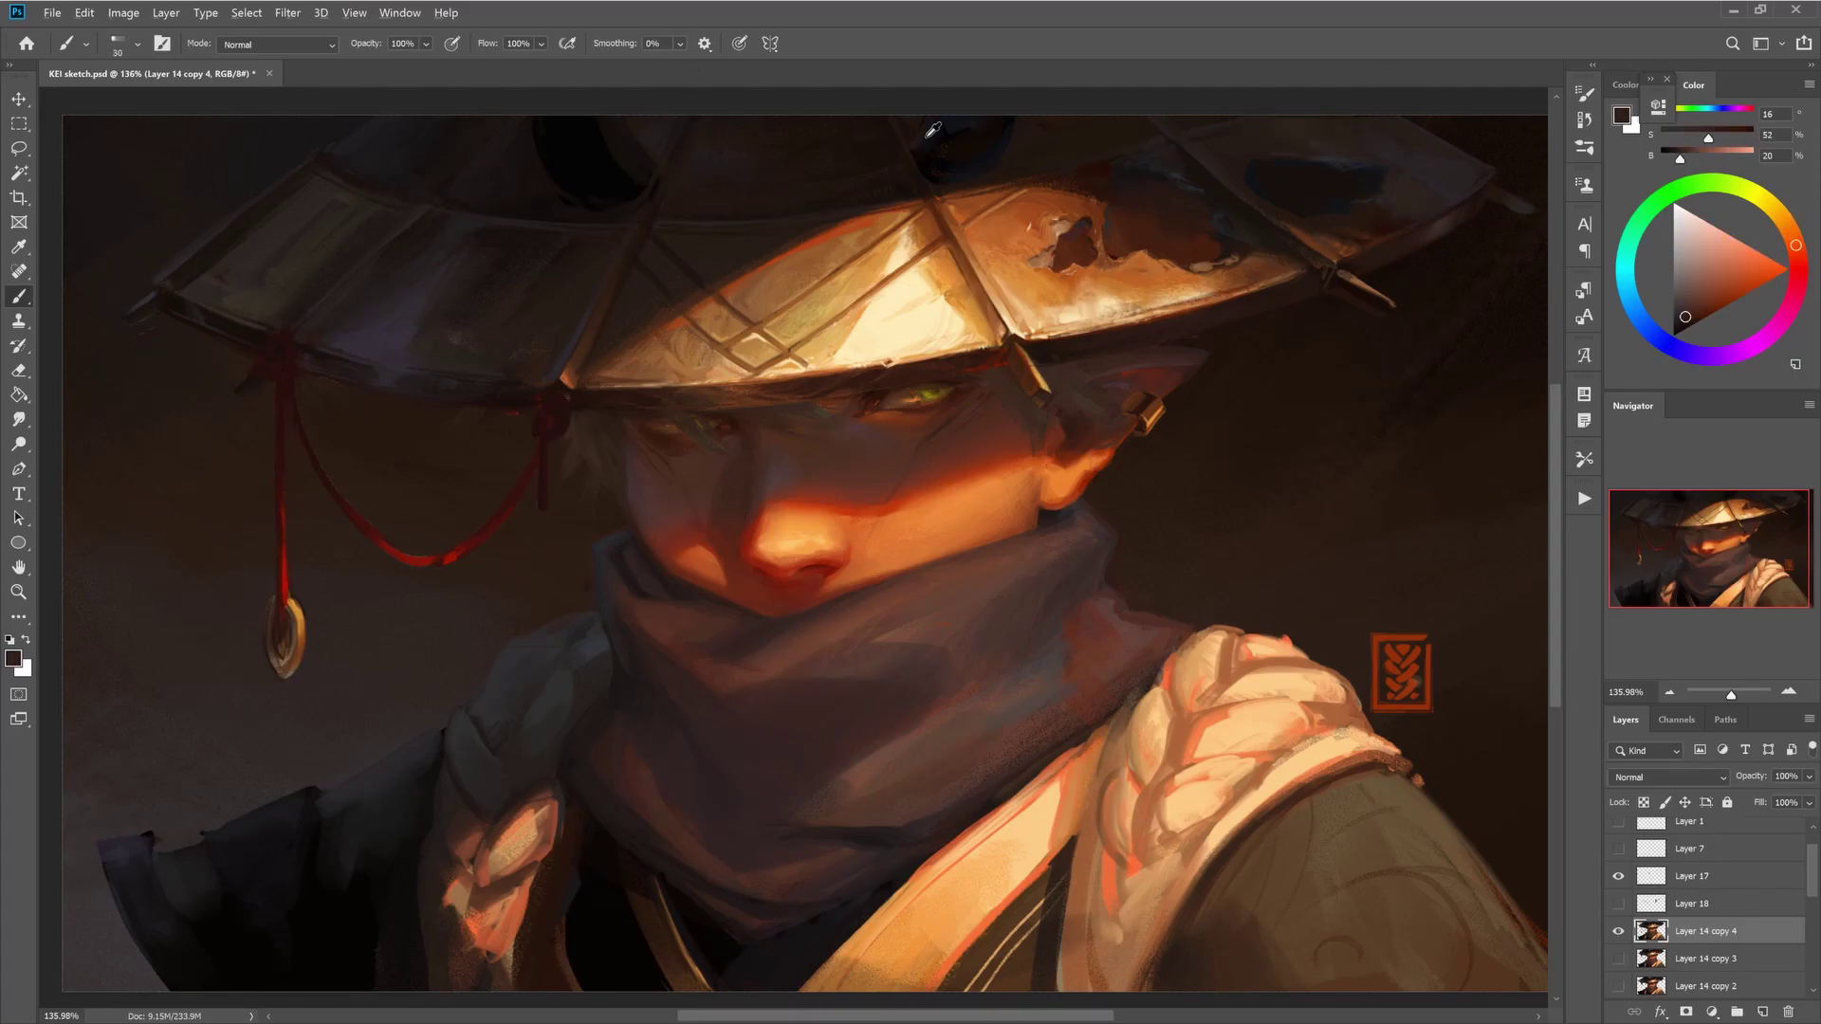
# - Sharpen the hat's ribs and the seam beside the brightest panel with a fine brush
pyautogui.keyDown('alt'); pyautogui.click(617, 311); pyautogui.keyUp('alt')
pyautogui.press('[')
pyautogui.press('[')
pyautogui.press('[')
pyautogui.press('[')
pyautogui.press('[')
pyautogui.press('[')
pyautogui.keyDown('alt'); pyautogui.click(1015, 328); pyautogui.keyUp('alt')
pyautogui.keyDown('alt'); pyautogui.click(945, 219); pyautogui.keyUp('alt')
# - Work warm orange and gold tones into the lit part of the hat with a large brush
pyautogui.press(']')
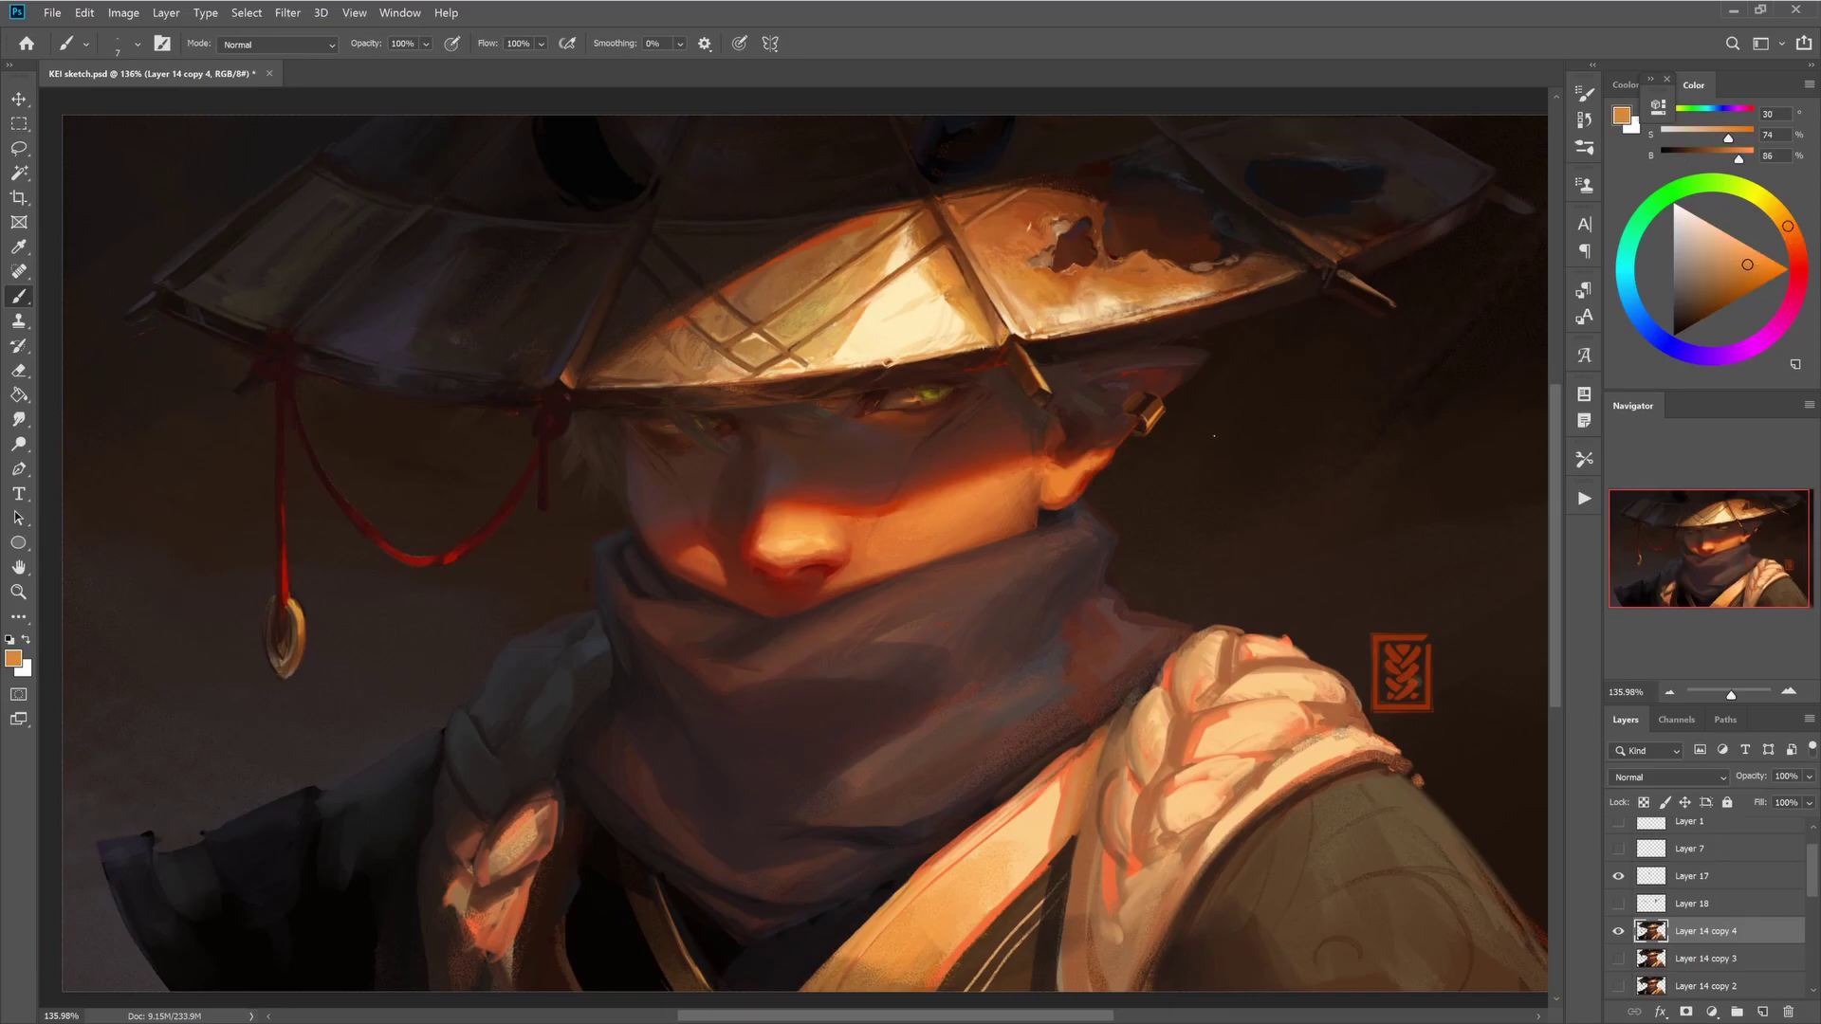
pyautogui.press(']')
pyautogui.press(']')
pyautogui.press(']')
pyautogui.press(']')
pyautogui.press(']')
pyautogui.press(']')
pyautogui.press(']')
pyautogui.press(']')
pyautogui.keyDown('alt'); pyautogui.click(662, 412); pyautogui.keyUp('alt')
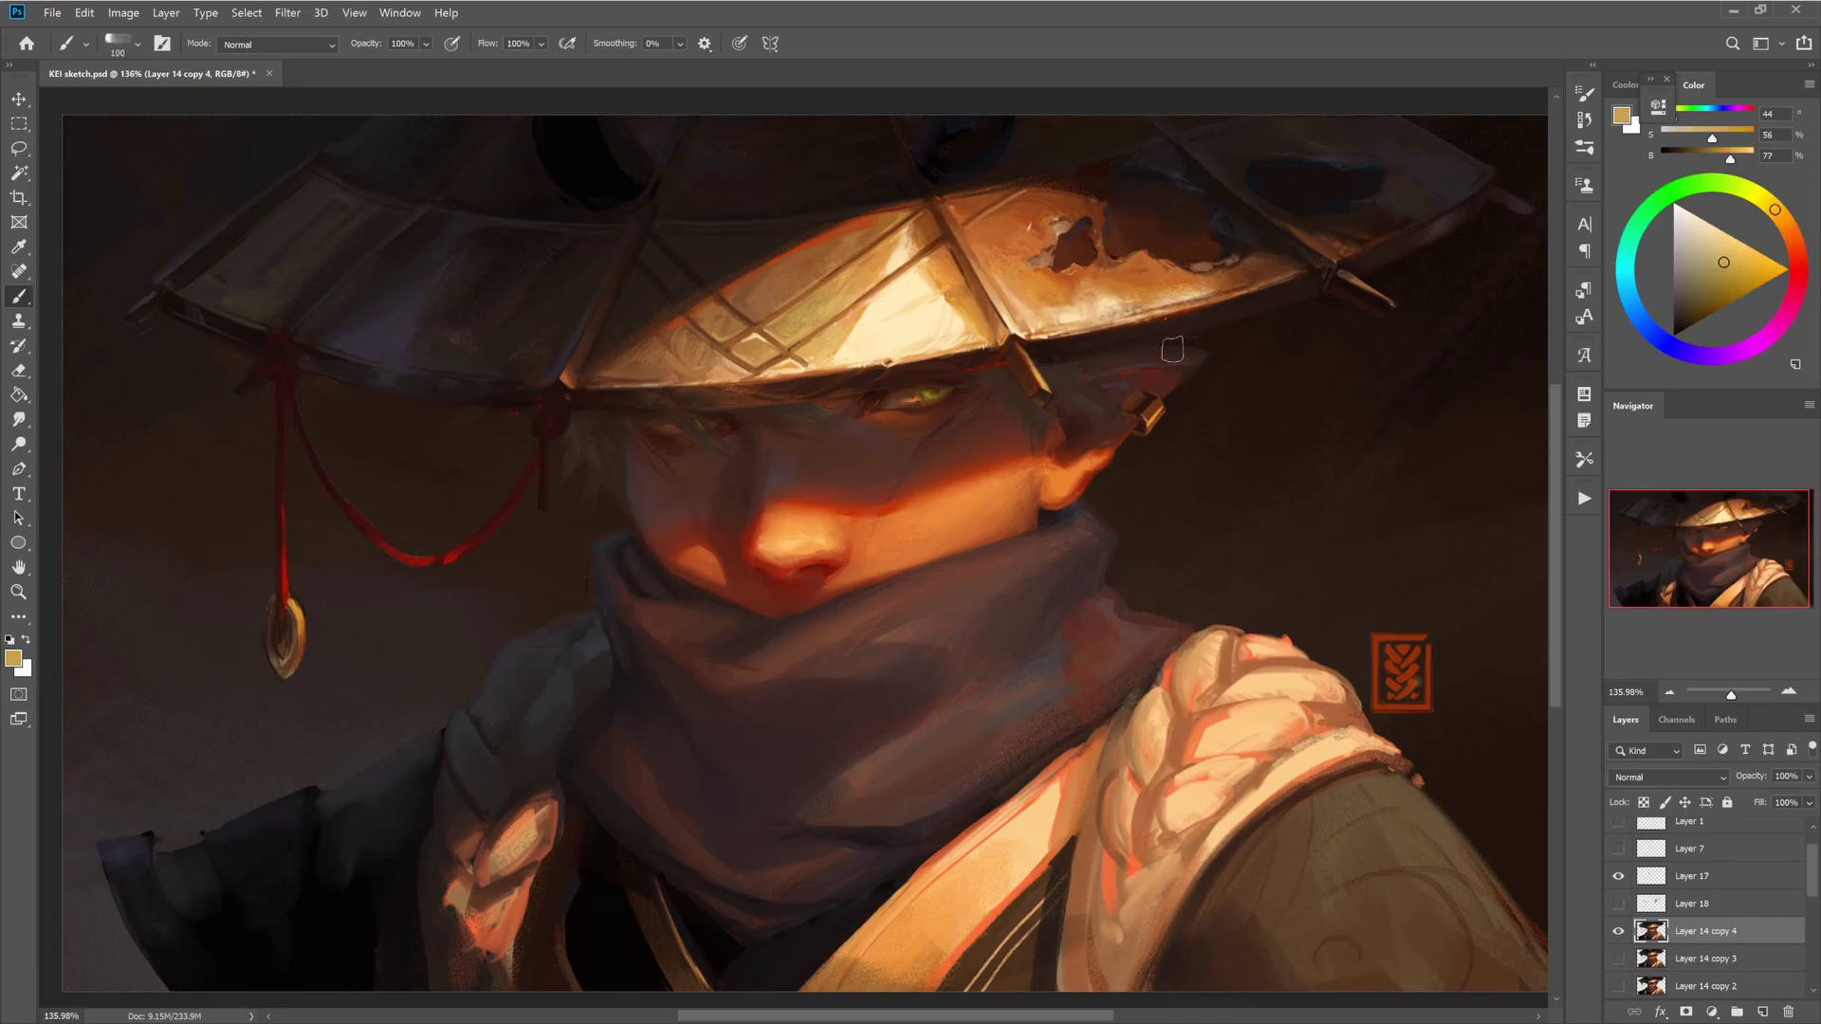
# - Clean up the dark brown background between the hat's brim and the ear tip
pyautogui.keyDown('alt'); pyautogui.click(1264, 304); pyautogui.keyUp('alt')
pyautogui.press('[')
pyautogui.press('[')
pyautogui.press('[')
pyautogui.press('[')
pyautogui.press('[')
pyautogui.press('[')
pyautogui.press('[')
pyautogui.press('[')
pyautogui.press('[')
pyautogui.press('[')
pyautogui.press('[')
pyautogui.press('[')
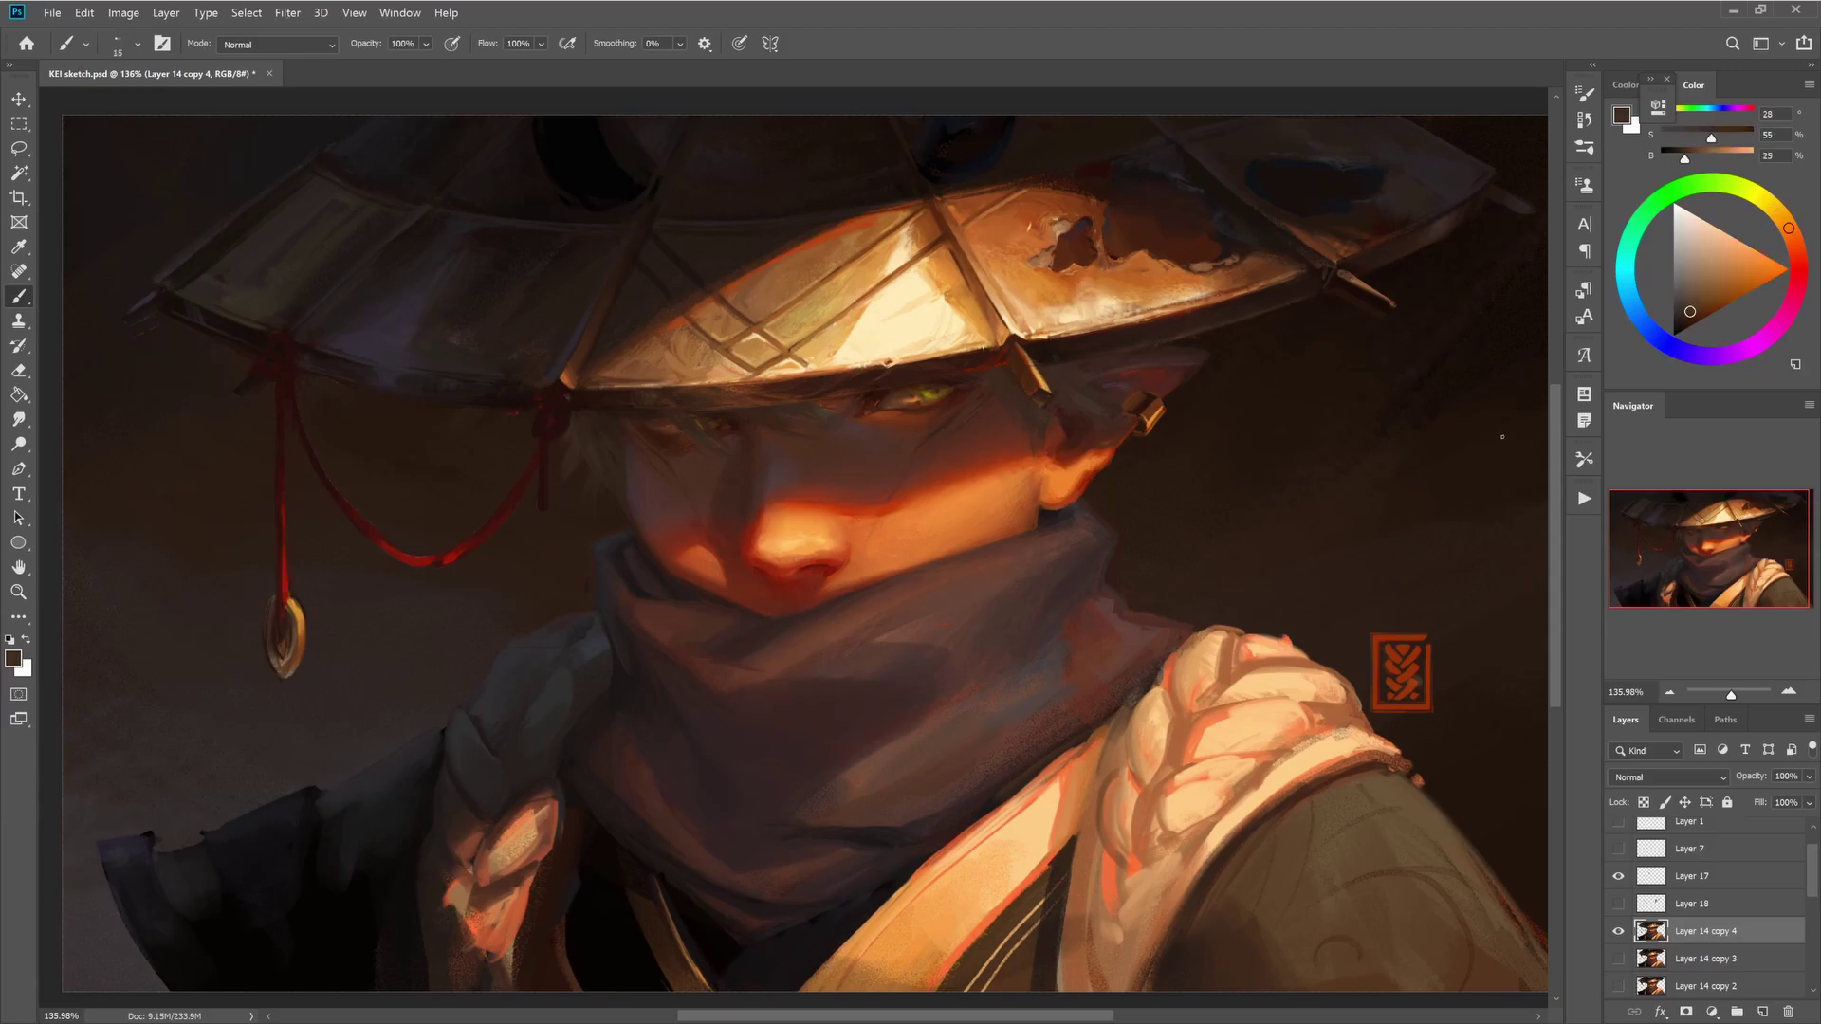
# - Refine the brown lattice lines across the hat's lit panel
pyautogui.press(']')
pyautogui.press(']')
pyautogui.press(']')
pyautogui.press(']')
pyautogui.press(']')
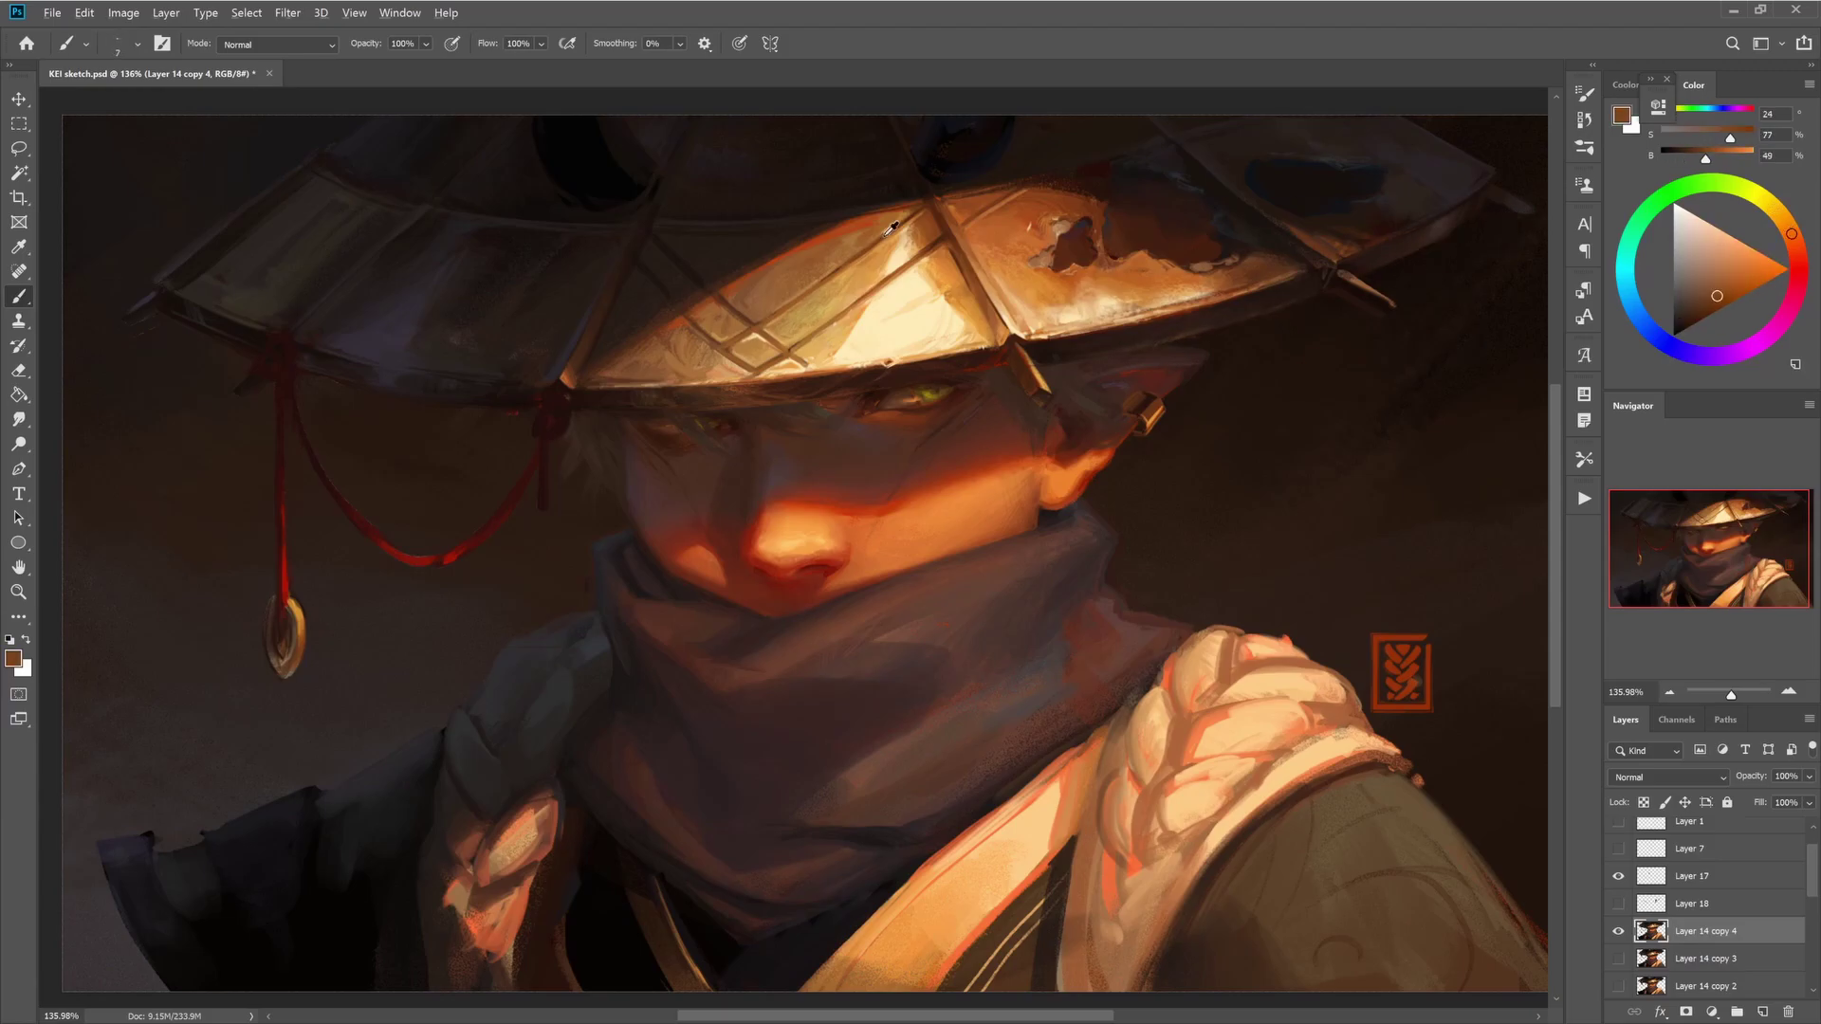
pyautogui.keyDown('alt'); pyautogui.click(818, 330); pyautogui.keyUp('alt')
pyautogui.press('[')
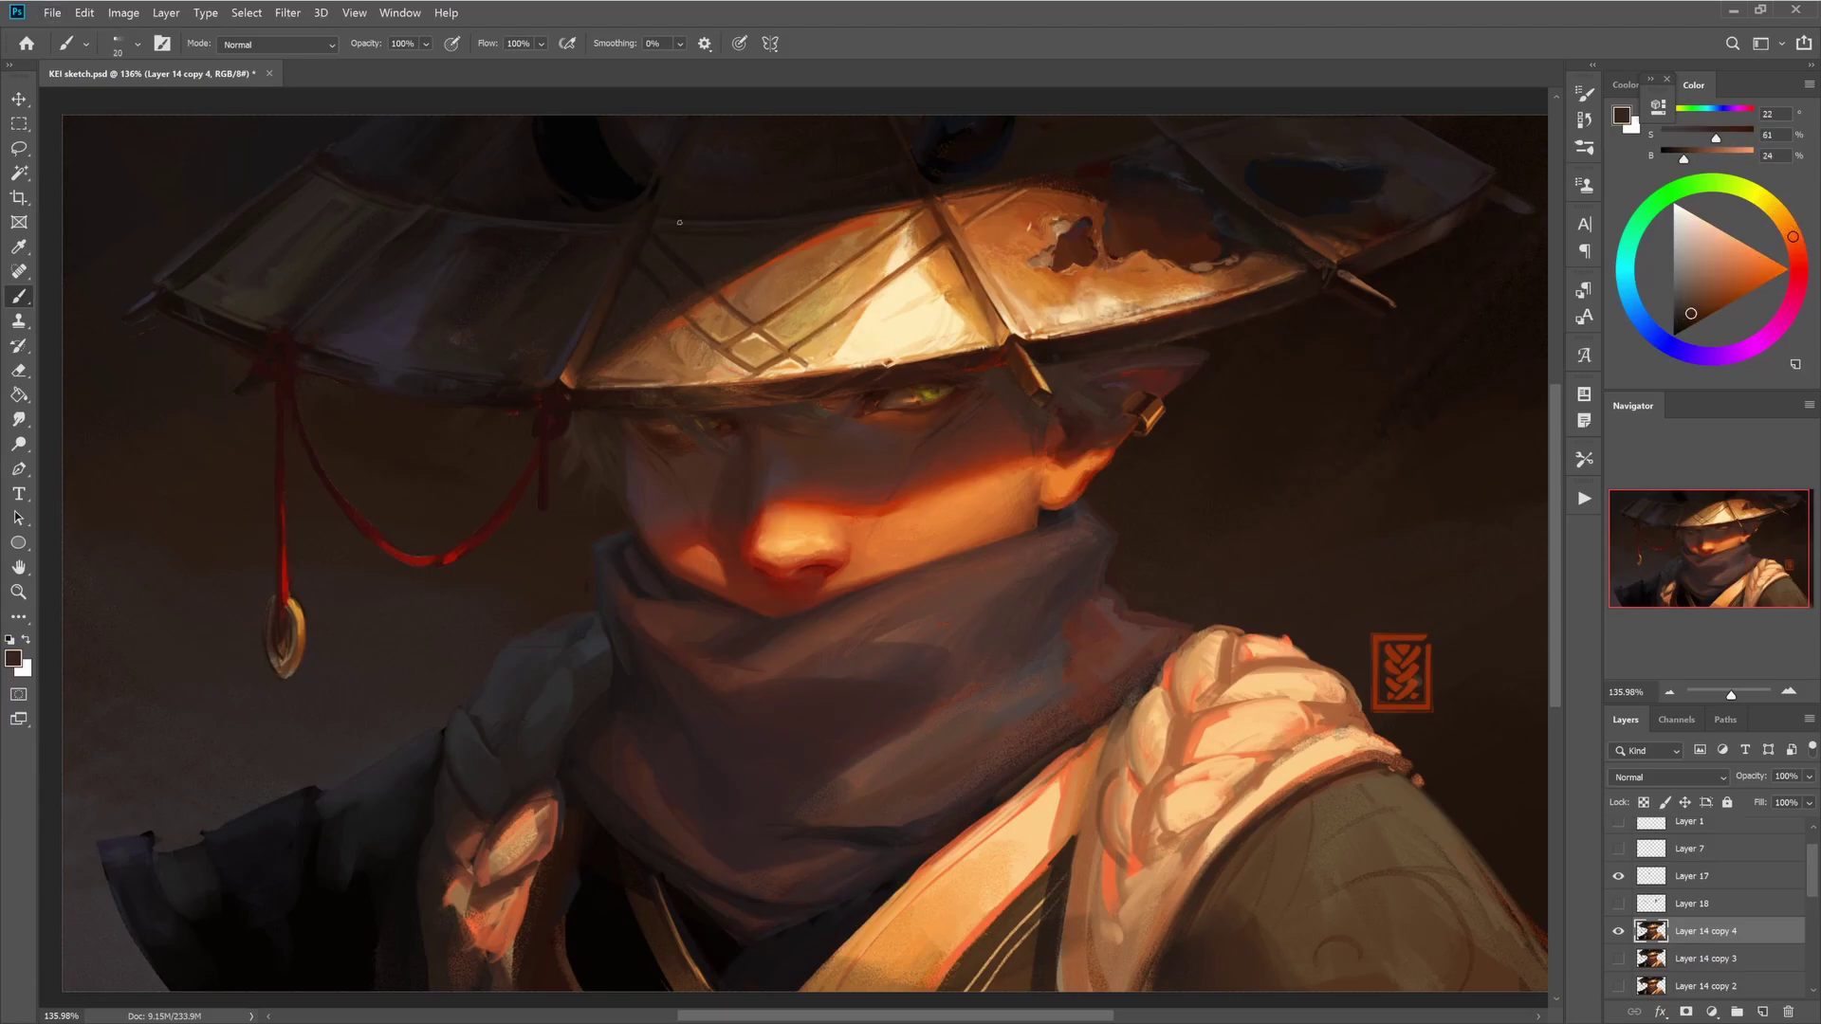
# - Deepen the shadowed part of the lattice panel with sampled dark brown and near-black tones
pyautogui.keyDown('alt'); pyautogui.click(697, 293); pyautogui.keyUp('alt')
pyautogui.keyDown('alt'); pyautogui.click(693, 244); pyautogui.keyUp('alt')
pyautogui.keyDown('alt'); pyautogui.click(703, 226); pyautogui.keyUp('alt')
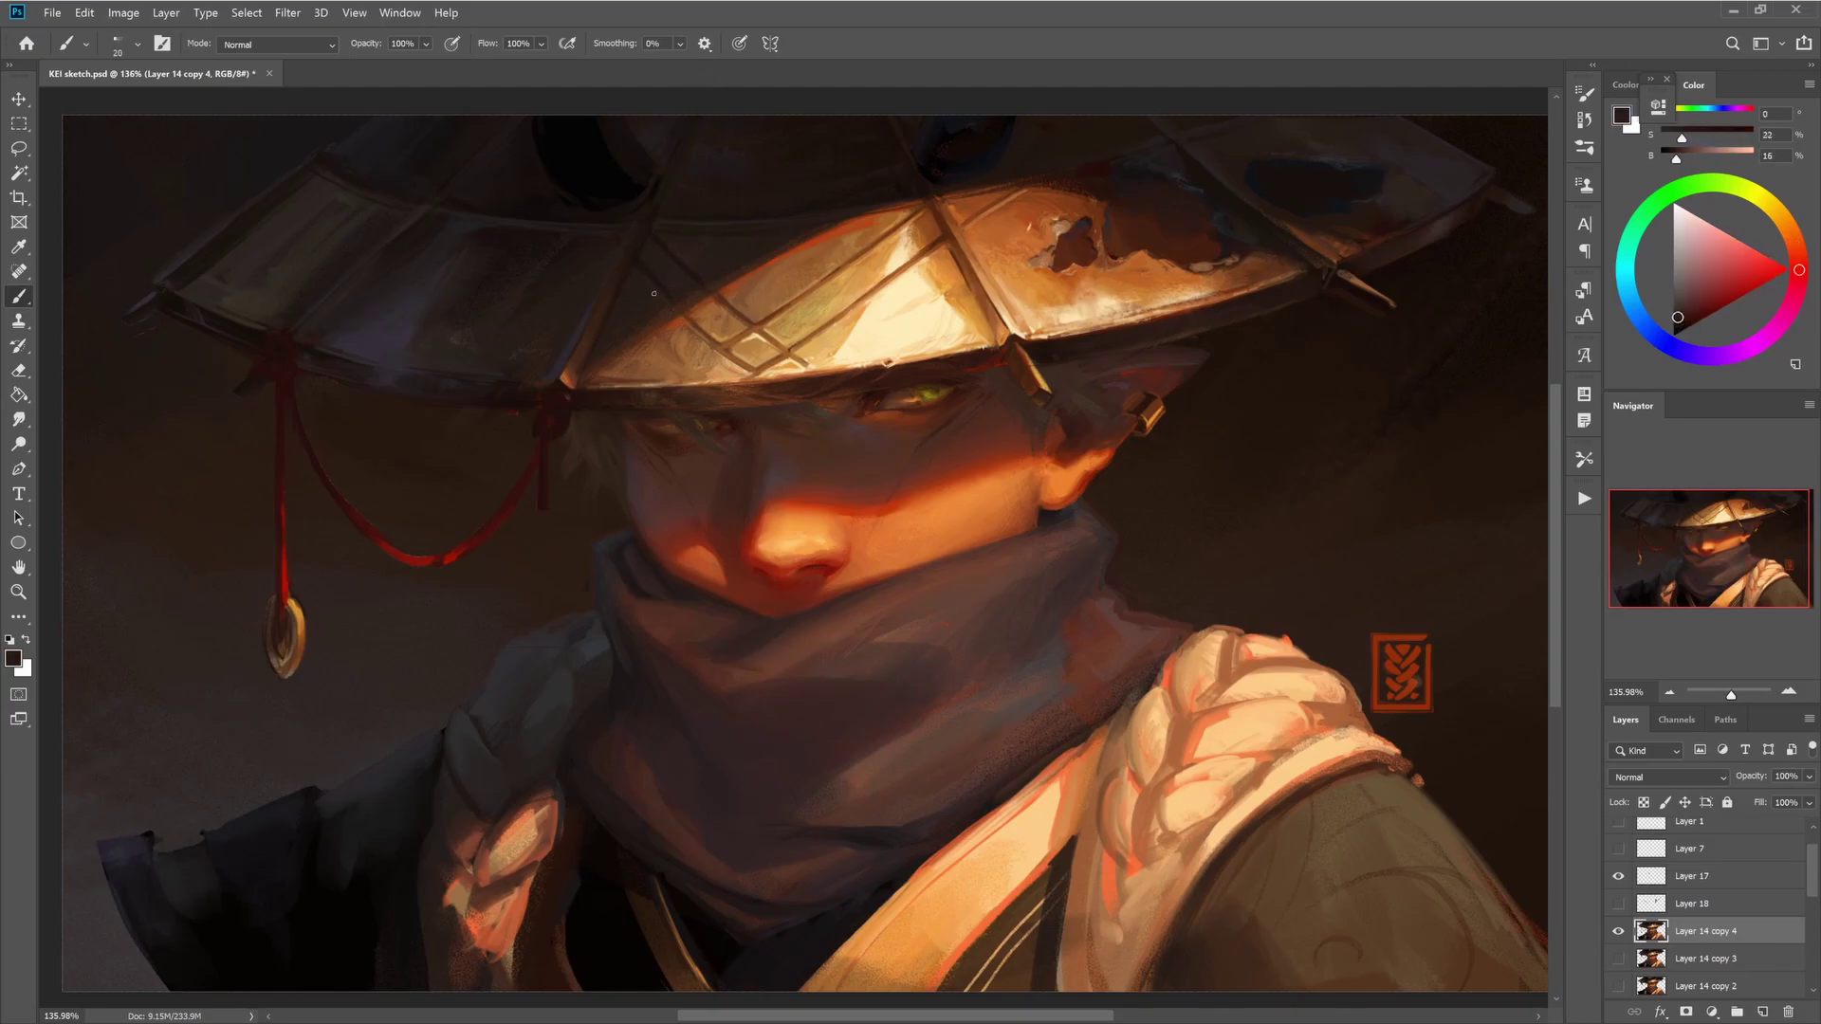
pyautogui.press('[')
pyautogui.press('[')
pyautogui.press('[')
pyautogui.keyDown('alt'); pyautogui.click(677, 195); pyautogui.keyUp('alt')
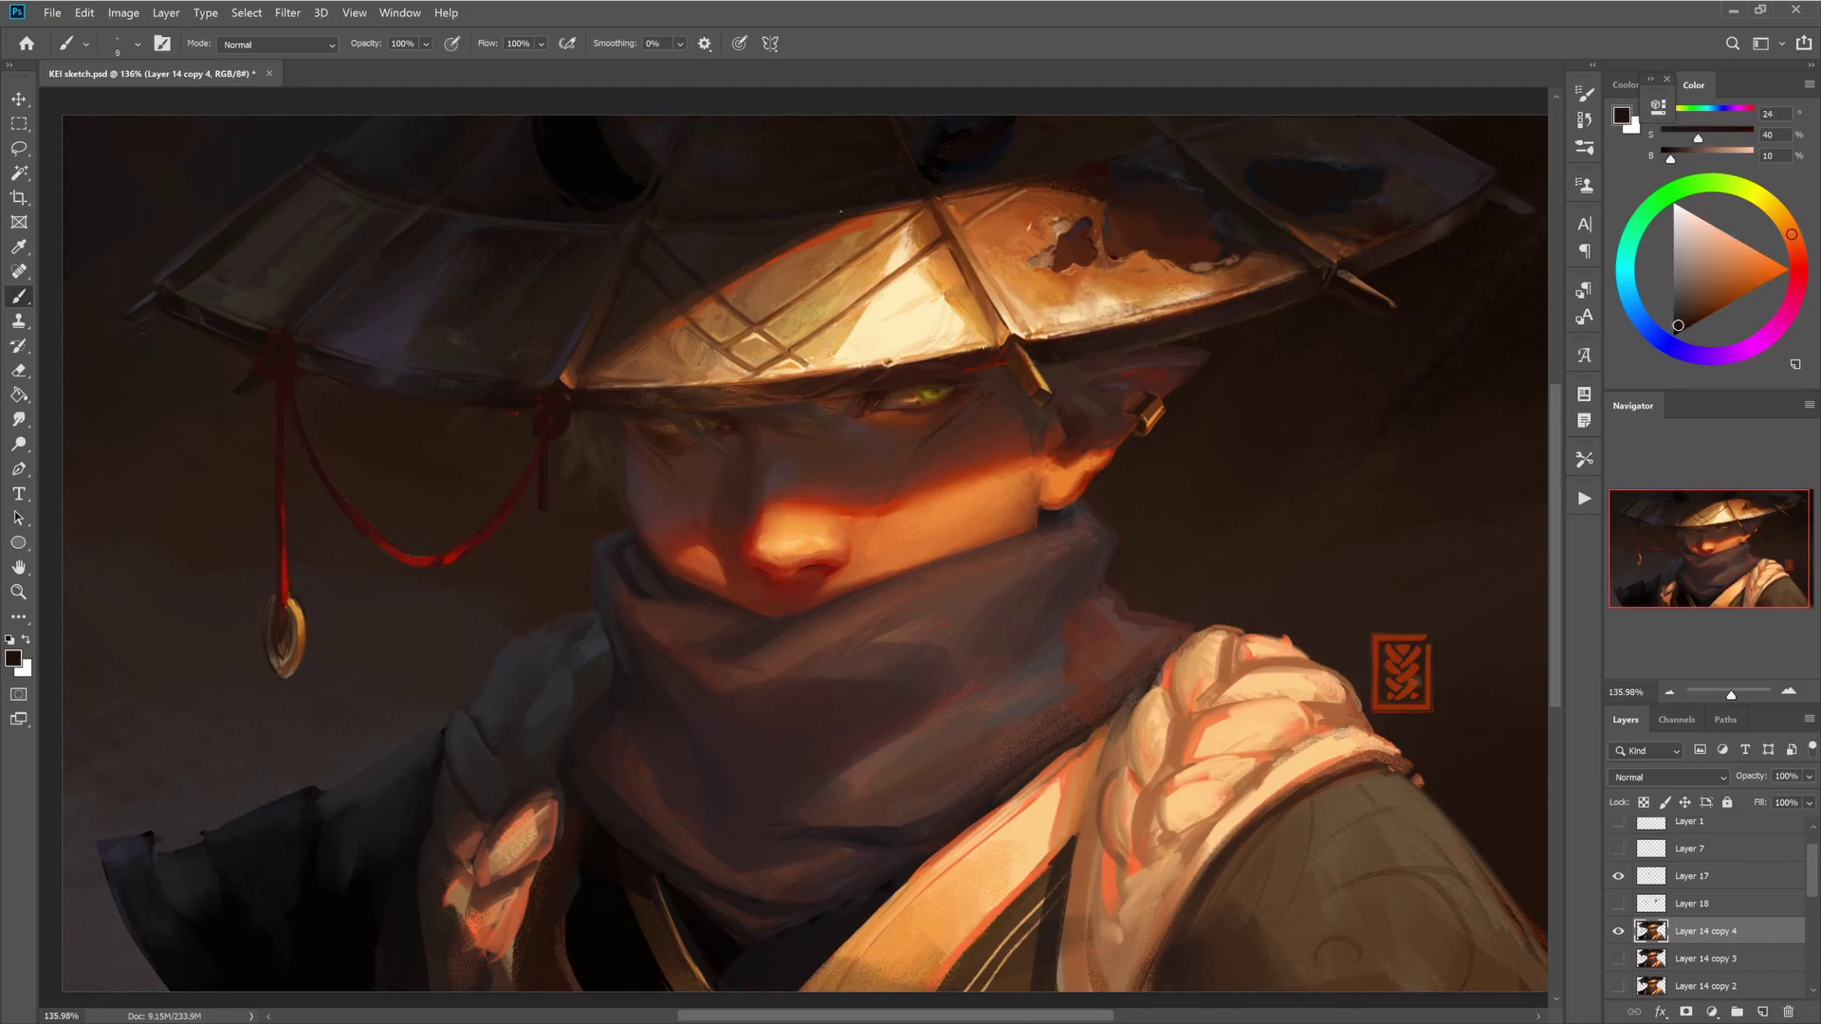
# - Warm the edge between light and shadow on the lattice panel with saturated orange
pyautogui.press(']')
pyautogui.press(']')
pyautogui.keyDown('alt'); pyautogui.click(896, 282); pyautogui.keyUp('alt')
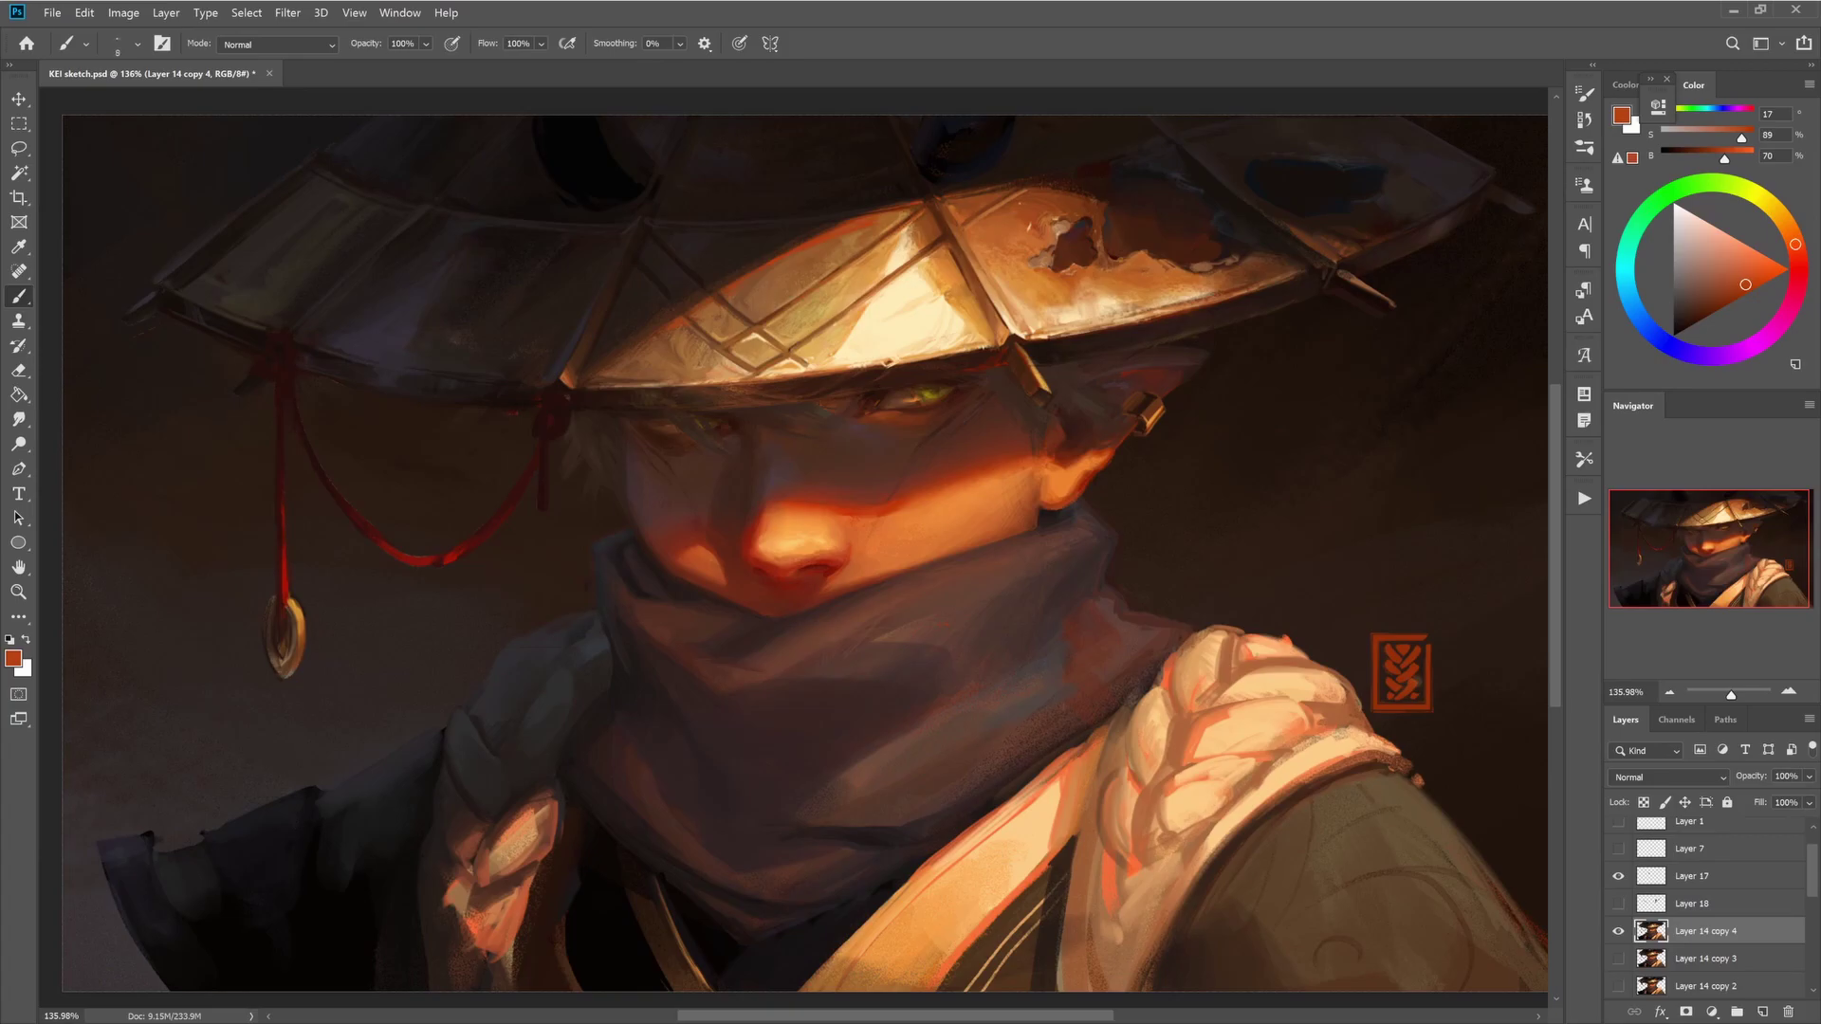
pyautogui.press(']')
pyautogui.press(']')
pyautogui.press(']')
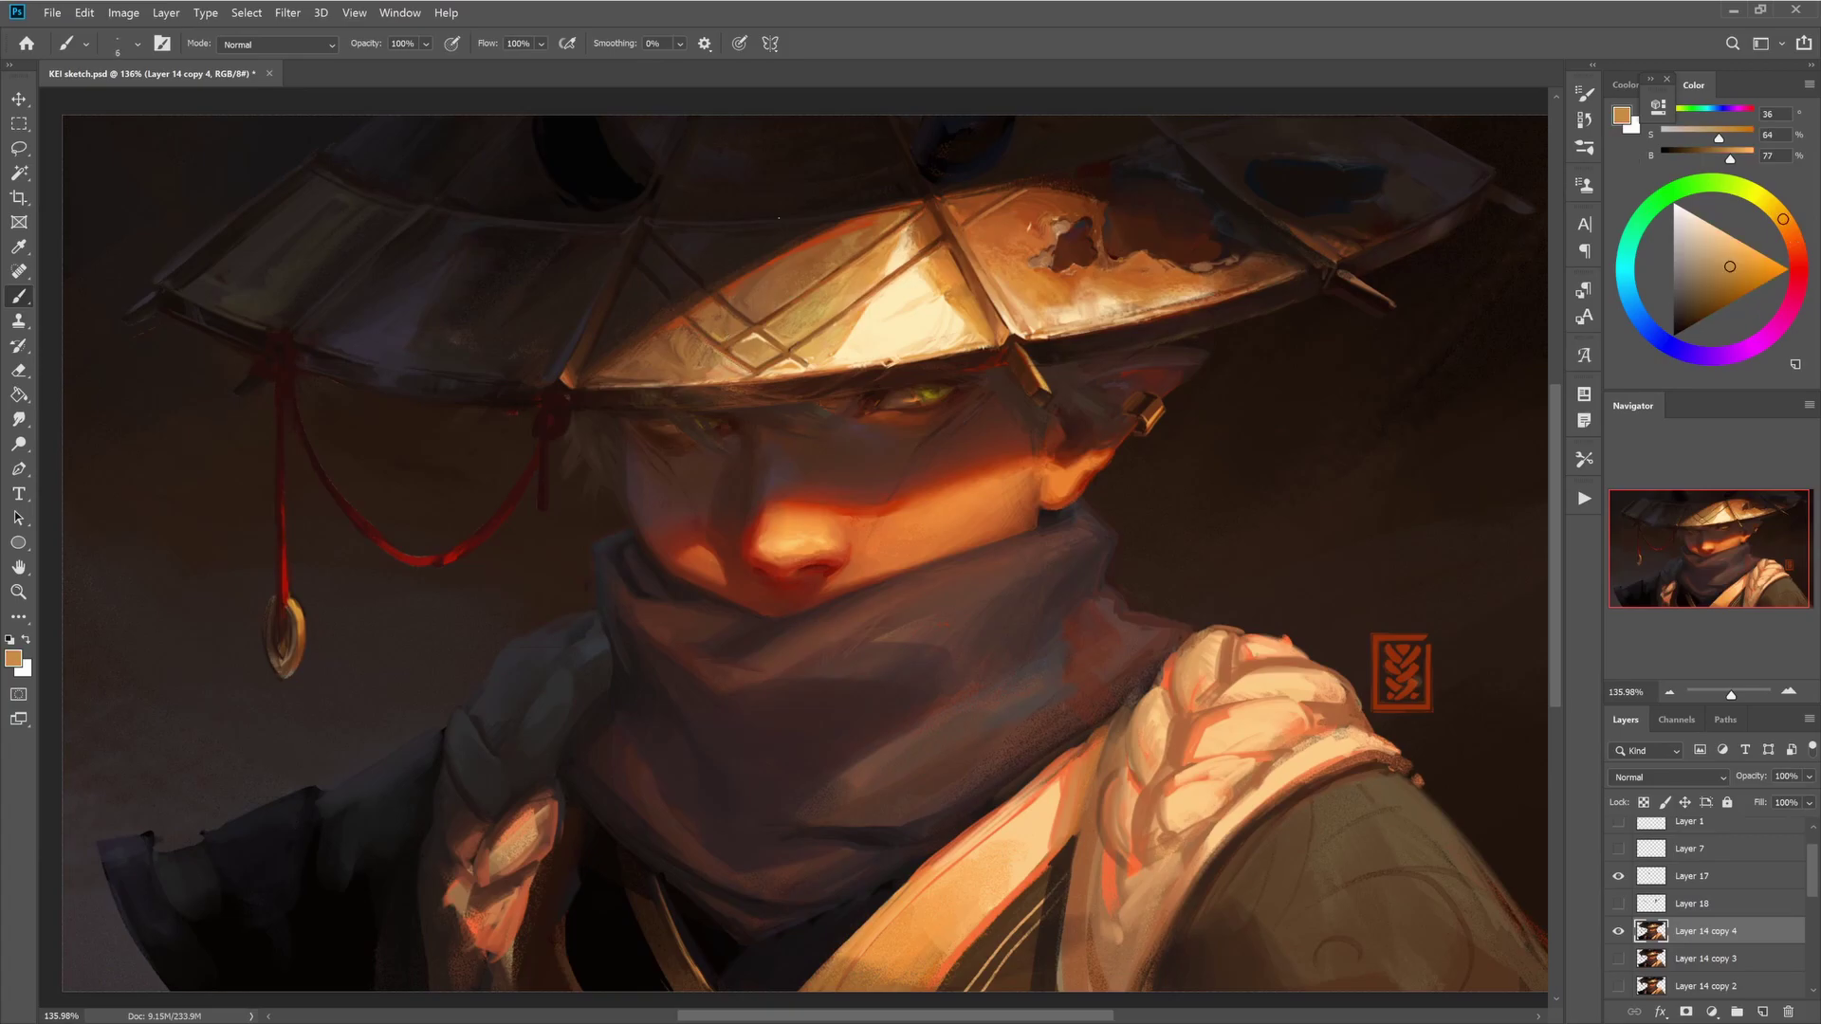
# - Refine the shaded brim around the red cord's knot and the neighbouring rib with dark grey tones
pyautogui.scroll(2, 555, 402)
pyautogui.keyDown('alt'); pyautogui.click(555, 402); pyautogui.keyUp('alt')
pyautogui.keyDown('alt'); pyautogui.click(538, 411); pyautogui.keyUp('alt')
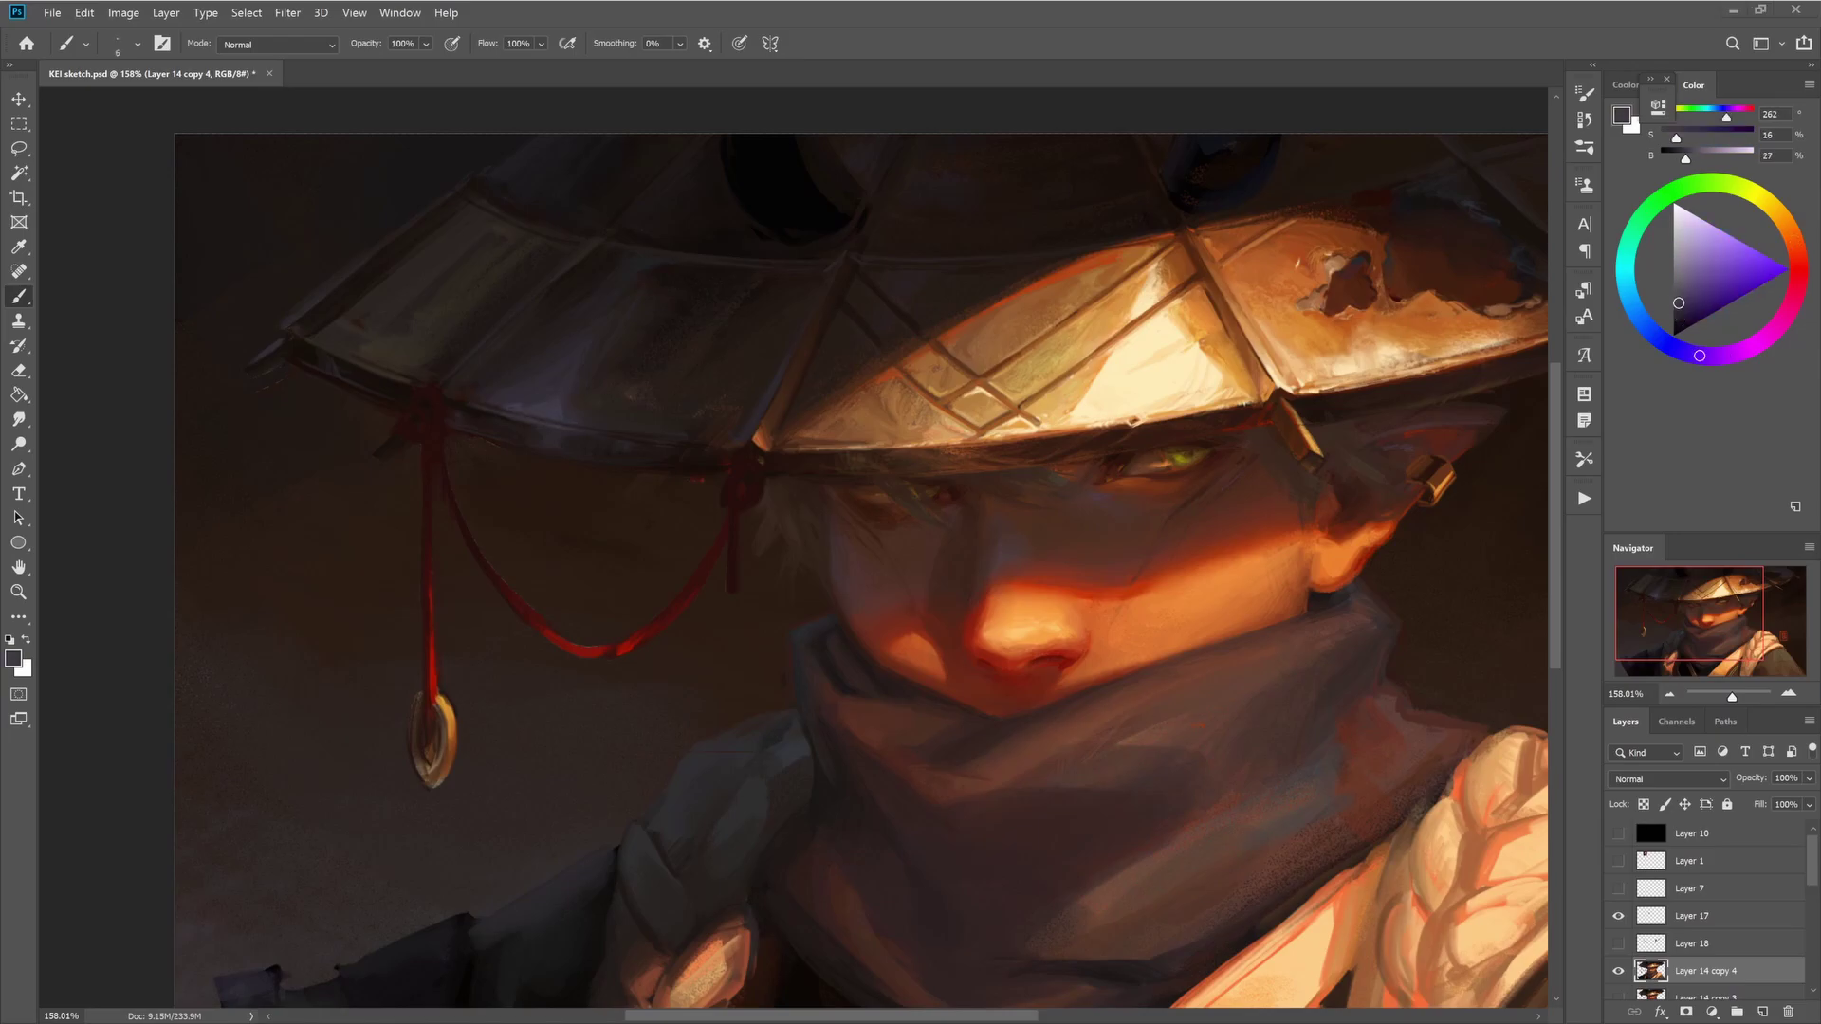
pyautogui.moveTo(1301, 209); pyautogui.dragTo(1012, 203)
pyautogui.keyDown('alt'); pyautogui.click(1012, 203); pyautogui.keyUp('alt')
pyautogui.moveTo(857, 290); pyautogui.dragTo(831, 272)
pyautogui.scroll(-2, 816, 380)
# - Soften the red shadow edge across the nose and cheek with sampled skin tones
pyautogui.press(']')
pyautogui.press(']')
pyautogui.press(']')
pyautogui.press(']')
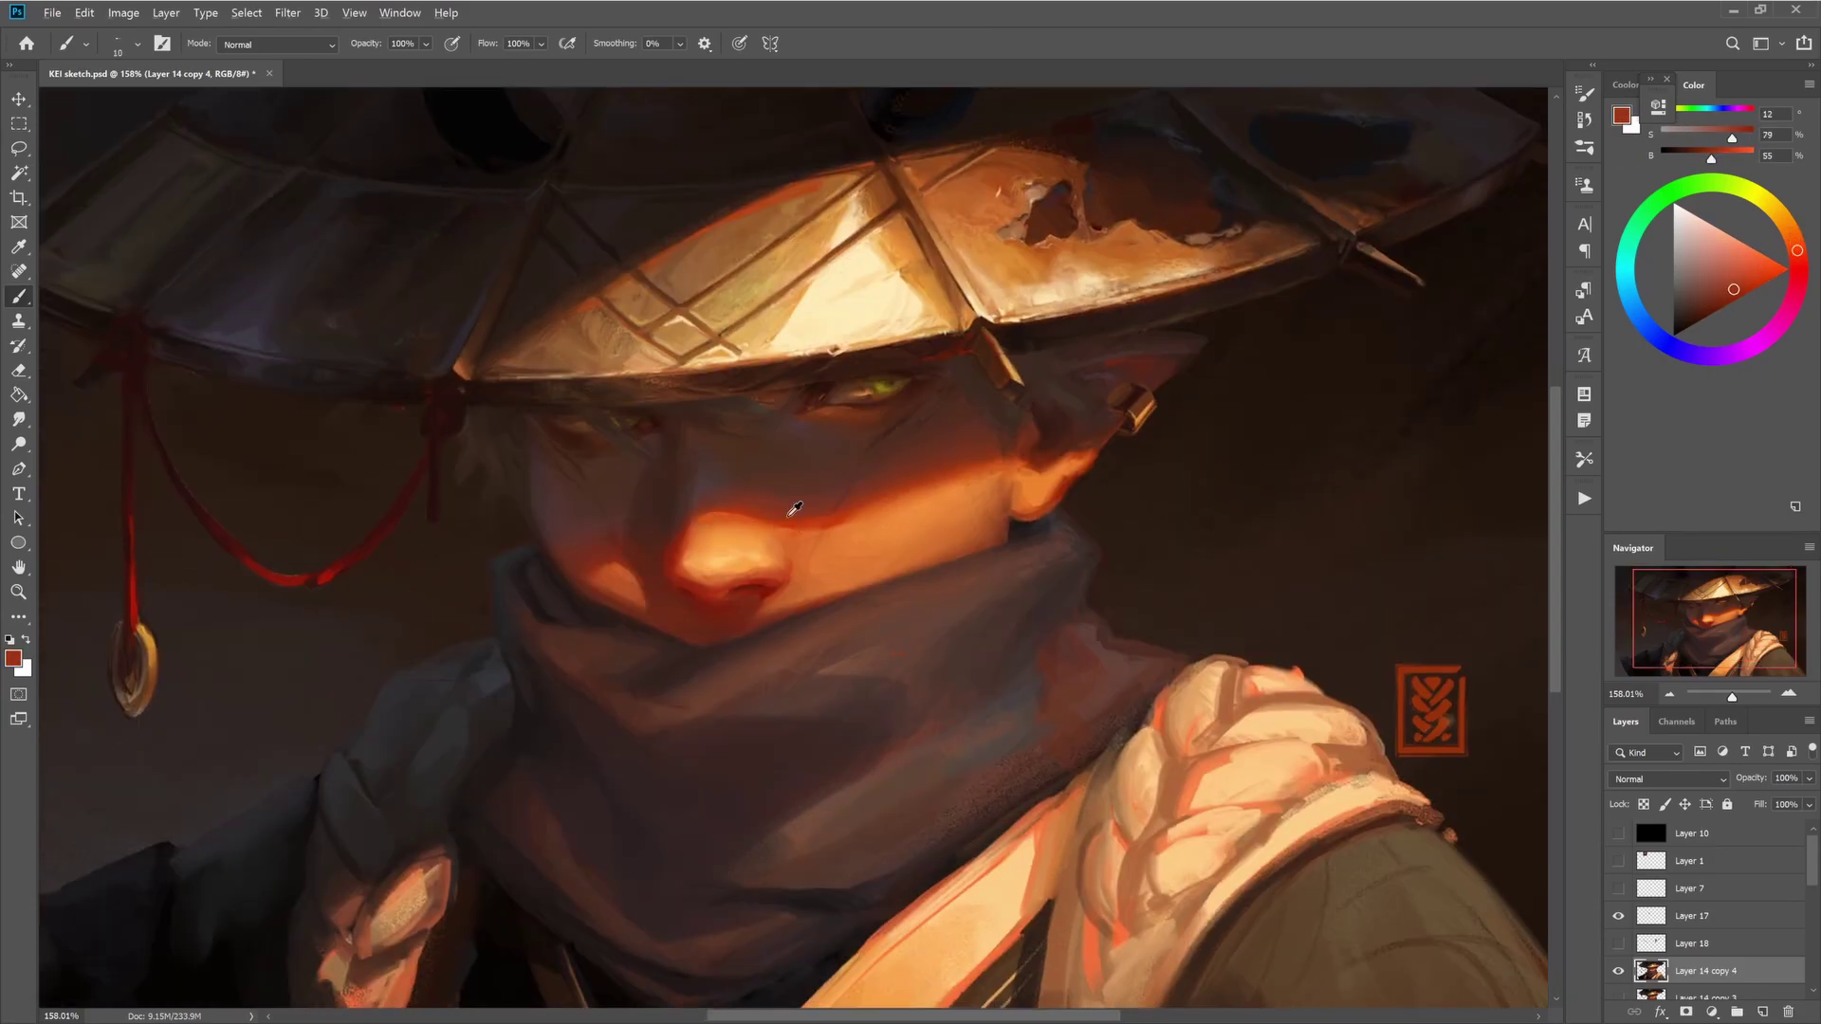
pyautogui.keyDown('alt'); pyautogui.click(965, 478); pyautogui.keyUp('alt')
pyautogui.keyDown('alt'); pyautogui.click(1149, 487); pyautogui.keyUp('alt')
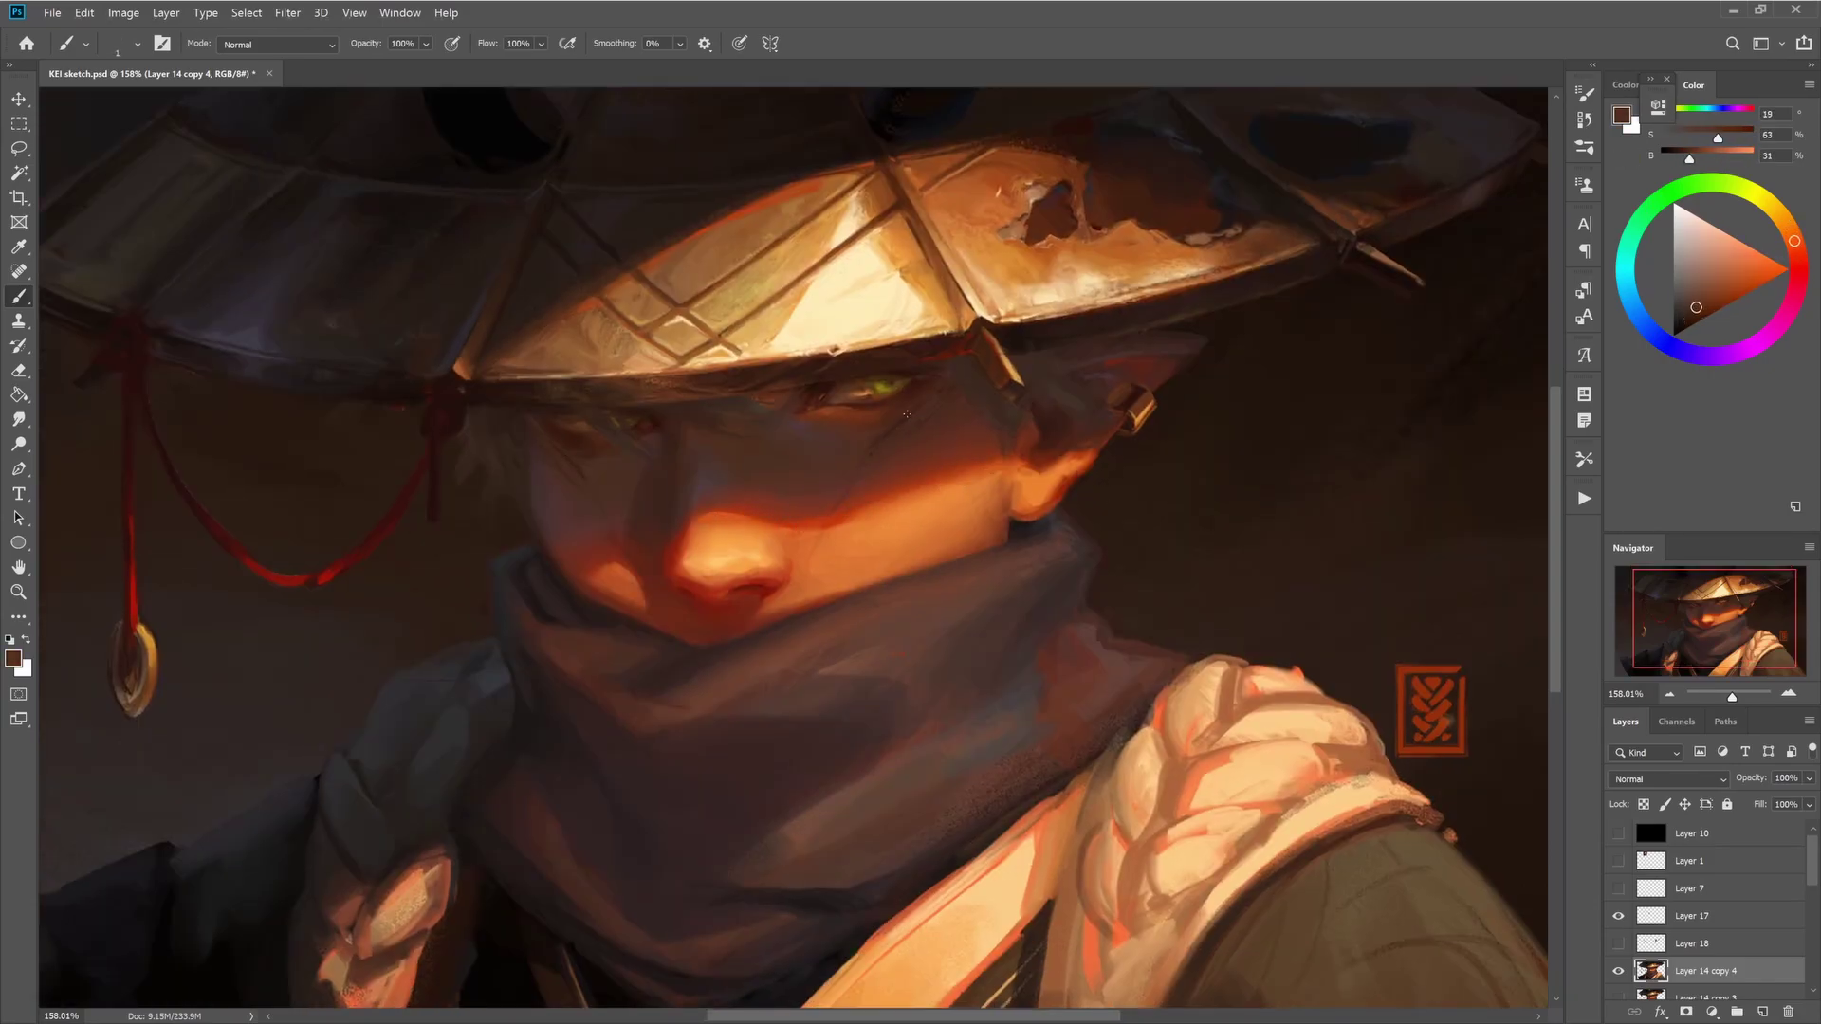
# - Paint fine dark scratch marks on the shaded cheek below the green eye with a very small brush
pyautogui.press('[')
pyautogui.press('[')
pyautogui.press('[')
pyautogui.press('[')
pyautogui.press('[')
pyautogui.press('[')
pyautogui.press('[')
pyautogui.press('[')
pyautogui.press('[')
pyautogui.moveTo(1150, 487); pyautogui.dragTo(1083, 383)
# - Add reddish-brown highlights to the scarf's upper folds
pyautogui.keyDown('alt'); pyautogui.click(683, 547); pyautogui.keyUp('alt')
pyautogui.press(']')
pyautogui.press(']')
pyautogui.press(']')
pyautogui.press(']')
pyautogui.press(']')
pyautogui.press(']')
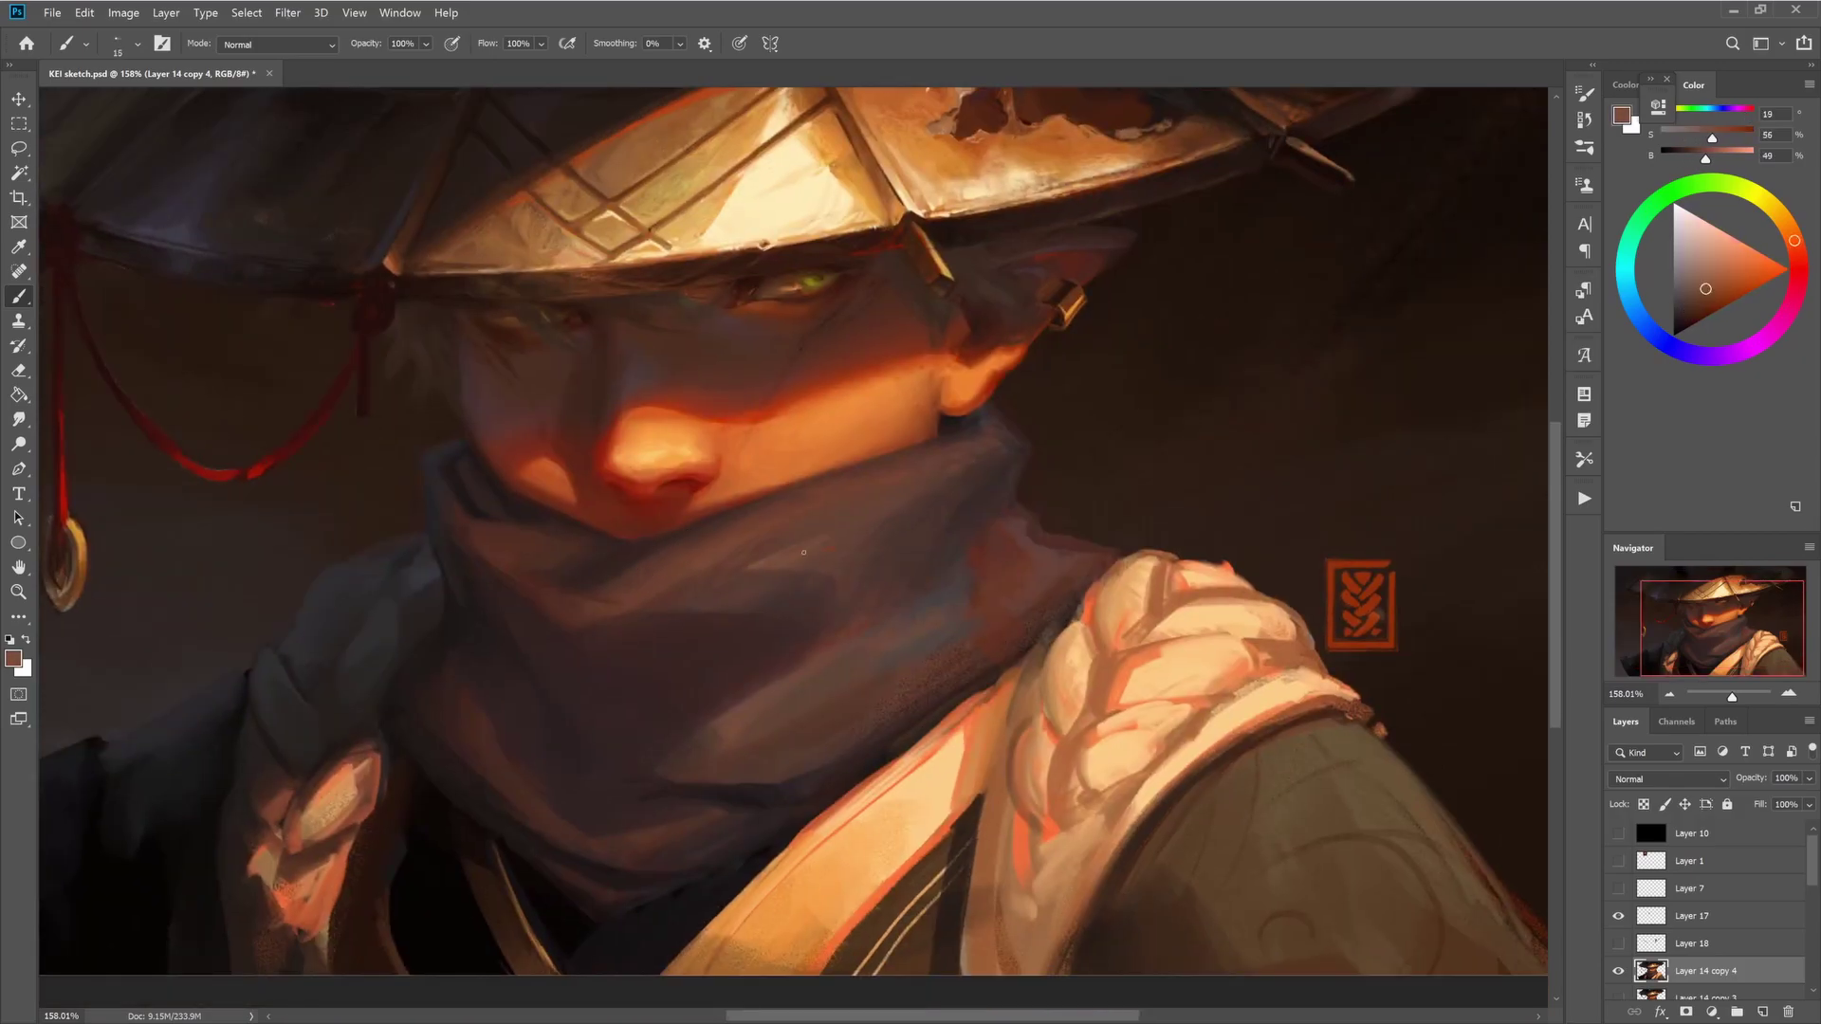
pyautogui.moveTo(851, 590); pyautogui.dragTo(783, 513)
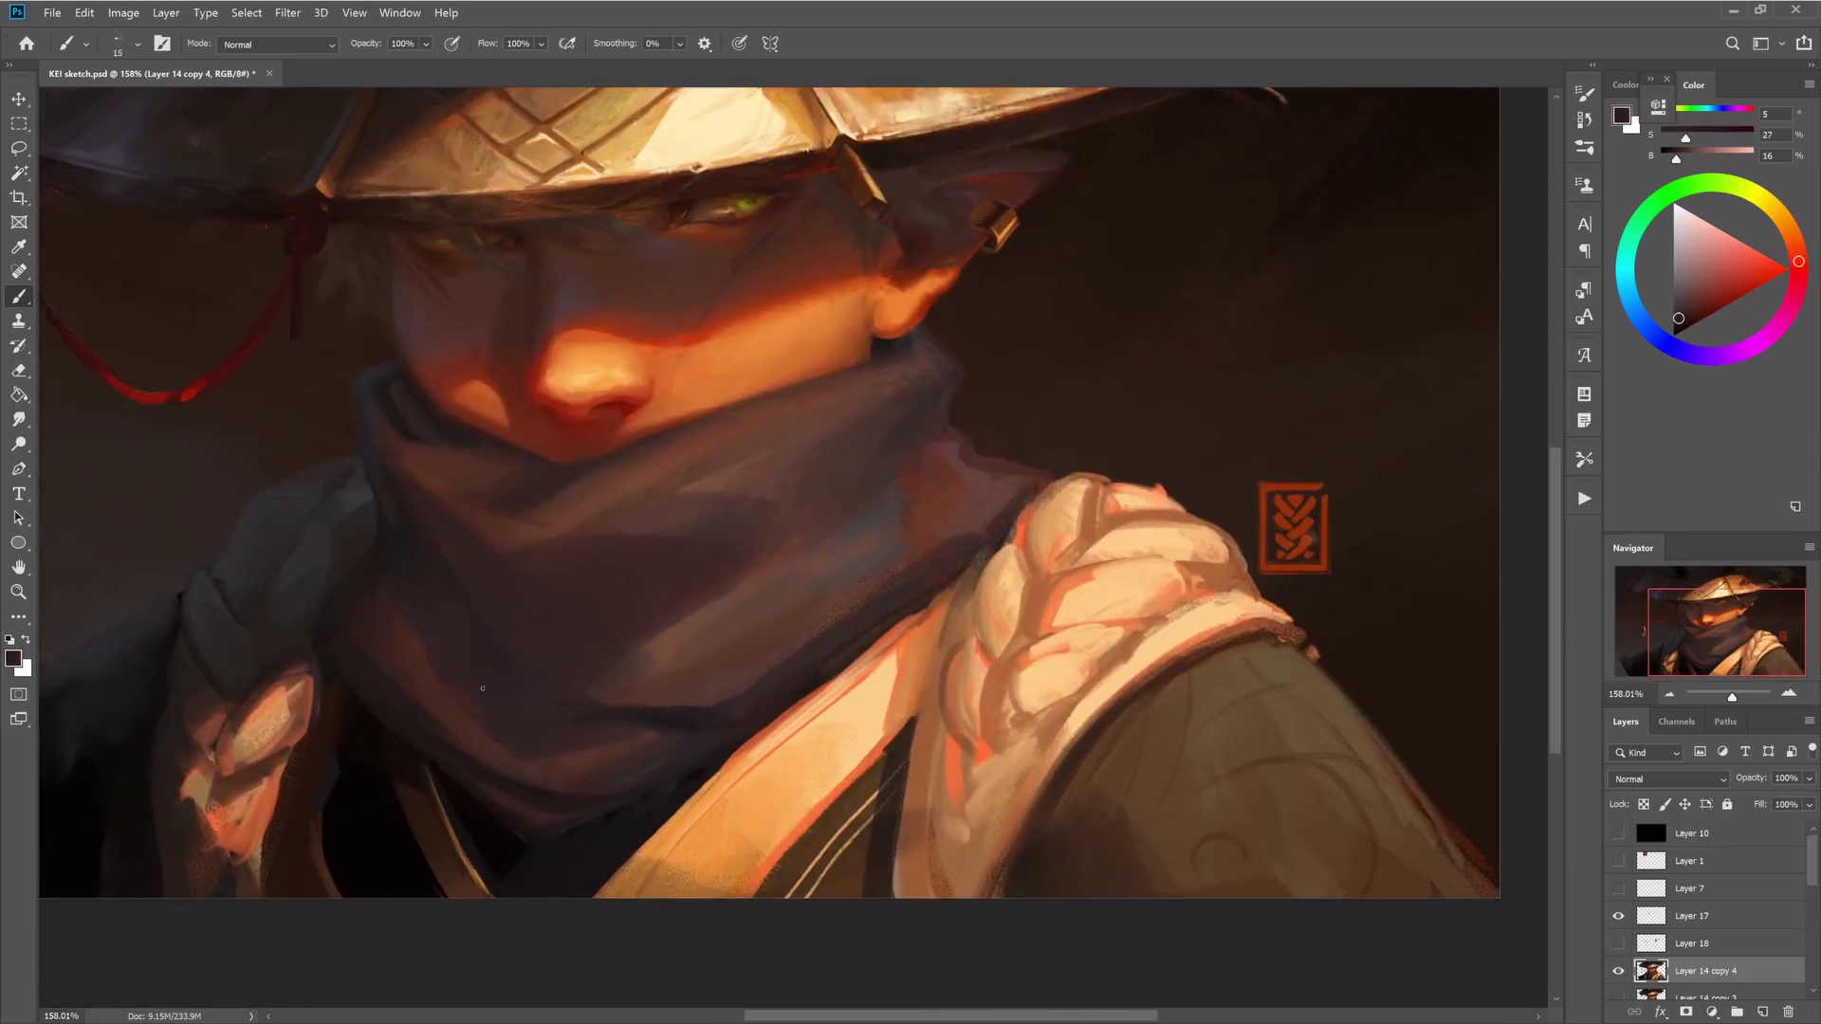
# - Darken the scarf's lower folds and its edge along the chest strap
pyautogui.keyDown('alt'); pyautogui.click(442, 698); pyautogui.keyUp('alt')
pyautogui.press(']')
pyautogui.moveTo(362, 584); pyautogui.dragTo(403, 612)
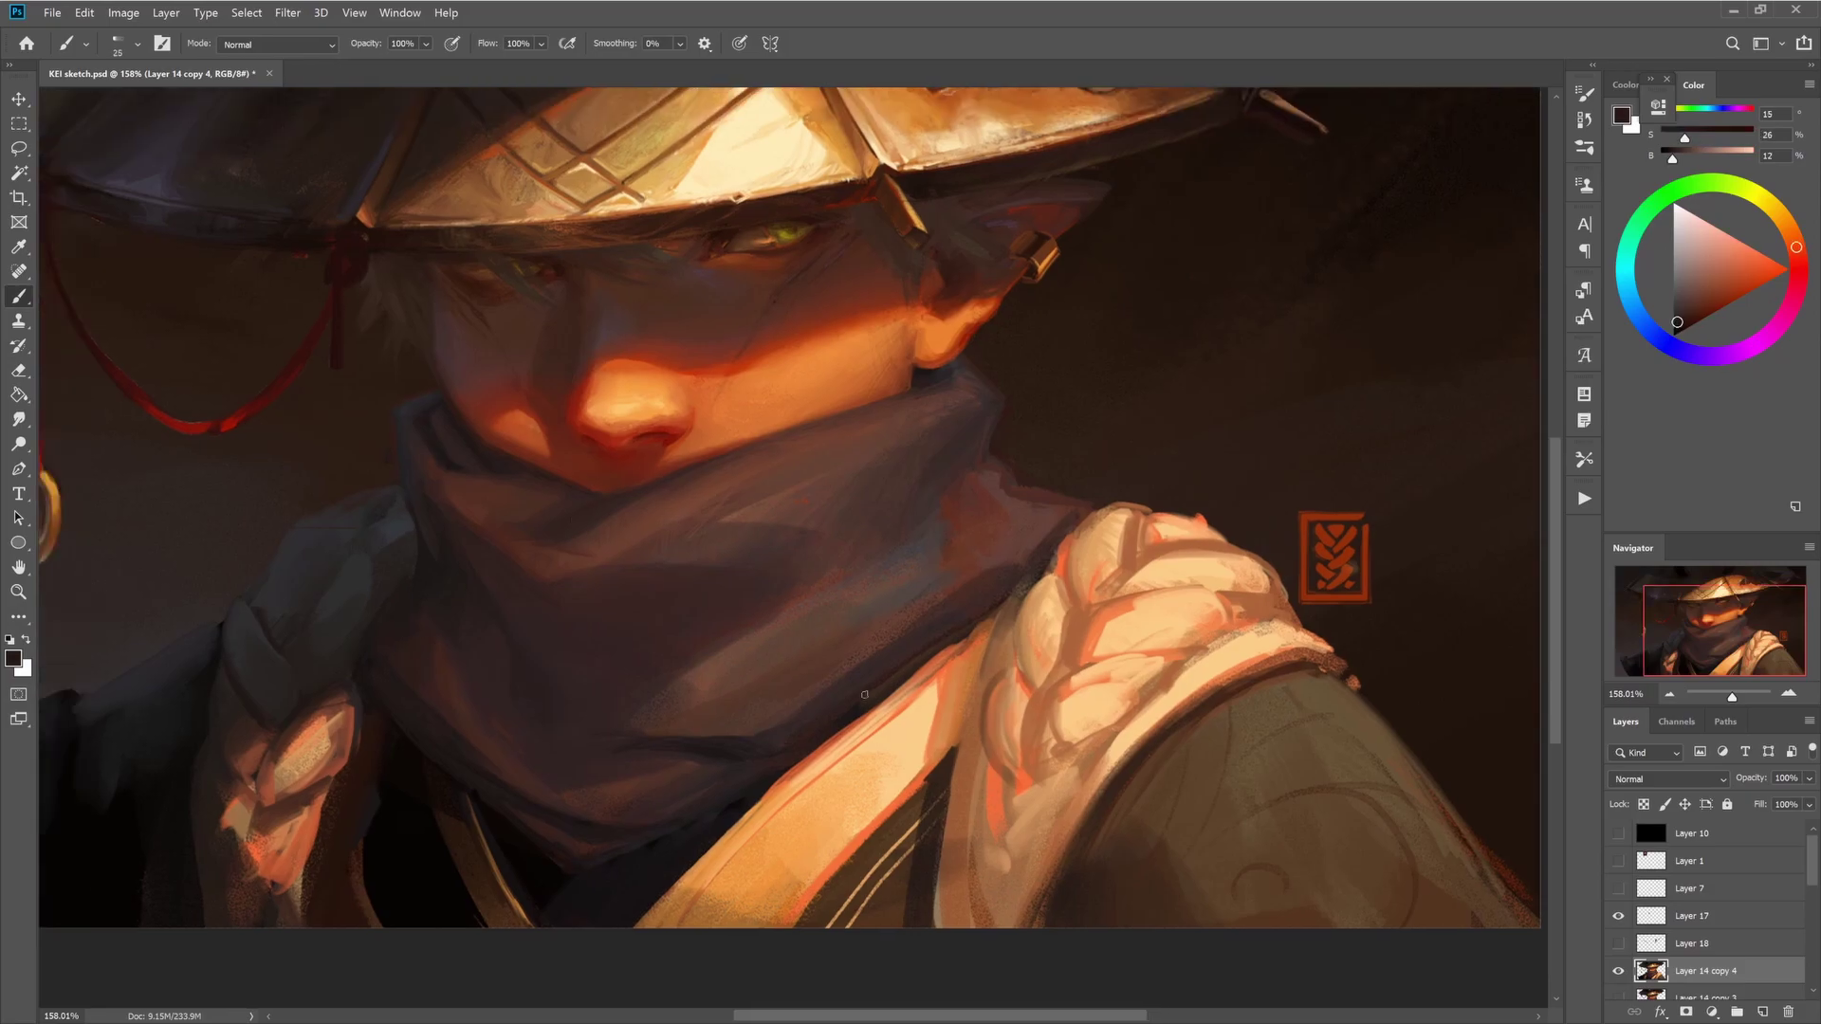
pyautogui.keyDown('alt'); pyautogui.click(402, 612); pyautogui.keyUp('alt')
pyautogui.press('[')
pyautogui.moveTo(764, 790); pyautogui.dragTo(897, 705)
# - Fill the dark gap beneath the scarf's lowest fold with near-black using a larger brush
pyautogui.keyDown('alt'); pyautogui.click(770, 821); pyautogui.keyUp('alt')
pyautogui.press(']')
pyautogui.press(']')
pyautogui.press(']')
pyautogui.press(']')
pyautogui.press(']')
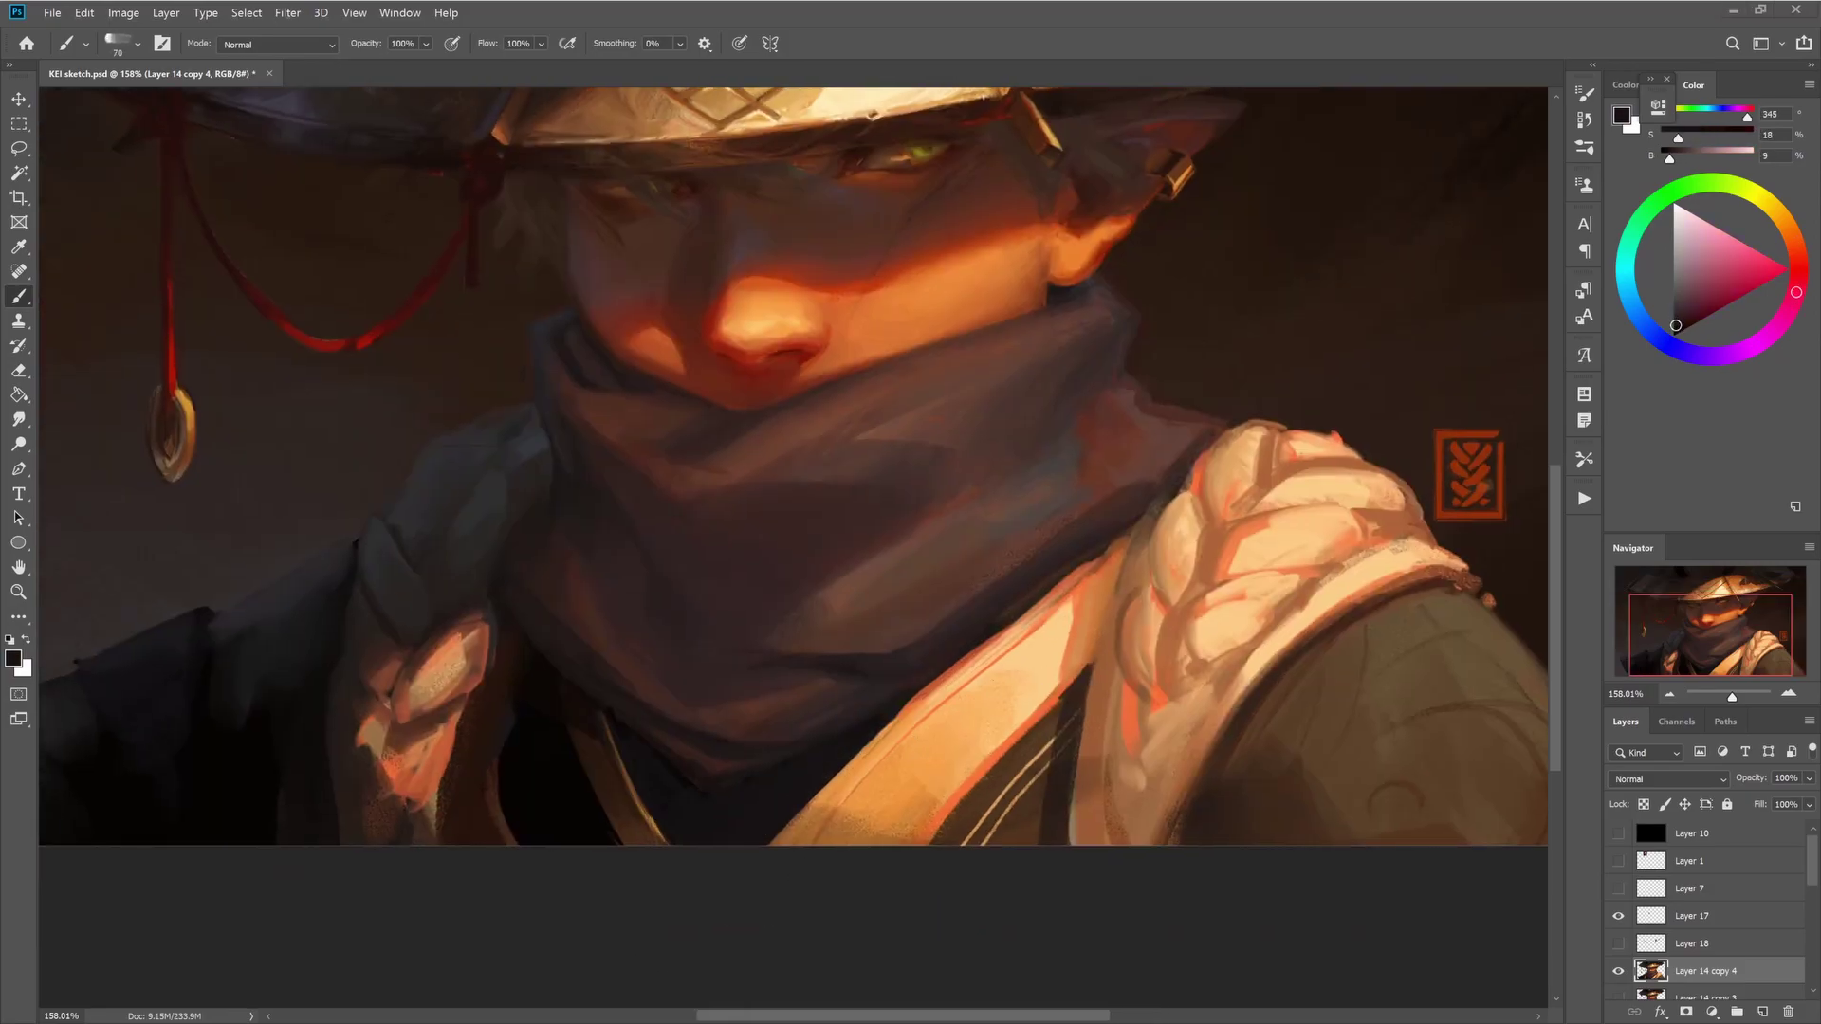
# - Touch up the scarf's folds below the chin with a sampled warm brown and a small brush
pyautogui.keyDown('alt'); pyautogui.click(909, 369); pyautogui.keyUp('alt')
pyautogui.press('[')
pyautogui.press('[')
pyautogui.press('[')
pyautogui.press('[')
pyautogui.press('[')
pyautogui.press('[')
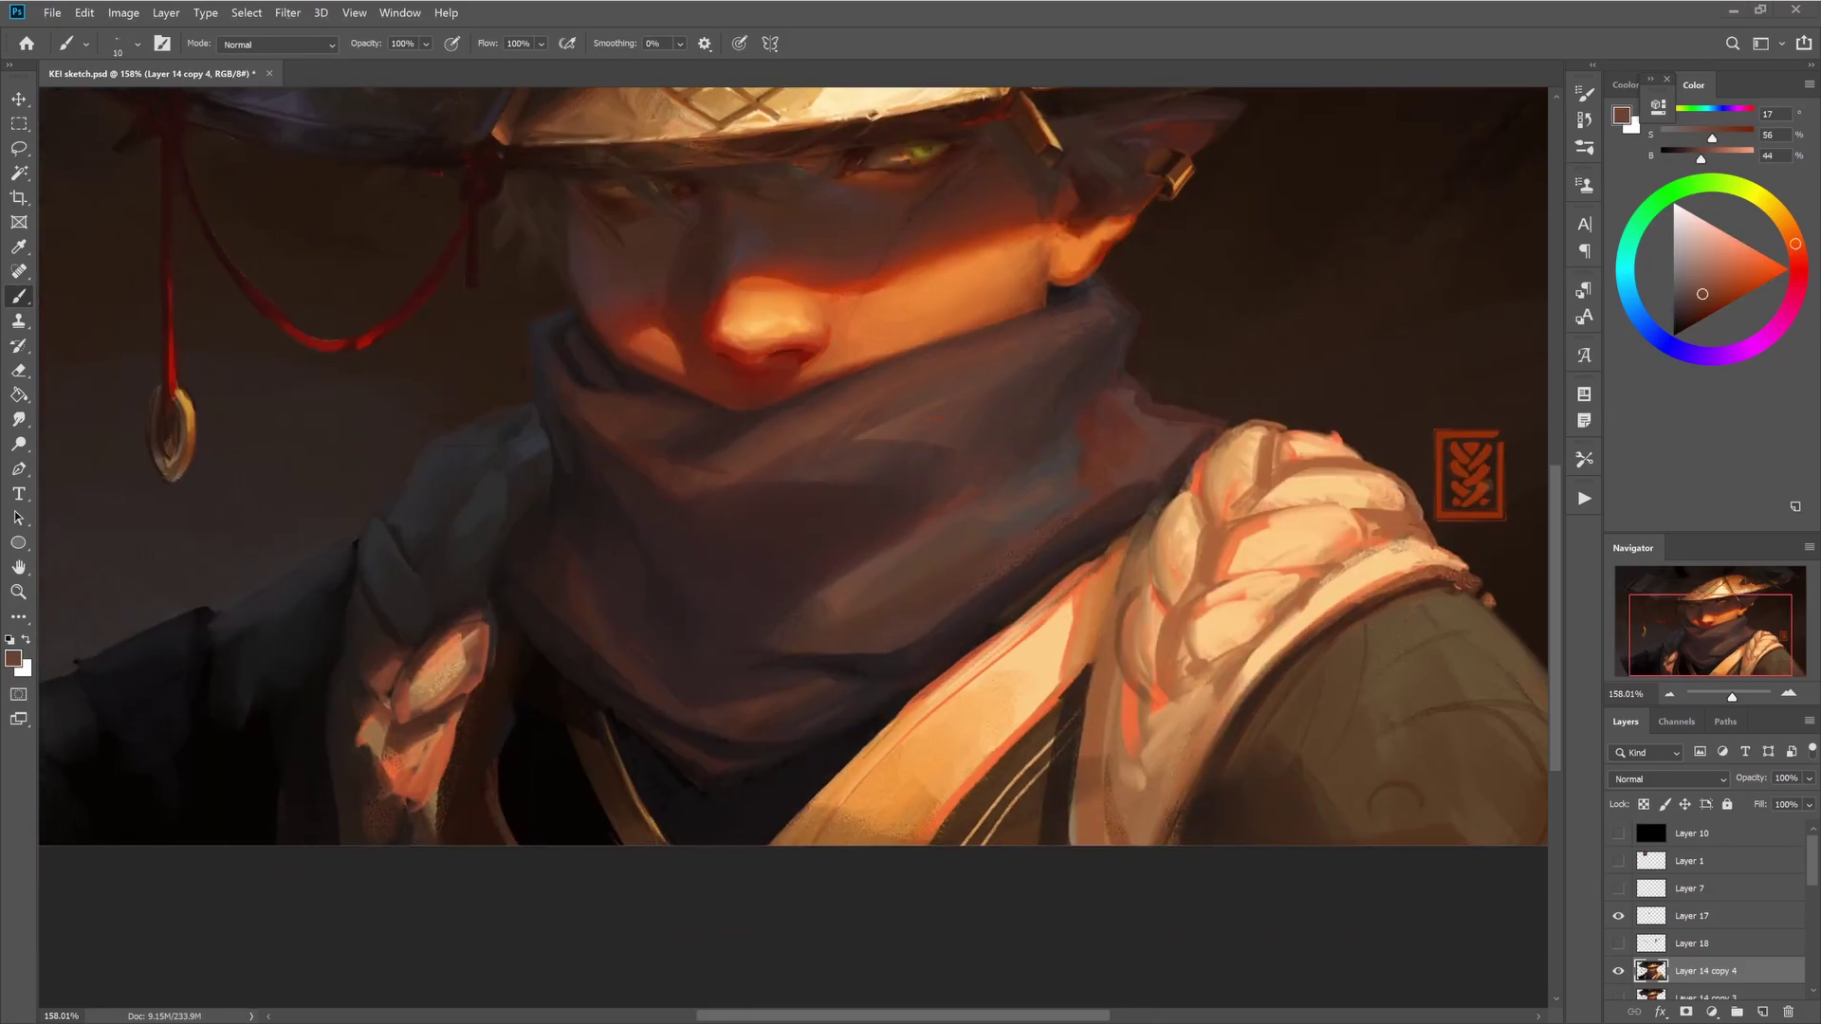
# - Repaint the torn dark sleeve below the pendant, covering the gap in its cuff with dark blue-black tones
pyautogui.moveTo(313, 607); pyautogui.dragTo(493, 559)
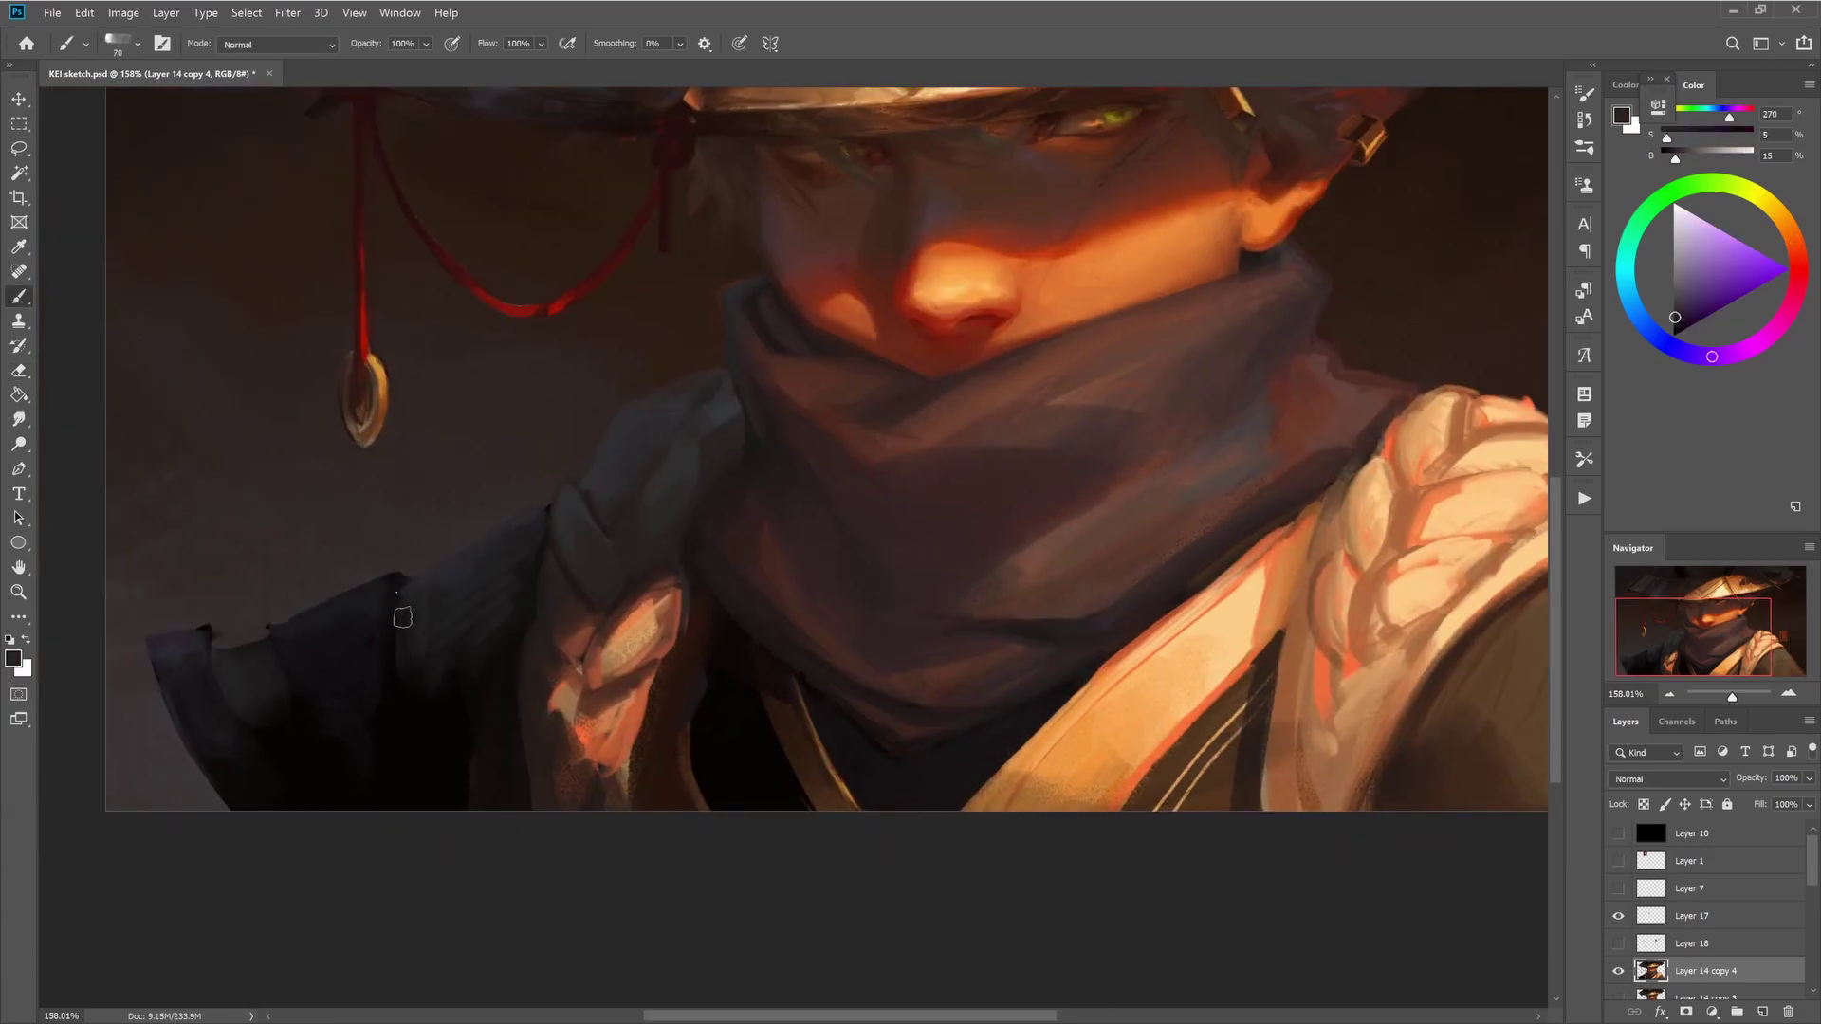
pyautogui.keyDown('alt'); pyautogui.click(416, 583); pyautogui.keyUp('alt')
pyautogui.press('[')
pyautogui.keyDown('alt'); pyautogui.click(511, 607); pyautogui.keyUp('alt')
pyautogui.press(']')
pyautogui.press(']')
pyautogui.press(']')
pyautogui.press(']')
pyautogui.moveTo(232, 645); pyautogui.dragTo(322, 605)
pyautogui.keyDown('alt'); pyautogui.click(269, 691); pyautogui.keyUp('alt')
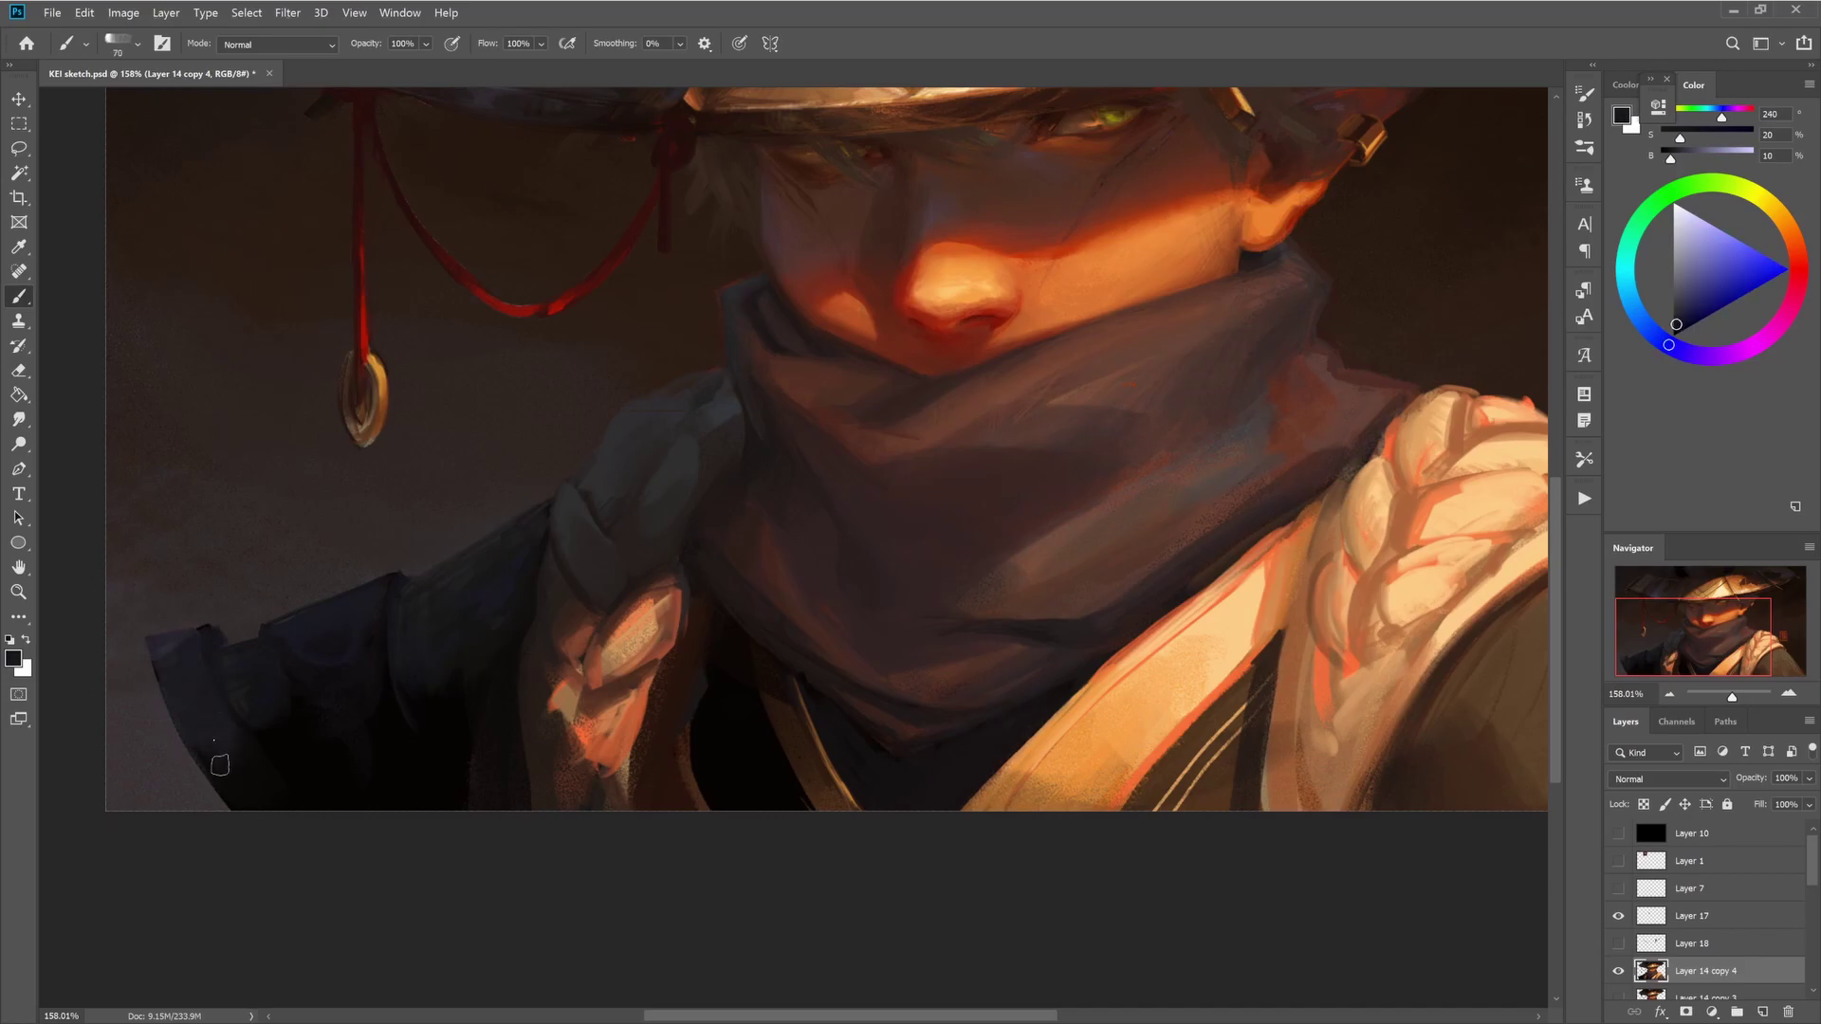
# - Darken the robe between the smaller braid and the scarf with a sampled dark tone and a smaller brush
pyautogui.press('[')
pyautogui.press('[')
pyautogui.press('[')
pyautogui.keyDown('alt'); pyautogui.click(625, 704); pyautogui.keyUp('alt')
pyautogui.moveTo(654, 664); pyautogui.dragTo(664, 749)
pyautogui.moveTo(683, 588); pyautogui.dragTo(702, 664)
pyautogui.moveTo(903, 650); pyautogui.dragTo(543, 773)
# - Touch up the scarf's lower folds and its edge beside the larger braid with a sampled dark brown, ending with a fine brush
pyautogui.press(']')
pyautogui.press(']')
pyautogui.press(']')
pyautogui.keyDown('alt'); pyautogui.click(773, 697); pyautogui.keyUp('alt')
pyautogui.press('[')
pyautogui.press('[')
pyautogui.press('[')
pyautogui.press('[')
pyautogui.press('[')
pyautogui.press('[')
pyautogui.press('[')
pyautogui.press('[')
pyautogui.press('[')
pyautogui.press('[')
pyautogui.press('[')
pyautogui.press('[')
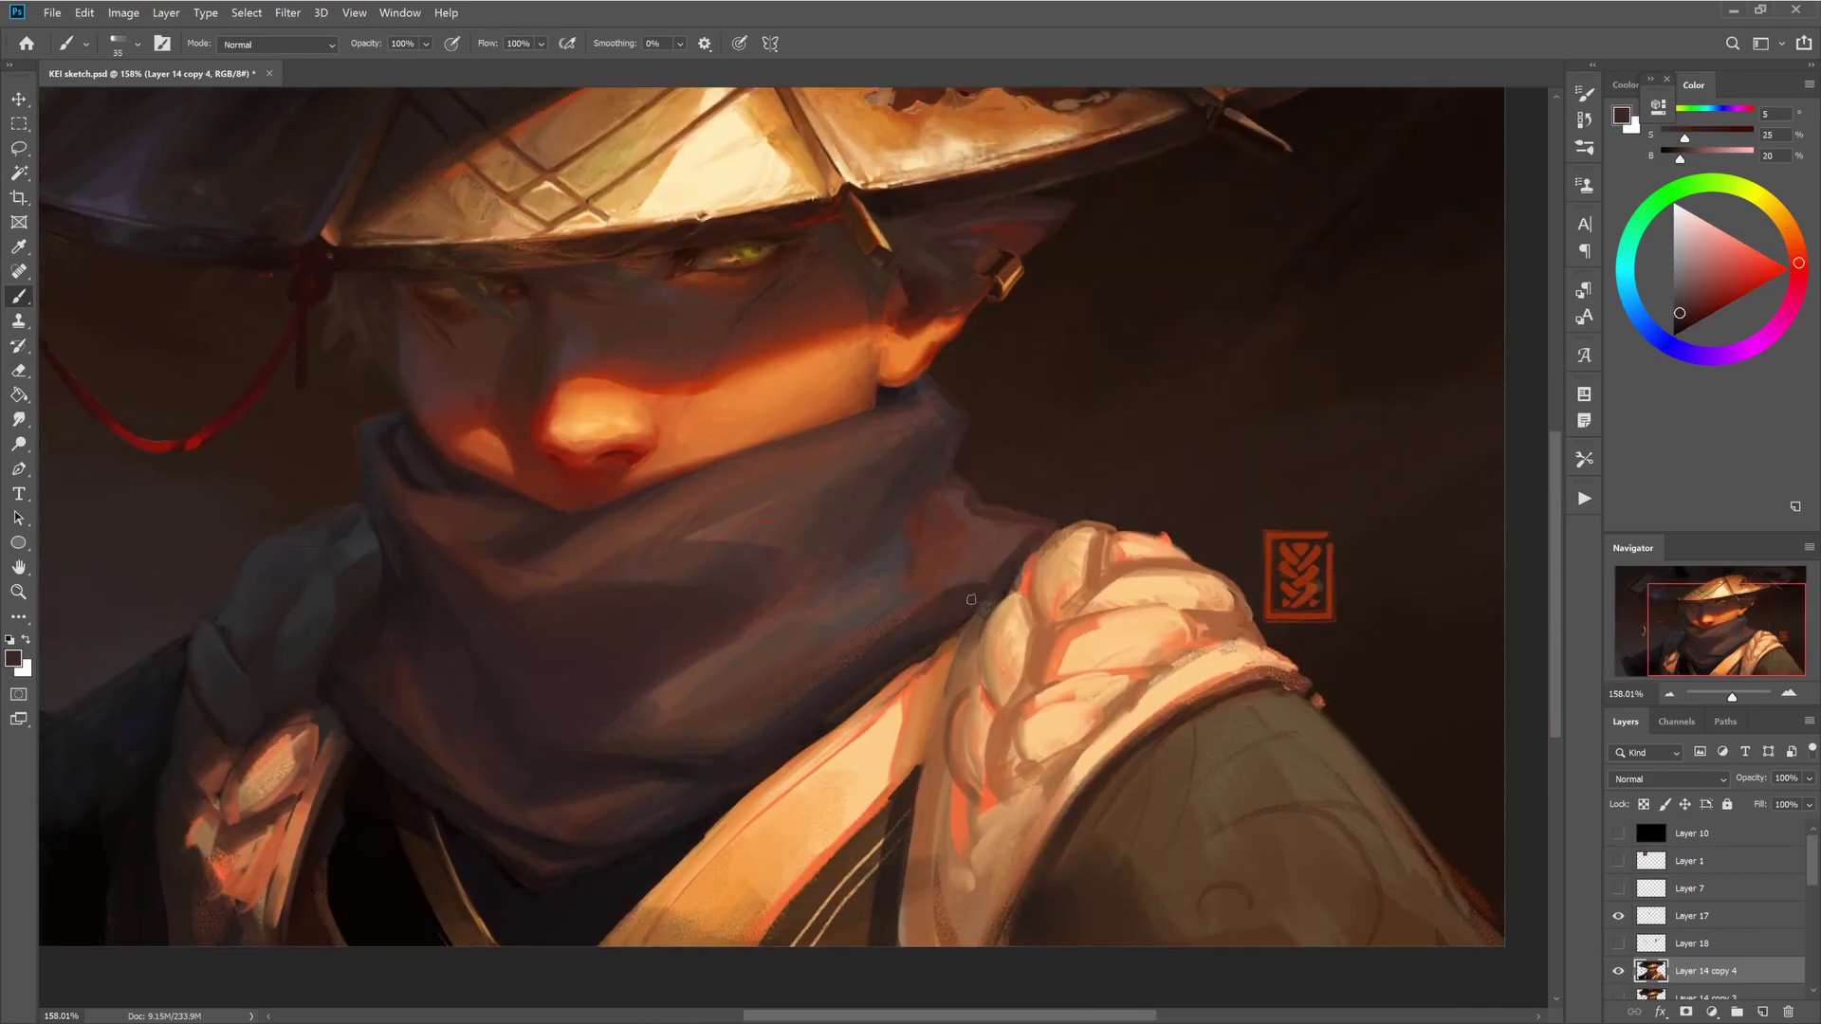
# - Clean up the scarf's upper edge below the face with sampled near-black and dark brown tones
pyautogui.scroll(-1, 977, 512)
pyautogui.keyDown('alt'); pyautogui.click(1183, 601); pyautogui.keyUp('alt')
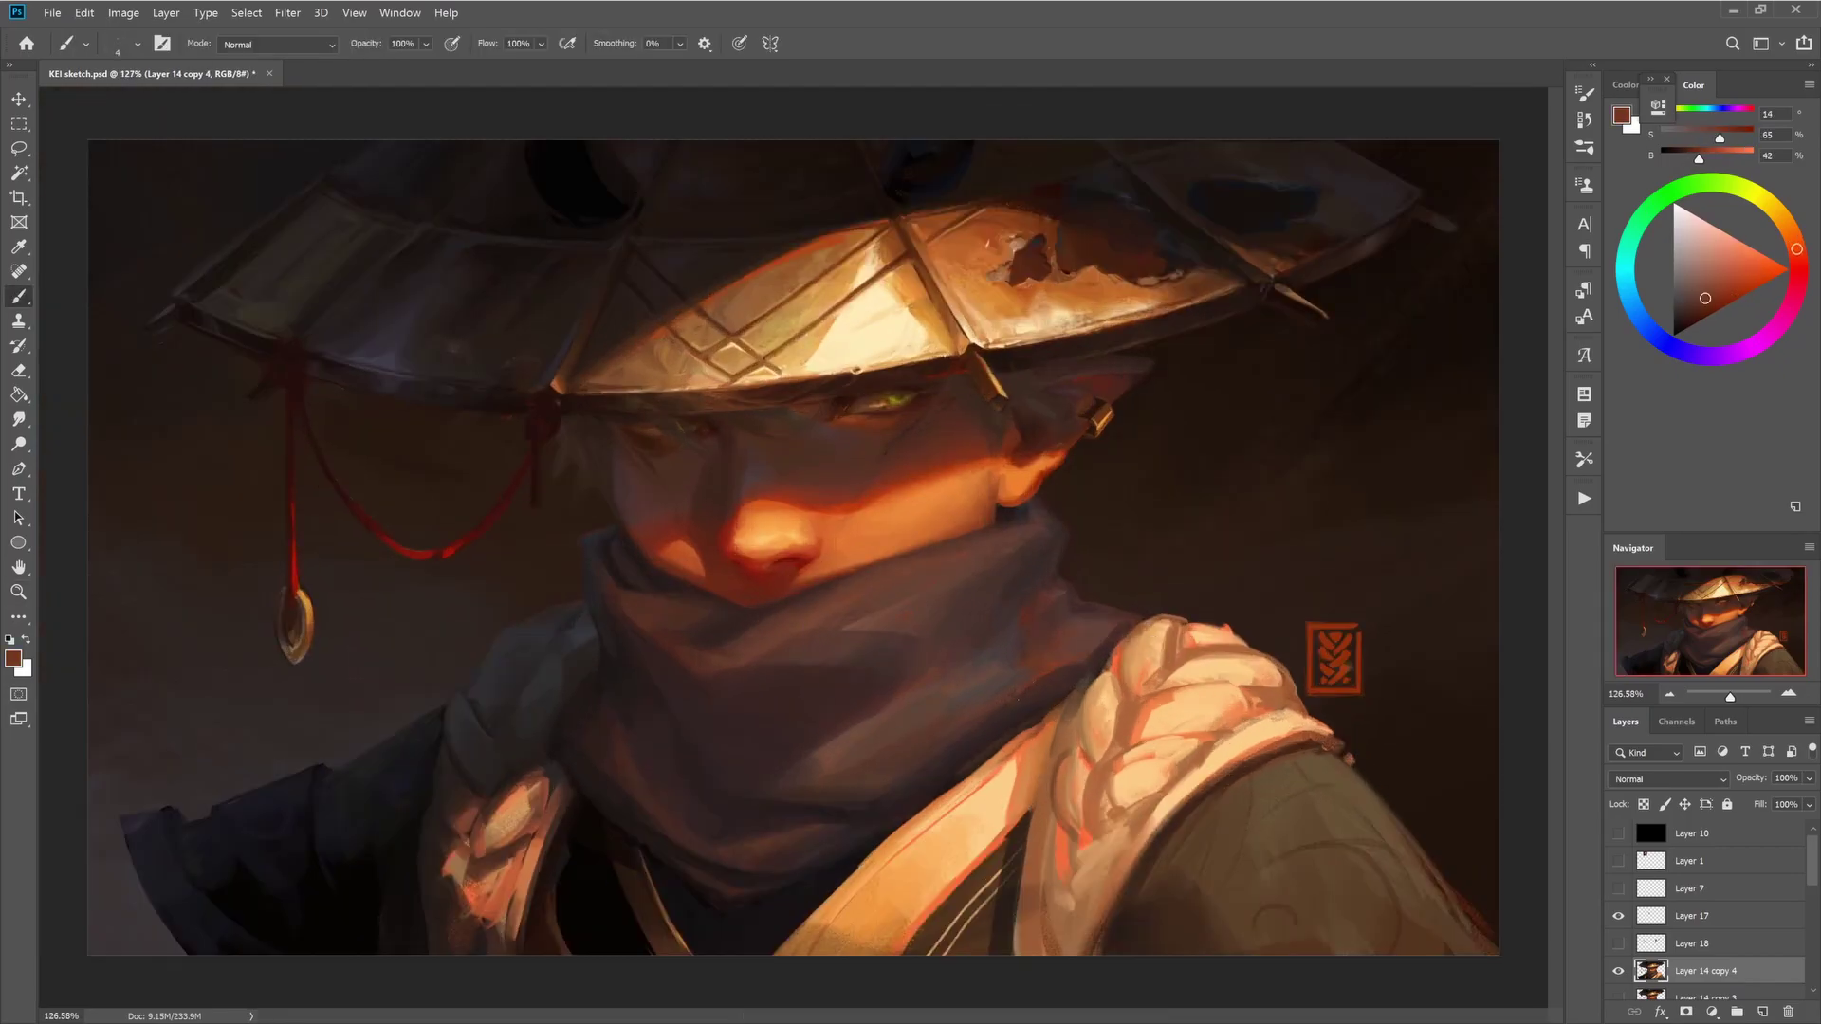
pyautogui.keyDown('alt'); pyautogui.click(603, 554); pyautogui.keyUp('alt')
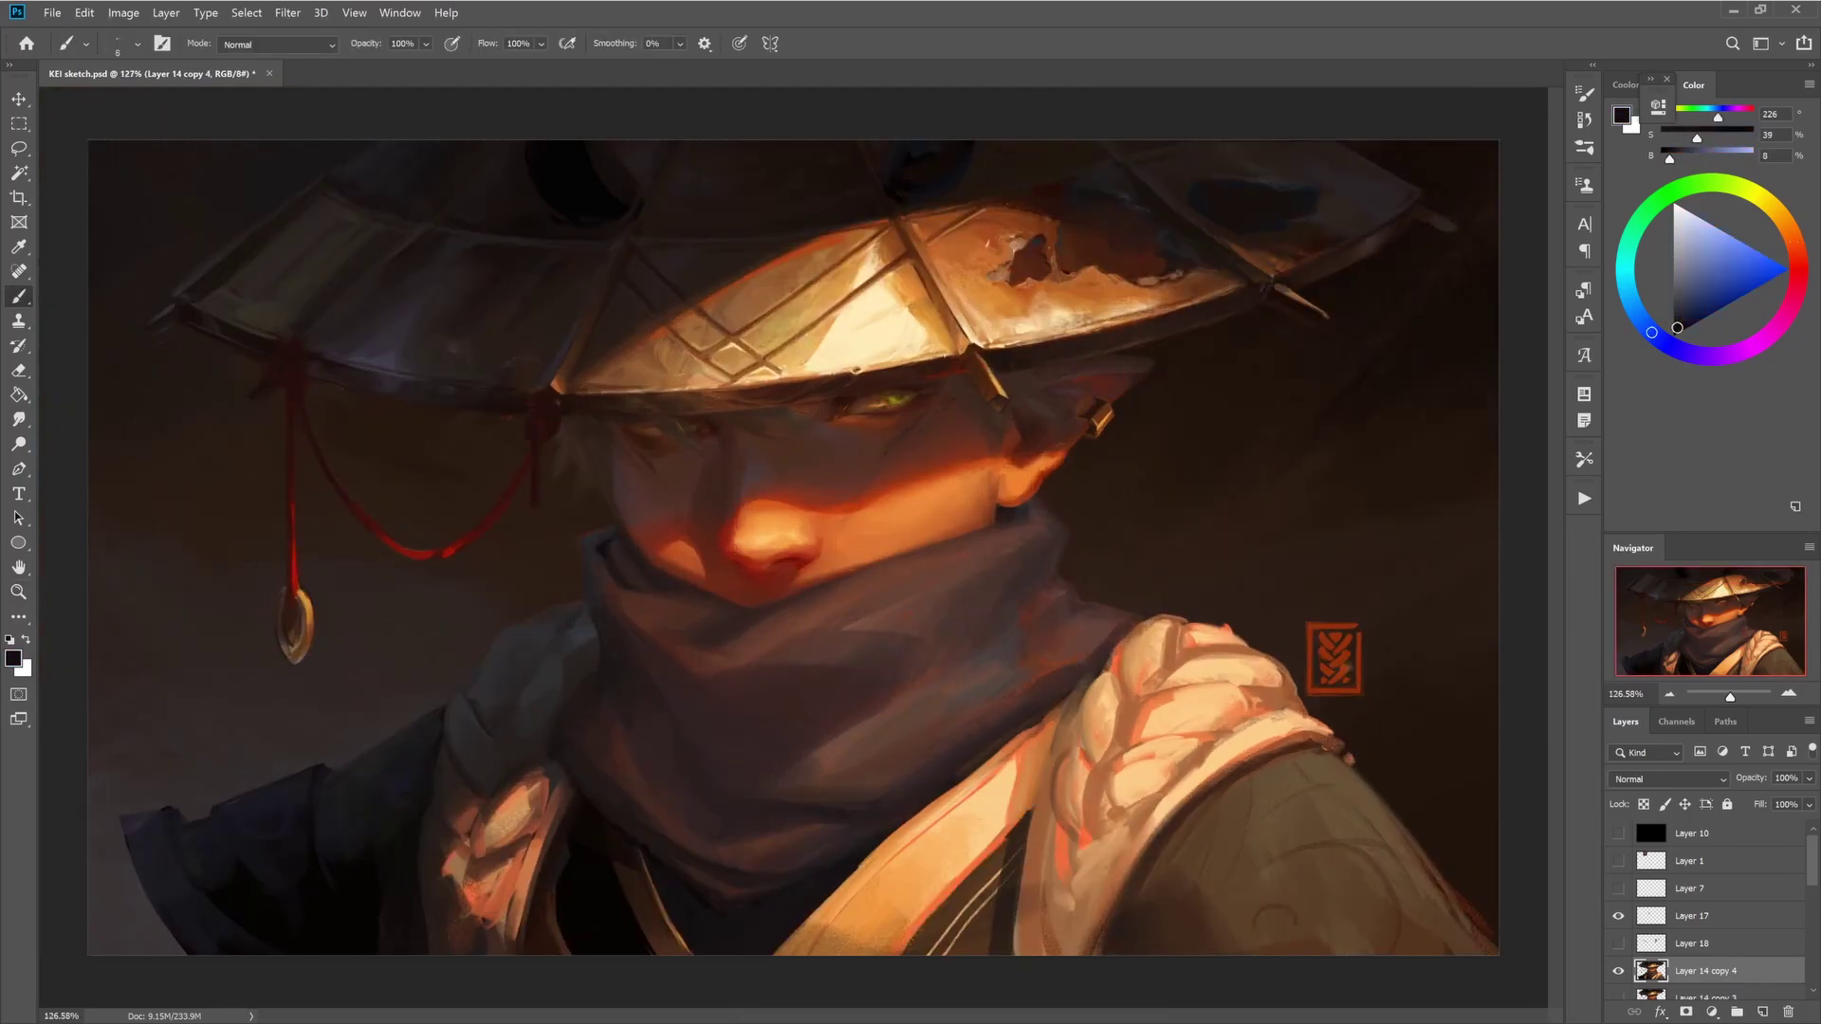
pyautogui.keyDown('alt'); pyautogui.click(682, 502); pyautogui.keyUp('alt')
pyautogui.keyDown('alt'); pyautogui.click(769, 606); pyautogui.keyUp('alt')
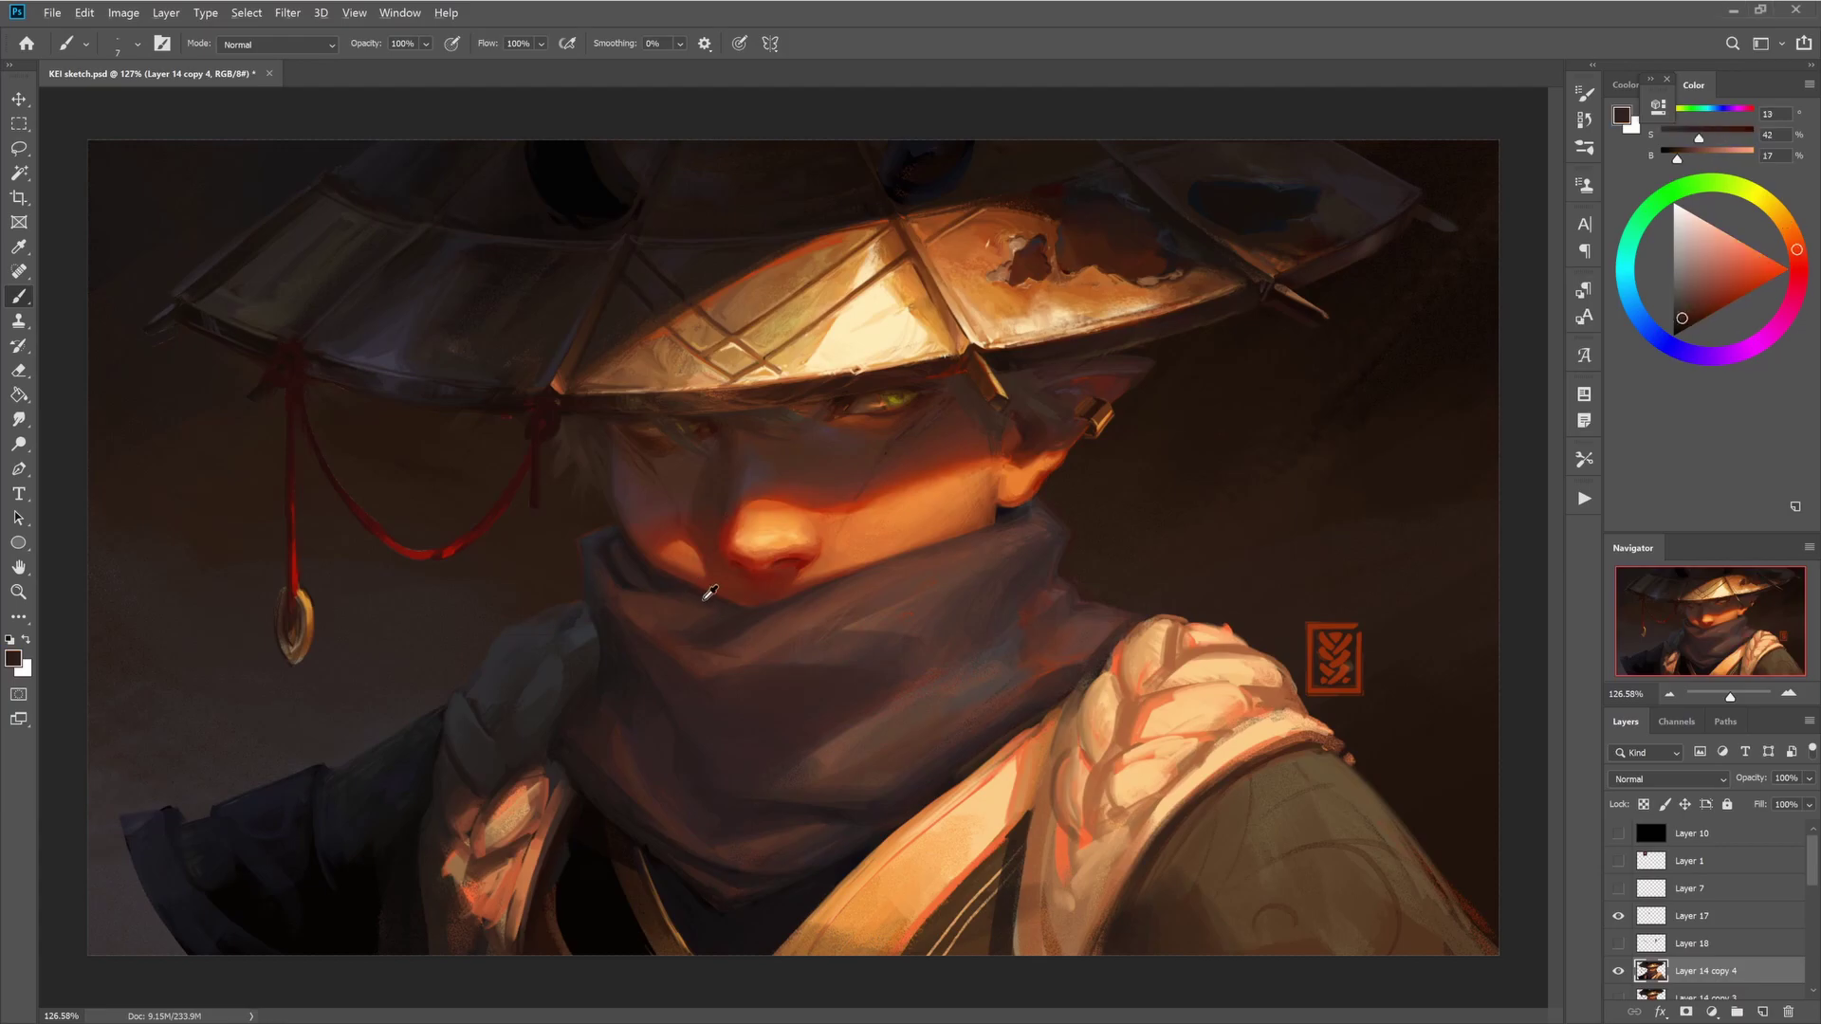
# - Refine the strands of the smaller braid with tones sampled from its lit and shaded parts
pyautogui.keyDown('alt'); pyautogui.click(499, 804); pyautogui.keyUp('alt')
pyautogui.keyDown('alt'); pyautogui.click(492, 865); pyautogui.keyUp('alt')
pyautogui.keyDown('alt'); pyautogui.click(496, 876); pyautogui.keyUp('alt')
pyautogui.keyDown('alt'); pyautogui.click(518, 843); pyautogui.keyUp('alt')
# - Repaint the strands of the larger shoulder braid with sampled warm tones and a larger brush
pyautogui.press(']')
pyautogui.press(']')
pyautogui.press(']')
pyautogui.keyDown('alt'); pyautogui.click(1138, 777); pyautogui.keyUp('alt')
pyautogui.keyDown('alt'); pyautogui.click(1166, 758); pyautogui.keyUp('alt')
pyautogui.keyDown('alt'); pyautogui.click(1119, 725); pyautogui.keyUp('alt')
pyautogui.keyDown('alt'); pyautogui.click(1224, 664); pyautogui.keyUp('alt')
# - Sharpen the lattice strips and highlights on the hat's lit front panel with sampled cream, tan and dark brown
pyautogui.scroll(3, 959, 206)
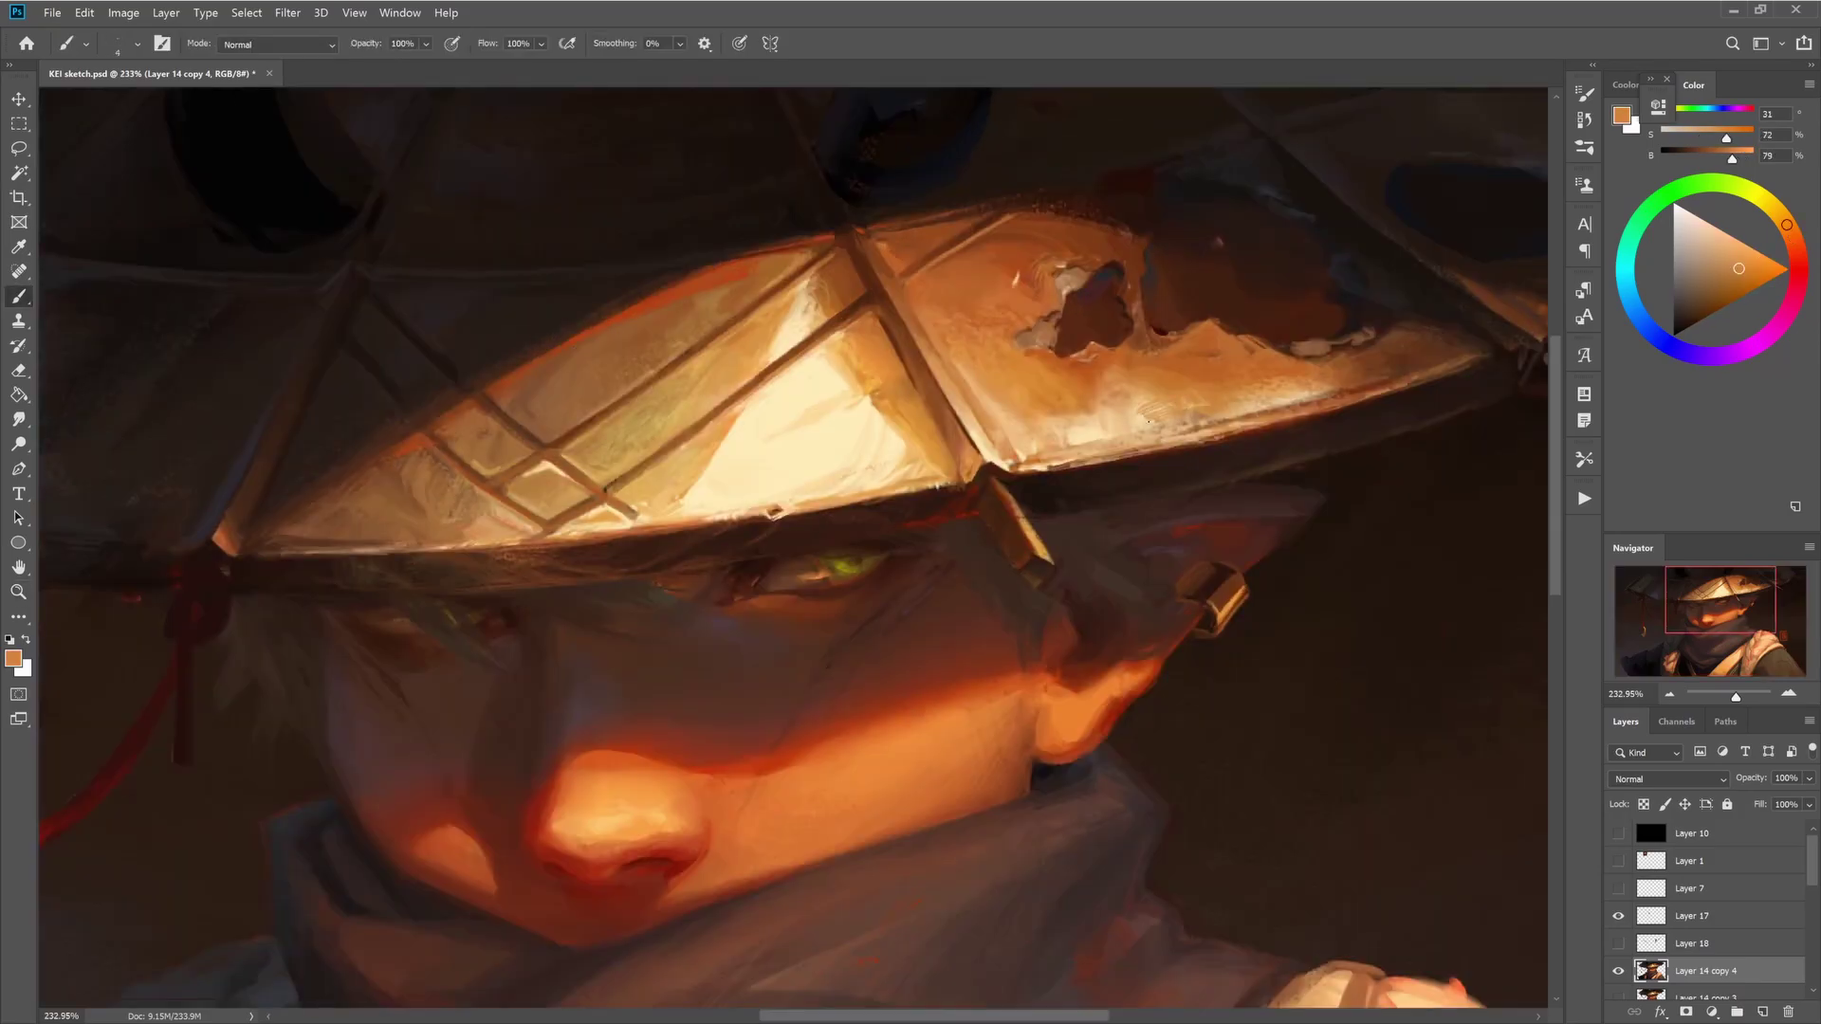
pyautogui.moveTo(853, 503); pyautogui.dragTo(1081, 475)
pyautogui.keyDown('alt'); pyautogui.click(1081, 475); pyautogui.keyUp('alt')
pyautogui.keyDown('alt'); pyautogui.click(1072, 439); pyautogui.keyUp('alt')
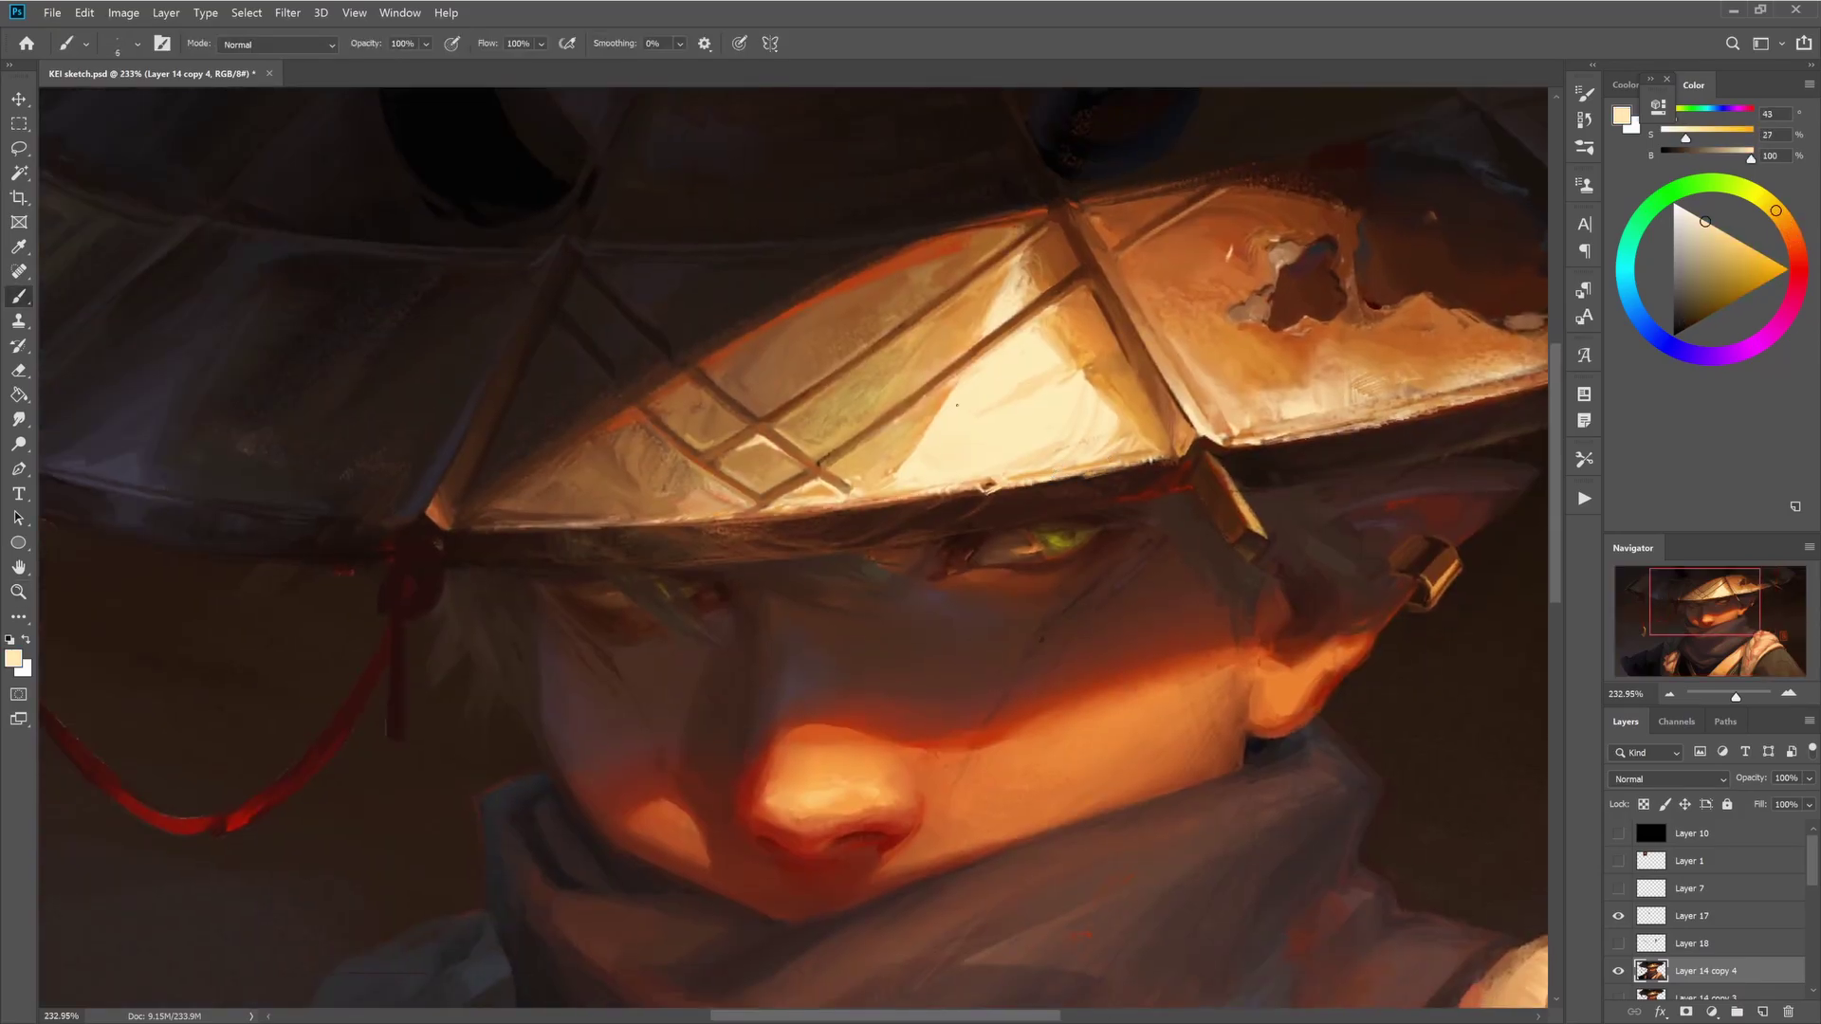
pyautogui.keyDown('alt'); pyautogui.click(721, 481); pyautogui.keyUp('alt')
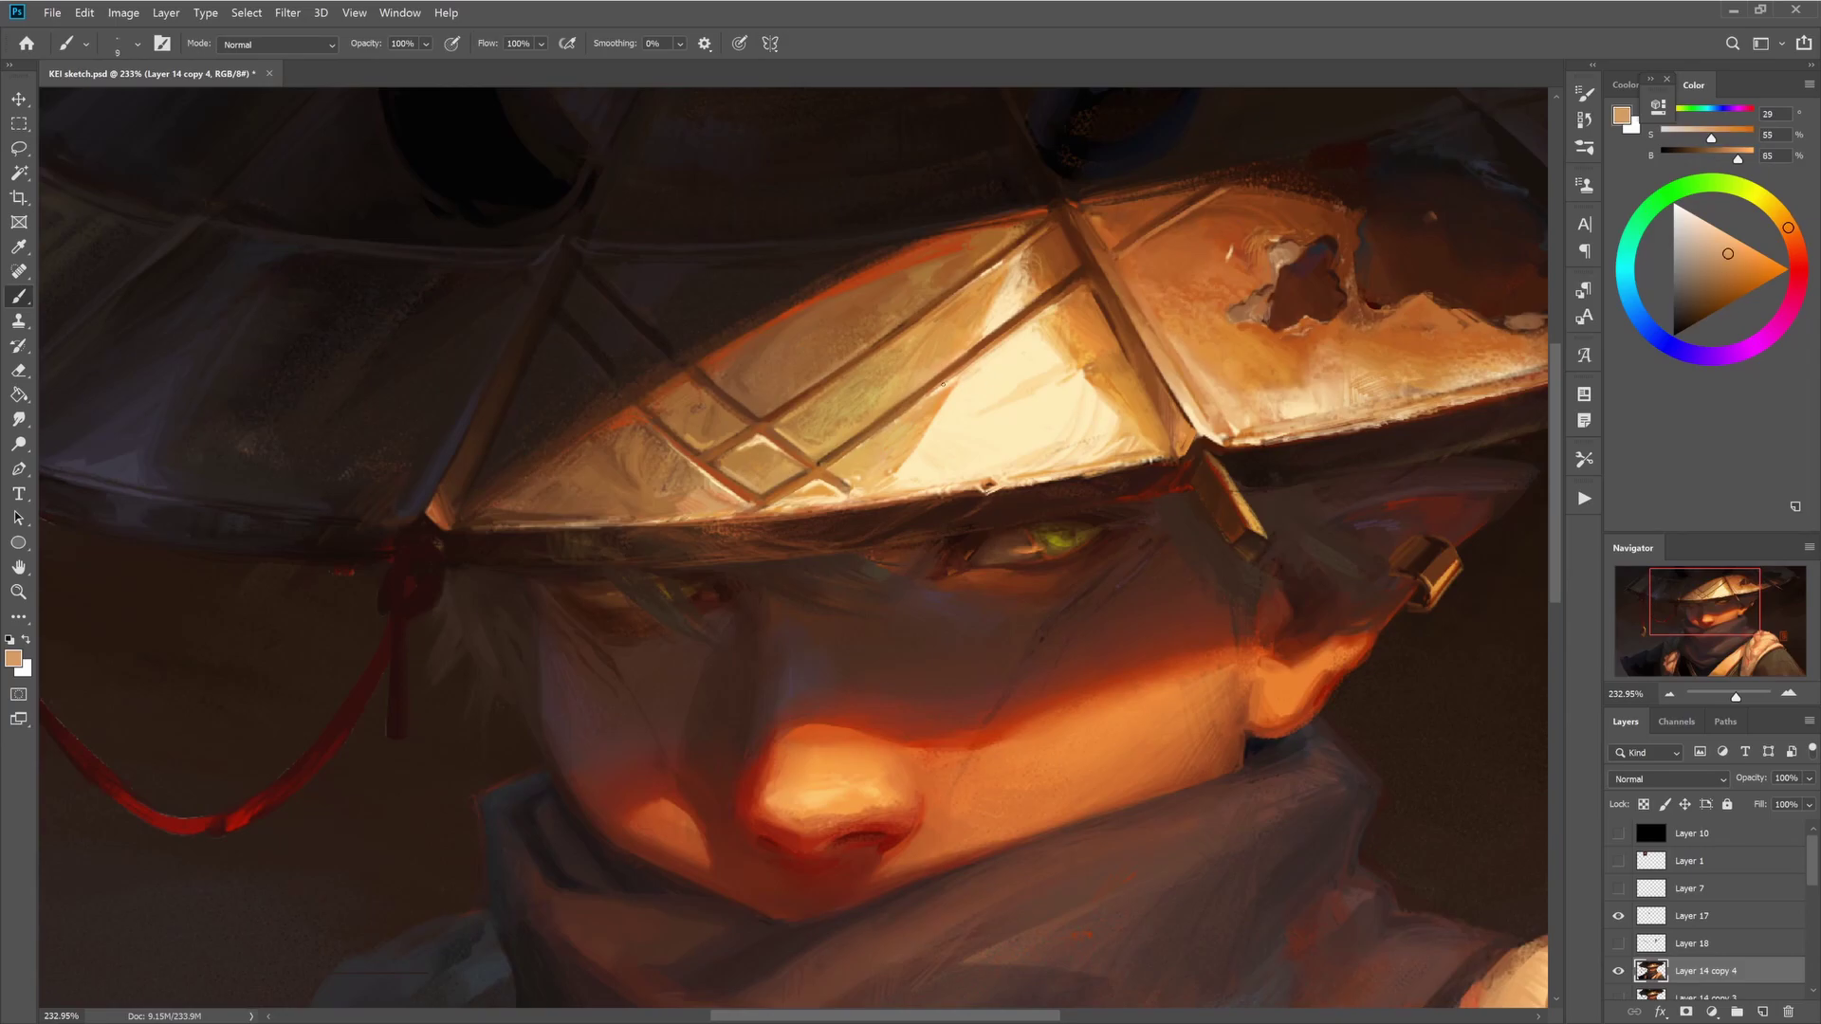
pyautogui.keyDown('alt'); pyautogui.click(783, 414); pyautogui.keyUp('alt')
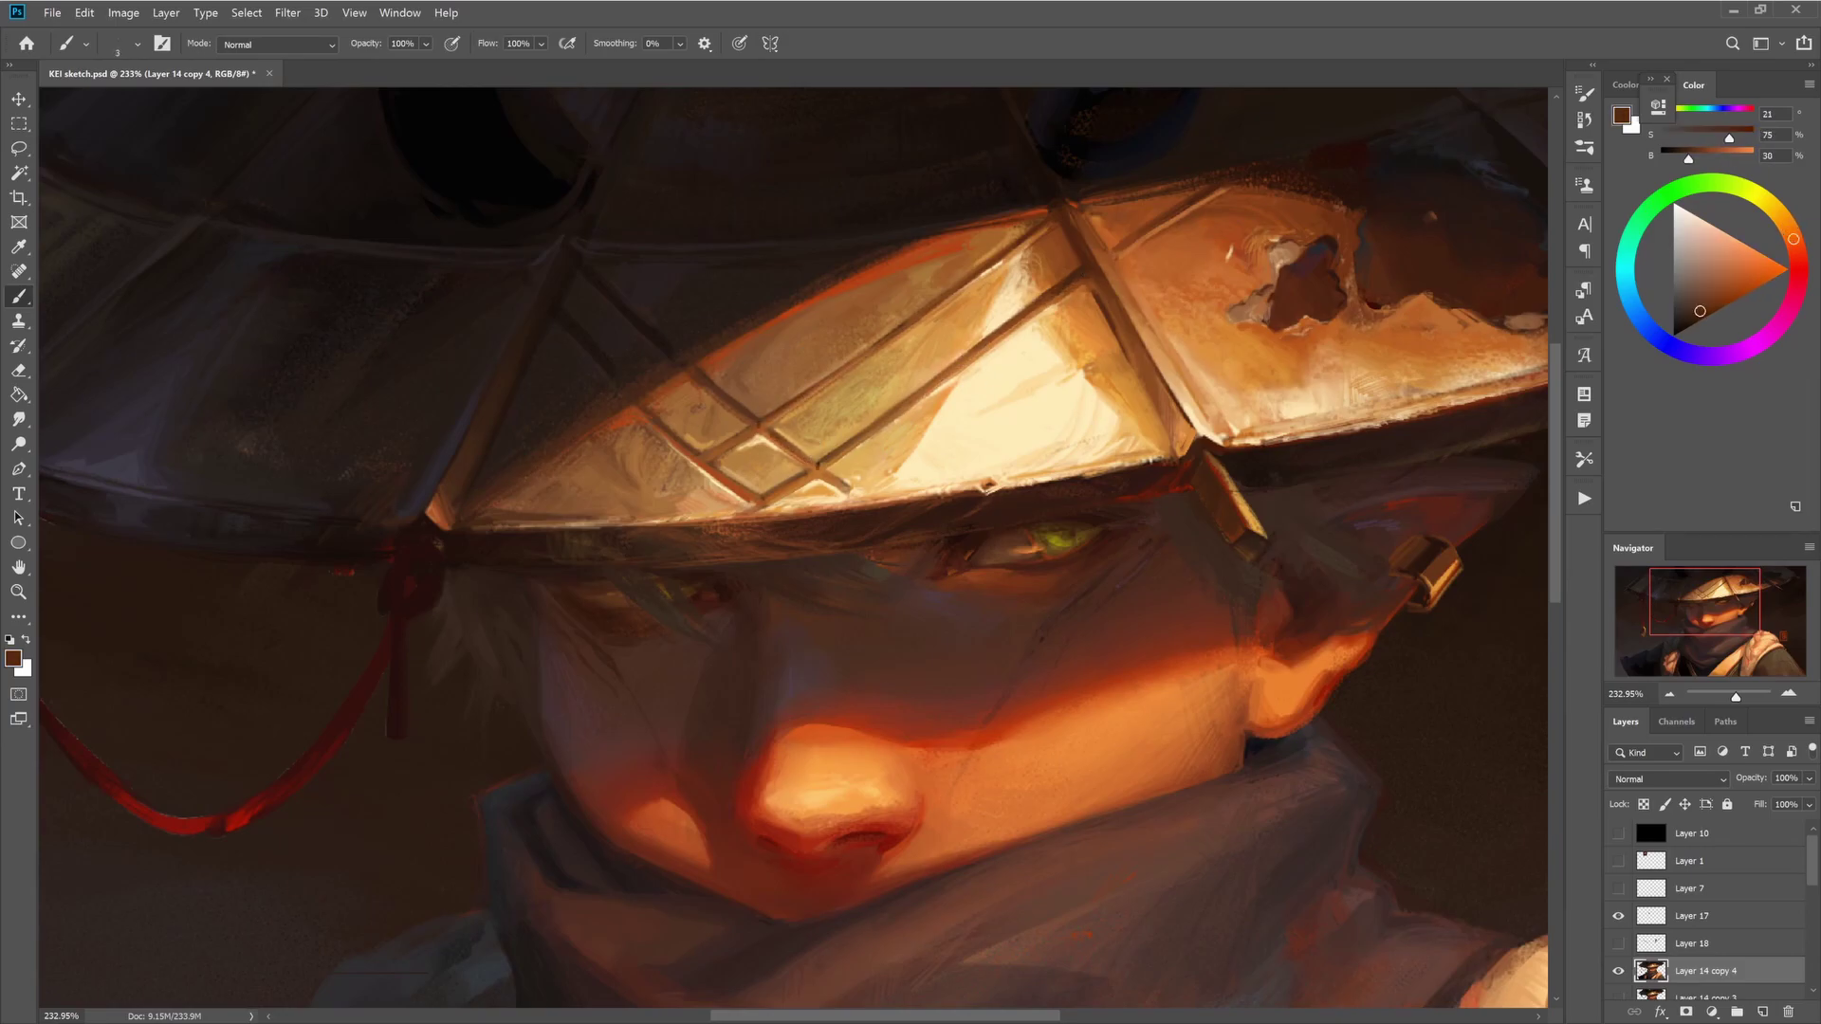
# - Refine the upper edge and center rib of the hat's lit panel with sampled orange-brown and light gold tones
pyautogui.moveTo(758, 474); pyautogui.dragTo(901, 569)
pyautogui.keyDown('alt'); pyautogui.click(909, 495); pyautogui.keyUp('alt')
pyautogui.moveTo(679, 587); pyautogui.dragTo(414, 558)
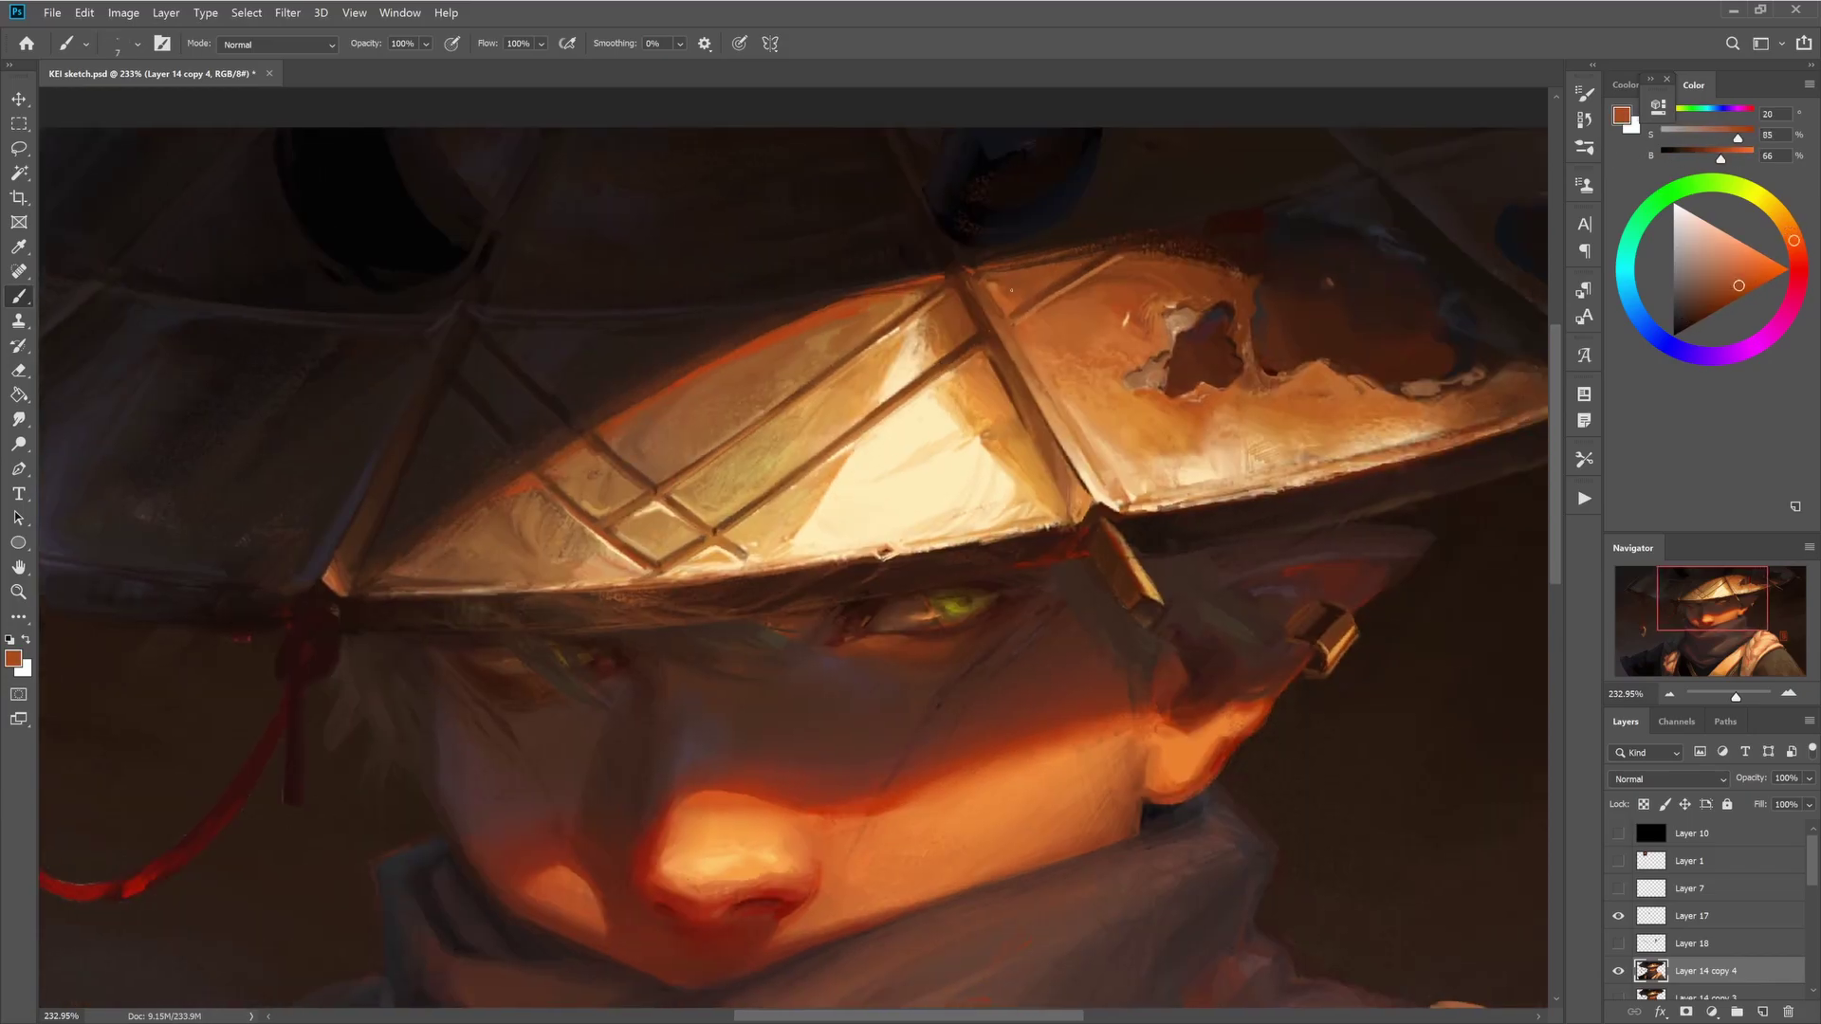
pyautogui.keyDown('alt'); pyautogui.click(809, 345); pyautogui.keyUp('alt')
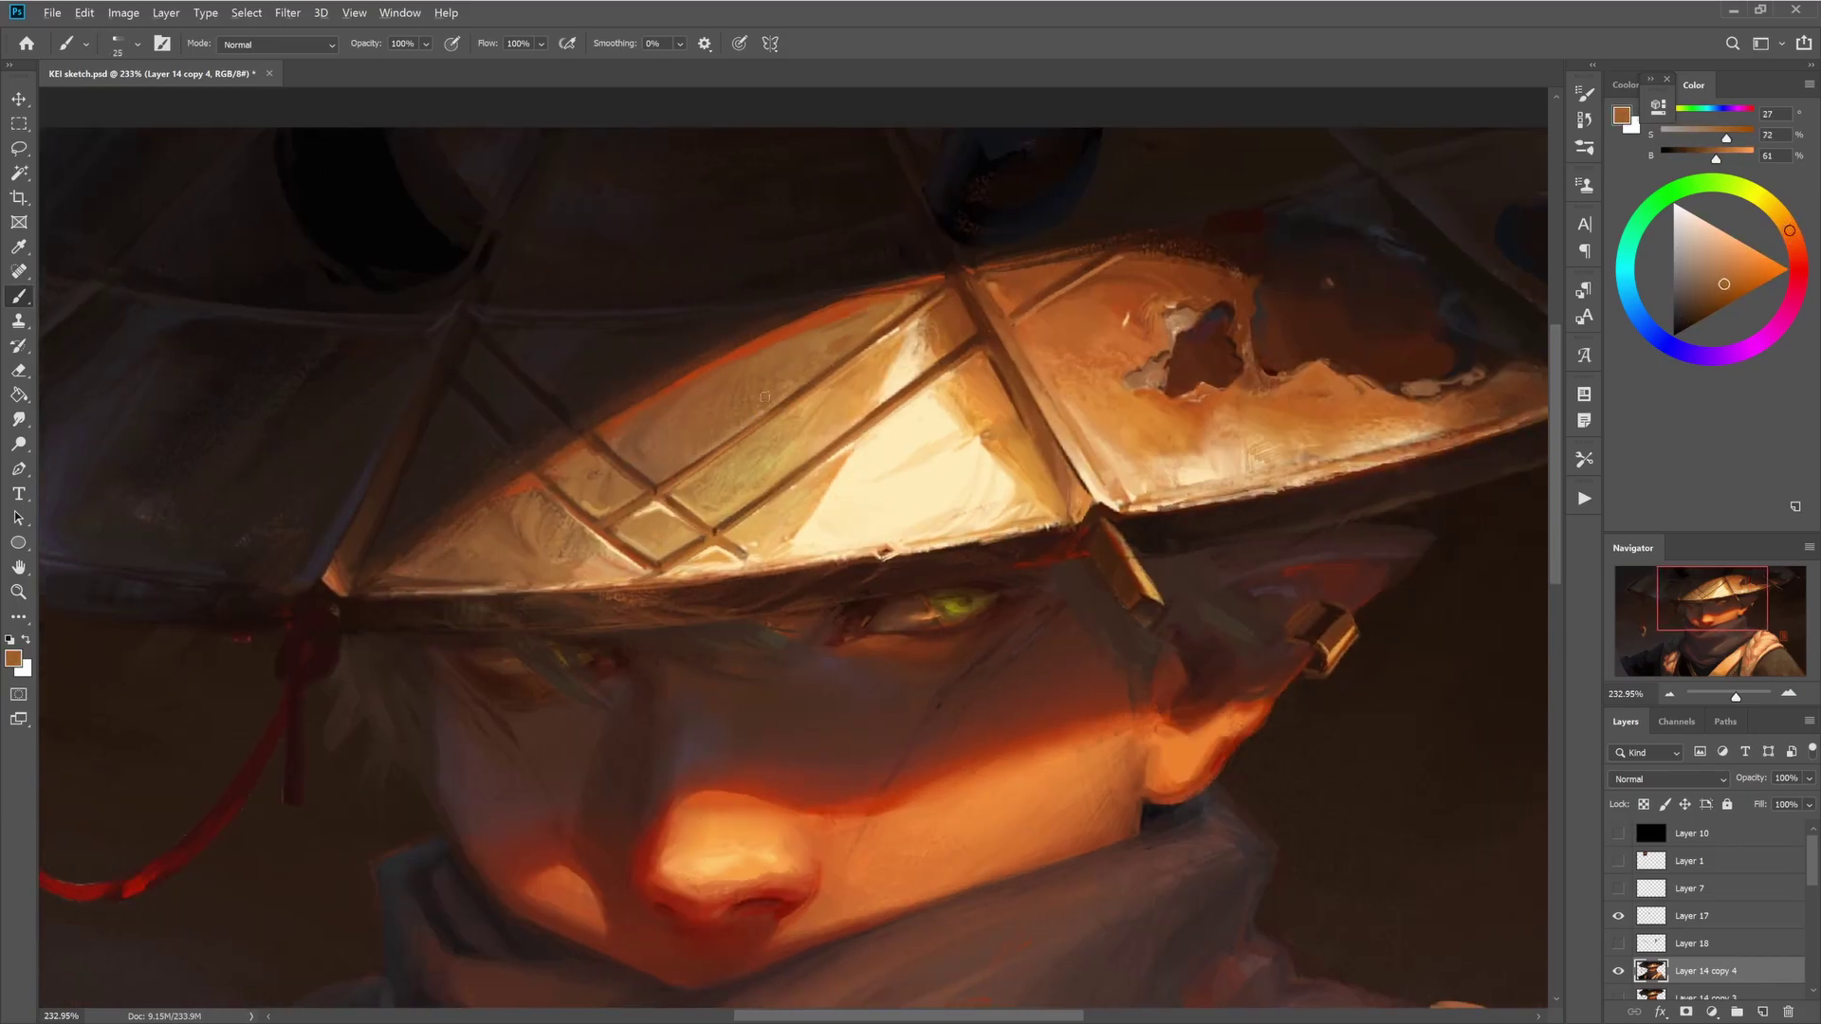
pyautogui.keyDown('alt'); pyautogui.click(907, 375); pyautogui.keyUp('alt')
pyautogui.keyDown('alt'); pyautogui.click(996, 468); pyautogui.keyUp('alt')
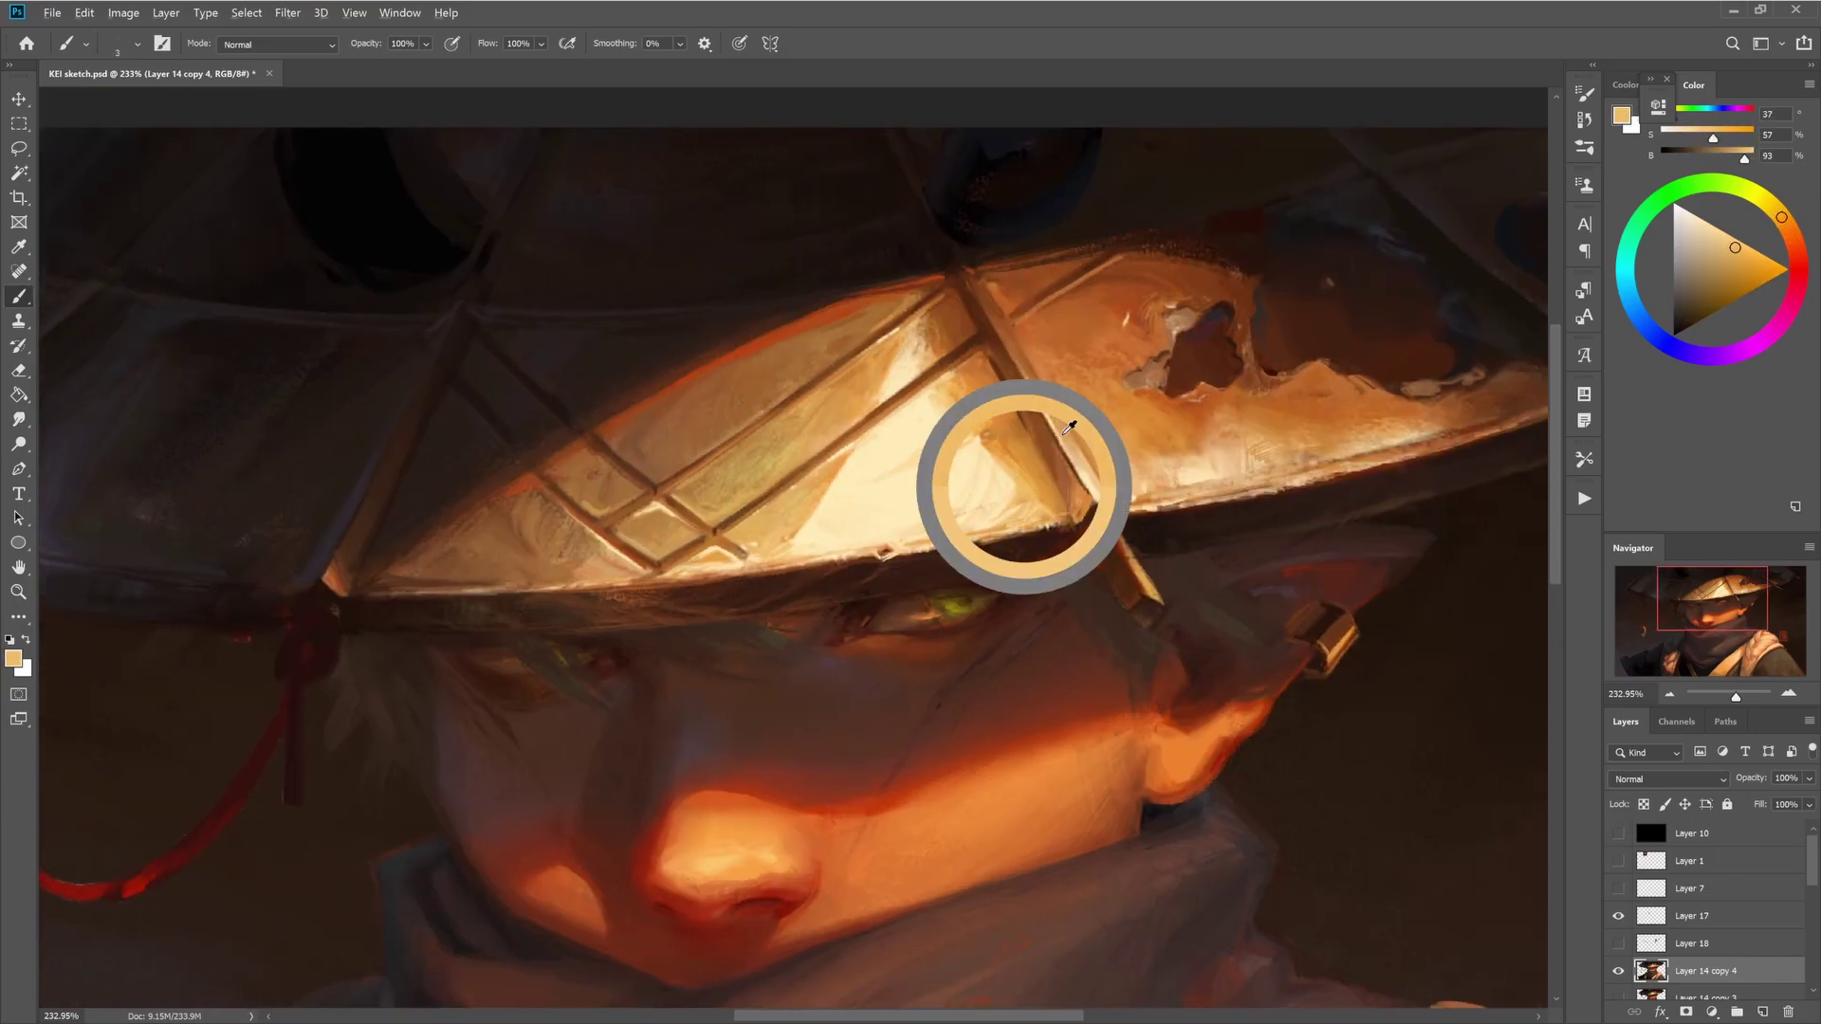
pyautogui.keyDown('alt'); pyautogui.click(1155, 610); pyautogui.keyUp('alt')
# - Refine the hat's lower rim and the area around its torn panel with sampled tones and a small brush
pyautogui.moveTo(1232, 628); pyautogui.dragTo(1428, 616)
pyautogui.keyDown('alt'); pyautogui.click(677, 591); pyautogui.keyUp('alt')
pyautogui.keyDown('alt'); pyautogui.click(1236, 558); pyautogui.keyUp('alt')
pyautogui.moveTo(1236, 558); pyautogui.dragTo(1208, 444)
pyautogui.keyDown('alt'); pyautogui.click(1432, 462); pyautogui.keyUp('alt')
pyautogui.moveTo(1432, 462)
pyautogui.mouseDown()
pyautogui.moveTo(1138, 499)
pyautogui.moveTo(1230, 356)
pyautogui.mouseUp()
pyautogui.press('[')
pyautogui.press('[')
pyautogui.press('[')
pyautogui.press('[')
pyautogui.press('[')
pyautogui.keyDown('alt'); pyautogui.click(820, 320); pyautogui.keyUp('alt')
pyautogui.keyDown('alt'); pyautogui.click(1145, 456); pyautogui.keyUp('alt')
pyautogui.moveTo(1341, 562); pyautogui.dragTo(1327, 458)
pyautogui.keyDown('alt'); pyautogui.click(1085, 355); pyautogui.keyUp('alt')
# - Touch up the hat's panels and ribs with sampled browns, first with a larger brush and finally with a small one
pyautogui.press(']')
pyautogui.press(']')
pyautogui.press(']')
pyautogui.press(']')
pyautogui.press(']')
pyautogui.press(']')
pyautogui.press(']')
pyautogui.keyDown('alt'); pyautogui.click(889, 441); pyautogui.keyUp('alt')
pyautogui.press('[')
pyautogui.press('[')
pyautogui.press('[')
pyautogui.press('[')
pyautogui.press('[')
pyautogui.press('[')
pyautogui.press('[')
pyautogui.press('[')
pyautogui.keyDown('alt'); pyautogui.click(377, 444); pyautogui.keyUp('alt')
pyautogui.hotkey('ctrl', '-')
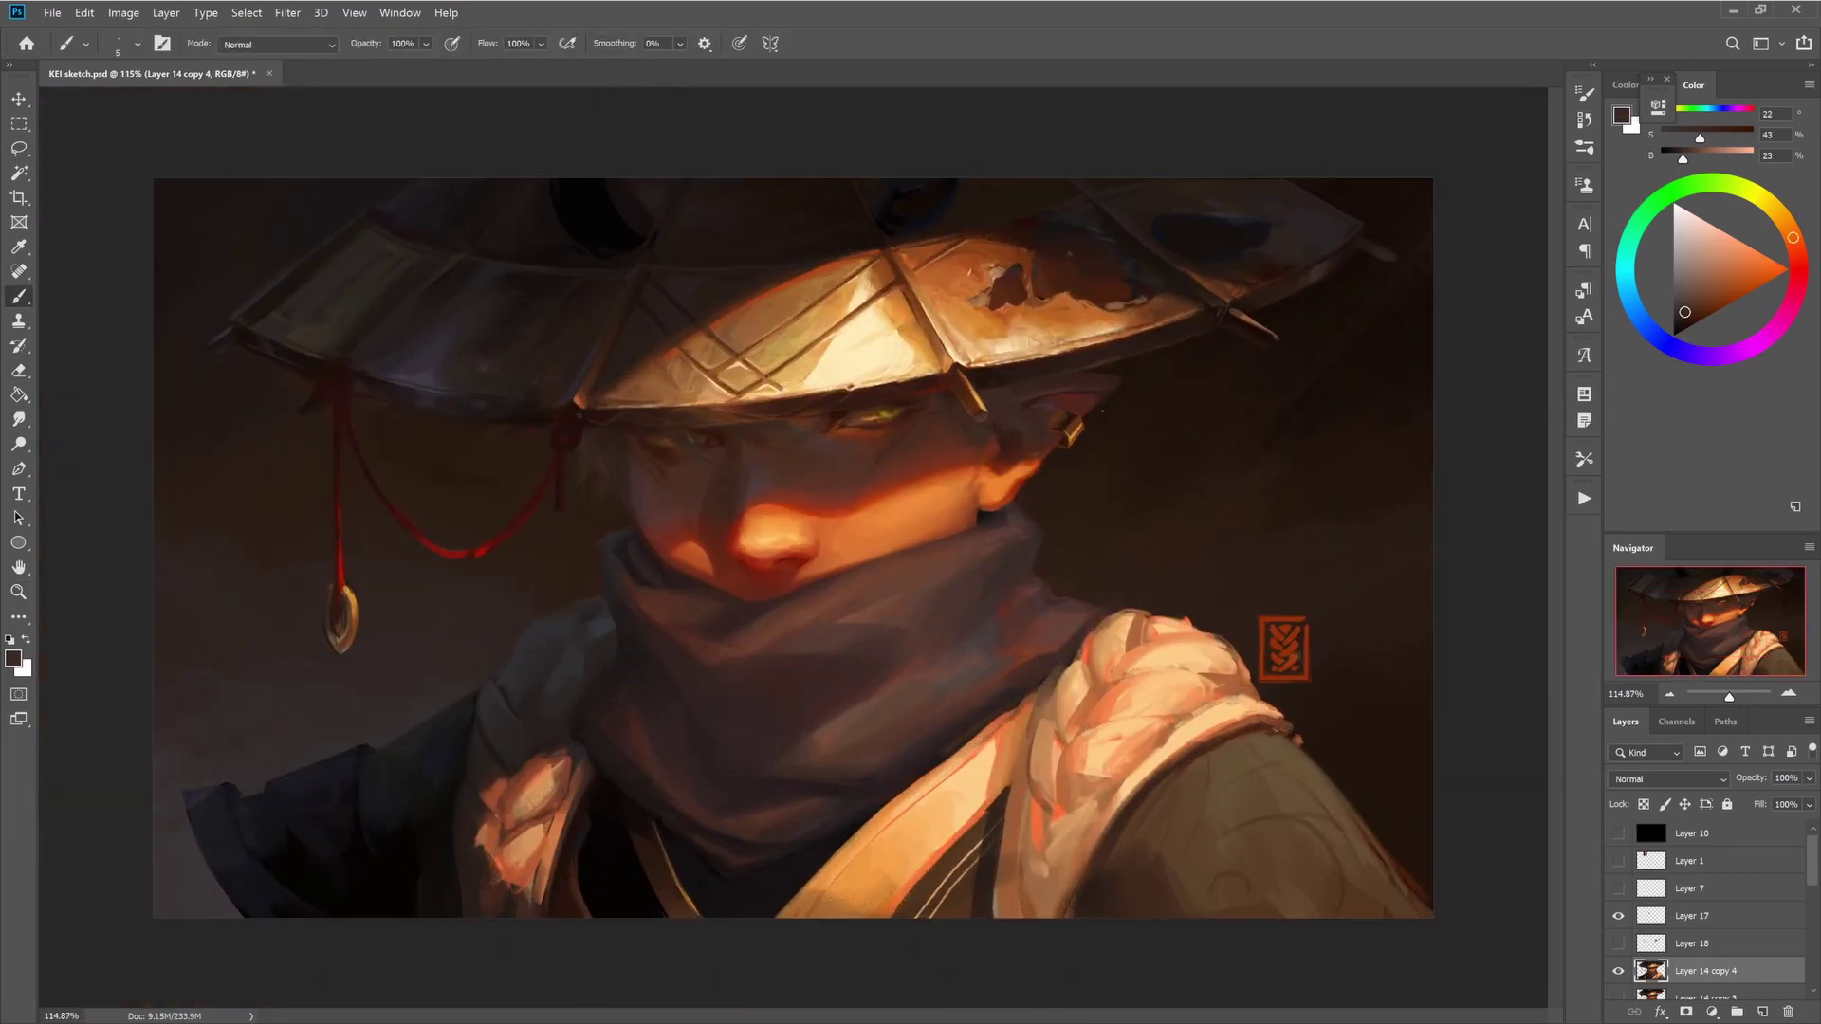
# - Blend the lit cheek and the ear with sampled orange and reddish-brown tones
pyautogui.press(']')
pyautogui.press(']')
pyautogui.press(']')
pyautogui.press(']')
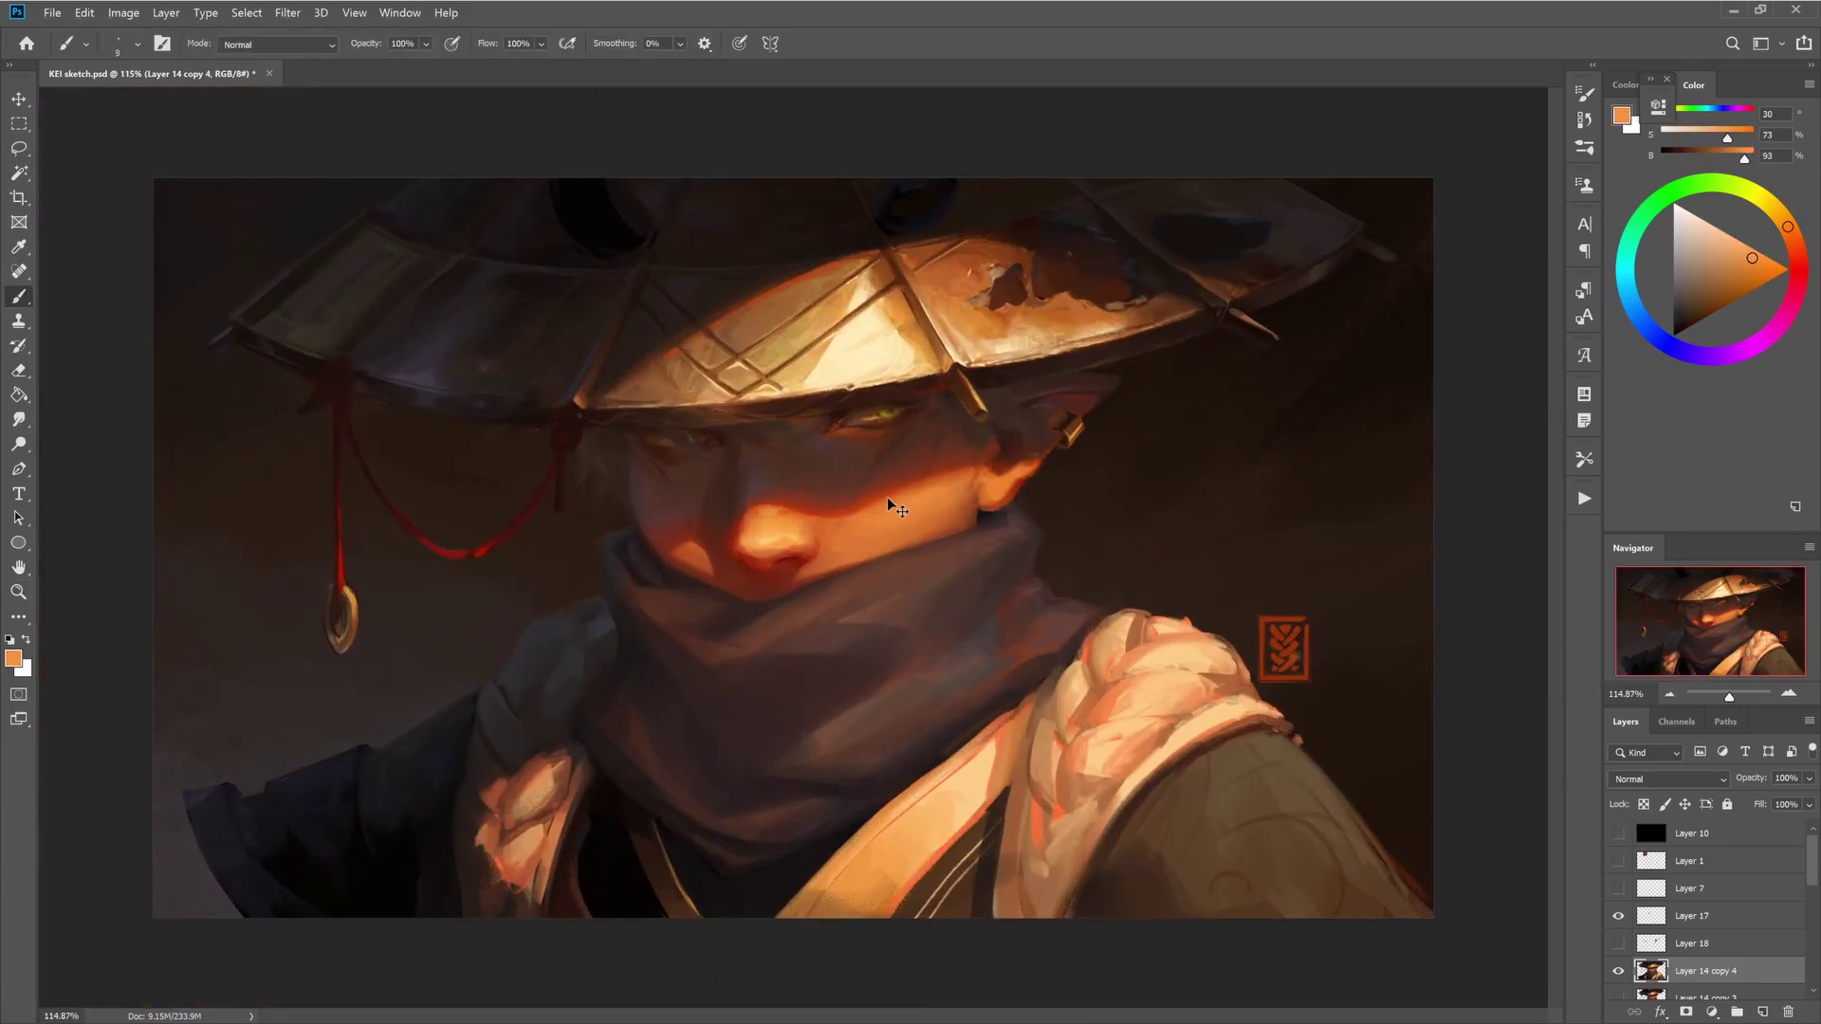
pyautogui.keyDown('alt'); pyautogui.click(887, 536); pyautogui.keyUp('alt')
pyautogui.press('[')
pyautogui.press('[')
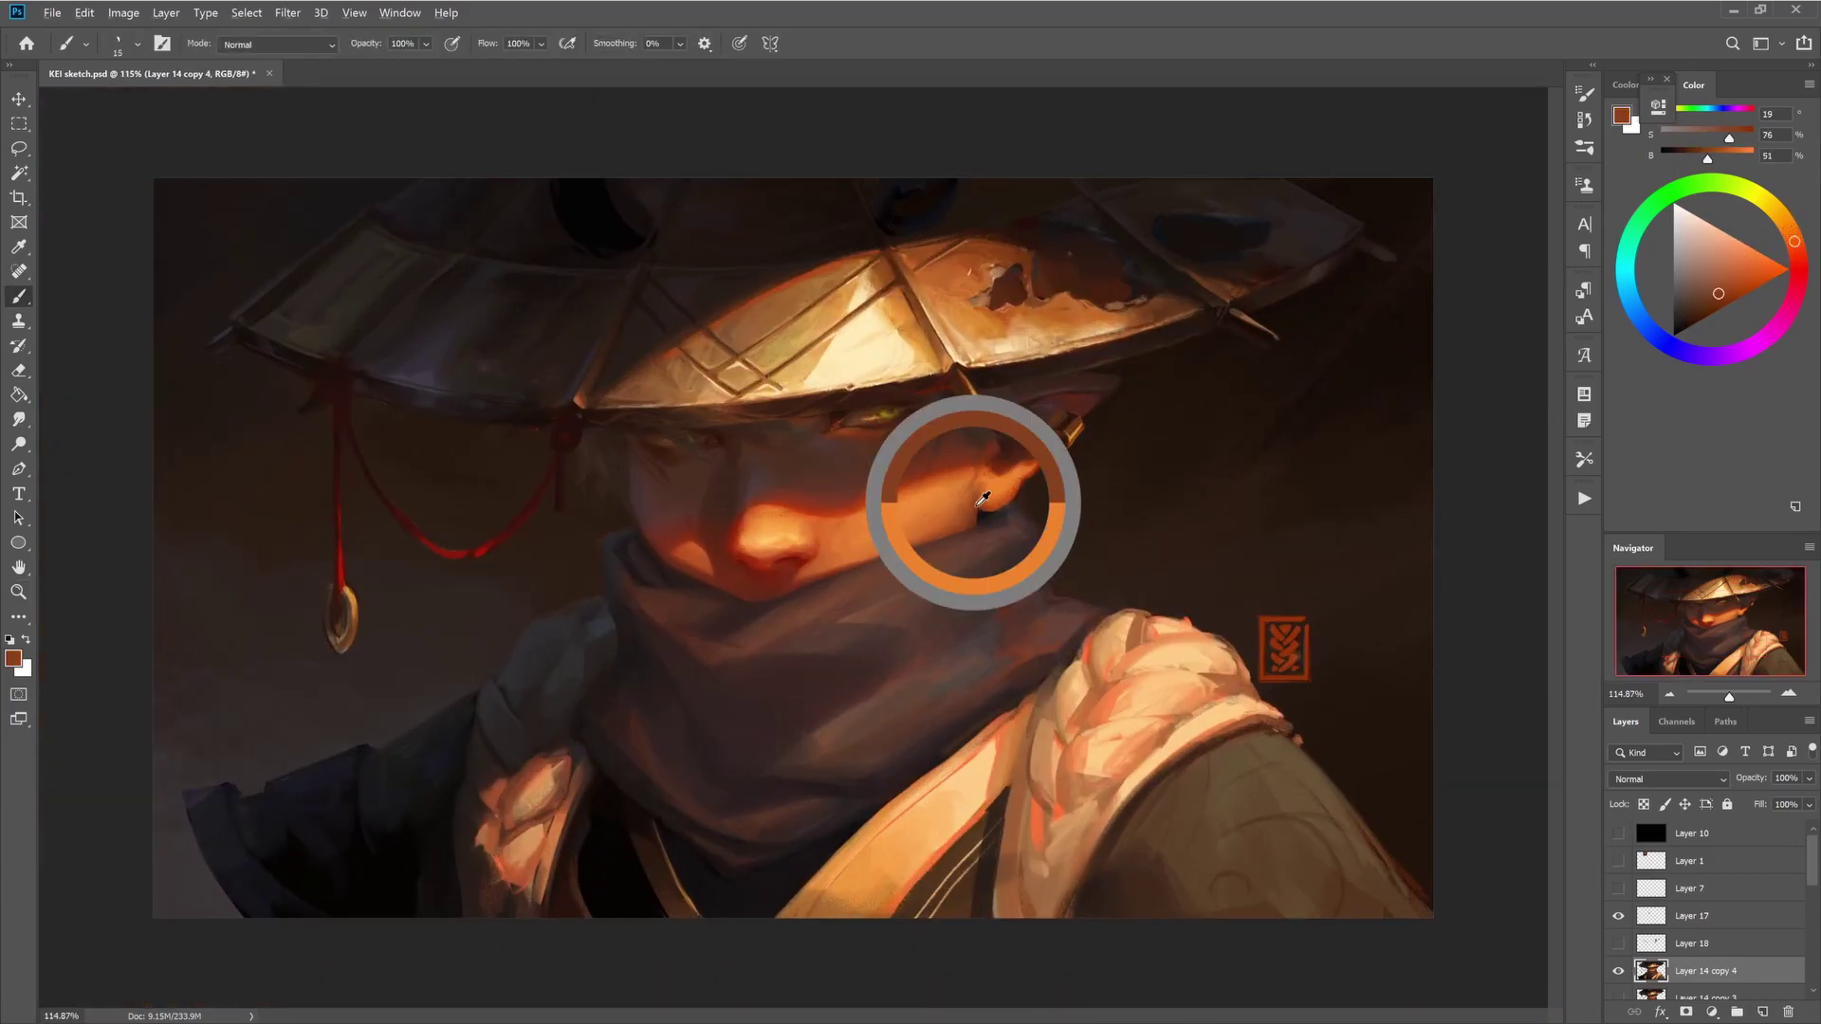
pyautogui.keyDown('alt'); pyautogui.click(1046, 451); pyautogui.keyUp('alt')
pyautogui.keyDown('alt'); pyautogui.click(996, 470); pyautogui.keyUp('alt')
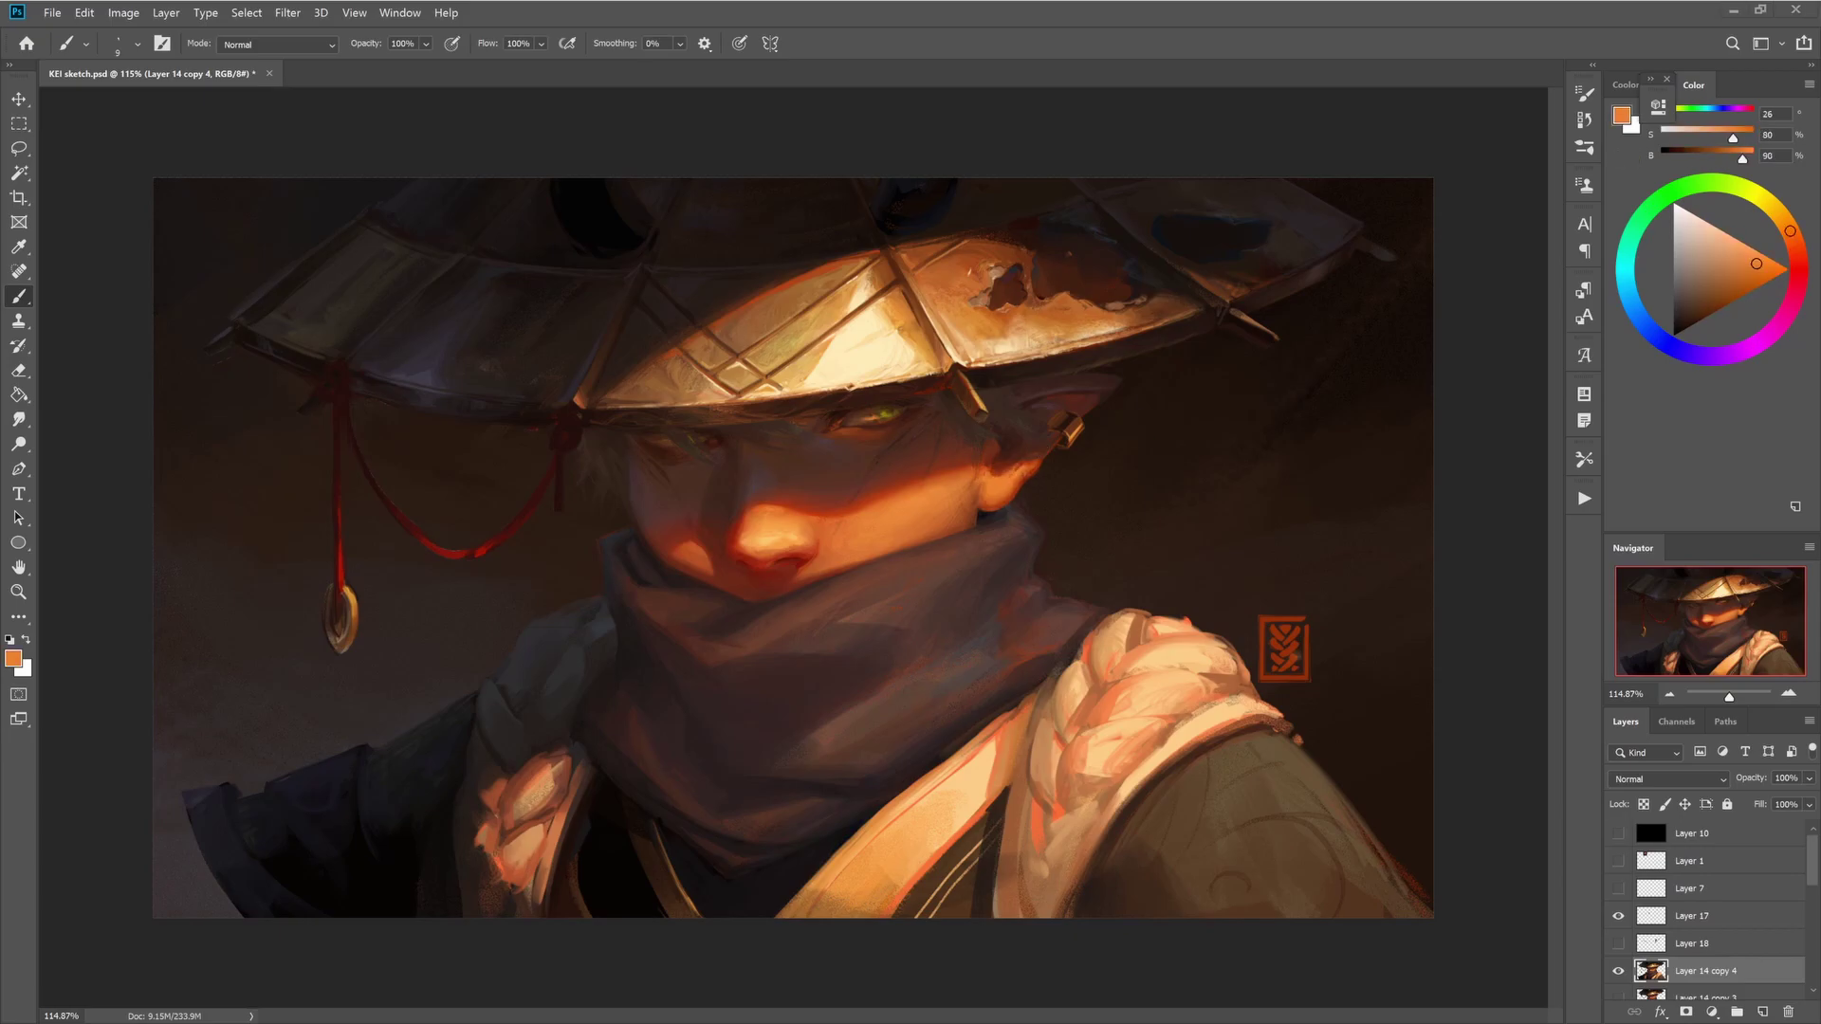
# - Touch up the scarf's fold near the larger braid with a sampled scarf color and a smaller brush
pyautogui.press('[')
pyautogui.press('[')
pyautogui.press('[')
pyautogui.press('[')
pyautogui.keyDown('alt'); pyautogui.click(1039, 641); pyautogui.keyUp('alt')
pyautogui.press('[')
pyautogui.press('[')
# - Repaint the top of the pendant's red cord below the hat rim with sampled background and dark red tones
pyautogui.keyDown('alt'); pyautogui.click(605, 483); pyautogui.keyUp('alt')
pyautogui.keyDown('alt'); pyautogui.click(369, 454); pyautogui.keyUp('alt')
pyautogui.moveTo(332, 400); pyautogui.dragTo(334, 465)
pyautogui.keyDown('alt'); pyautogui.click(338, 406); pyautogui.keyUp('alt')
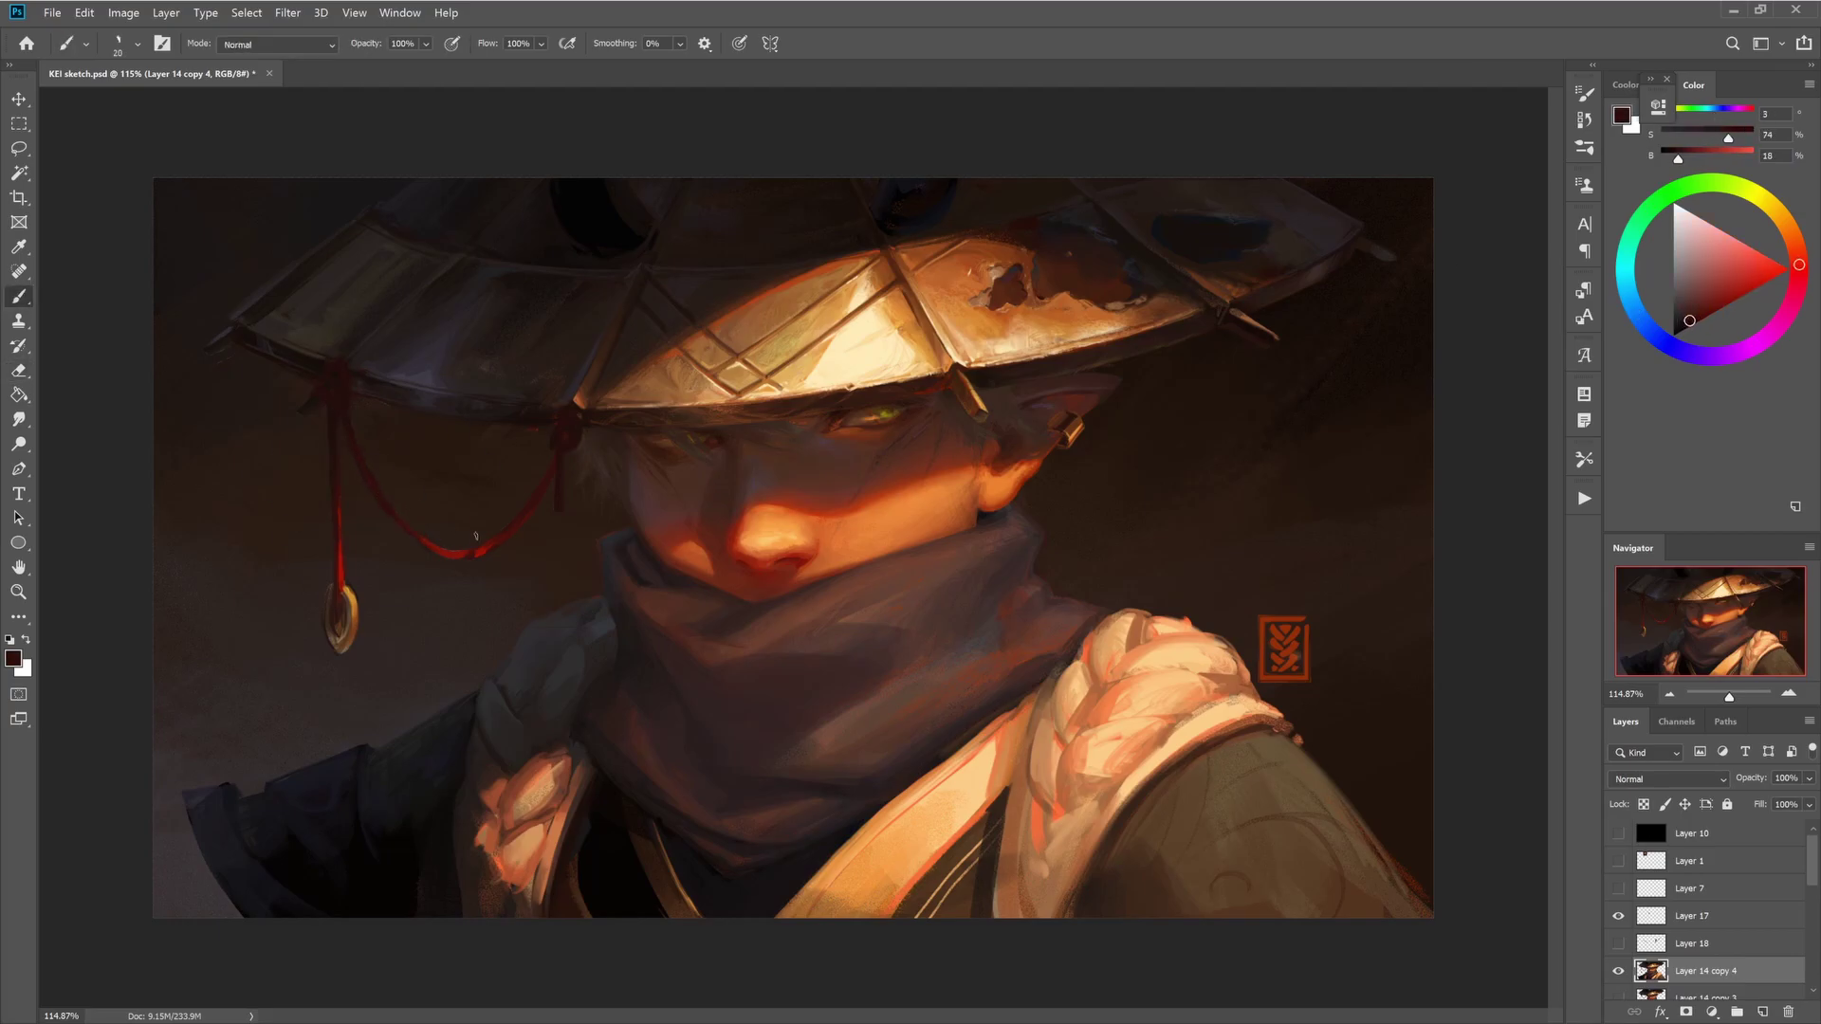
# - Brighten the loose end of the red cord beside the face and choose a dark orange-brown paint color
pyautogui.press('e')
pyautogui.press('b')
pyautogui.moveTo(561, 482); pyautogui.dragTo(558, 506)
pyautogui.moveTo(1748, 301); pyautogui.dragTo(1720, 309)
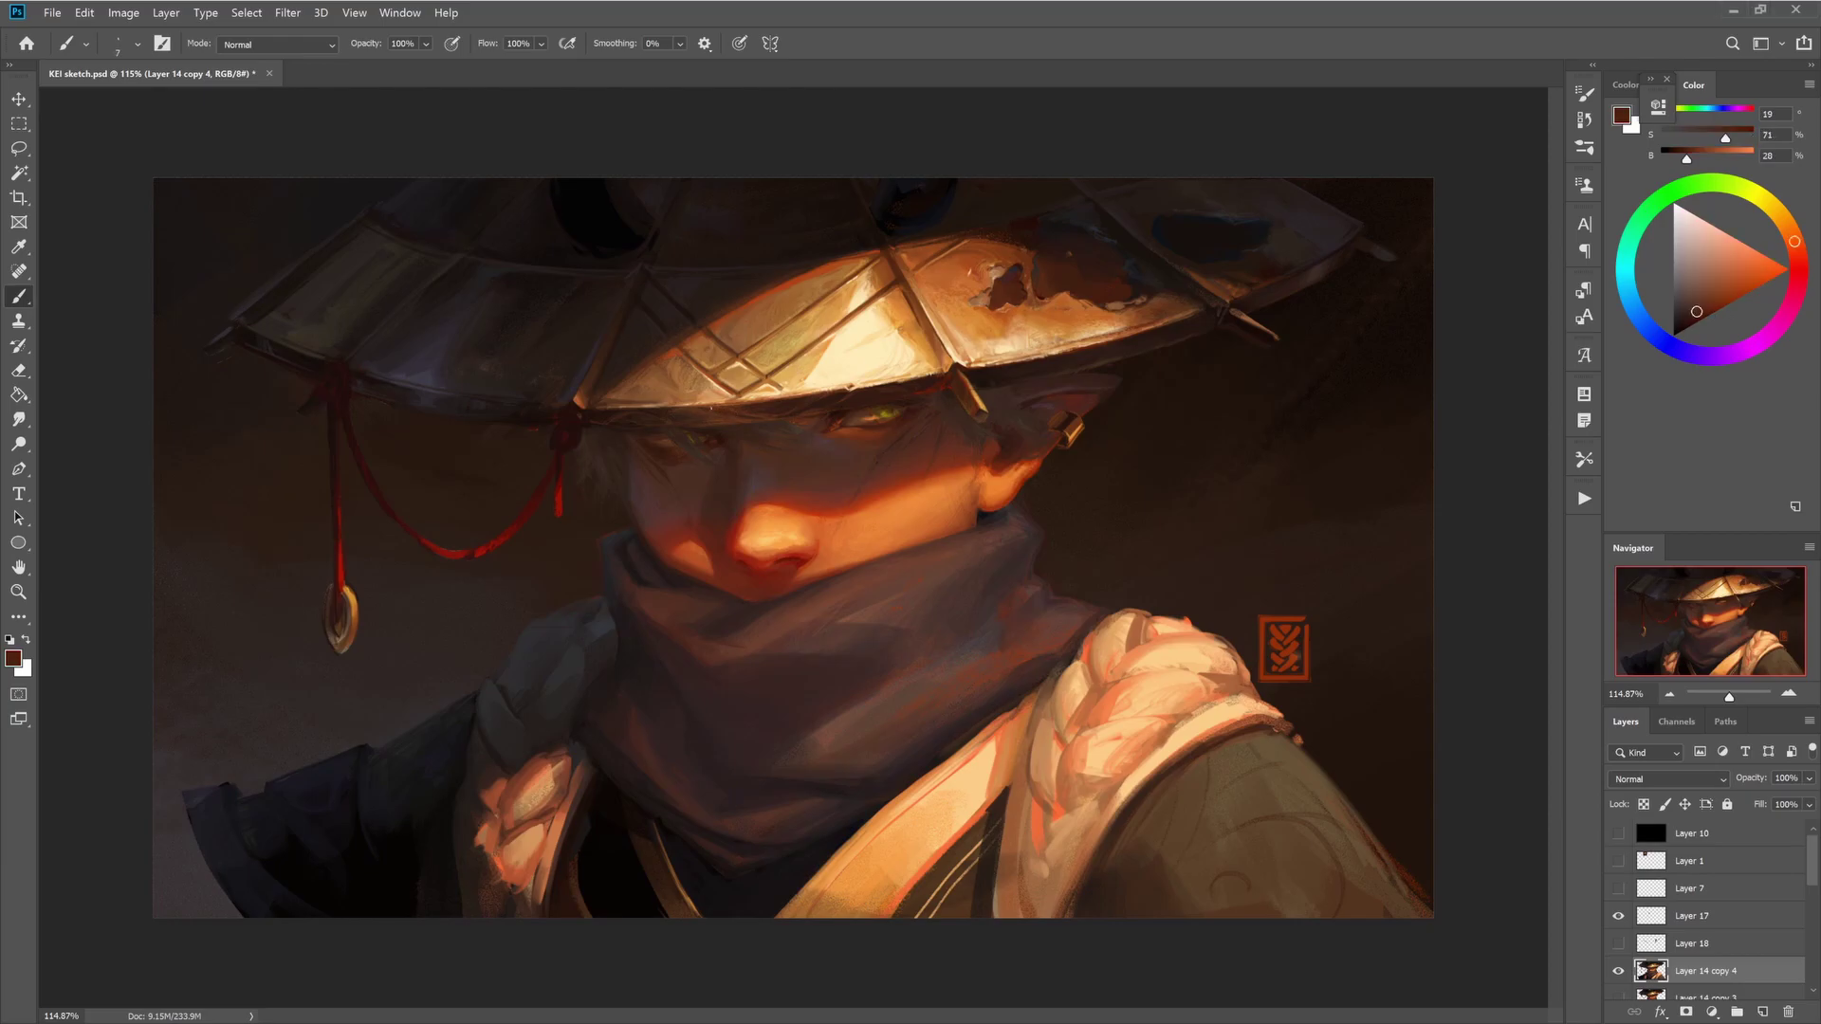
# - Refine the hat's torn panel and the dark patch beside it with sampled dark brown and bluish-gray tones
pyautogui.keyDown('alt'); pyautogui.click(979, 378); pyautogui.keyUp('alt')
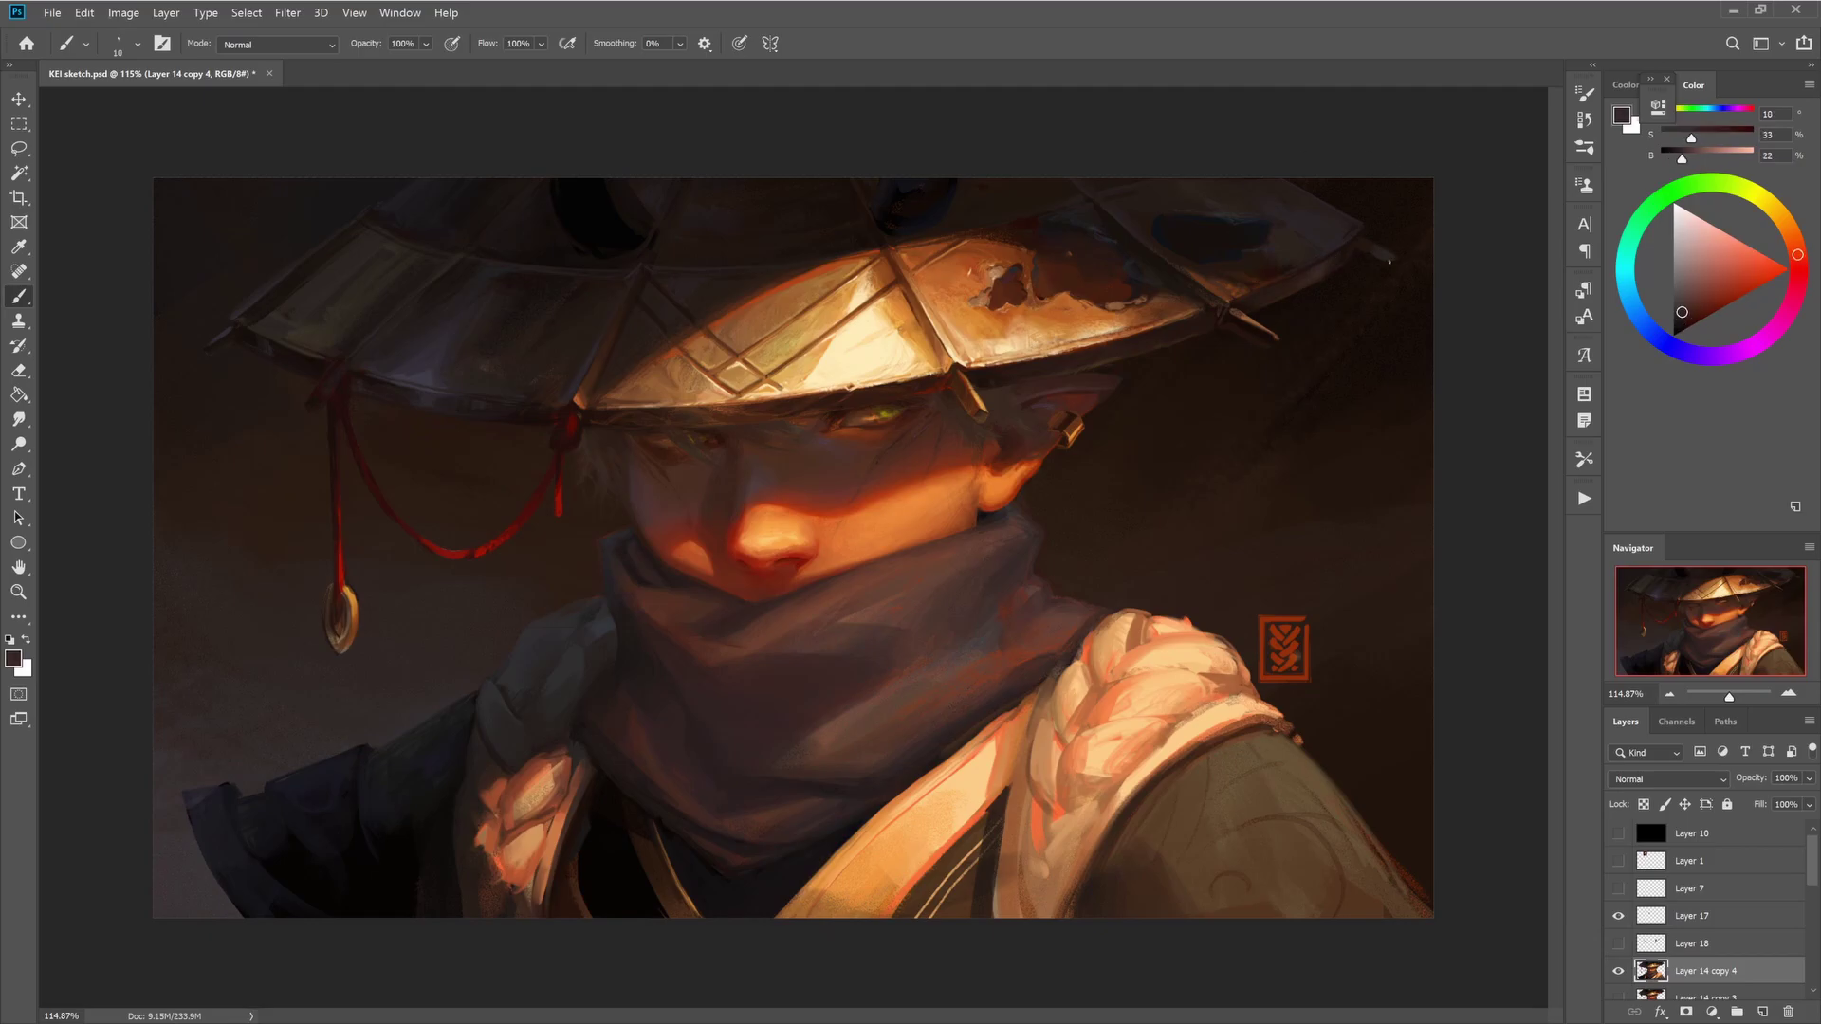
pyautogui.keyDown('alt'); pyautogui.click(1214, 275); pyautogui.keyUp('alt')
pyautogui.keyDown('alt'); pyautogui.click(1052, 275); pyautogui.keyUp('alt')
pyautogui.scroll(3, 1053, 272)
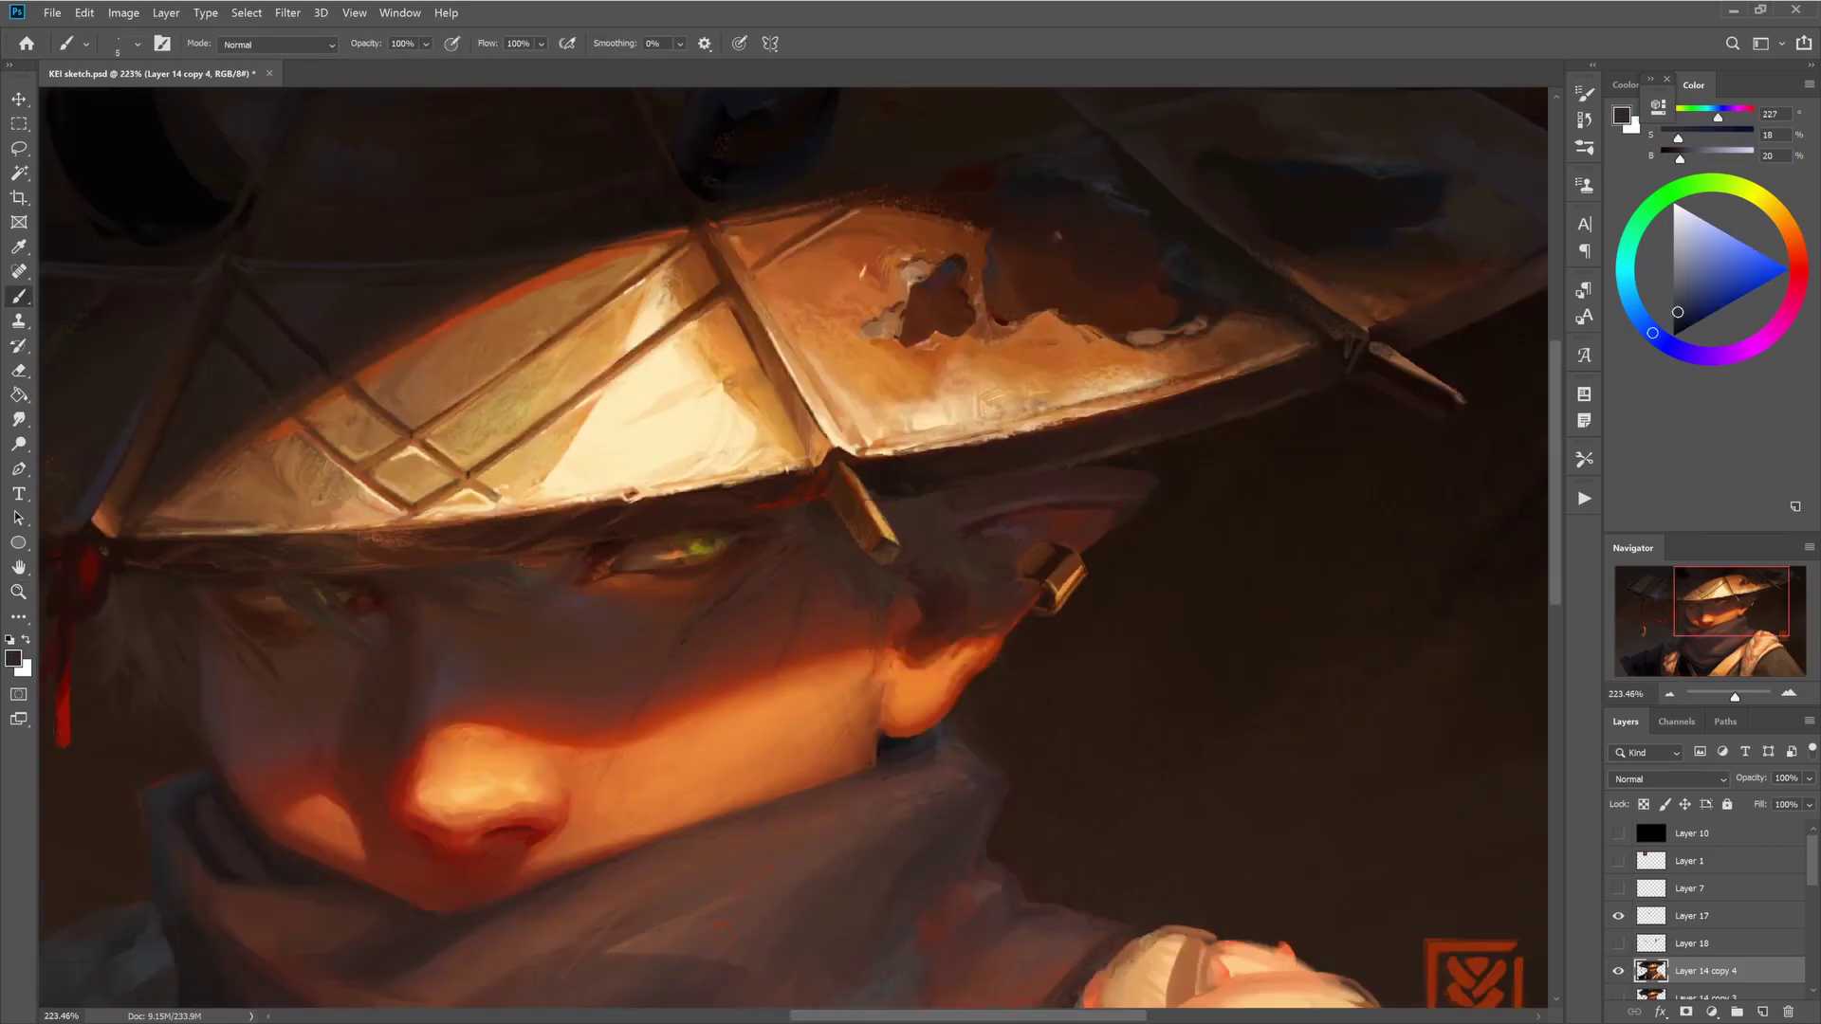
pyautogui.keyDown('alt'); pyautogui.click(1053, 284); pyautogui.keyUp('alt')
pyautogui.scroll(-3, 1081, 273)
pyautogui.keyDown('alt'); pyautogui.click(1081, 273); pyautogui.keyUp('alt')
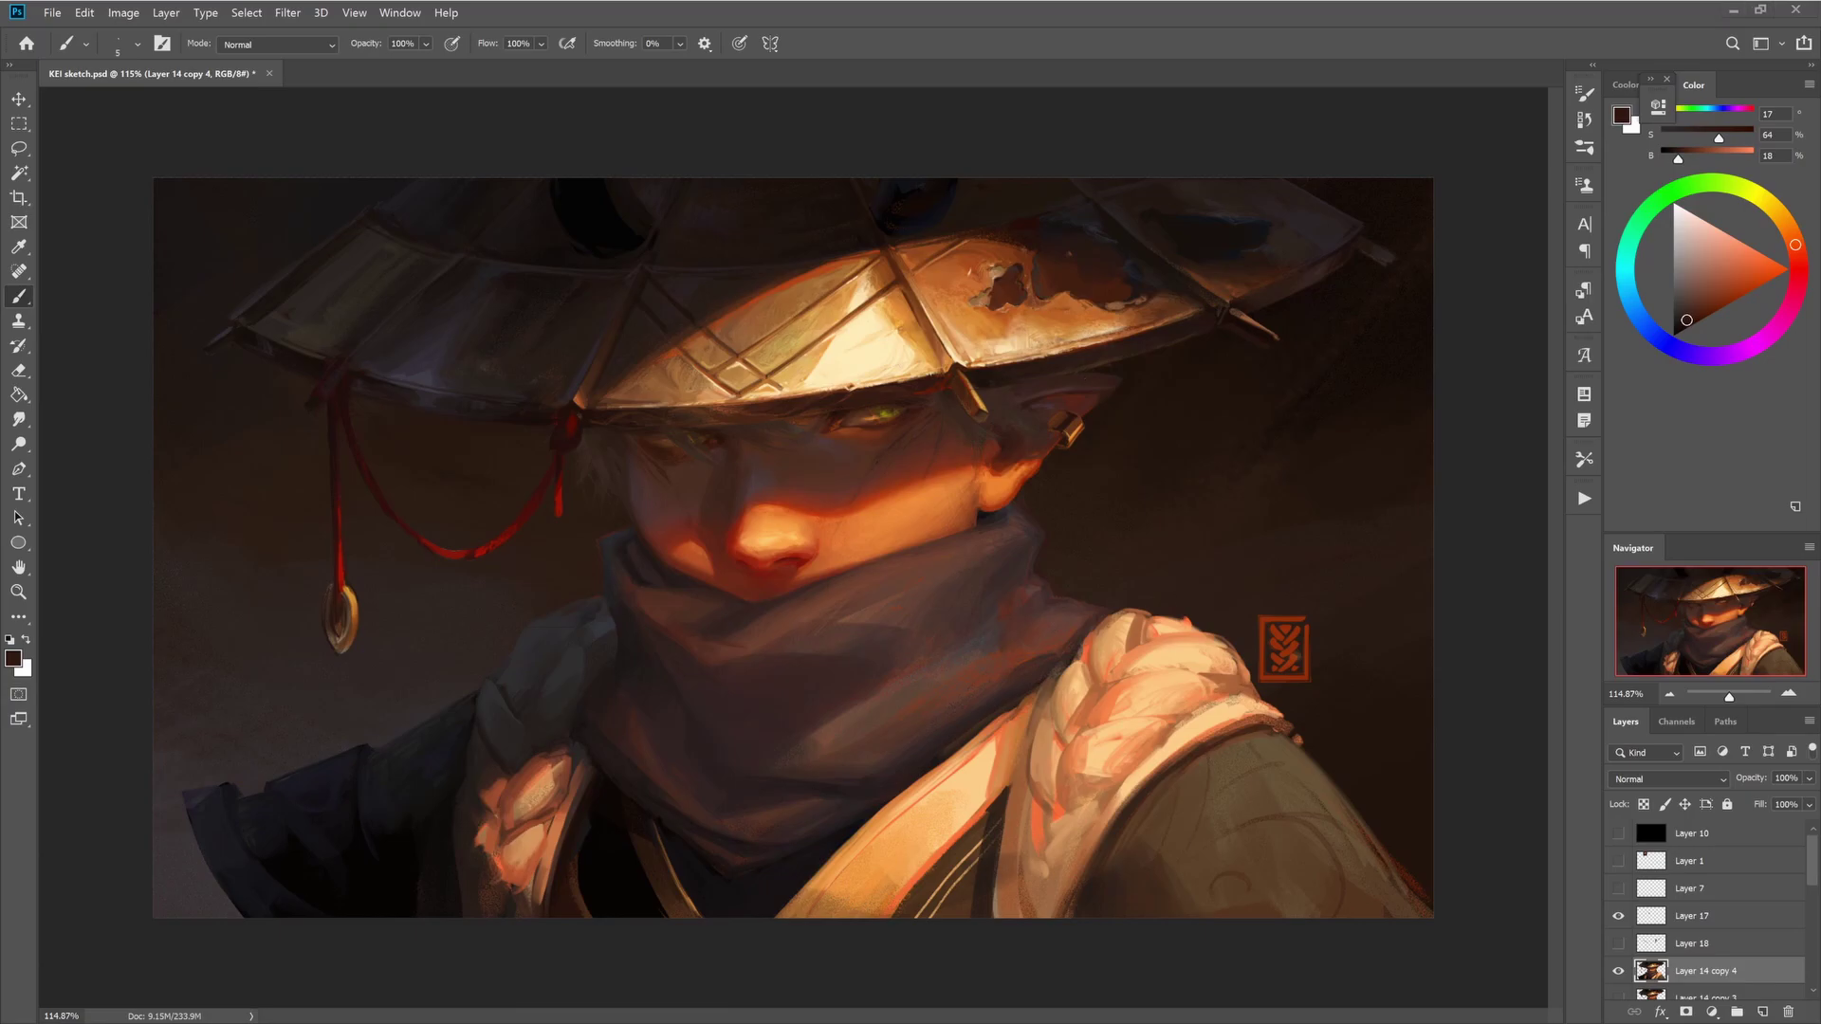
# - Touch up the hat's shaded panels above the pendant and its torn panel with sampled dark and reddish-brown tones
pyautogui.scroll(-1, 792, 542)
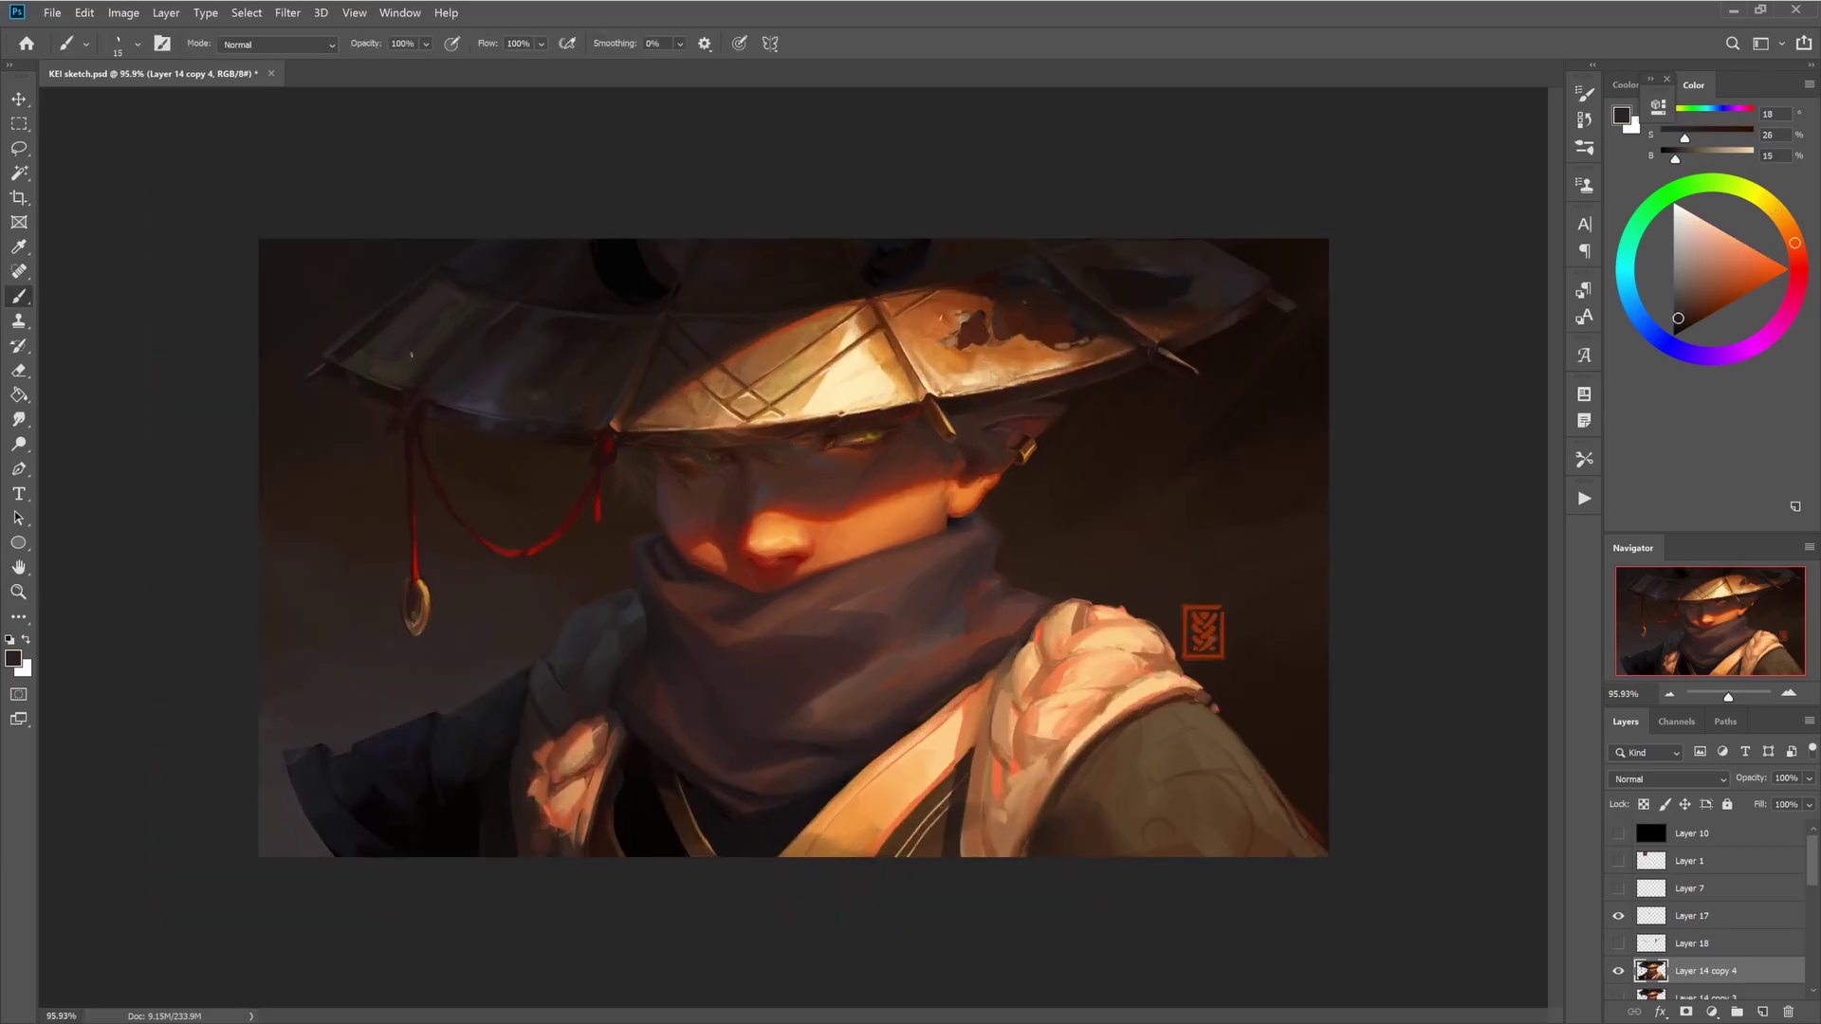
pyautogui.keyDown('alt'); pyautogui.click(792, 541); pyautogui.keyUp('alt')
pyautogui.keyDown('alt'); pyautogui.click(1008, 308); pyautogui.keyUp('alt')
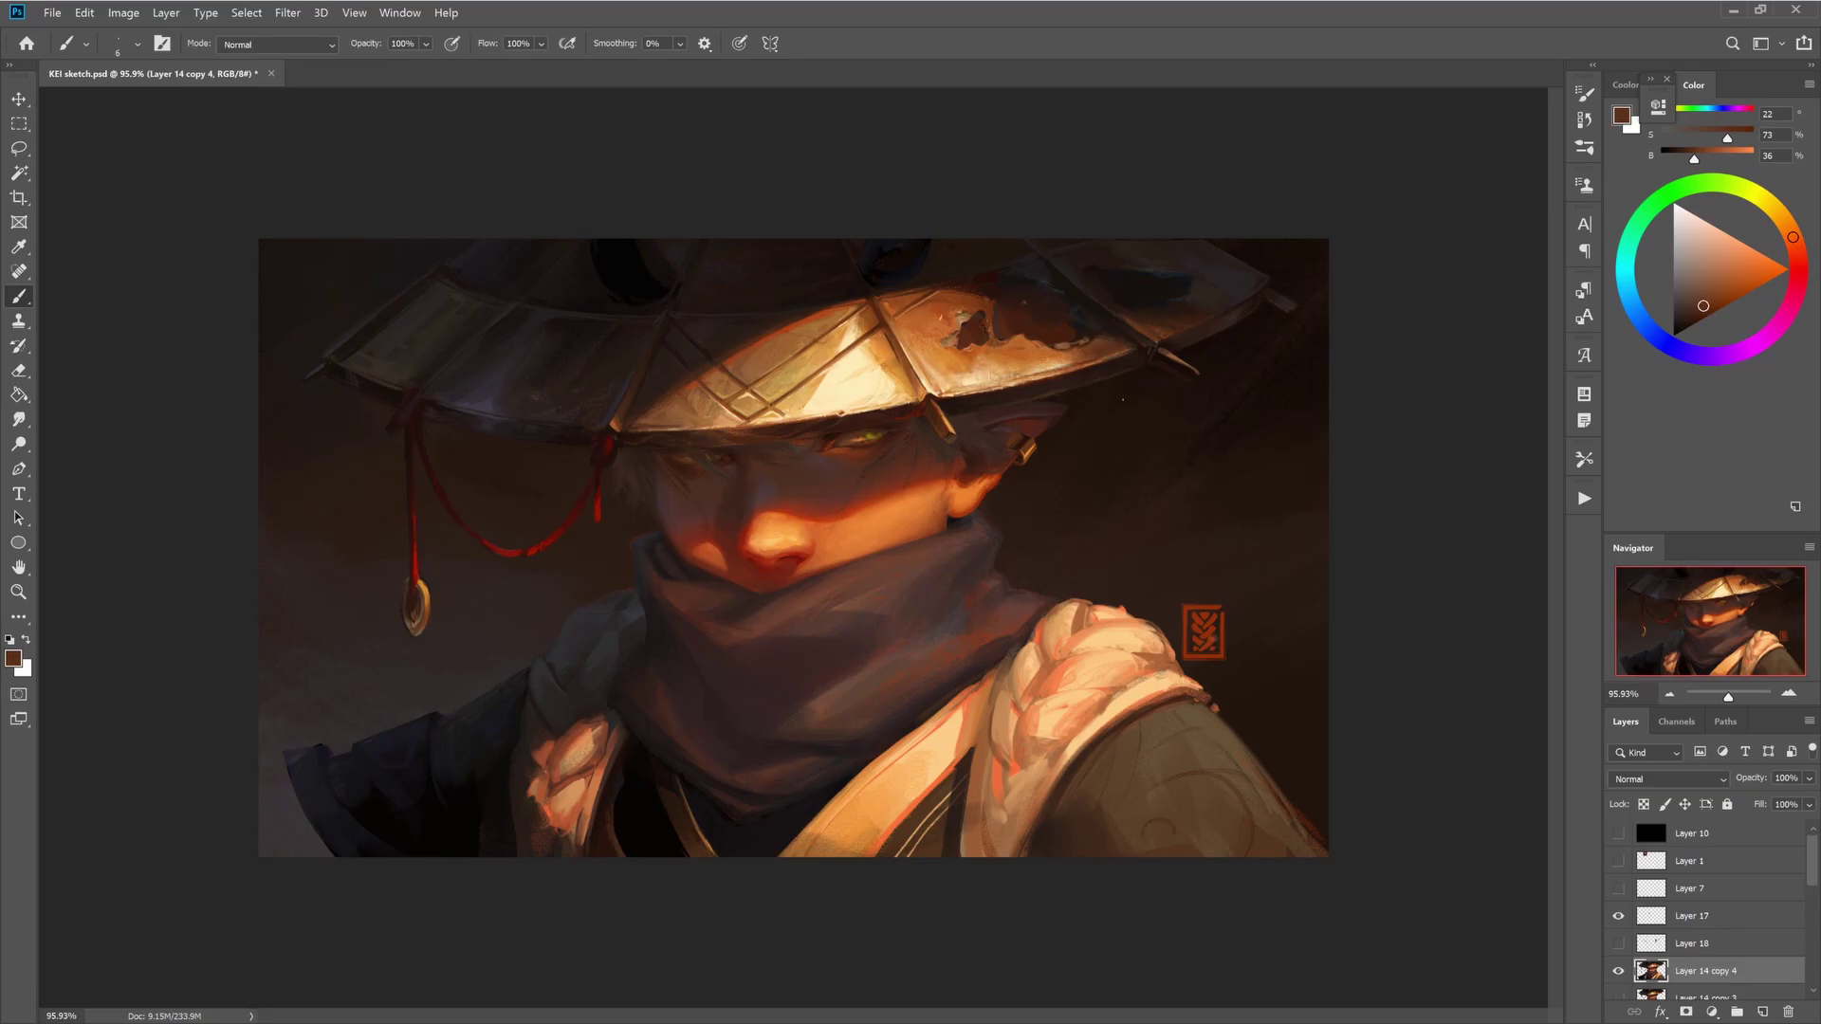
pyautogui.scroll(-3, 792, 542)
pyautogui.scroll(4, 792, 541)
pyautogui.keyDown('alt'); pyautogui.click(791, 541); pyautogui.keyUp('alt')
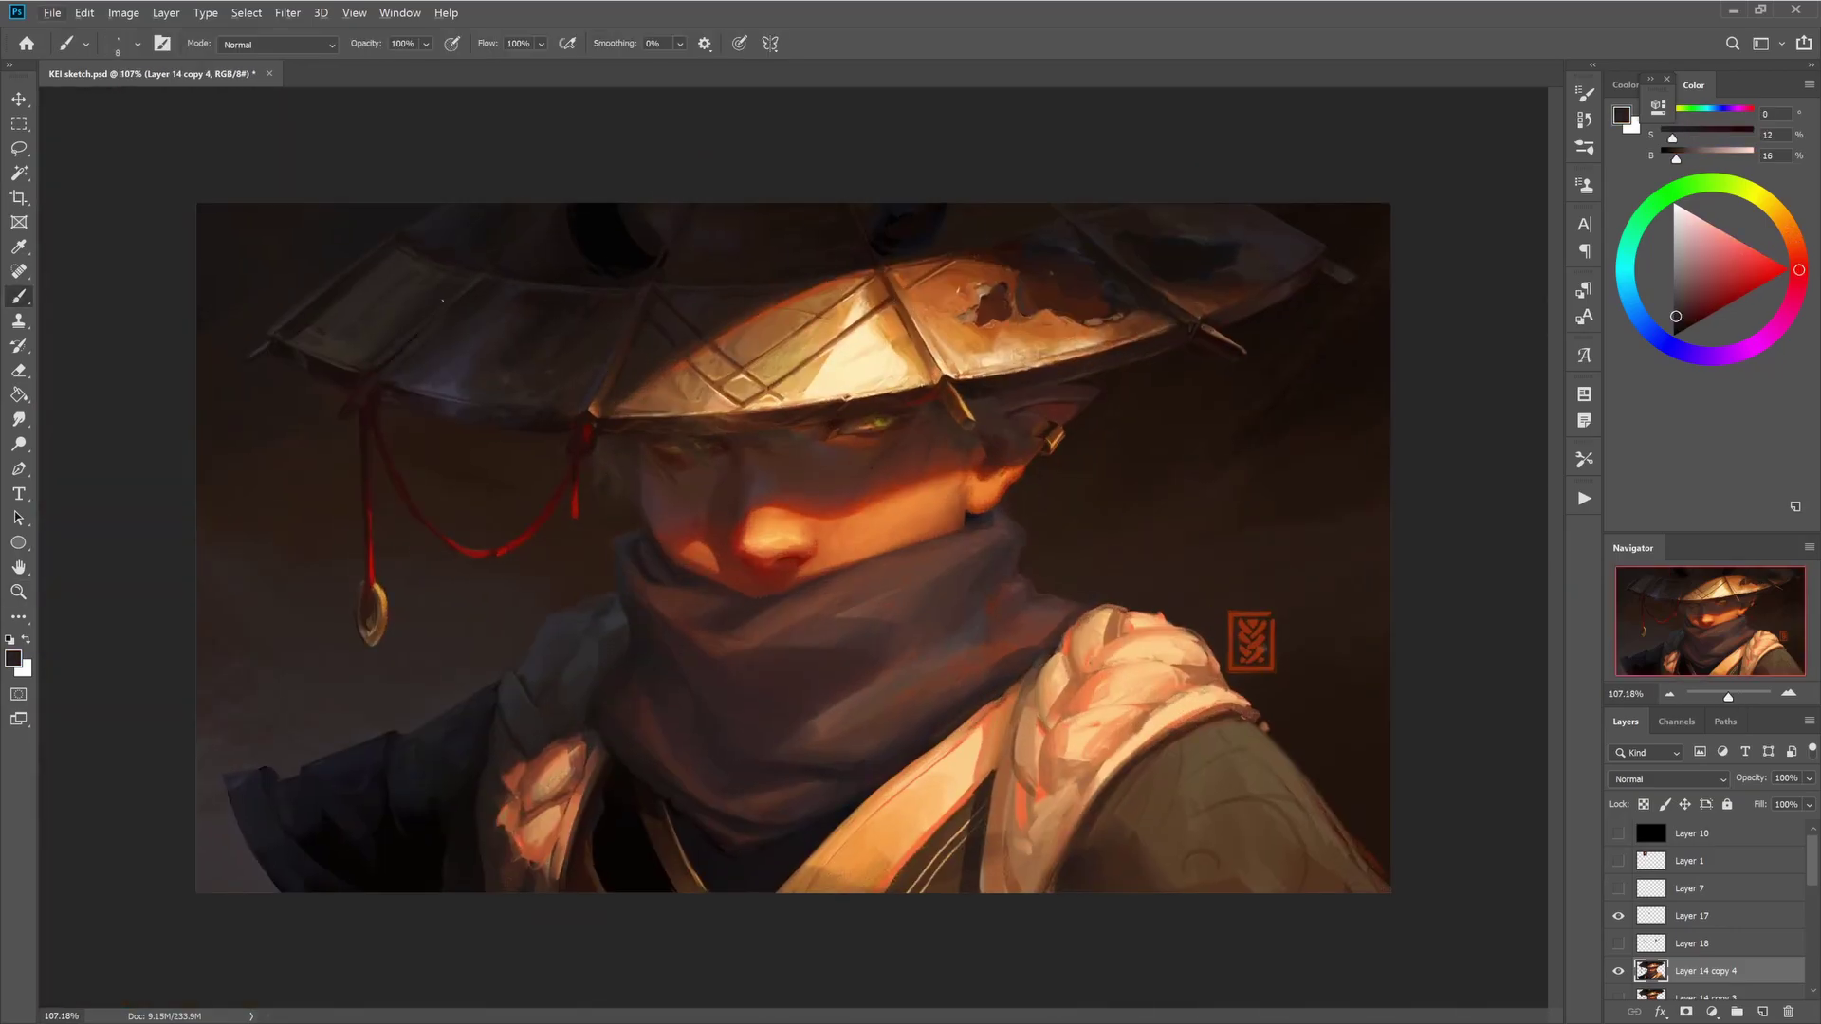
# - Repaint the rod end jutting from the hat's rim beyond the torn panel in dark brown with a smaller brush
pyautogui.keyDown('alt'); pyautogui.click(1045, 215); pyautogui.keyUp('alt')
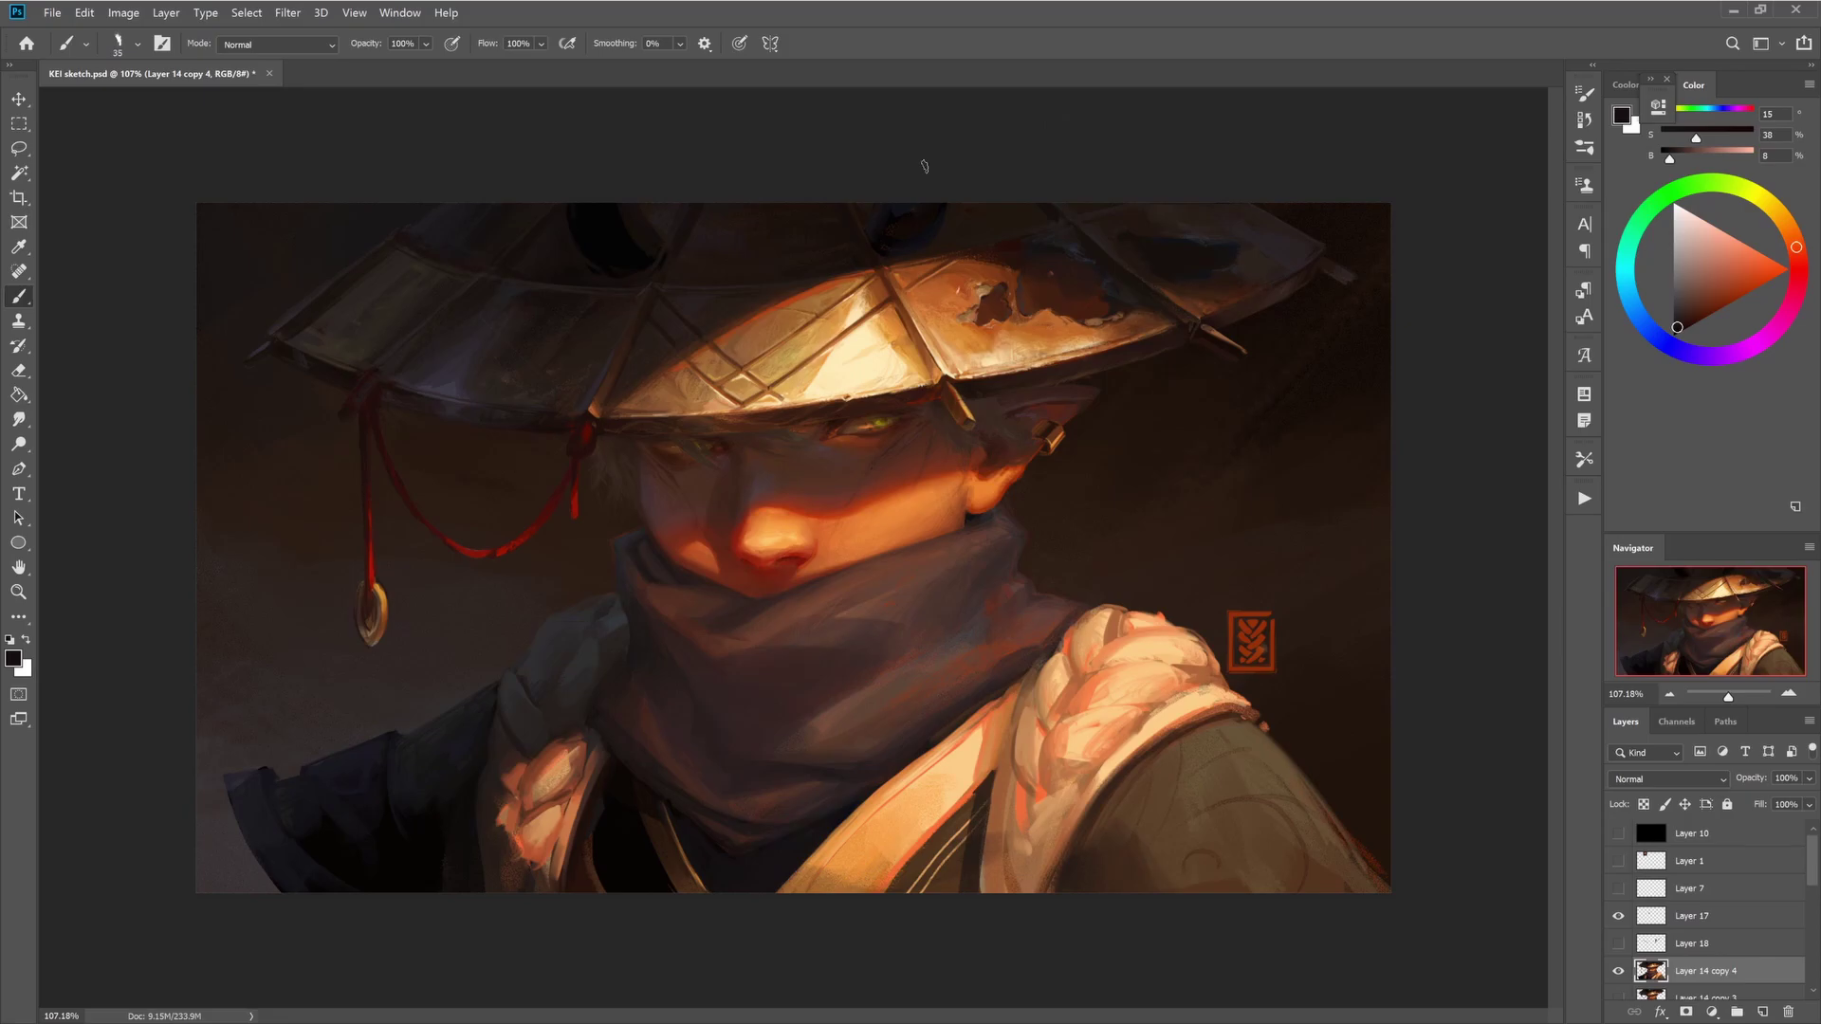
pyautogui.press('[')
pyautogui.press('[')
pyautogui.press('[')
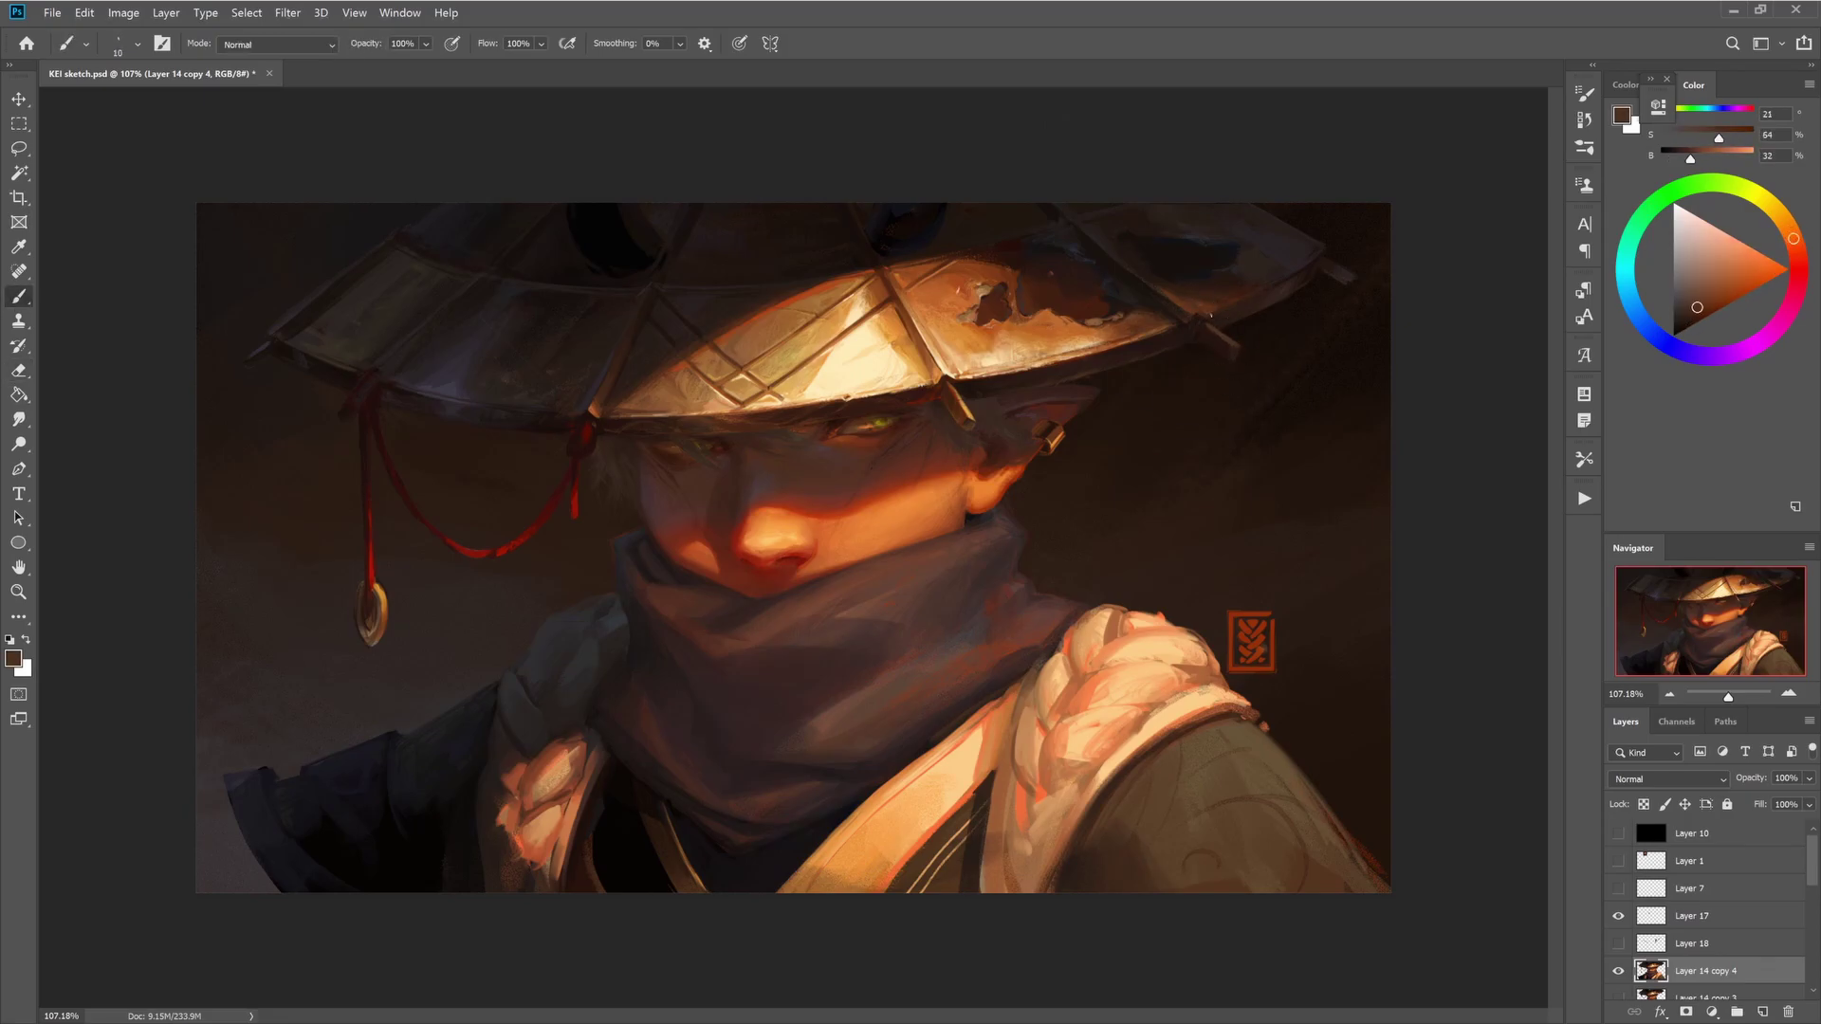
# - Touch up the hat's lit panels and rim with sampled golden, orange and dark bluish-gray tones
pyautogui.press(']')
pyautogui.press(']')
pyautogui.press(']')
pyautogui.press(']')
pyautogui.press(']')
pyautogui.keyDown('alt'); pyautogui.click(811, 355); pyautogui.keyUp('alt')
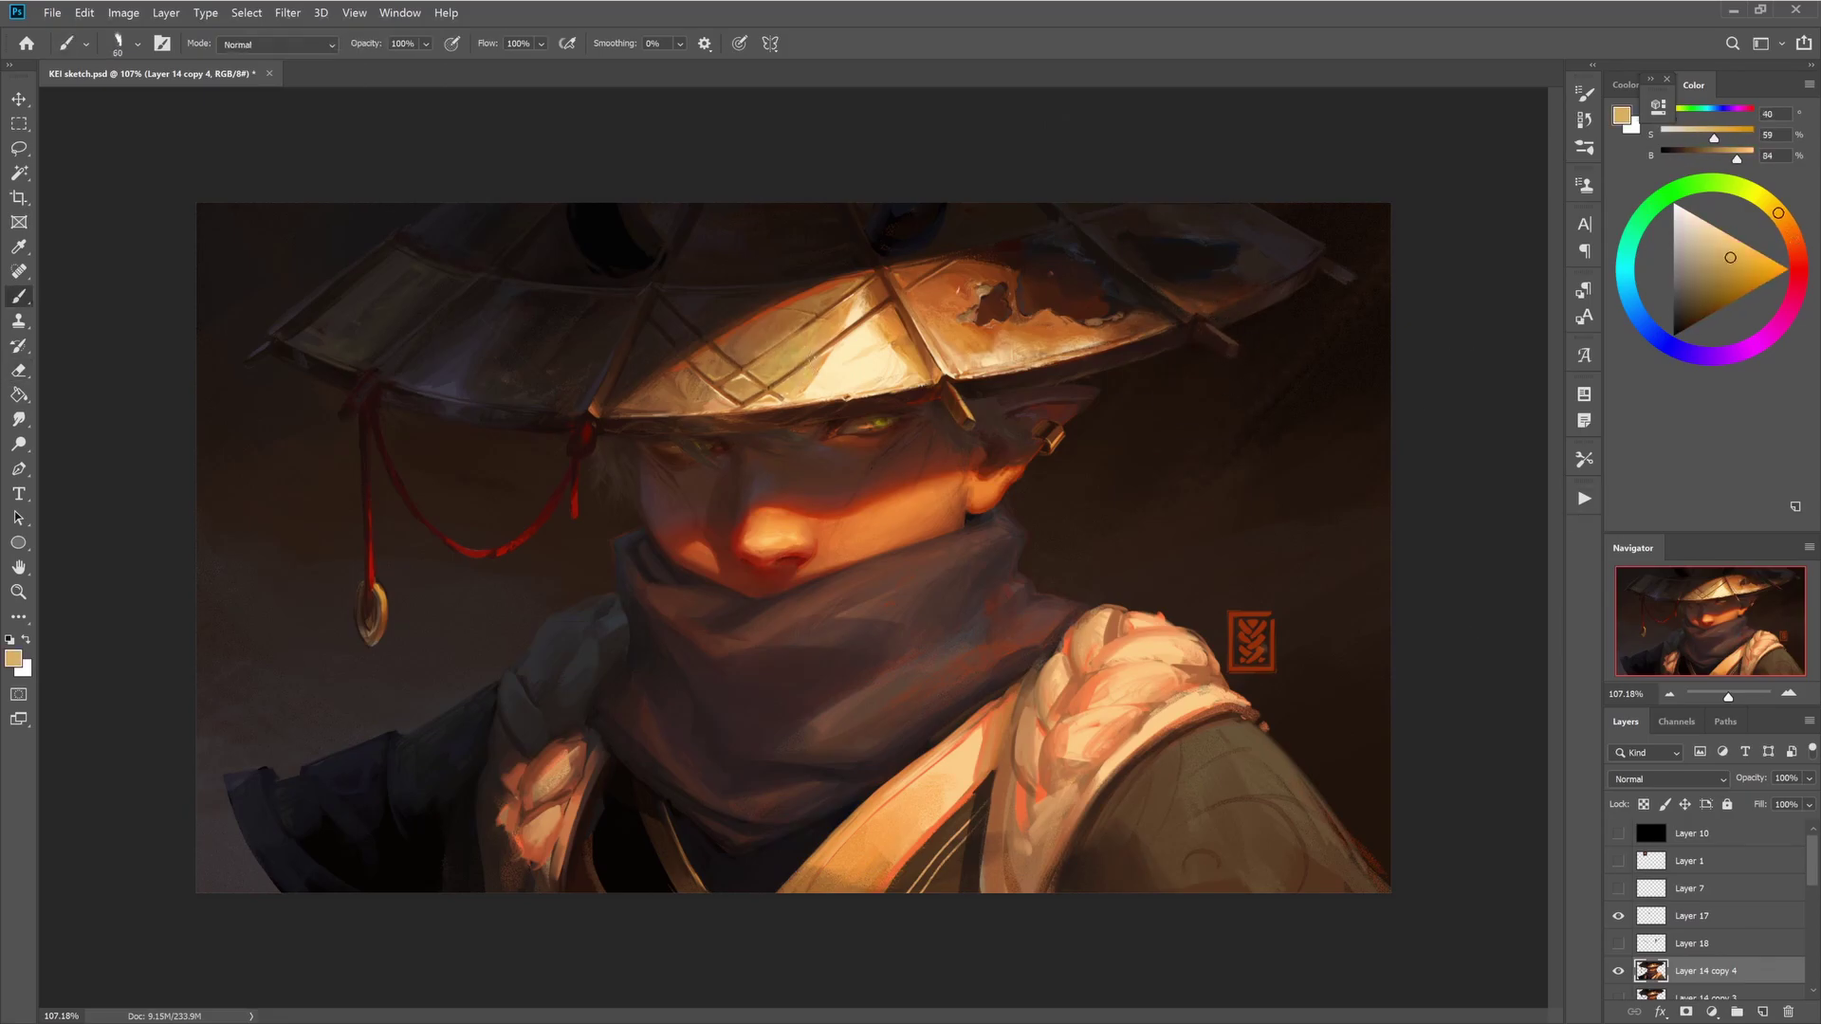
pyautogui.keyDown('alt'); pyautogui.click(866, 268); pyautogui.keyUp('alt')
pyautogui.hotkey('ctrl', '1')
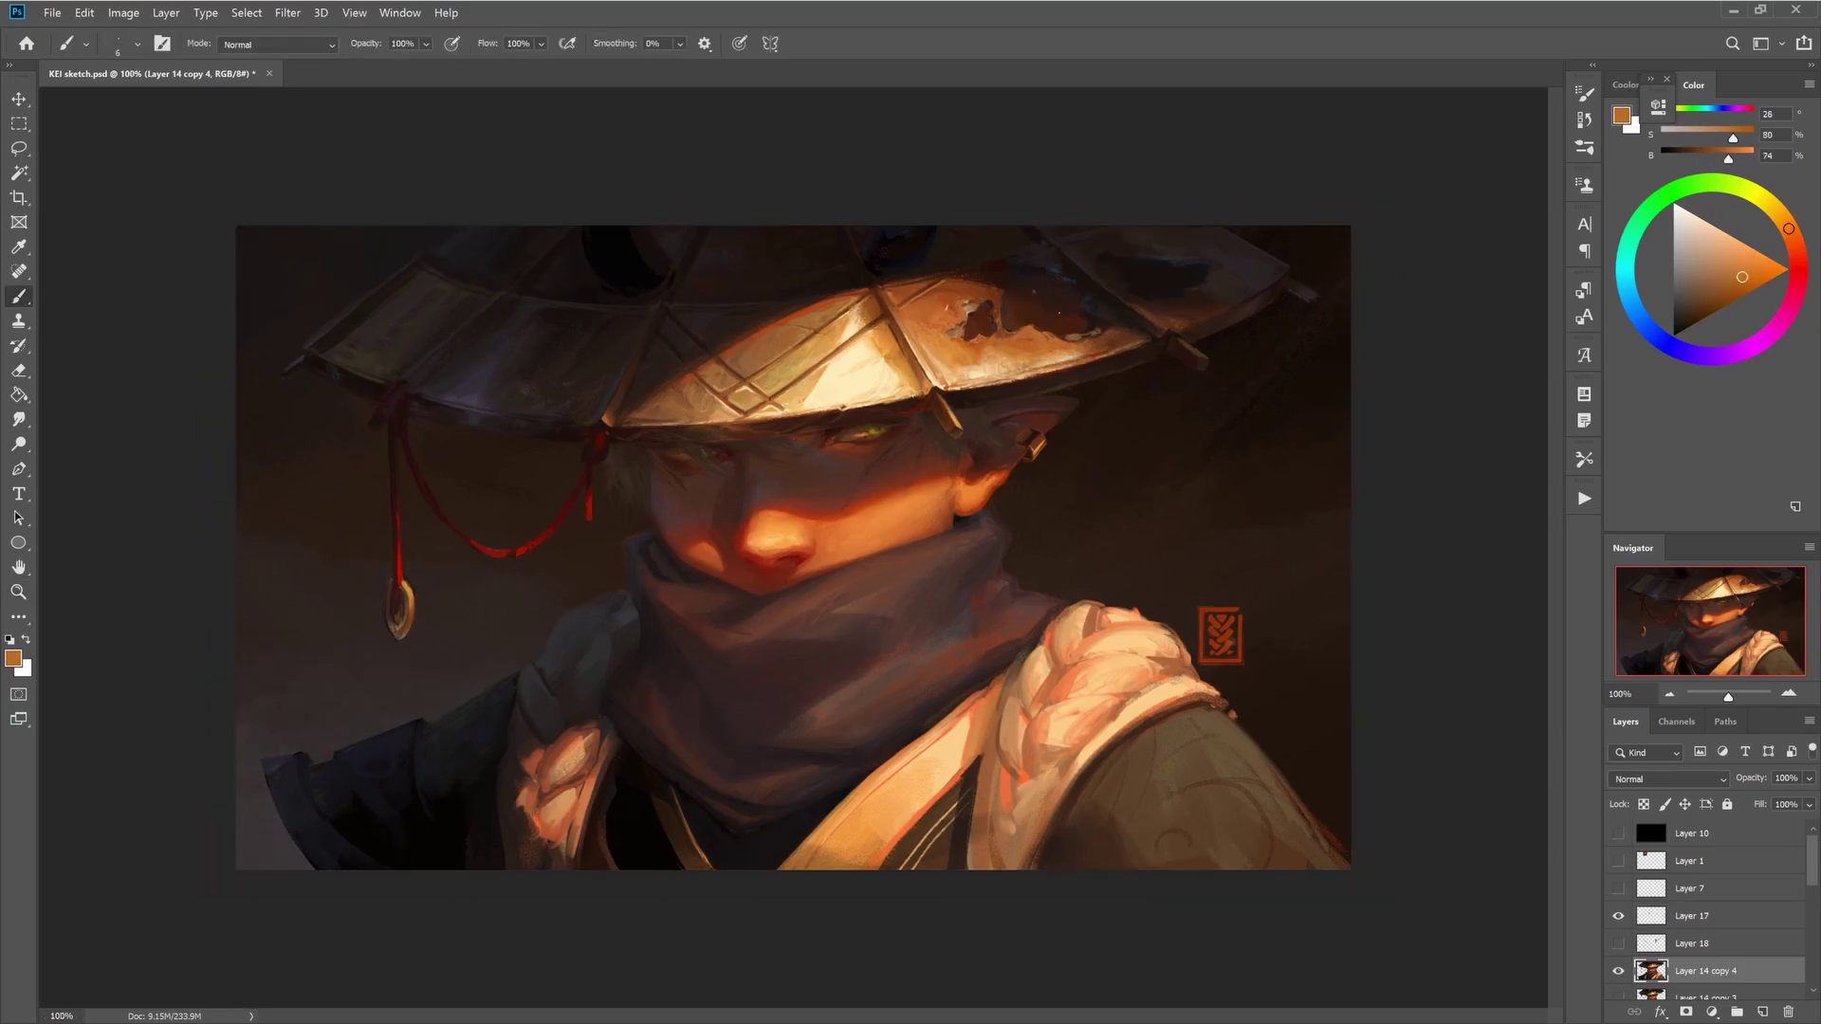
pyautogui.hotkey('ctrl', '+')
pyautogui.keyDown('alt'); pyautogui.click(1419, 374); pyautogui.keyUp('alt')
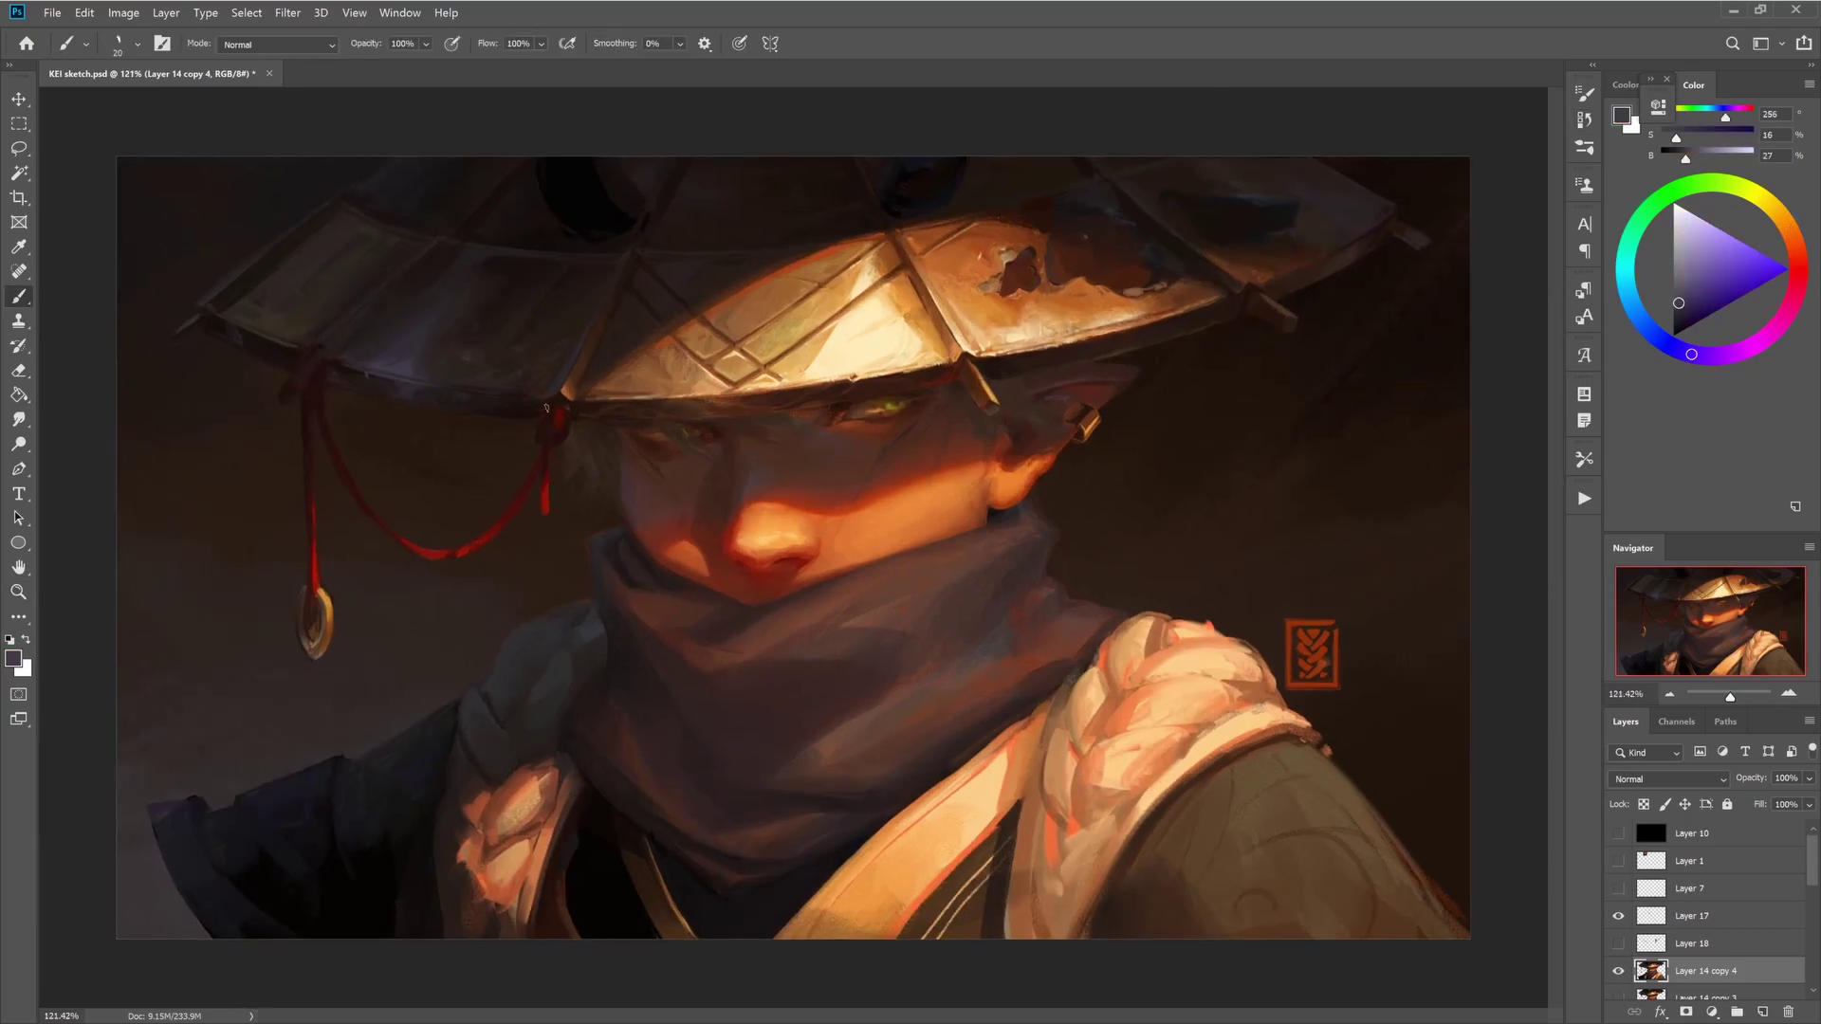
# - Add a warm orange glow over the hat's lit panels and the shoulder braid with a large brush in Color Dodge mode
pyautogui.click(1617, 835)
pyautogui.keyDown('alt'); pyautogui.click(868, 297); pyautogui.keyUp('alt')
pyautogui.press(']')
pyautogui.press(']')
pyautogui.press(']')
pyautogui.press(']')
pyautogui.press(']')
pyautogui.press(']')
pyautogui.press(']')
pyautogui.hotkey('shift', 'alt', 'd')
pyautogui.keyDown('alt'); pyautogui.click(865, 268); pyautogui.keyUp('alt')
pyautogui.press(']')
pyautogui.press(']')
pyautogui.press(']')
pyautogui.press(']')
pyautogui.press(']')
pyautogui.press(']')
pyautogui.press(']')
pyautogui.press('[')
pyautogui.press('[')
pyautogui.press('[')
pyautogui.press('[')
pyautogui.press('[')
pyautogui.press('[')
pyautogui.press('[')
pyautogui.press('[')
pyautogui.press(']')
pyautogui.press(']')
pyautogui.press(']')
pyautogui.press(']')
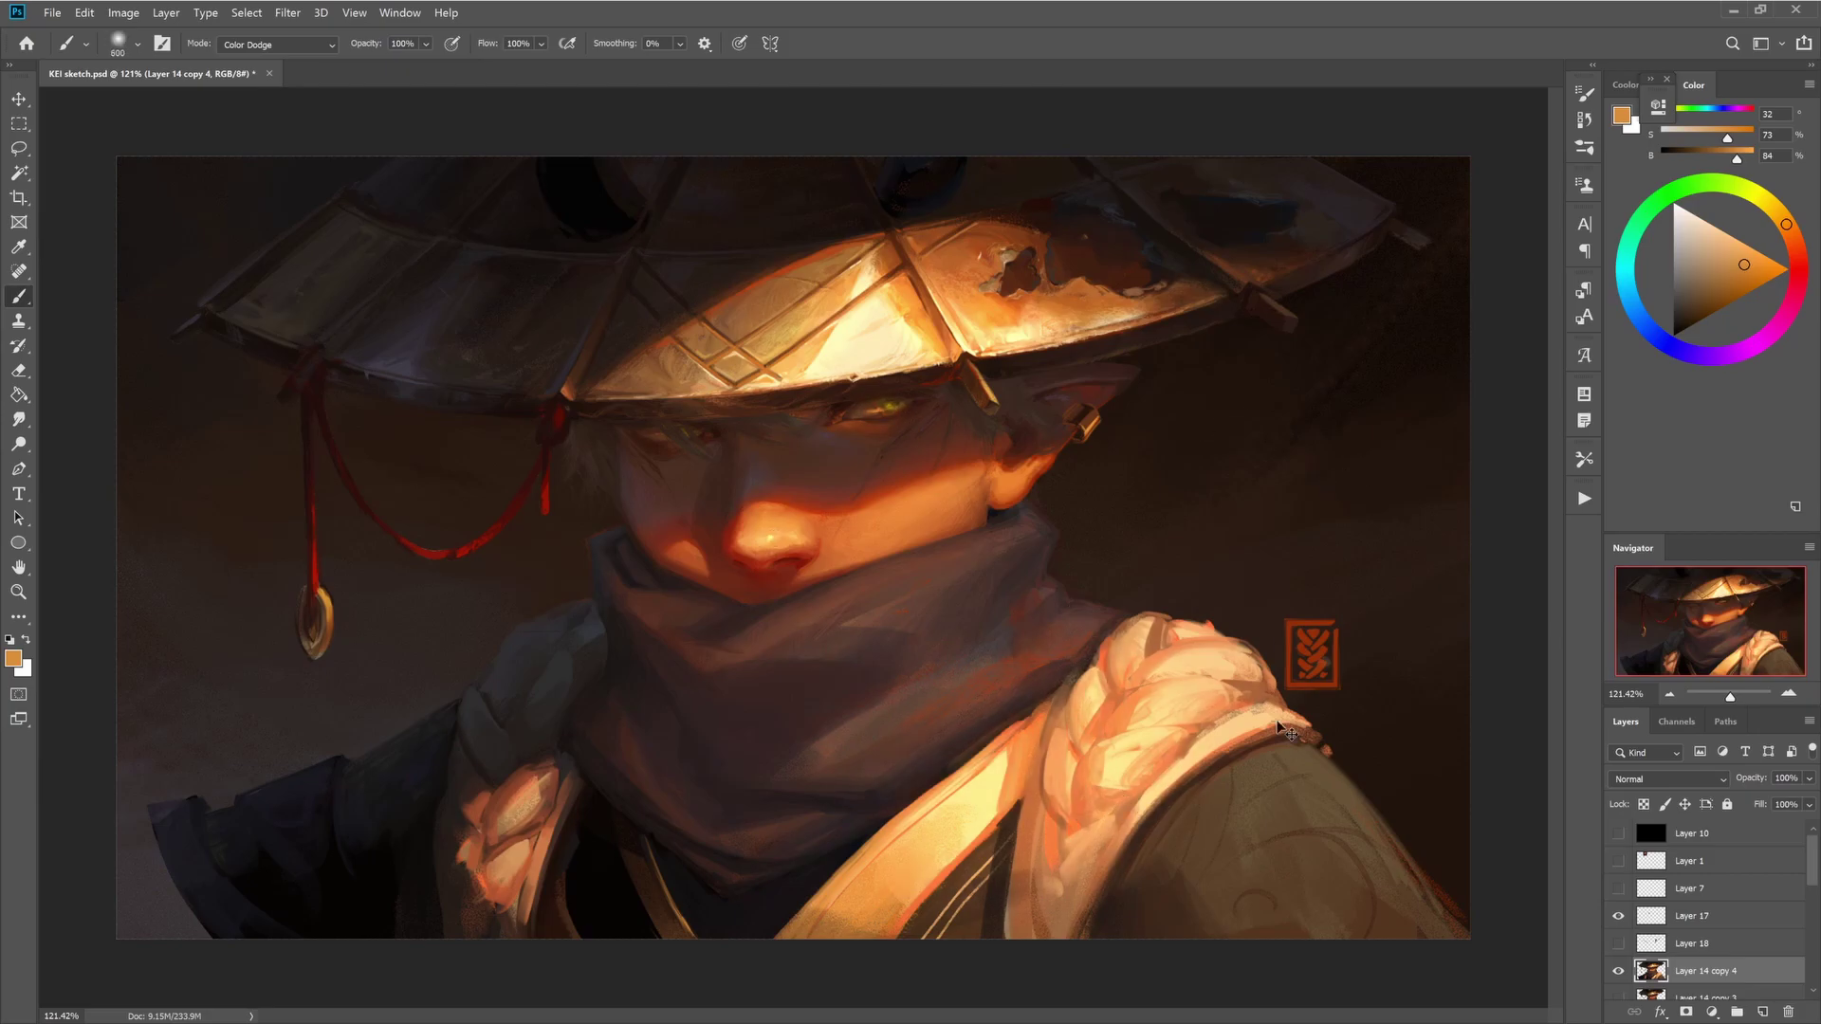
# - Brighten the gold pendant on the hanging red cord with a much smaller brush
pyautogui.press('[')
pyautogui.press('[')
pyautogui.press('[')
pyautogui.press('[')
pyautogui.press('[')
pyautogui.keyDown('alt'); pyautogui.click(324, 607); pyautogui.keyUp('alt')
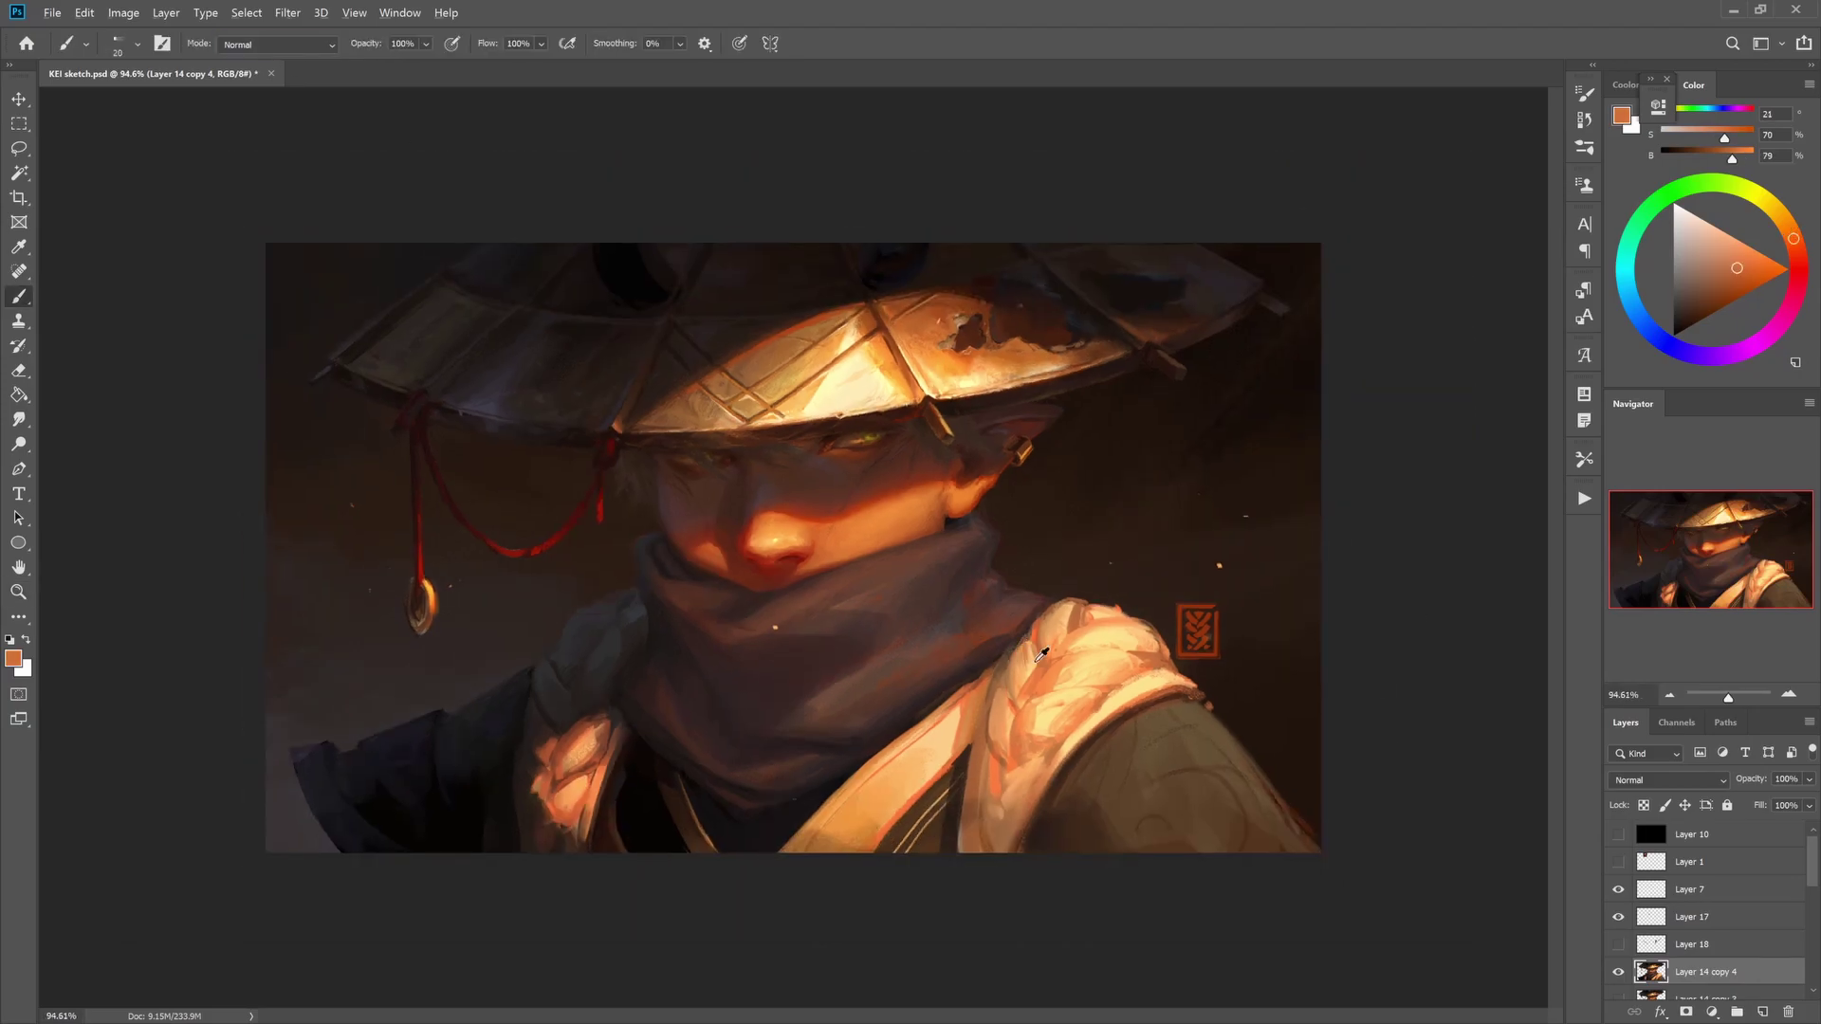
# - Repaint the strands of the large shoulder braid with sampled pale yellow and orange tones
pyautogui.press('[')
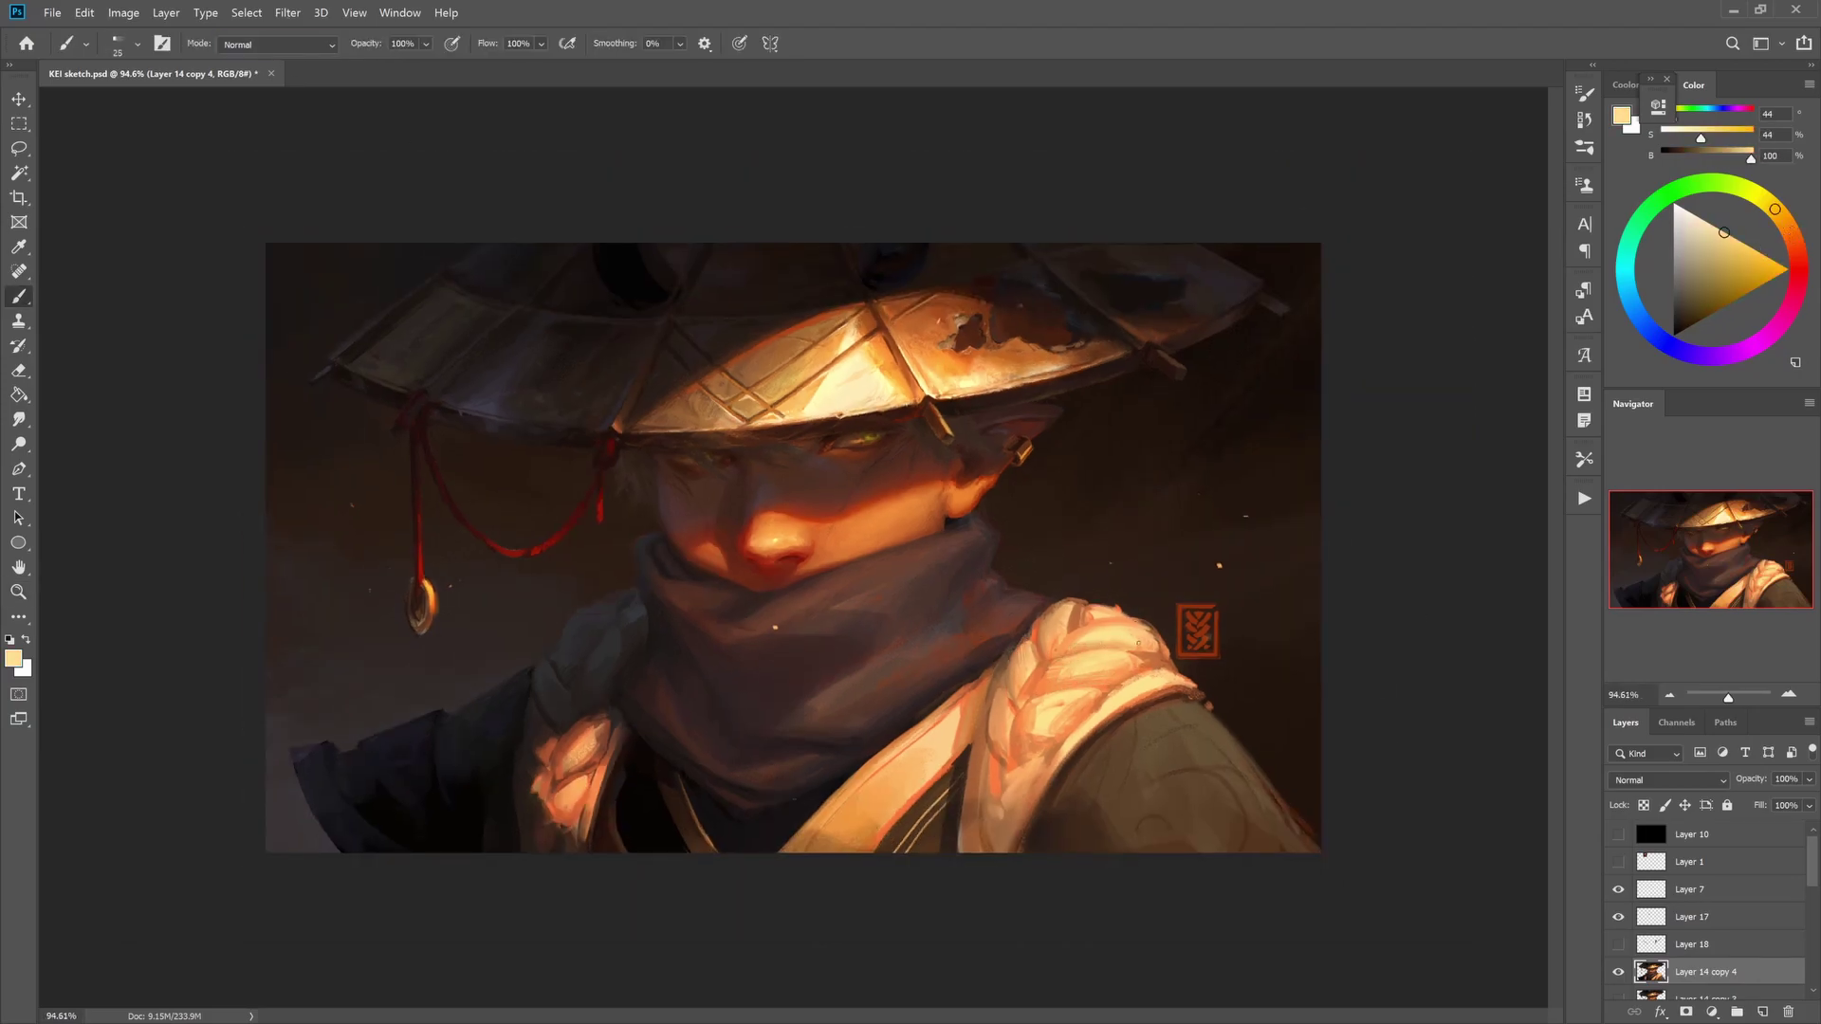
pyautogui.keyDown('alt'); pyautogui.click(1052, 703); pyautogui.keyUp('alt')
pyautogui.press(']')
pyautogui.press(']')
pyautogui.keyDown('alt'); pyautogui.click(1031, 728); pyautogui.keyUp('alt')
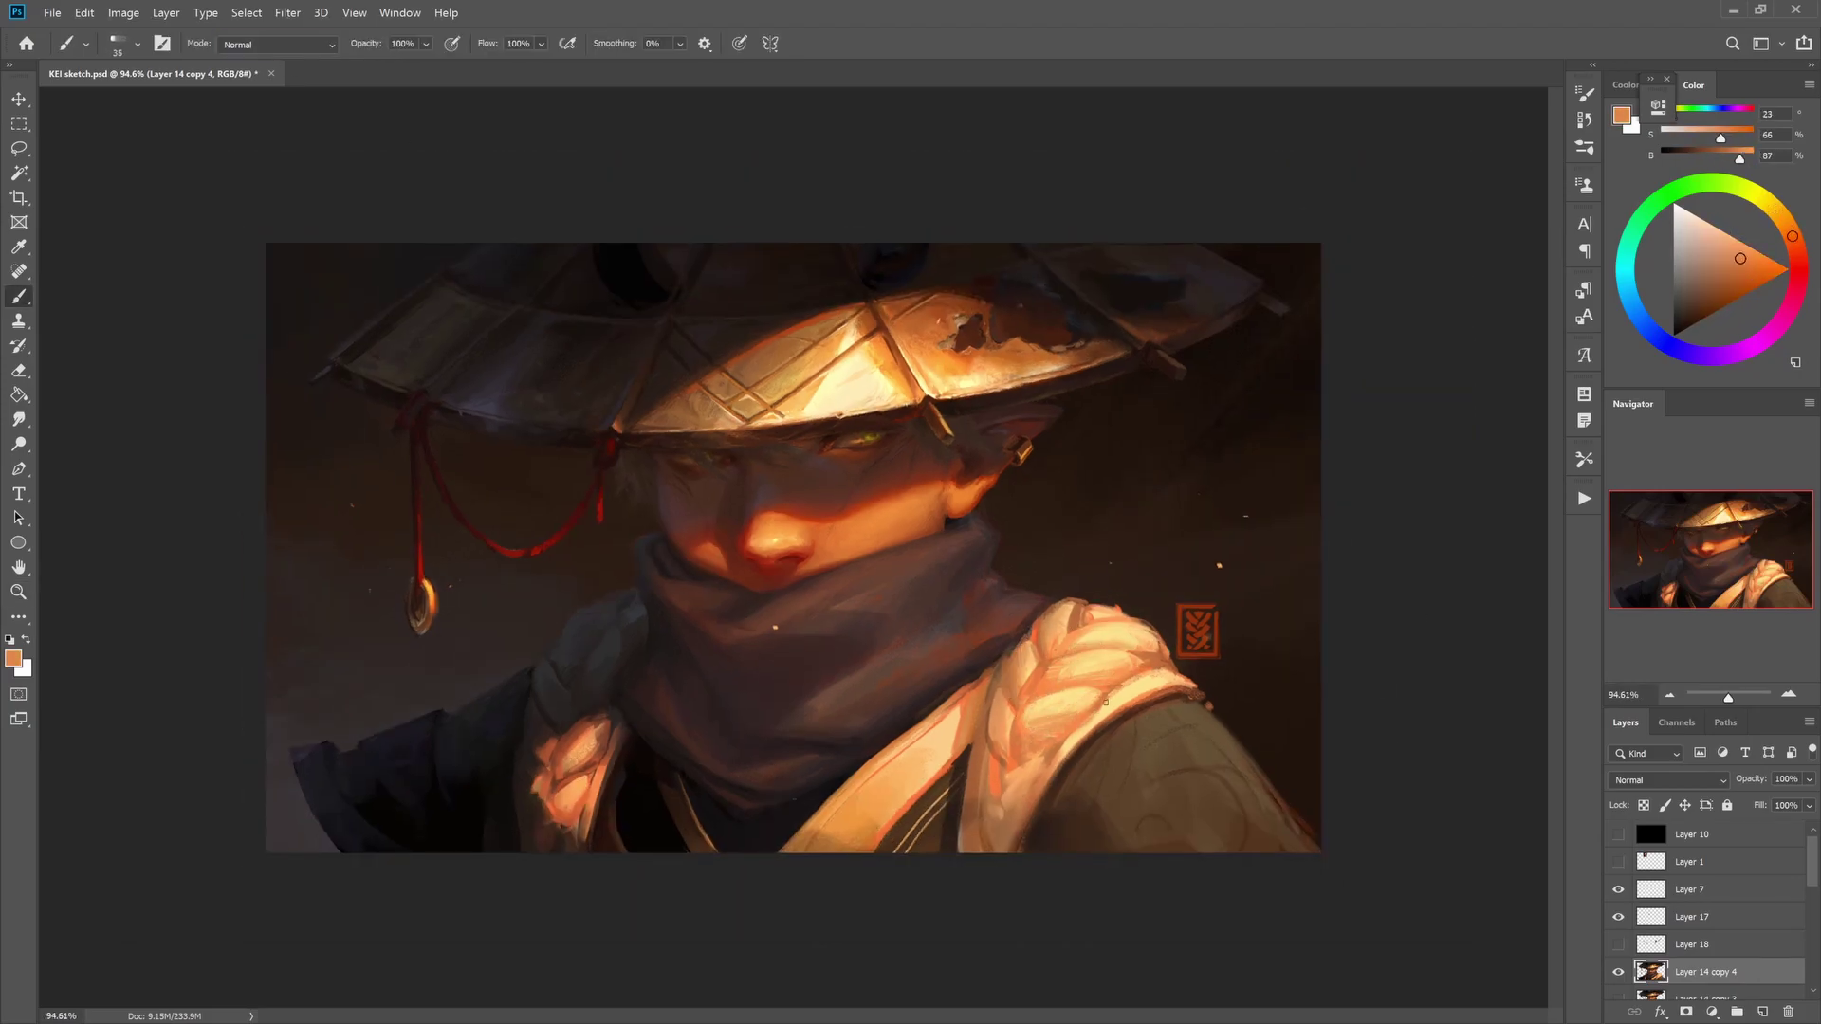
pyautogui.press(']')
pyautogui.press(']')
# - Add a new layer and draw crossing brown lines that divide the large shoulder braid into woven strands
pyautogui.keyDown('alt'); pyautogui.click(1228, 732); pyautogui.keyUp('alt')
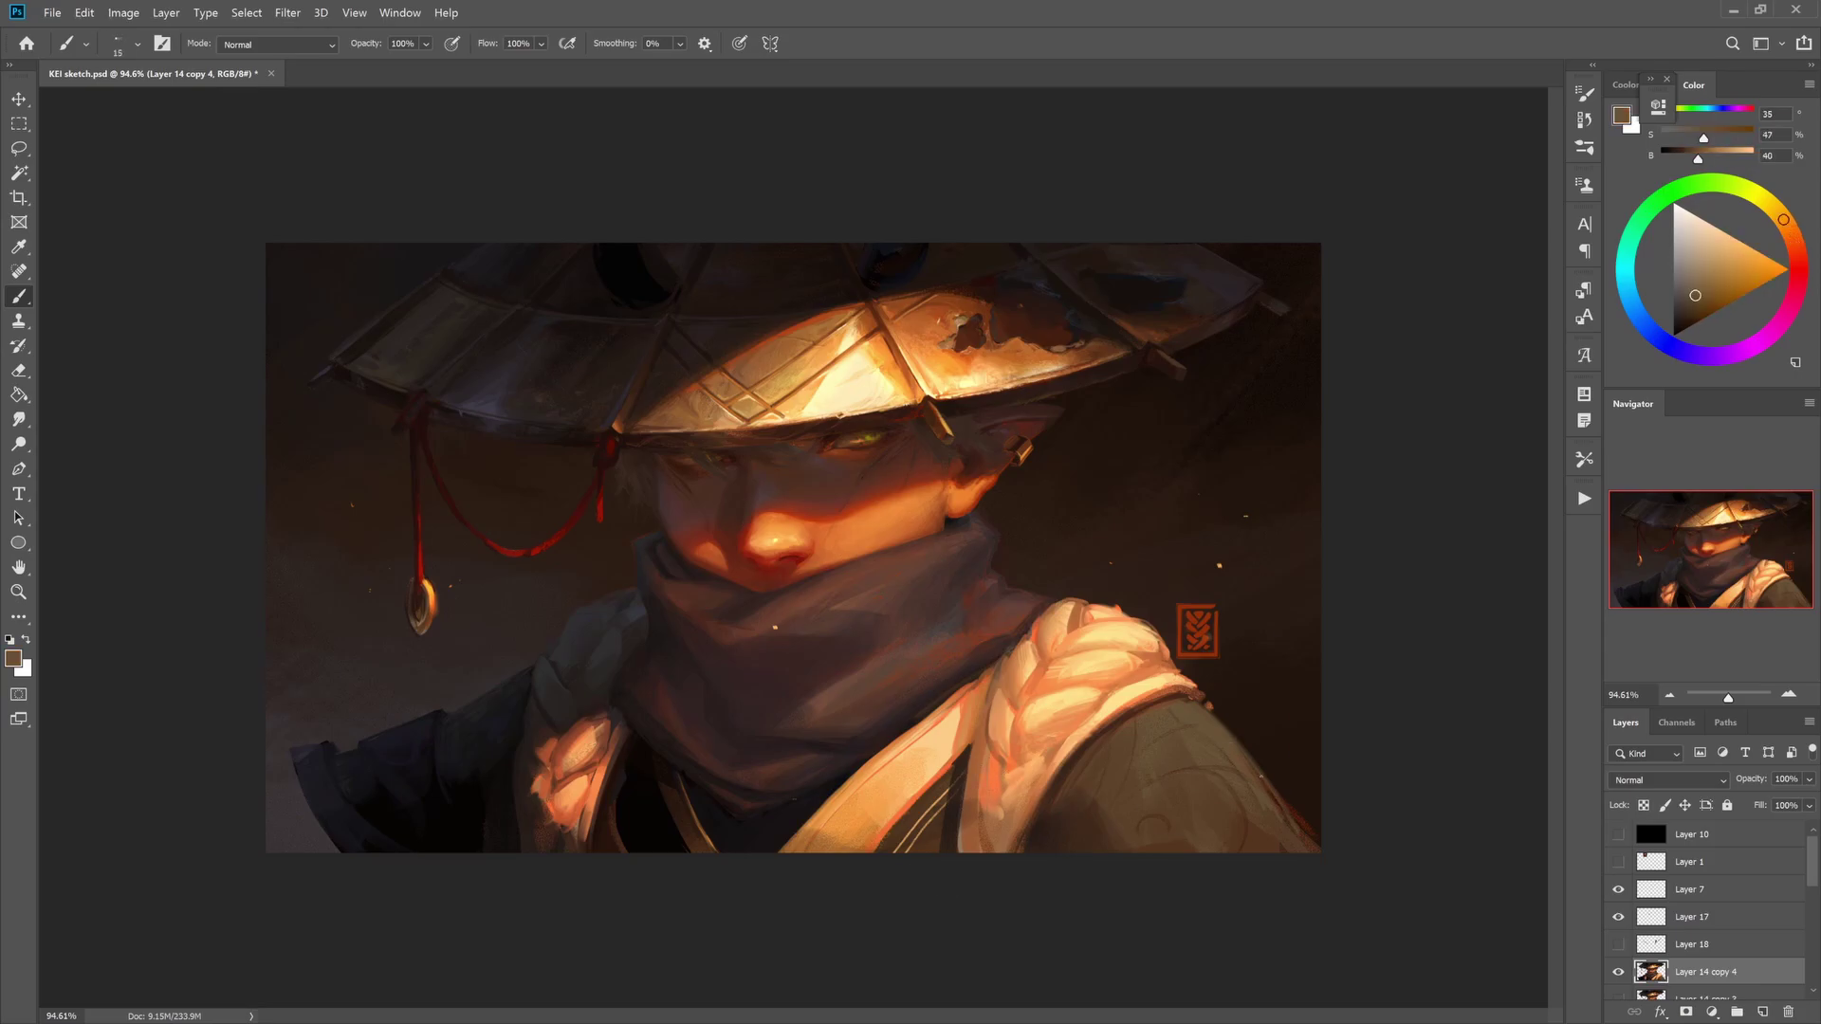
pyautogui.press('[')
pyautogui.hotkey('ctrl', 'shift', 'alt', 'n')
pyautogui.moveTo(1165, 605)
pyautogui.mouseDown()
pyautogui.moveTo(1049, 664)
pyautogui.moveTo(1015, 712)
pyautogui.mouseUp()
pyautogui.moveTo(1133, 650); pyautogui.dragTo(1008, 763)
pyautogui.moveTo(1141, 558); pyautogui.dragTo(1044, 607)
pyautogui.moveTo(1186, 601)
pyautogui.mouseDown()
pyautogui.moveTo(1055, 754)
pyautogui.moveTo(1092, 700)
pyautogui.mouseUp()
pyautogui.press('r')
pyautogui.press('Escape')
# - Repaint the olive sleeve below the large shoulder braid with sampled brown tones
pyautogui.keyDown('alt'); pyautogui.click(1193, 736); pyautogui.keyUp('alt')
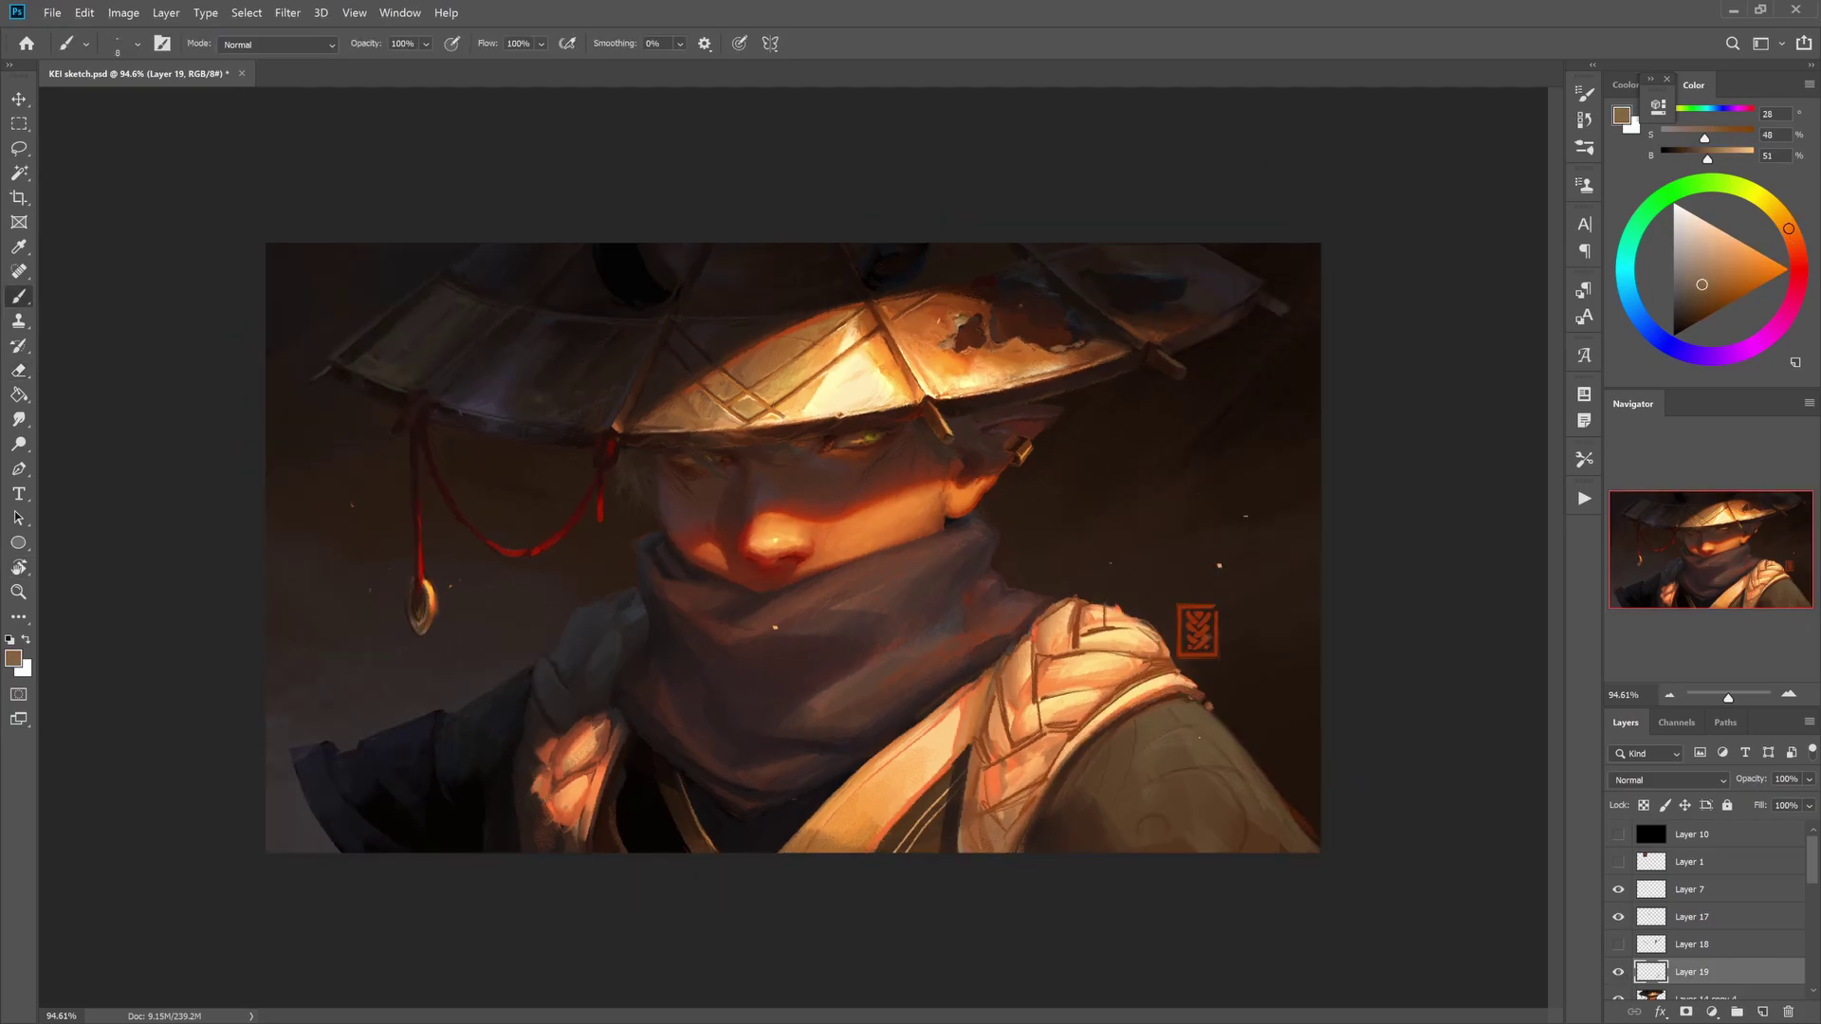
pyautogui.keyDown('alt'); pyautogui.click(1271, 806); pyautogui.keyUp('alt')
pyautogui.moveTo(1271, 807); pyautogui.dragTo(1294, 823)
pyautogui.keyDown('alt'); pyautogui.click(1214, 718); pyautogui.keyUp('alt')
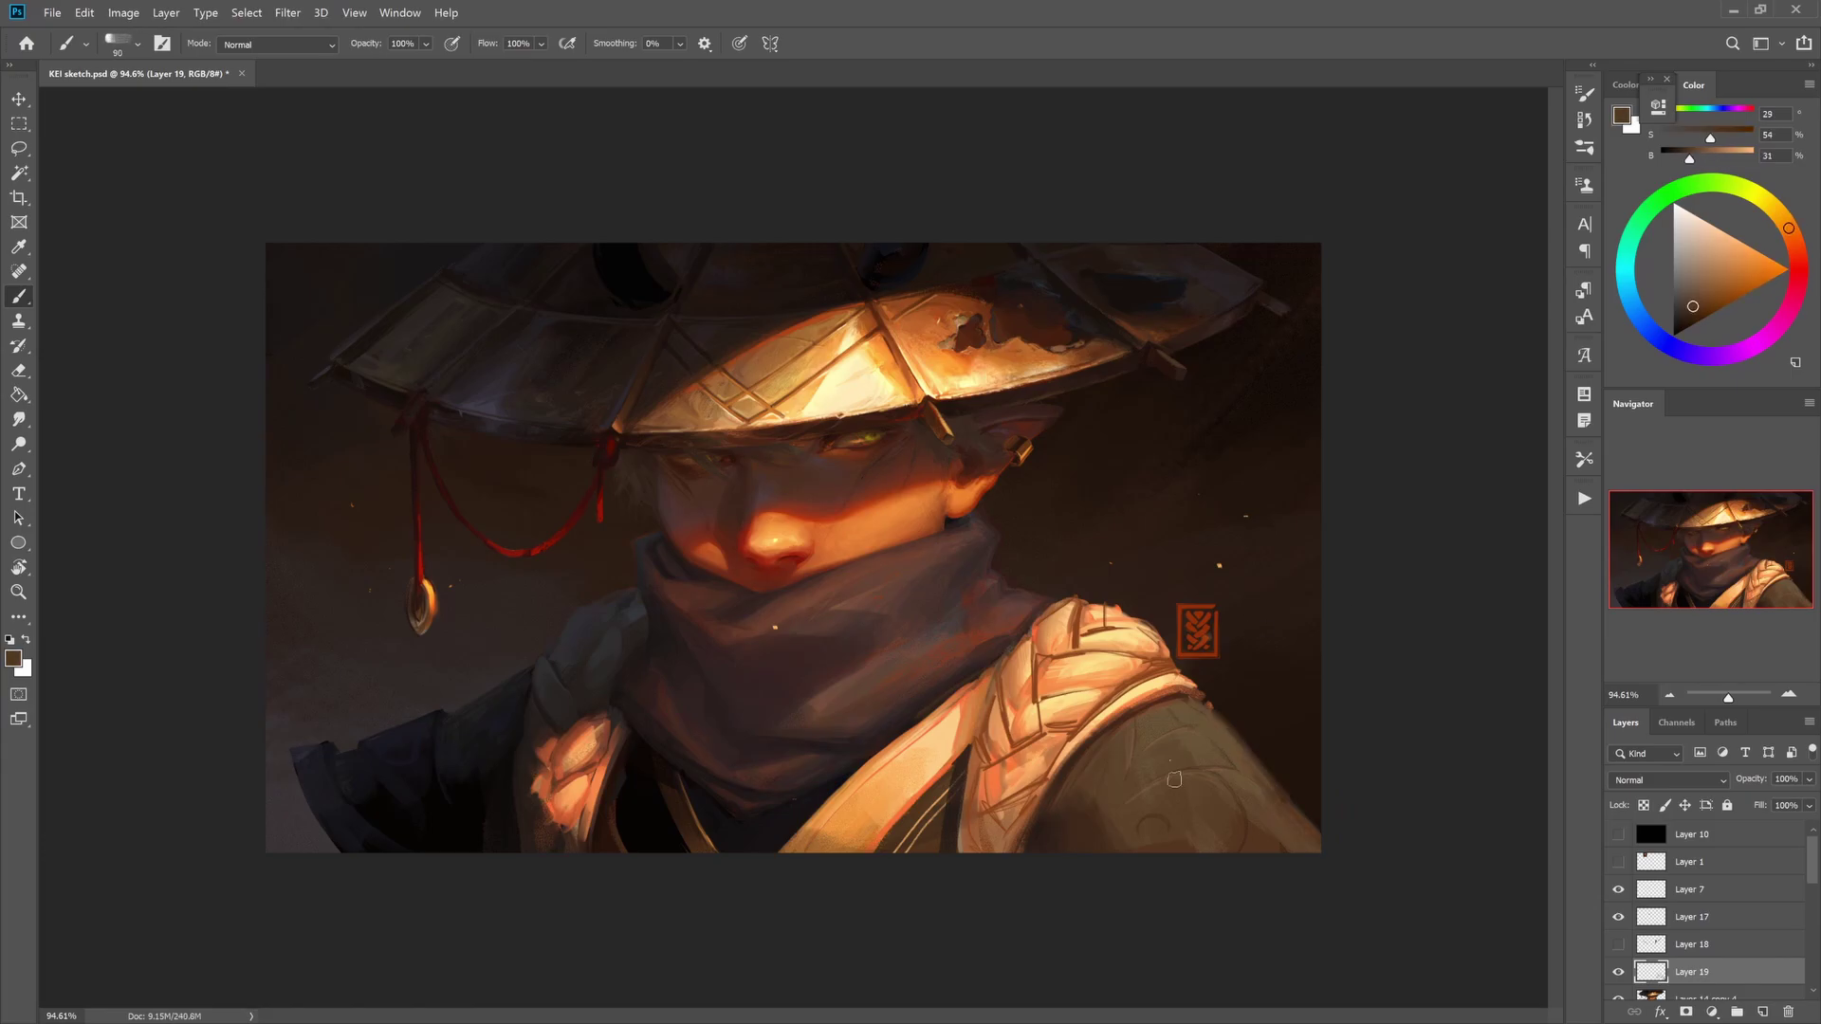
pyautogui.keyDown('alt'); pyautogui.click(1275, 823); pyautogui.keyUp('alt')
pyautogui.moveTo(1276, 824); pyautogui.dragTo(1197, 706)
# - Mix a muted reddish-brown paint color with hue 16, saturation 56 and brightness 42
pyautogui.keyDown('alt'); pyautogui.click(1312, 538); pyautogui.keyUp('alt')
pyautogui.moveTo(1697, 298)
pyautogui.mouseDown()
pyautogui.moveTo(1783, 220)
pyautogui.moveTo(1755, 194)
pyautogui.moveTo(1795, 246)
pyautogui.mouseUp()
pyautogui.click(1723, 232)
pyautogui.click(1740, 287)
pyautogui.click(1702, 295)
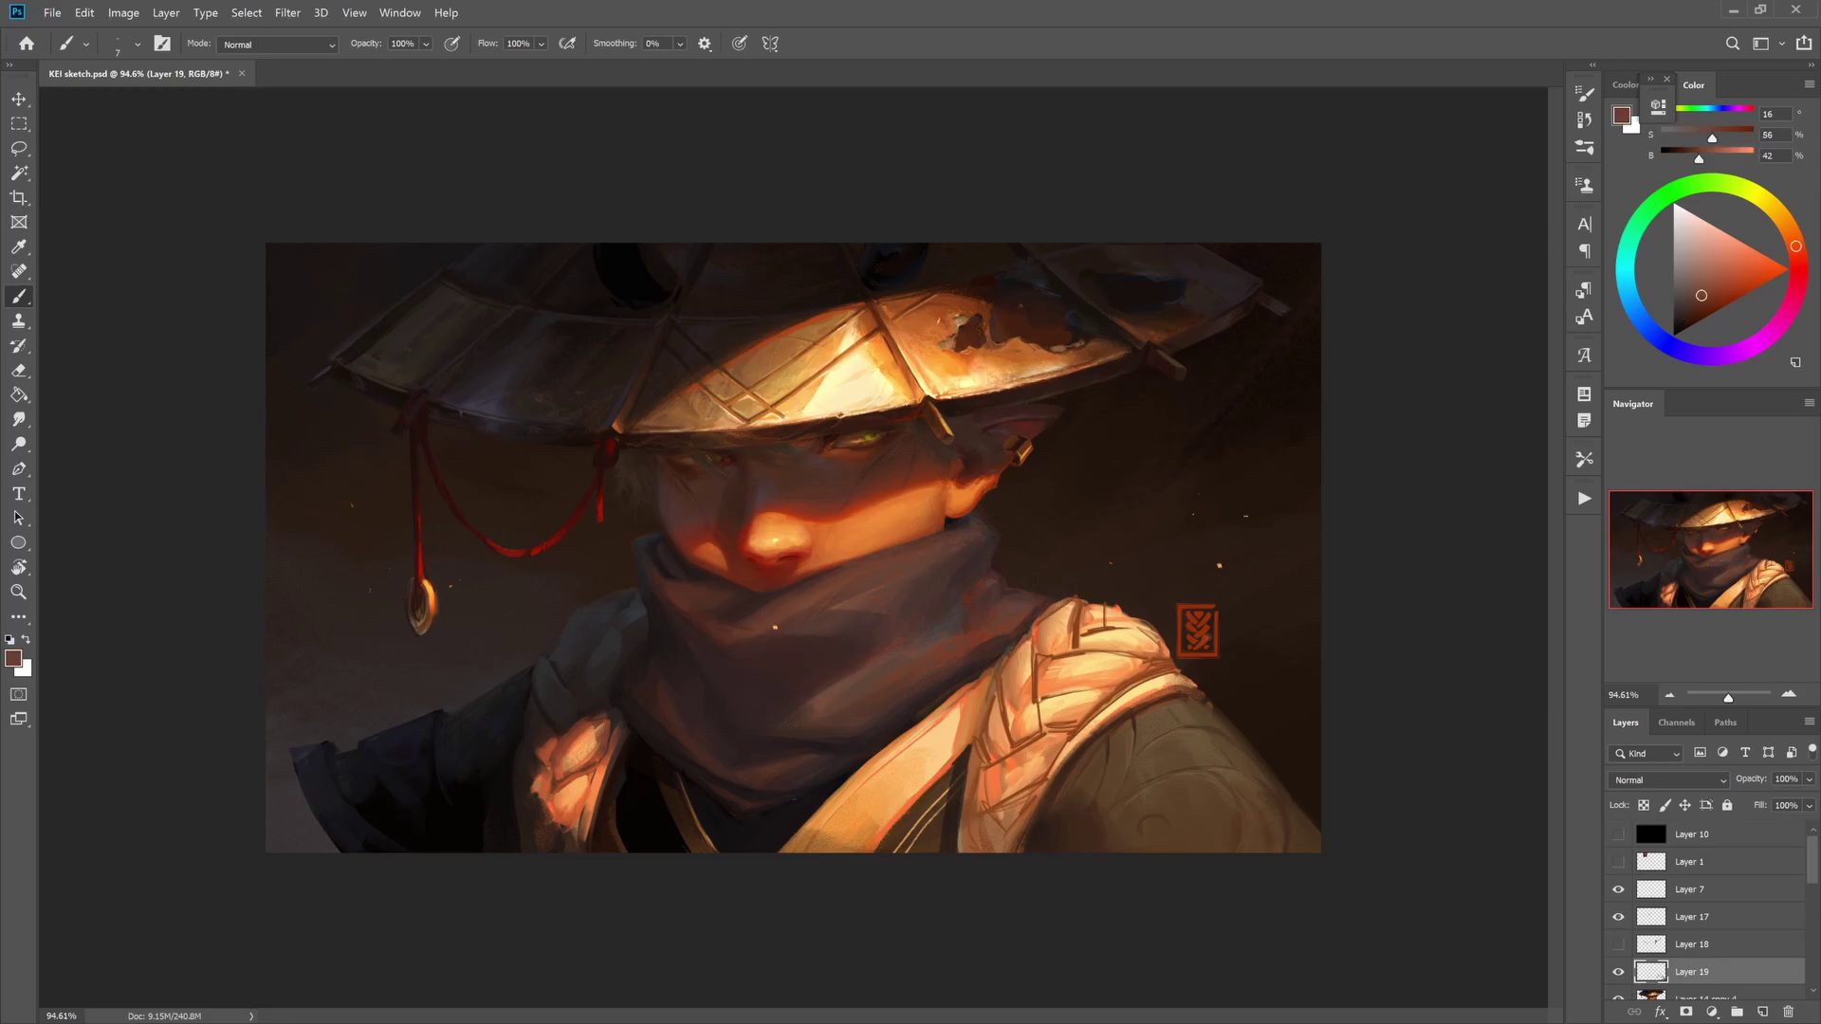
# - Refine the woven strands of the large shoulder braid with sampled burnt-orange and light orange tones
pyautogui.press(']')
pyautogui.press(']')
pyautogui.press(']')
pyautogui.keyDown('alt'); pyautogui.click(1055, 672); pyautogui.keyUp('alt')
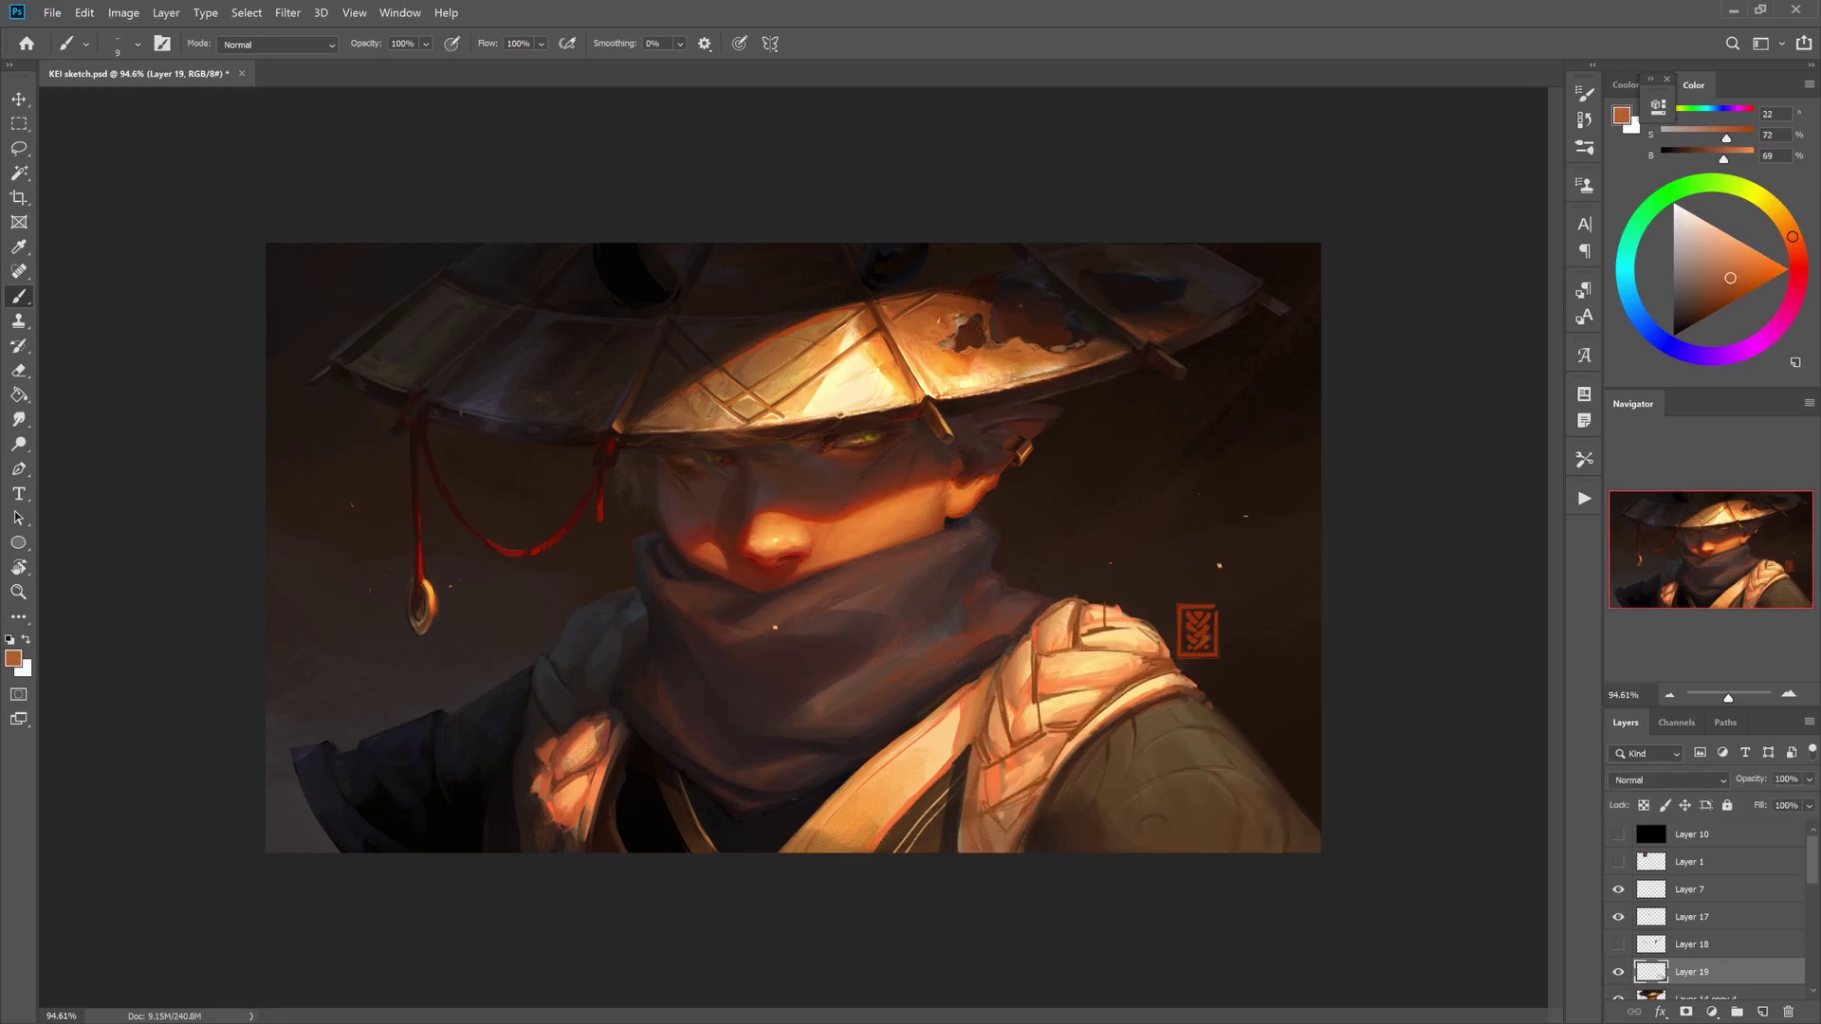
pyautogui.keyDown('alt'); pyautogui.click(1029, 711); pyautogui.keyUp('alt')
pyautogui.press(']')
pyautogui.press(']')
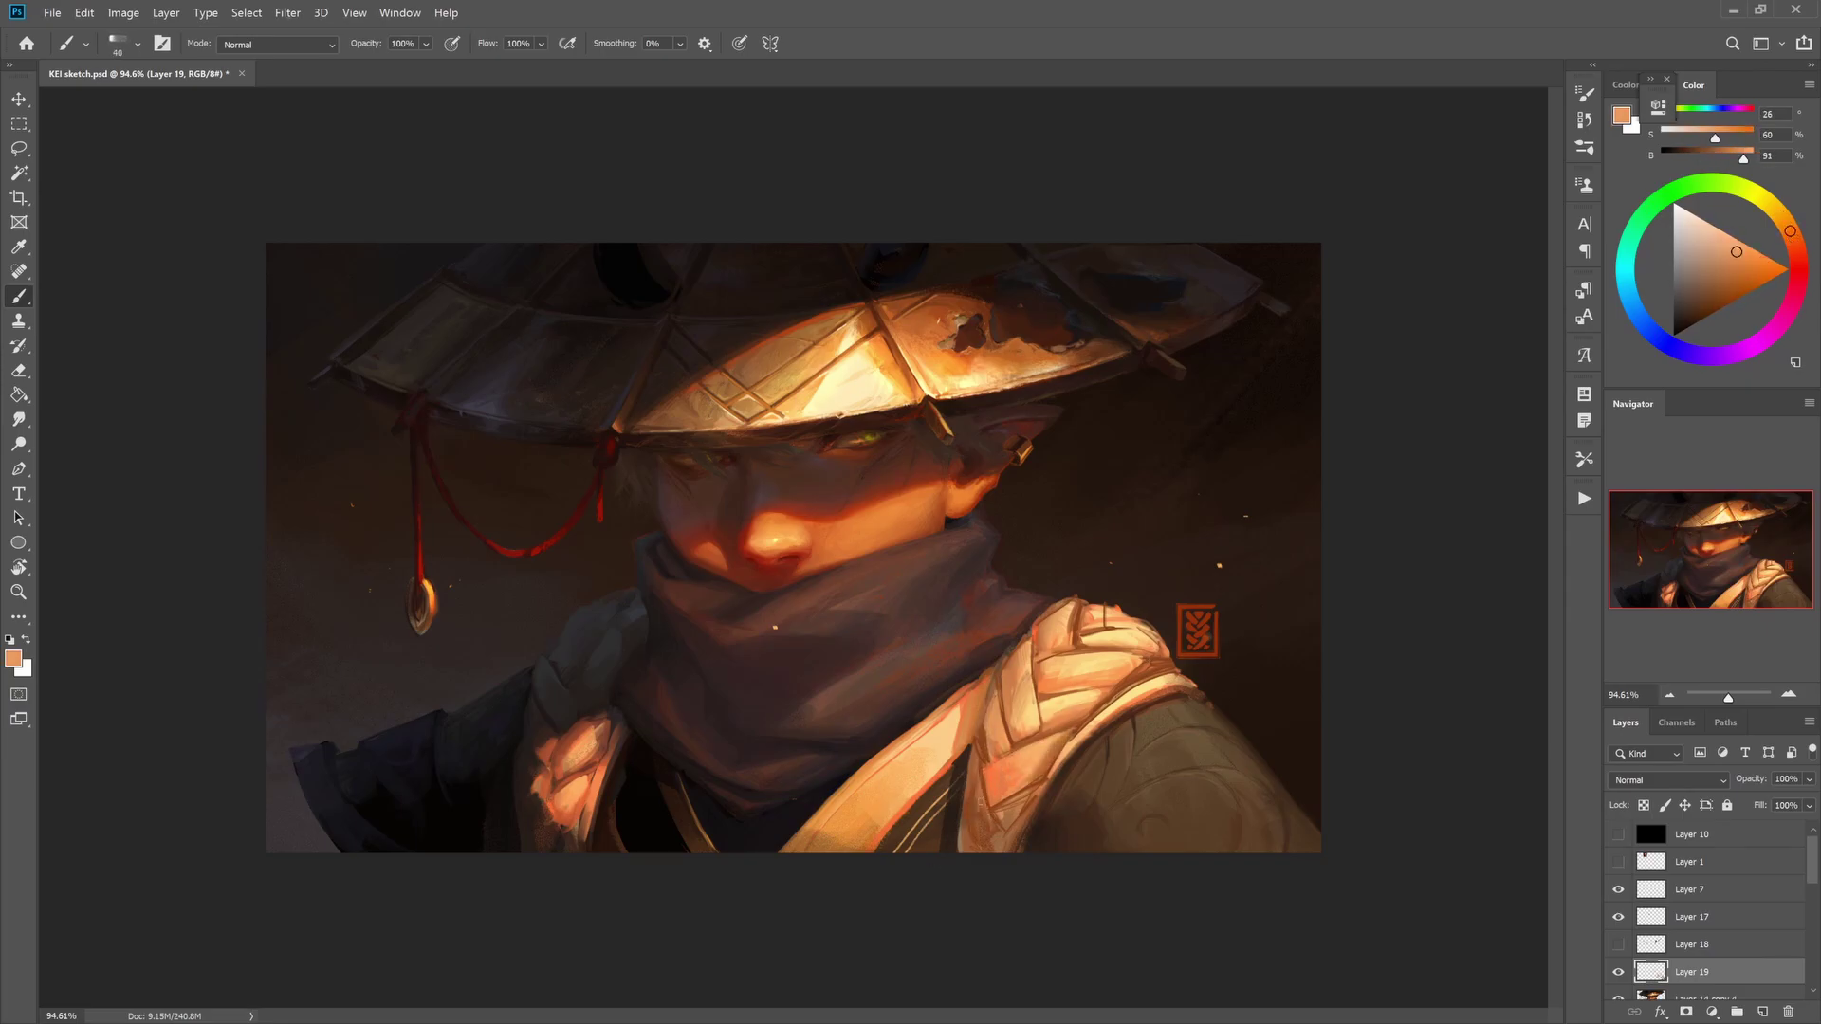
# - Paint pale wrapped strands across the lower end of the large shoulder braid and highlight the strands above
pyautogui.keyDown('alt'); pyautogui.click(988, 845); pyautogui.keyUp('alt')
pyautogui.keyDown('alt'); pyautogui.click(1120, 653); pyautogui.keyUp('alt')
pyautogui.keyDown('alt'); pyautogui.click(1124, 663); pyautogui.keyUp('alt')
pyautogui.keyDown('alt'); pyautogui.click(1123, 663); pyautogui.keyUp('alt')
pyautogui.press('[')
pyautogui.press('[')
pyautogui.press('[')
pyautogui.keyDown('alt'); pyautogui.click(1001, 749); pyautogui.keyUp('alt')
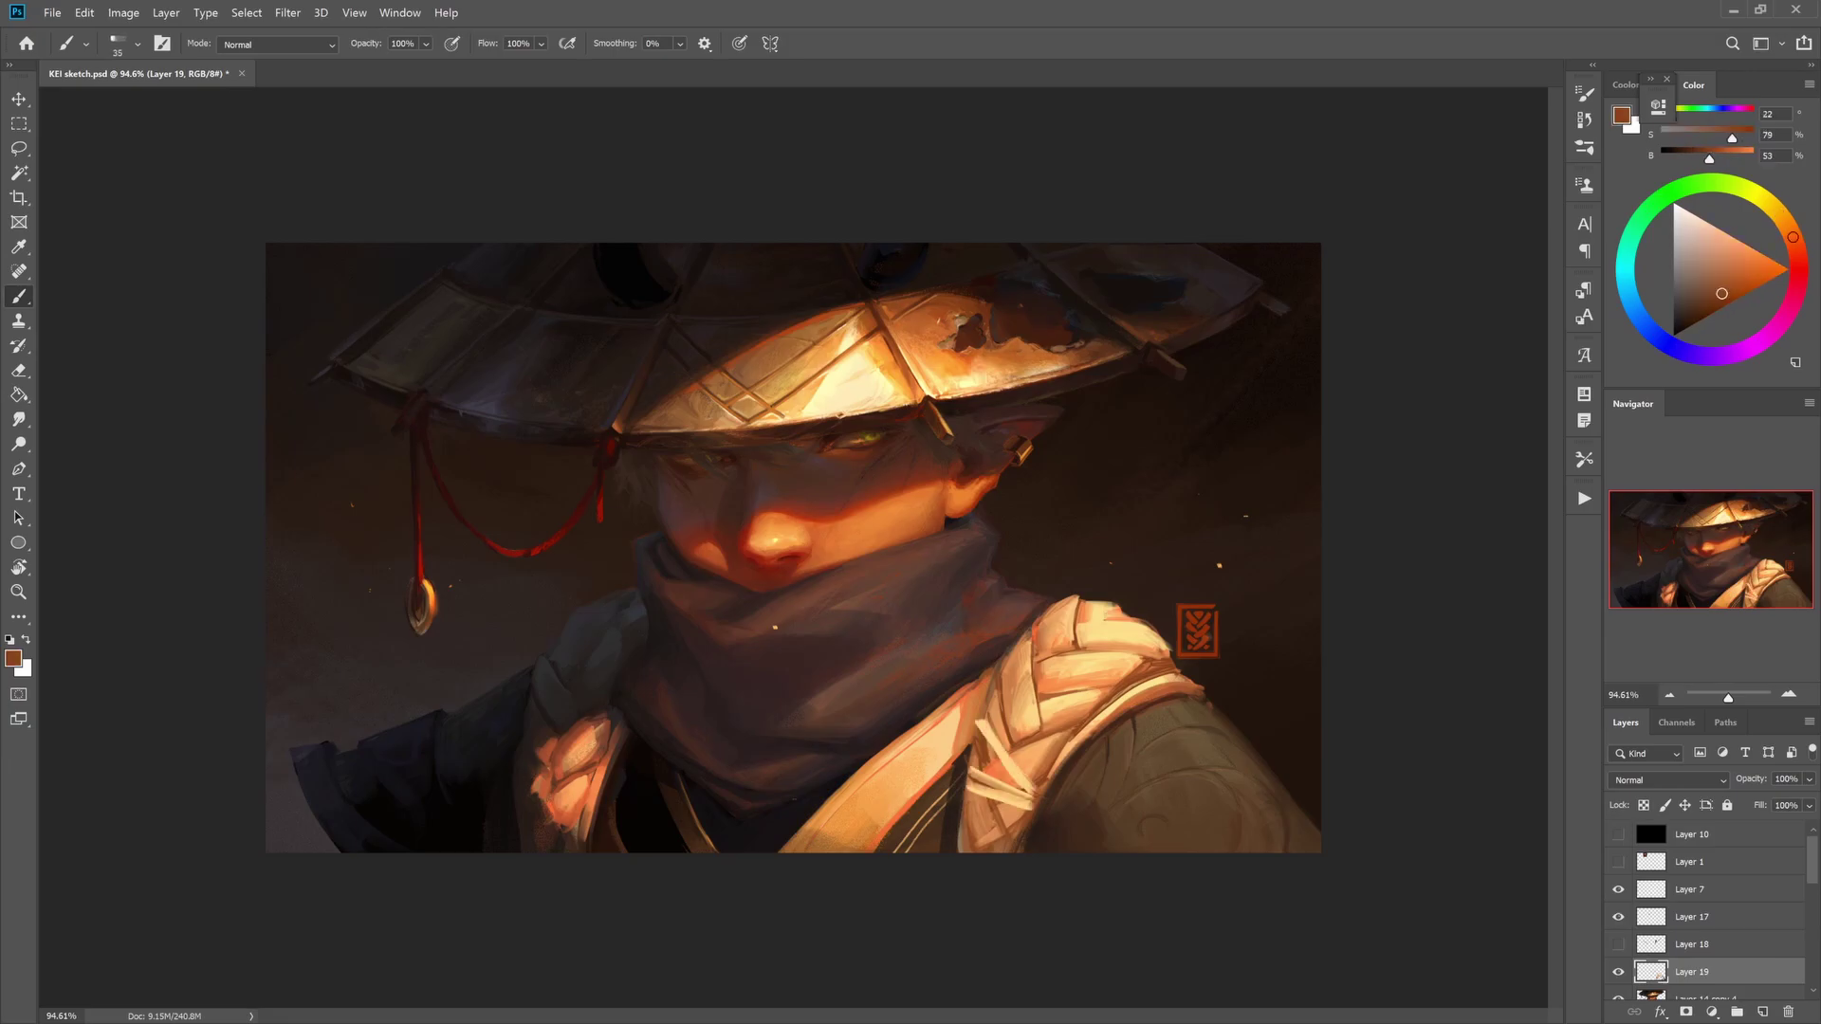
# - Define the wrapped strands at the braid's lower end with darker sampled tones
pyautogui.keyDown('alt'); pyautogui.click(972, 792); pyautogui.keyUp('alt')
pyautogui.press(']')
pyautogui.press(']')
pyautogui.press(']')
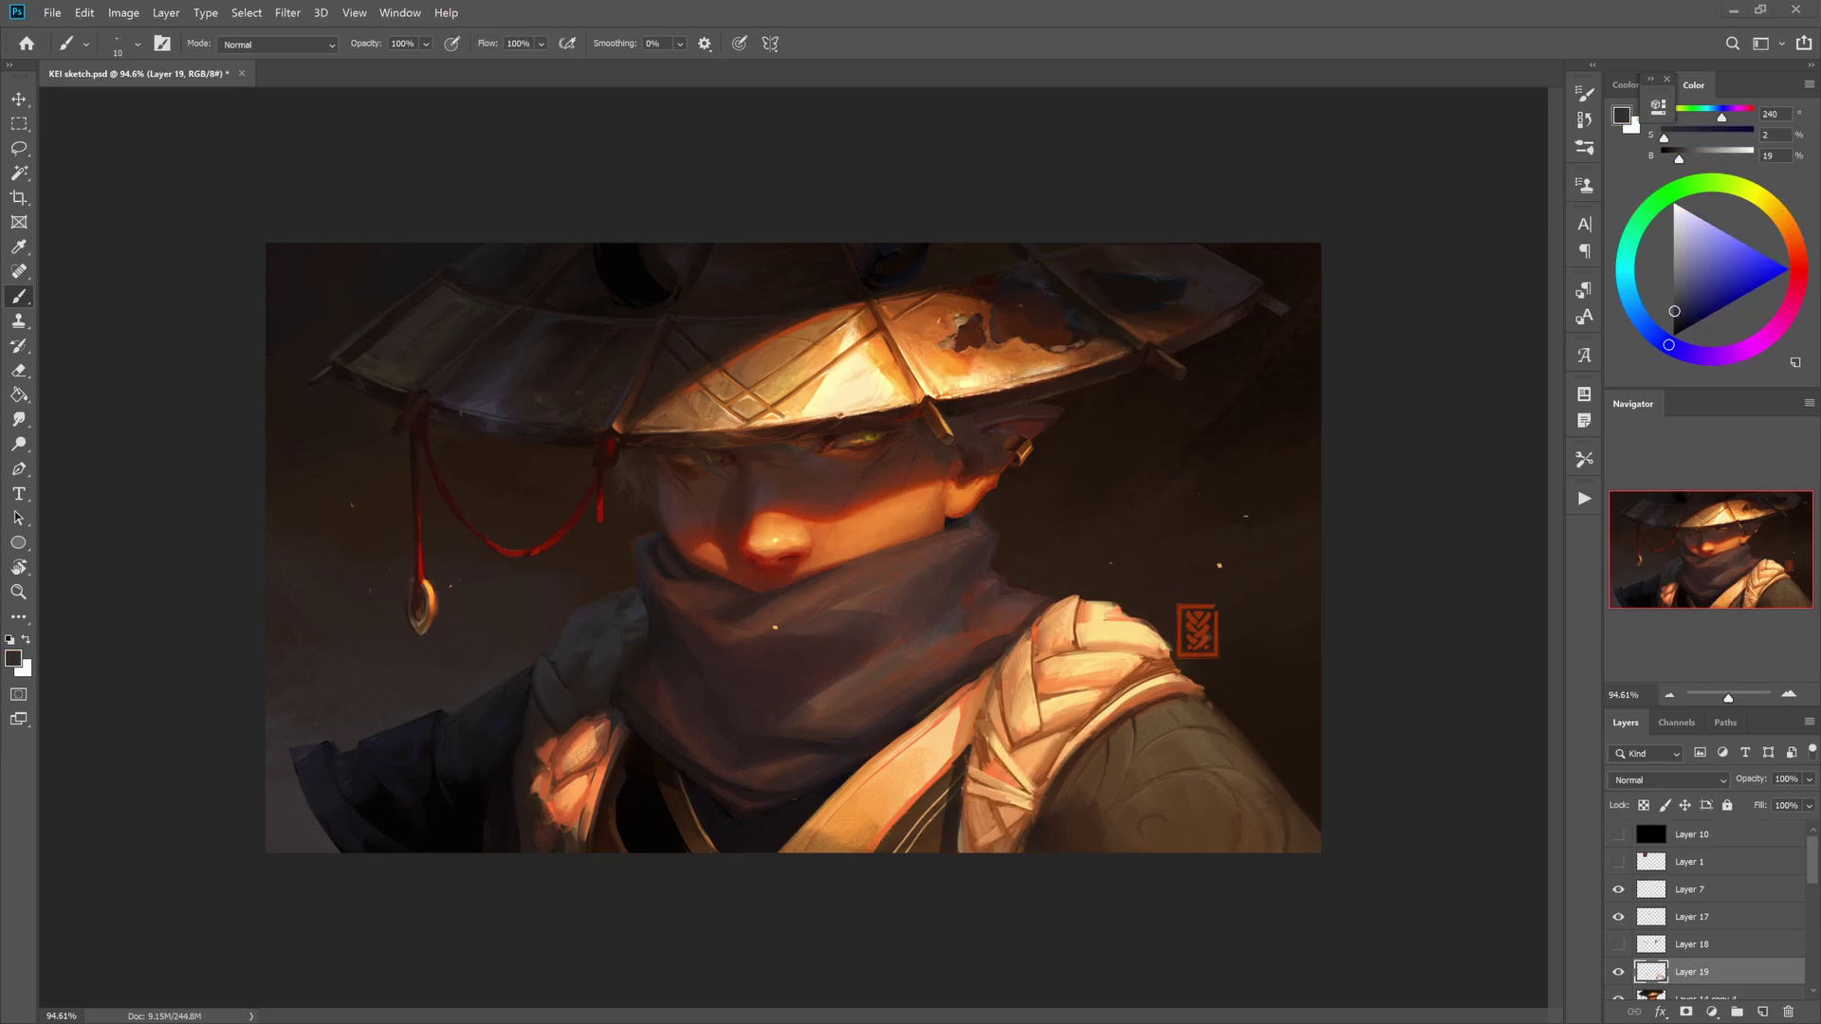
# - Refine the folds and upper edge of the olive sleeve with sampled brown tones and a larger brush
pyautogui.keyDown('alt'); pyautogui.click(1192, 721); pyautogui.keyUp('alt')
pyautogui.press(']')
pyautogui.press(']')
pyautogui.press(']')
pyautogui.keyDown('alt'); pyautogui.click(1278, 779); pyautogui.keyUp('alt')
pyautogui.keyDown('alt'); pyautogui.click(1187, 740); pyautogui.keyUp('alt')
pyautogui.press(']')
pyautogui.press(']')
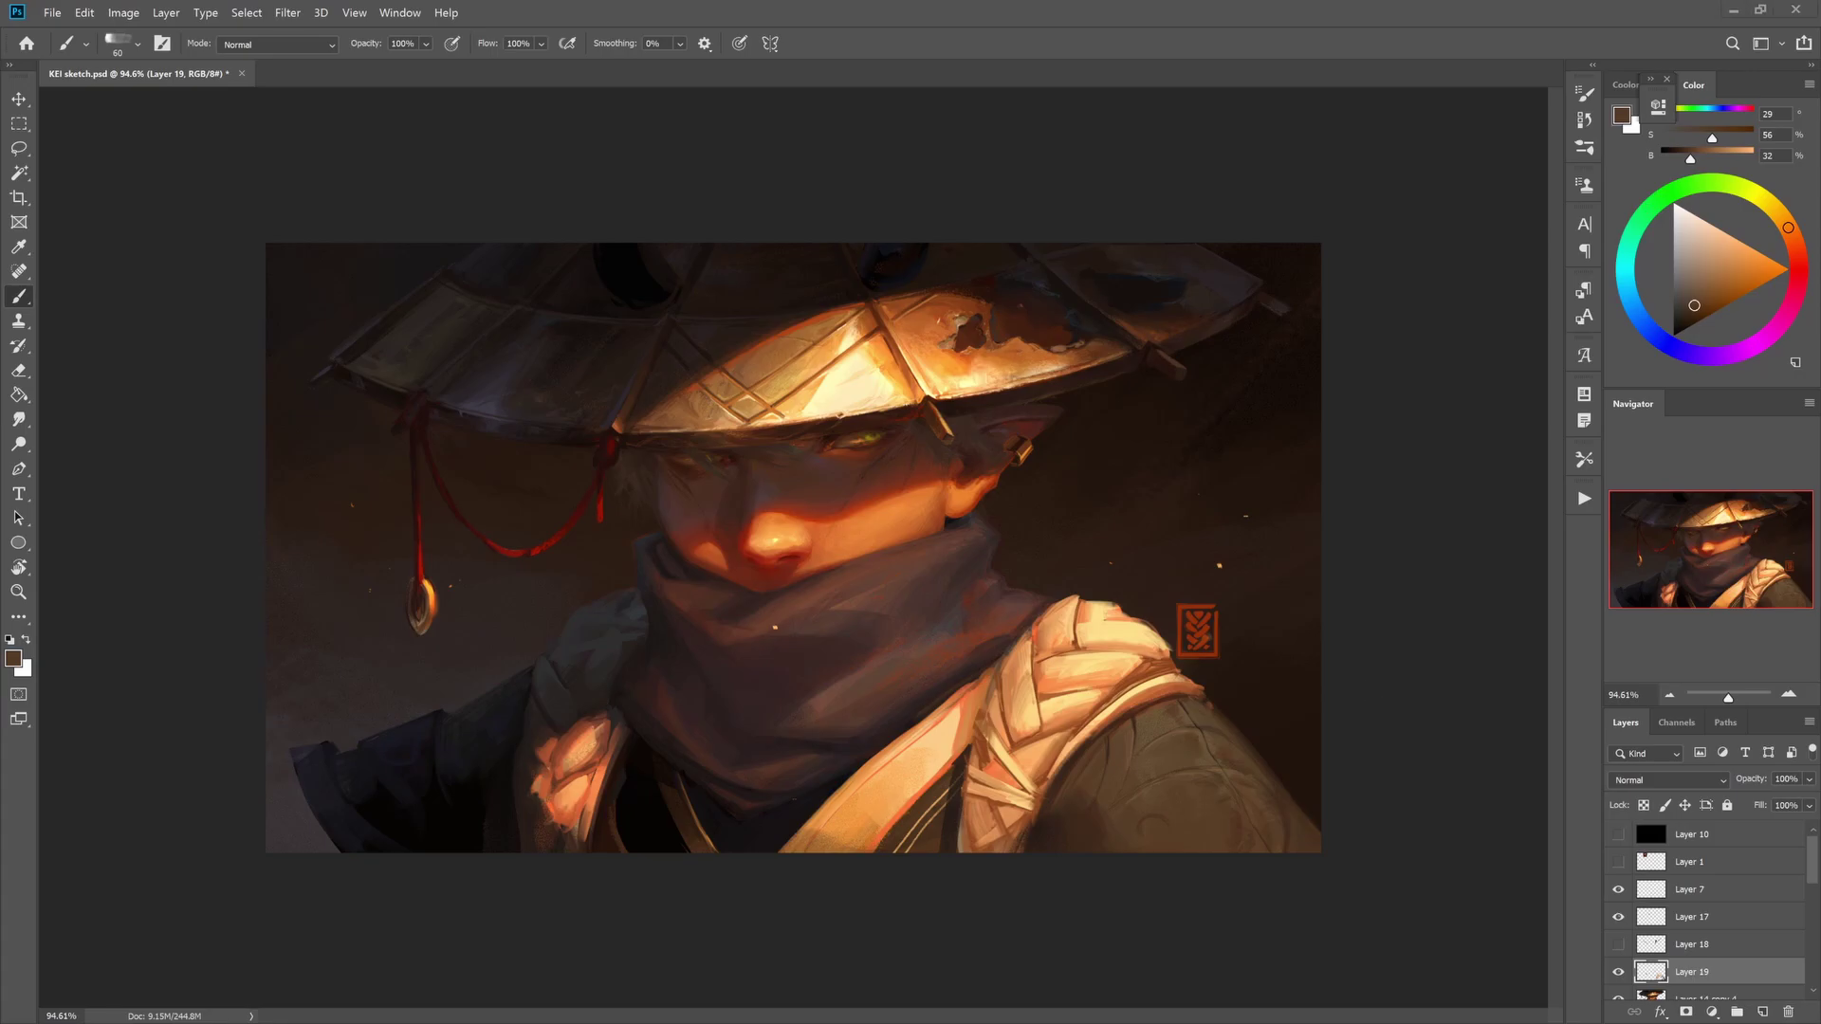
# - Repaint the edge where the scarf meets the cream collar trim with sampled dark tones
pyautogui.press('[')
pyautogui.press('[')
pyautogui.press('[')
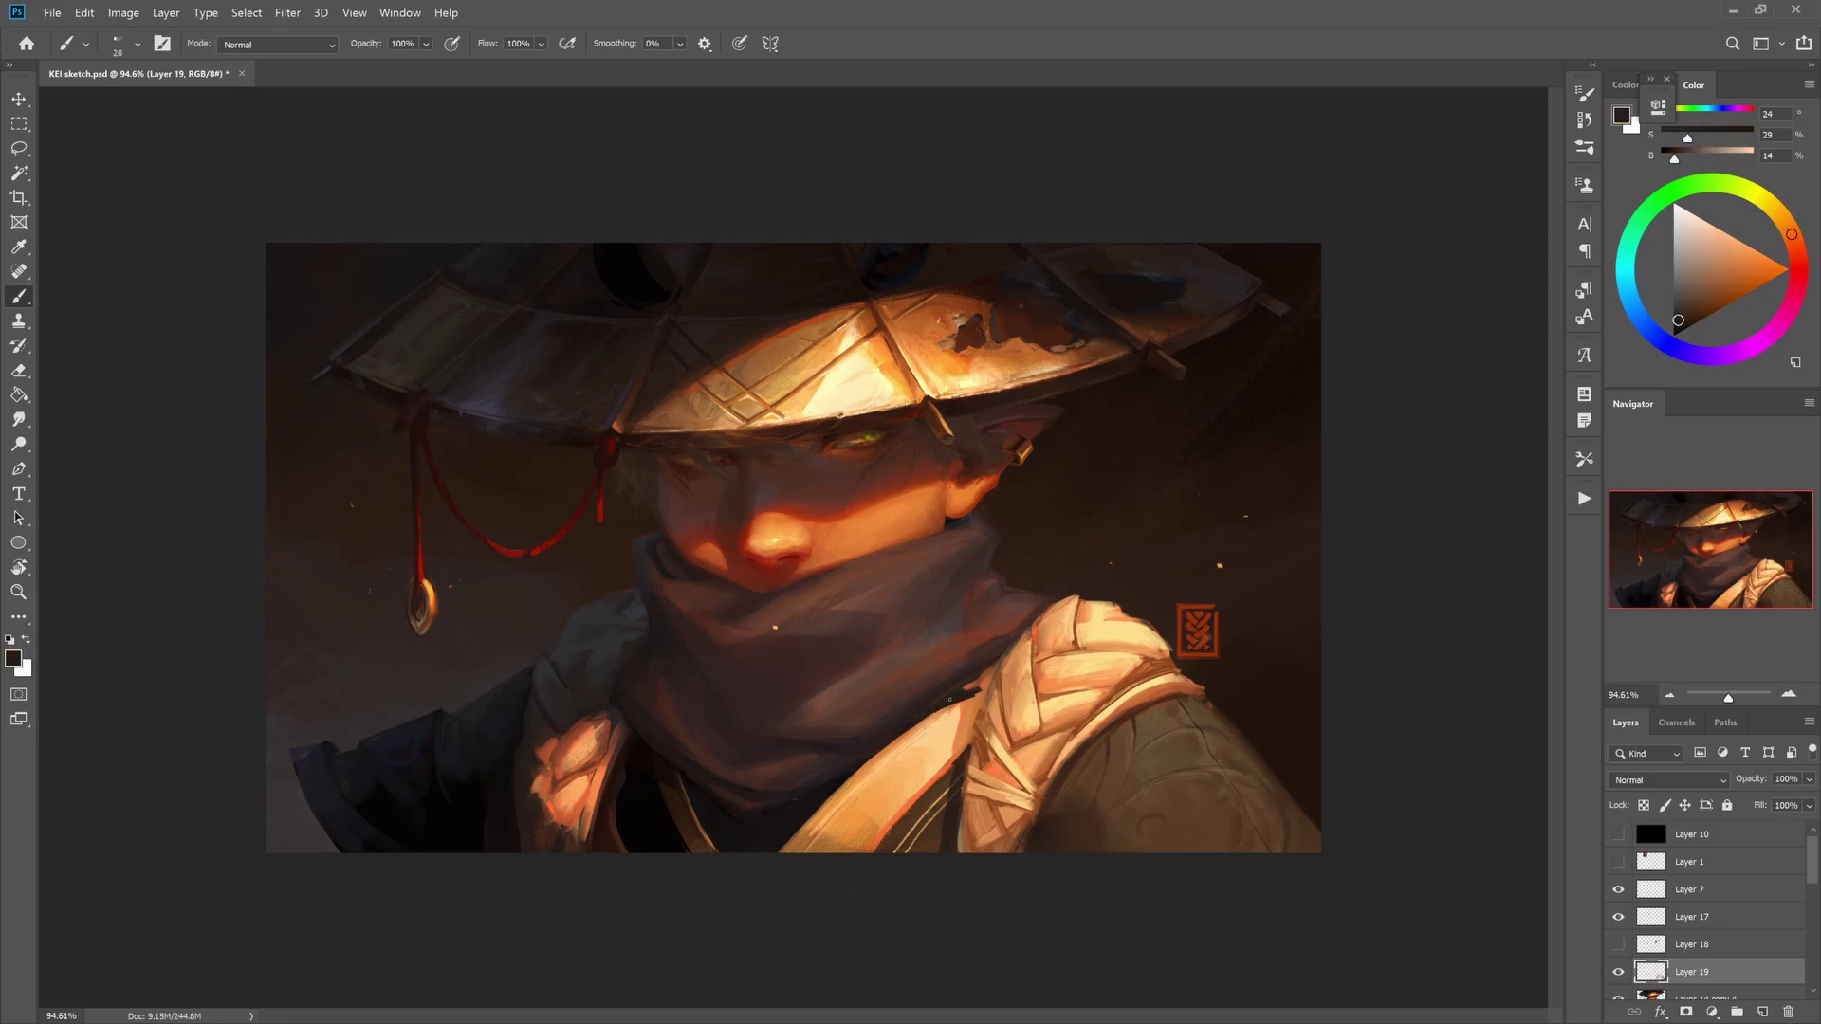
pyautogui.keyDown('alt'); pyautogui.click(956, 702); pyautogui.keyUp('alt')
pyautogui.keyDown('alt'); pyautogui.click(979, 697); pyautogui.keyUp('alt')
pyautogui.keyDown('alt'); pyautogui.click(972, 721); pyautogui.keyUp('alt')
pyautogui.press('[')
pyautogui.keyDown('alt'); pyautogui.click(901, 825); pyautogui.keyUp('alt')
# - Switch to full-screen view and start reshaping the dark sleeve cuff's upper edge with a dark bluish-gray tone
pyautogui.press('f')
pyautogui.scroll(2, 807, 740)
pyautogui.press('[')
pyautogui.press('[')
pyautogui.press('[')
pyautogui.press('[')
pyautogui.keyDown('alt'); pyautogui.click(702, 738); pyautogui.keyUp('alt')
pyautogui.keyDown('alt'); pyautogui.click(702, 738); pyautogui.keyUp('alt')
pyautogui.press(']')
pyautogui.press(']')
pyautogui.press(']')
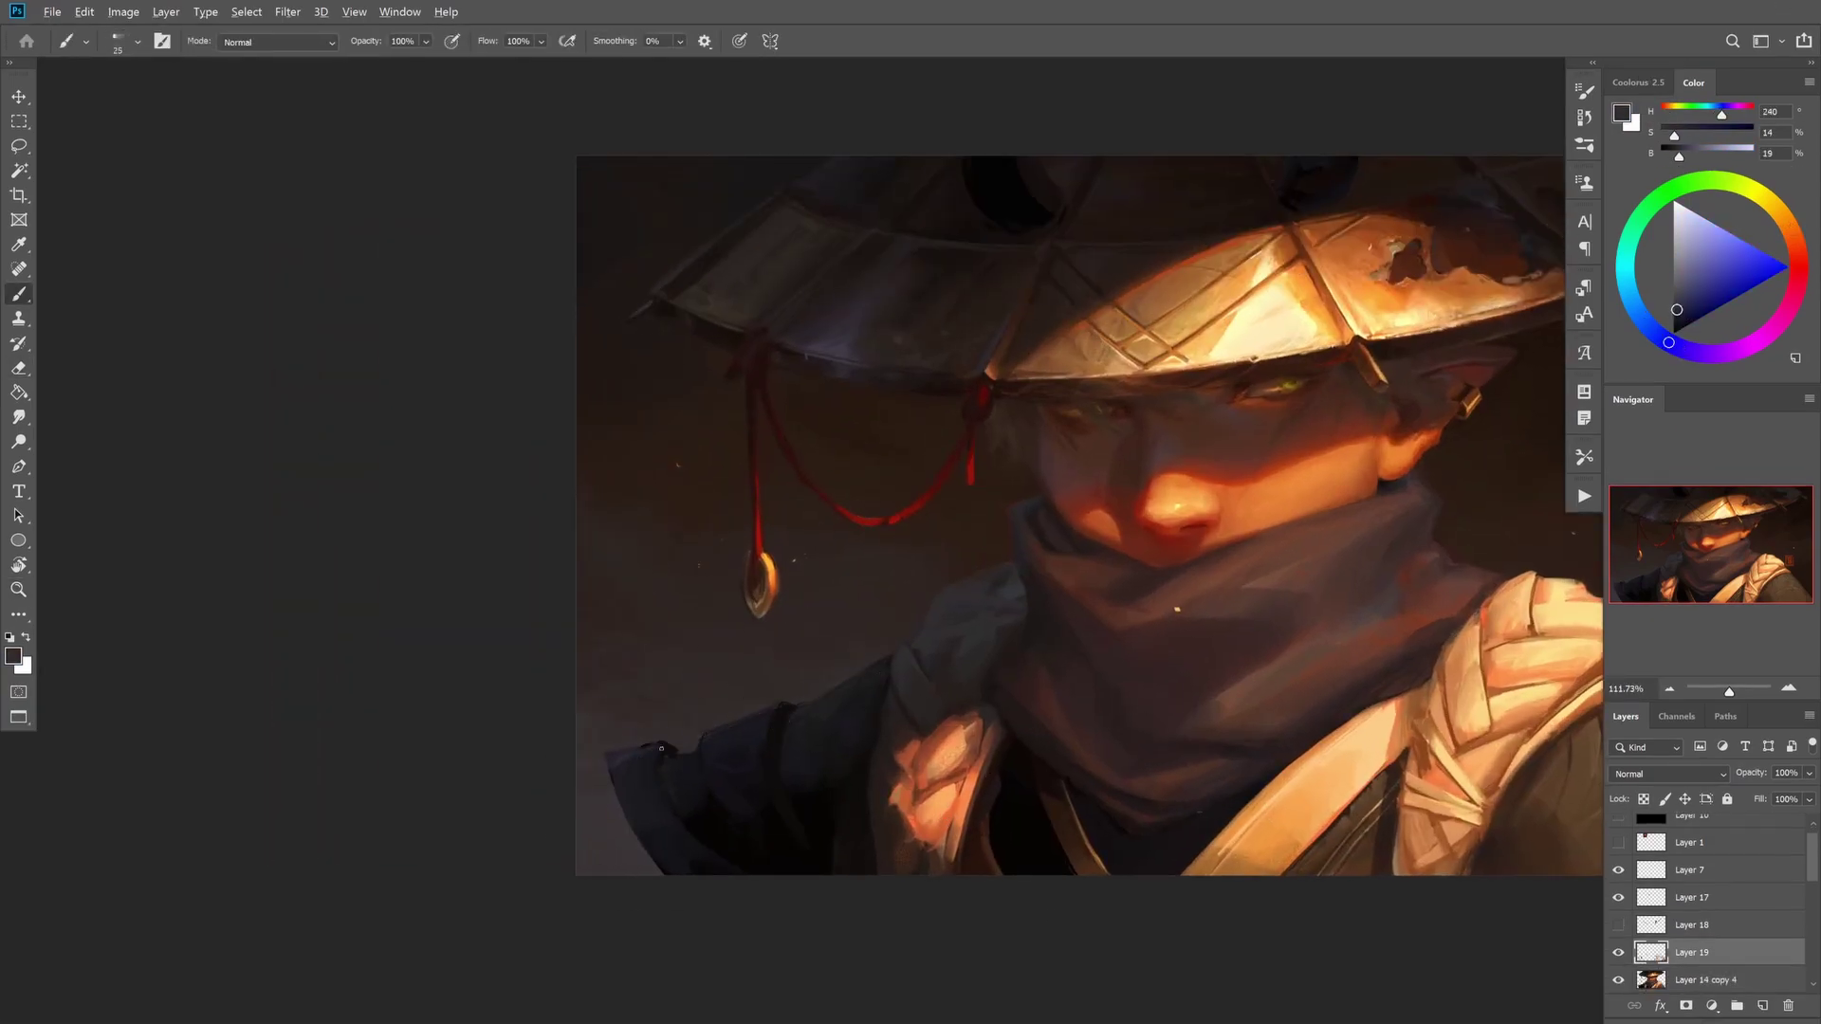
# - Extend the dark sleeve cuff's outer edge toward the canvas border with a larger brush and sampled dark tones
pyautogui.keyDown('alt'); pyautogui.click(592, 768); pyautogui.keyUp('alt')
pyautogui.press(']')
pyautogui.press(']')
pyautogui.press(']')
pyautogui.press(']')
pyautogui.press(']')
pyautogui.press(']')
pyautogui.press(']')
pyautogui.press(']')
pyautogui.press(']')
pyautogui.press(']')
pyautogui.press(']')
pyautogui.keyDown('alt'); pyautogui.click(629, 768); pyautogui.keyUp('alt')
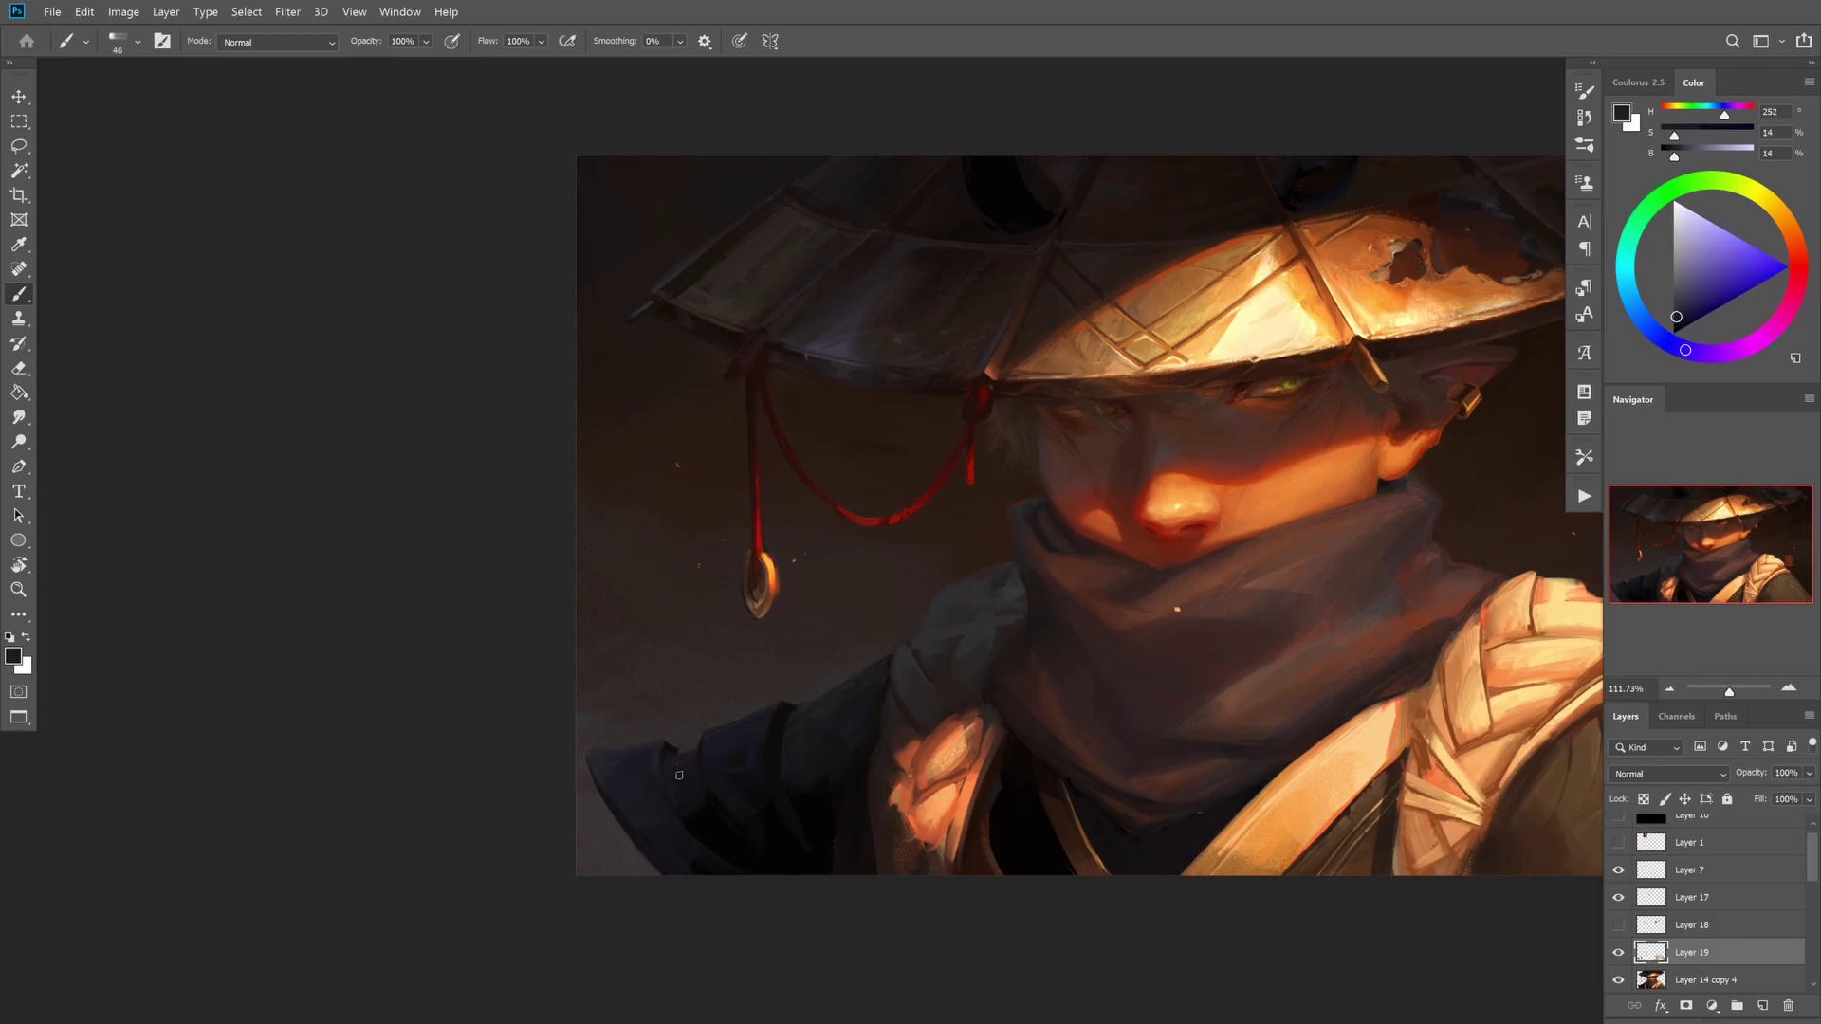
# - Paint near-black shadows into the folds of the dark sleeve behind the cuff with a smaller brush
pyautogui.press('[')
pyautogui.press('[')
pyautogui.press('[')
pyautogui.press('[')
pyautogui.press('[')
pyautogui.press('[')
pyautogui.press('[')
pyautogui.press('[')
pyautogui.press('[')
pyautogui.press('[')
pyautogui.keyDown('alt'); pyautogui.click(815, 787); pyautogui.keyUp('alt')
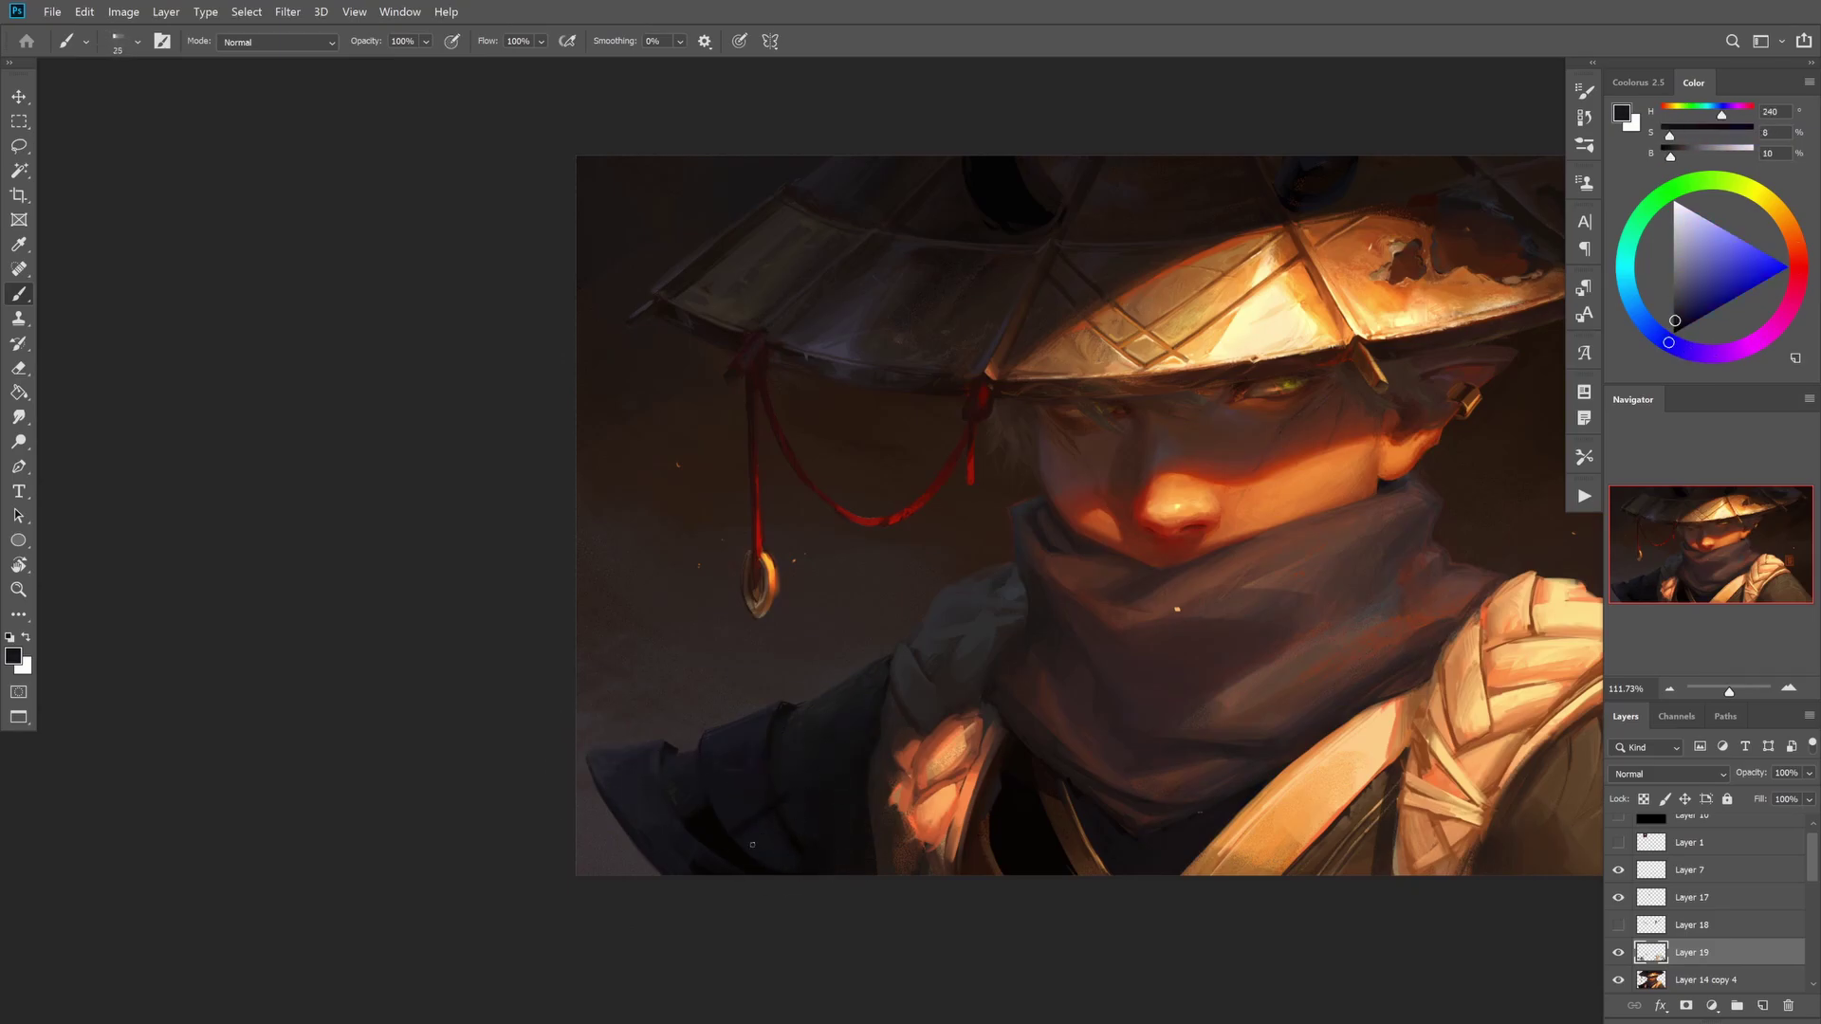
# - Clean up the dark sleeve and the cuff's lower edge with sampled tones
pyautogui.keyDown('alt'); pyautogui.click(800, 707); pyautogui.keyUp('alt')
pyautogui.press('[')
pyautogui.press('[')
pyautogui.keyDown('alt'); pyautogui.click(633, 830); pyautogui.keyUp('alt')
pyautogui.moveTo(634, 830); pyautogui.dragTo(389, 829)
# - Try dark sampled tones around the shadowed shoulder braid on a new layer with a larger brush, and hide that layer
pyautogui.scroll(-3, 949, 532)
pyautogui.hotkey('ctrl', 'shift', 'alt', 'n')
pyautogui.keyDown('alt'); pyautogui.click(882, 683); pyautogui.keyUp('alt')
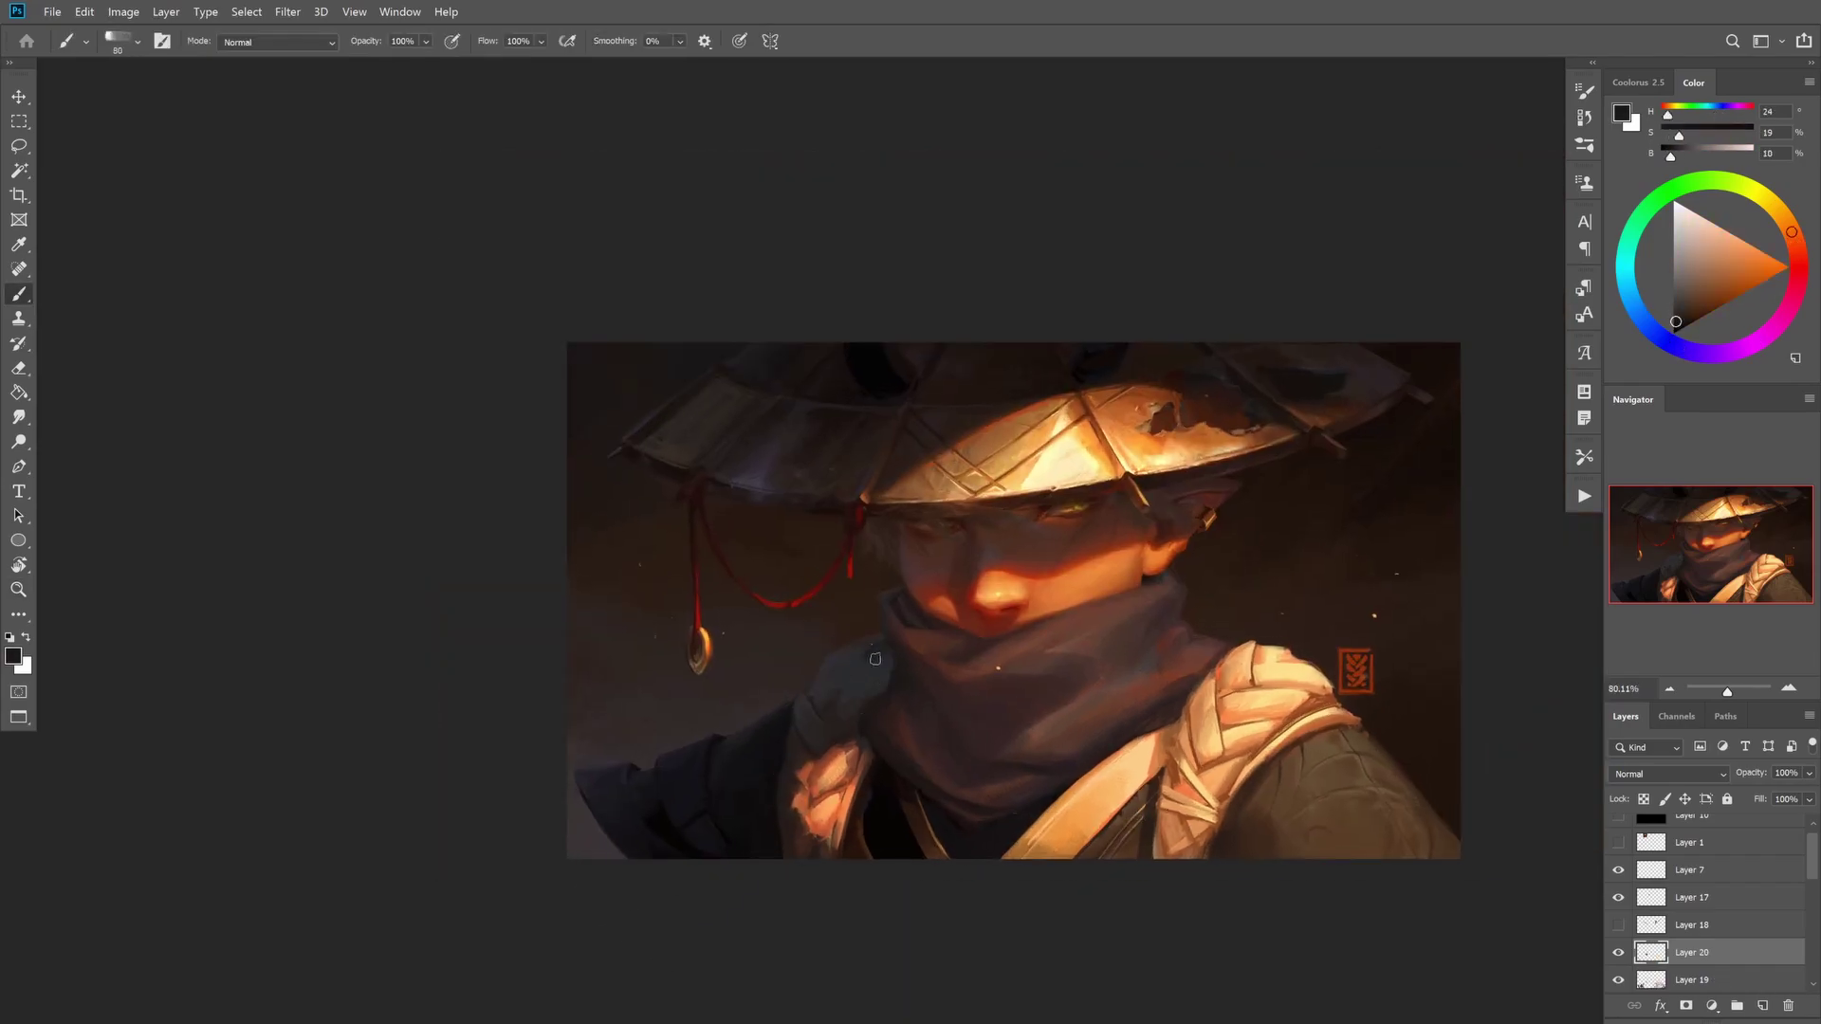
pyautogui.press(']')
pyautogui.press(']')
pyautogui.press(']')
pyautogui.press(']')
pyautogui.press(']')
pyautogui.press(']')
pyautogui.press(']')
pyautogui.press(']')
pyautogui.click(1618, 955)
# - Merge Layer 19 down into Layer 14 copy 4
pyautogui.click(1698, 980)
pyautogui.hotkey('ctrl', 'e')
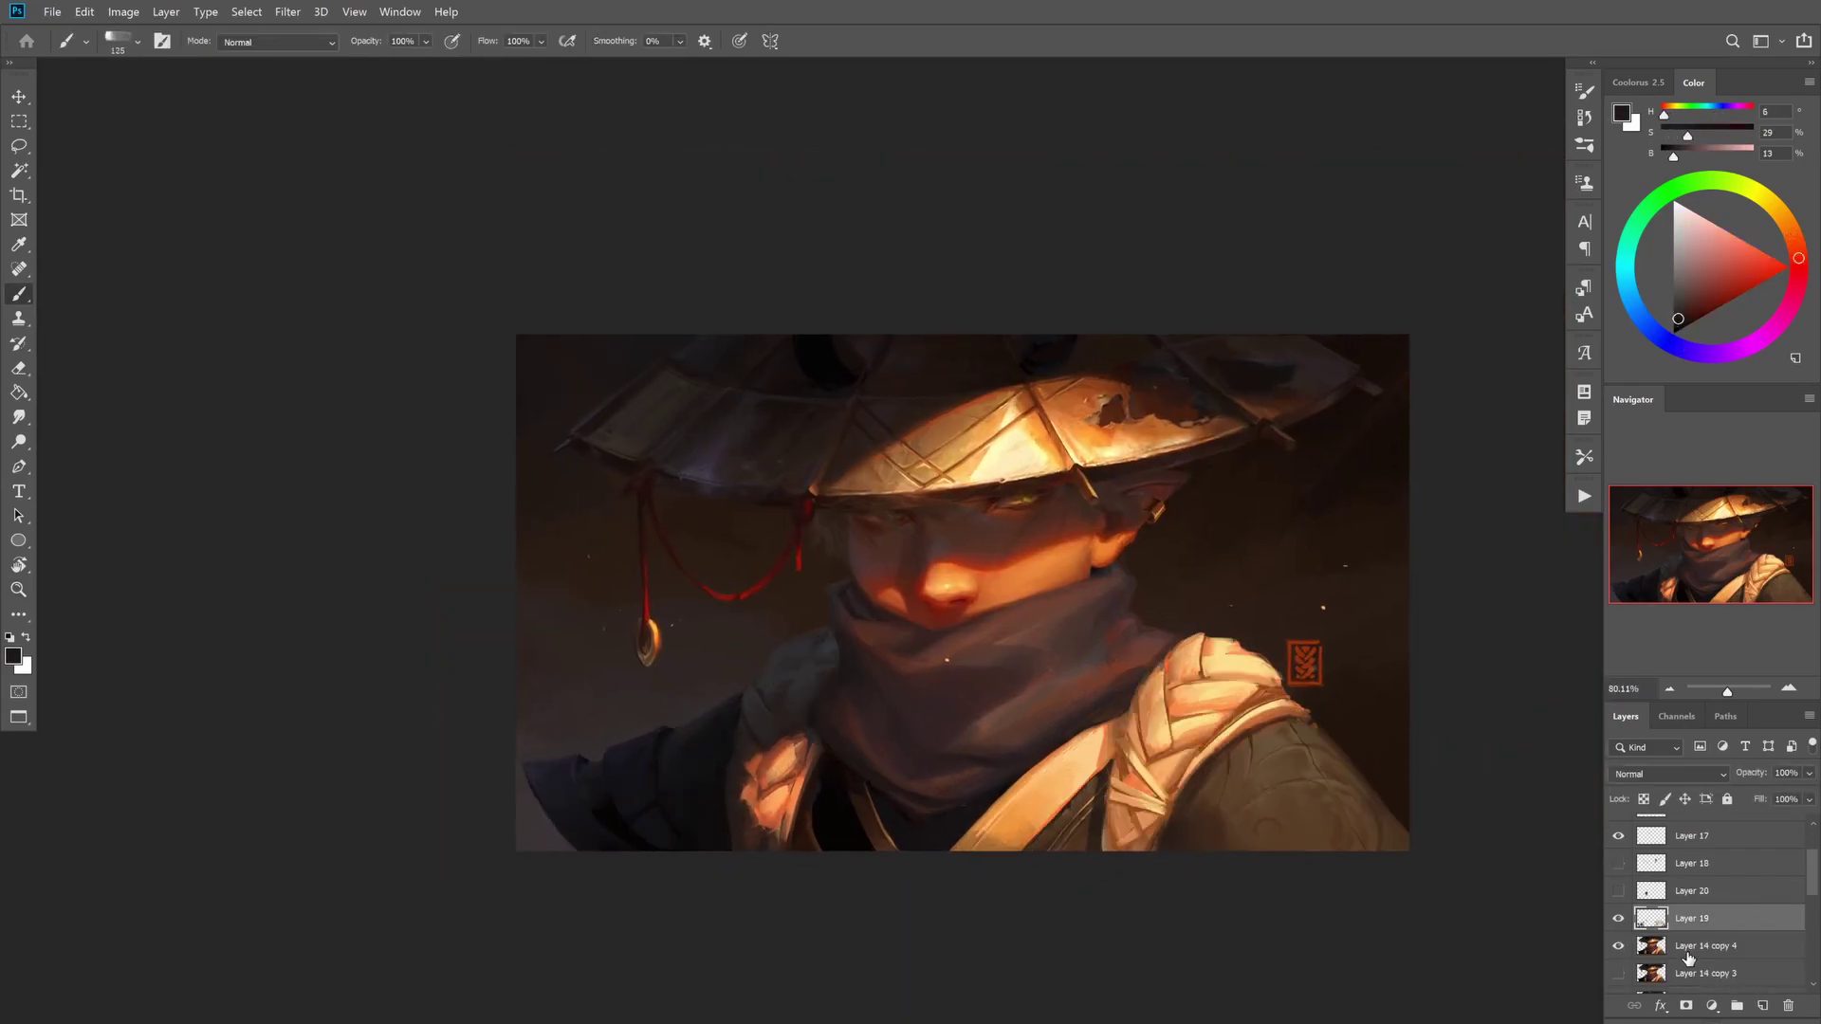
pyautogui.press('l')
pyautogui.moveTo(1422, 858); pyautogui.dragTo(580, 854)
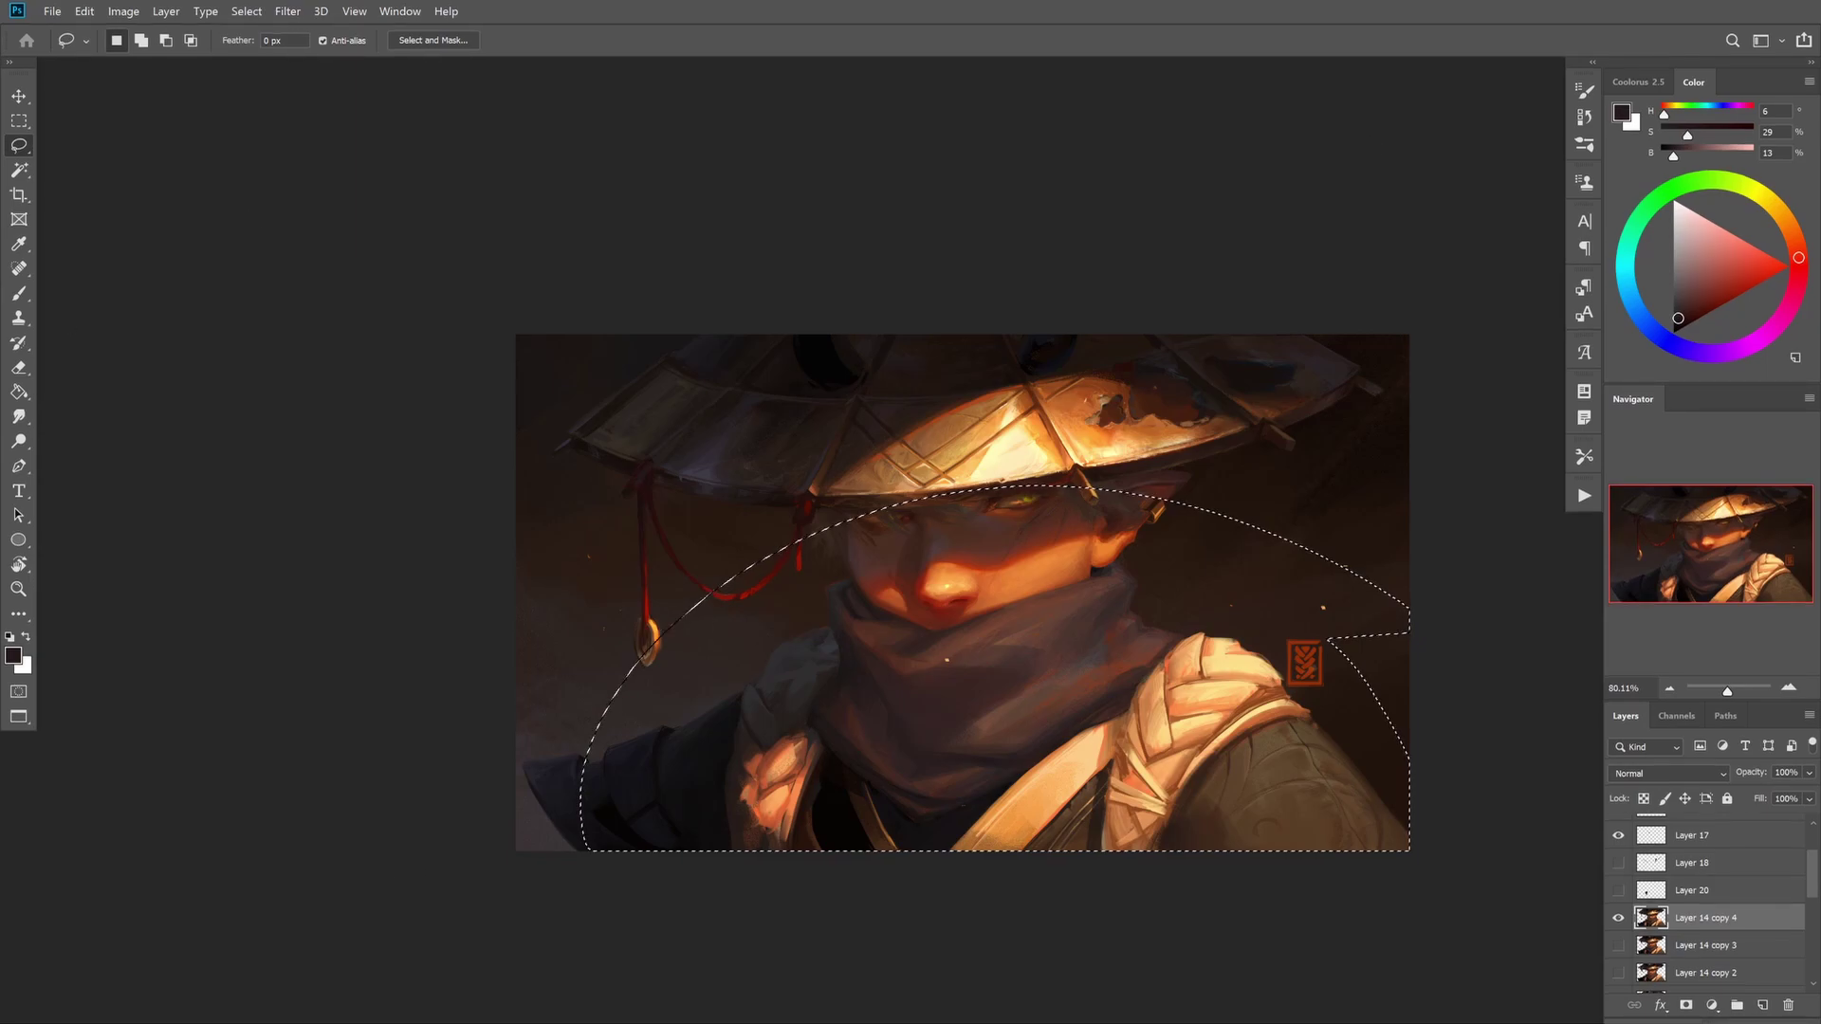
pyautogui.press('b')
pyautogui.hotkey('ctrl', 'd')
# - Define the segments and dark gaps of the shoulder braid beside the dark sleeve with sampled tones
pyautogui.keyDown('alt'); pyautogui.click(589, 683); pyautogui.keyUp('alt')
pyautogui.moveTo(700, 778)
pyautogui.mouseDown()
pyautogui.moveTo(589, 683)
pyautogui.moveTo(663, 697)
pyautogui.mouseUp()
pyautogui.keyDown('alt'); pyautogui.click(683, 607); pyautogui.keyUp('alt')
pyautogui.press(']')
pyautogui.moveTo(655, 569)
pyautogui.mouseDown()
pyautogui.moveTo(760, 508)
pyautogui.moveTo(662, 558)
pyautogui.moveTo(708, 577)
pyautogui.moveTo(620, 677)
pyautogui.moveTo(836, 599)
pyautogui.moveTo(697, 573)
pyautogui.mouseUp()
pyautogui.press(']')
pyautogui.keyDown('alt'); pyautogui.click(659, 701); pyautogui.keyUp('alt')
pyautogui.keyDown('alt'); pyautogui.click(703, 555); pyautogui.keyUp('alt')
pyautogui.keyDown('alt'); pyautogui.click(703, 554); pyautogui.keyUp('alt')
pyautogui.moveTo(664, 664); pyautogui.dragTo(678, 744)
# - Paint dark reddish-brown cloth over the black gap in the robe beside the shoulder braid, adjusting the brush size
pyautogui.press(']')
pyautogui.press(']')
pyautogui.press(']')
pyautogui.keyDown('alt'); pyautogui.click(754, 709); pyautogui.keyUp('alt')
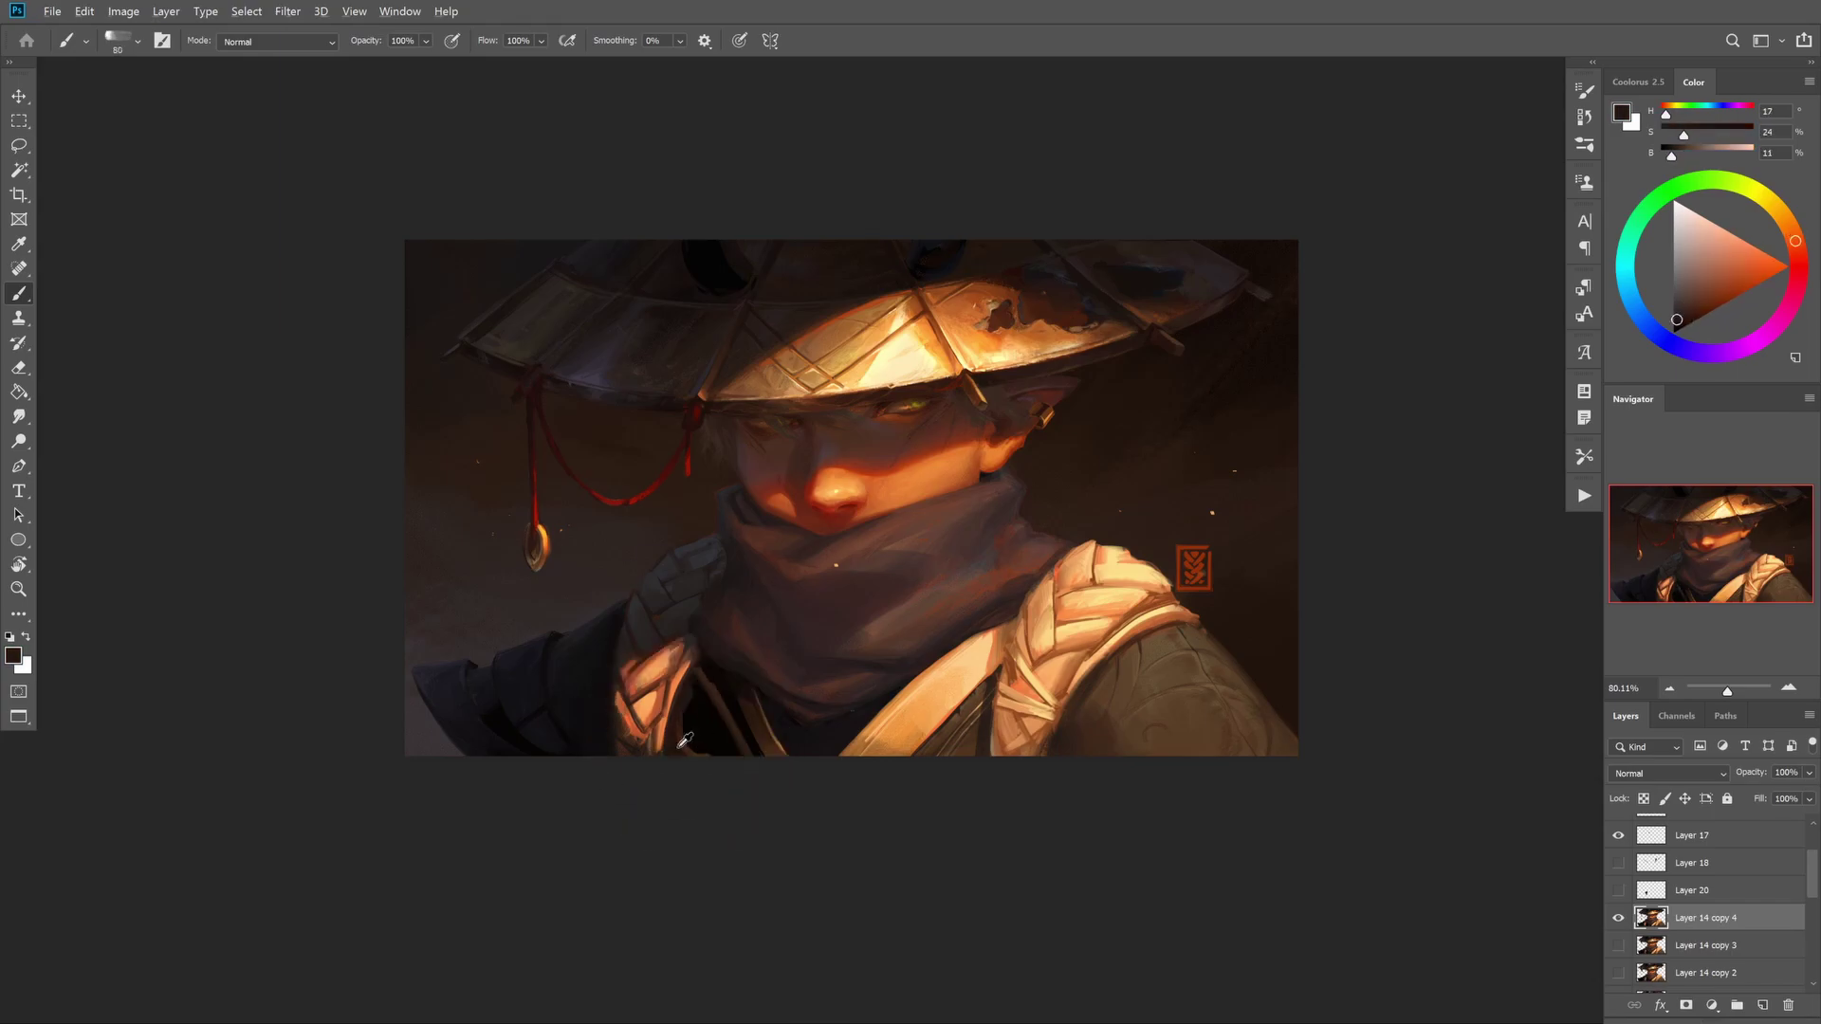
pyautogui.press(']')
pyautogui.press(']')
pyautogui.press(']')
pyautogui.press(']')
pyautogui.press(']')
pyautogui.press(']')
pyautogui.press(']')
pyautogui.keyDown('alt'); pyautogui.click(754, 710); pyautogui.keyUp('alt')
pyautogui.keyDown('alt'); pyautogui.click(754, 709); pyautogui.keyUp('alt')
pyautogui.press('[')
pyautogui.press('[')
pyautogui.press('[')
pyautogui.press('[')
pyautogui.press('[')
pyautogui.press('[')
pyautogui.press('[')
pyautogui.press('[')
pyautogui.press('[')
pyautogui.press('[')
pyautogui.press('[')
pyautogui.press('[')
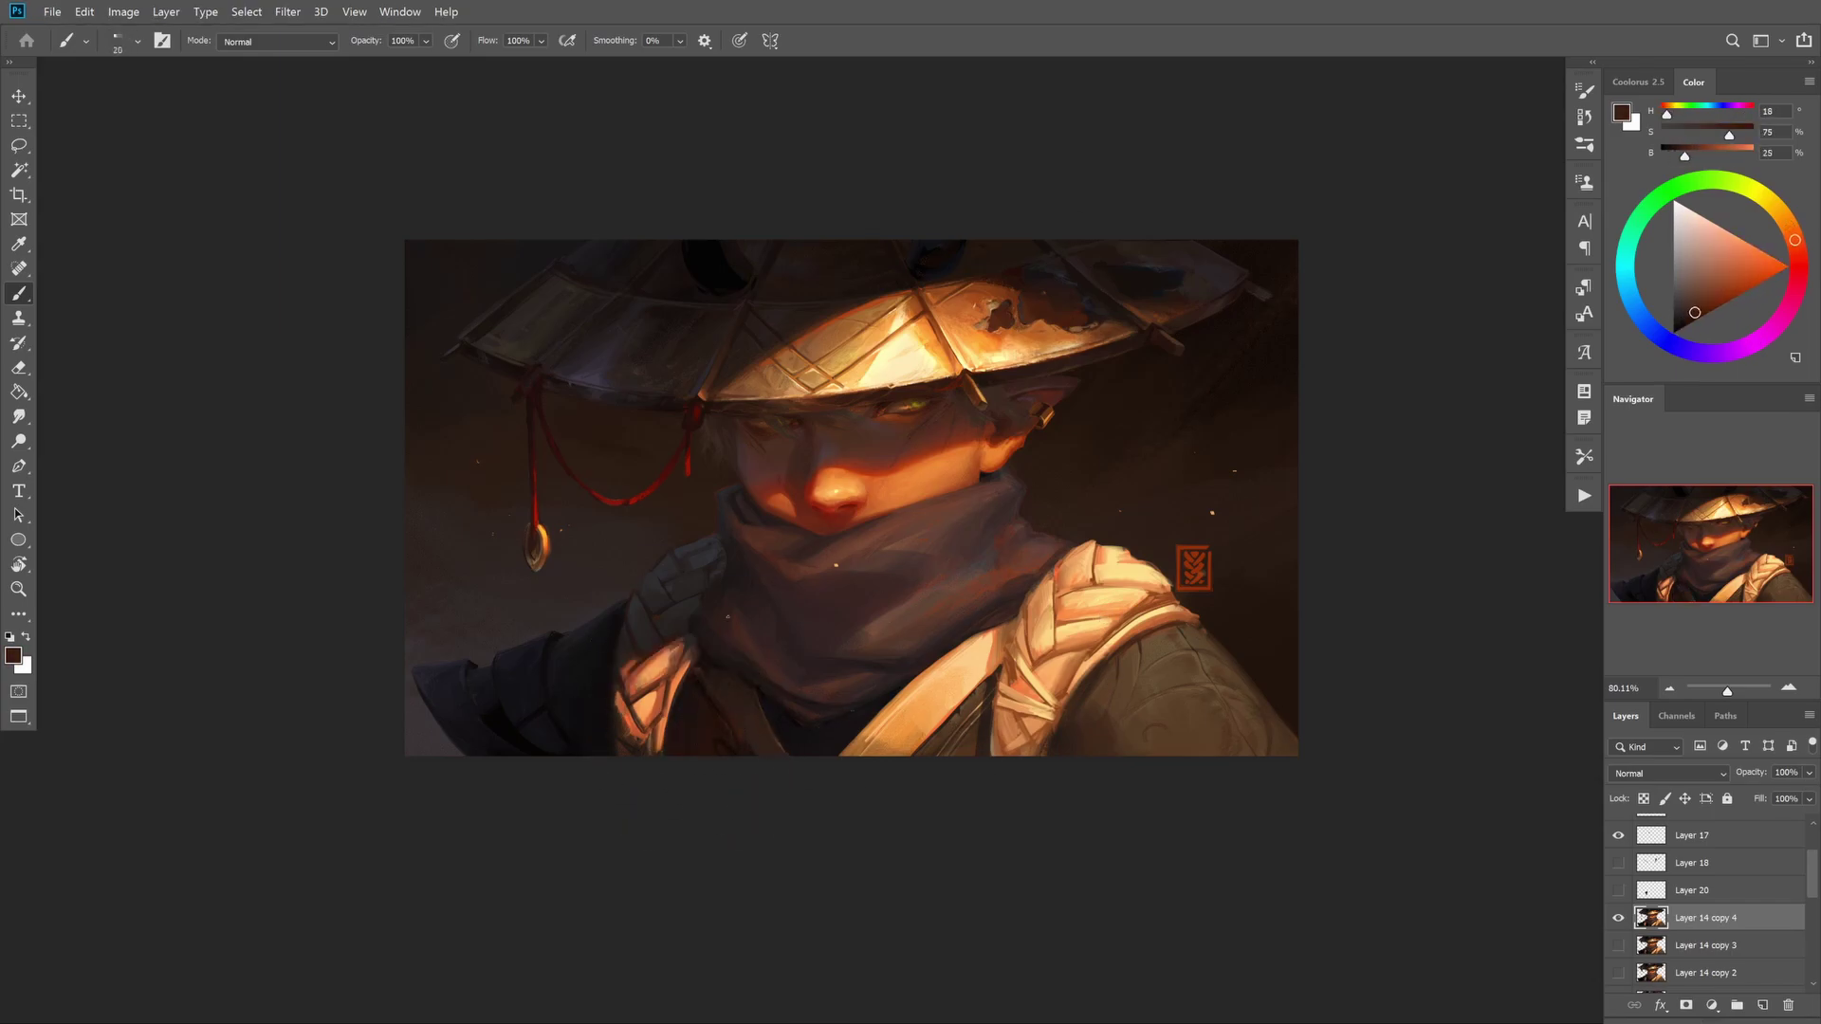
# - Darken the upper hat around the torn hole and its neighboring rib with sampled dark brown tones
pyautogui.scroll(5, 951, 189)
pyautogui.press(']')
pyautogui.keyDown('alt'); pyautogui.click(1111, 365); pyautogui.keyUp('alt')
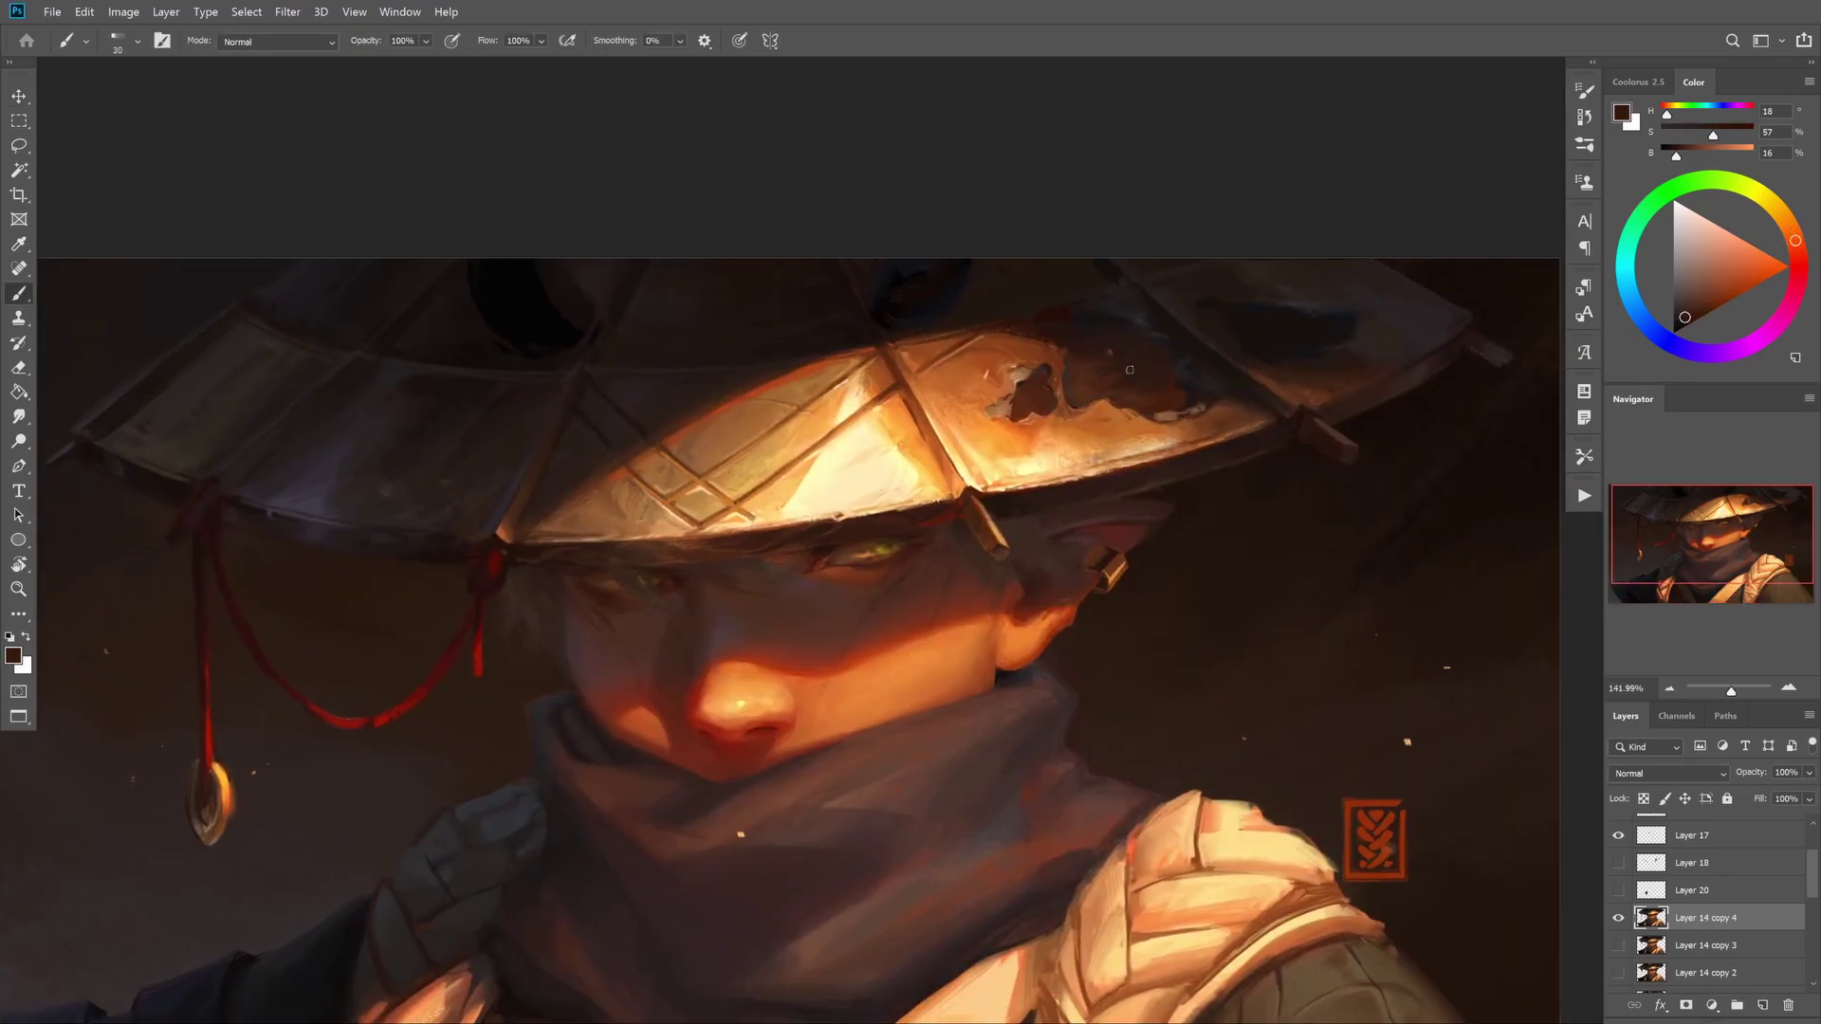
pyautogui.keyDown('alt'); pyautogui.click(1351, 294); pyautogui.keyUp('alt')
pyautogui.press('[')
pyautogui.press('[')
pyautogui.press('[')
pyautogui.press(']')
pyautogui.press(']')
pyautogui.keyDown('alt'); pyautogui.click(937, 356); pyautogui.keyUp('alt')
pyautogui.moveTo(995, 315); pyautogui.dragTo(1166, 328)
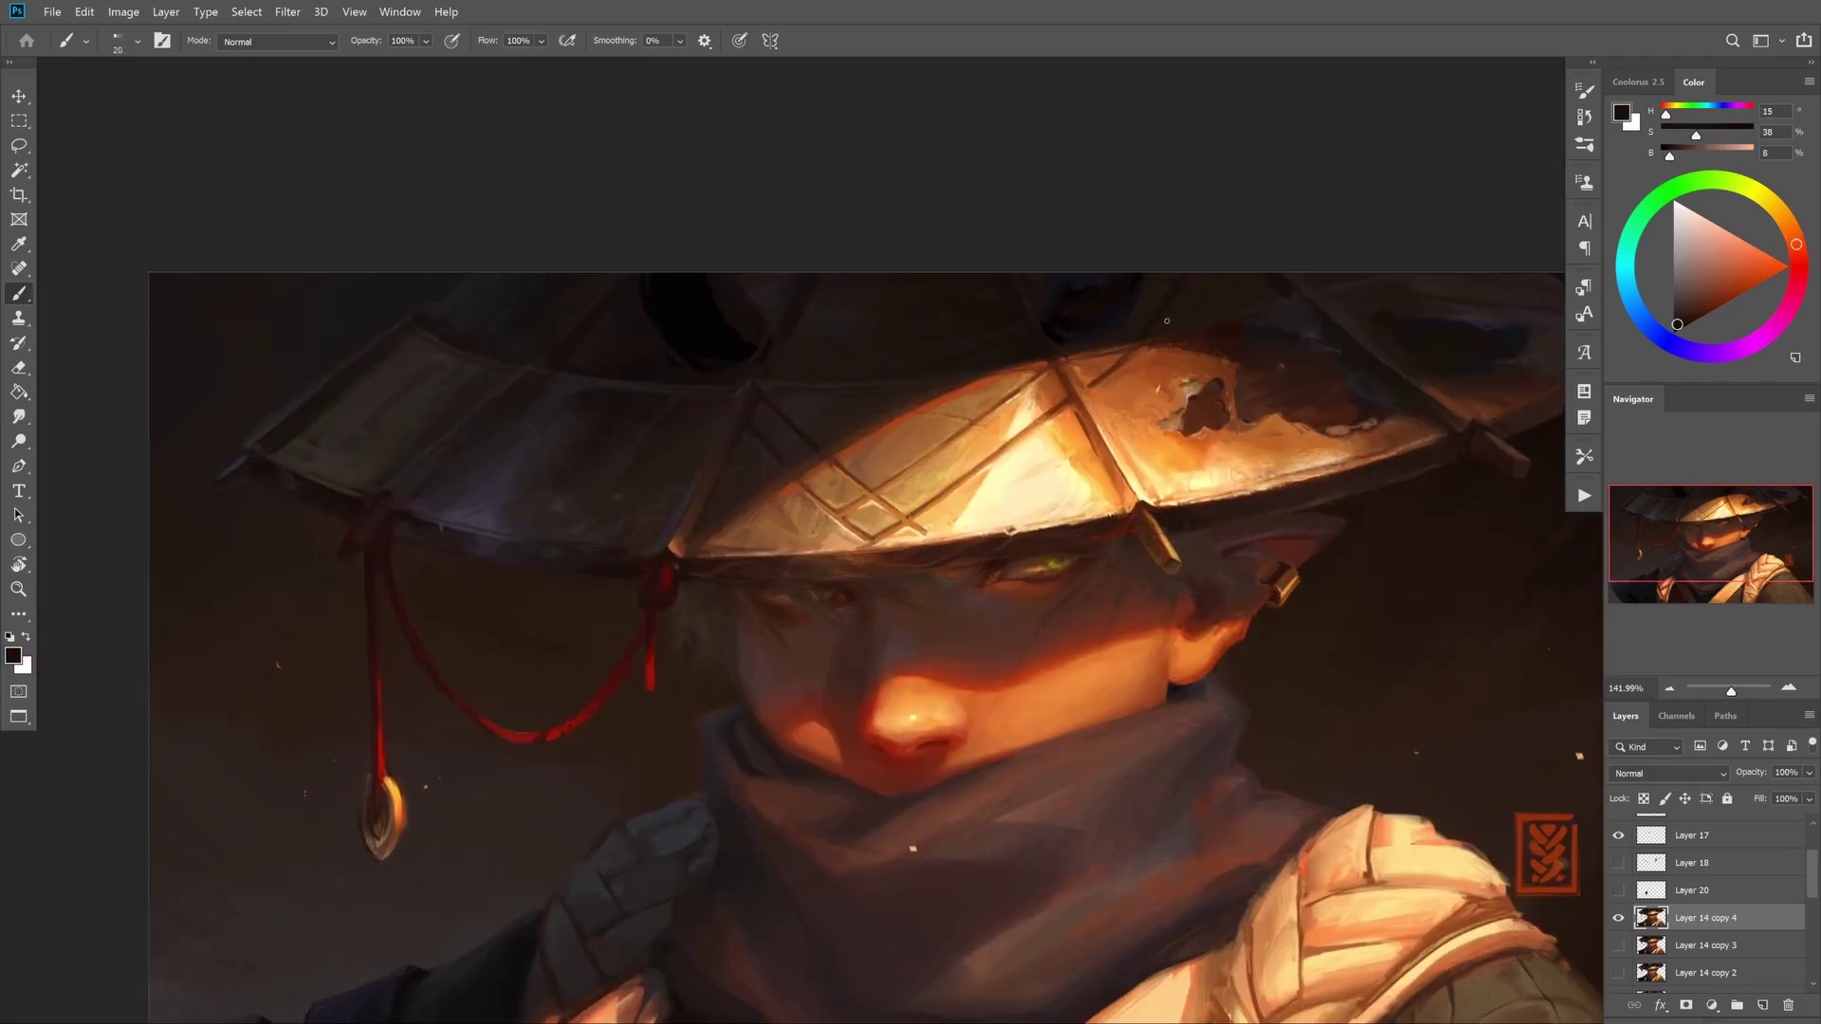
# - Cover the black gaps in the hat's crown with sampled dark tones and continue the ribs across them
pyautogui.keyDown('alt'); pyautogui.click(1166, 328); pyautogui.keyUp('alt')
pyautogui.press(']')
pyautogui.press(']')
pyautogui.press(']')
pyautogui.press(']')
pyautogui.press(']')
pyautogui.press(']')
pyautogui.moveTo(764, 336); pyautogui.dragTo(749, 328)
pyautogui.keyDown('alt'); pyautogui.click(727, 284); pyautogui.keyUp('alt')
pyautogui.press('[')
pyautogui.press('[')
pyautogui.press('[')
pyautogui.press('[')
pyautogui.press('[')
pyautogui.press('[')
pyautogui.moveTo(534, 336); pyautogui.dragTo(749, 338)
pyautogui.press('[')
pyautogui.keyDown('alt'); pyautogui.click(772, 343); pyautogui.keyUp('alt')
# - Touch up the hat's lit front brim with sampled tan tones using a small brush
pyautogui.scroll(-3, 772, 327)
pyautogui.press(']')
pyautogui.keyDown('alt'); pyautogui.click(952, 484); pyautogui.keyUp('alt')
pyautogui.moveTo(935, 639); pyautogui.dragTo(904, 607)
pyautogui.press('[')
pyautogui.keyDown('alt'); pyautogui.click(908, 458); pyautogui.keyUp('alt')
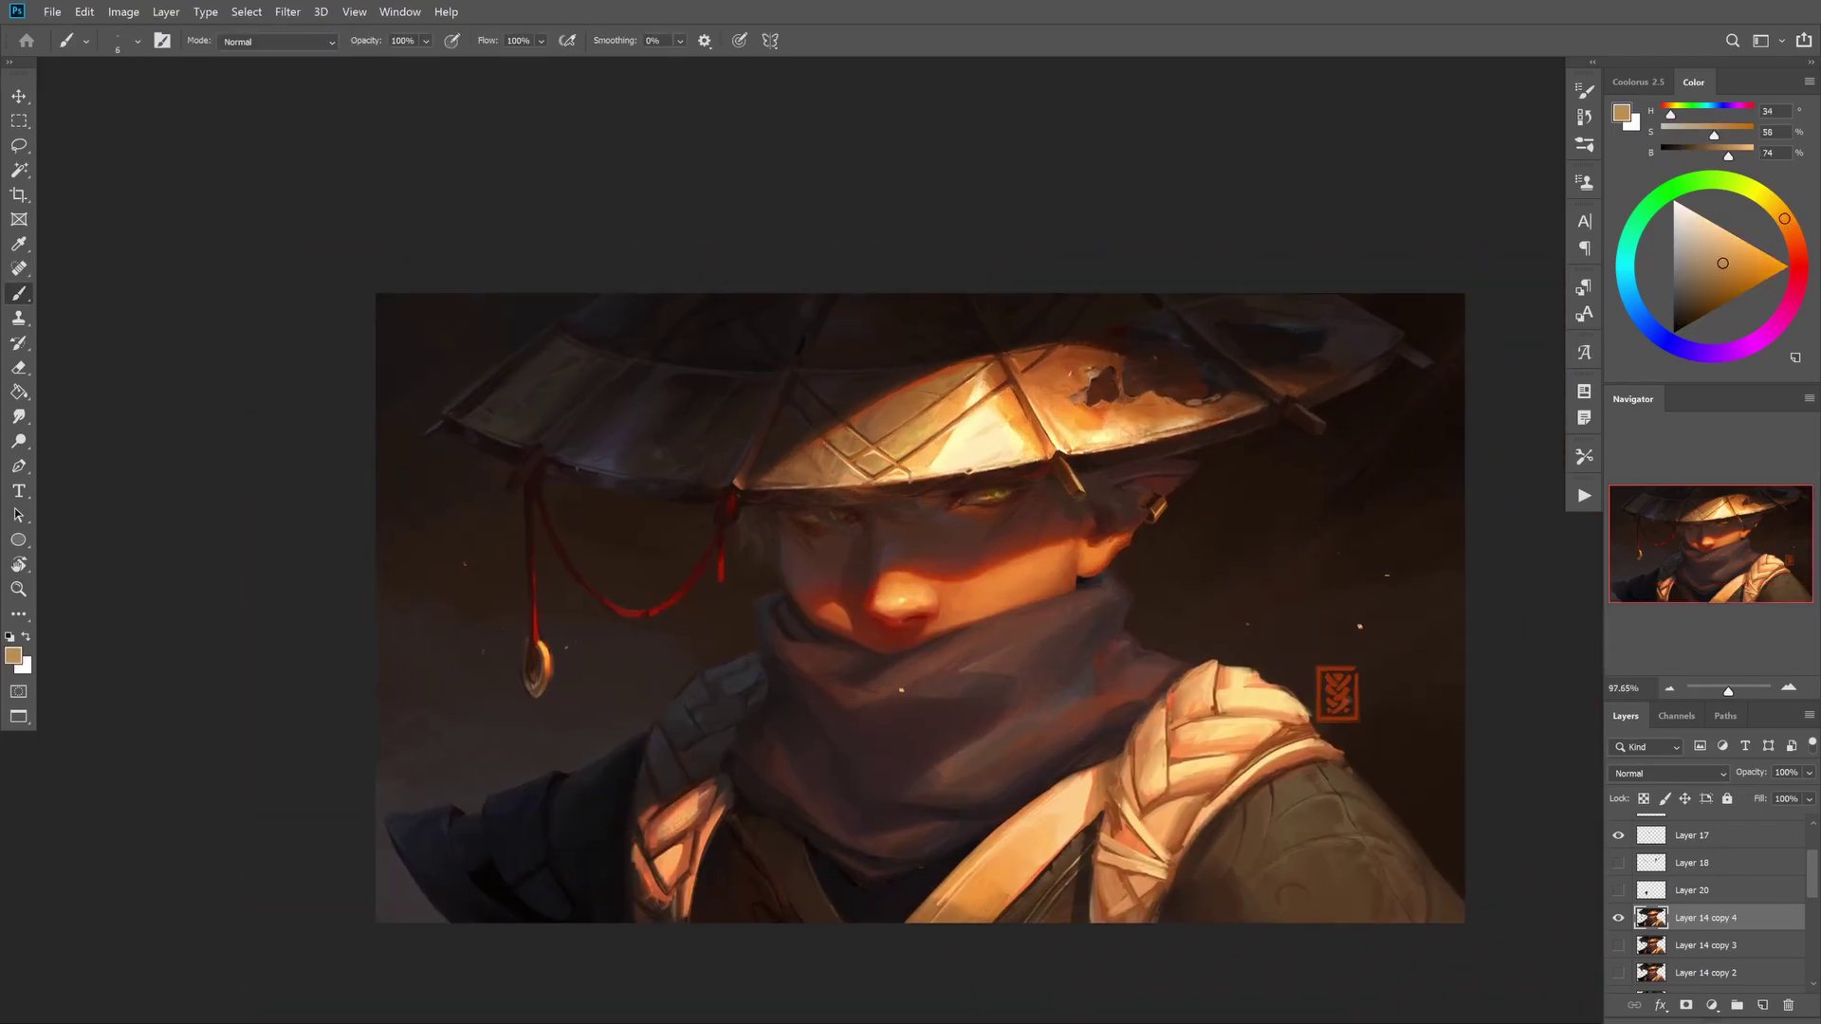
# - Refine the hat's ribs and shadowed panels with sampled brown tones at varying brush sizes
pyautogui.keyDown('alt'); pyautogui.click(798, 490); pyautogui.keyUp('alt')
pyautogui.press(']')
pyautogui.keyDown('alt'); pyautogui.click(824, 348); pyautogui.keyUp('alt')
pyautogui.press(']')
pyautogui.press('[')
pyautogui.keyDown('alt'); pyautogui.click(651, 340); pyautogui.keyUp('alt')
pyautogui.press('[')
pyautogui.press('[')
pyautogui.press('[')
pyautogui.keyDown('alt'); pyautogui.click(1159, 418); pyautogui.keyUp('alt')
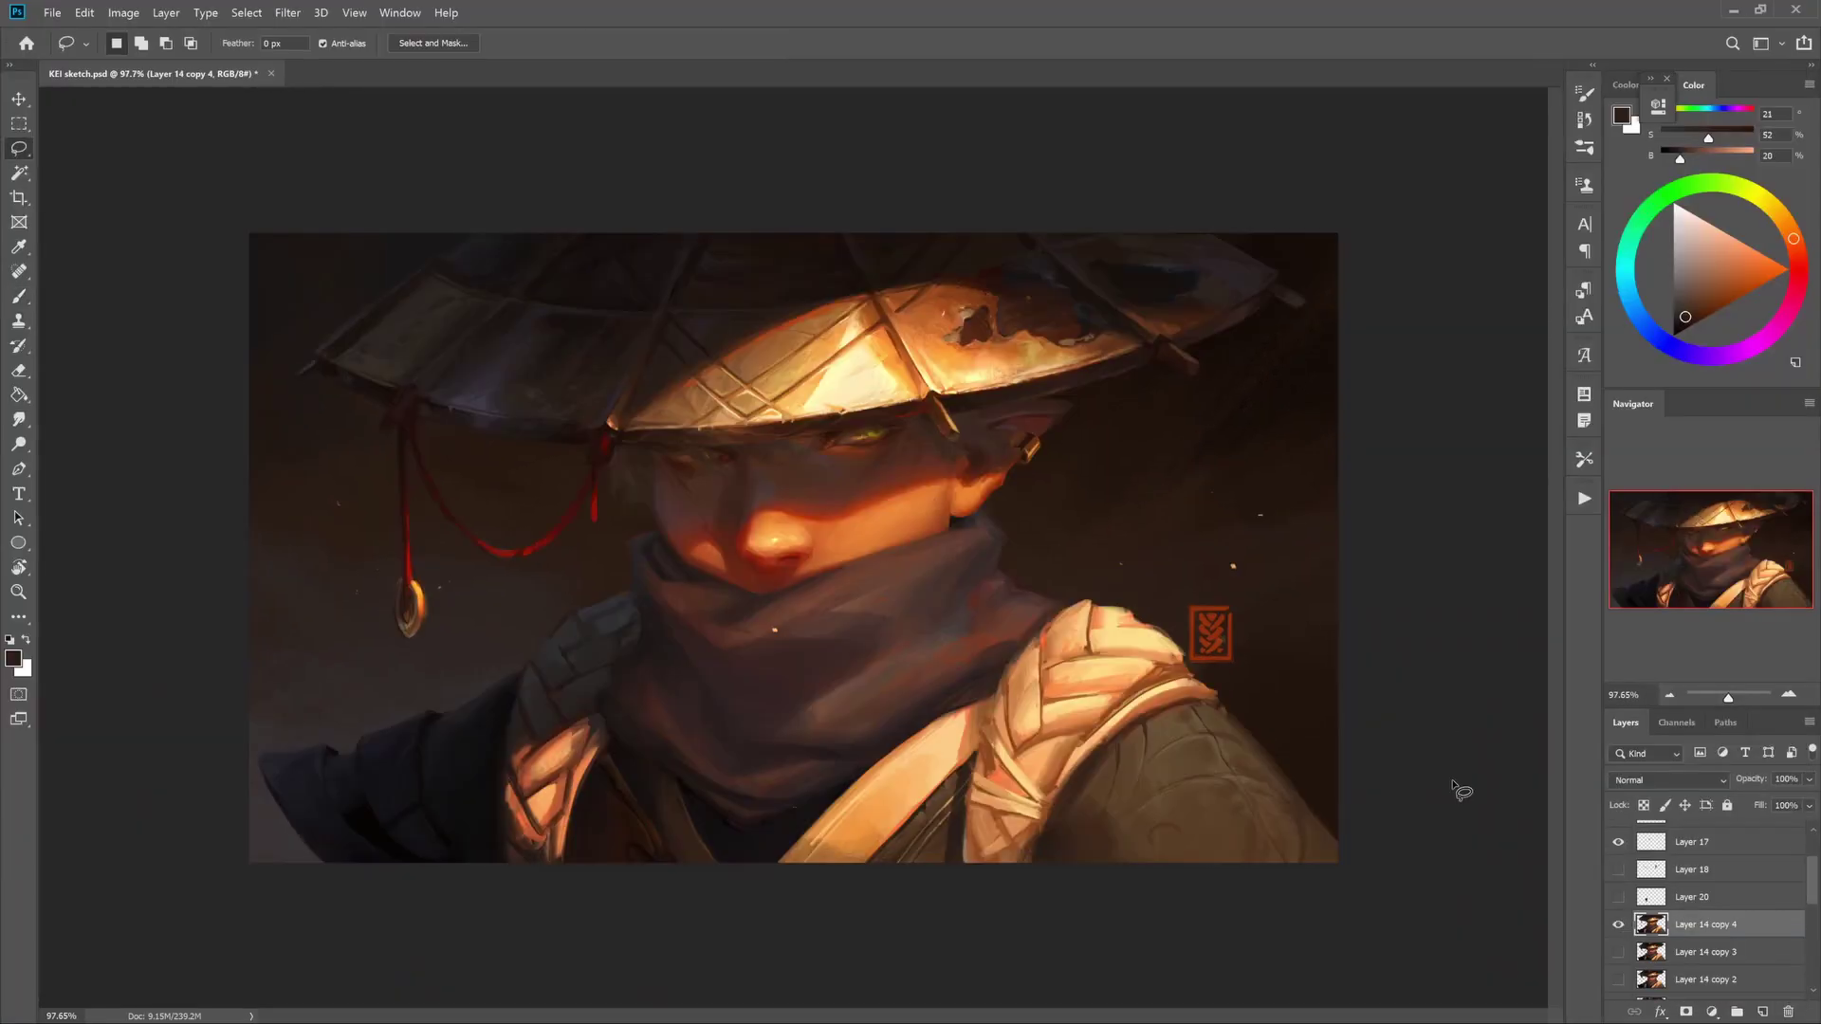
# - Try enlarging the hat together with its red cords and pendant using a lasso selection and Free Transform
pyautogui.moveTo(1054, 406)
pyautogui.mouseDown()
pyautogui.moveTo(1345, 297)
pyautogui.moveTo(1055, 406)
pyautogui.mouseUp()
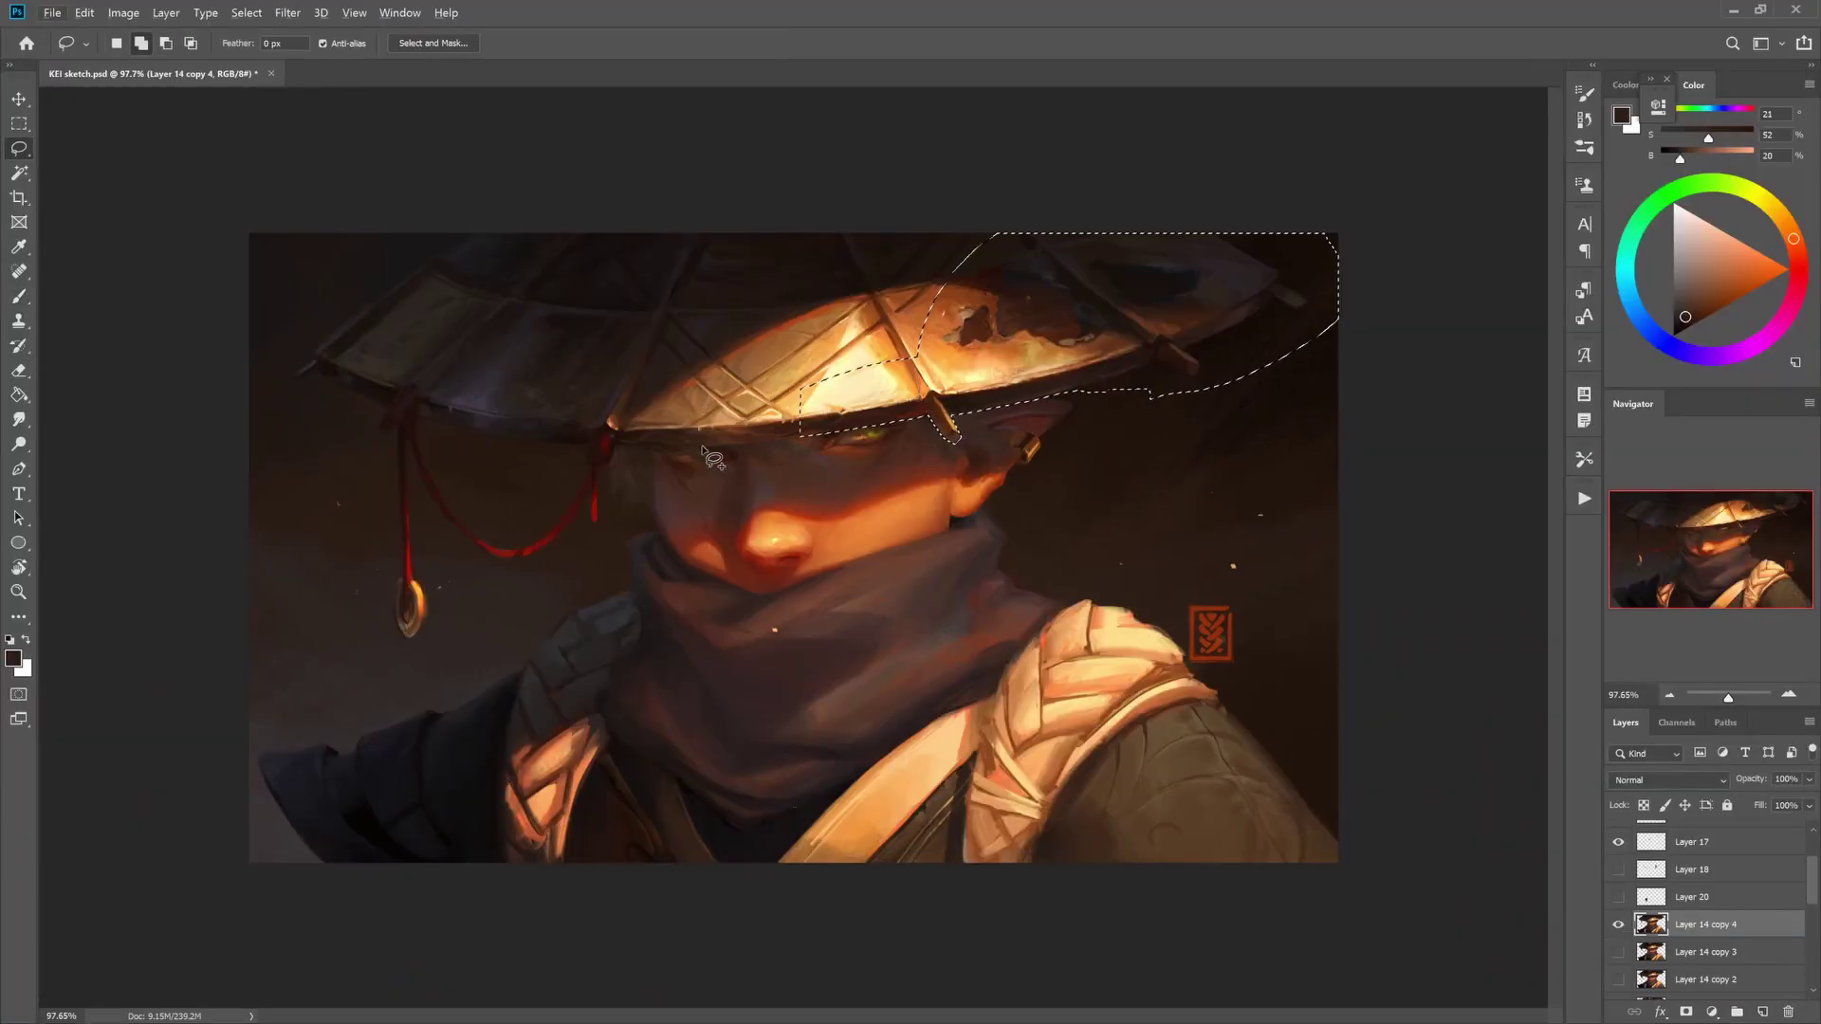
pyautogui.scroll(2, 709, 459)
pyautogui.moveTo(1053, 199); pyautogui.dragTo(749, 428)
pyautogui.hotkey('ctrl', 't')
pyautogui.moveTo(794, 195)
pyautogui.mouseDown()
pyautogui.moveTo(795, 172)
pyautogui.moveTo(741, 215)
pyautogui.mouseUp()
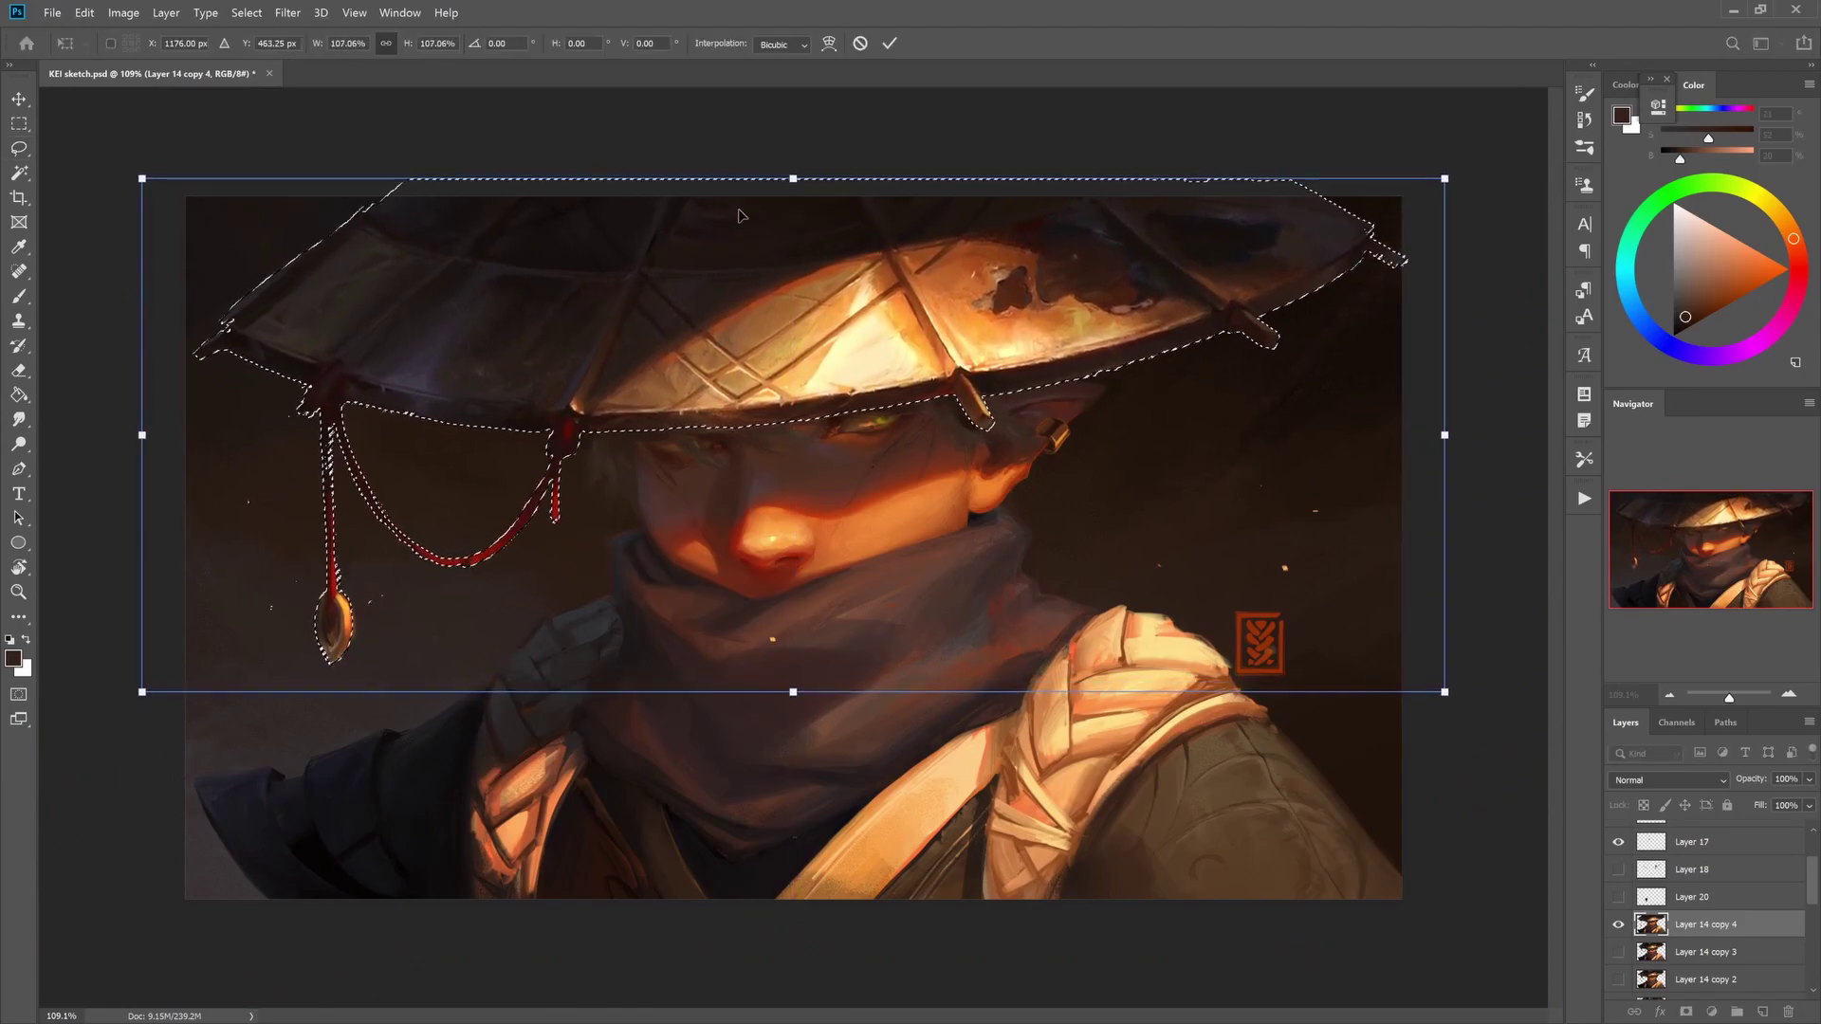
pyautogui.press('Return')
pyautogui.press('z')
pyautogui.scroll(-4, 1350, 207)
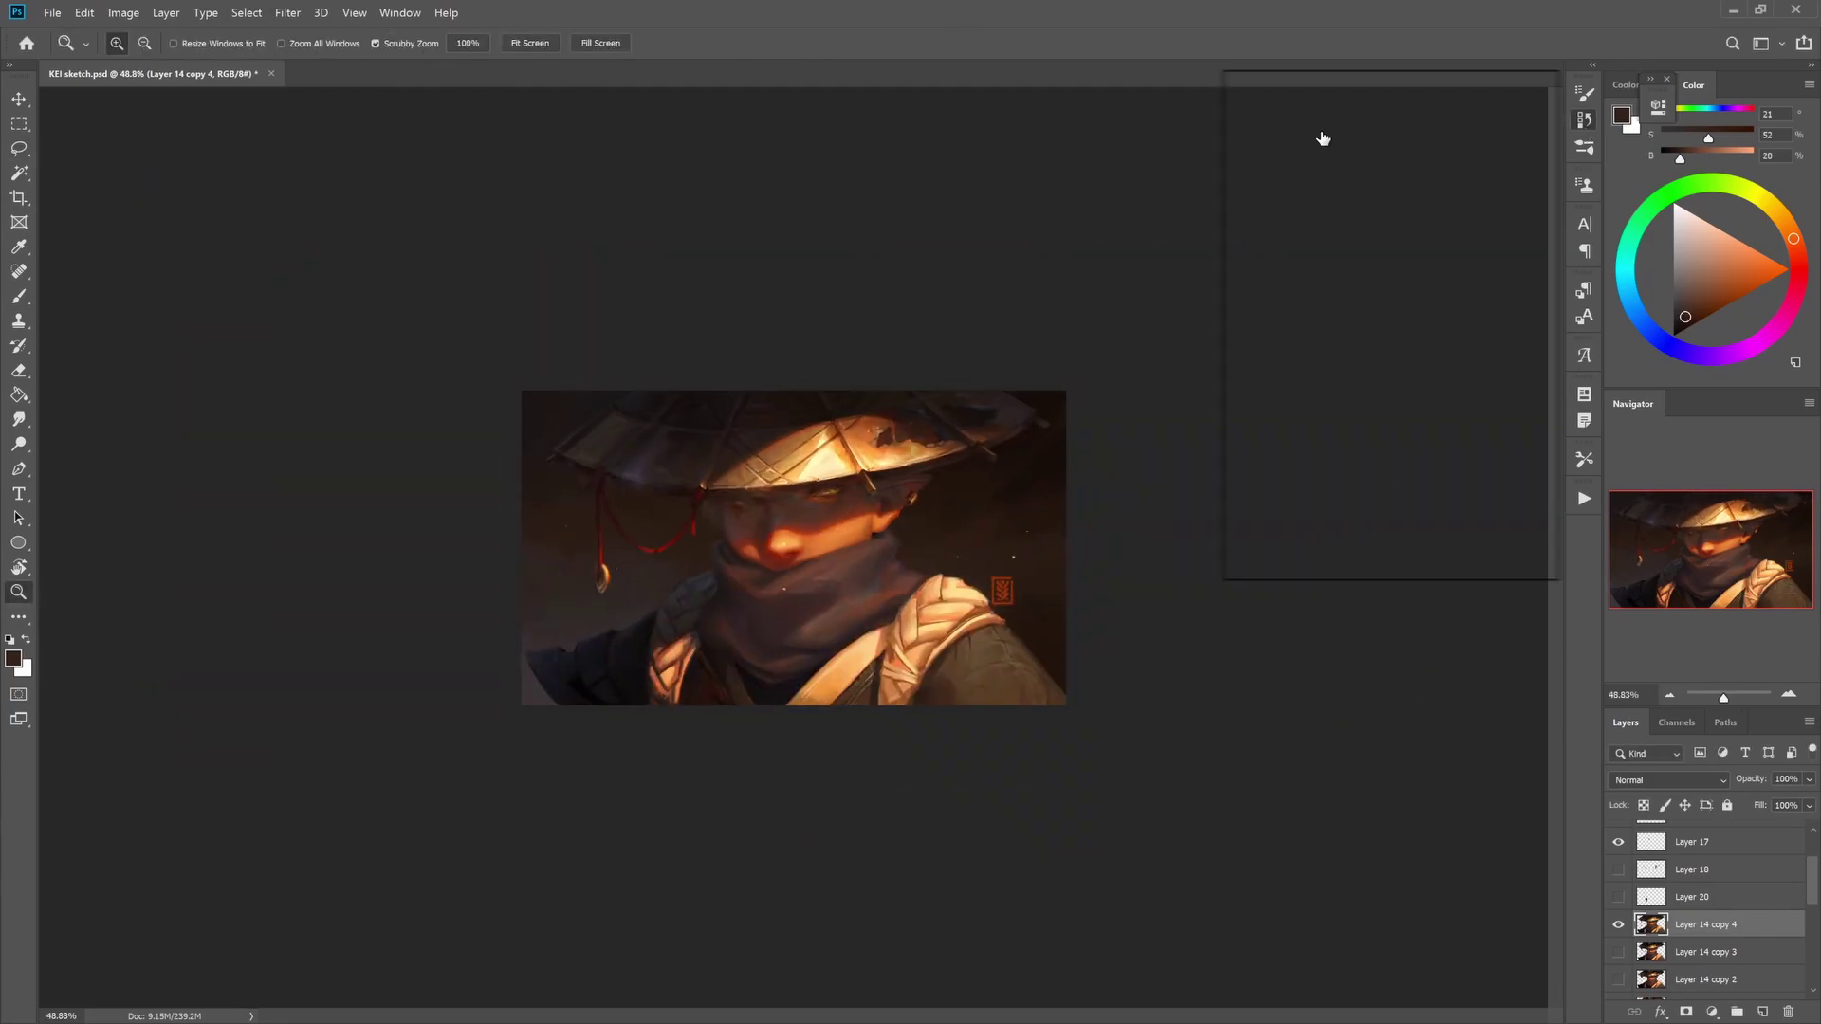
pyautogui.scroll(4, 830, 560)
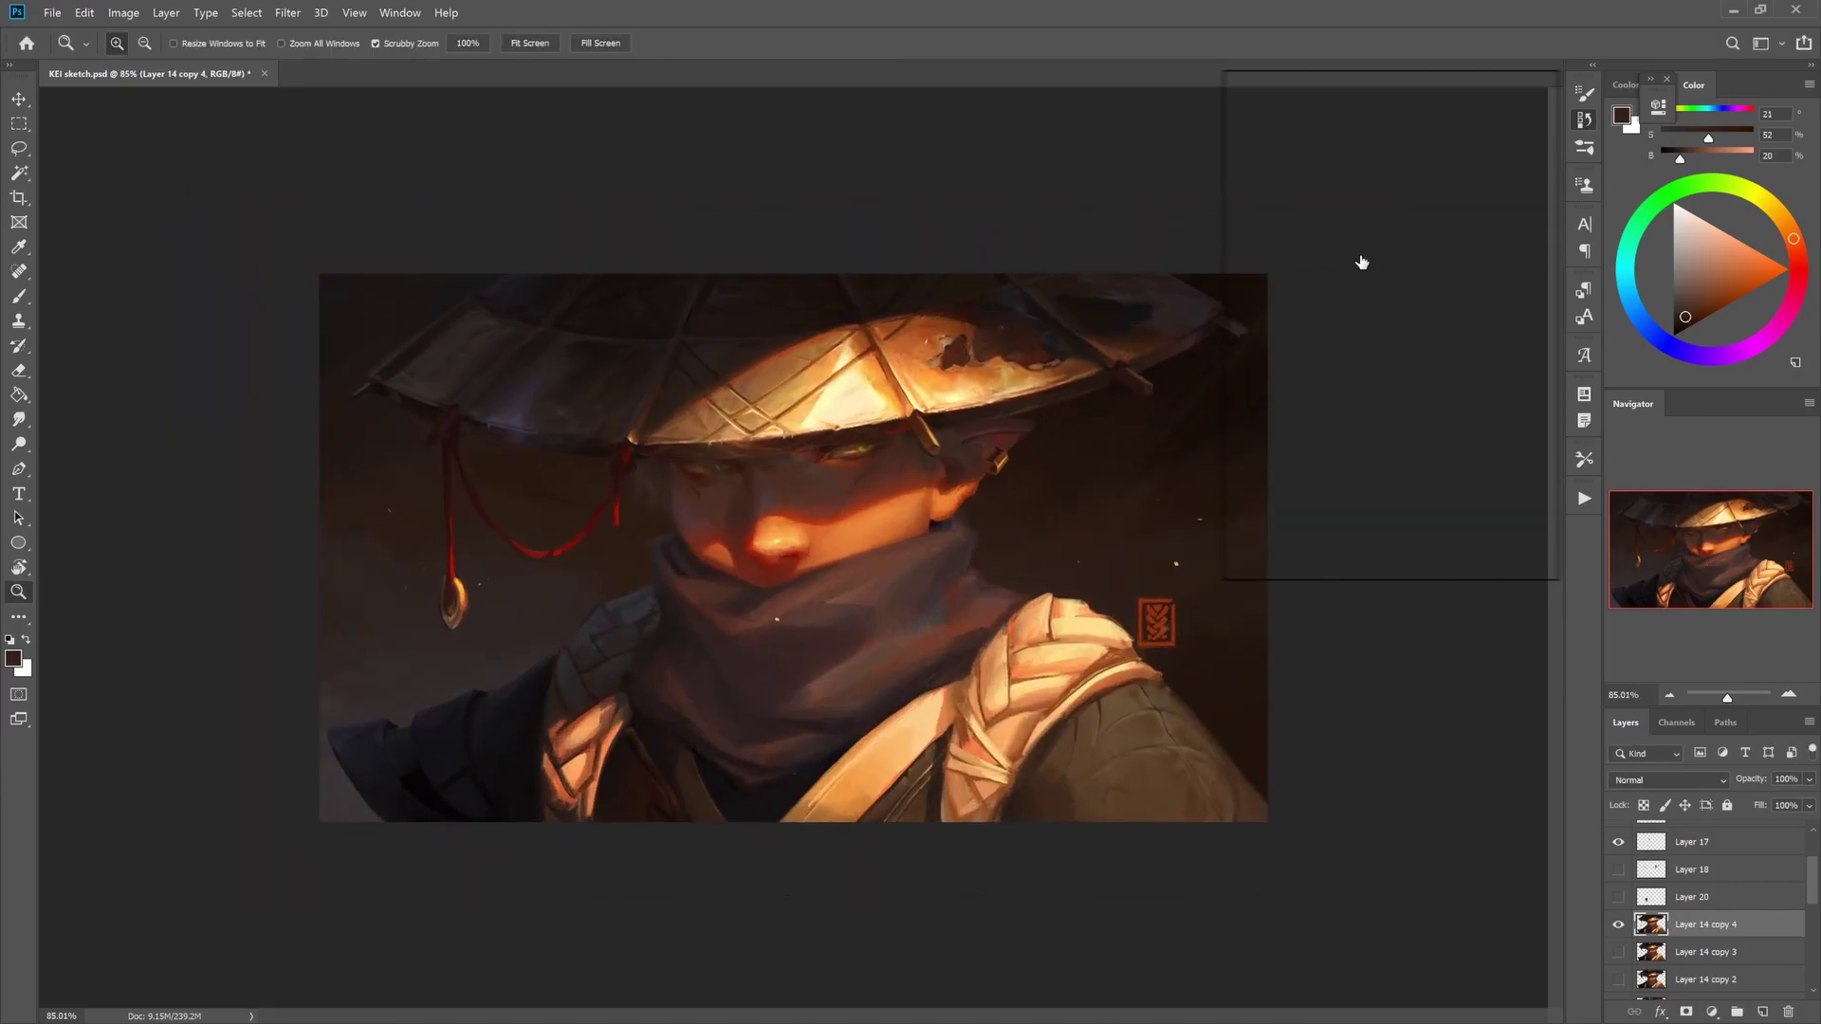
# - Try cropping the canvas to a 16:9 ratio and repositioning the picture in the frame
pyautogui.press('c')
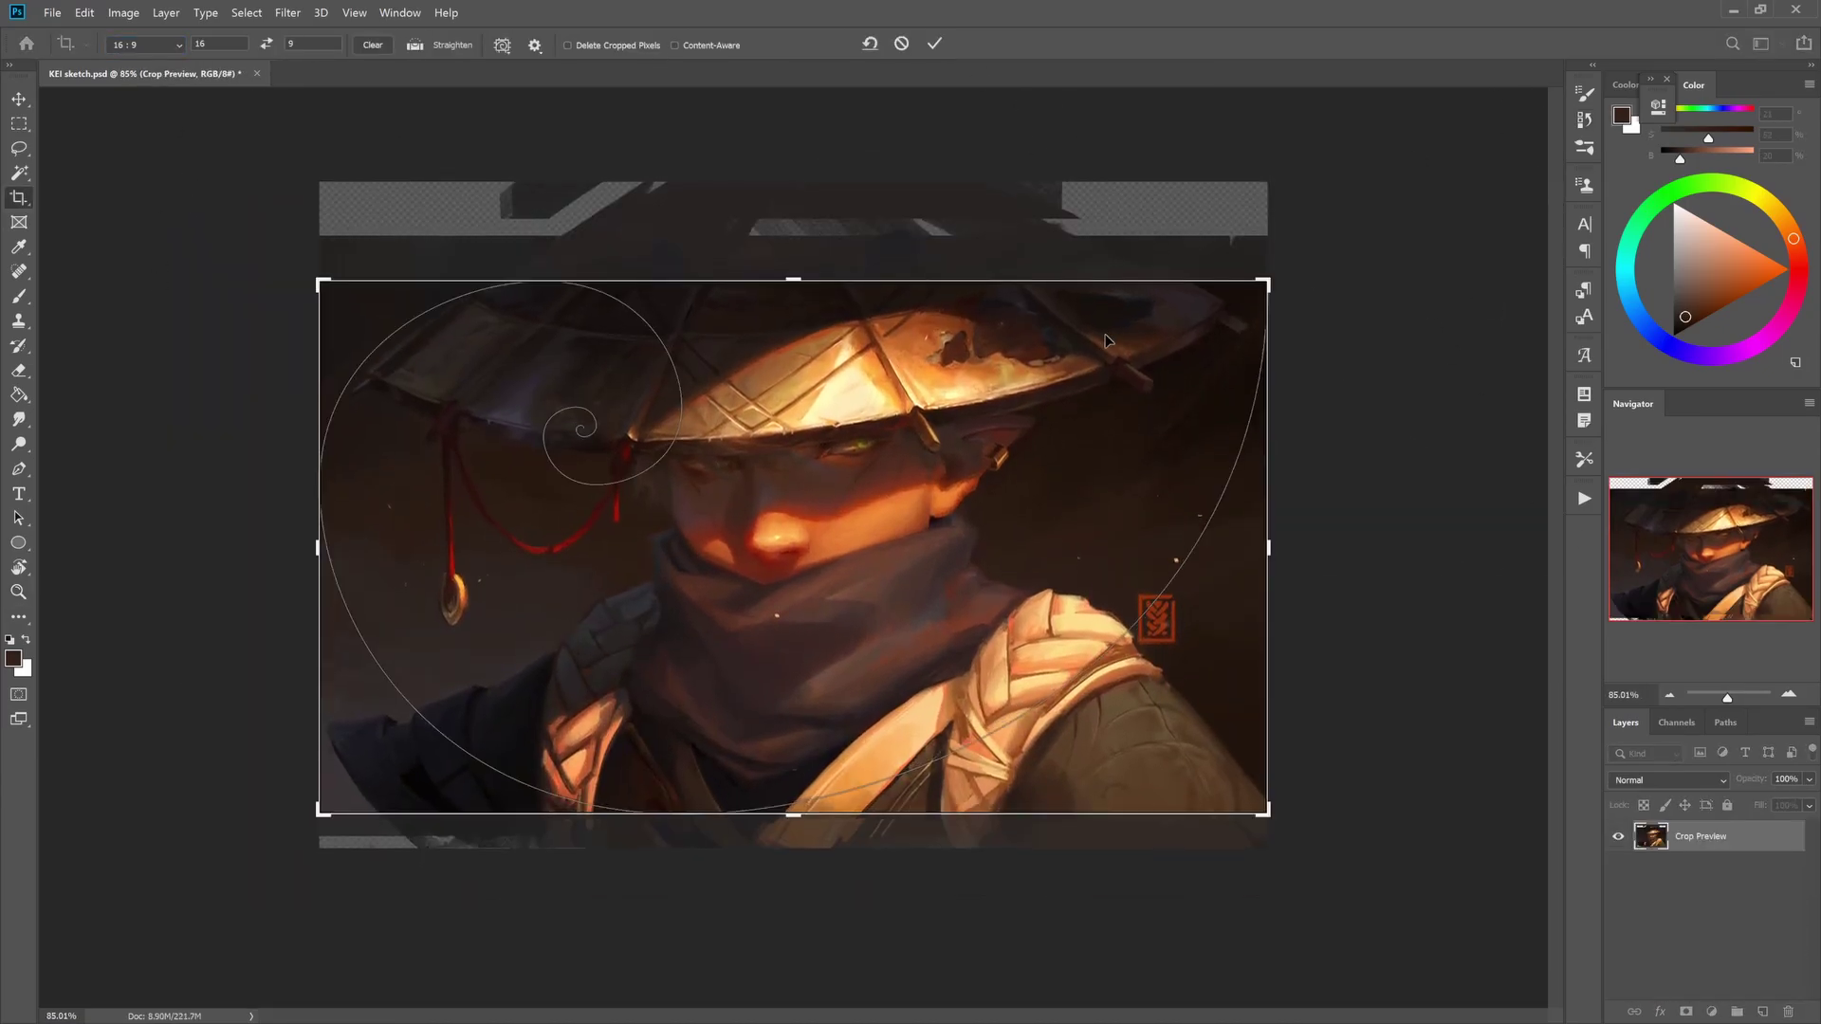
pyautogui.press('Return')
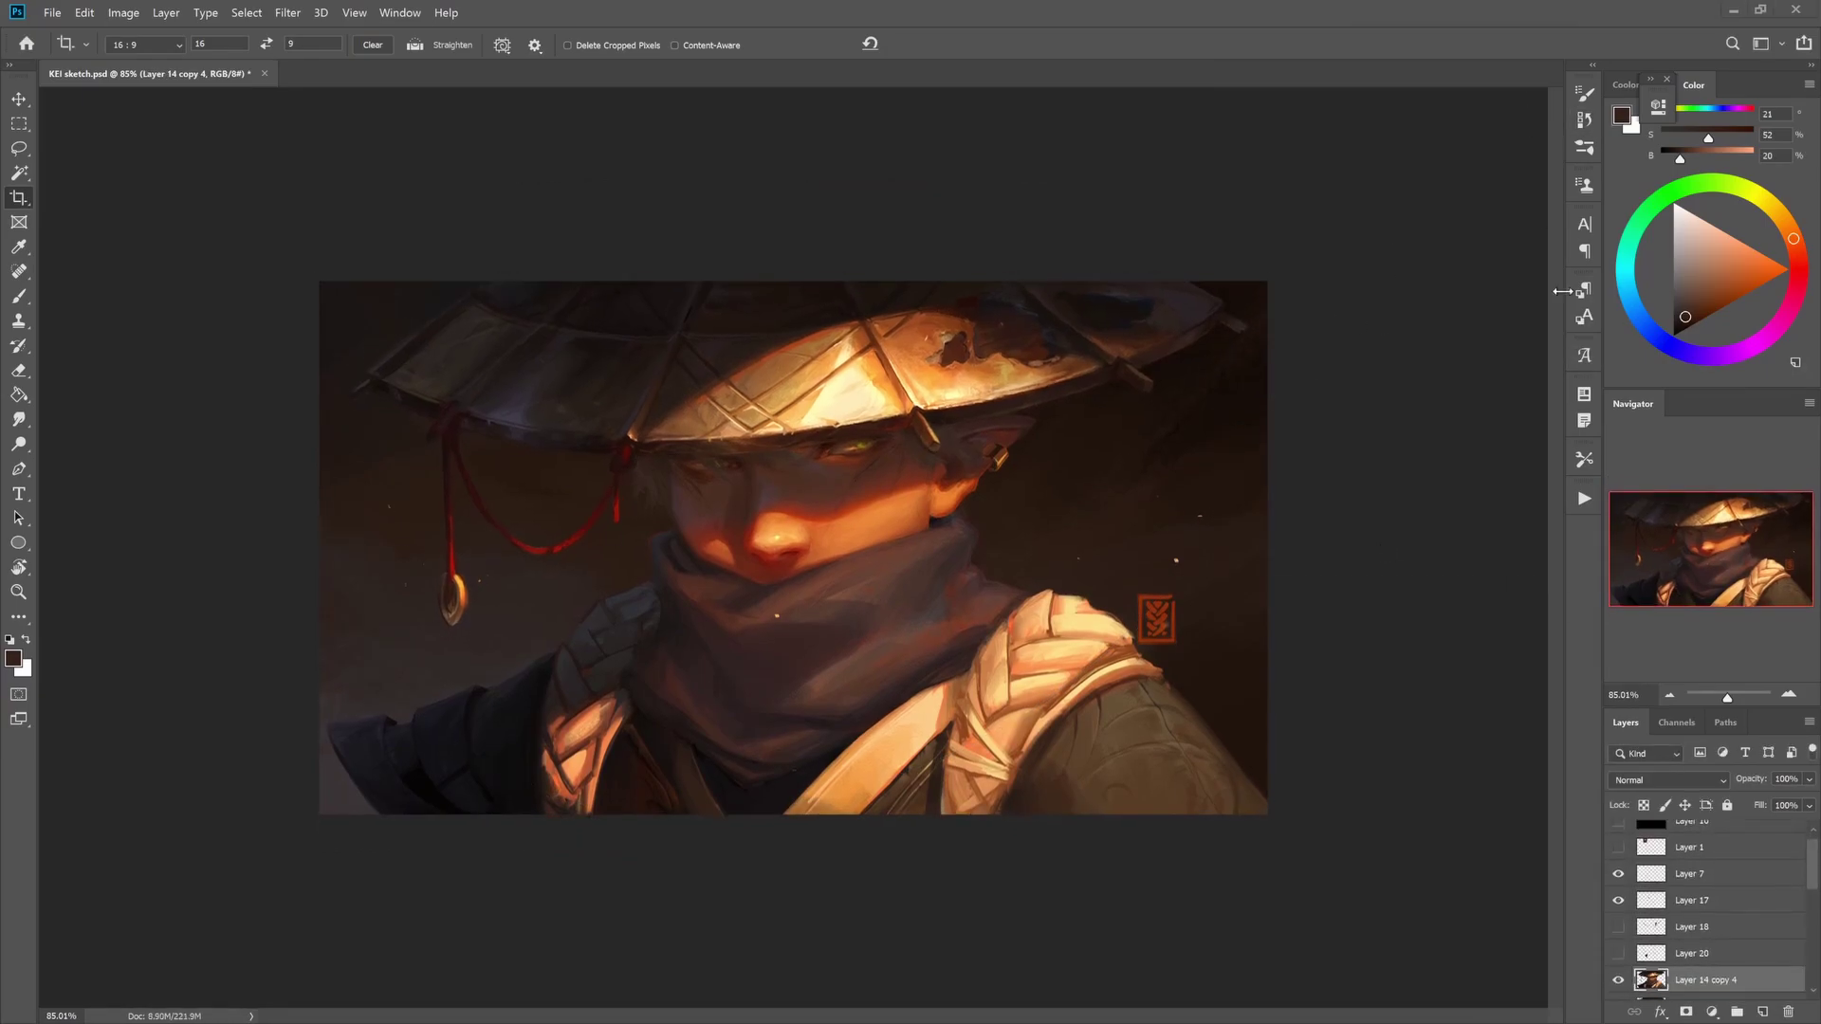
pyautogui.moveTo(816, 384); pyautogui.dragTo(815, 373)
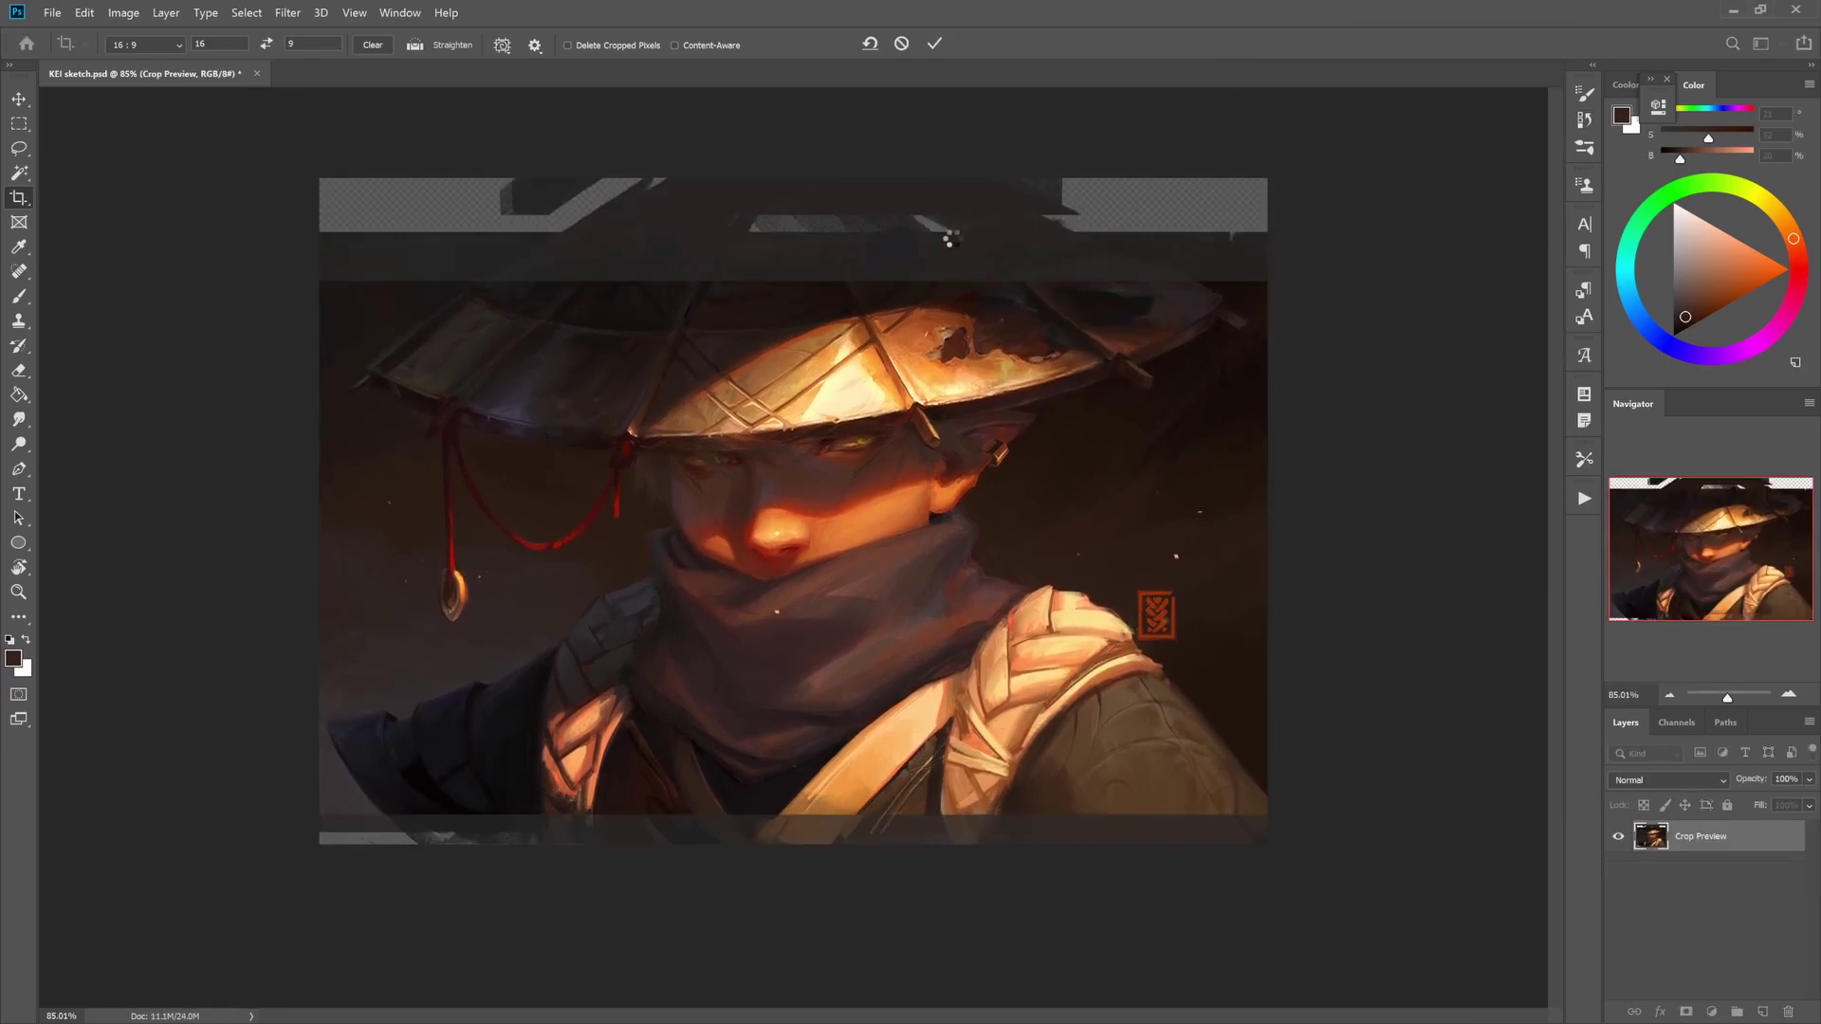
pyautogui.press('Return')
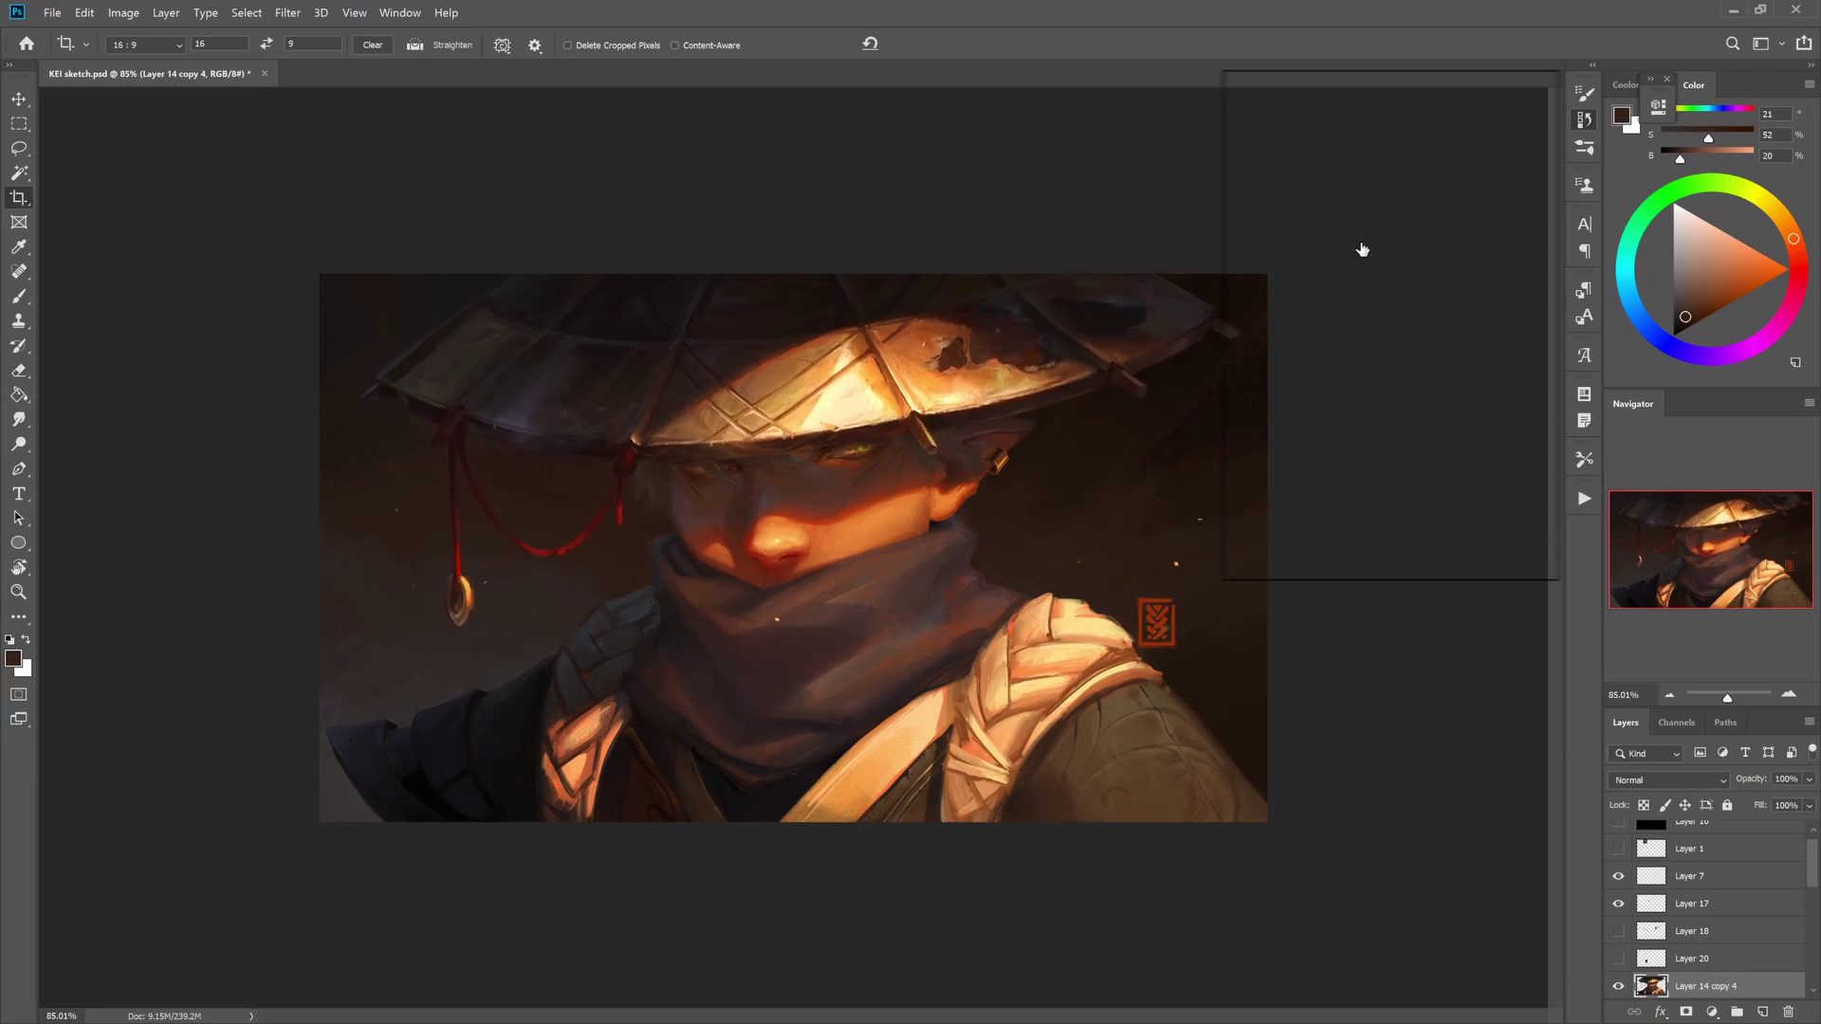
# - Add a new layer above Layer 14 copy 4 and flip the canvas view horizontally in full-screen view
pyautogui.hotkey('ctrl', 'shift', 'alt', 'n')
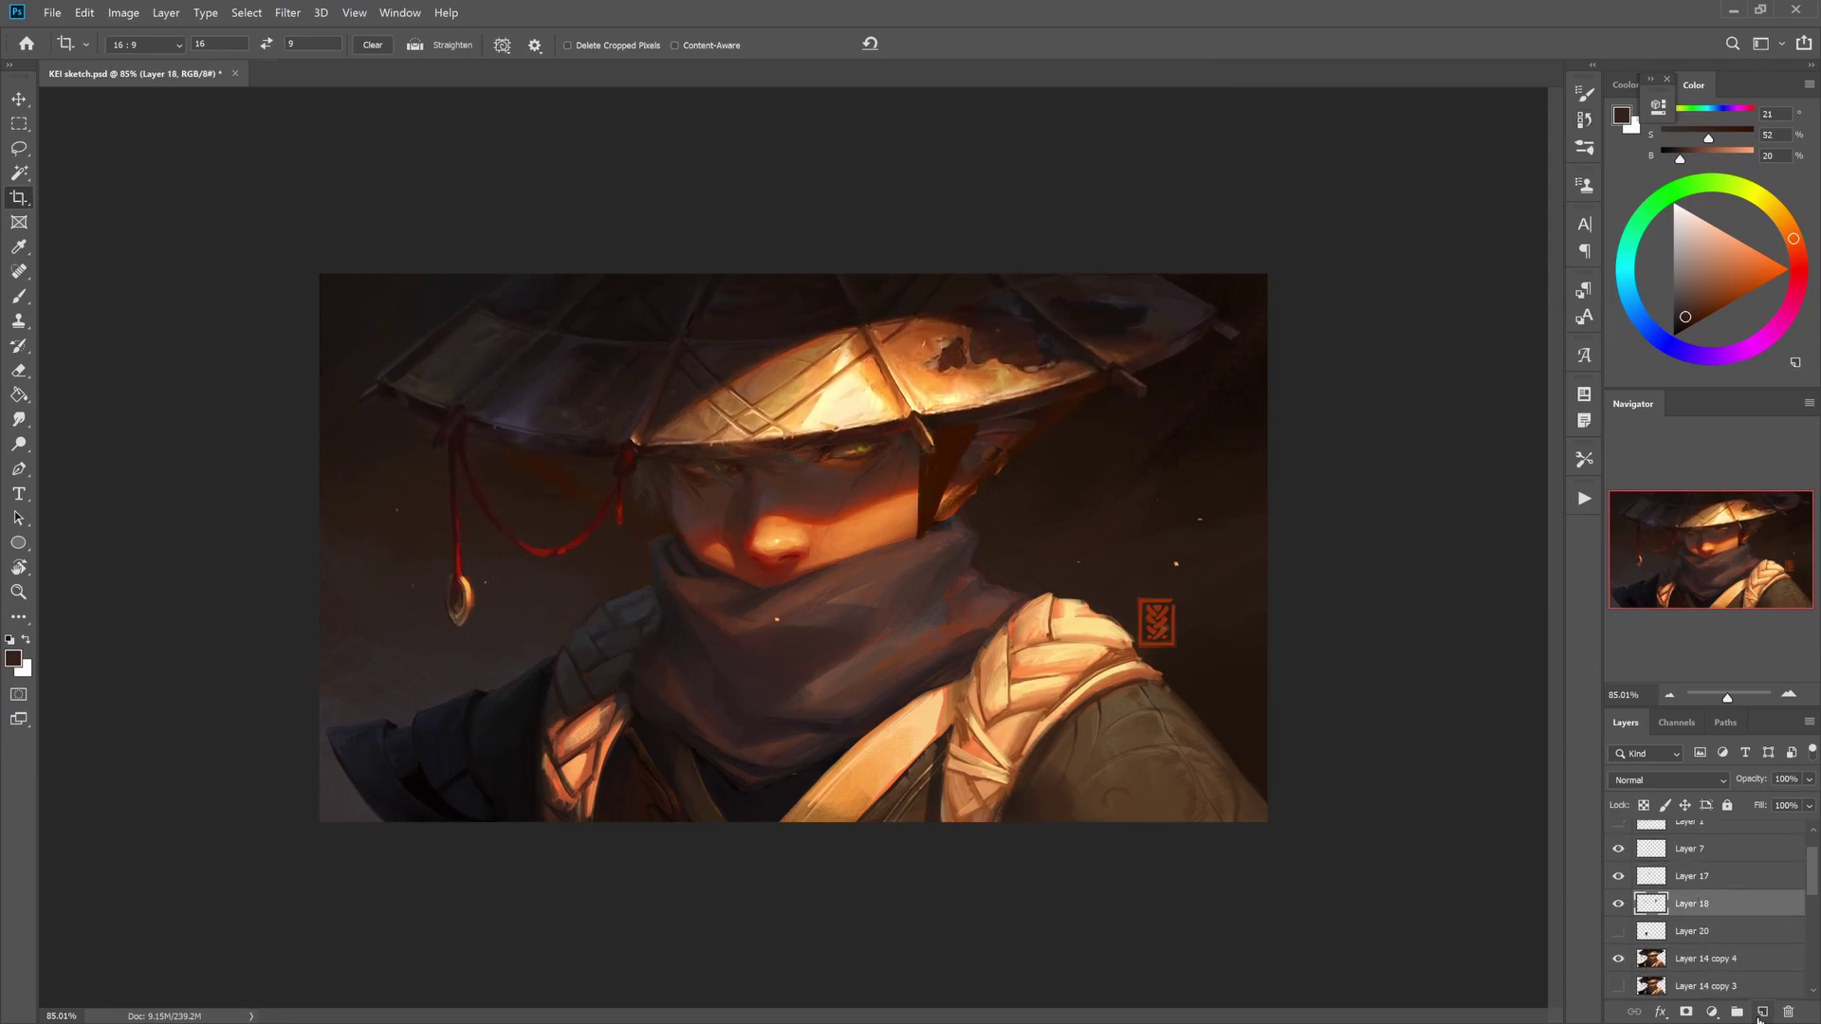
pyautogui.press('h')
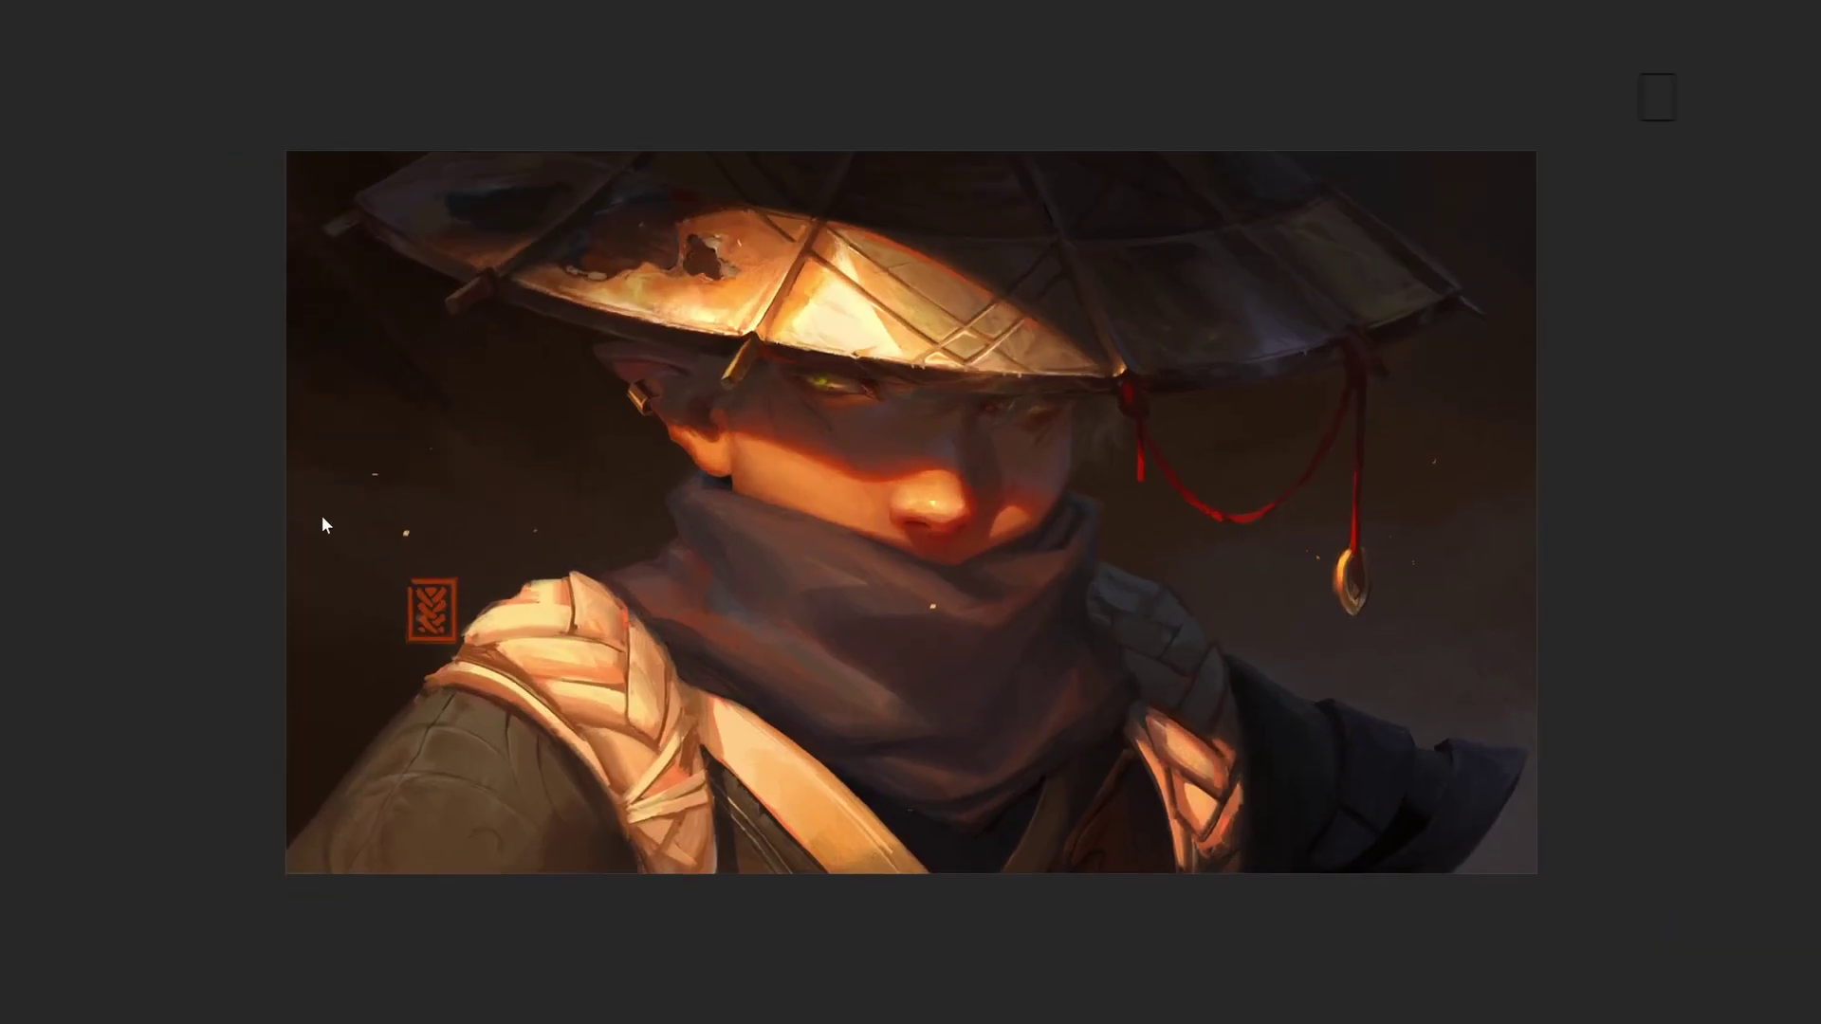
pyautogui.hotkey('ctrl', '+')
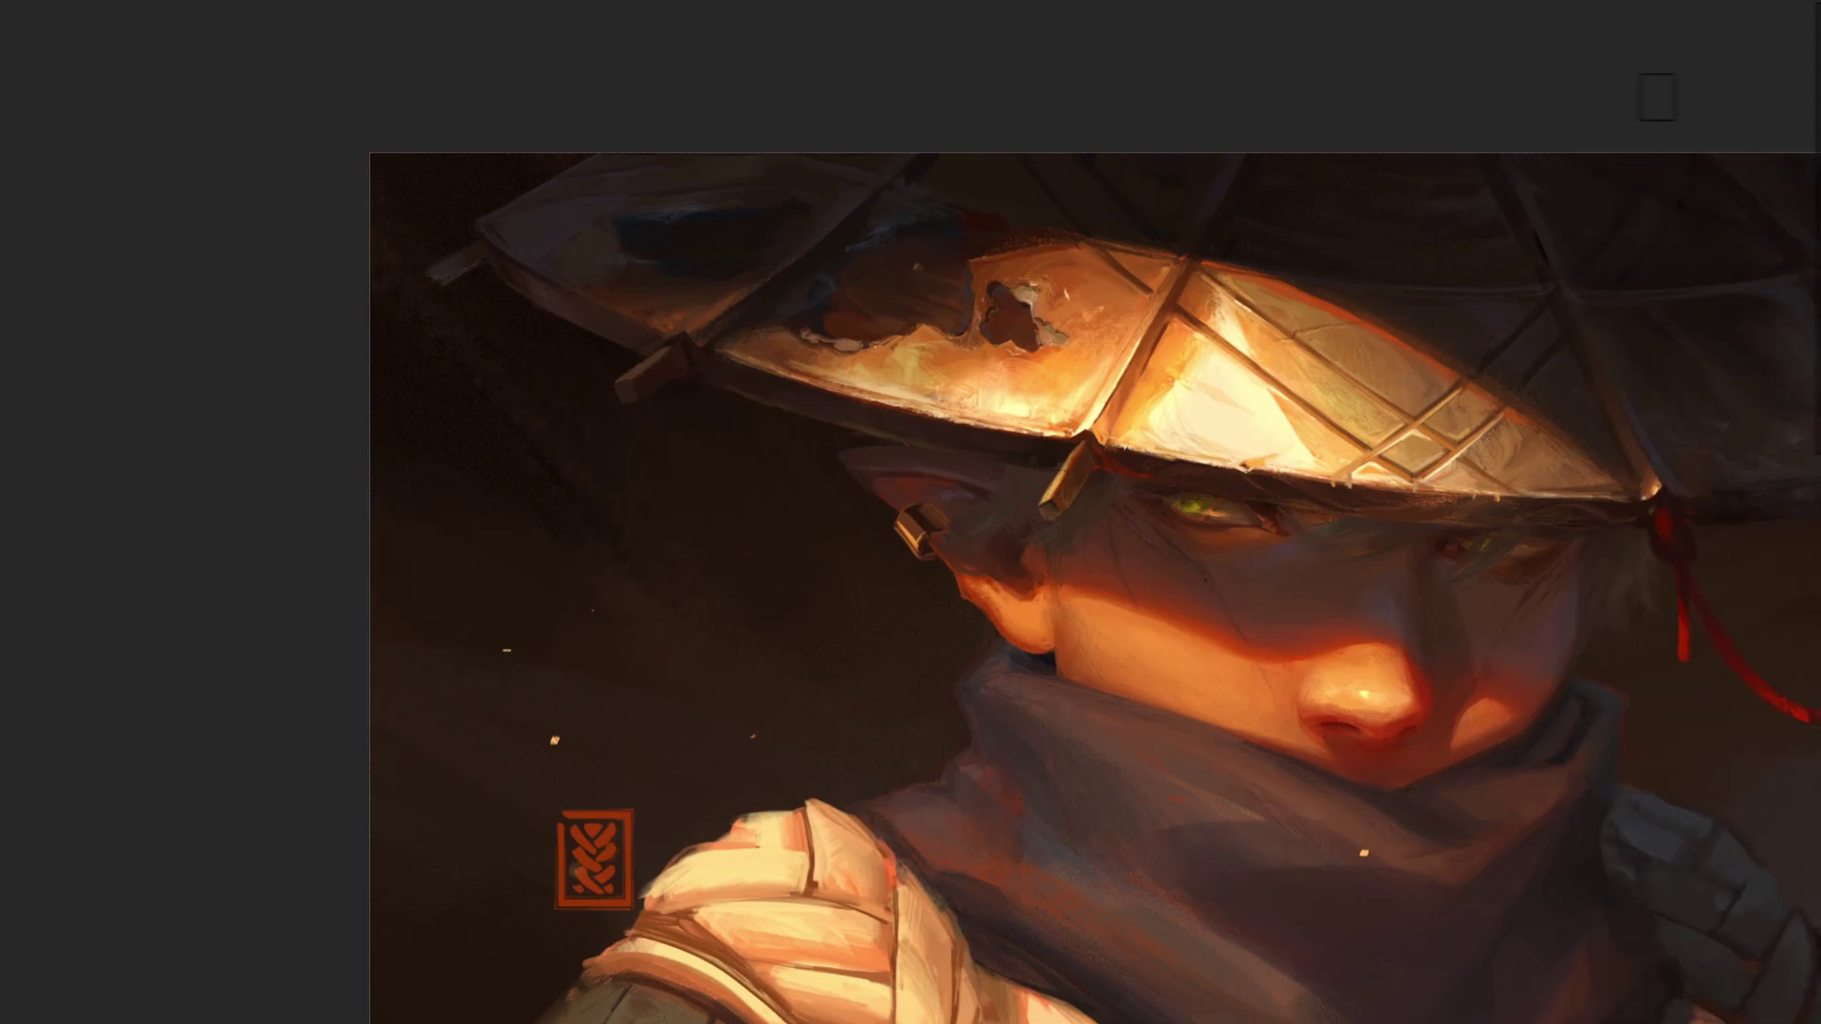
# - Refine the hat's torn patches, ribs and brim underside on the new layer with dark and bluish tones
pyautogui.click(939, 348)
pyautogui.hscroll(2, 1051, 573)
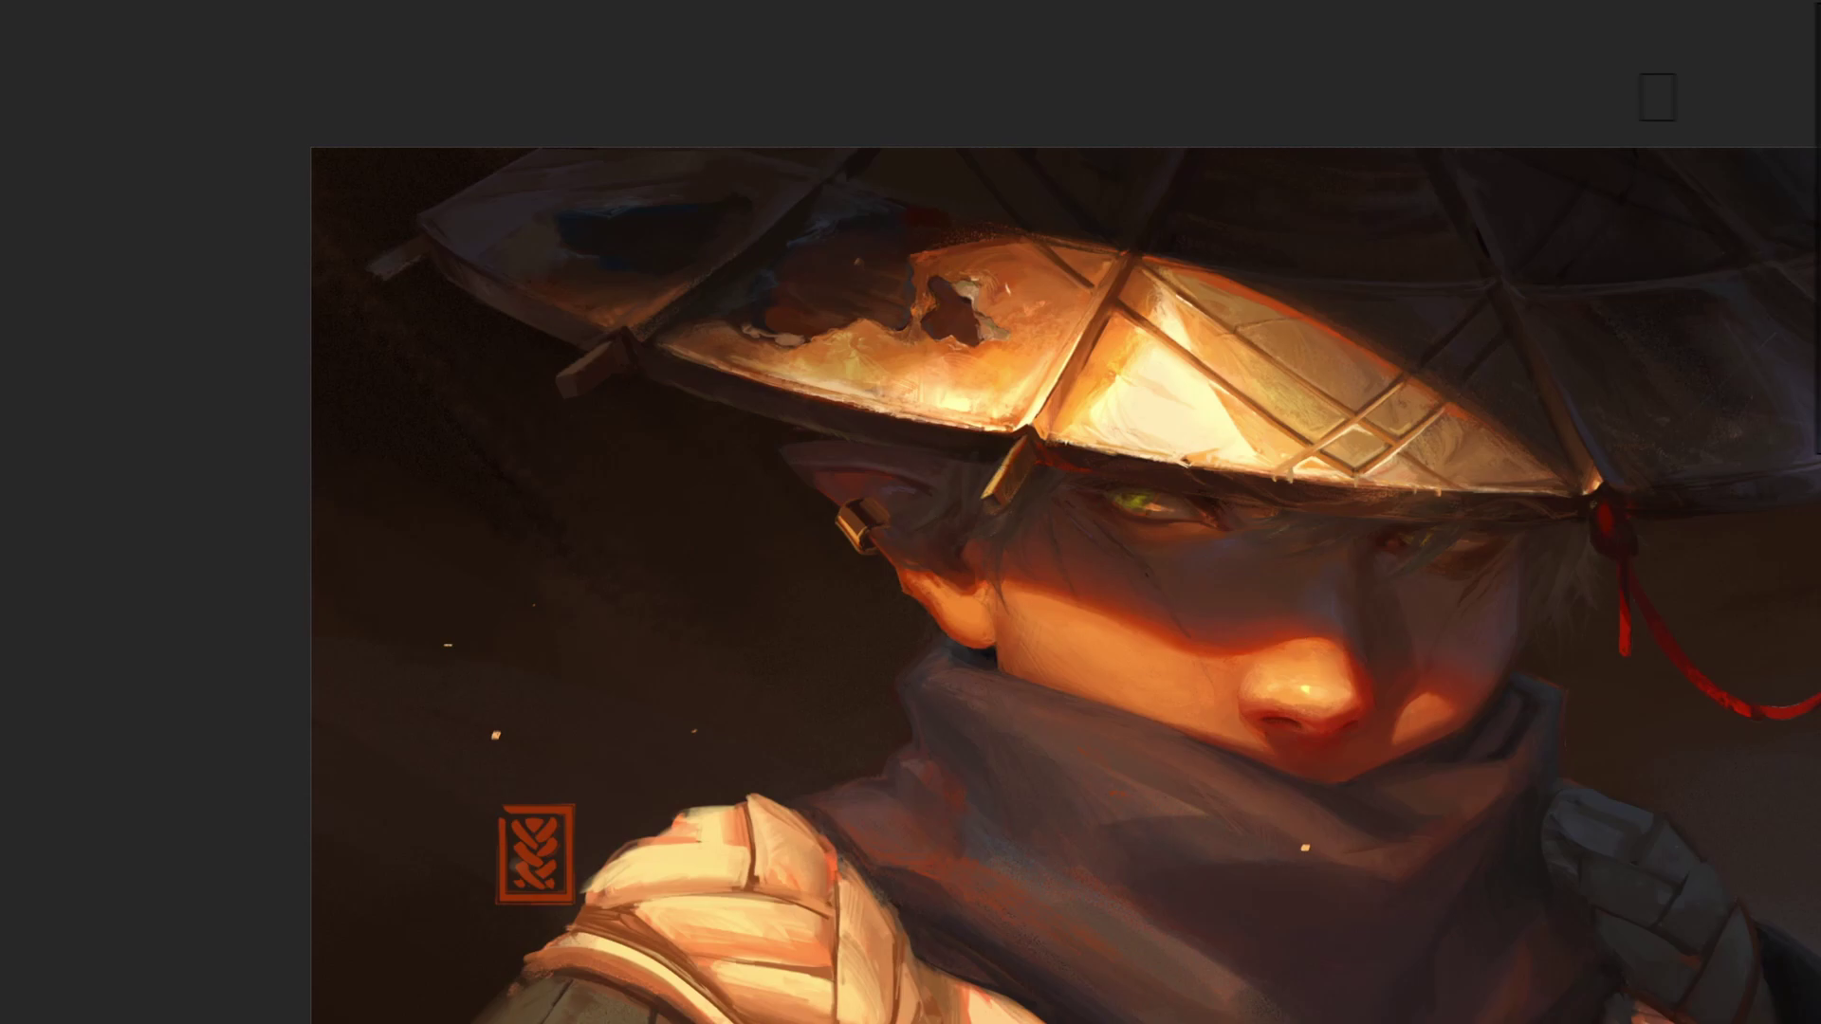
pyautogui.moveTo(1492, 953); pyautogui.dragTo(1611, 1020)
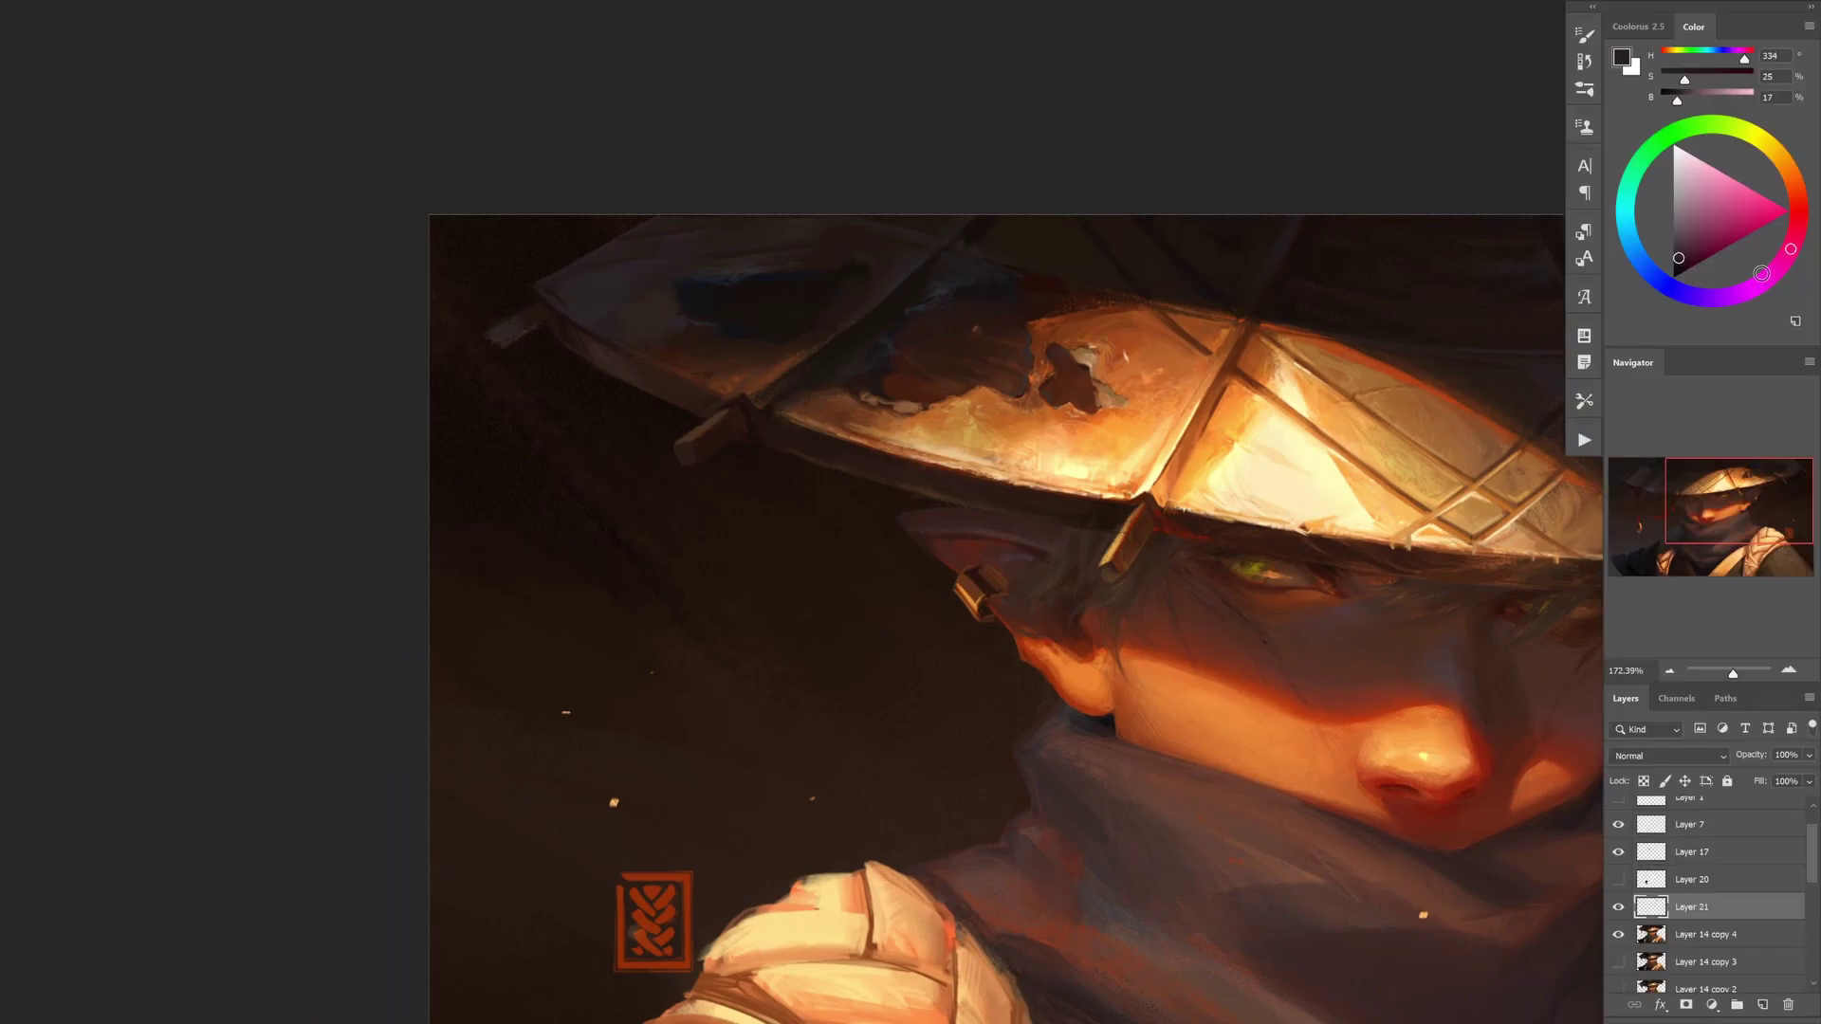
pyautogui.click(596, 257)
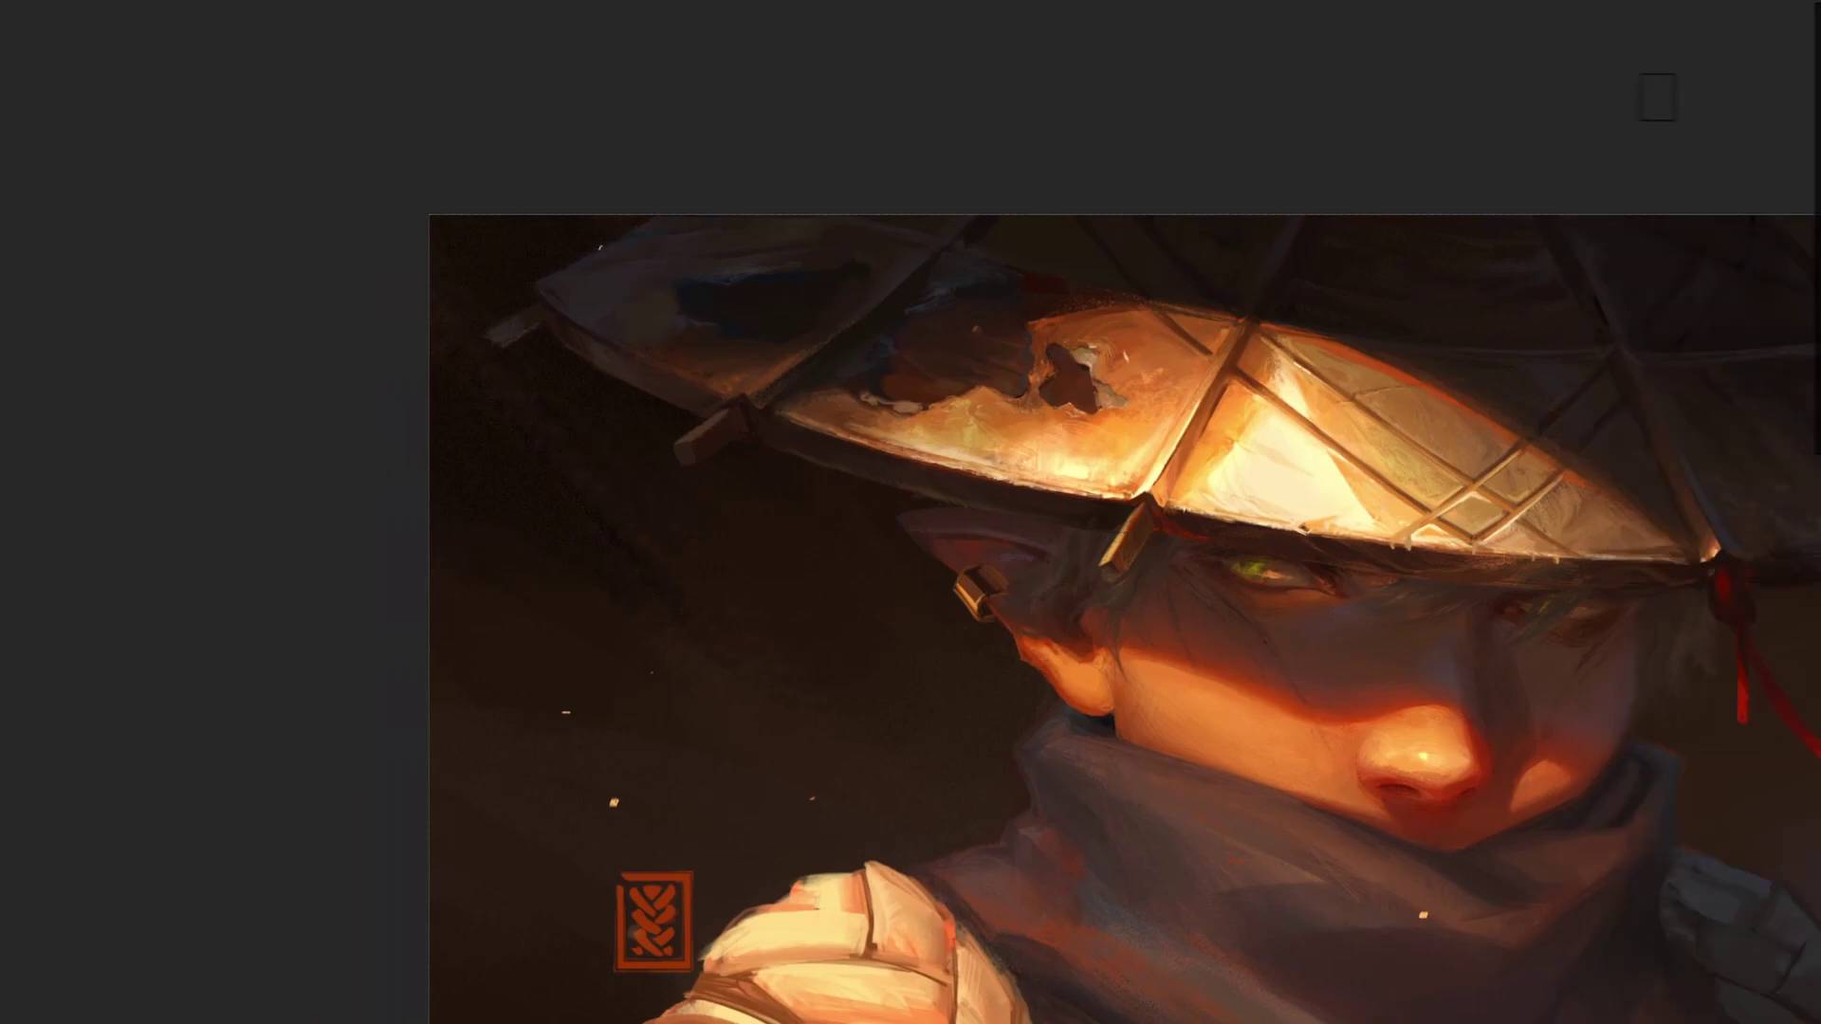
pyautogui.moveTo(734, 389); pyautogui.dragTo(816, 358)
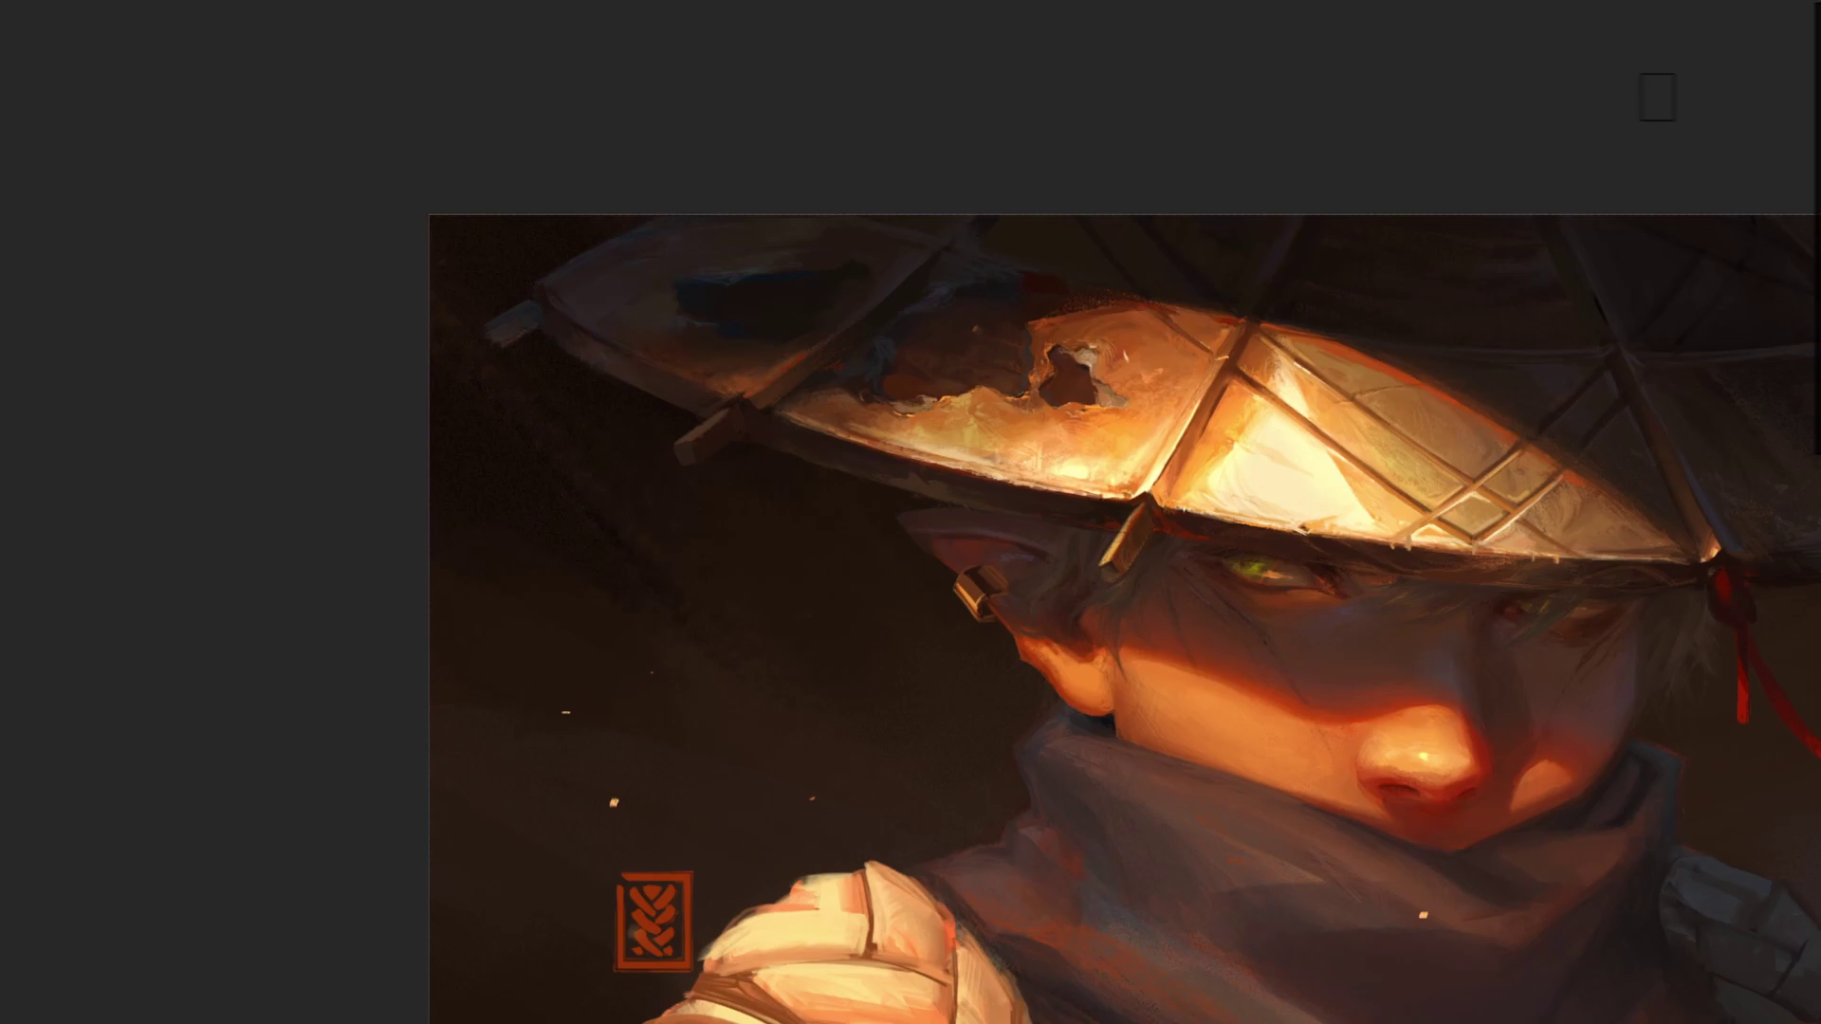
# - Refine the eyes, brow and hair strands shaded by the hat brim with sampled tones
pyautogui.moveTo(910, 512); pyautogui.dragTo(651, 311)
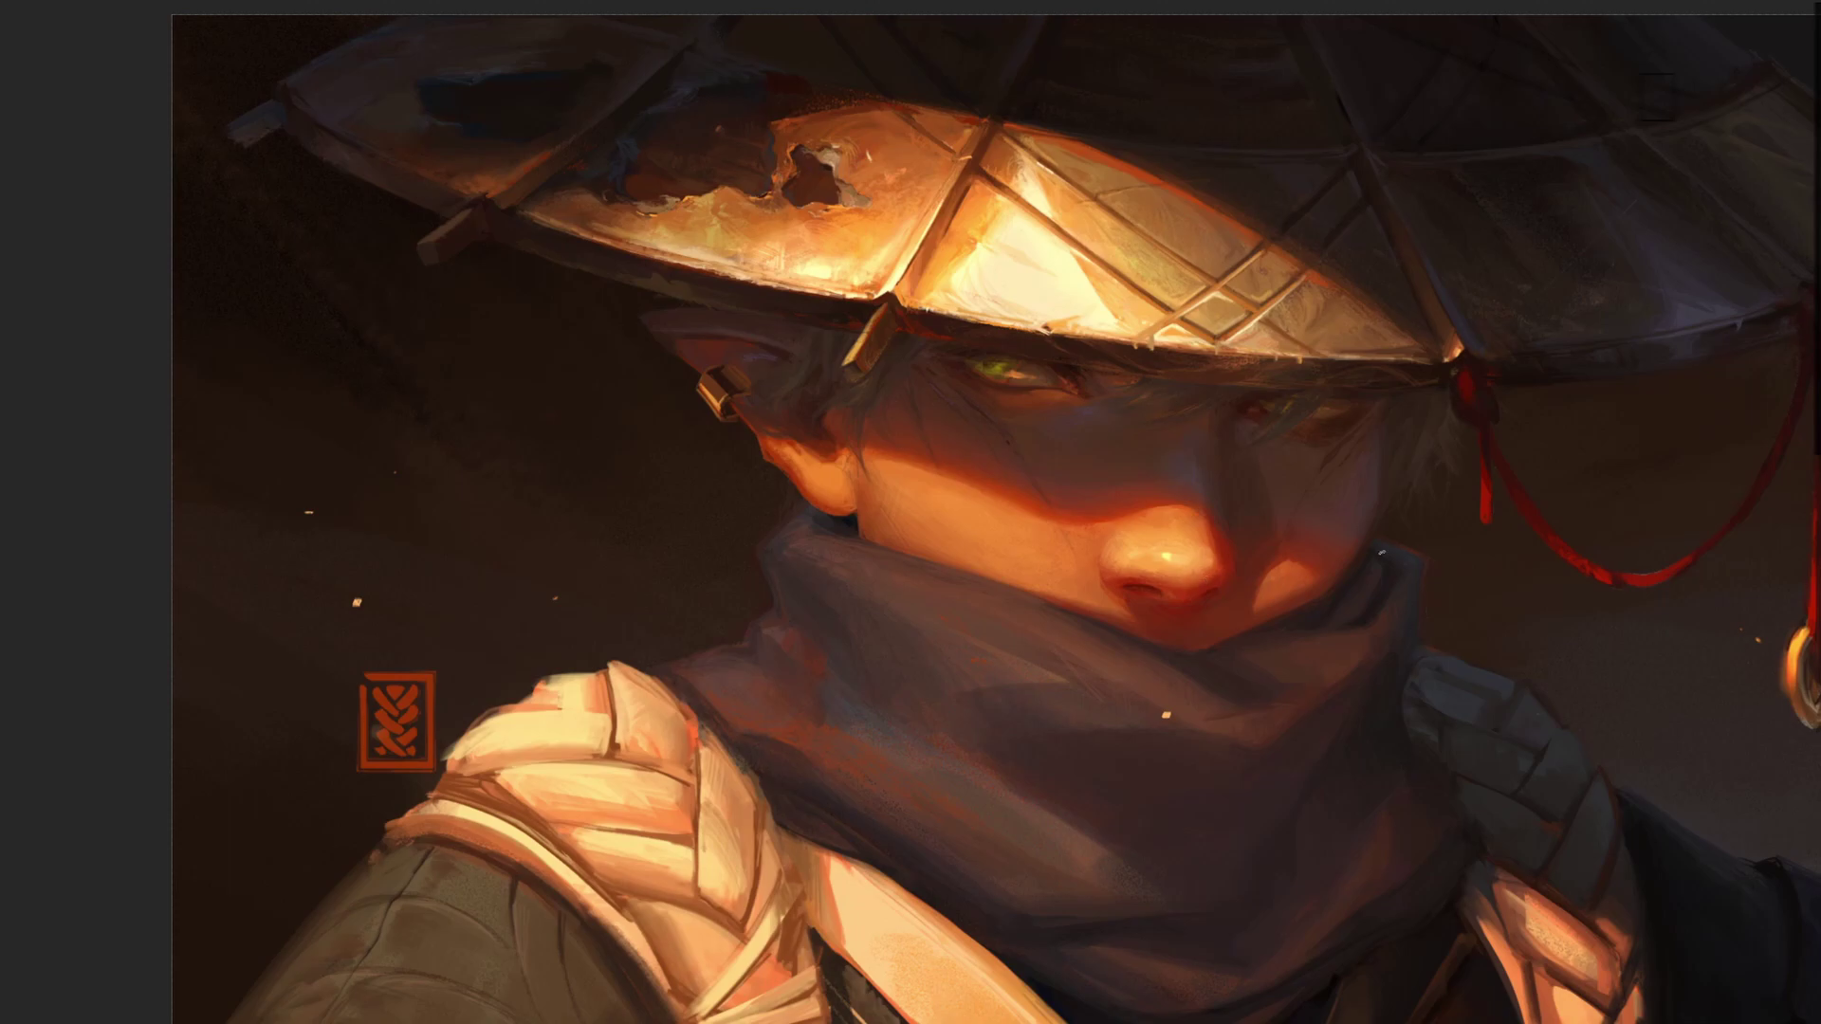
pyautogui.click(1138, 386)
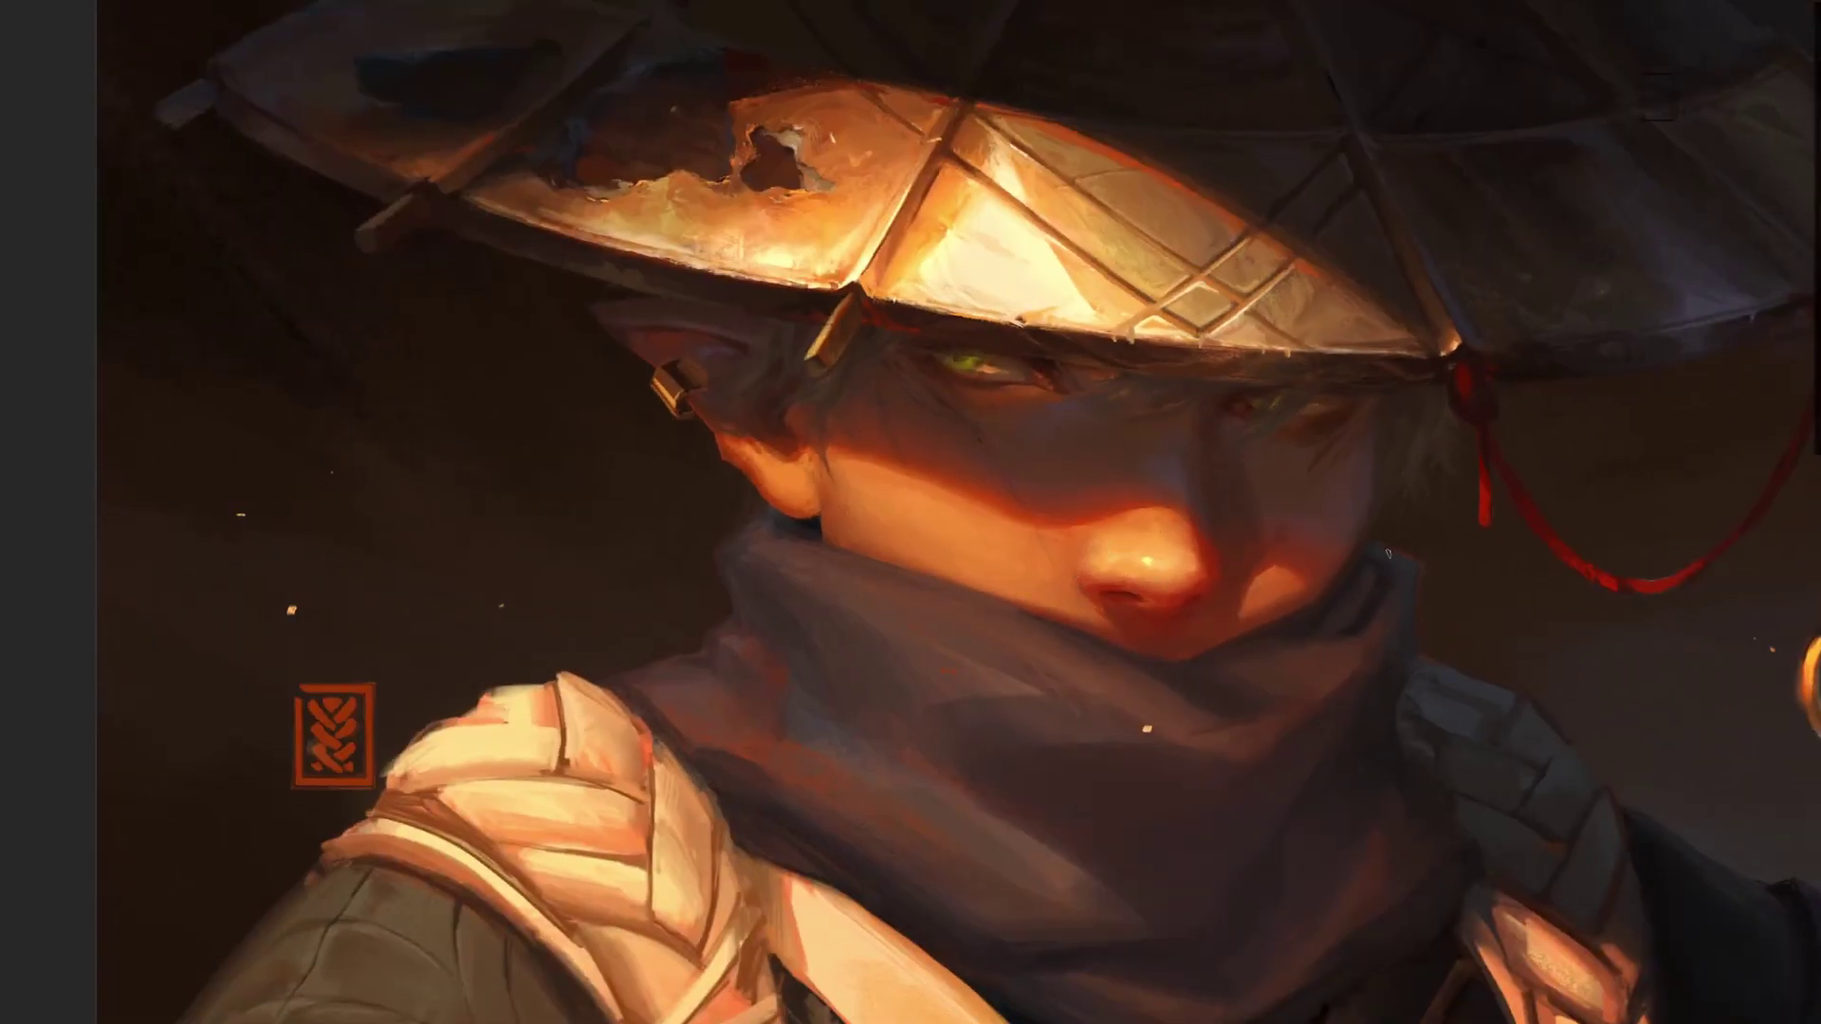
pyautogui.click(1048, 370)
pyautogui.press('Tab')
pyautogui.press('Tab')
pyautogui.press('Tab')
pyautogui.press('Tab')
pyautogui.press('Tab')
pyautogui.press('Tab')
pyautogui.moveTo(1427, 605); pyautogui.dragTo(1469, 682)
pyautogui.keyDown('alt'); pyautogui.click(1039, 461); pyautogui.keyUp('alt')
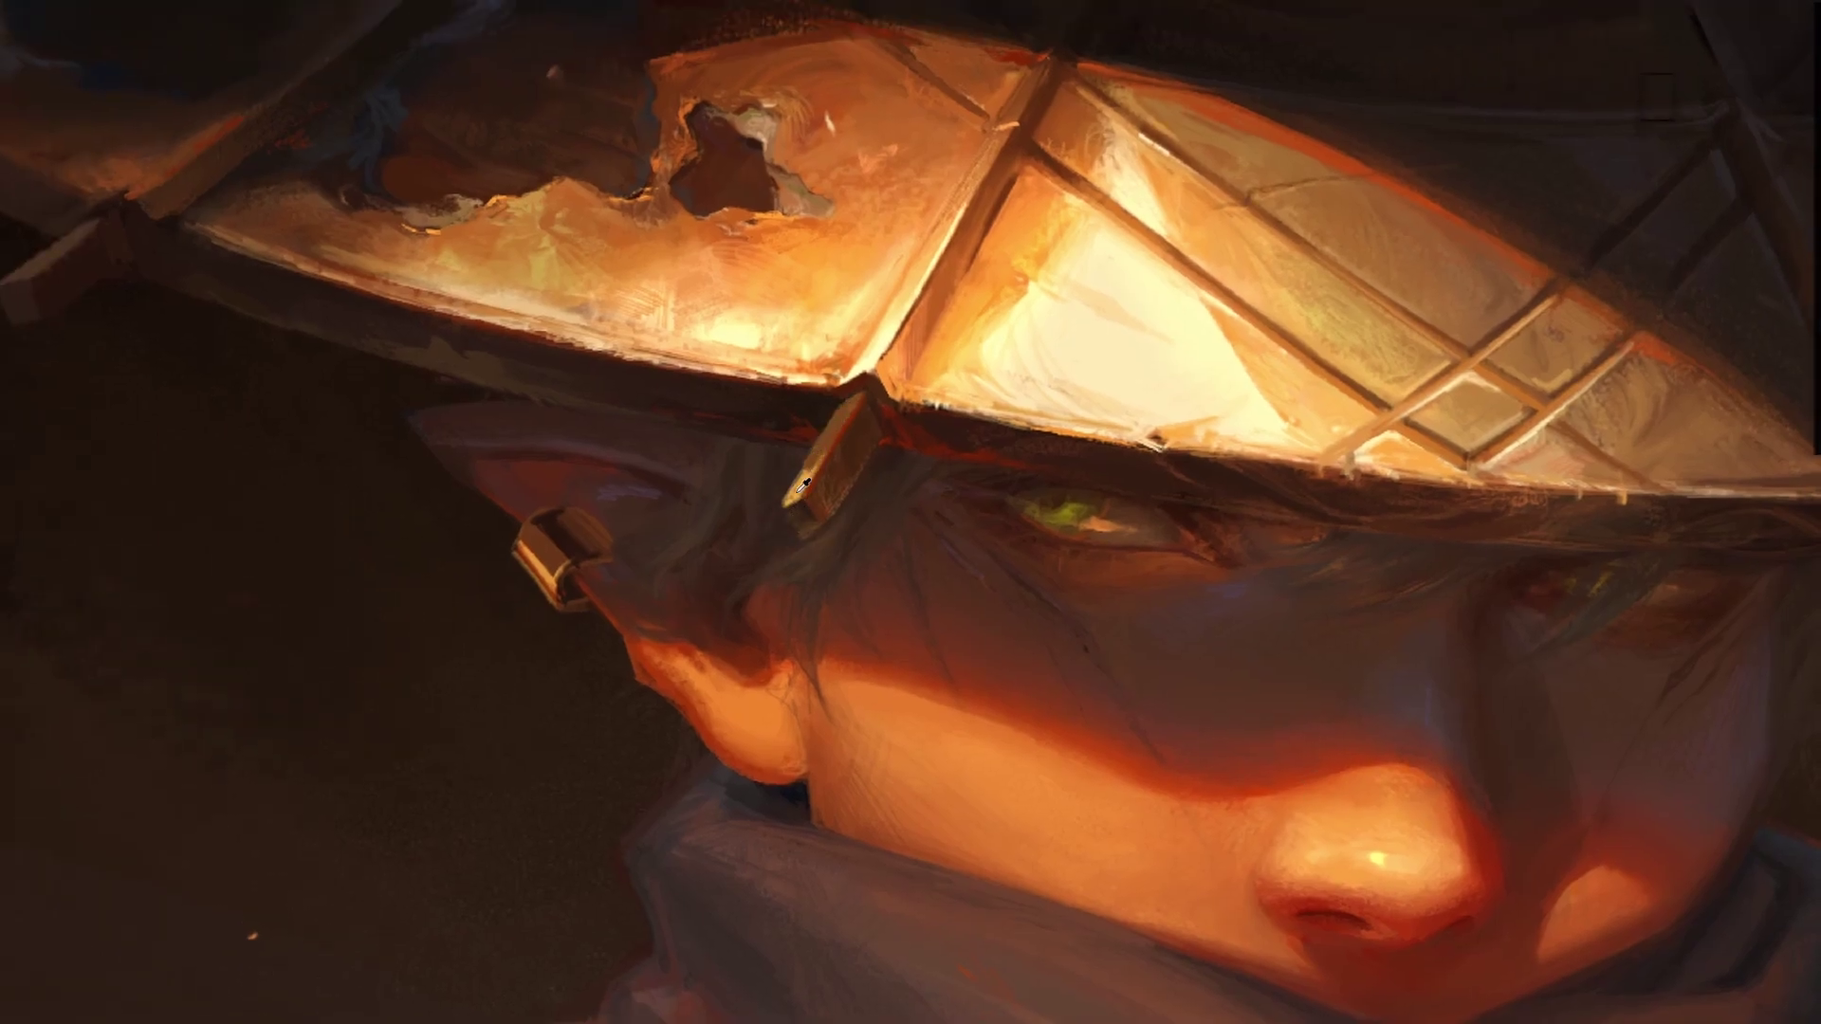
# - Paint a small silver bead on the red cord's knot below the brim
pyautogui.keyDown('alt'); pyautogui.click(1000, 492); pyautogui.keyUp('alt')
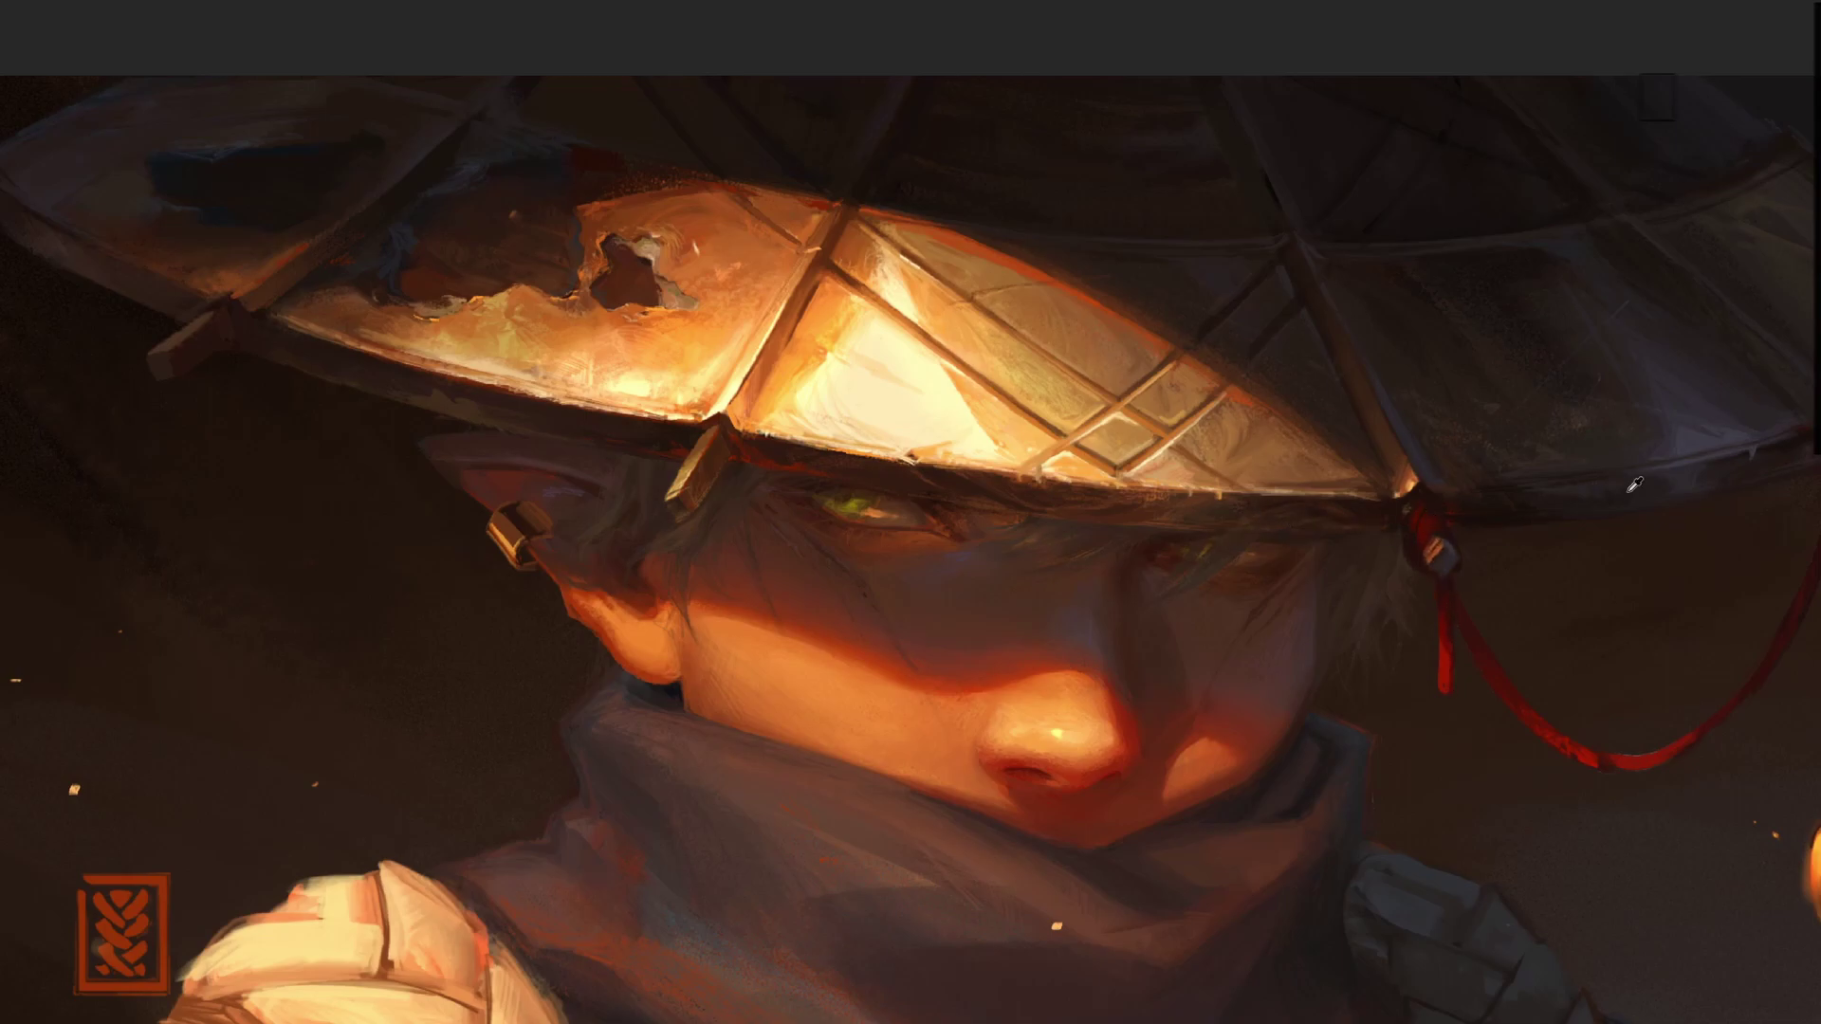
pyautogui.hotkey('ctrl', '-')
pyautogui.hotkey('ctrl', '-')
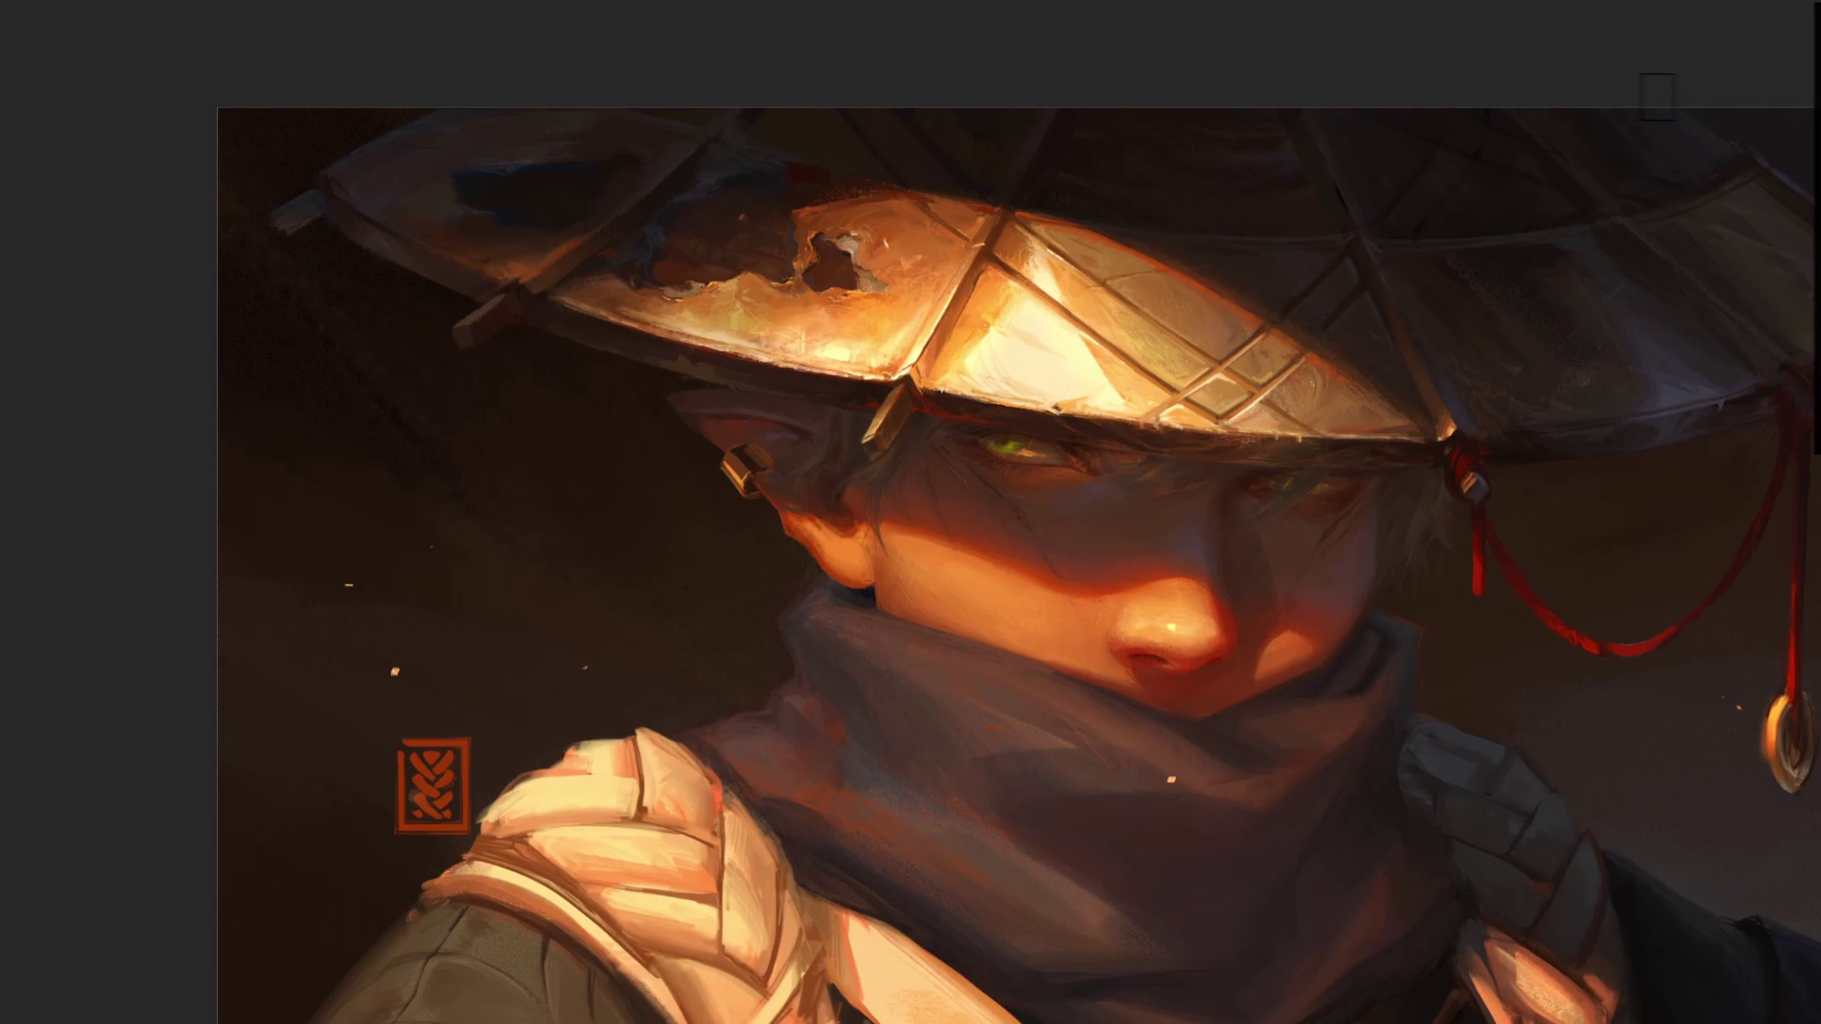
# - Repaint the reddish patch and the rib above the hat's torn hole with dark brown tones
pyautogui.click(847, 190)
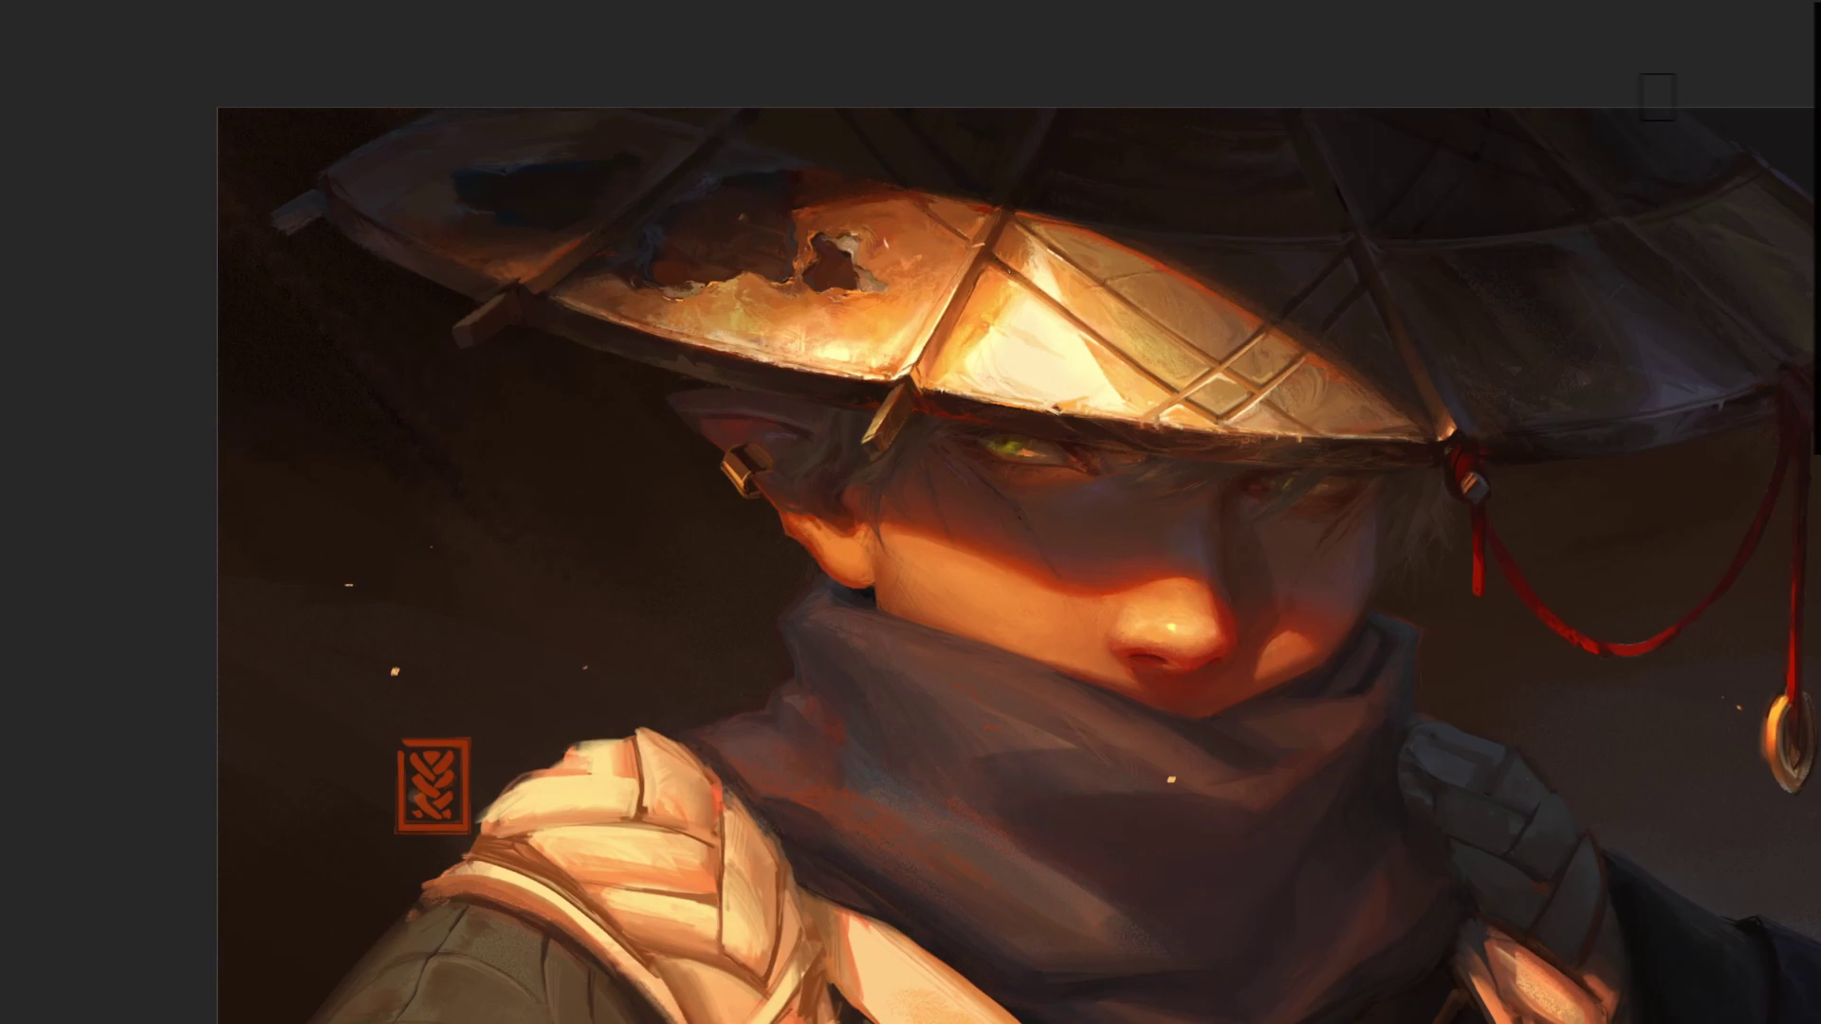
pyautogui.hotkey('ctrl', '-')
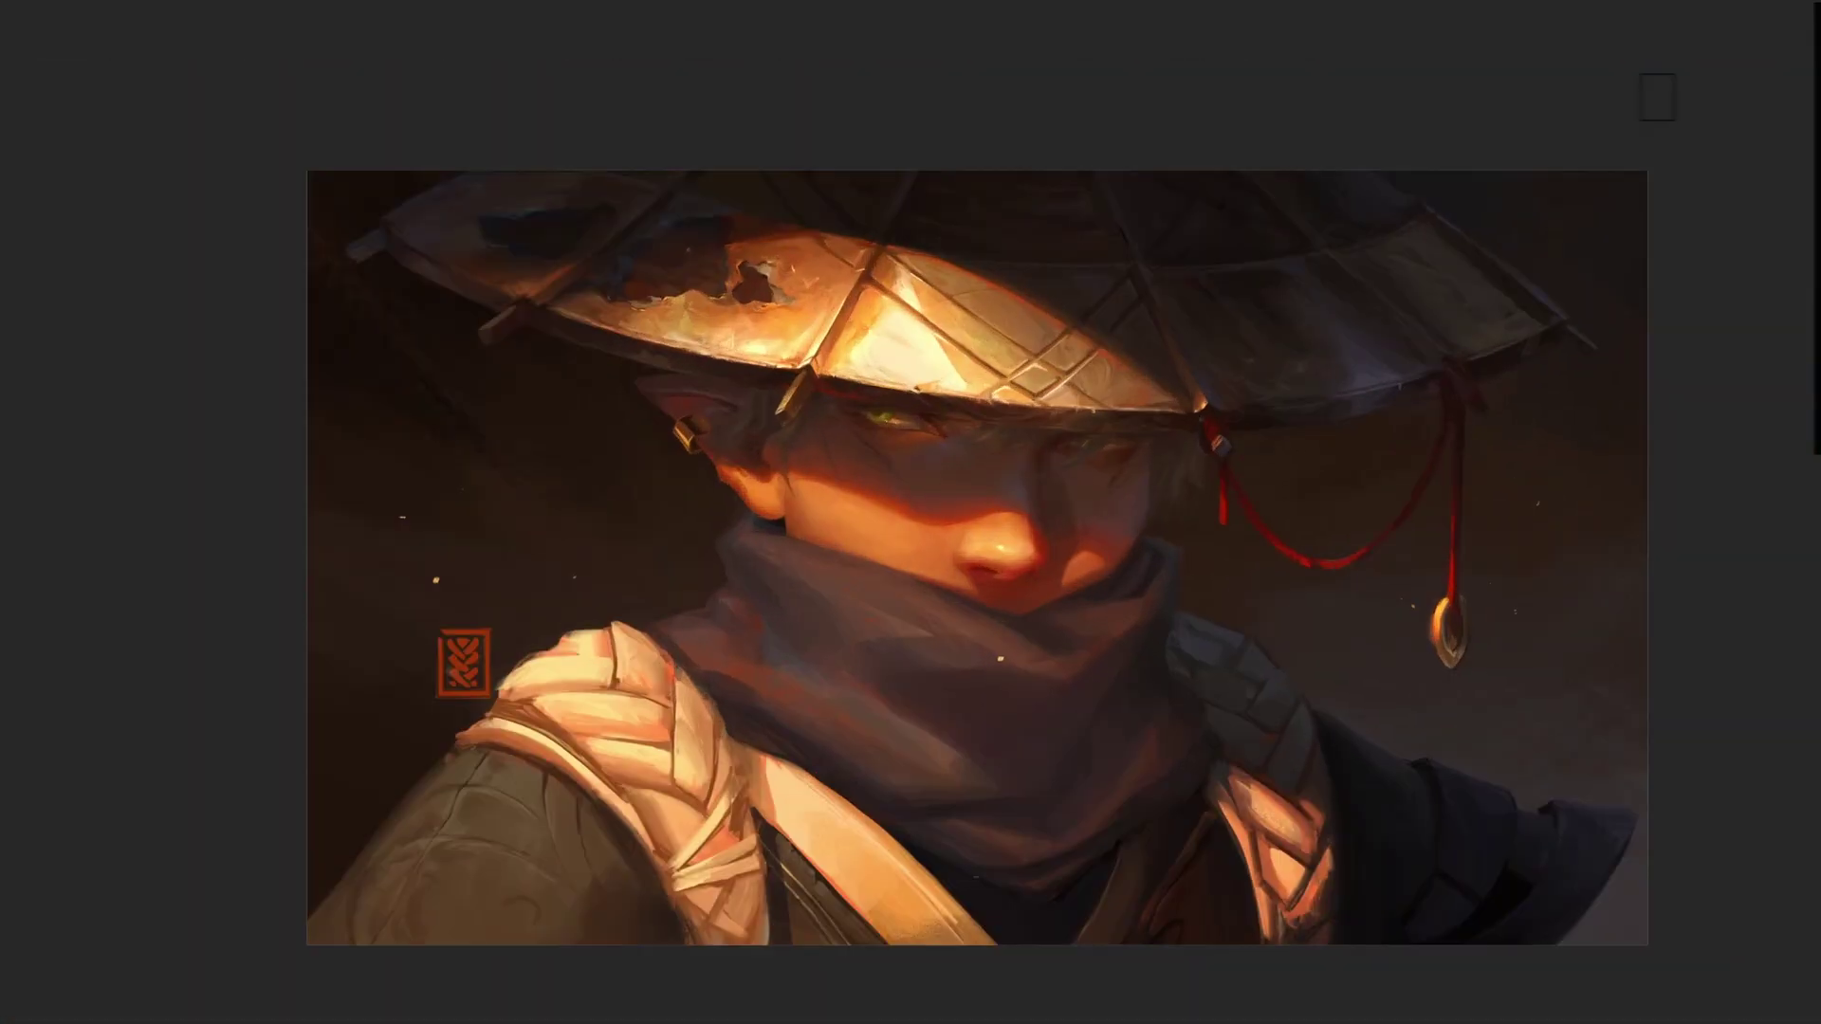
pyautogui.hotkey('ctrl', '+')
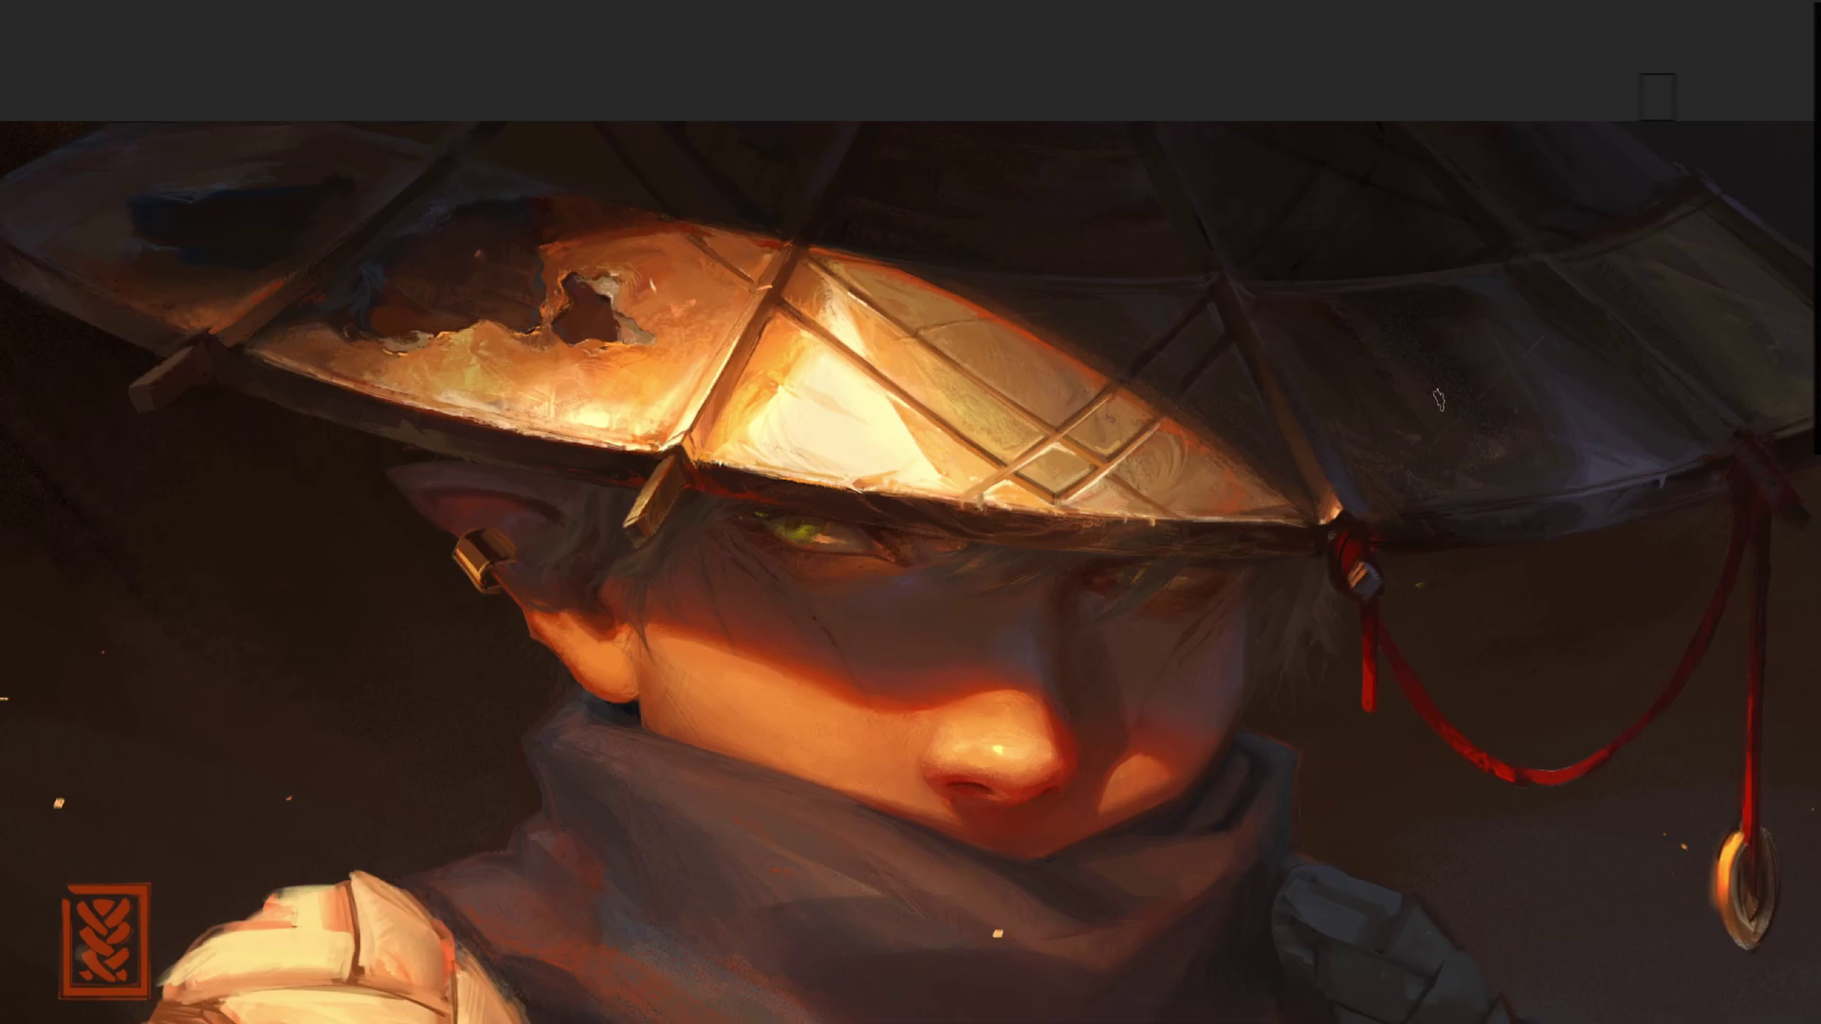
# - Show the ring layer behind the figure and darken the background around the hat and hanging cords with a large textured brush
pyautogui.hscroll(3, 1278, 282)
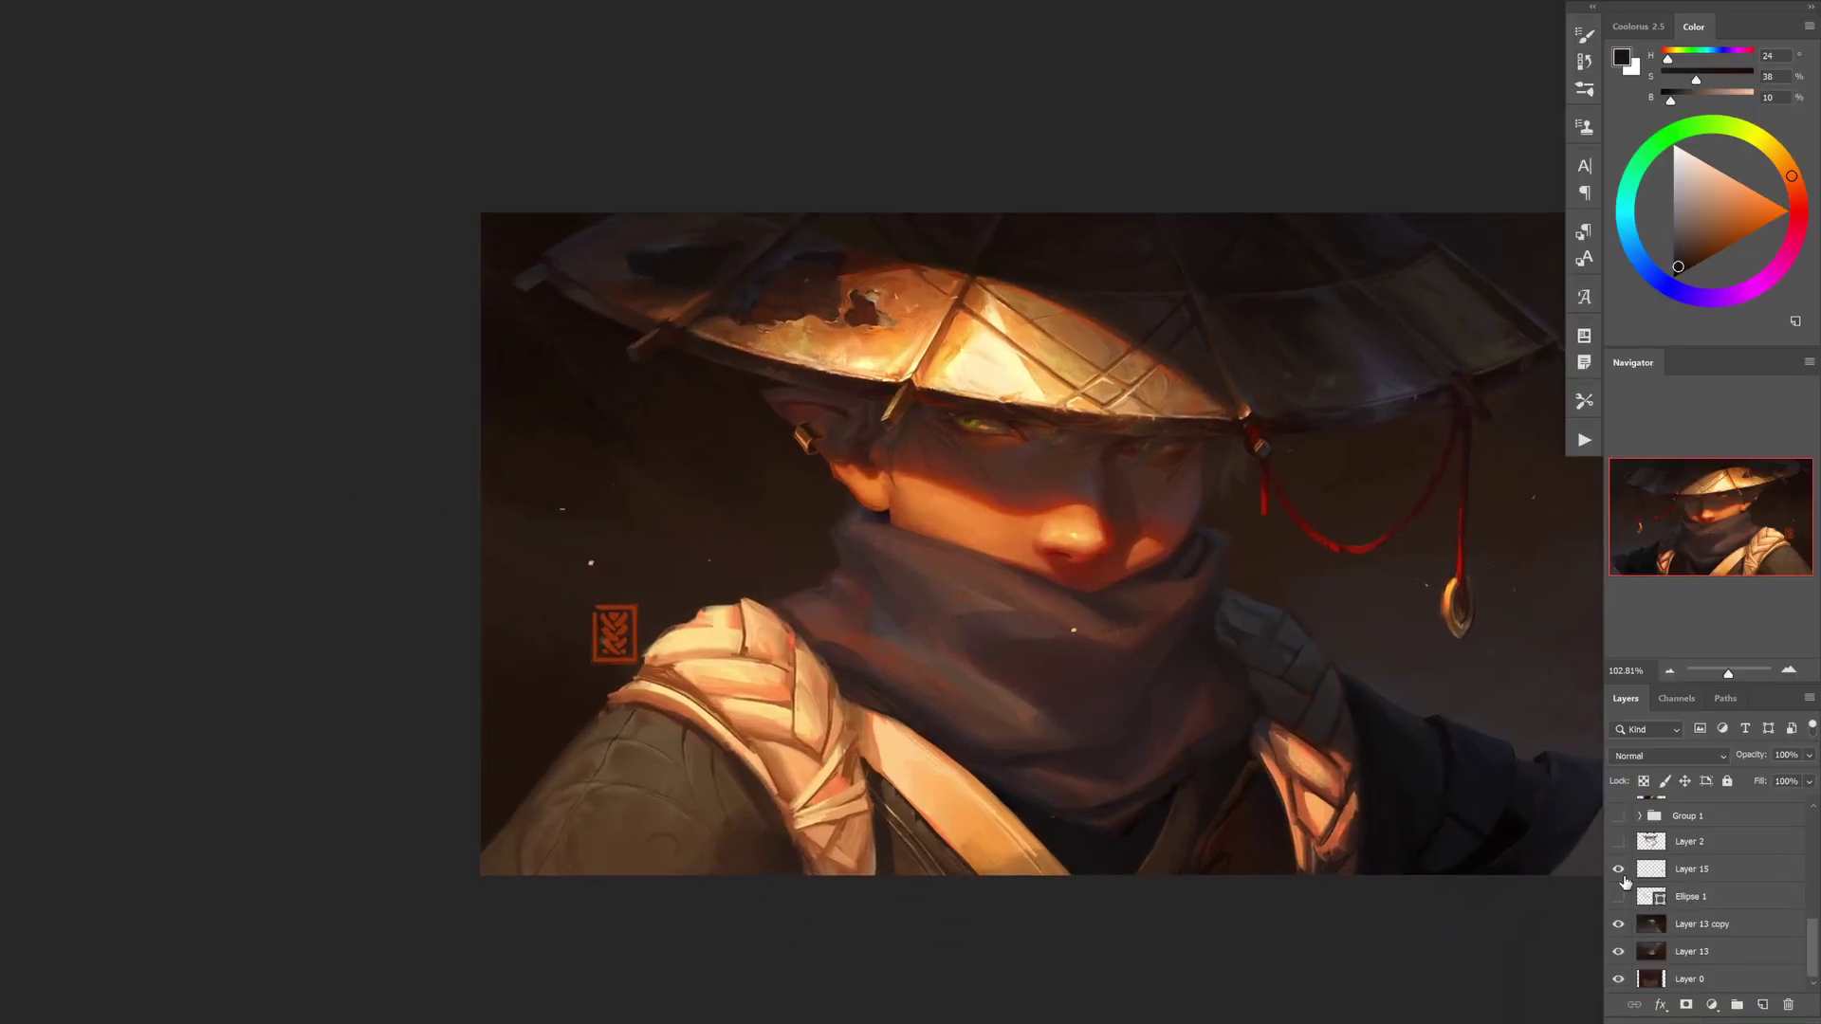
pyautogui.press('Tab')
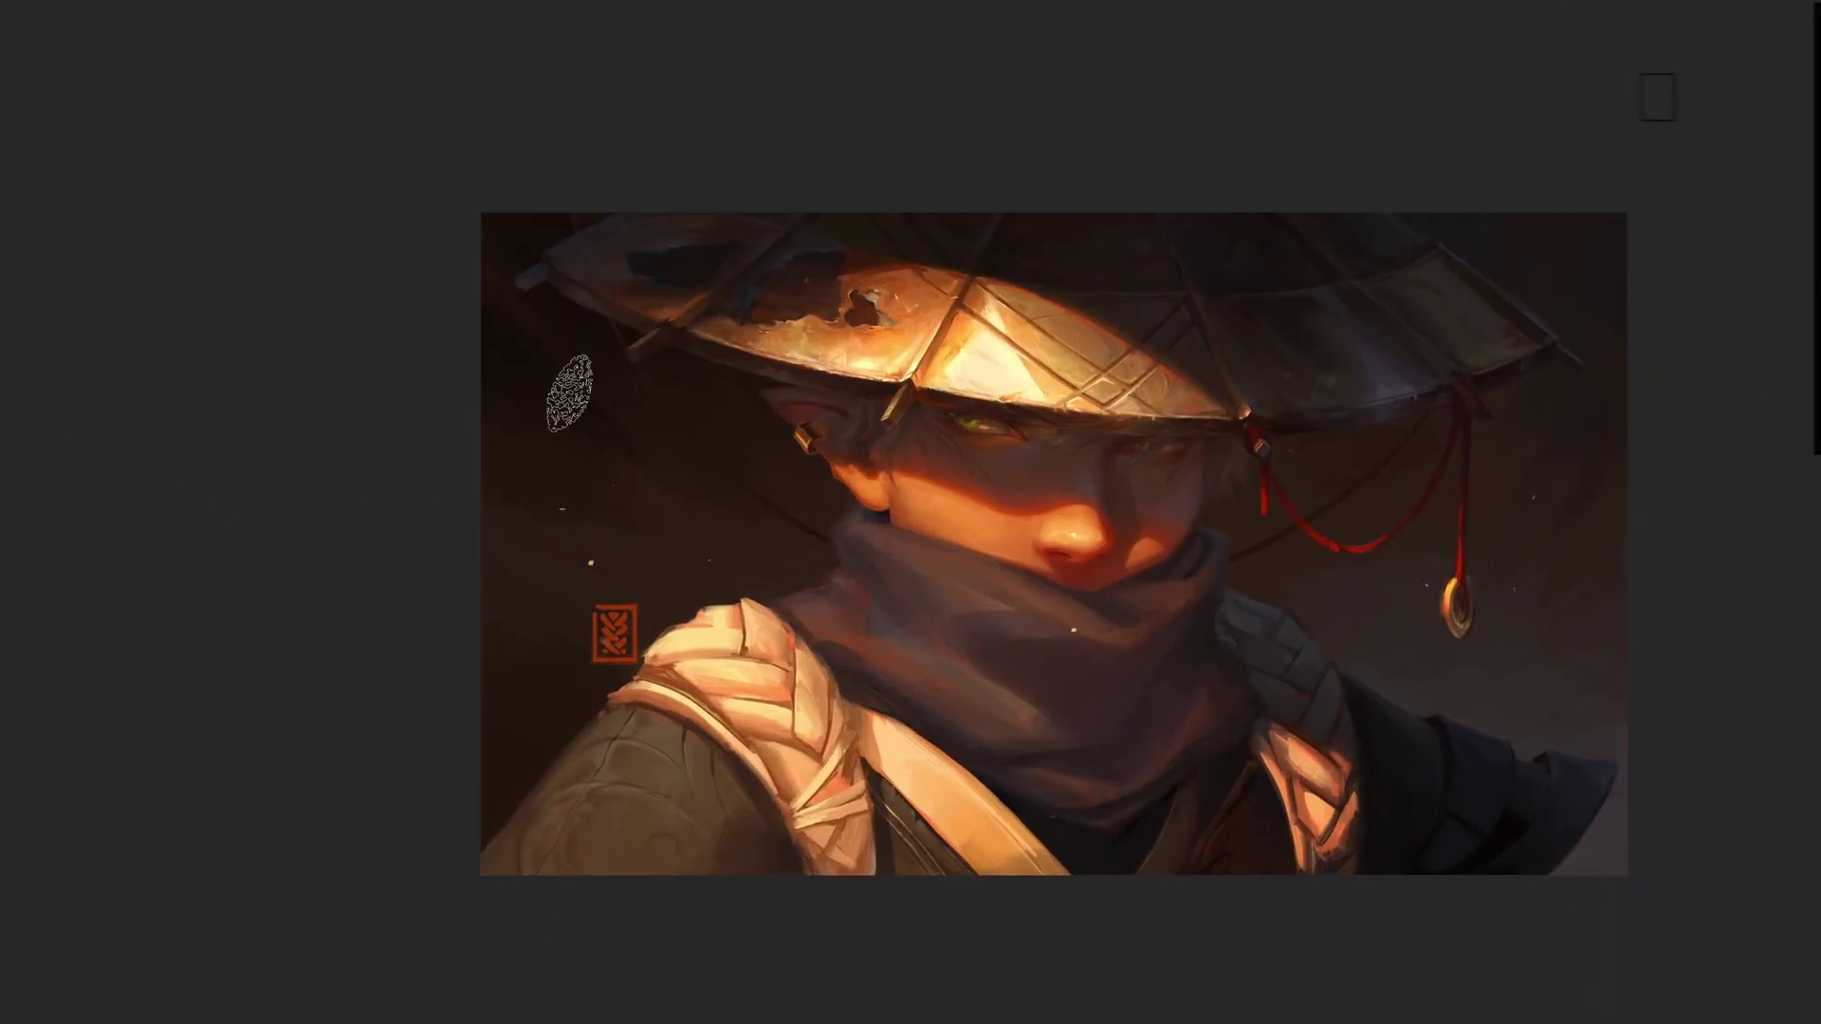
pyautogui.click(1536, 375)
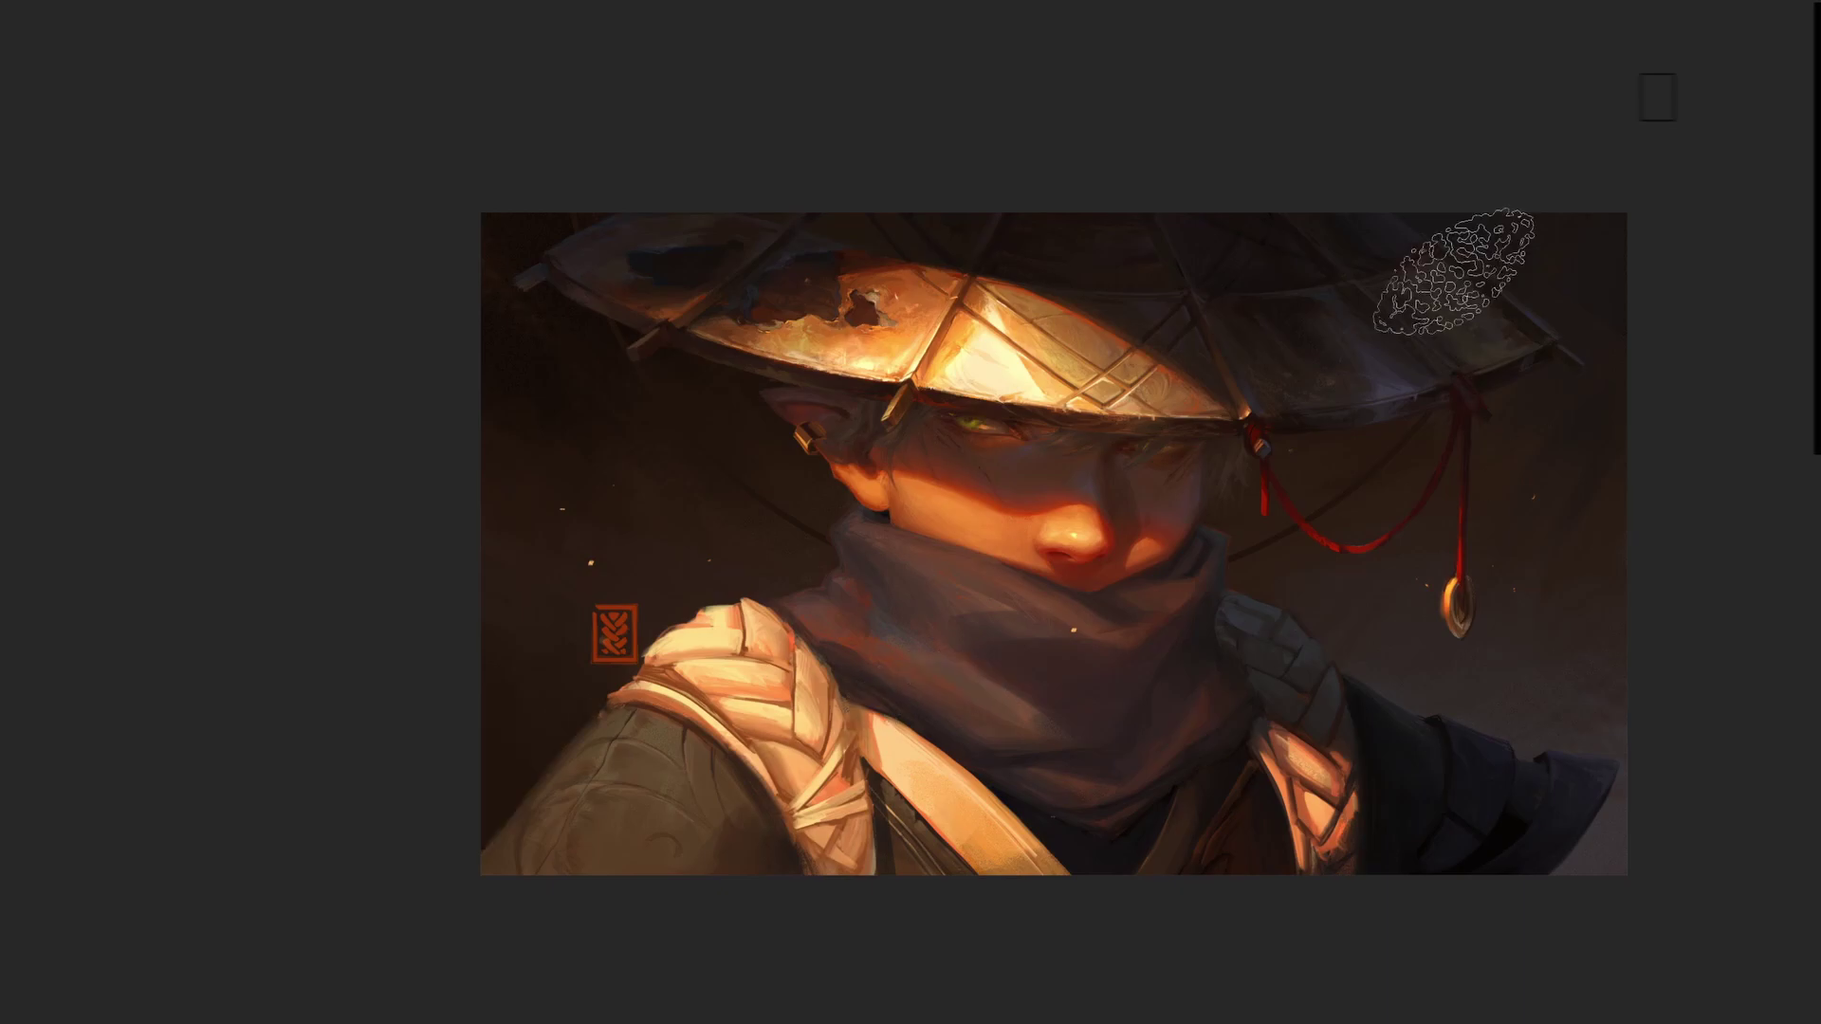
pyautogui.press('[')
pyautogui.press('[')
pyautogui.press('[')
pyautogui.press('[')
pyautogui.press('[')
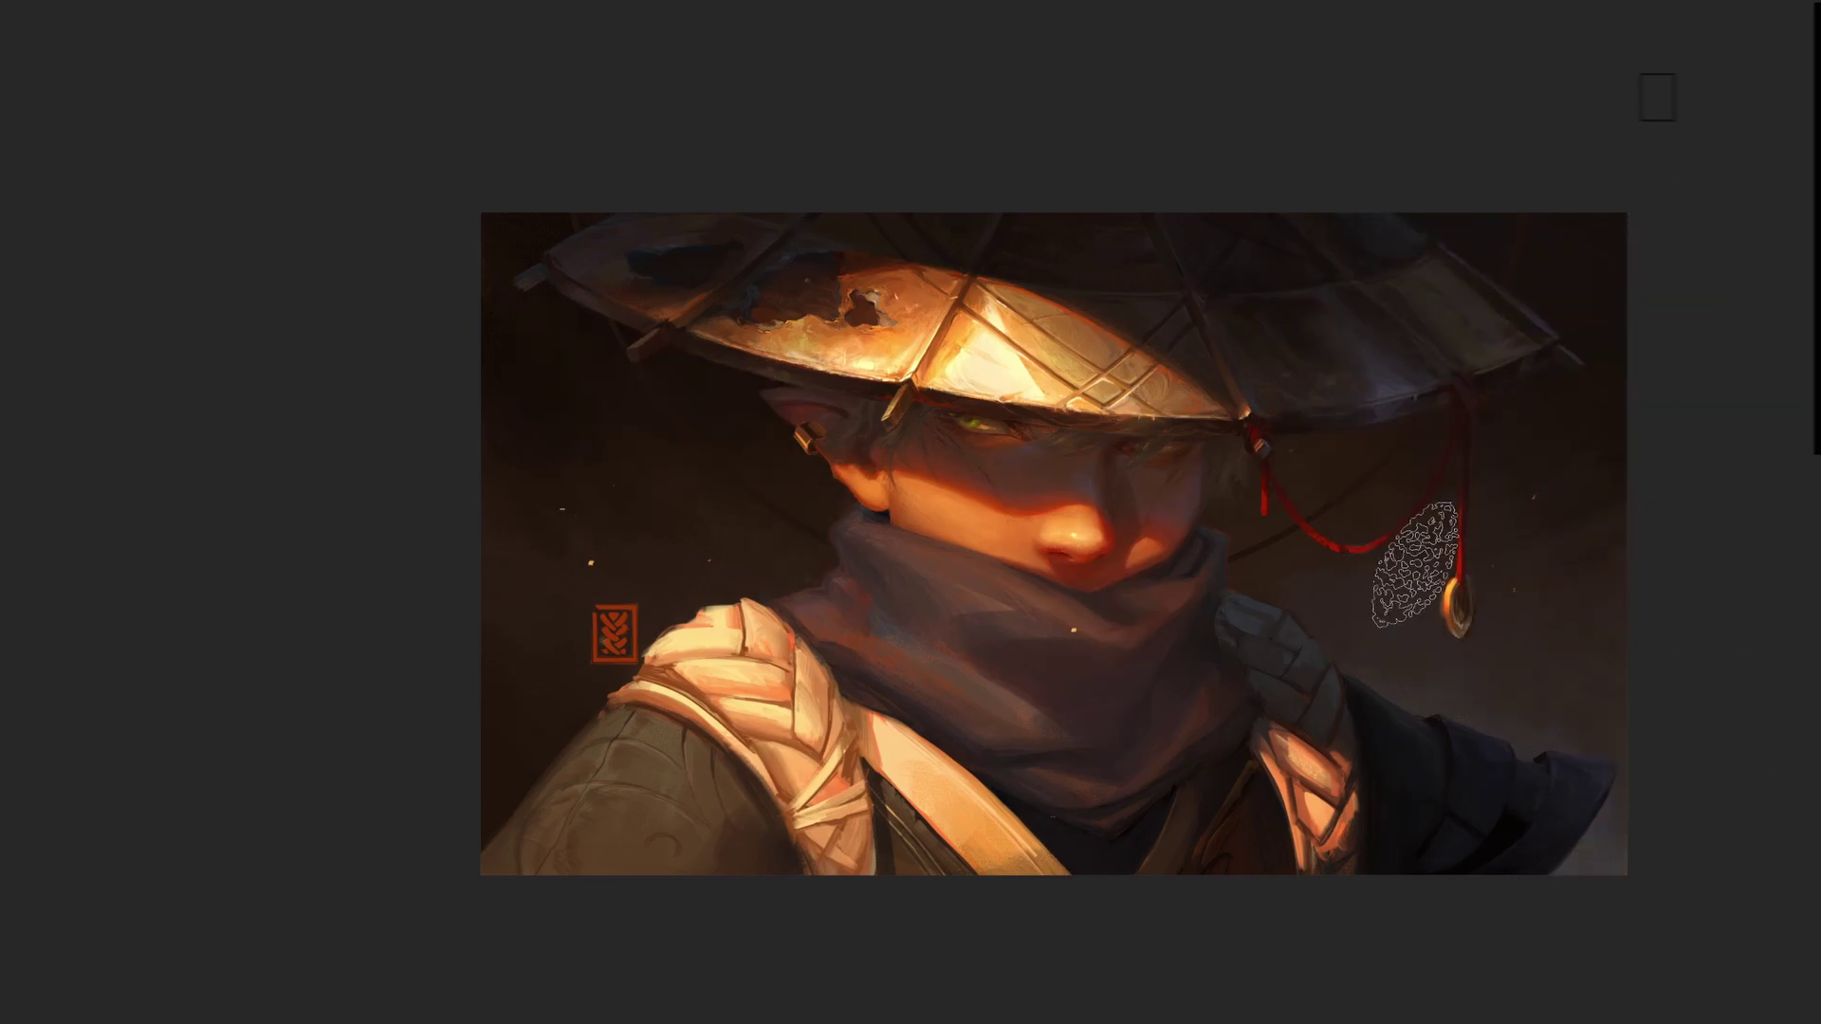
pyautogui.moveTo(1405, 544); pyautogui.dragTo(1320, 527)
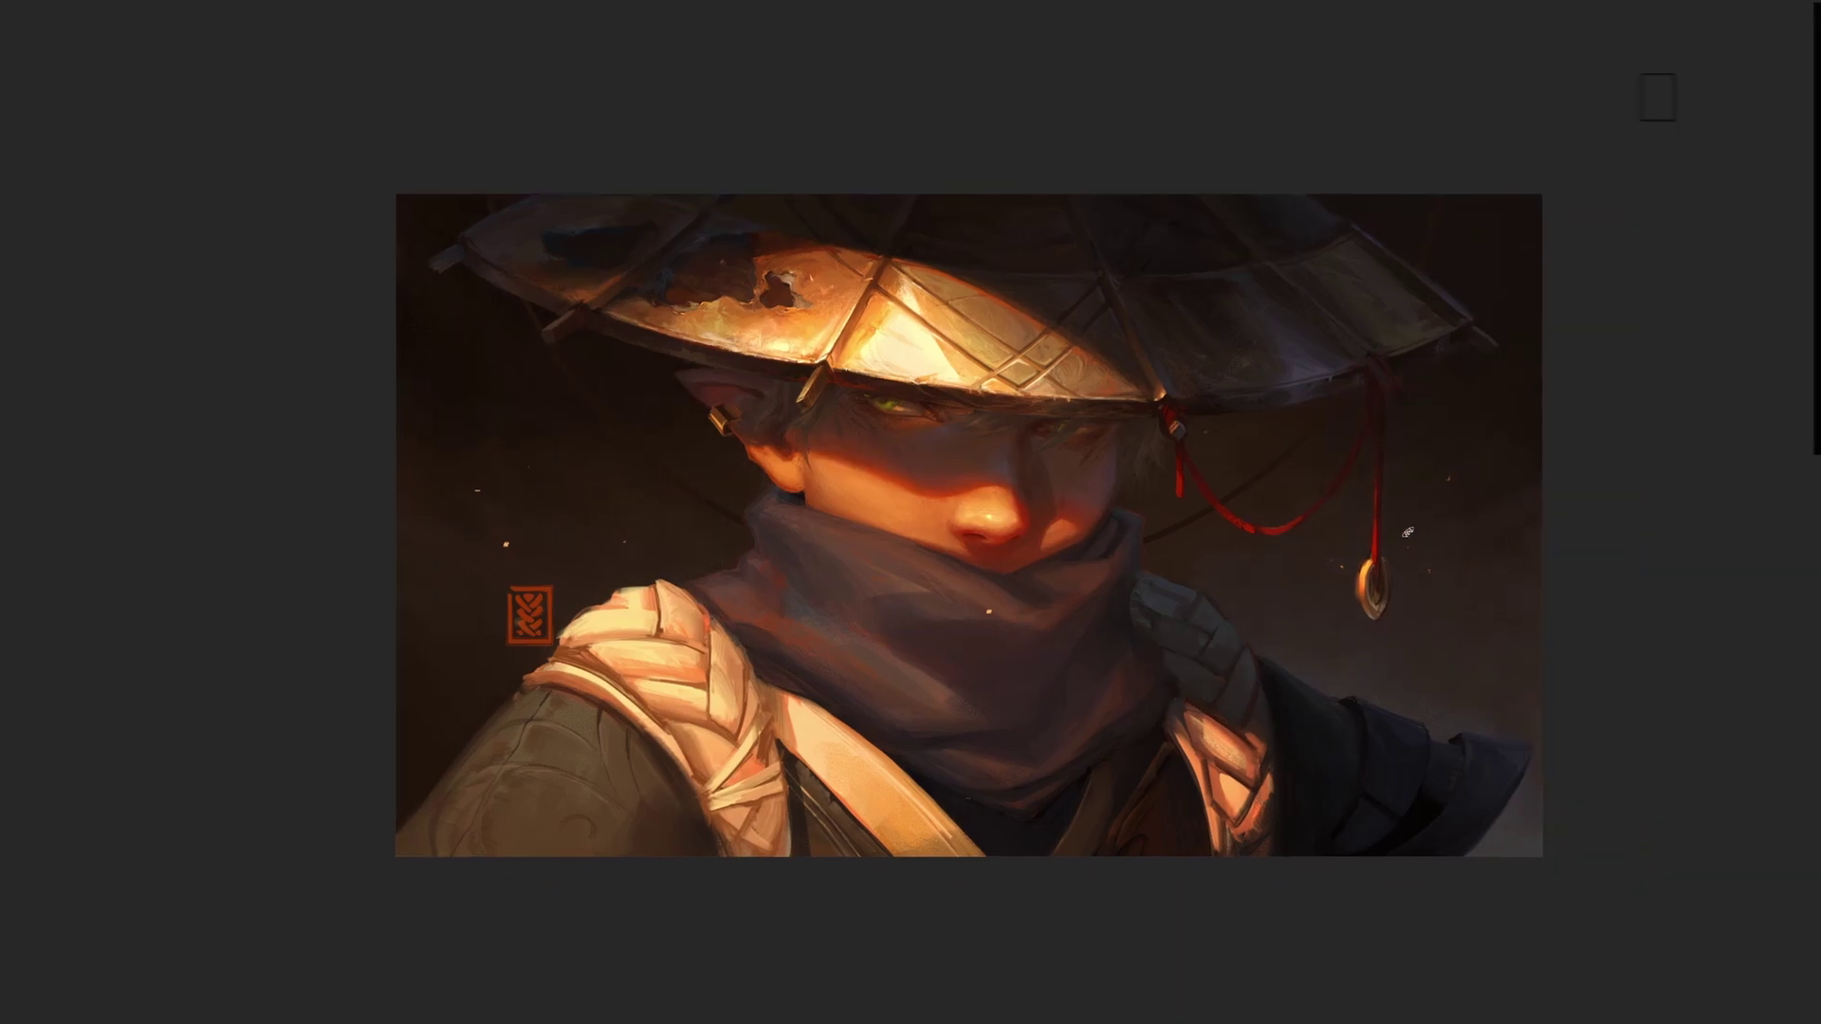
# - Transform the ring behind the figure into a wider orange arc that sweeps down behind both shoulders
pyautogui.hotkey('ctrl', 't')
pyautogui.moveTo(1076, 664); pyautogui.dragTo(1106, 592)
pyautogui.press('Return')
# - Repaint the brightly lit braid and its crossed wrapping on the olive-sleeved shoulder with smooth cream and peach strokes
pyautogui.scroll(1, 747, 701)
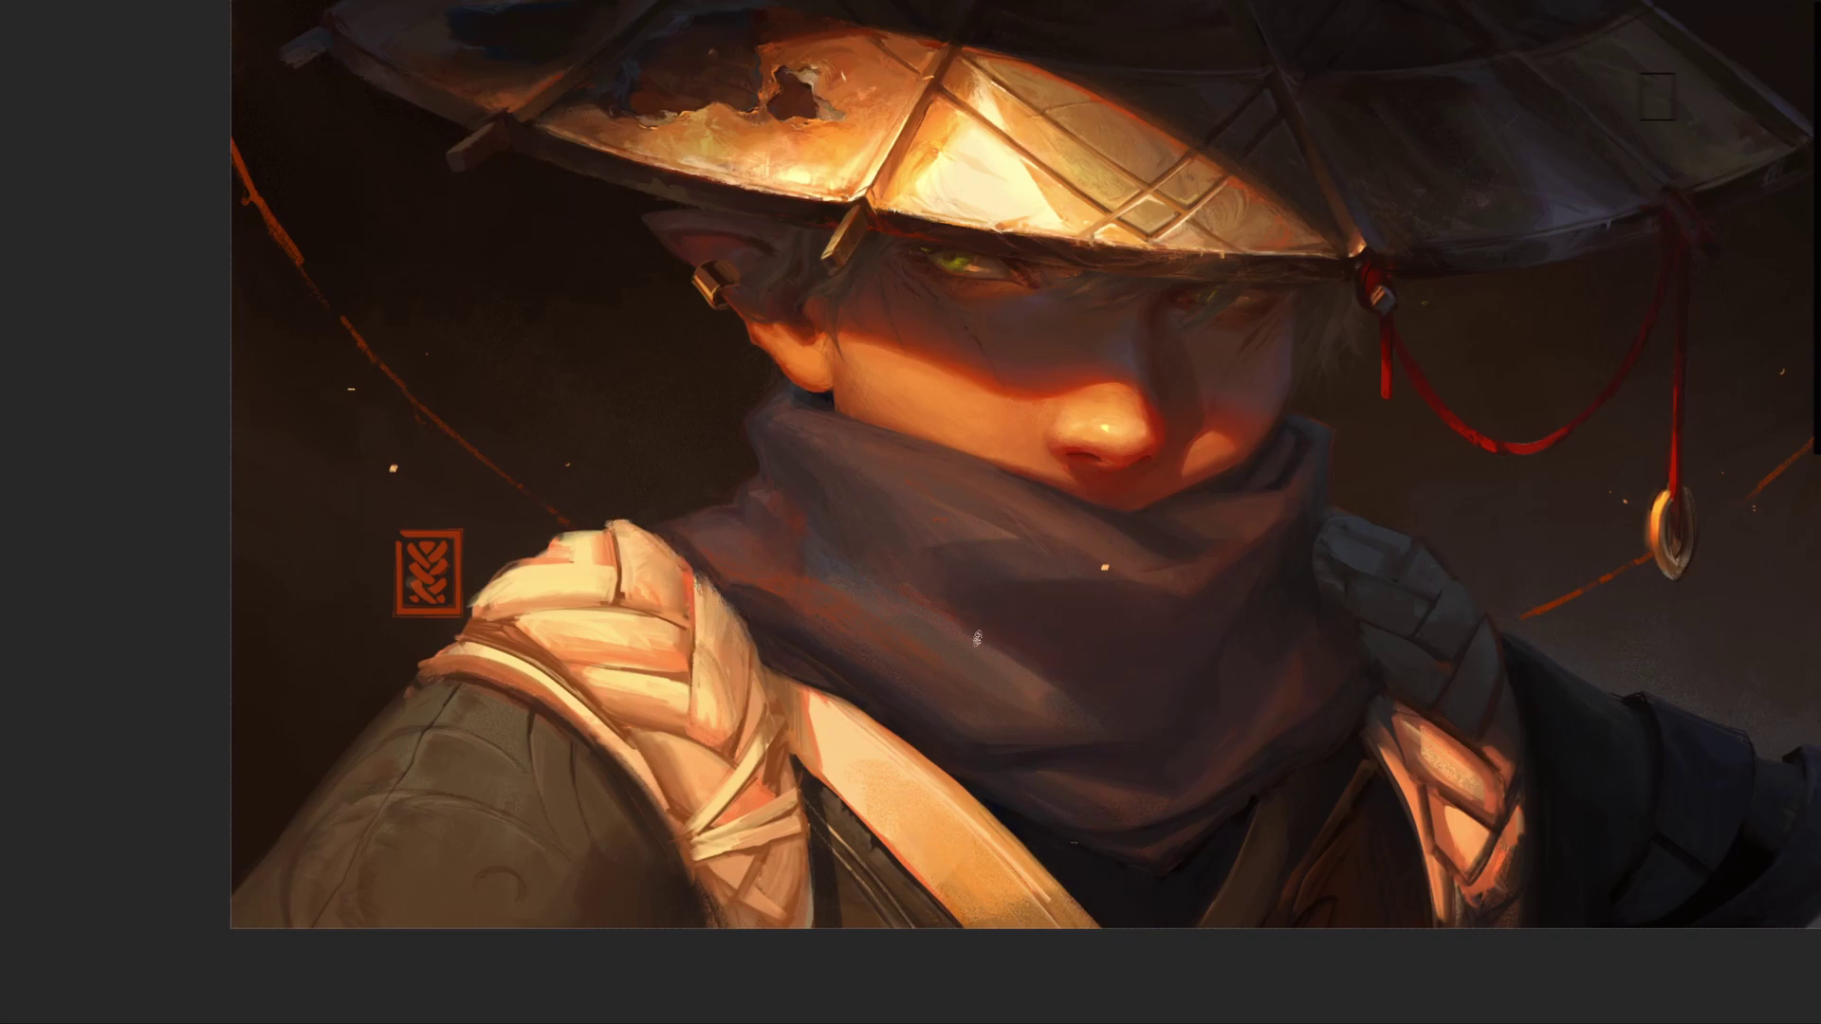
pyautogui.moveTo(764, 730)
pyautogui.mouseDown()
pyautogui.moveTo(721, 806)
pyautogui.moveTo(806, 814)
pyautogui.mouseUp()
pyautogui.moveTo(474, 616); pyautogui.dragTo(517, 574)
pyautogui.moveTo(697, 702)
pyautogui.mouseDown()
pyautogui.moveTo(726, 645)
pyautogui.moveTo(664, 631)
pyautogui.moveTo(643, 593)
pyautogui.moveTo(742, 649)
pyautogui.moveTo(765, 749)
pyautogui.mouseUp()
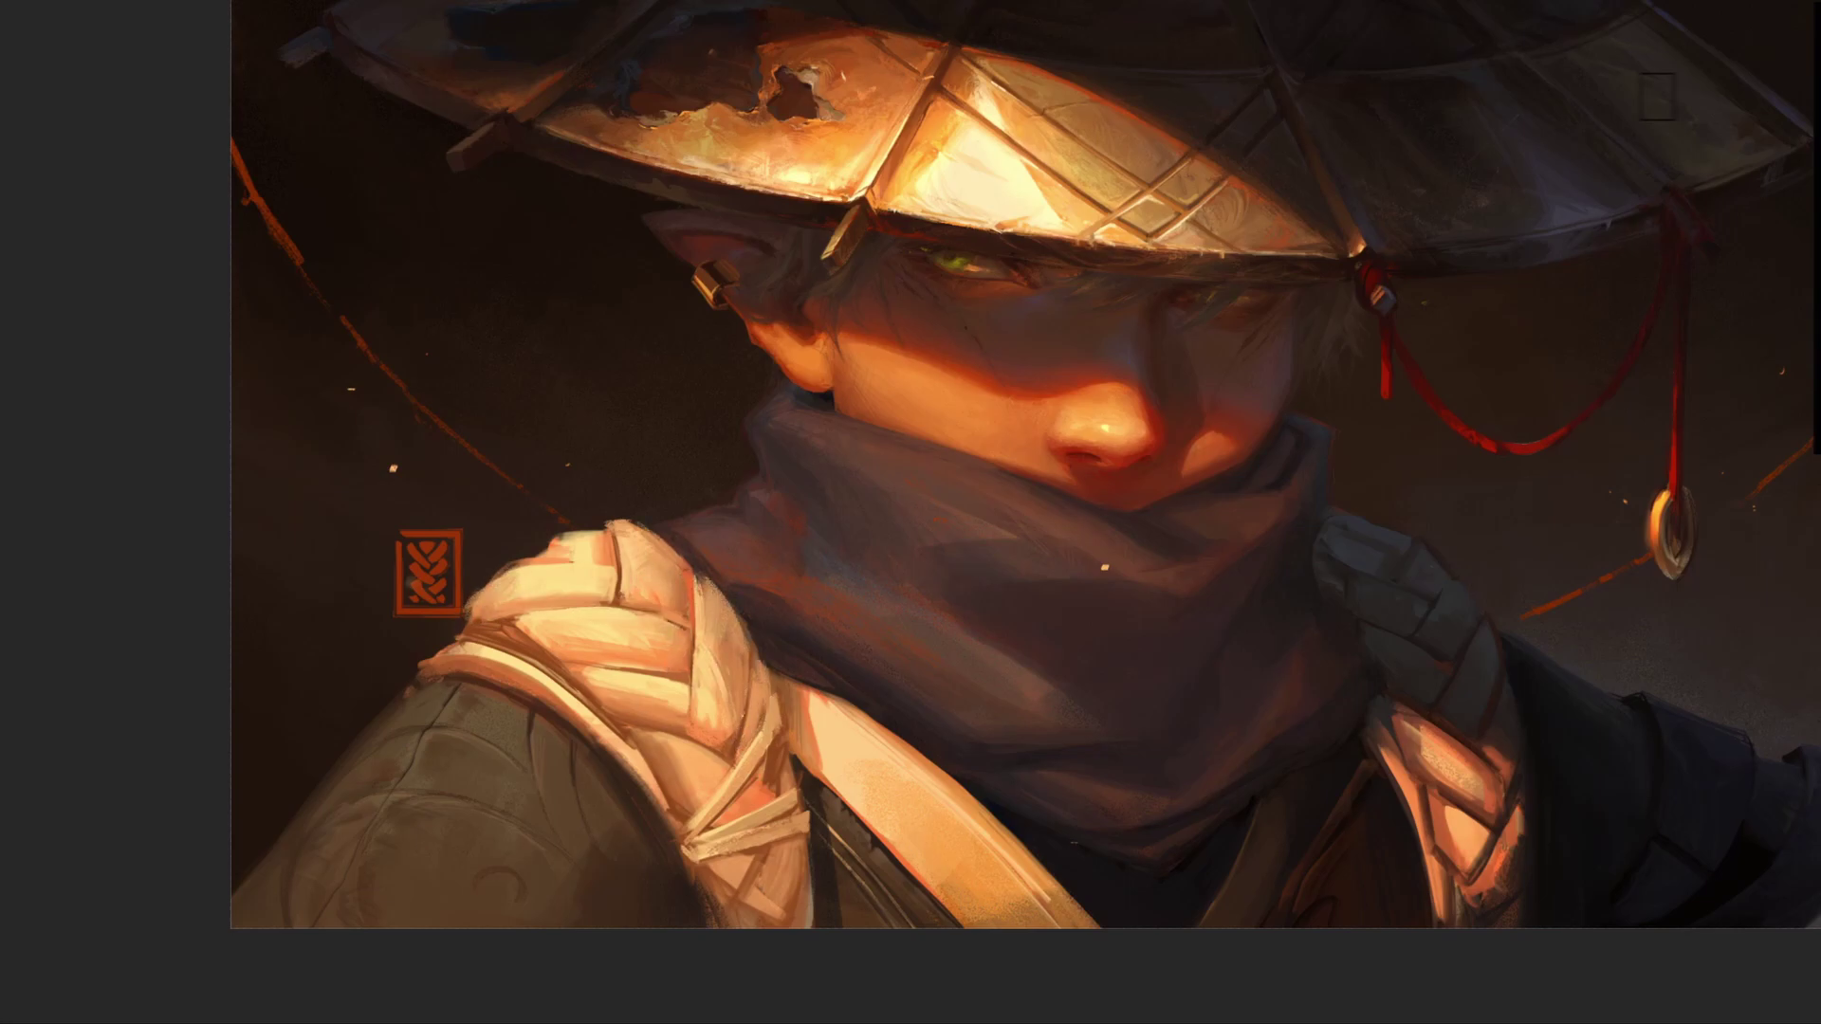
pyautogui.moveTo(654, 735); pyautogui.dragTo(683, 787)
pyautogui.moveTo(778, 712); pyautogui.dragTo(830, 664)
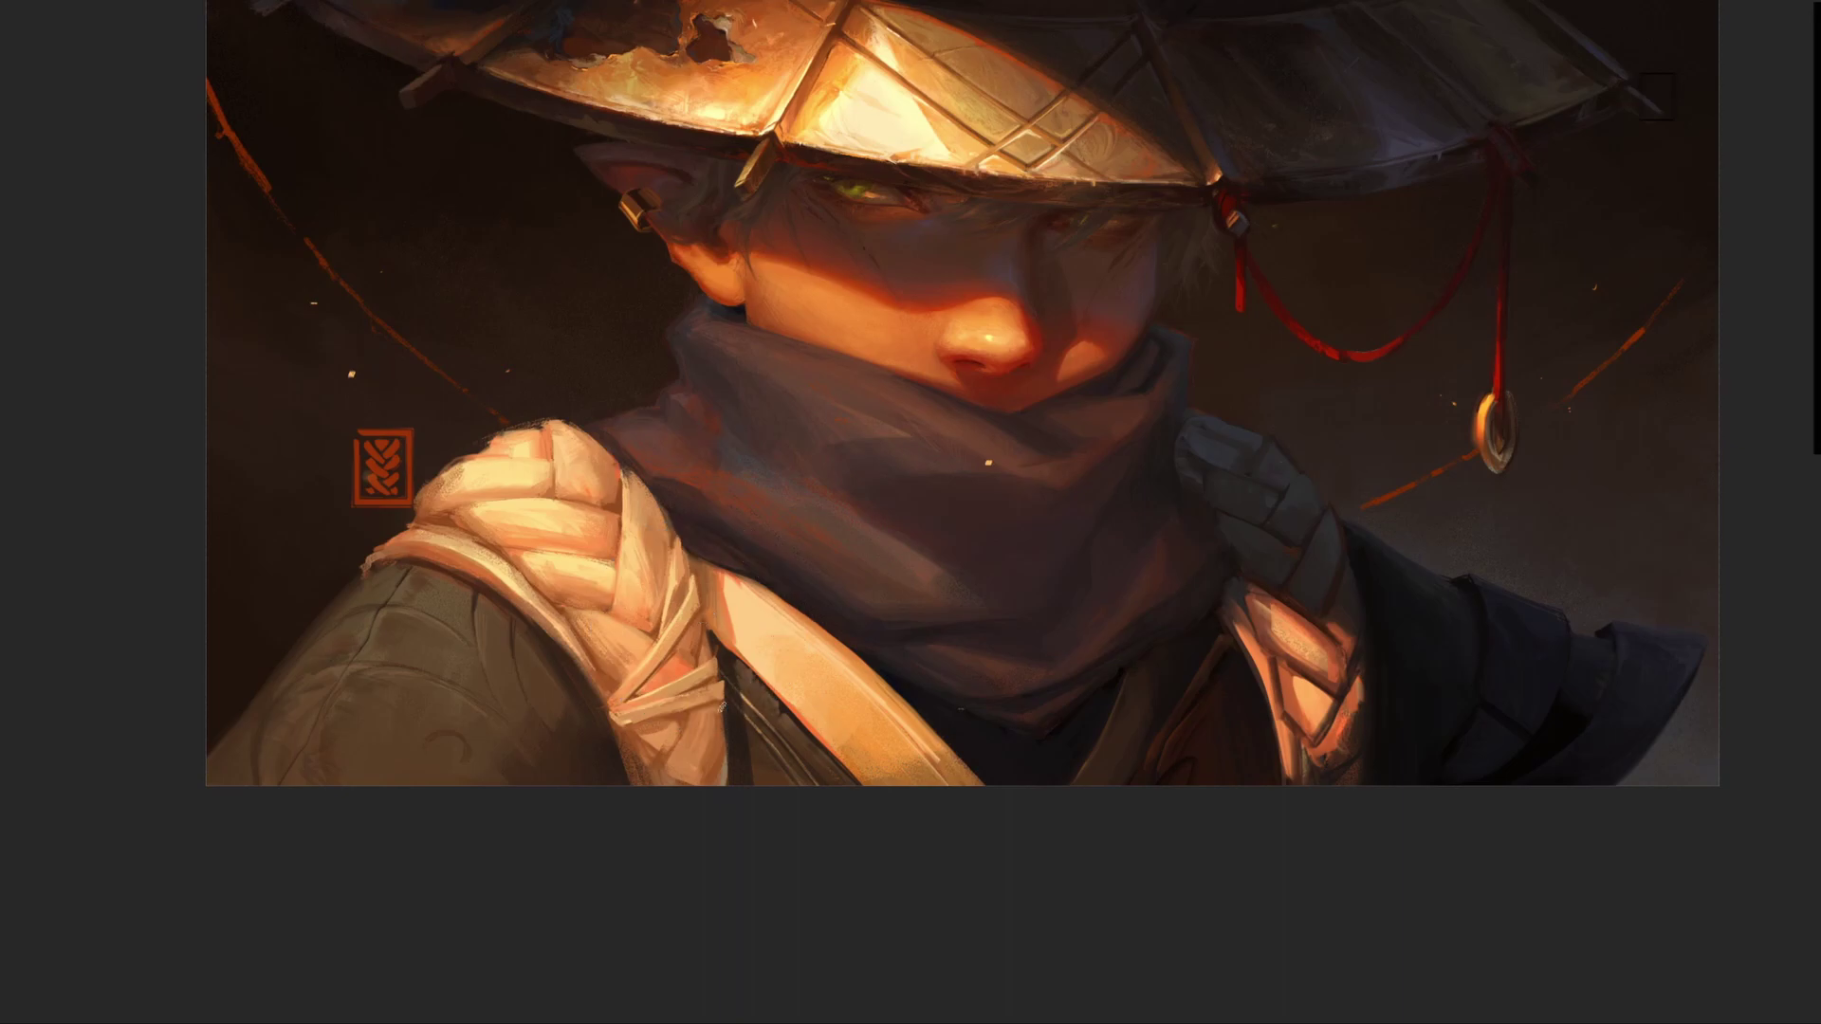
# - Refine the light chest strap and the lit braid beside the dark sleeve with sampled peach tones
pyautogui.click(799, 713)
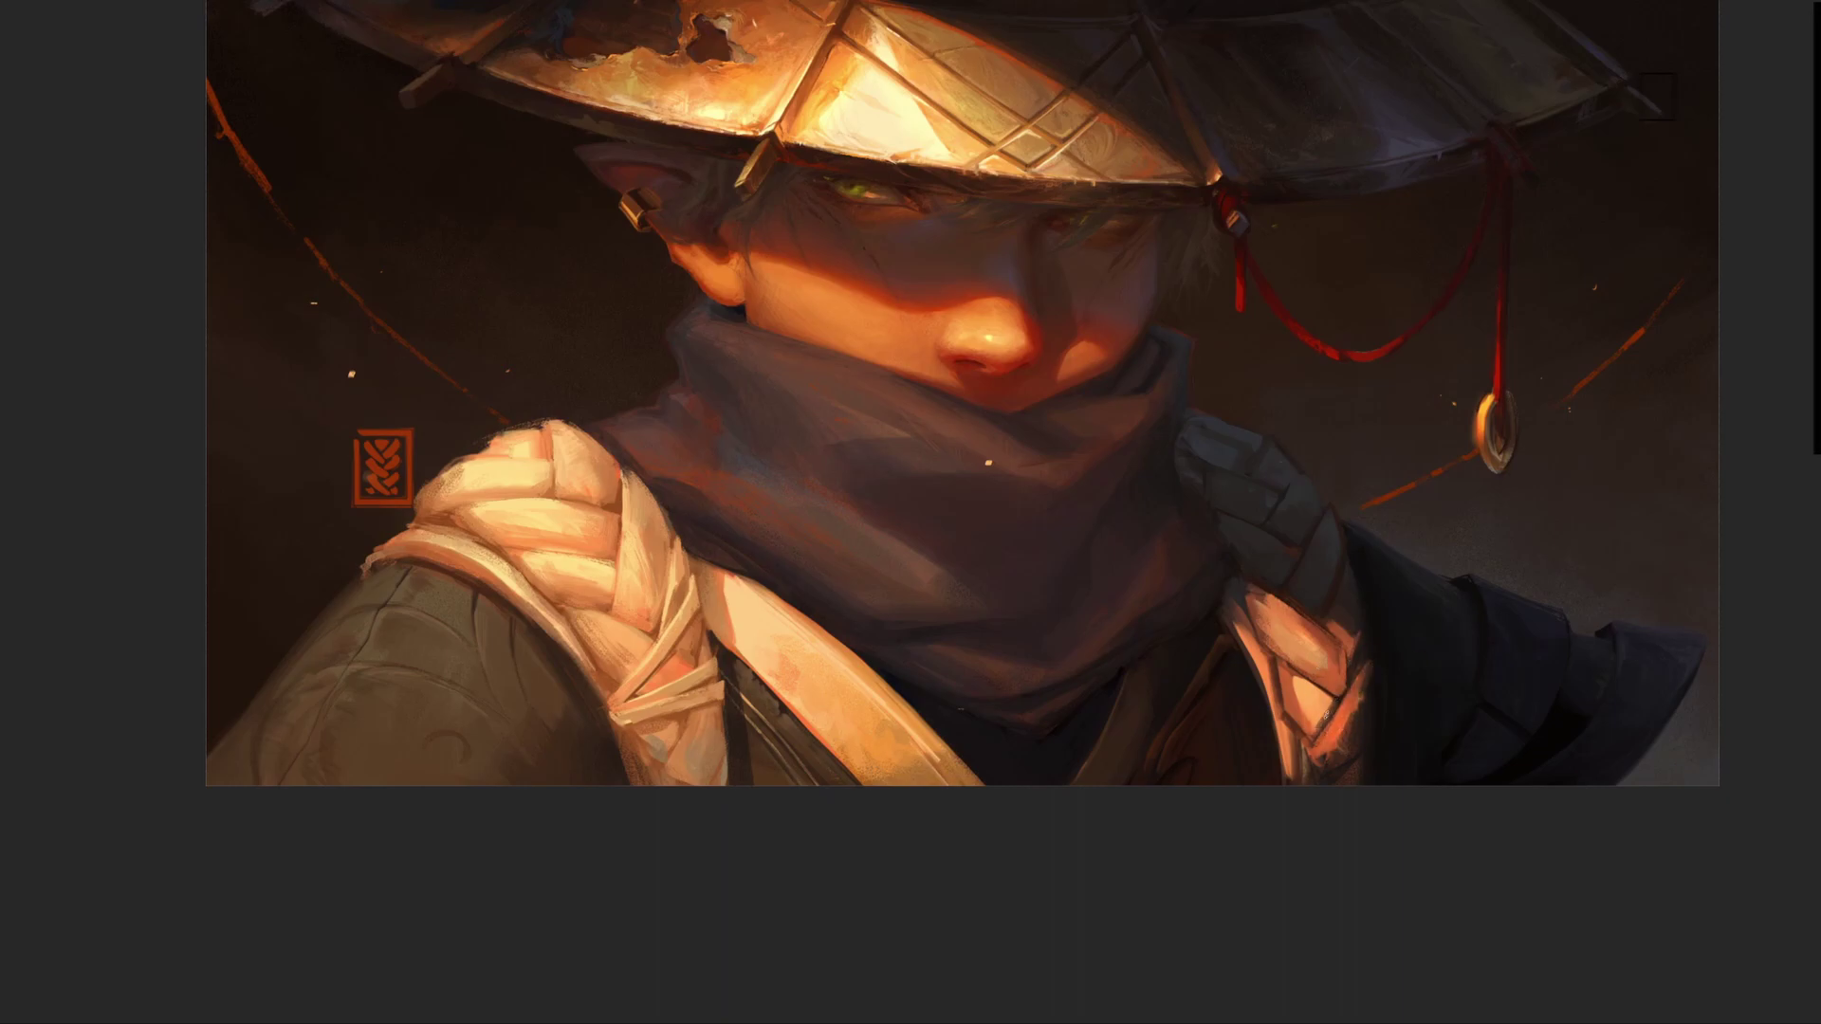
pyautogui.keyDown('alt'); pyautogui.click(1318, 571); pyautogui.keyUp('alt')
pyautogui.hotkey('ctrl', '0')
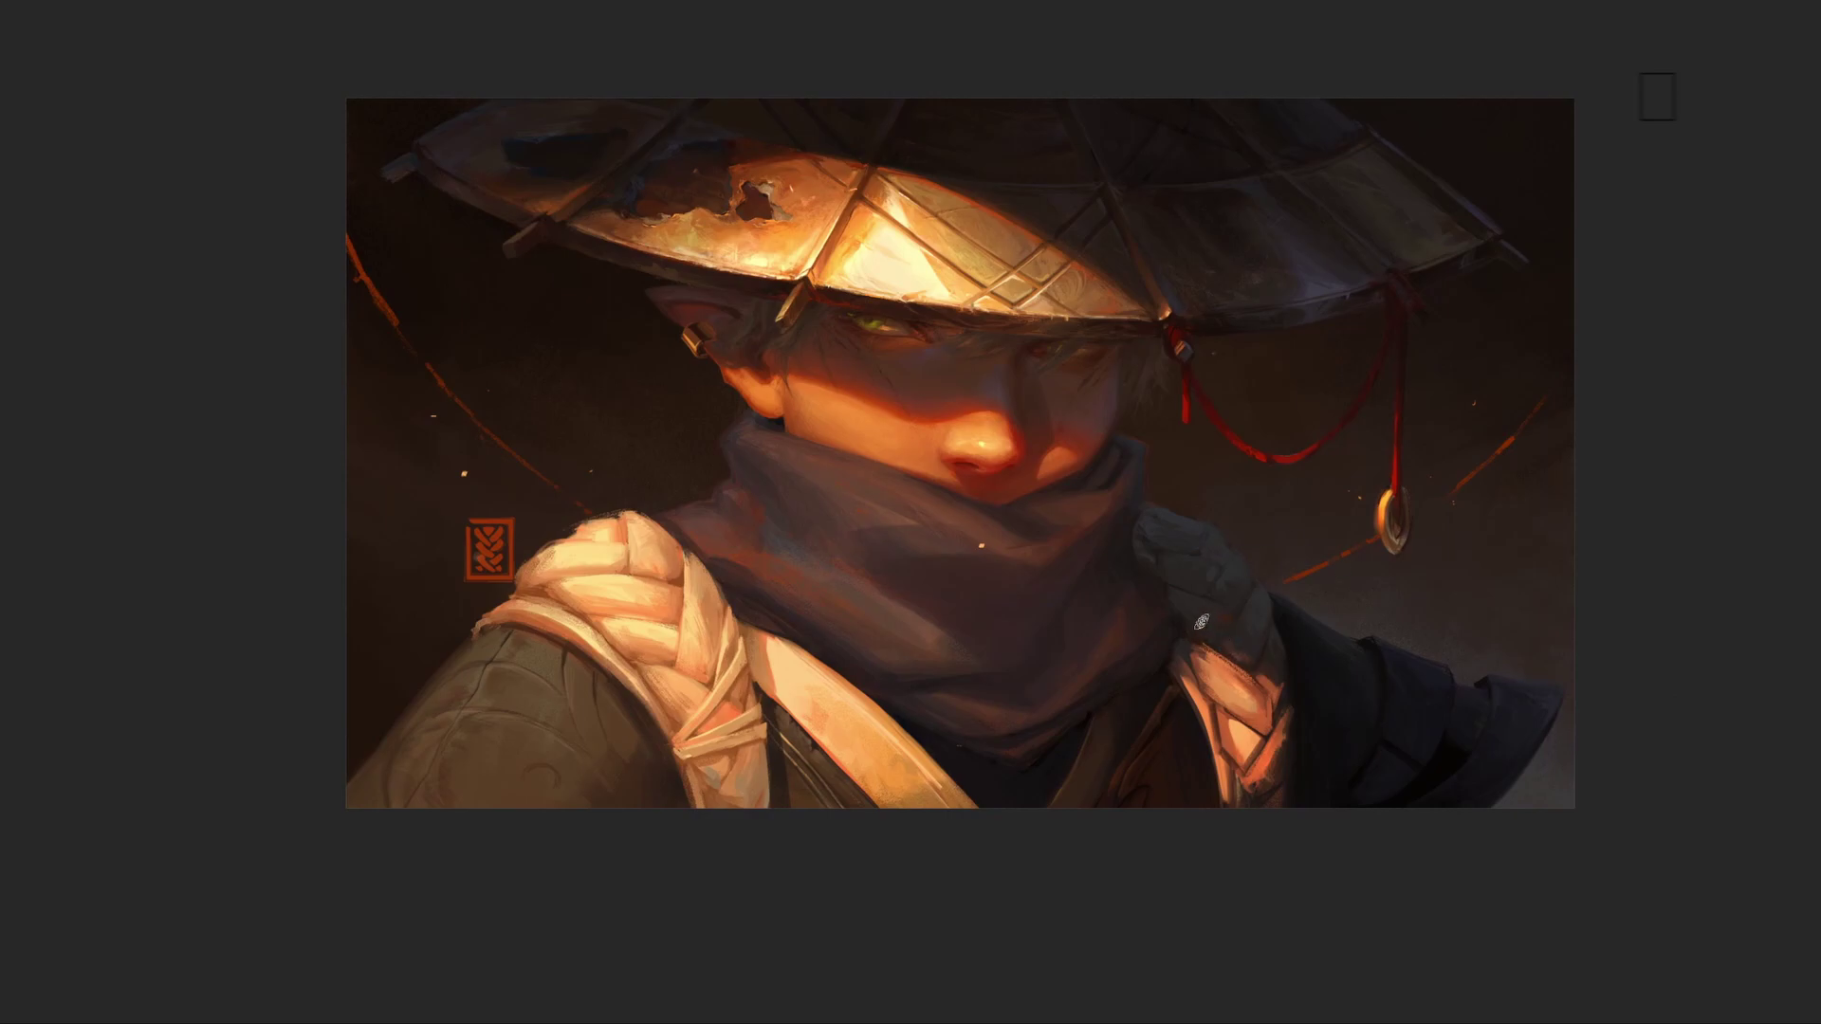